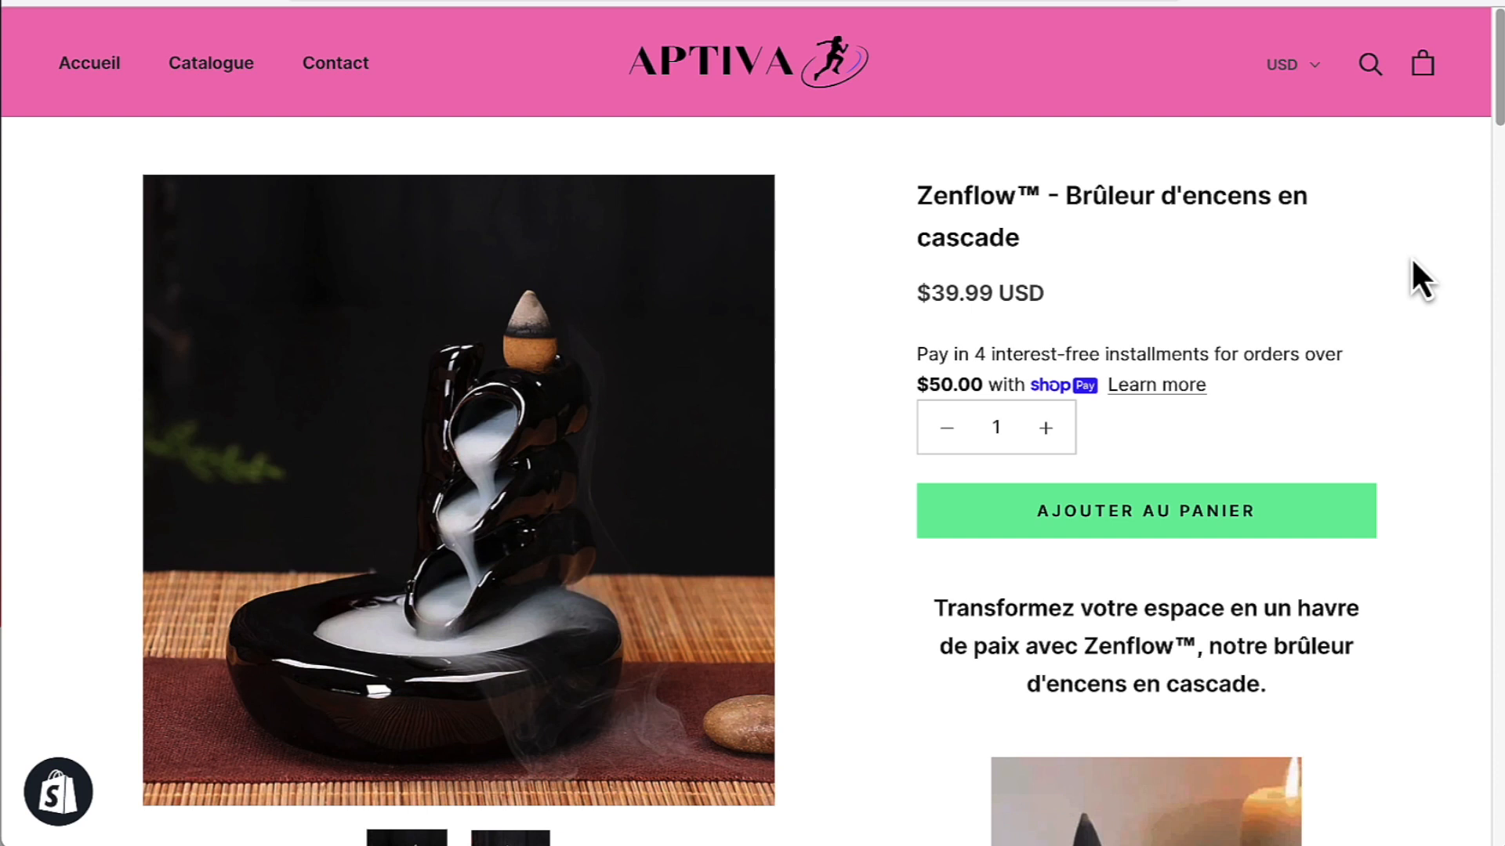
- Look over the Zenflow incense burner product page, from the price and images down through the description and back up
{"action": "scroll", "coordinate": [1413, 262], "scroll_direction": "down", "scroll_amount": 3}
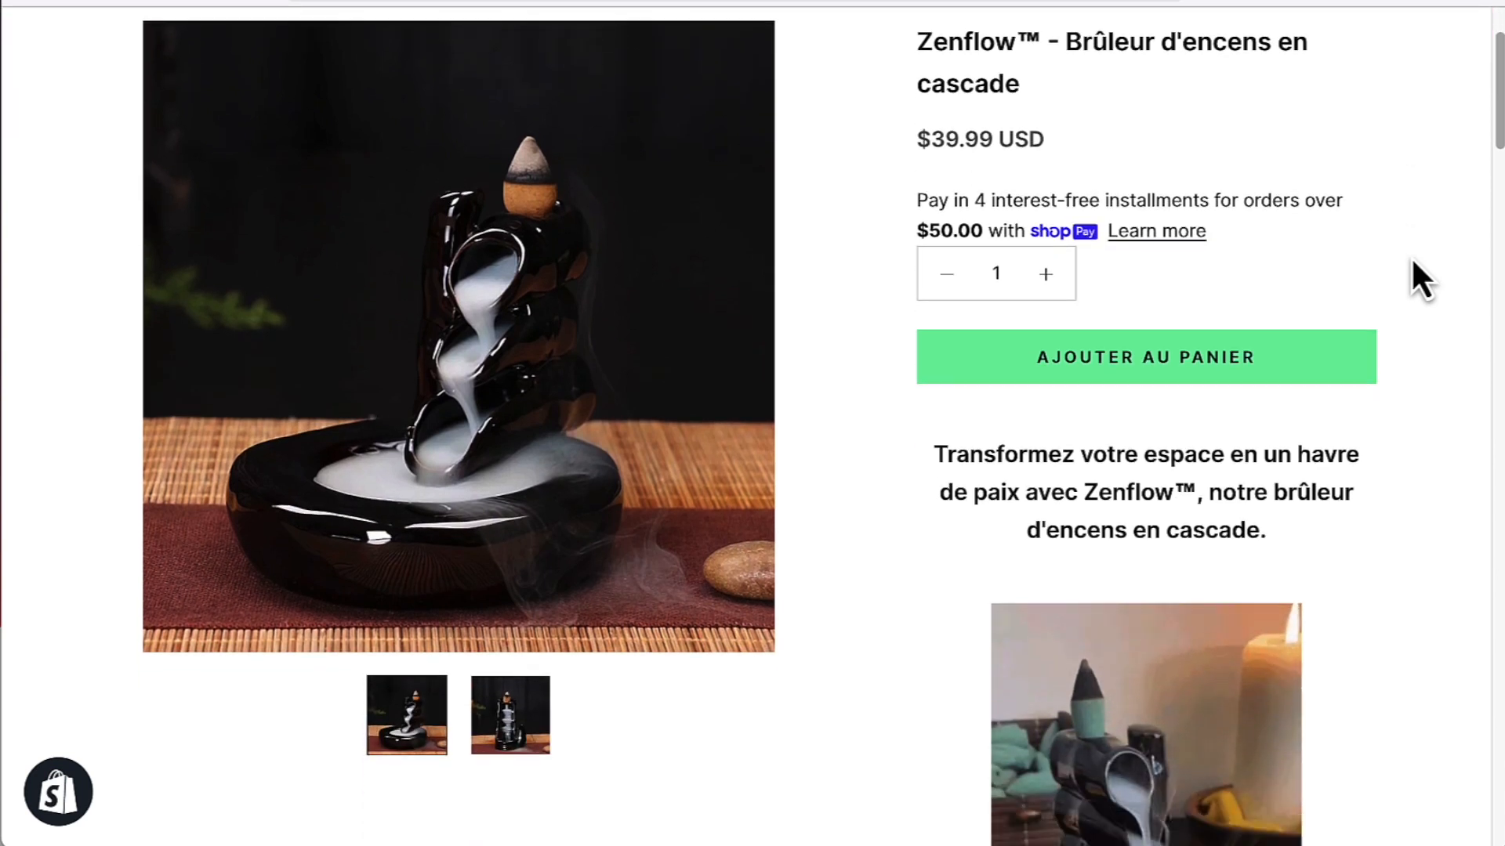
{"action": "scroll", "coordinate": [1412, 257], "scroll_direction": "down", "scroll_amount": 1}
{"action": "scroll", "coordinate": [1410, 257], "scroll_direction": "down", "scroll_amount": 2}
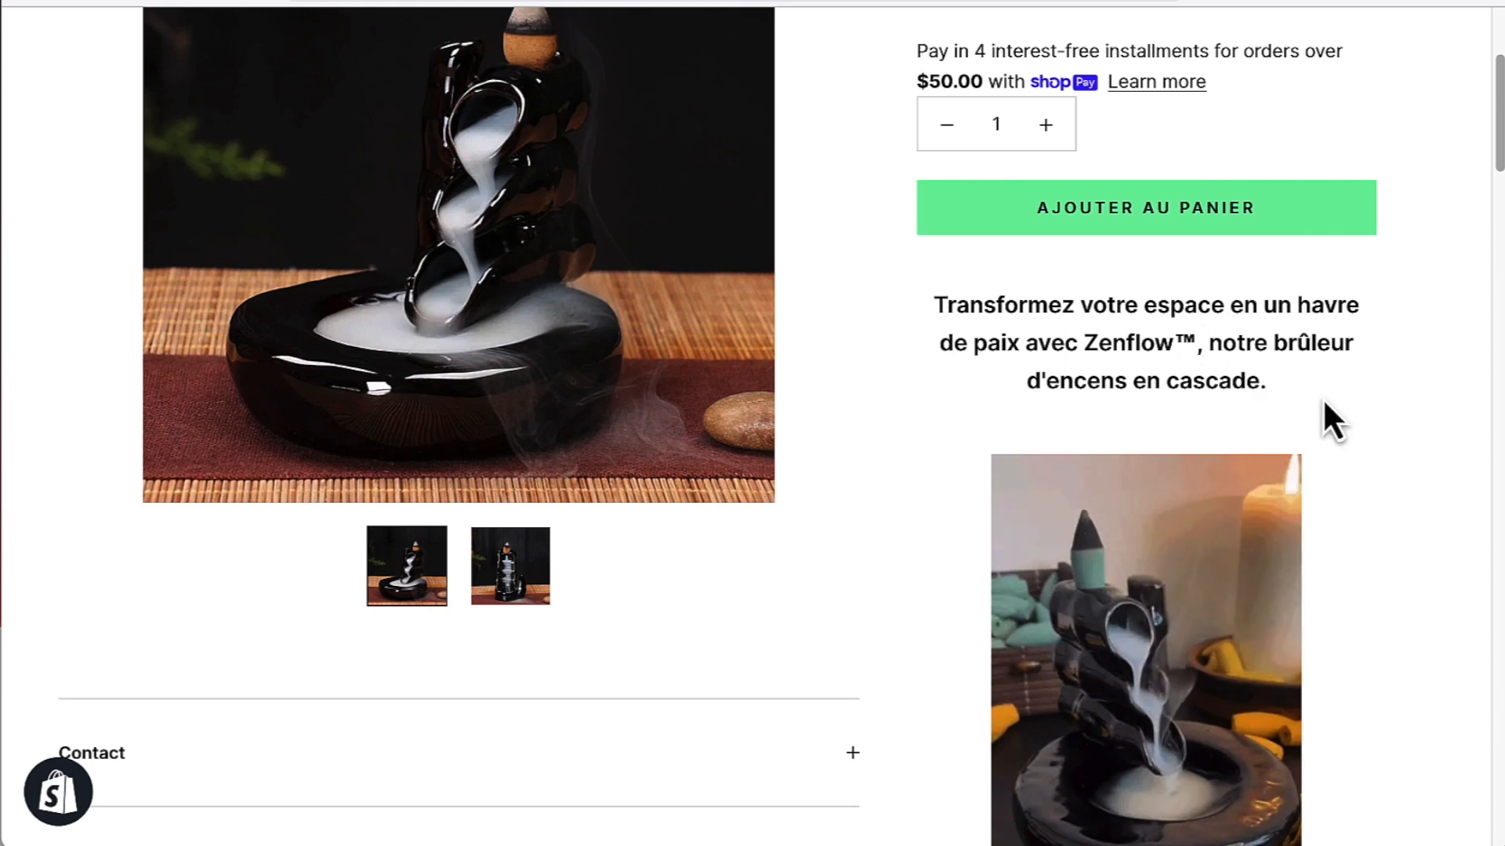
{"action": "scroll", "coordinate": [1324, 403], "scroll_direction": "down", "scroll_amount": 8}
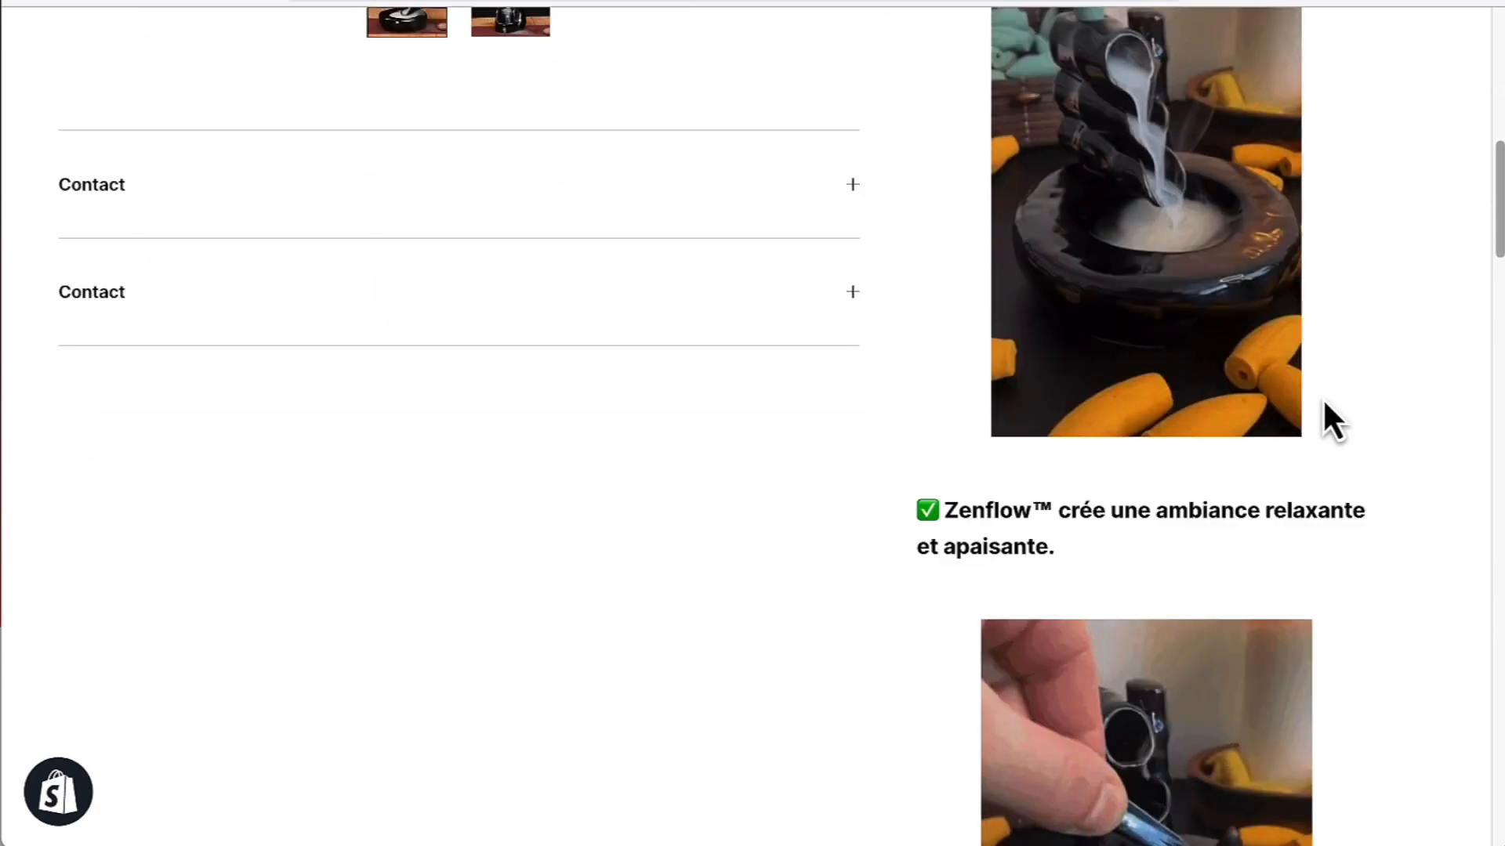
{"action": "scroll", "coordinate": [1325, 403], "scroll_direction": "down", "scroll_amount": 5}
{"action": "scroll", "coordinate": [1325, 404], "scroll_direction": "down", "scroll_amount": 7}
{"action": "scroll", "coordinate": [1325, 404], "scroll_direction": "down", "scroll_amount": 5}
{"action": "scroll", "coordinate": [1299, 469], "scroll_direction": "up", "scroll_amount": 9}
{"action": "scroll", "coordinate": [1299, 471], "scroll_direction": "up", "scroll_amount": 10}
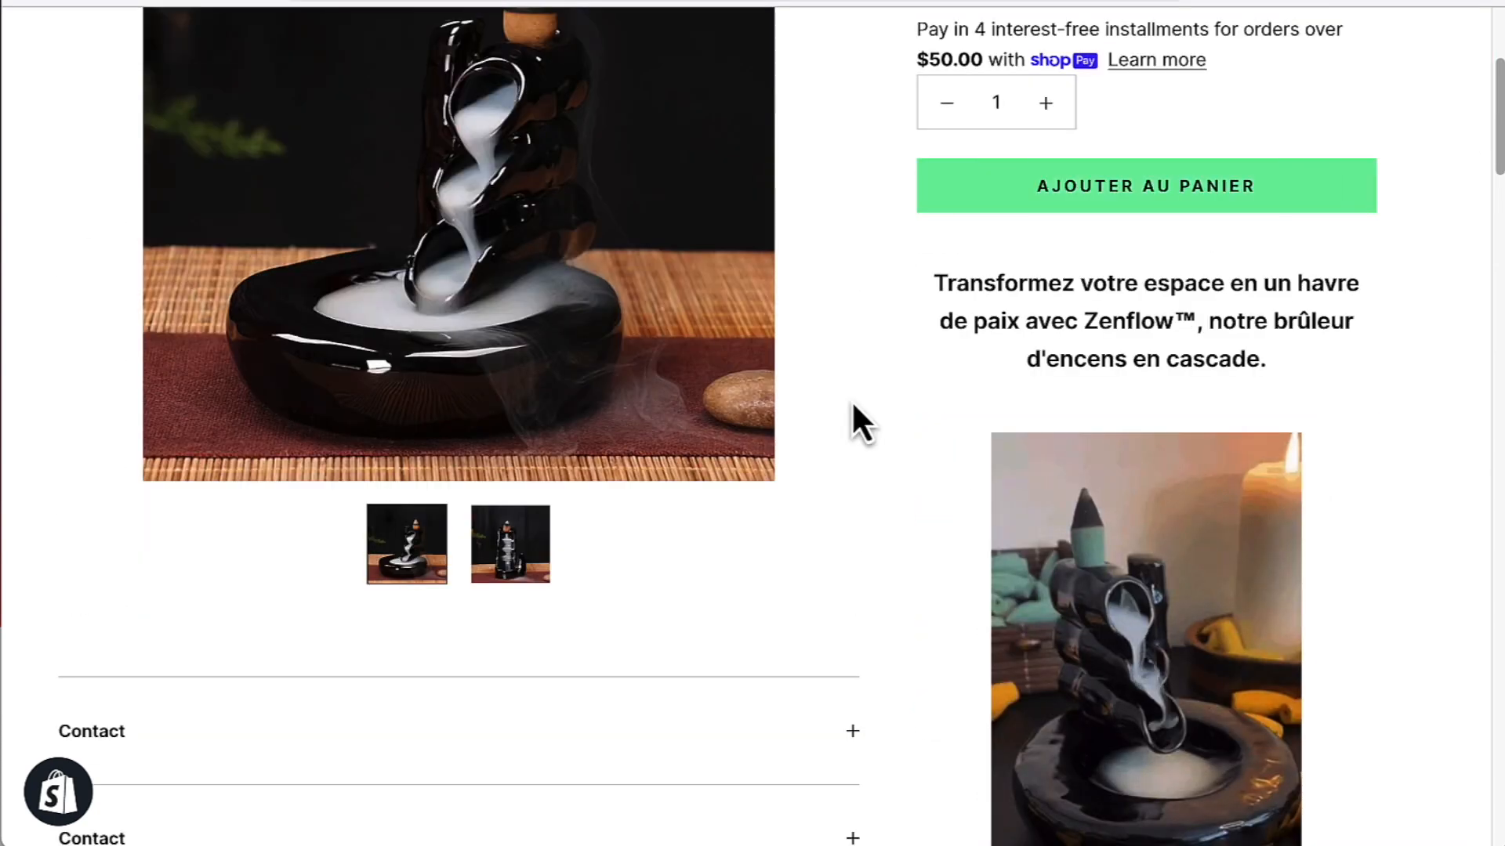
- Examine the headline promise in the Zenflow description, the animated image below it and the first benefit about a relaxing ambiance
{"action": "left_click_drag", "start_coordinate": [935, 282], "coordinate": [1299, 377]}
{"action": "left_click", "coordinate": [1300, 375]}
{"action": "scroll", "coordinate": [1293, 375], "scroll_direction": "down", "scroll_amount": 3}
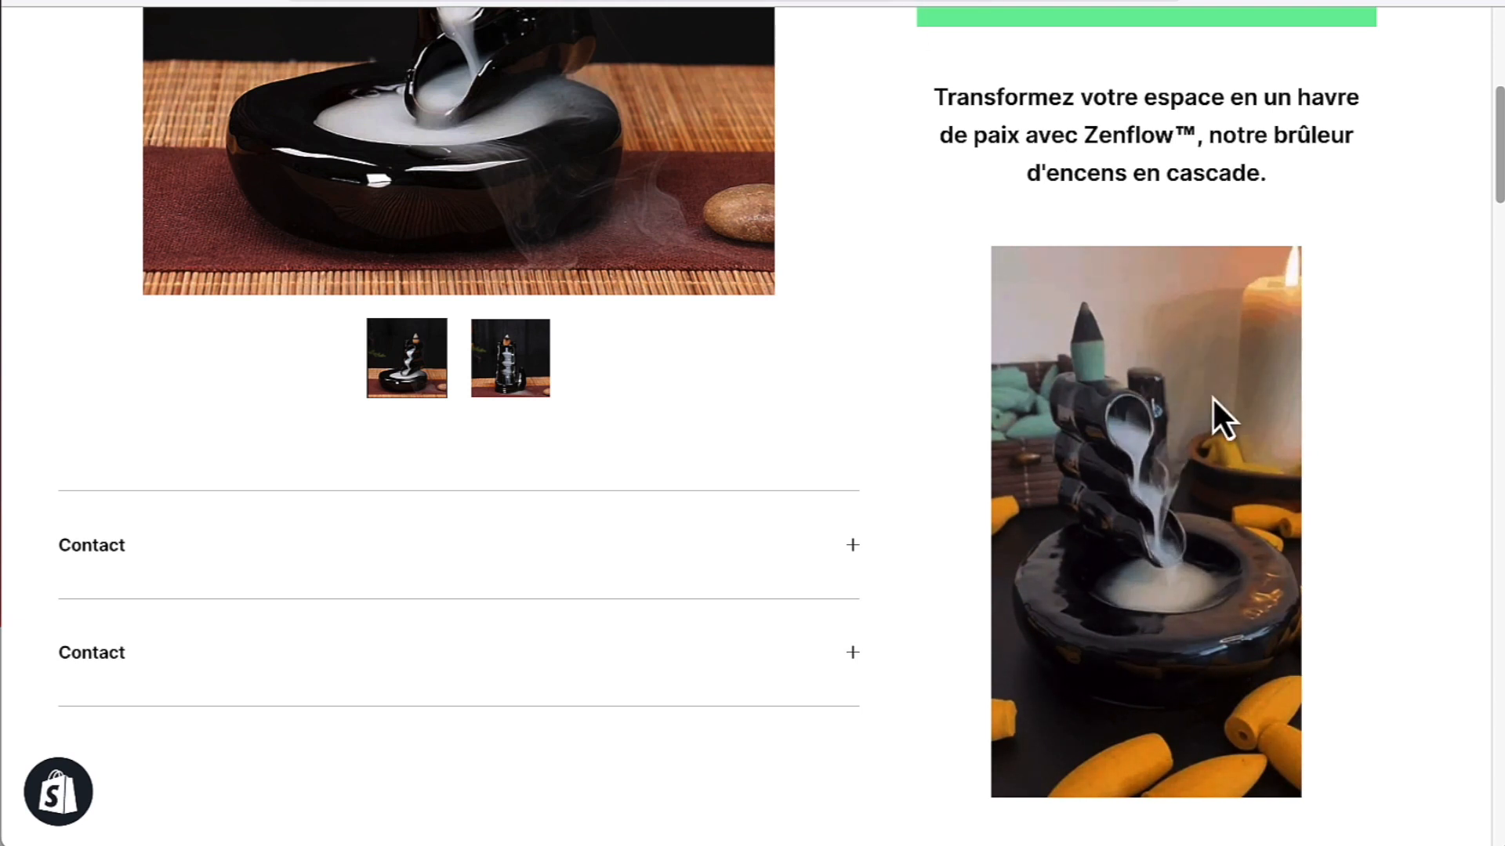
{"action": "scroll", "coordinate": [1212, 396], "scroll_direction": "down", "scroll_amount": 6}
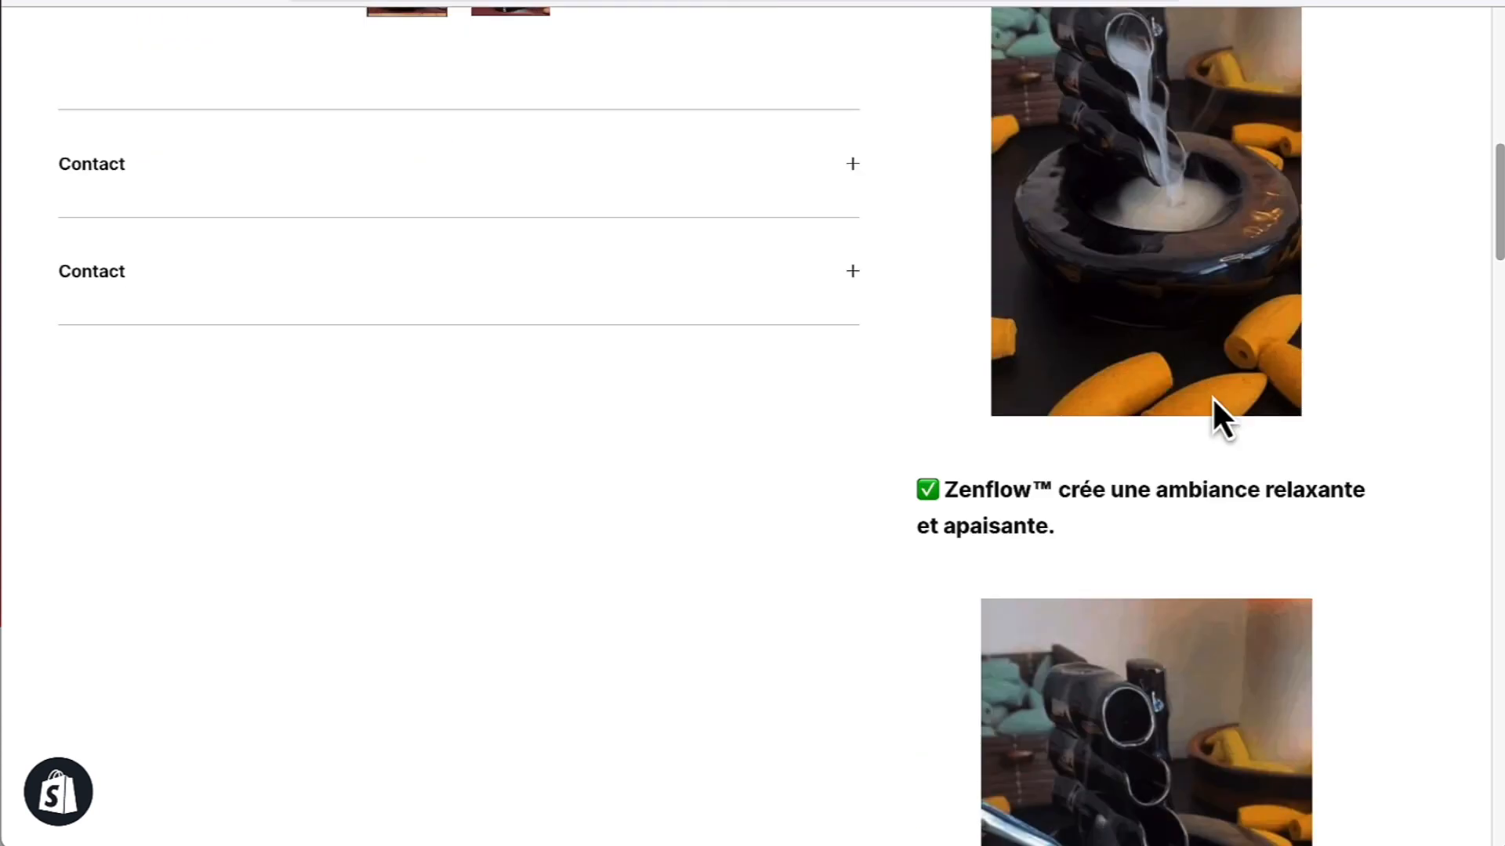
{"action": "left_click_drag", "start_coordinate": [914, 335], "coordinate": [1075, 393]}
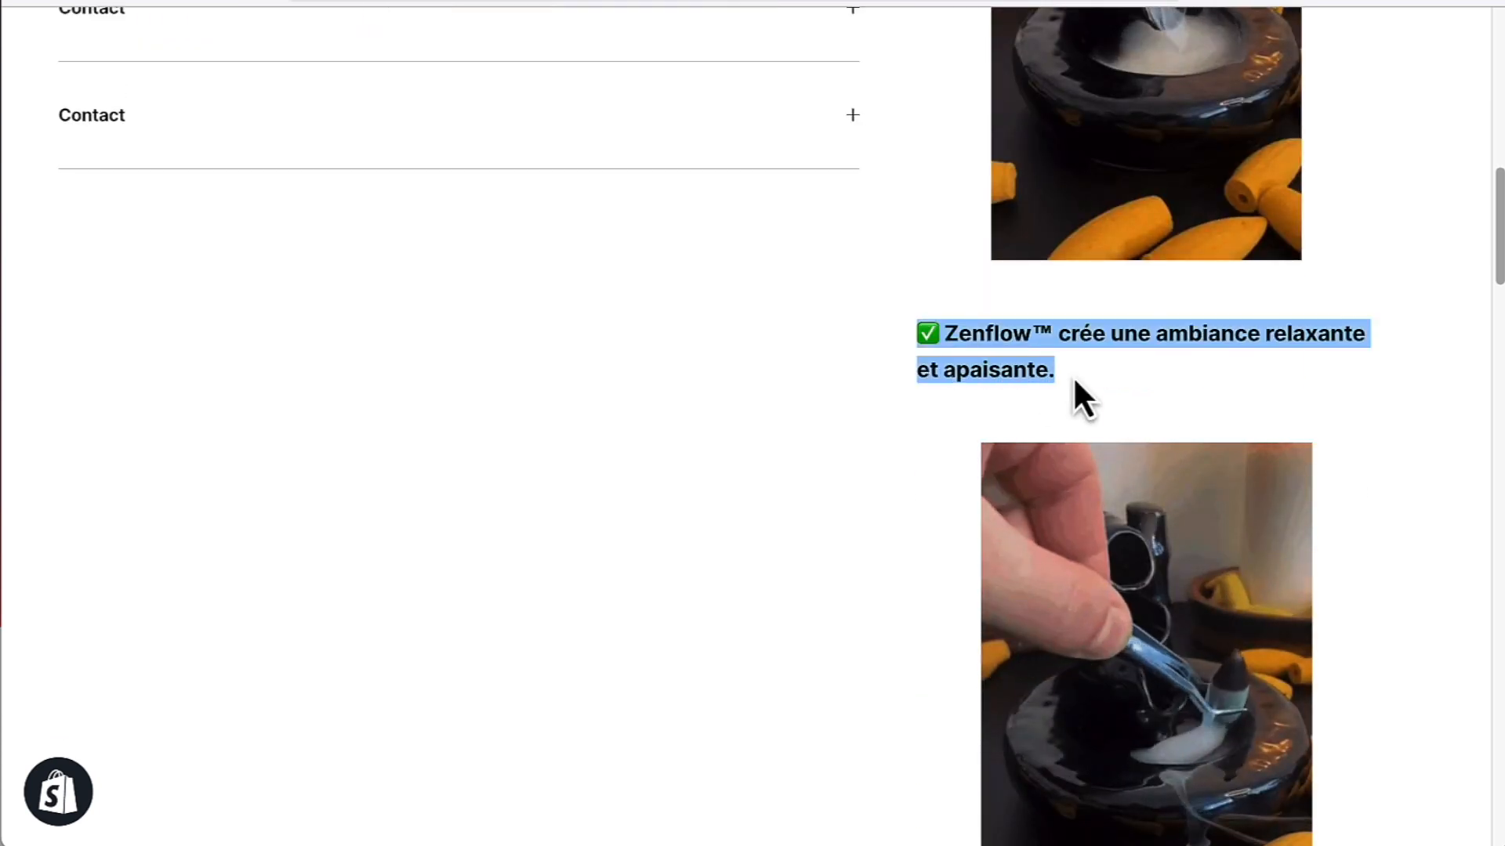
{"action": "left_click", "coordinate": [1077, 382]}
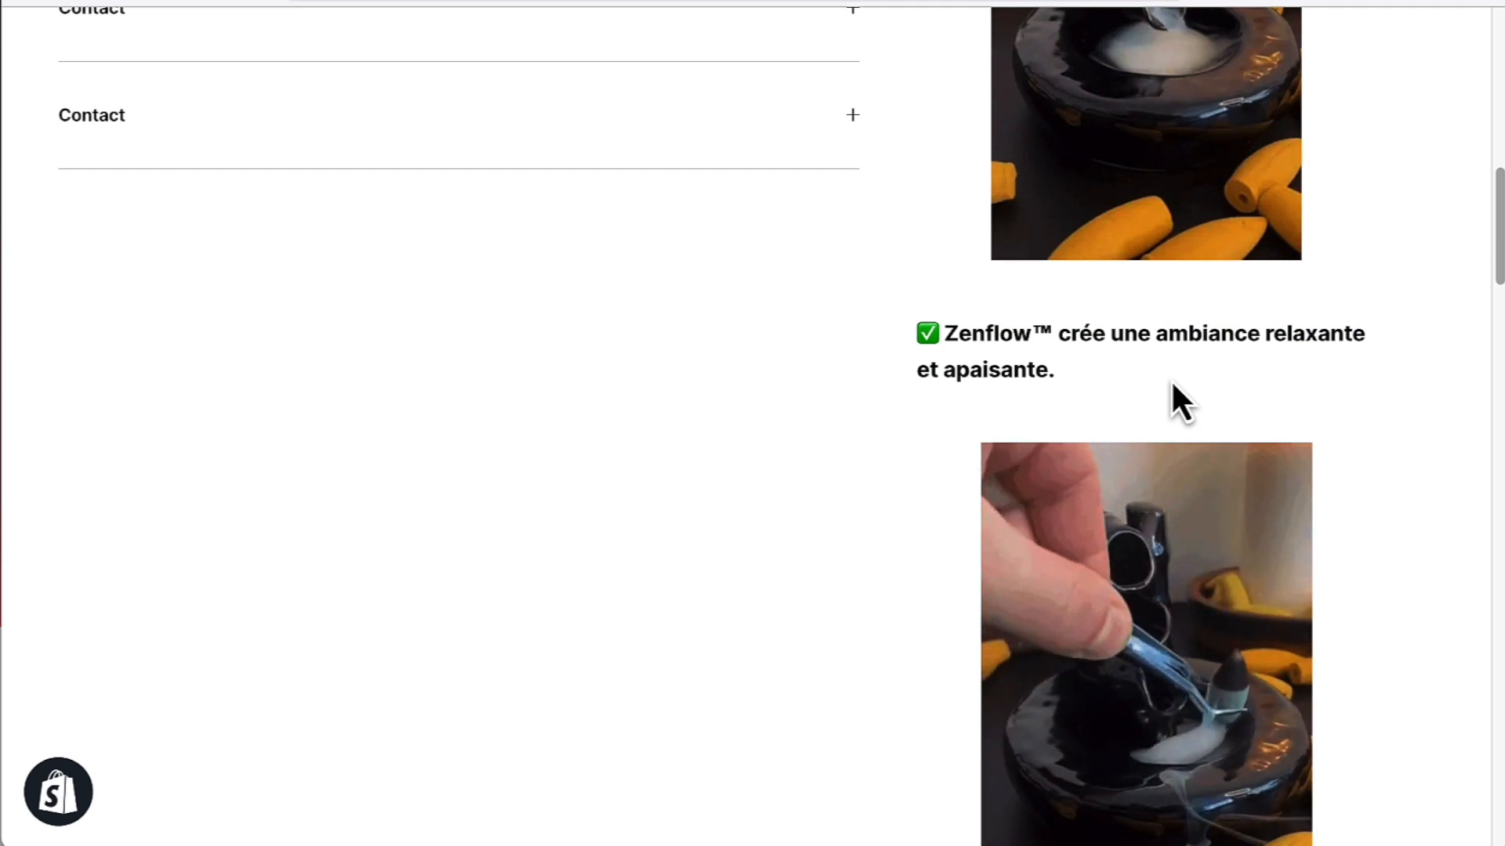
{"action": "scroll", "coordinate": [1172, 384], "scroll_direction": "down", "scroll_amount": 1}
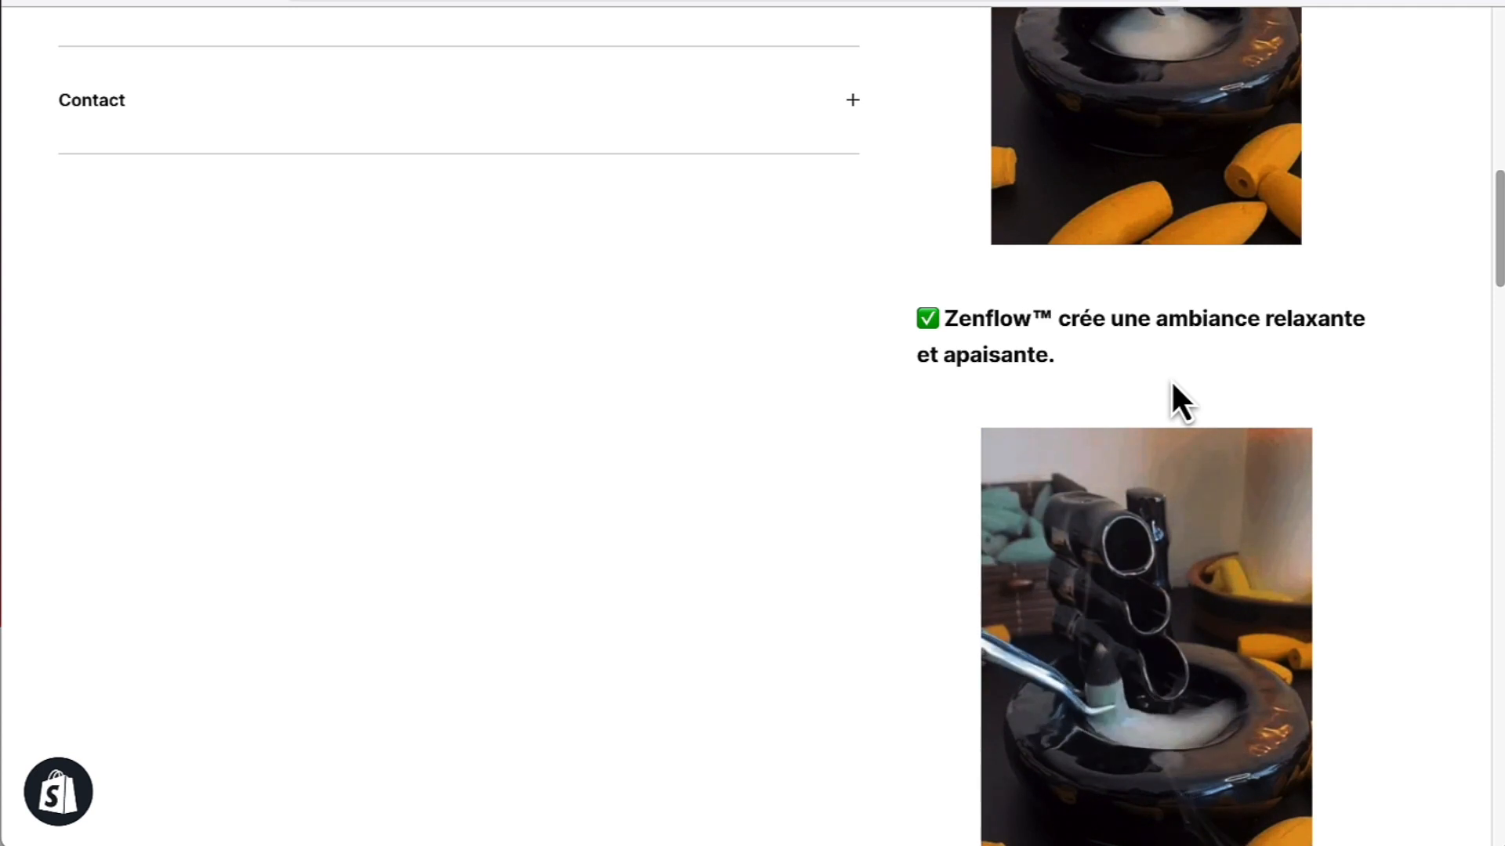
{"action": "scroll", "coordinate": [1172, 380], "scroll_direction": "up", "scroll_amount": 6}
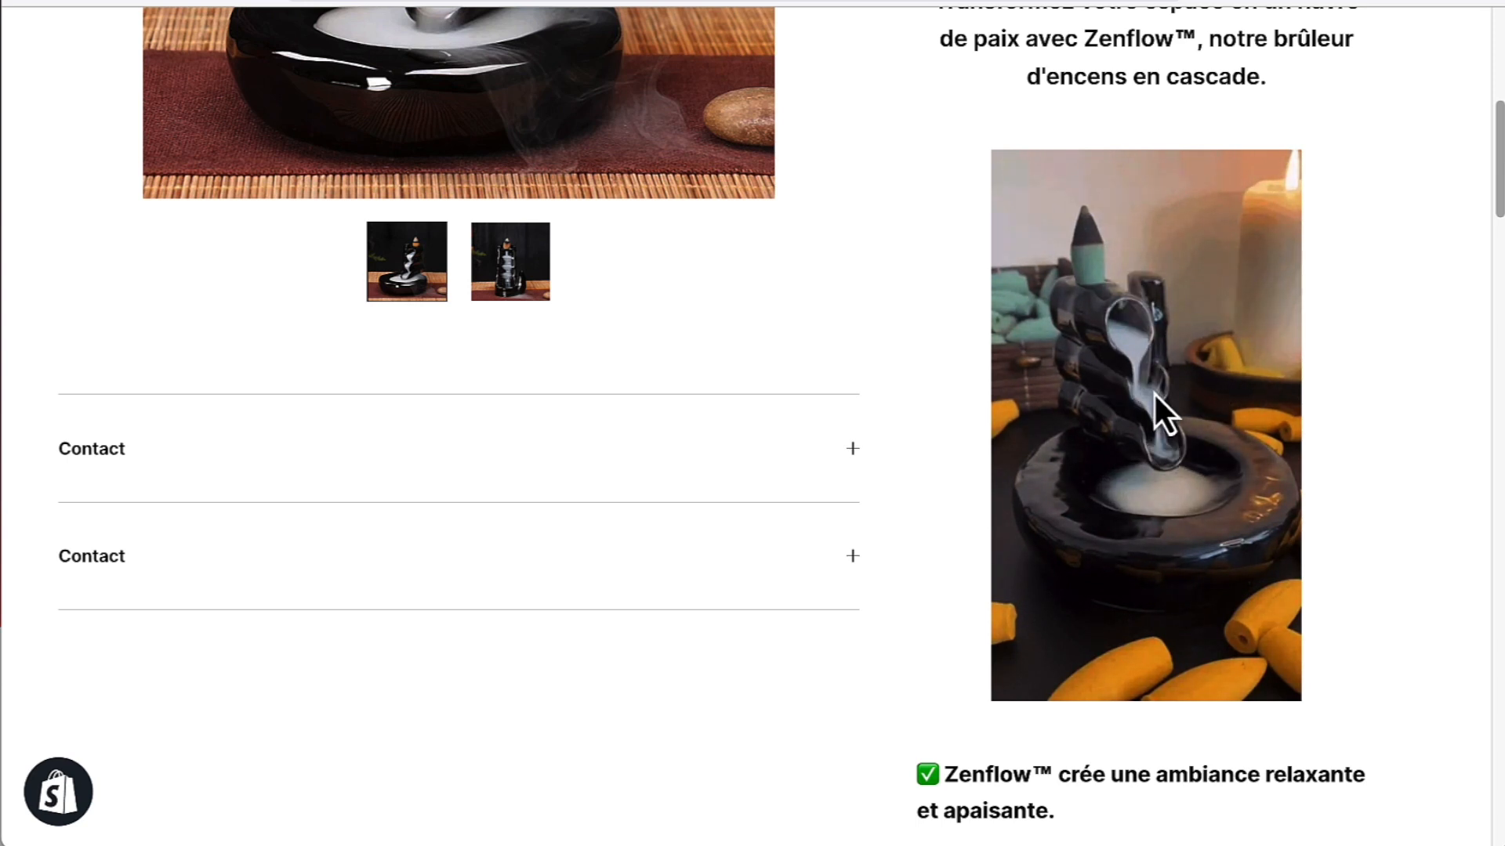
{"action": "scroll", "coordinate": [1153, 392], "scroll_direction": "up", "scroll_amount": 2}
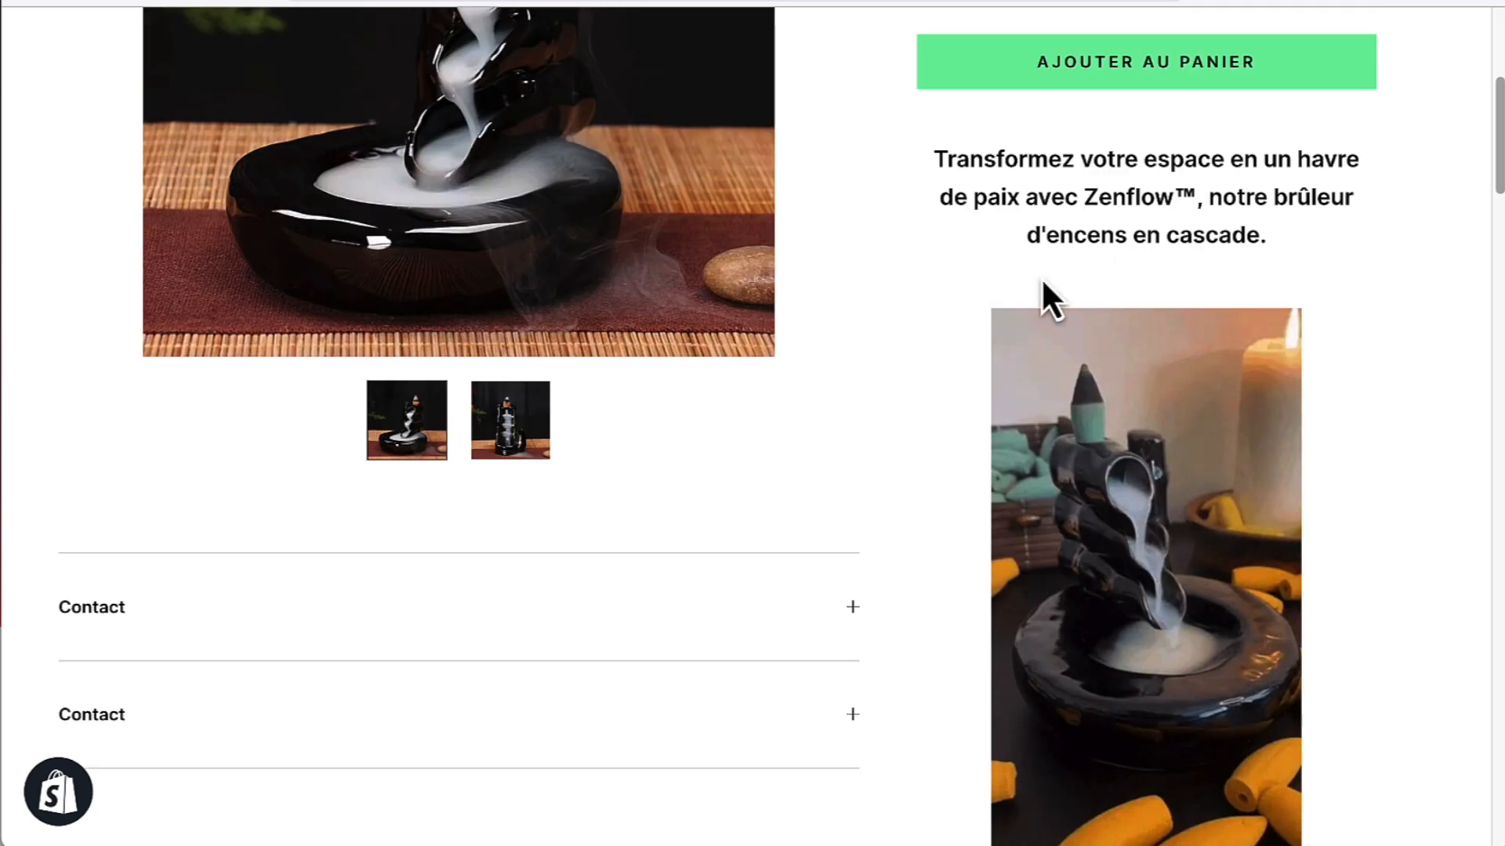
{"action": "scroll", "coordinate": [1087, 282], "scroll_direction": "up", "scroll_amount": 1}
{"action": "scroll", "coordinate": [1086, 282], "scroll_direction": "up", "scroll_amount": 1}
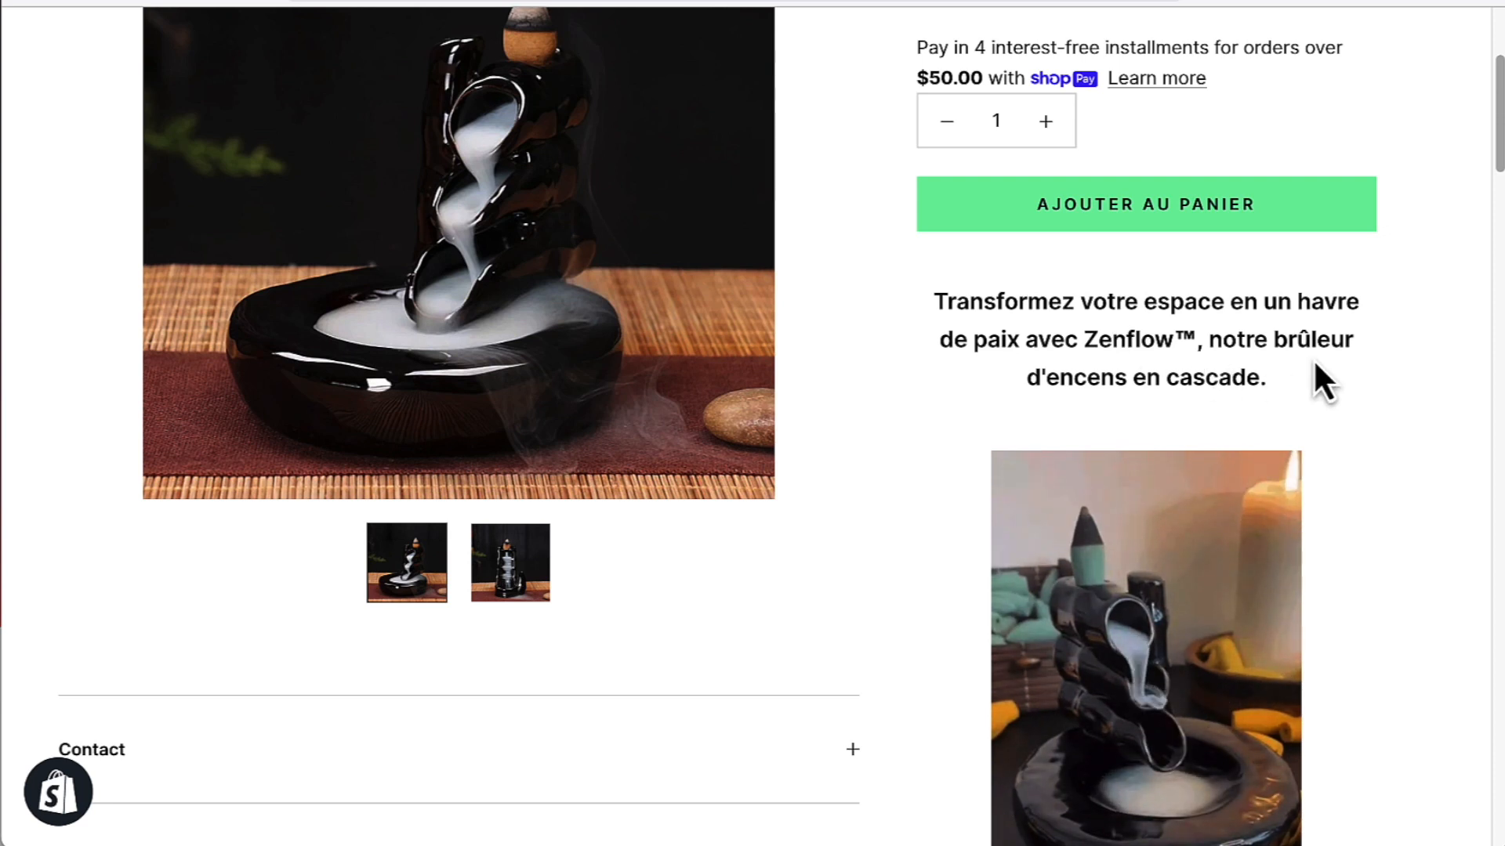
- Read through all the check-marked Zenflow benefits and their accompanying images, down to the last one about air quality
{"action": "scroll", "coordinate": [1315, 364], "scroll_direction": "down", "scroll_amount": 3}
{"action": "scroll", "coordinate": [1214, 377], "scroll_direction": "down", "scroll_amount": 3}
{"action": "scroll", "coordinate": [1213, 377], "scroll_direction": "down", "scroll_amount": 2}
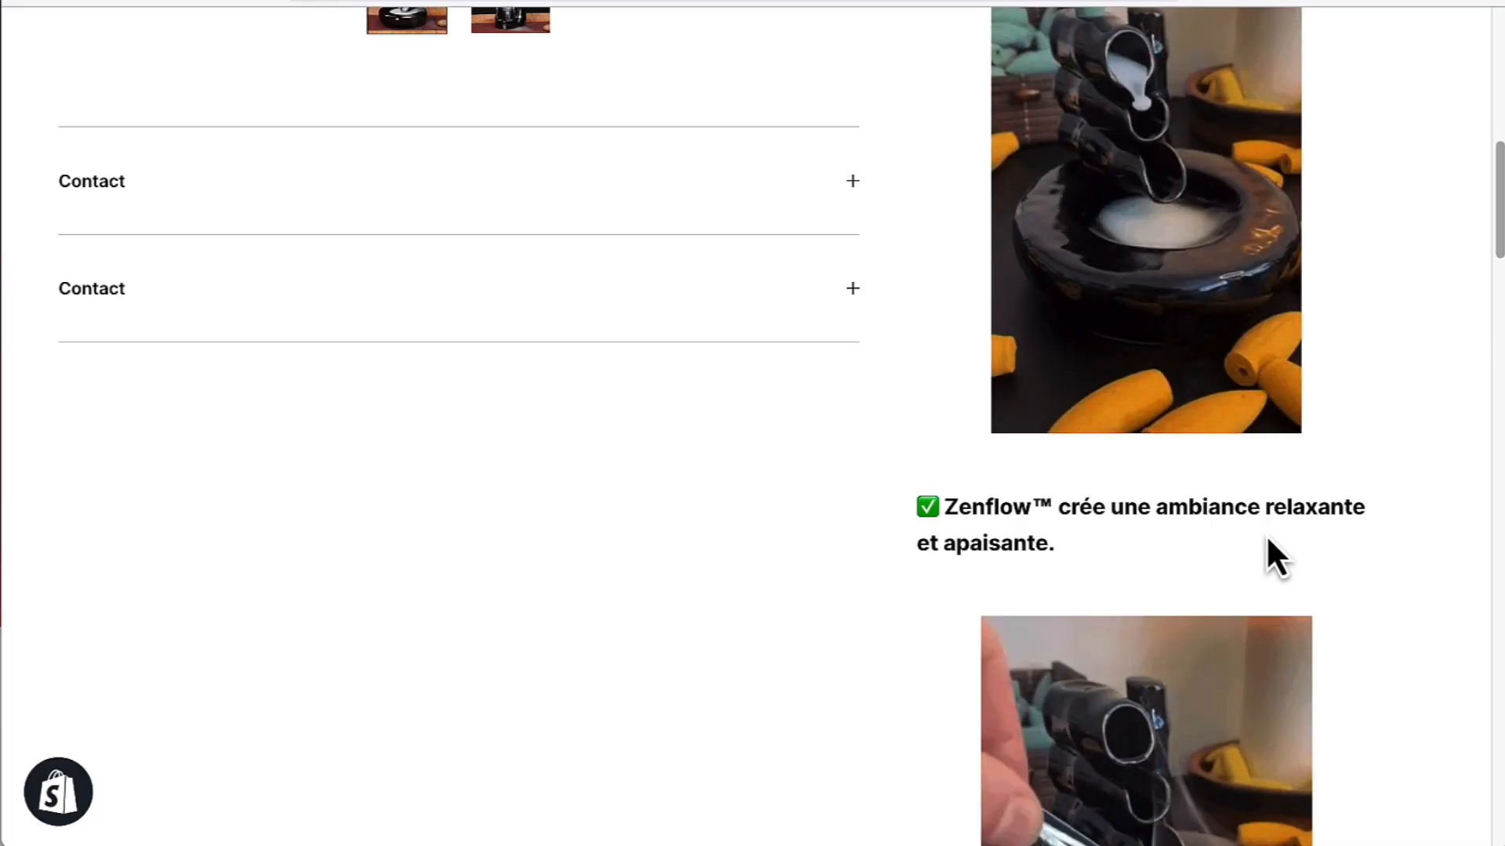
{"action": "scroll", "coordinate": [1268, 539], "scroll_direction": "down", "scroll_amount": 6}
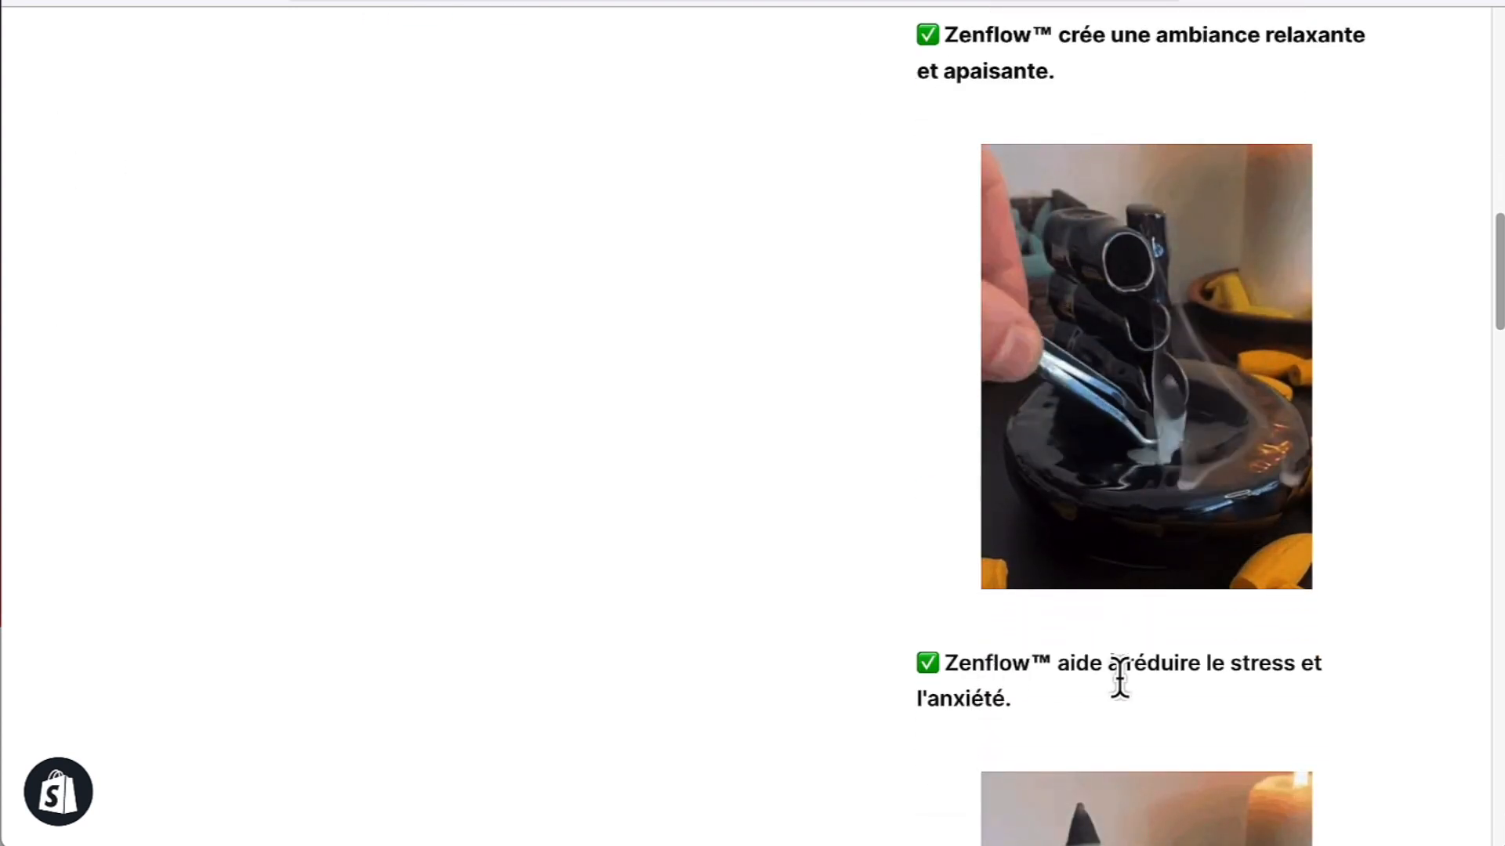
{"action": "scroll", "coordinate": [1370, 672], "scroll_direction": "down", "scroll_amount": 7}
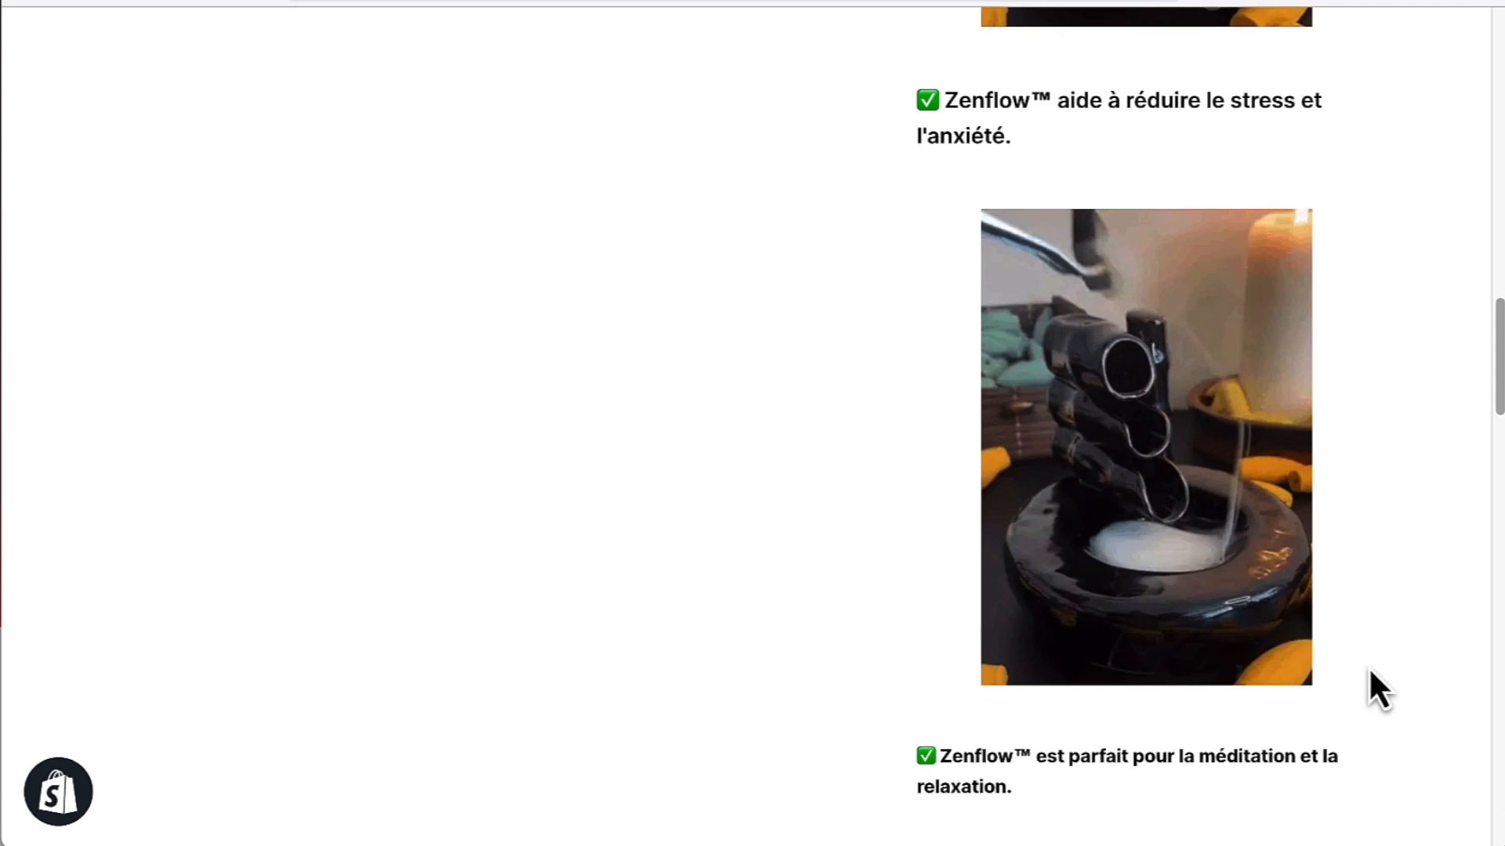
{"action": "scroll", "coordinate": [1370, 668], "scroll_direction": "down", "scroll_amount": 1}
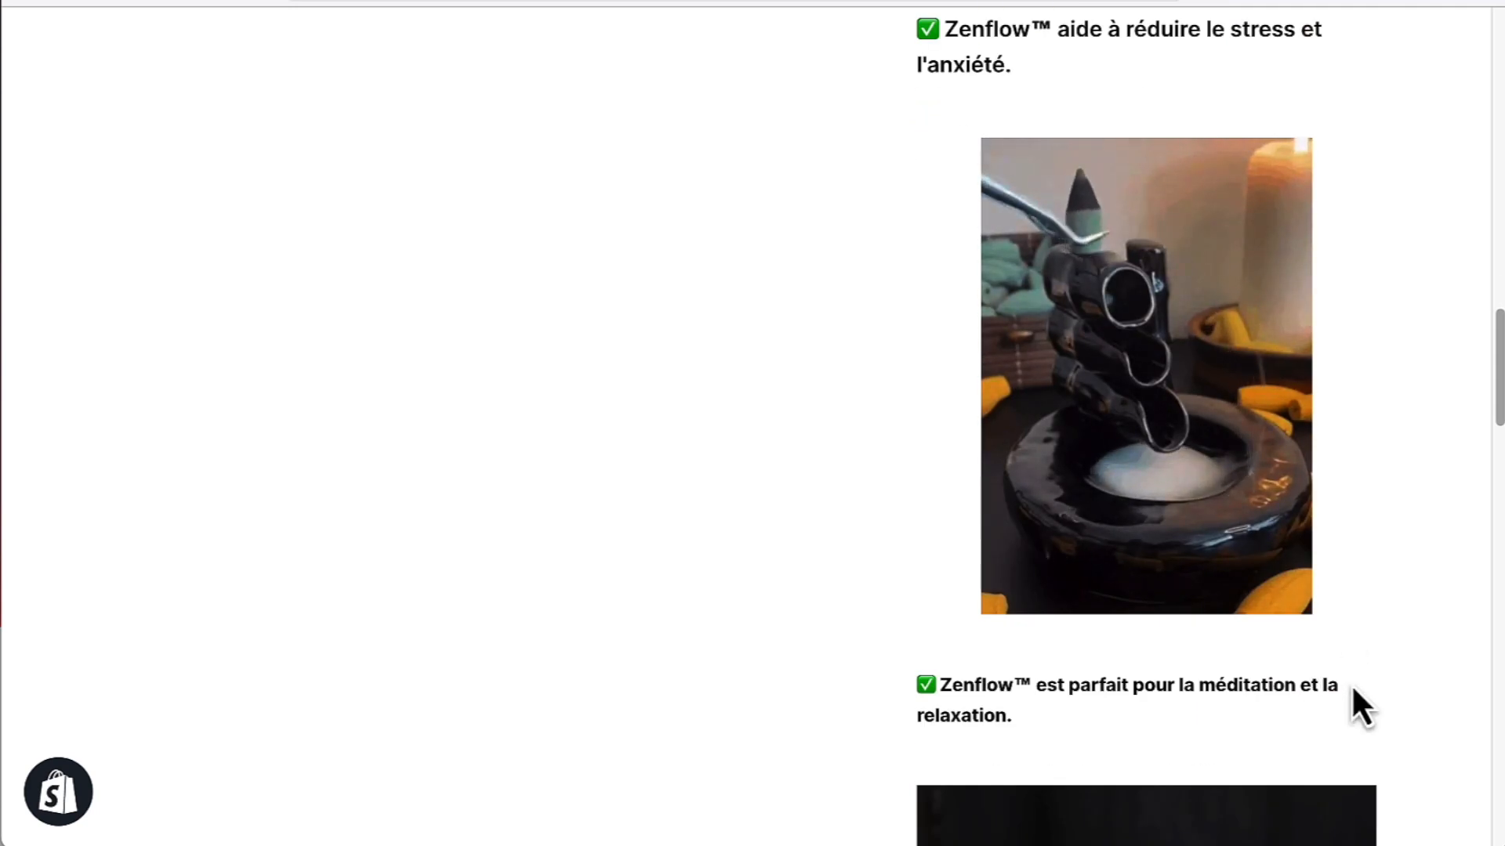
{"action": "scroll", "coordinate": [1354, 689], "scroll_direction": "down", "scroll_amount": 10}
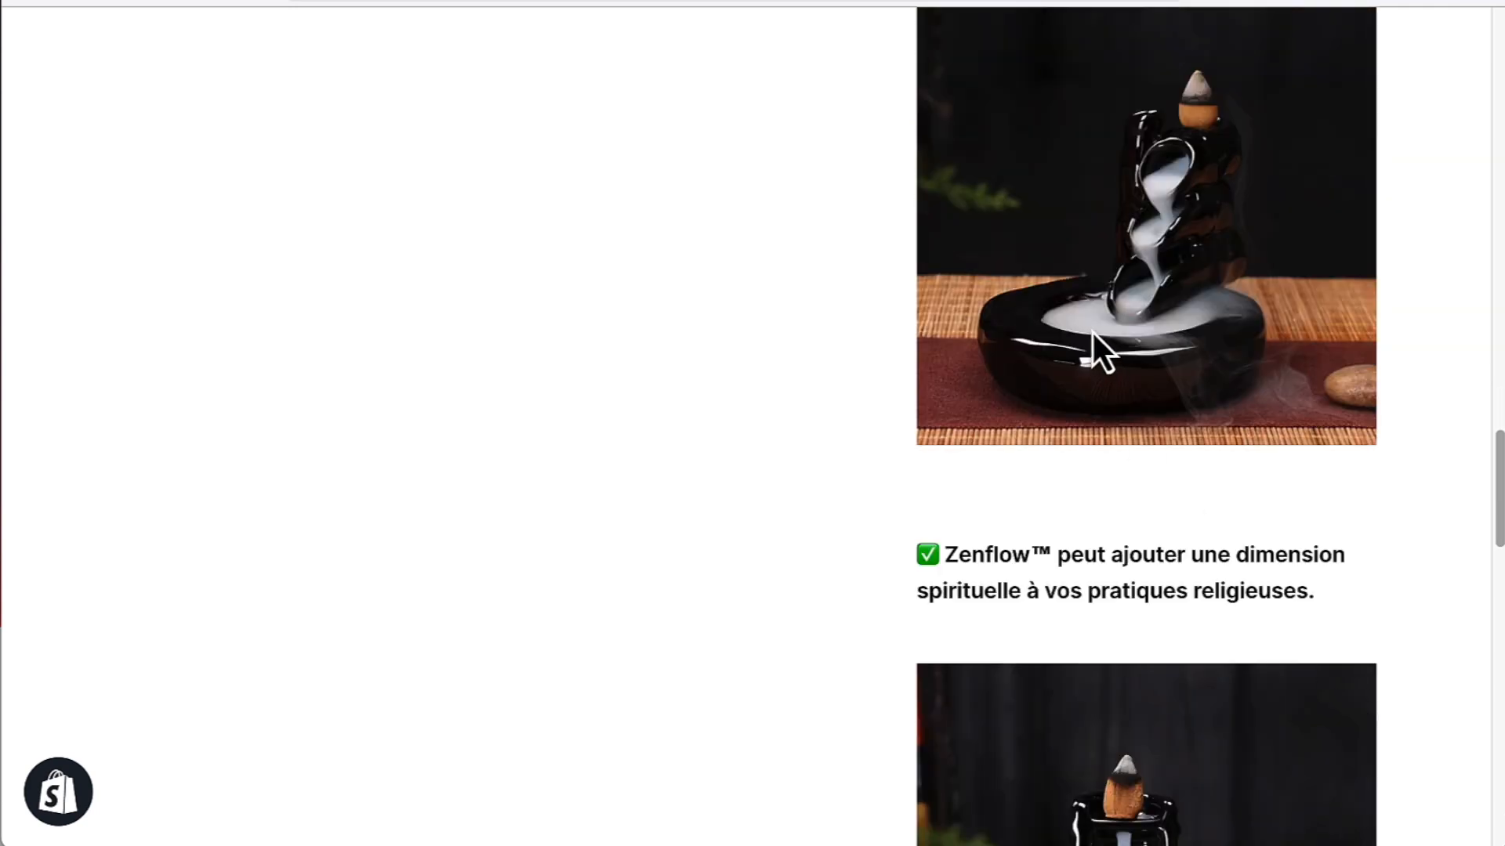
{"action": "scroll", "coordinate": [1095, 471], "scroll_direction": "down", "scroll_amount": 1}
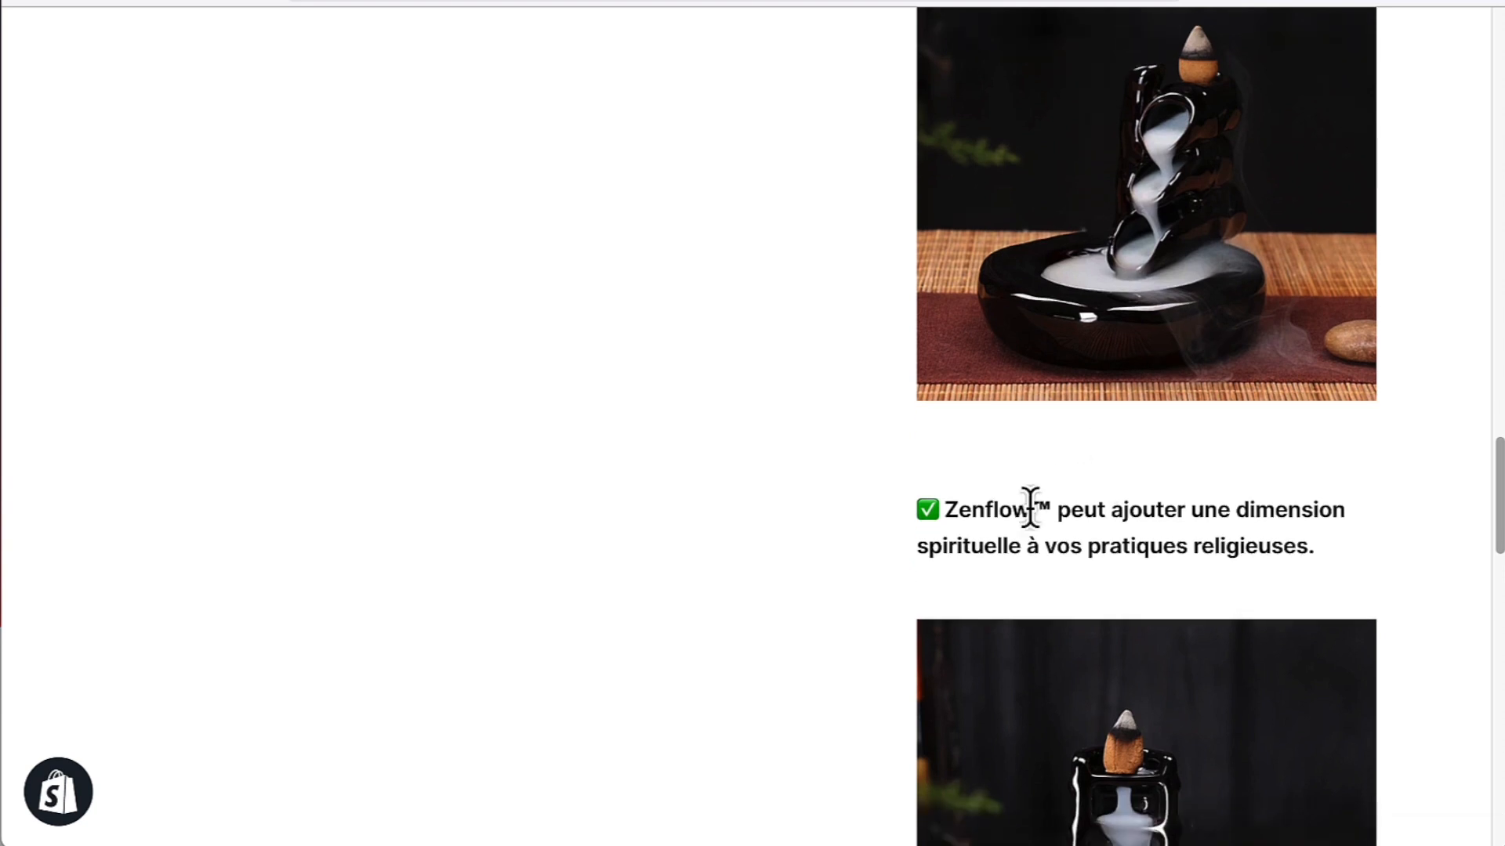
{"action": "scroll", "coordinate": [1287, 494], "scroll_direction": "down", "scroll_amount": 1}
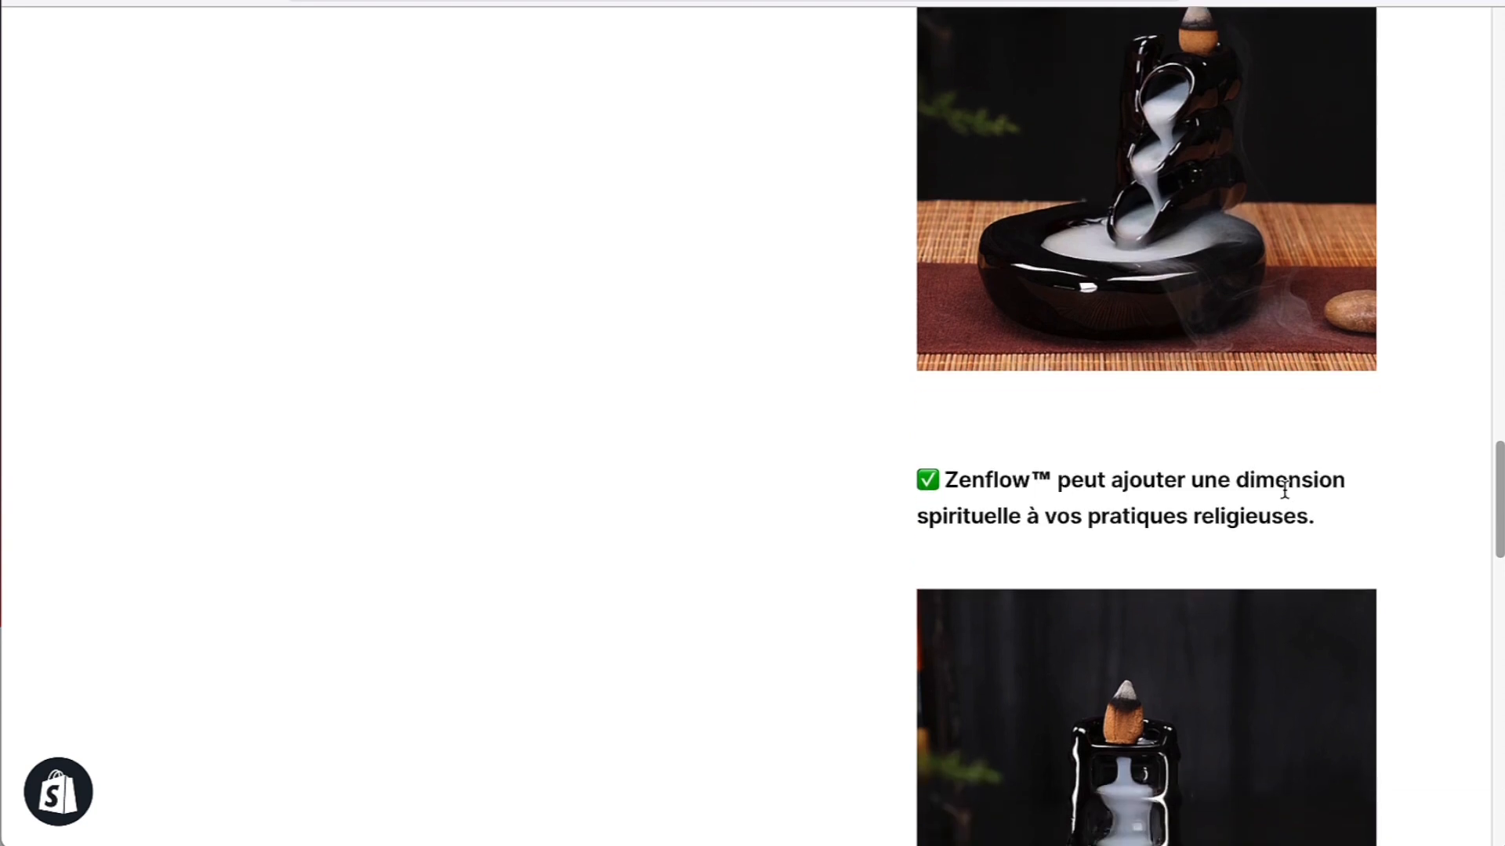
{"action": "scroll", "coordinate": [1285, 489], "scroll_direction": "down", "scroll_amount": 6}
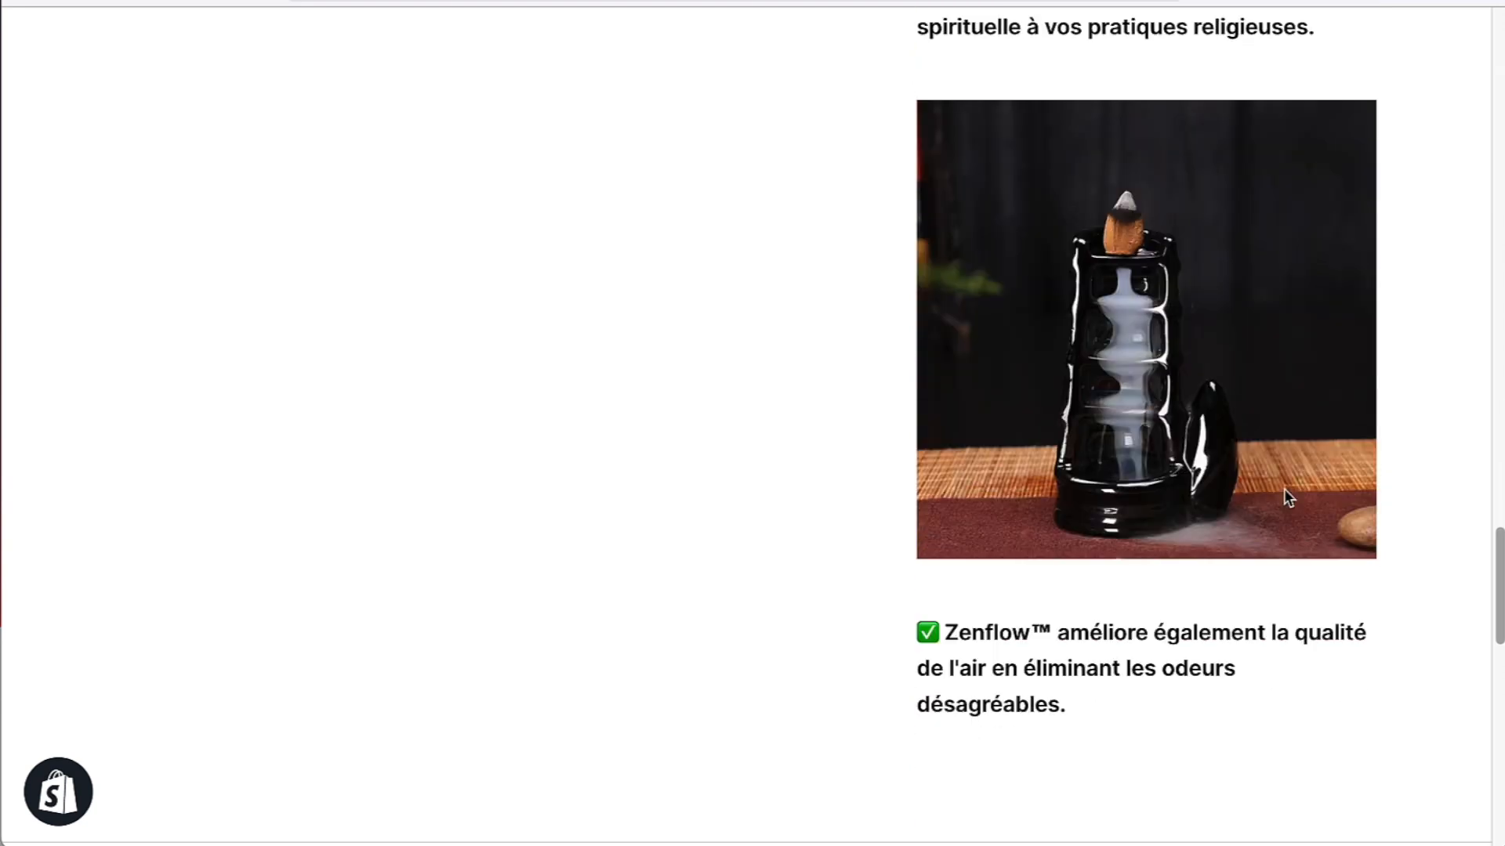
{"action": "scroll", "coordinate": [1283, 487], "scroll_direction": "down", "scroll_amount": 1}
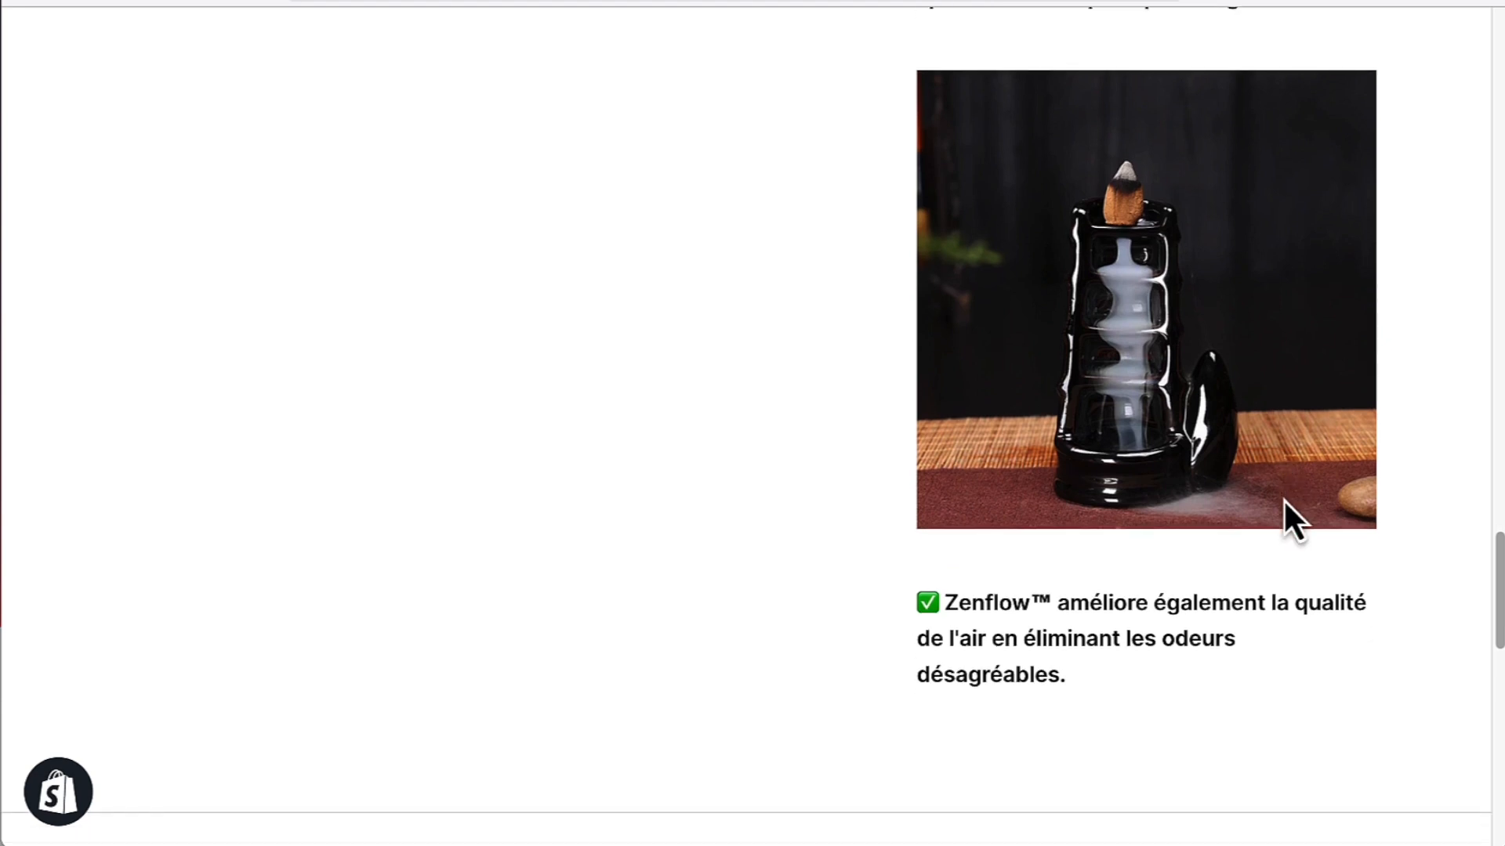
{"action": "scroll", "coordinate": [1293, 518], "scroll_direction": "up", "scroll_amount": 1}
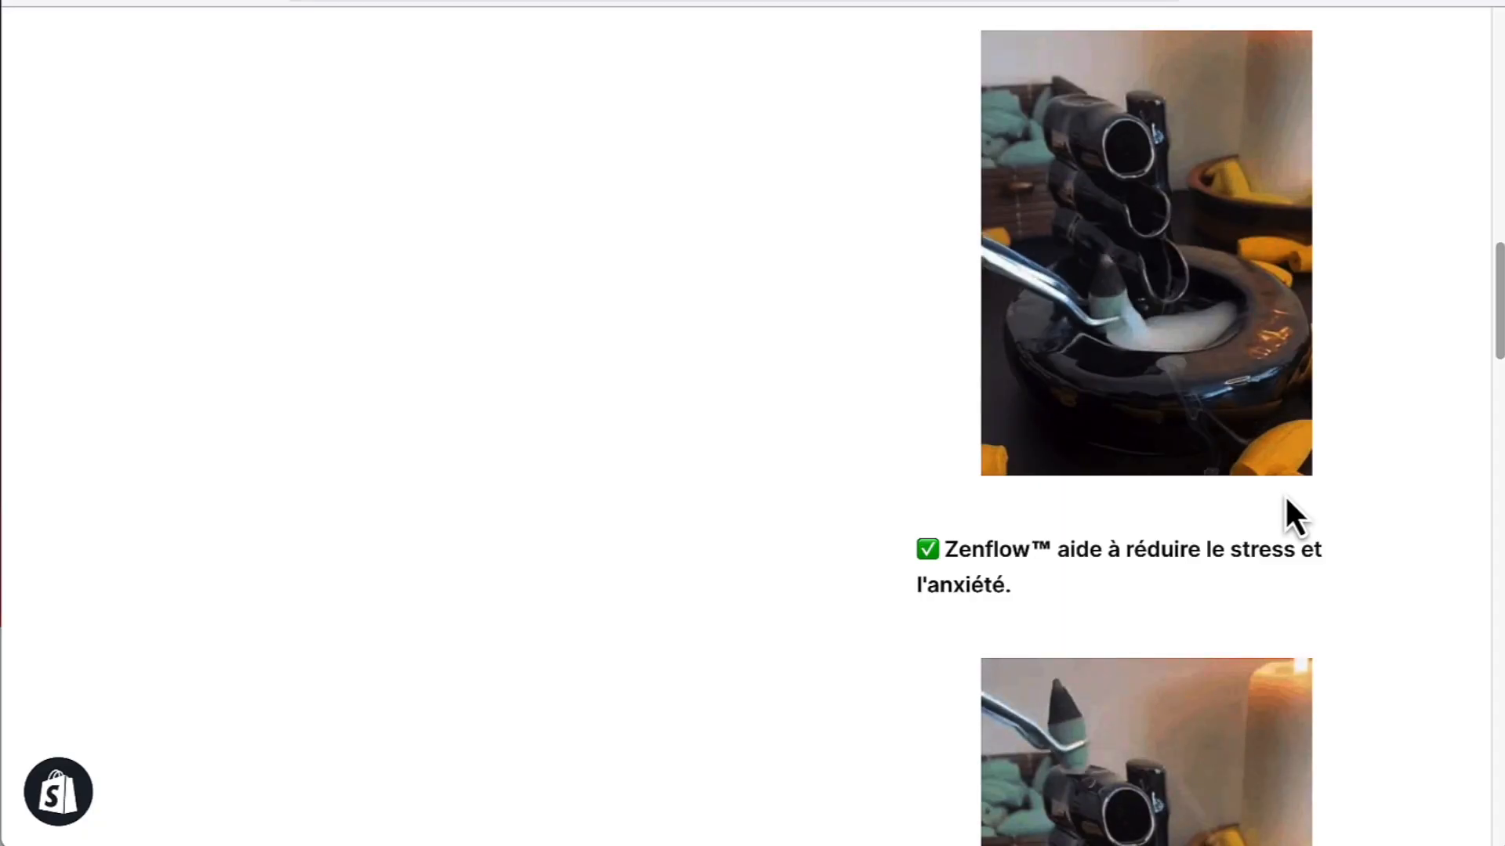
- Return to the product gallery and view the second product photo, and go back to the first one
{"action": "scroll", "coordinate": [1286, 510], "scroll_direction": "up", "scroll_amount": 3}
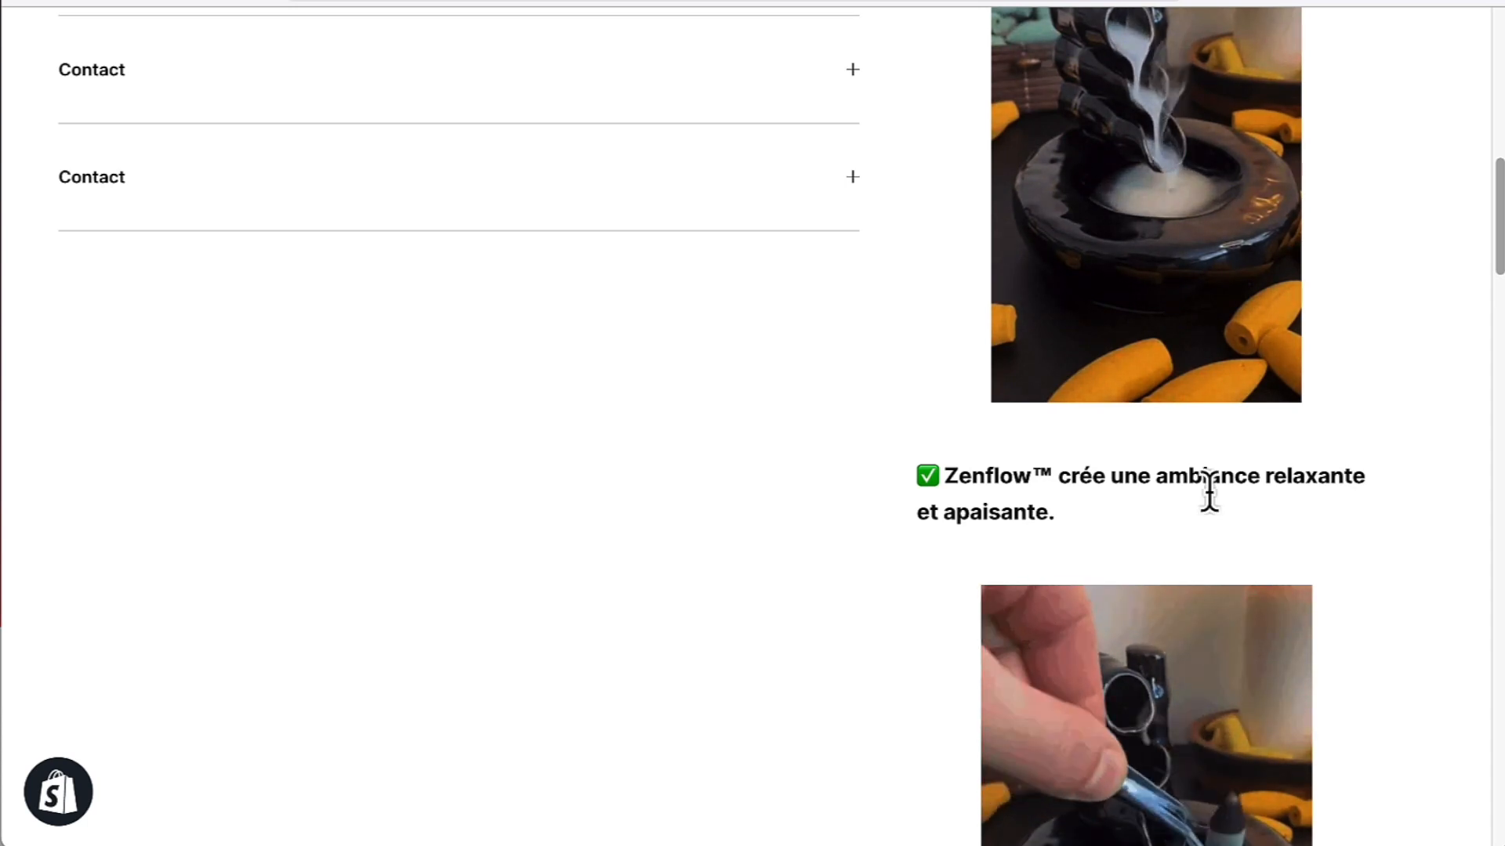
{"action": "scroll", "coordinate": [1200, 493], "scroll_direction": "up", "scroll_amount": 10}
{"action": "scroll", "coordinate": [1182, 488], "scroll_direction": "up", "scroll_amount": 2}
{"action": "scroll", "coordinate": [625, 423], "scroll_direction": "down", "scroll_amount": 1}
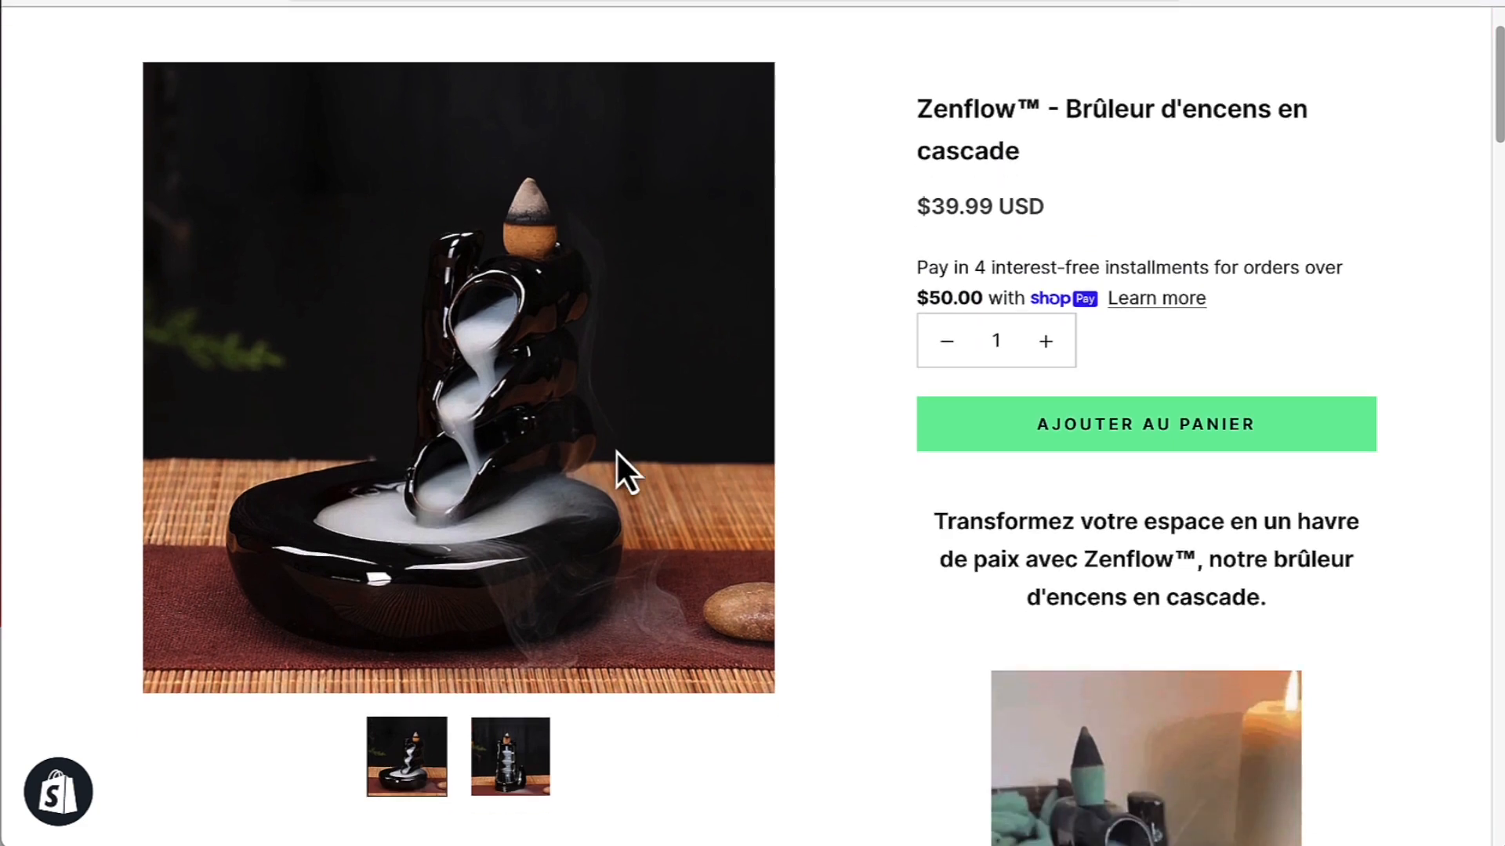
{"action": "left_click", "coordinate": [543, 753]}
{"action": "left_click", "coordinate": [431, 742]}
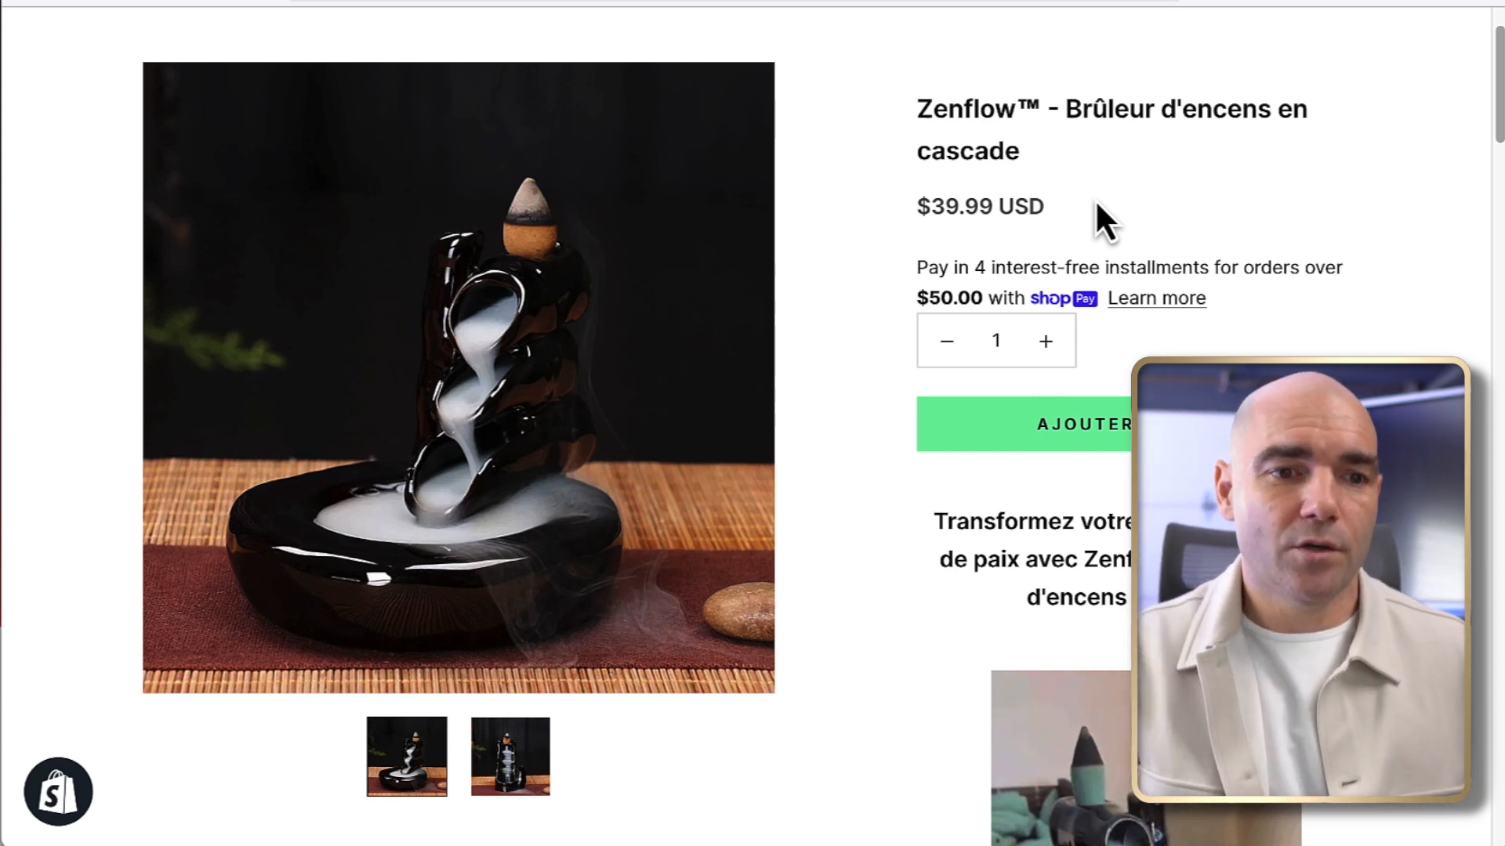
- Skim the whole product page down to the recently viewed section and return to the product title and price
{"action": "scroll", "coordinate": [1092, 349], "scroll_direction": "down", "scroll_amount": 10}
{"action": "scroll", "coordinate": [1105, 363], "scroll_direction": "down", "scroll_amount": 20}
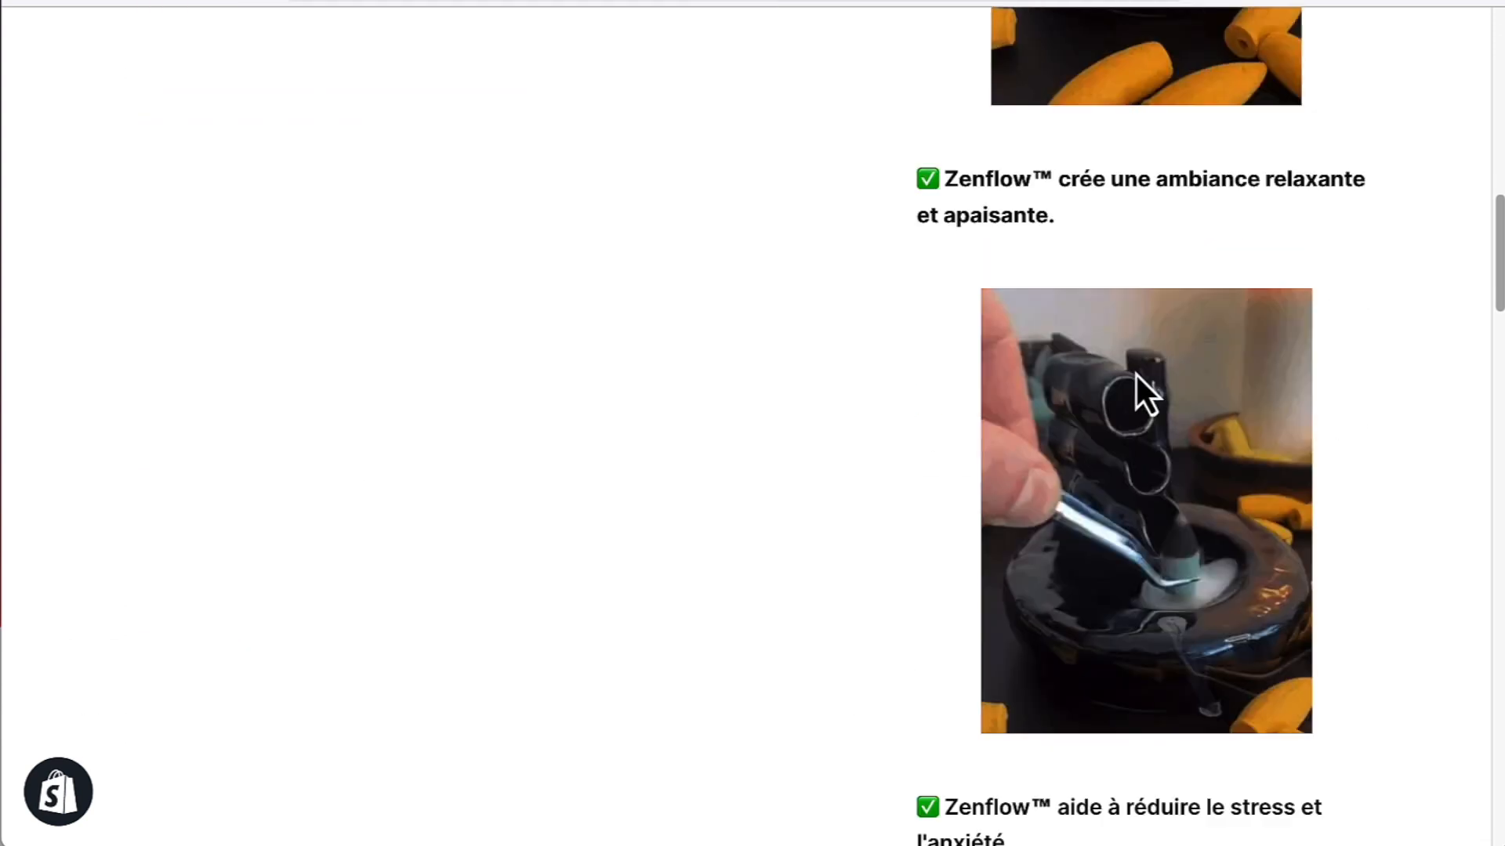
{"action": "scroll", "coordinate": [1167, 419], "scroll_direction": "down", "scroll_amount": 10}
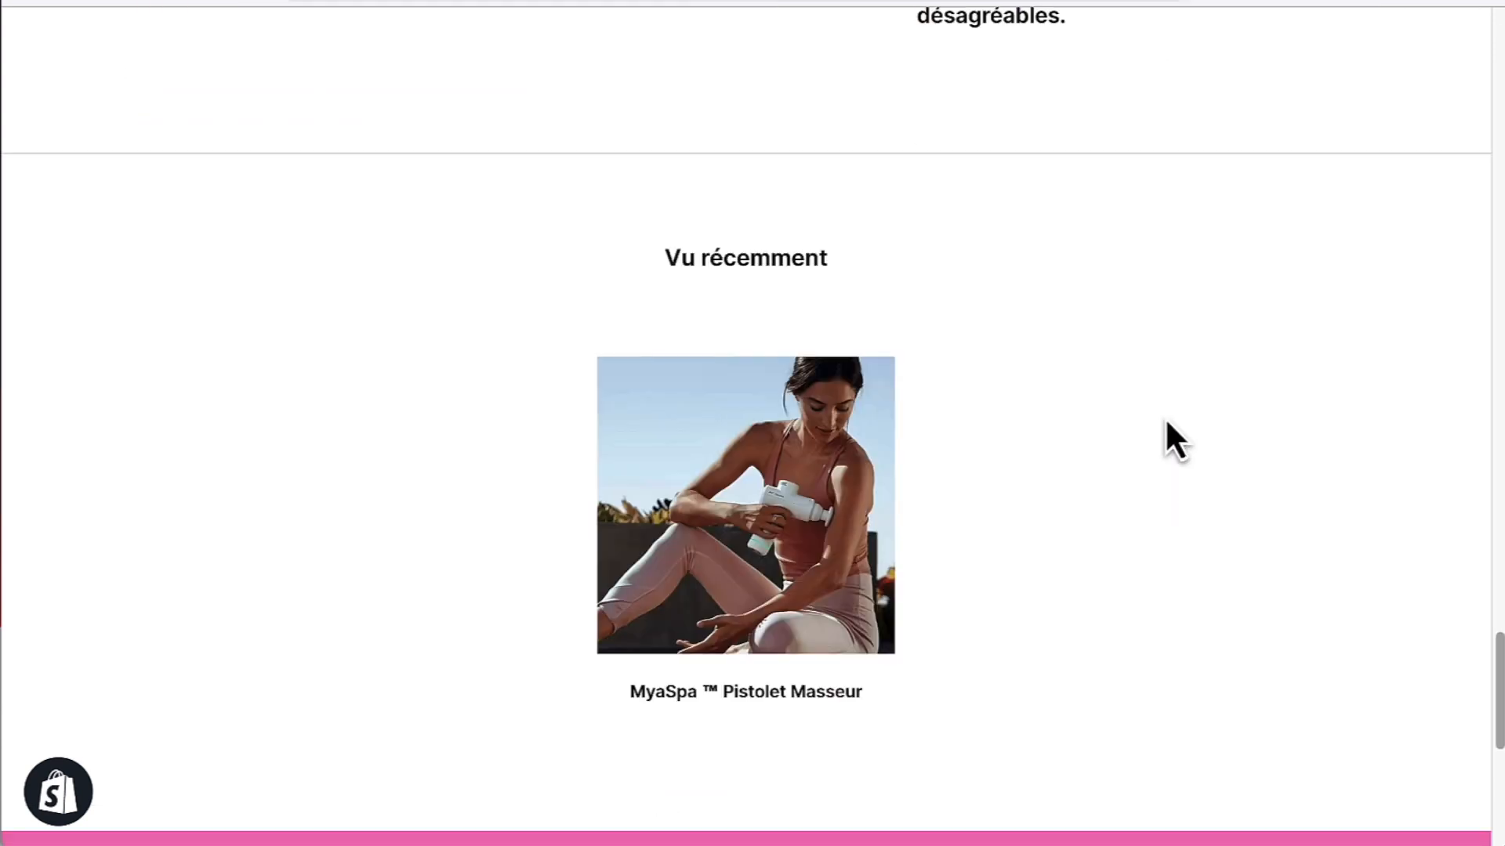
{"action": "scroll", "coordinate": [1166, 418], "scroll_direction": "up", "scroll_amount": 15}
{"action": "scroll", "coordinate": [1166, 423], "scroll_direction": "up", "scroll_amount": 15}
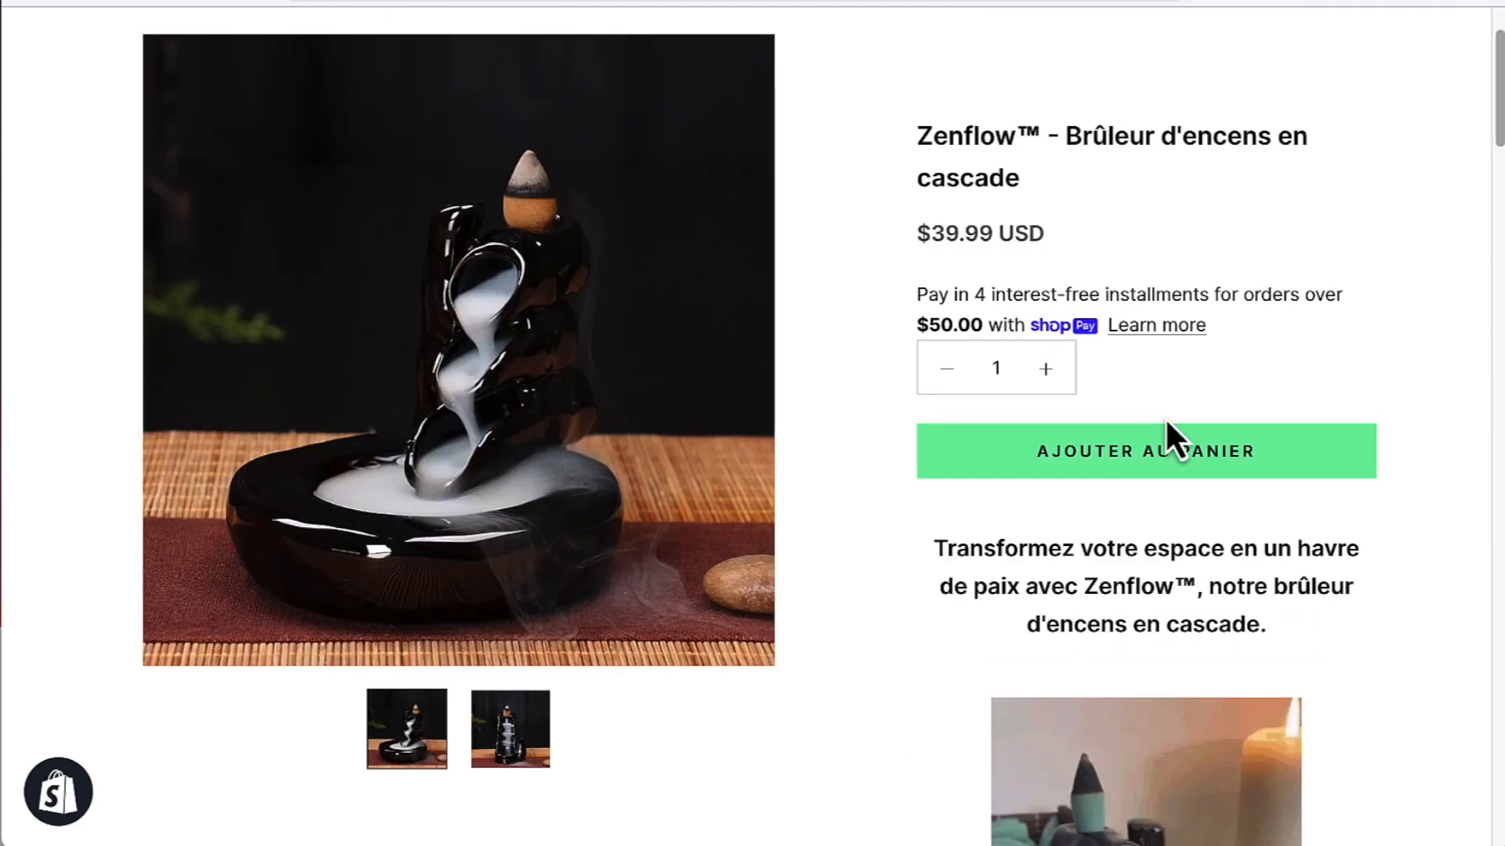
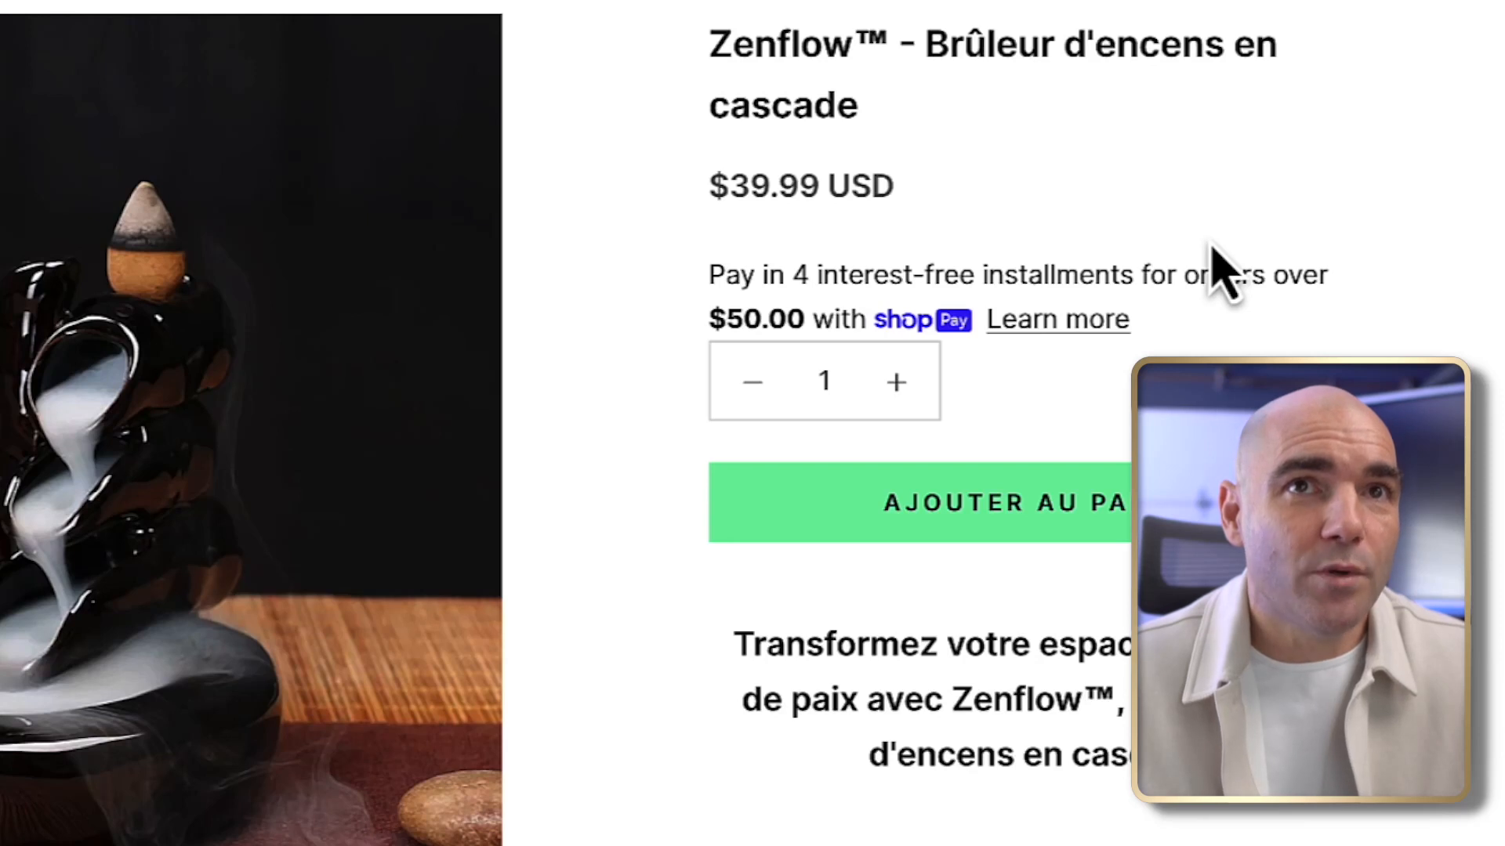
- Examine the Shop Pay interest-free installment notice under the product price
{"action": "left_click_drag", "start_coordinate": [710, 276], "coordinate": [867, 311]}
{"action": "left_click", "coordinate": [880, 314]}
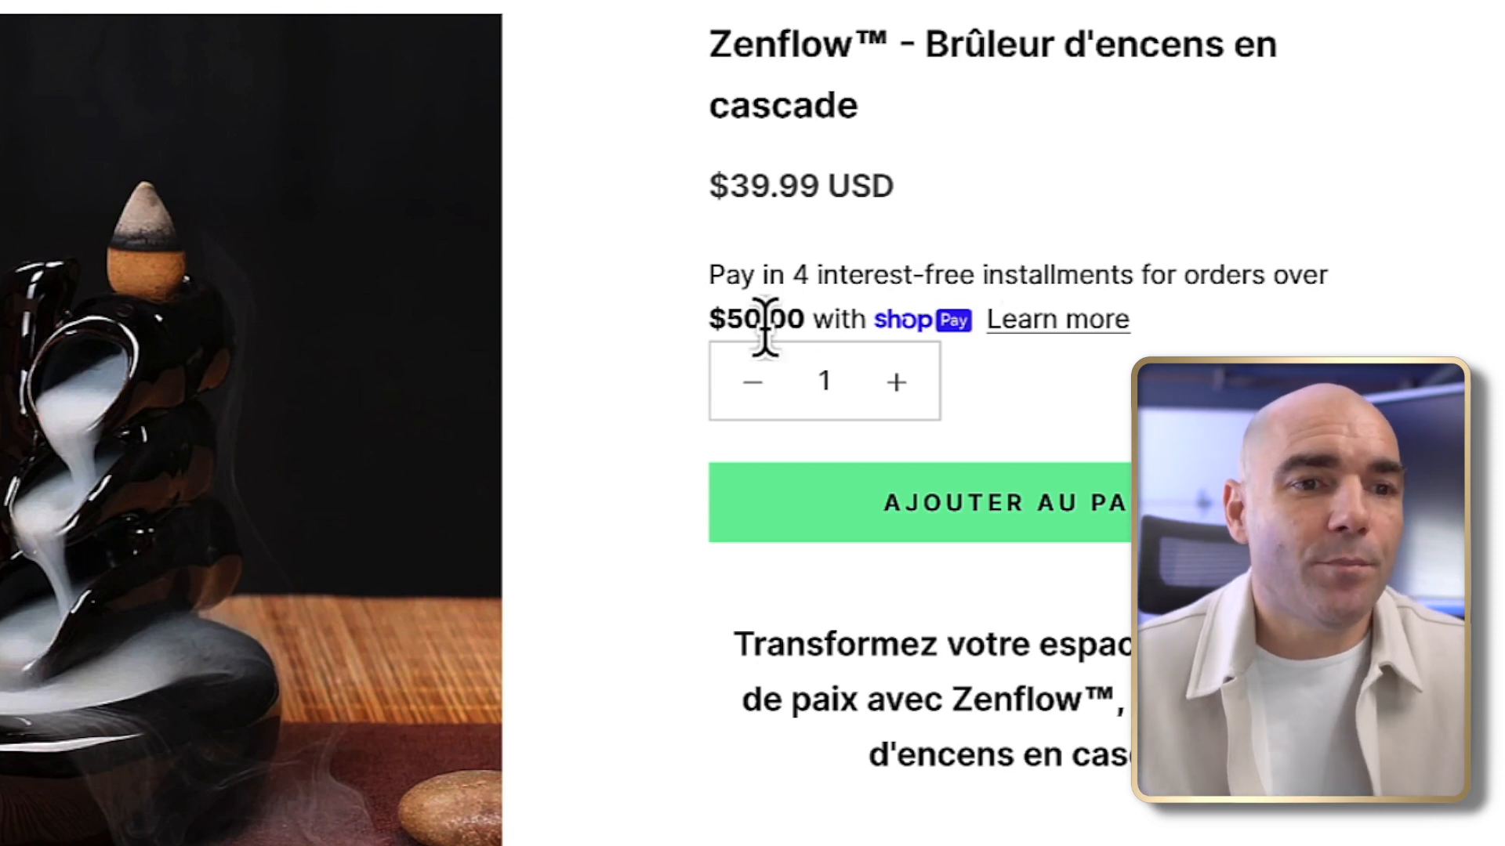
{"action": "left_click_drag", "start_coordinate": [709, 282], "coordinate": [883, 317]}
{"action": "left_click", "coordinate": [812, 323]}
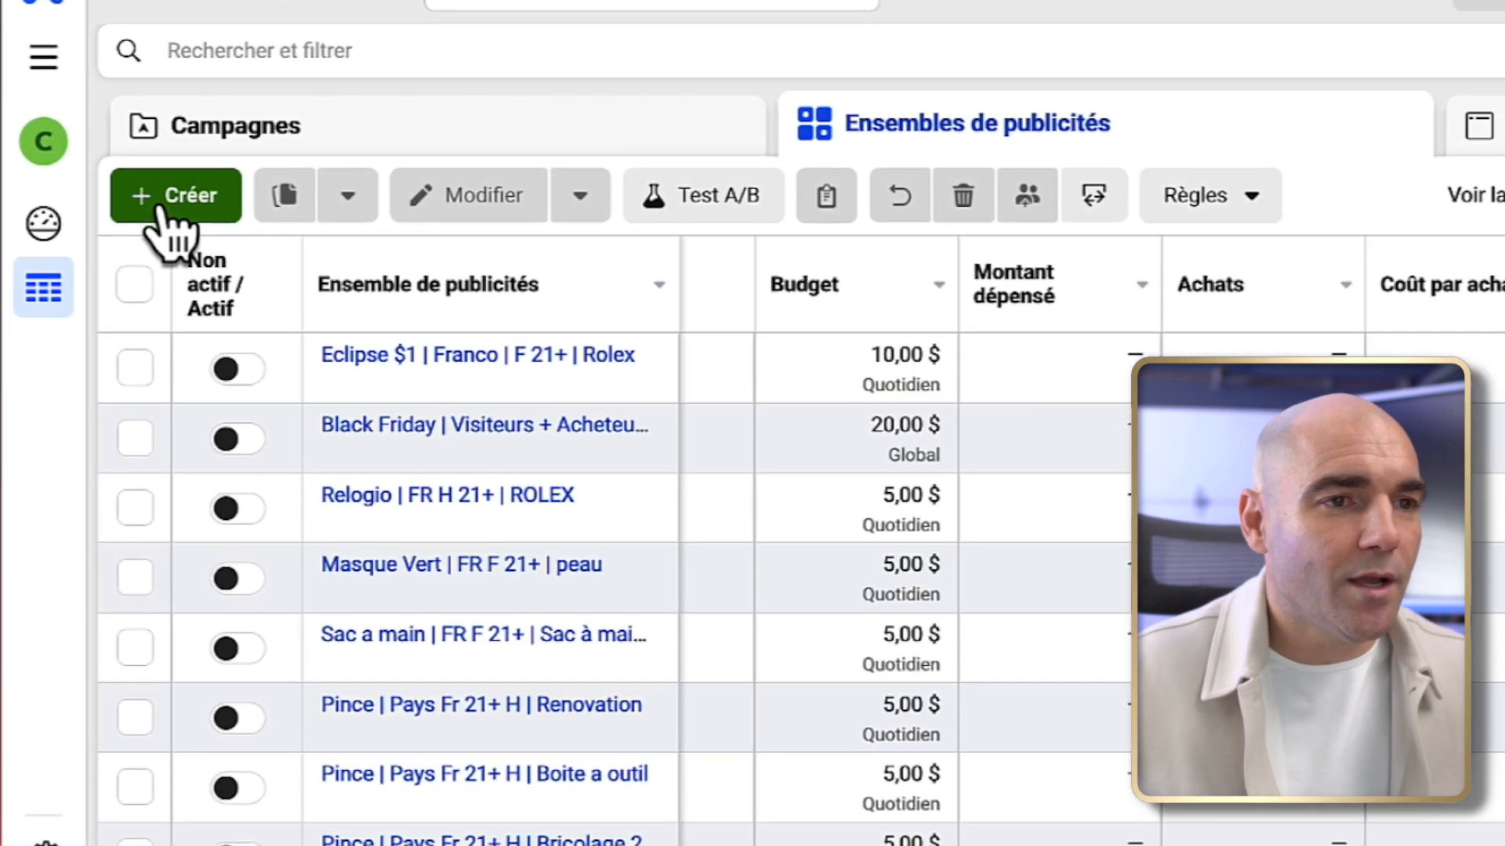
- In Meta Ads Manager, create a new campaign with the Ventes objective
{"action": "left_click", "coordinate": [164, 205]}
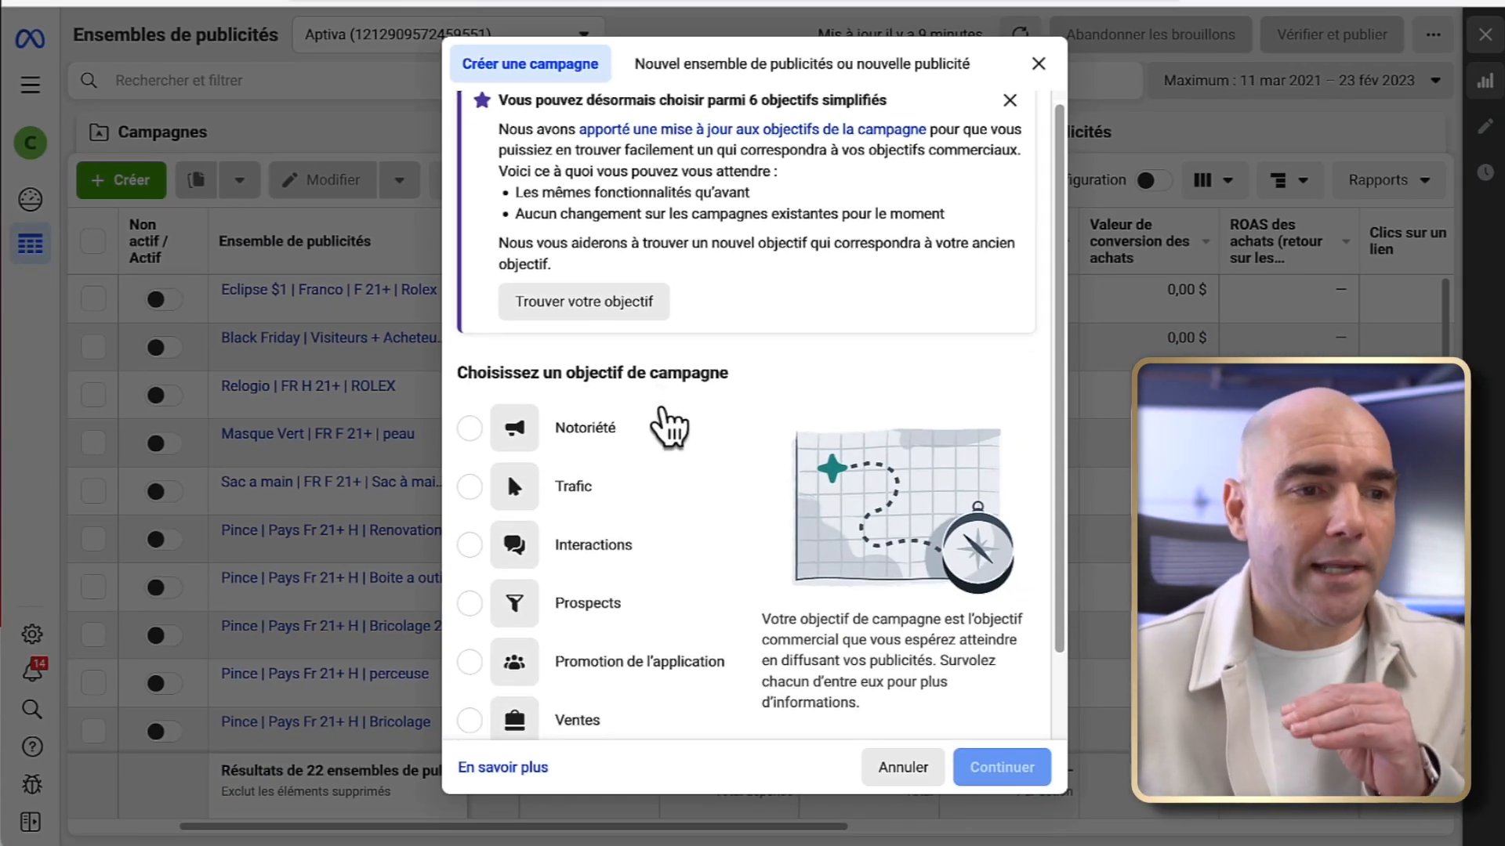
{"action": "scroll", "coordinate": [670, 427], "scroll_direction": "down", "scroll_amount": 2}
{"action": "mouse_move", "coordinate": [564, 624]}
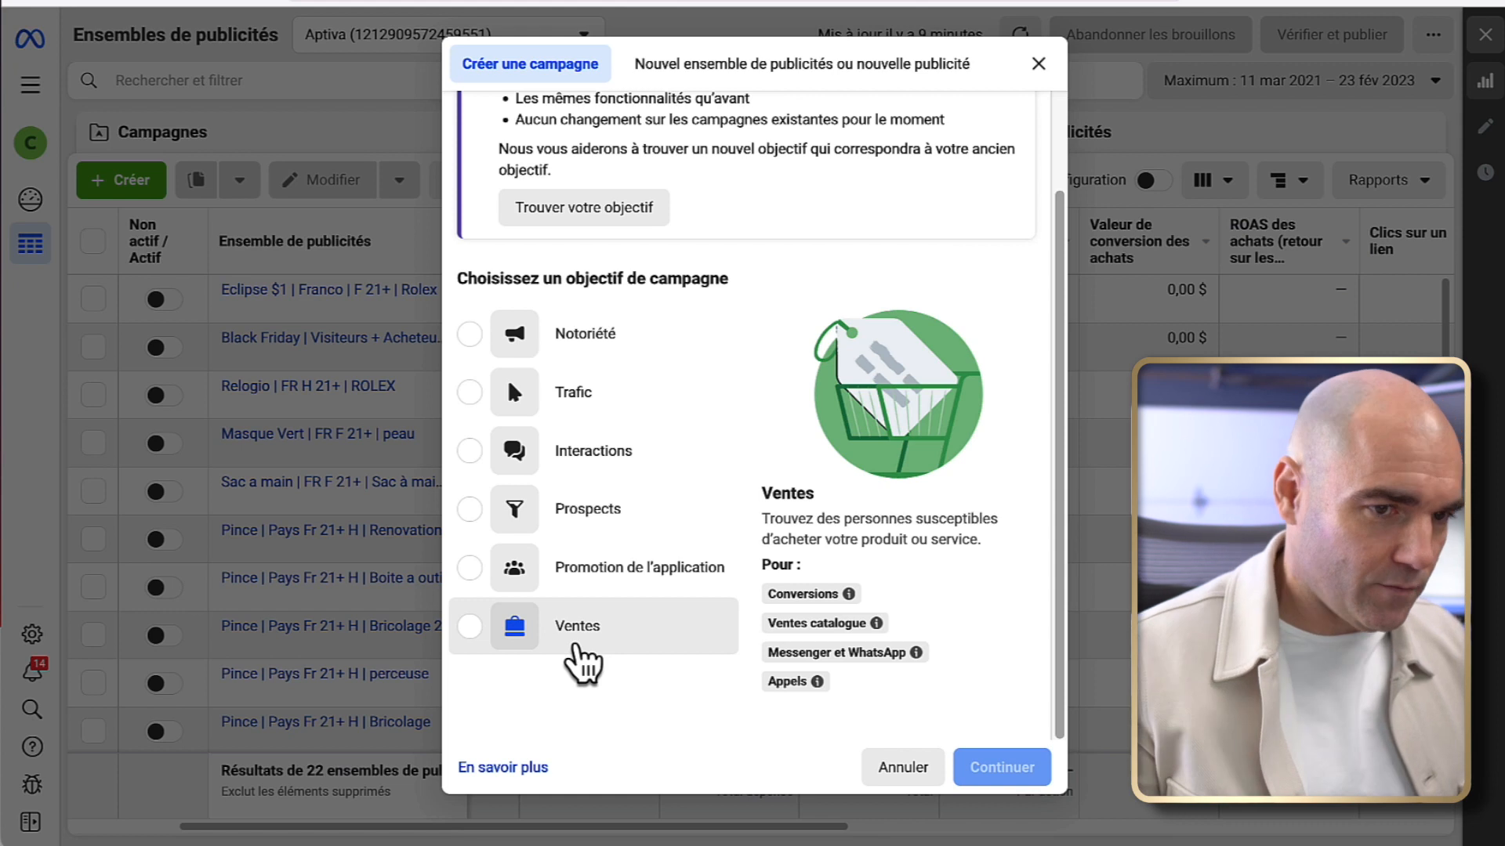
{"action": "left_click", "coordinate": [578, 647]}
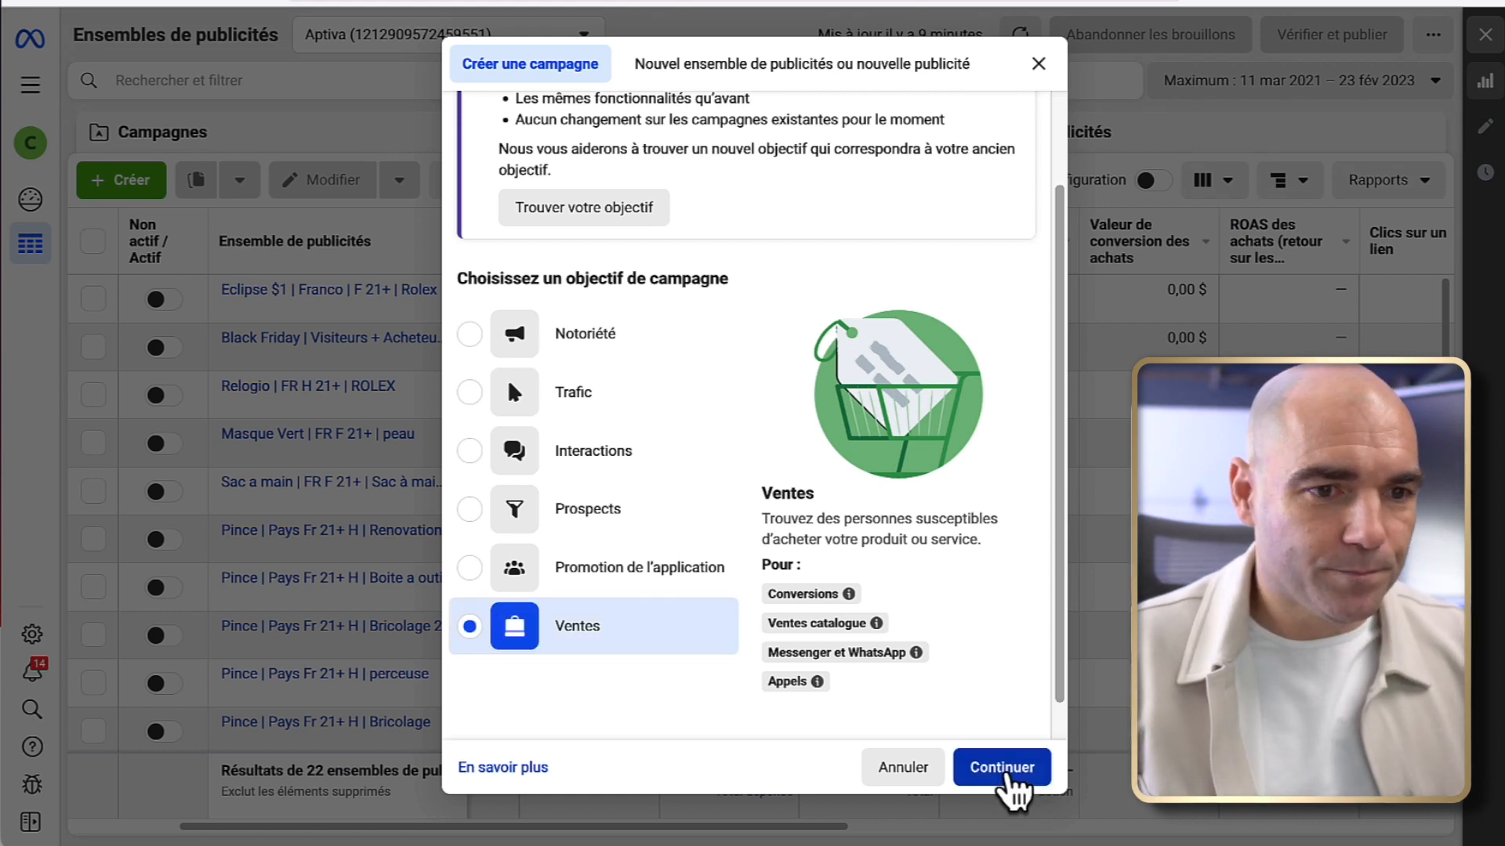
{"action": "left_click", "coordinate": [1005, 775]}
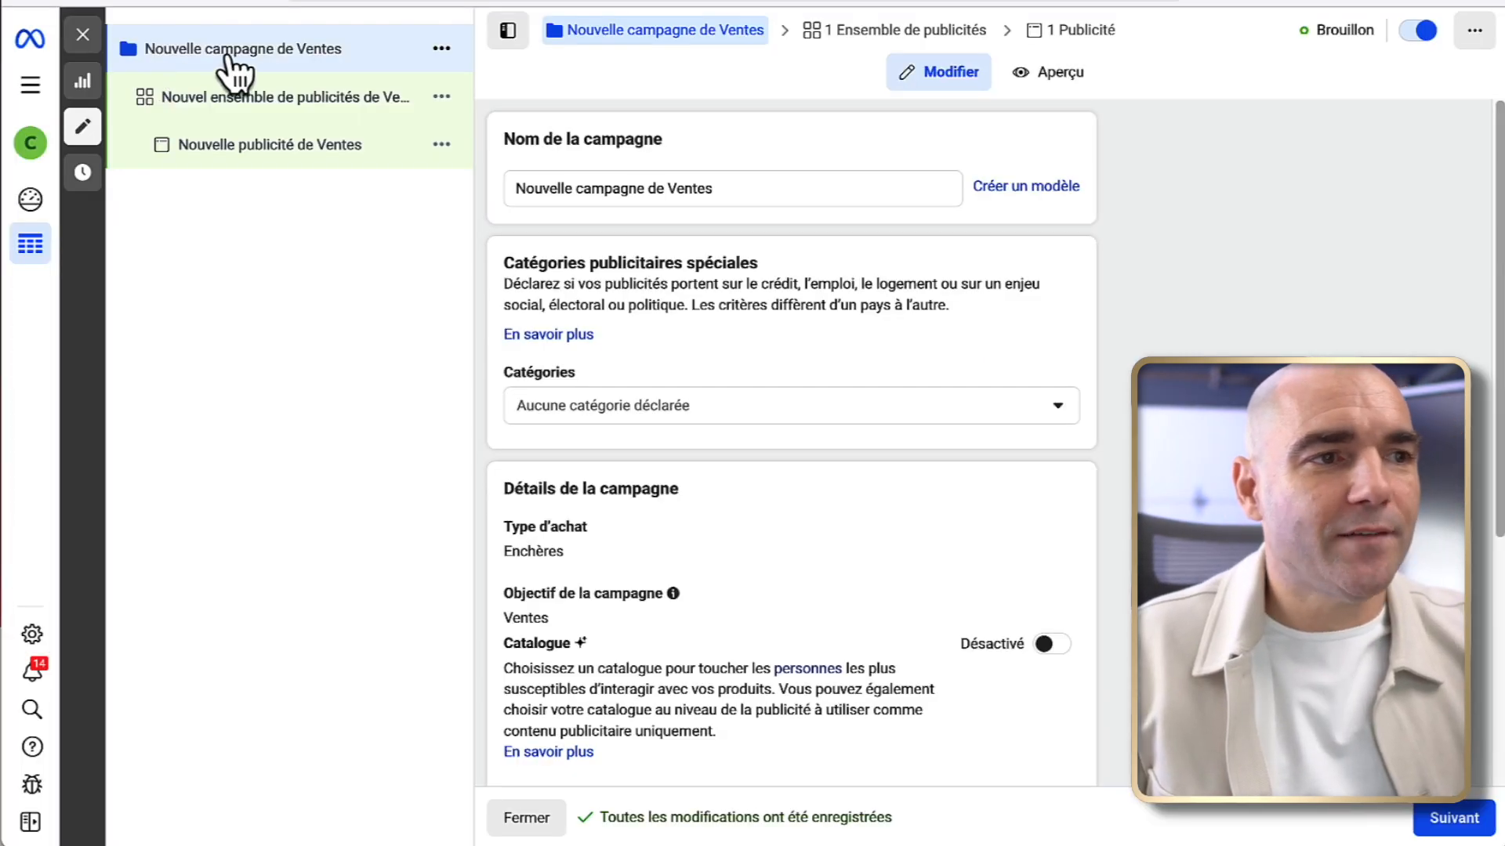
- Rename the new sales campaign to "Zenflow"
{"action": "triple_click", "coordinate": [671, 192]}
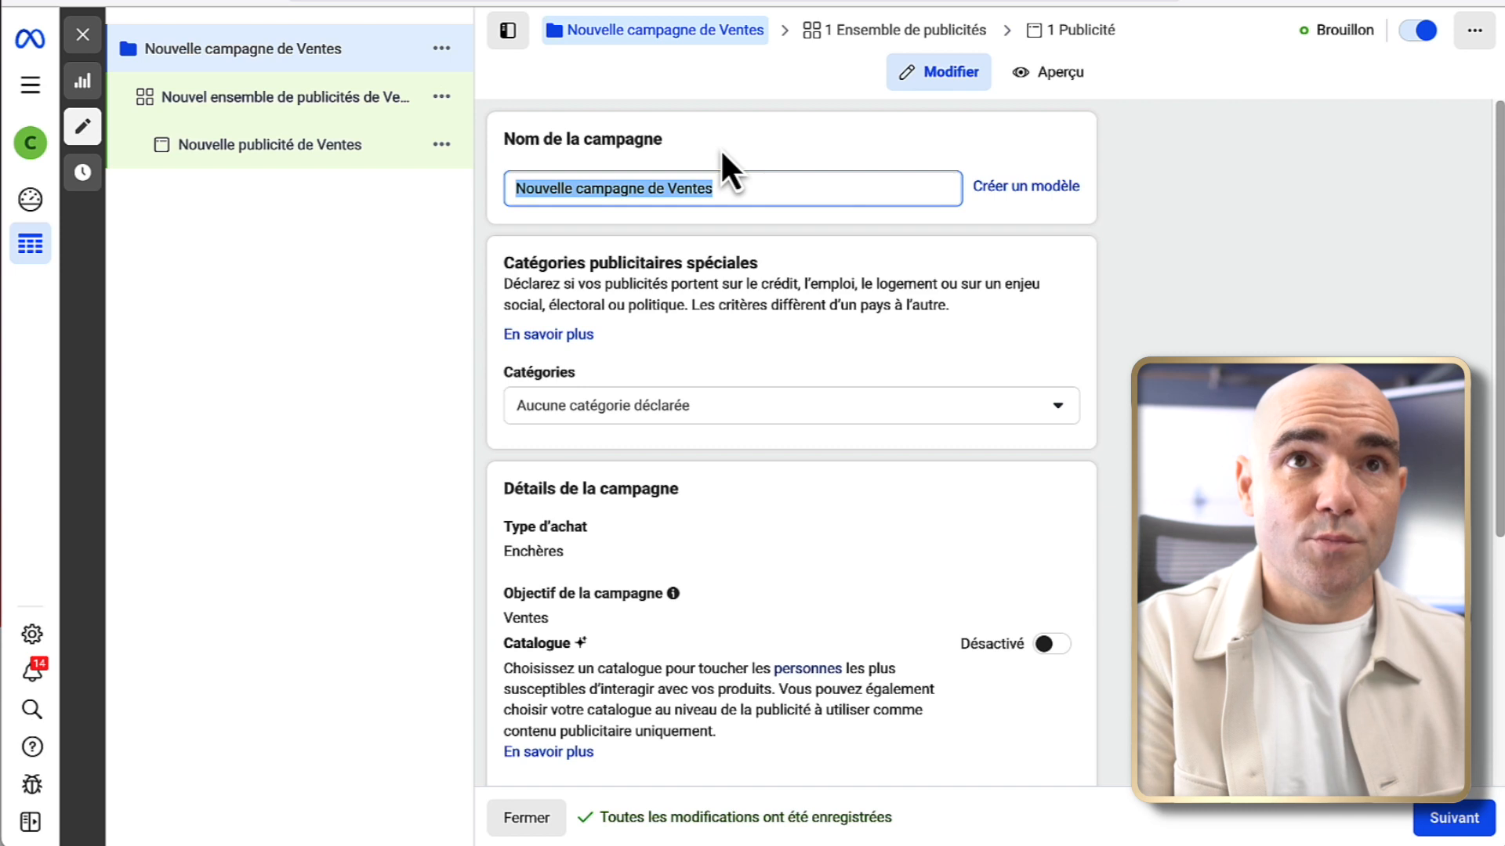
{"action": "type", "text": "Zenflow"}
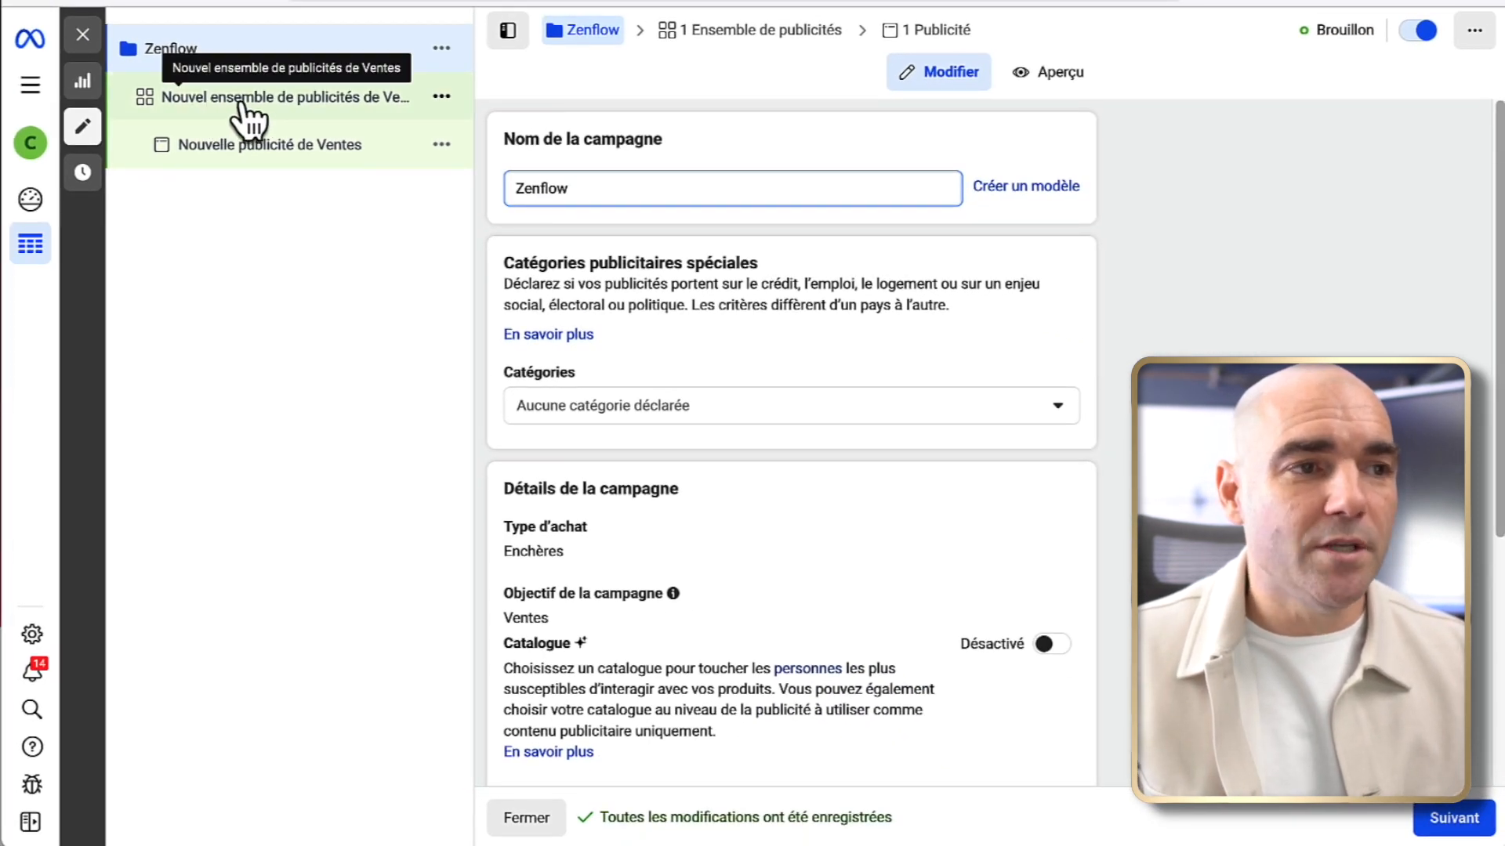
- In the campaign's ad set, dismiss the performance goal tip and change the ad set name to "Zenflow |"
{"action": "left_click", "coordinate": [235, 106]}
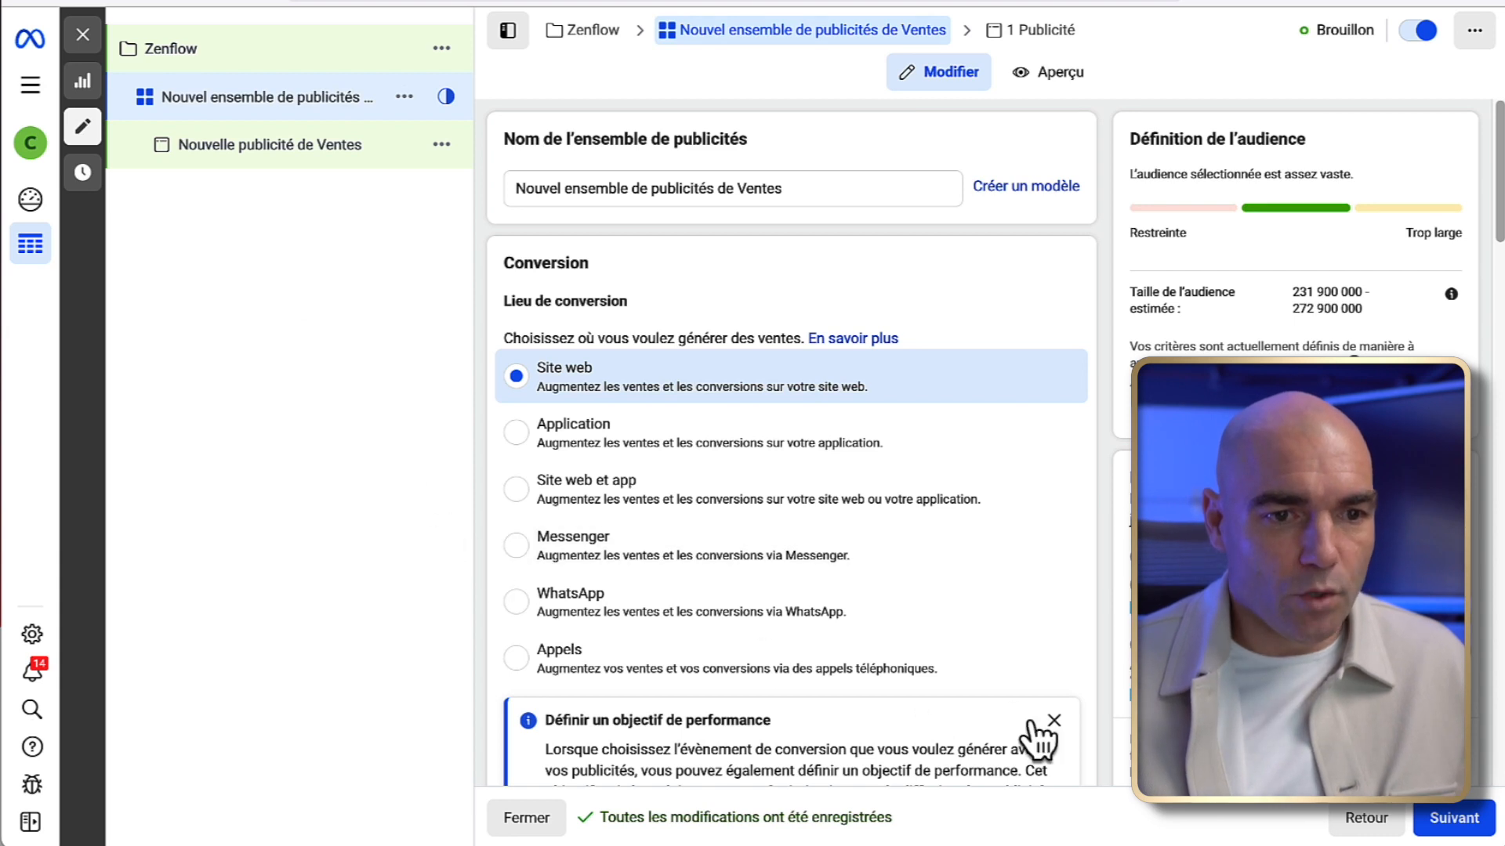
{"action": "left_click", "coordinate": [1054, 721]}
{"action": "triple_click", "coordinate": [598, 190]}
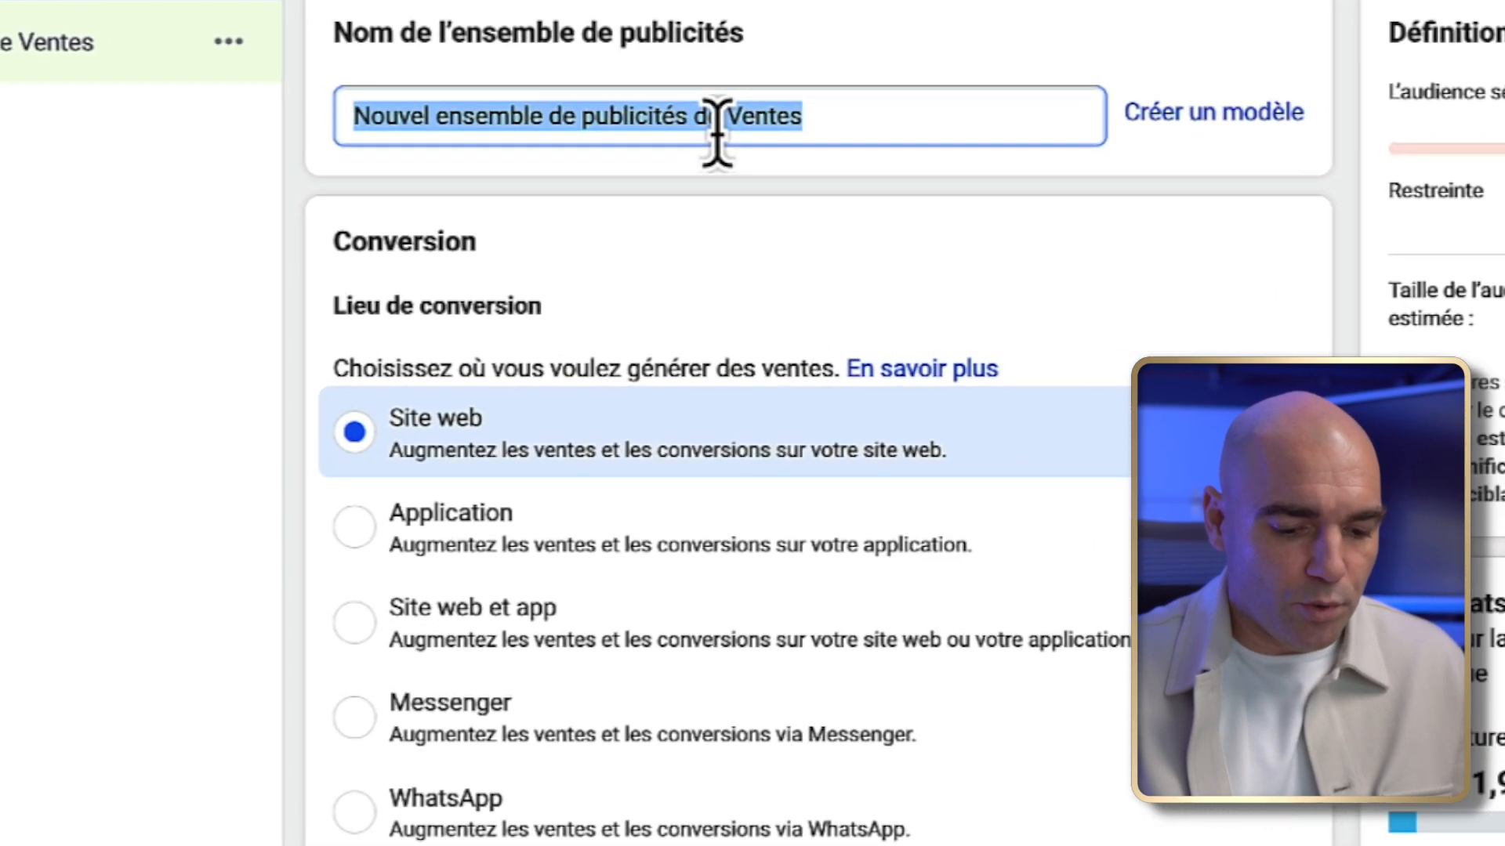
{"action": "type", "text": "Zenflow"}
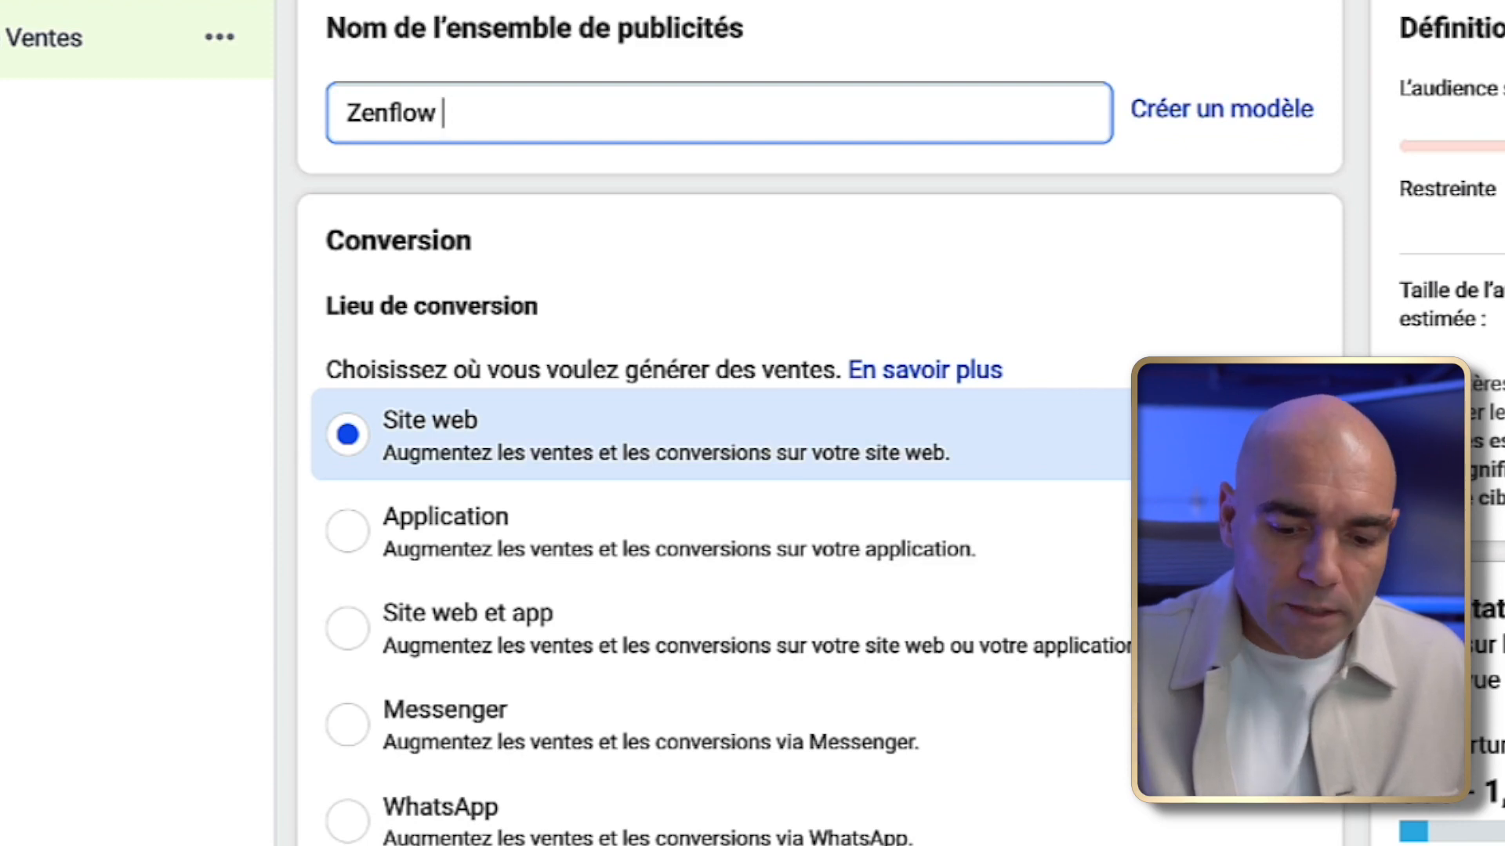
{"action": "type", "text": " /"}
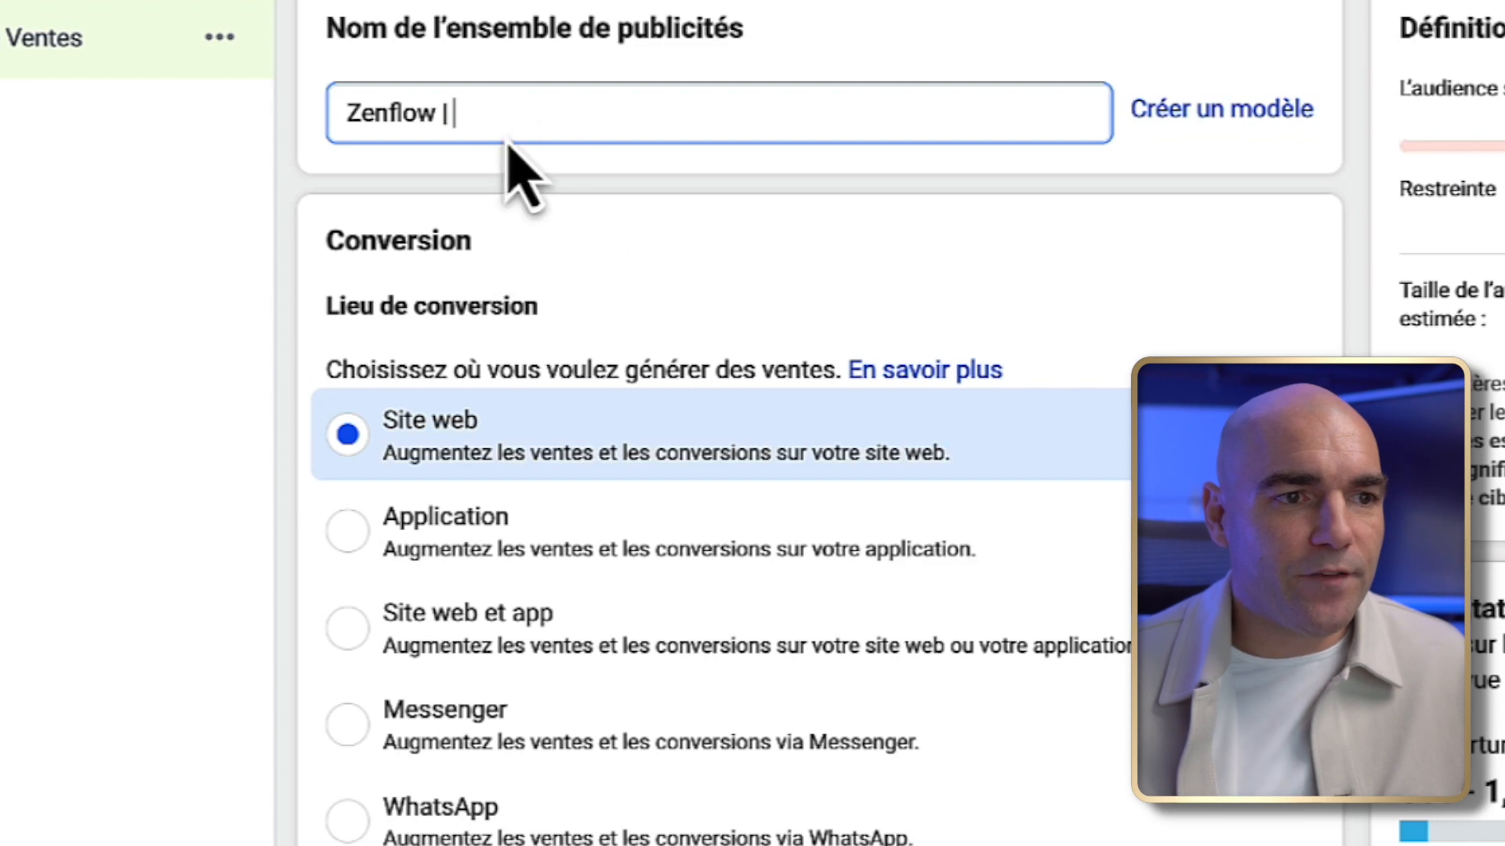
- Review the ad set's conversion location options, performance objective and assigned pixel
{"action": "scroll", "coordinate": [608, 263], "scroll_direction": "down", "scroll_amount": 1}
{"action": "scroll", "coordinate": [603, 262], "scroll_direction": "down", "scroll_amount": 1}
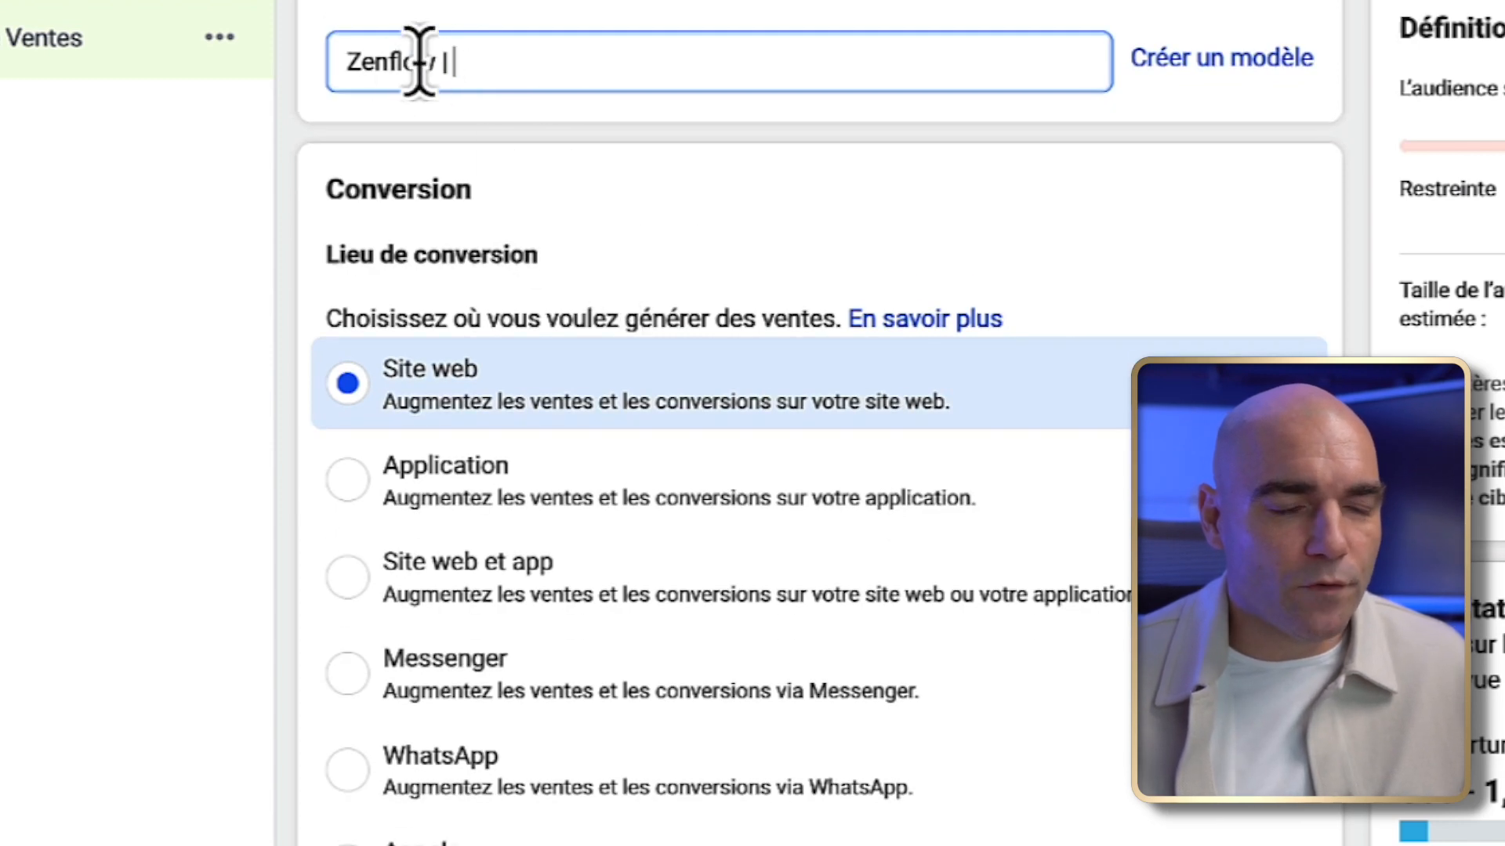
{"action": "scroll", "coordinate": [446, 270], "scroll_direction": "down", "scroll_amount": 2}
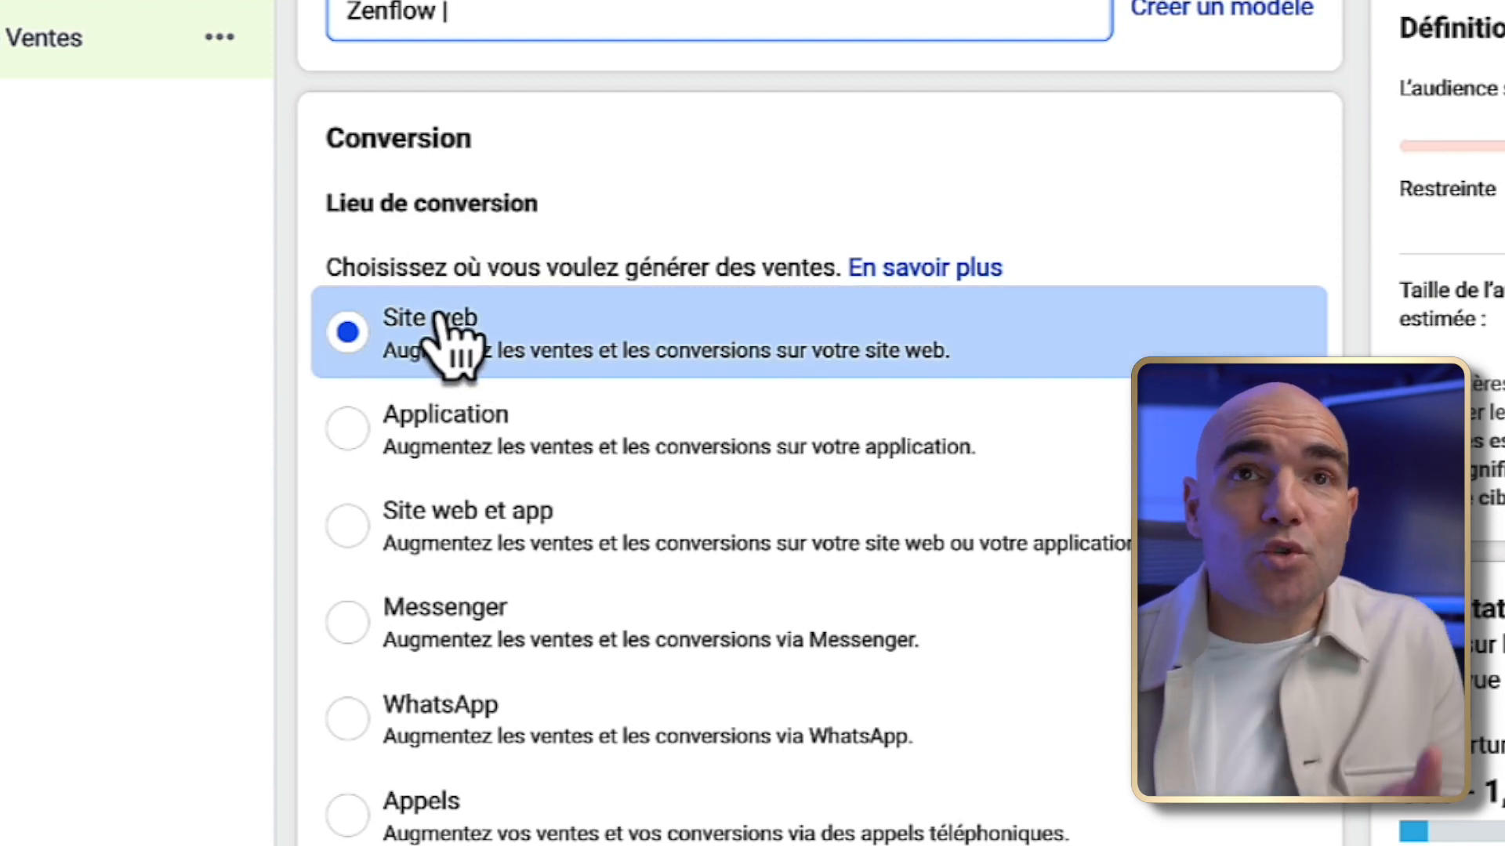
{"action": "scroll", "coordinate": [833, 356], "scroll_direction": "down", "scroll_amount": 7}
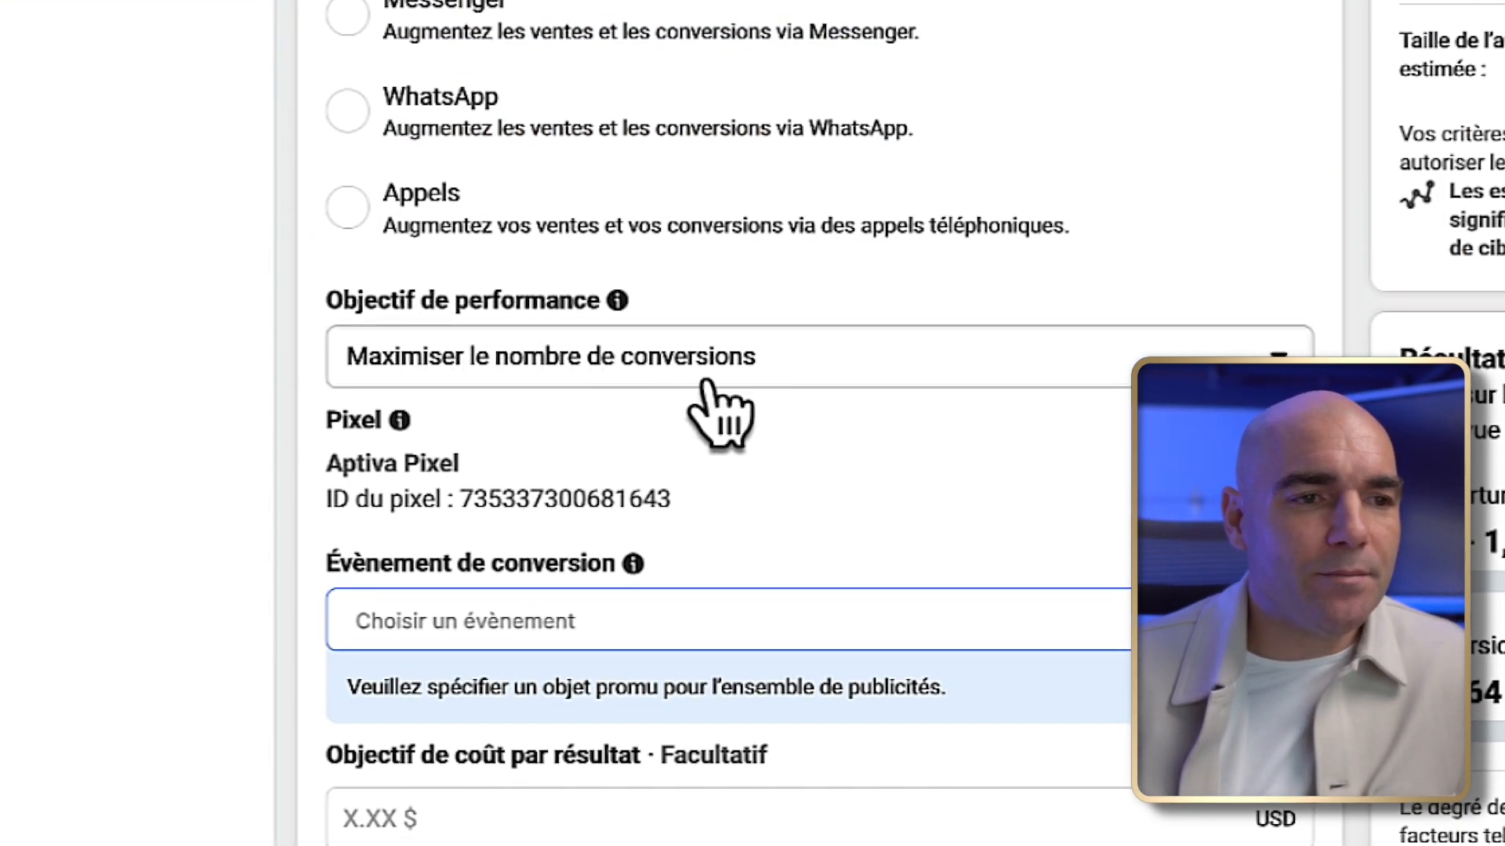
{"action": "scroll", "coordinate": [764, 410], "scroll_direction": "down", "scroll_amount": 1}
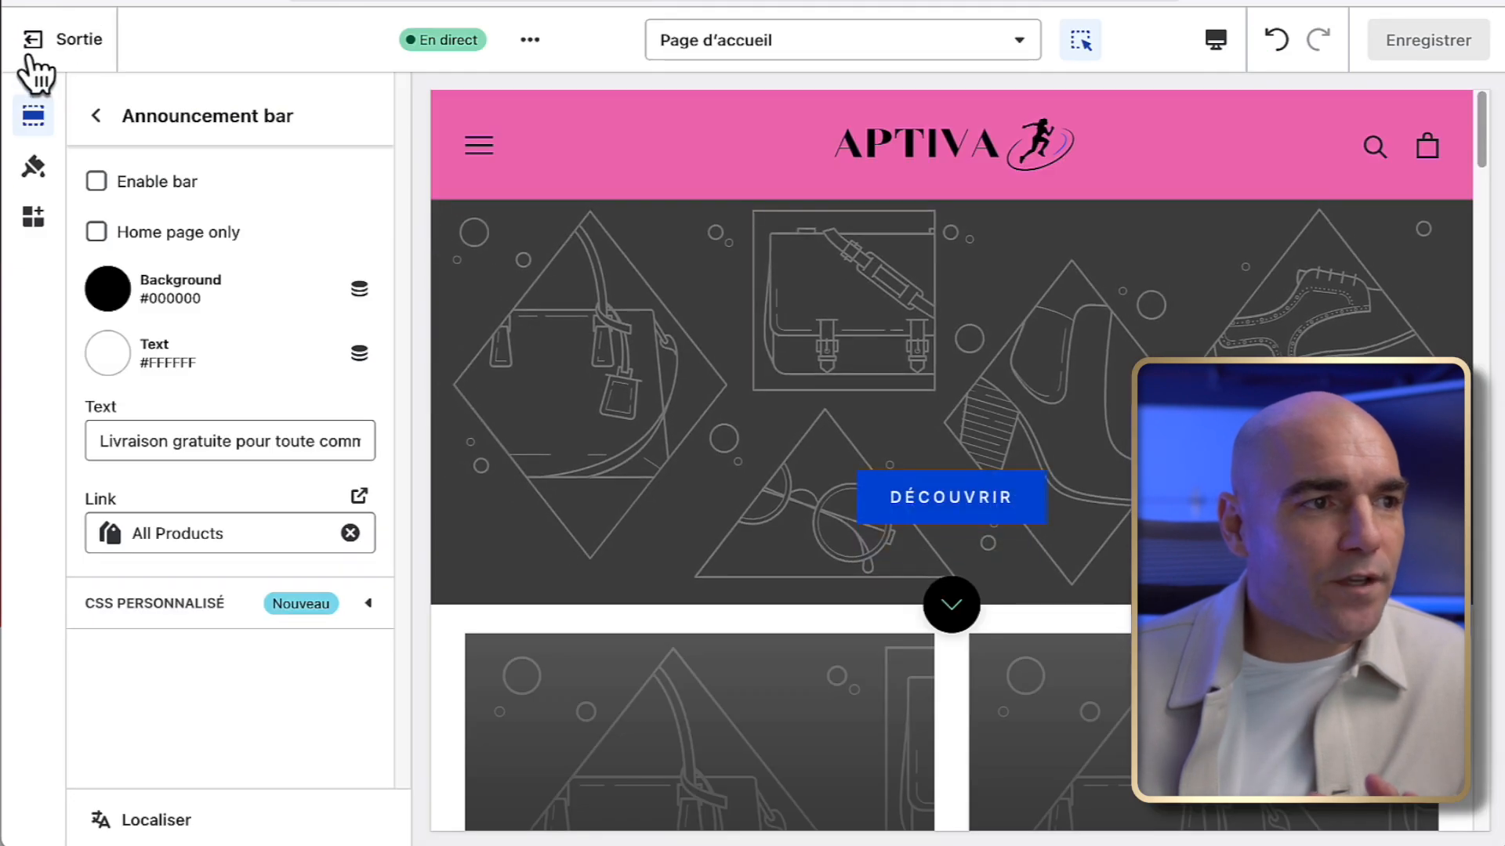
- Switch to Shopify, find the tracking pixel in the Facebook & Instagram channel settings, and compare it with the pixel in the ad set
{"action": "left_click", "coordinate": [30, 55]}
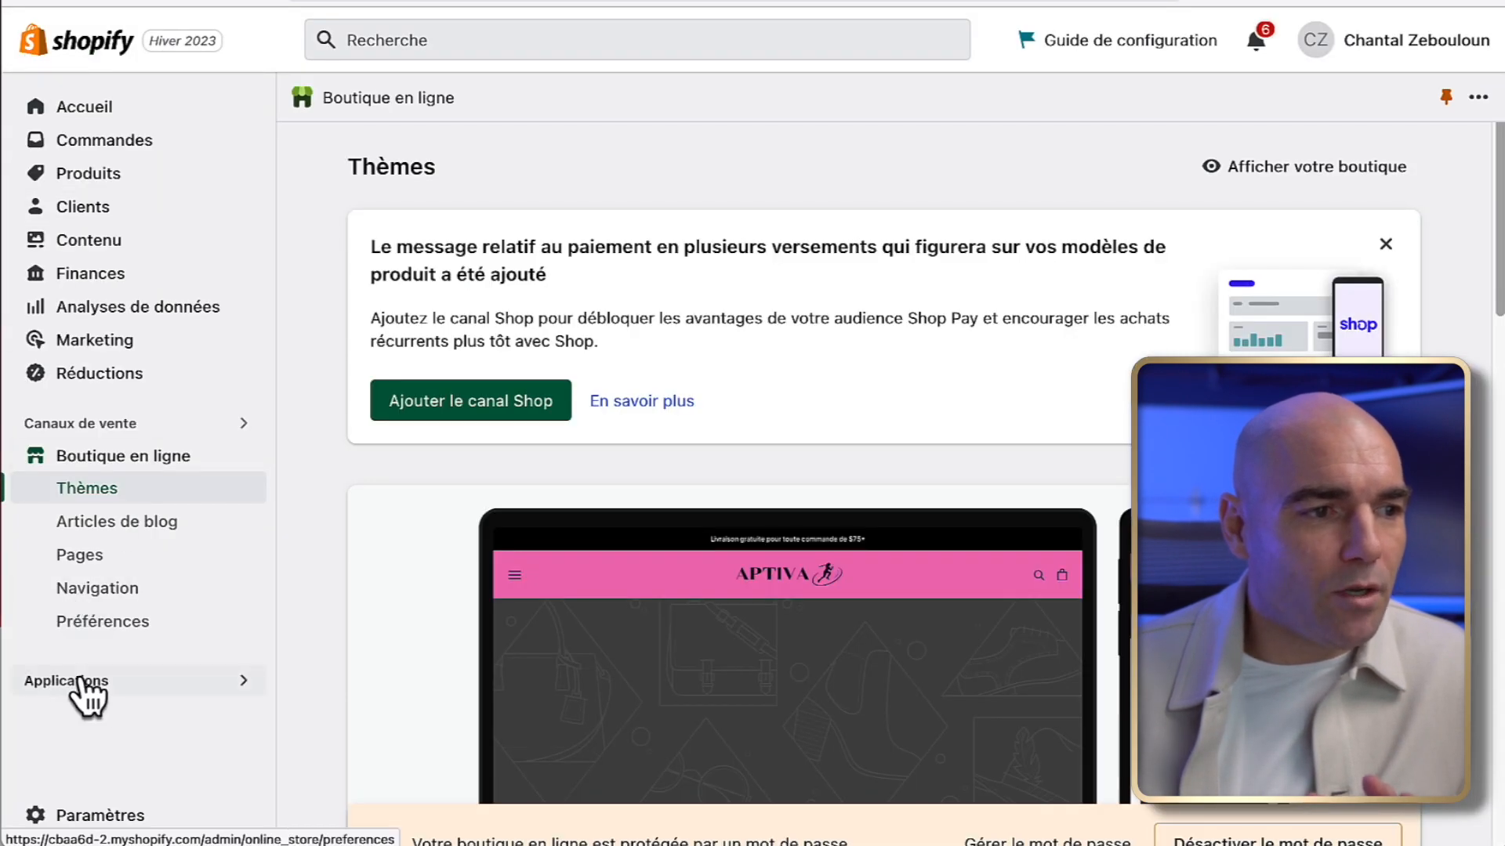
{"action": "left_click", "coordinate": [215, 423]}
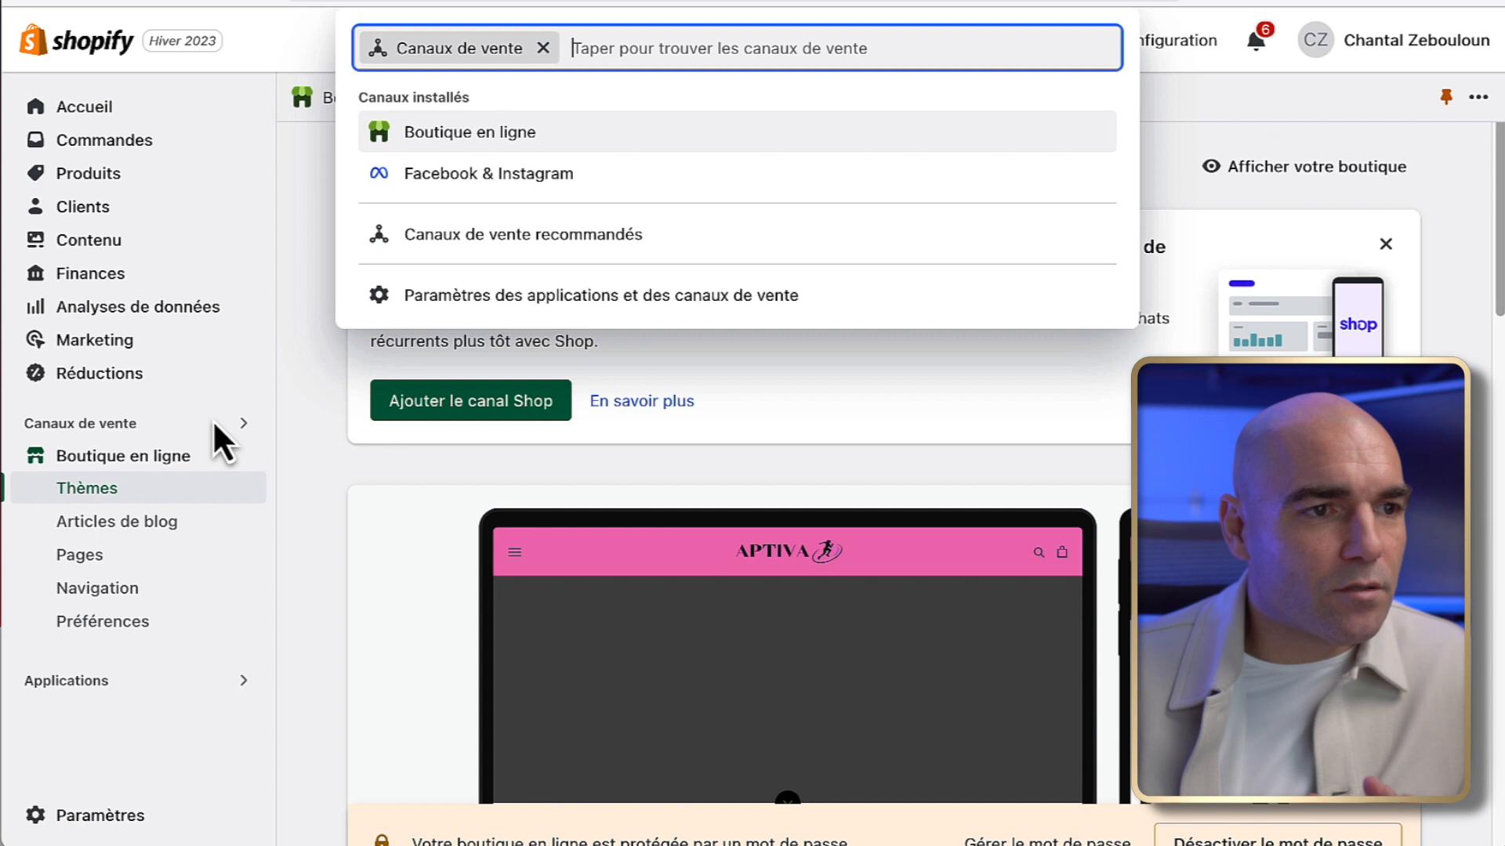
{"action": "left_click", "coordinate": [604, 176]}
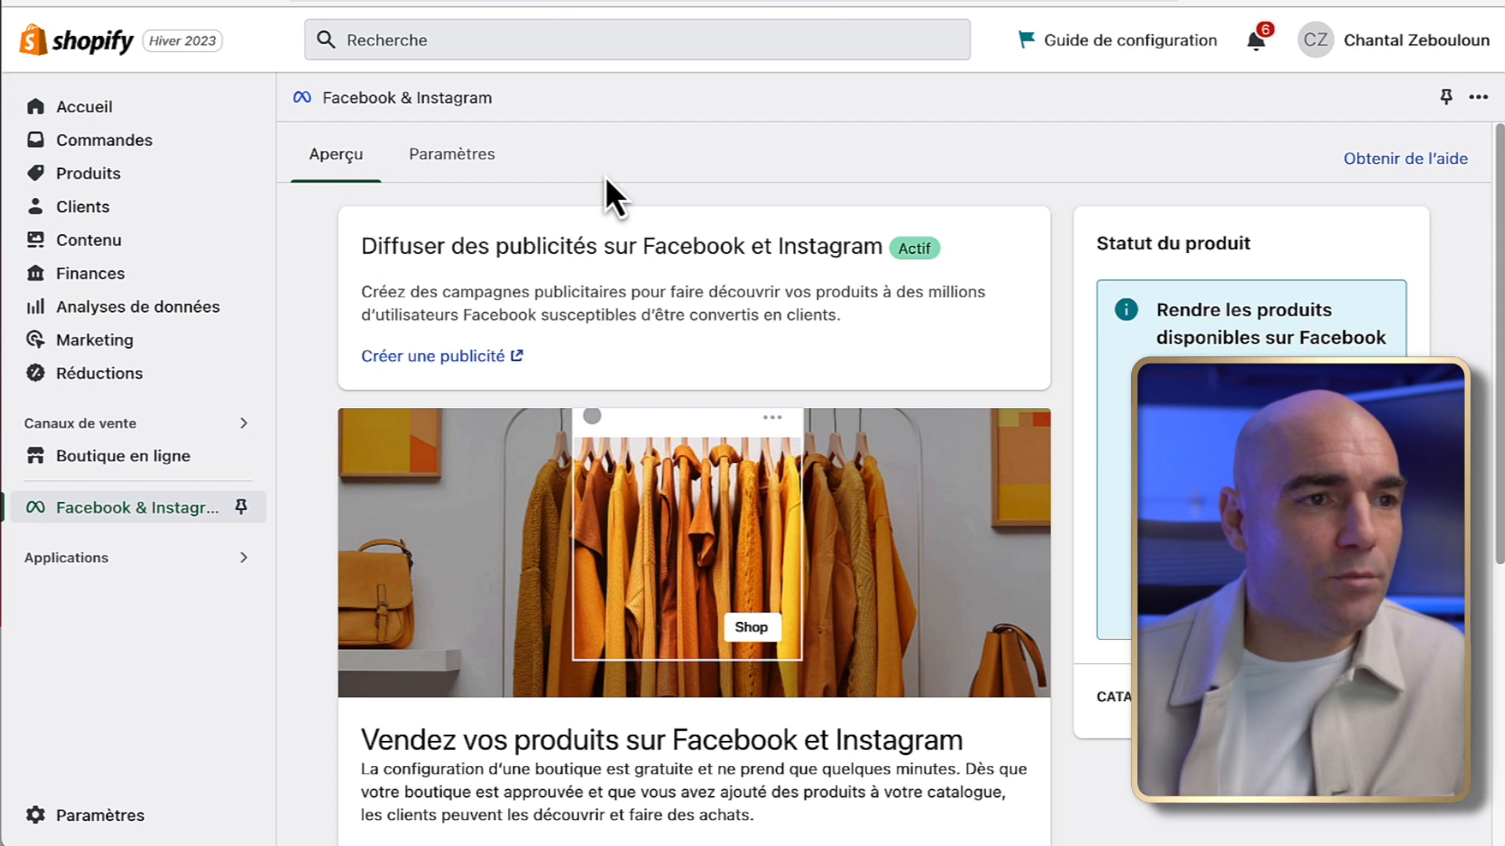
{"action": "left_click", "coordinate": [482, 154]}
{"action": "scroll", "coordinate": [762, 546], "scroll_direction": "down", "scroll_amount": 5}
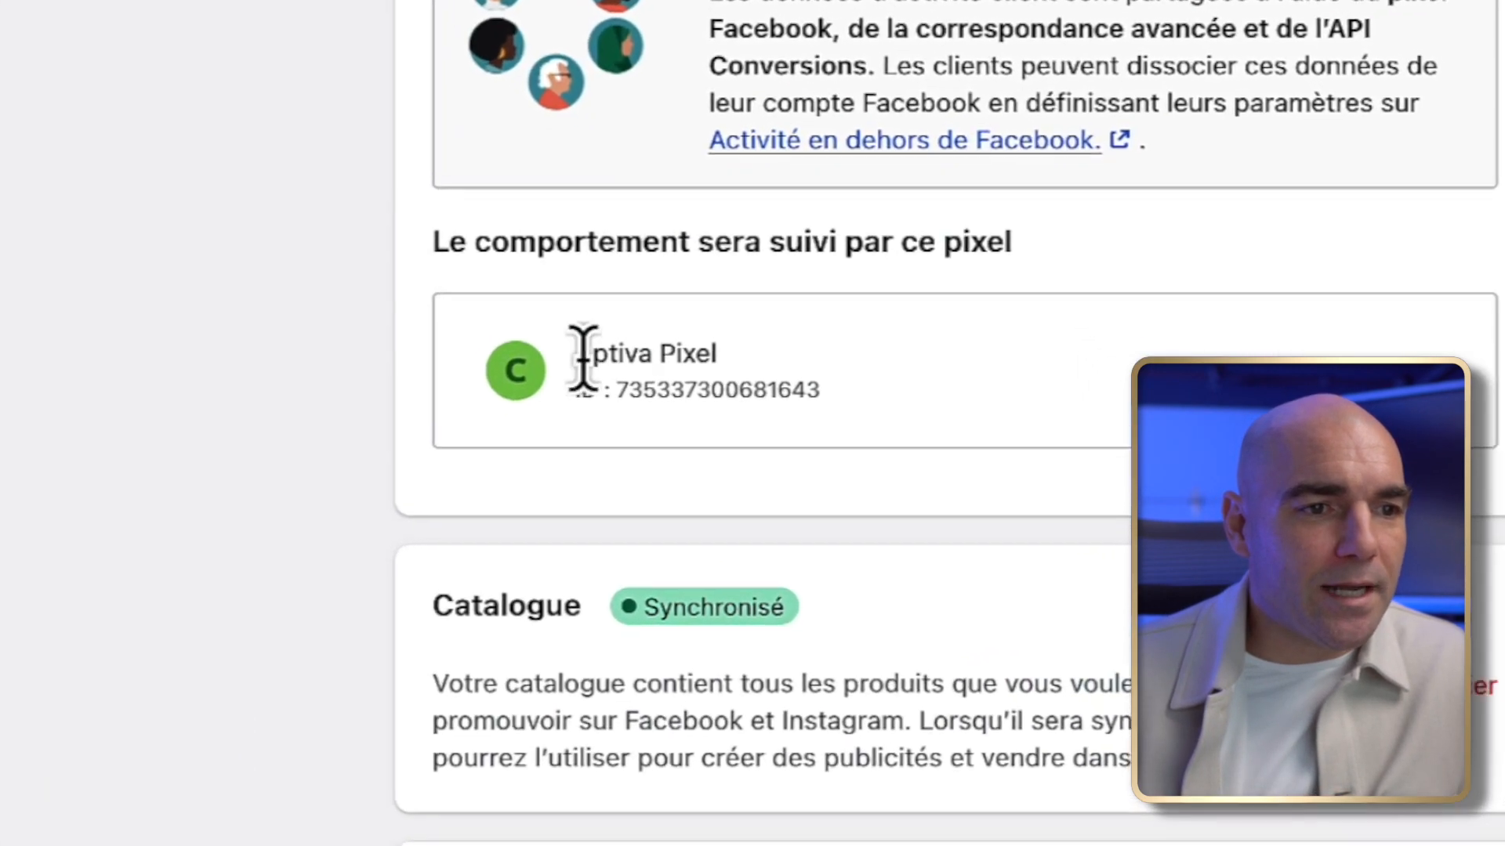
{"action": "left_click_drag", "start_coordinate": [623, 437], "coordinate": [685, 436]}
{"action": "left_click_drag", "start_coordinate": [657, 345], "coordinate": [714, 336]}
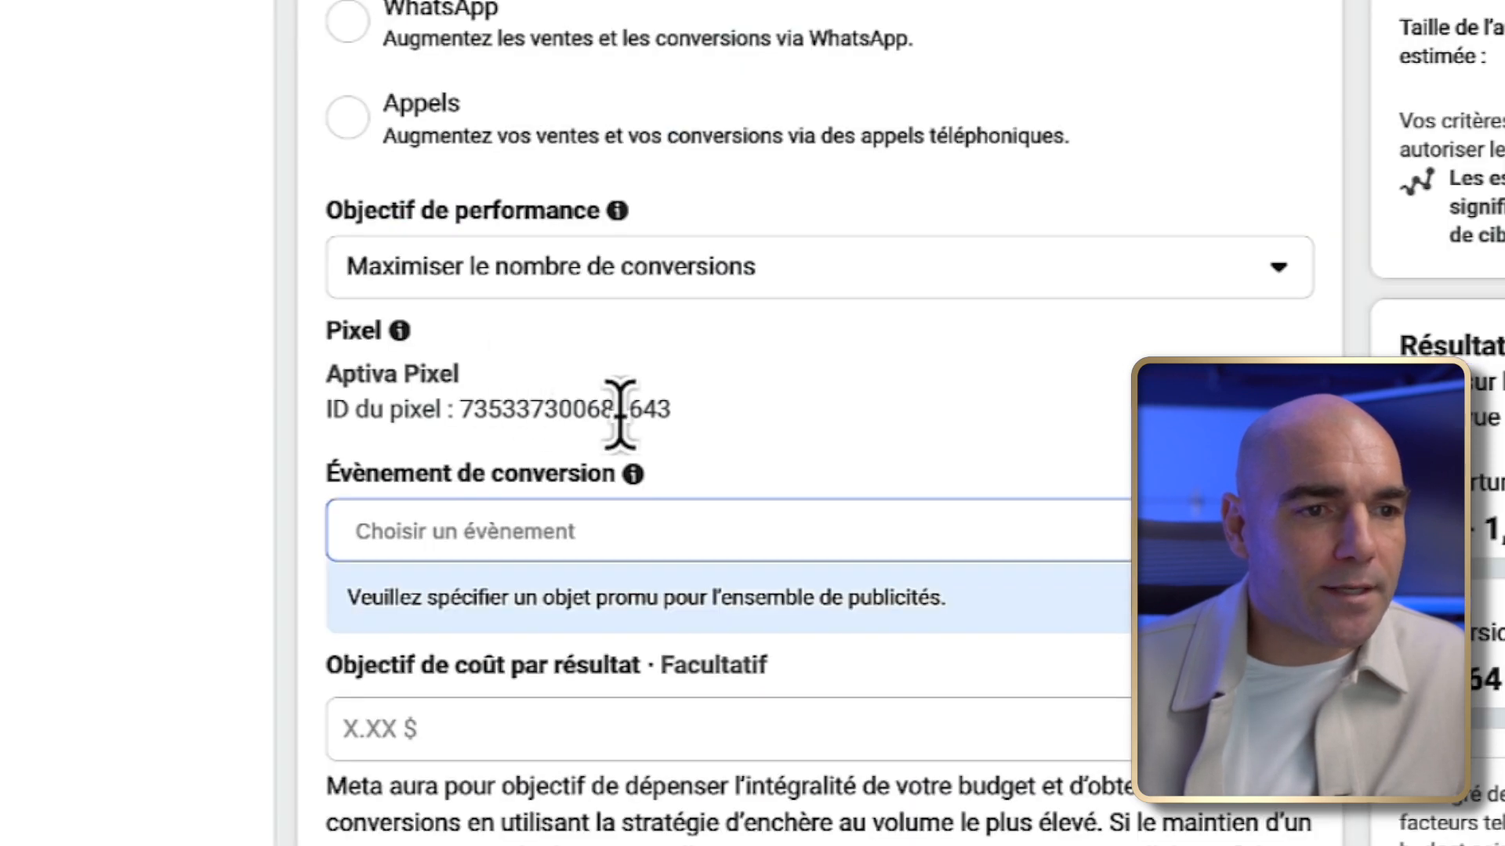
{"action": "left_click_drag", "start_coordinate": [614, 410], "coordinate": [736, 447]}
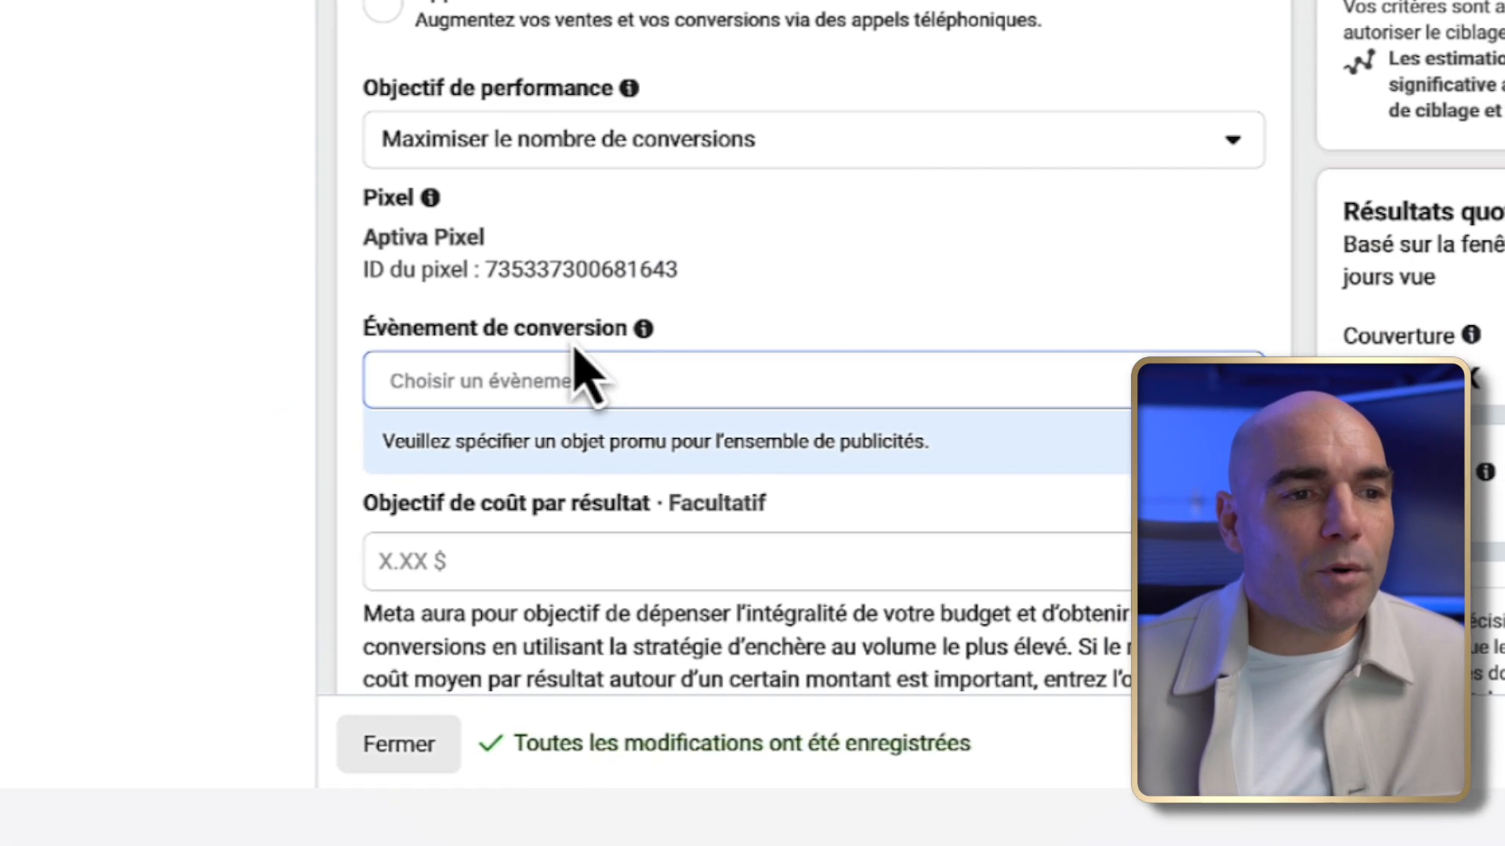
- Set the ad set's conversion event to Achat and dismiss the optimisation warning below it
{"action": "scroll", "coordinate": [595, 482], "scroll_direction": "down", "scroll_amount": 1}
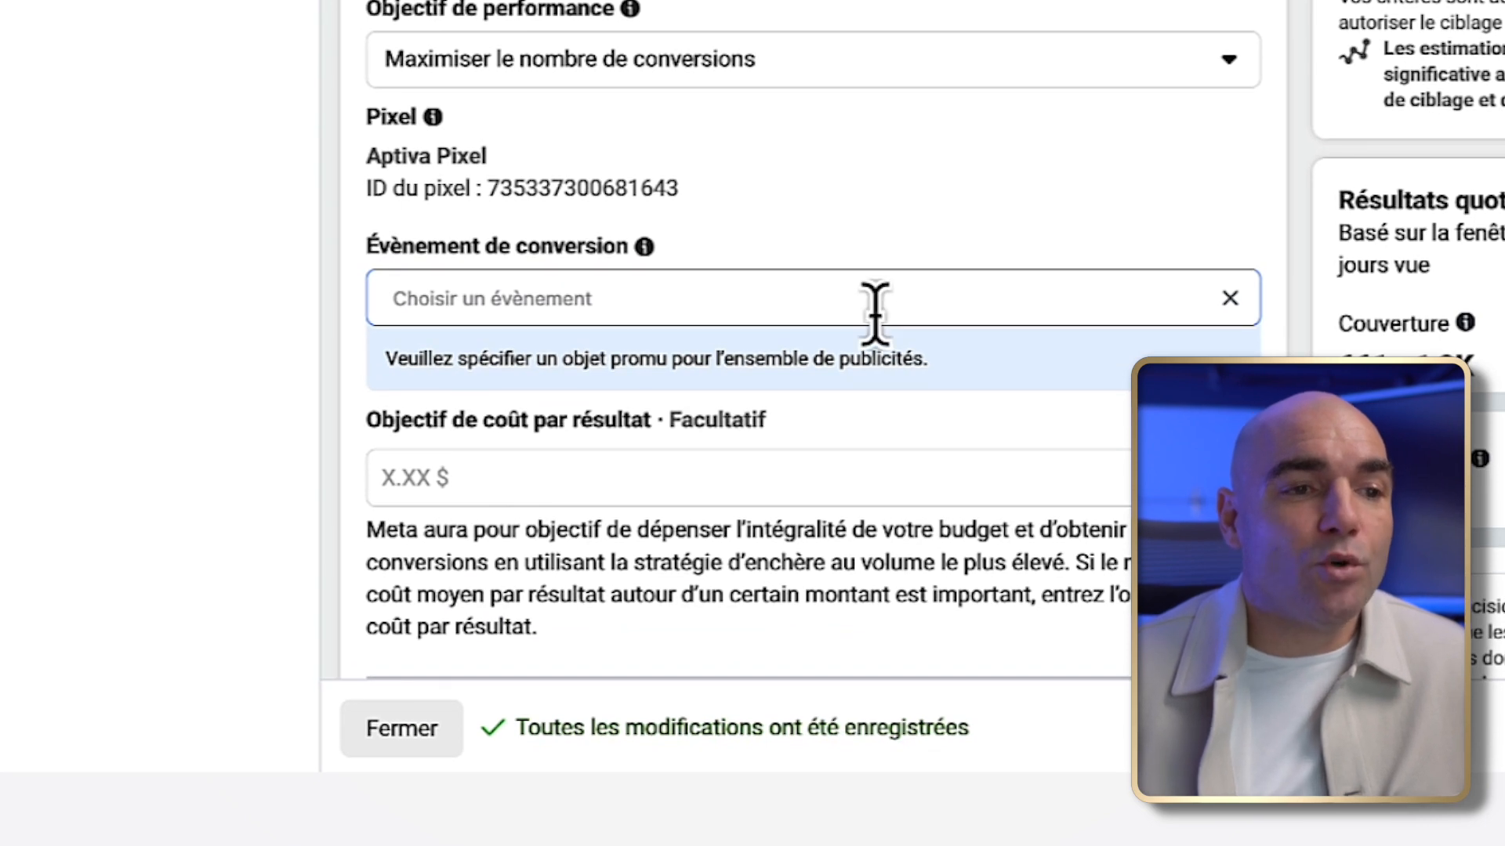
{"action": "left_click", "coordinate": [803, 305]}
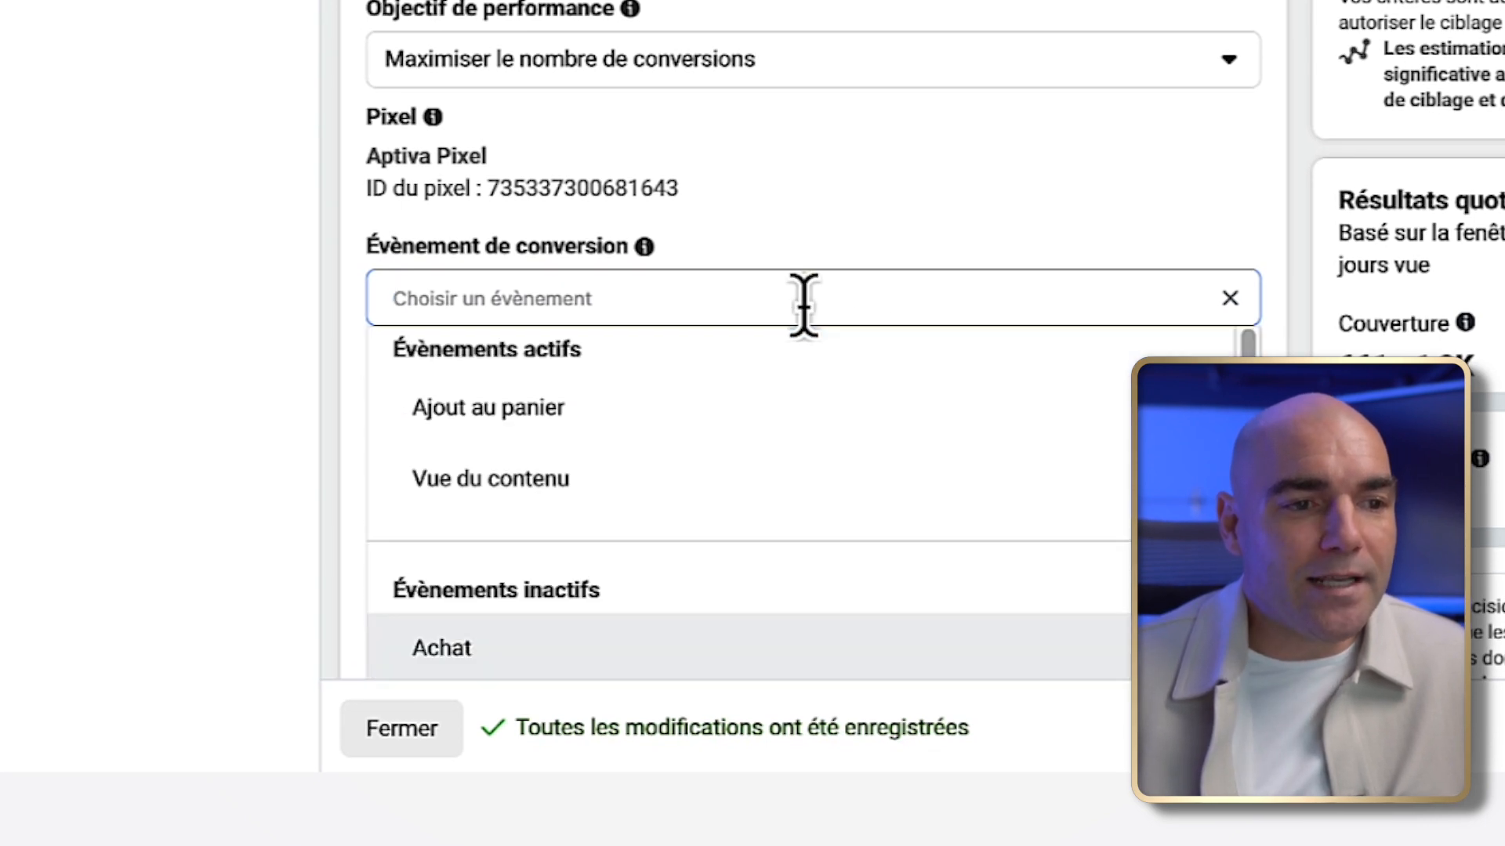
{"action": "scroll", "coordinate": [803, 306], "scroll_direction": "down", "scroll_amount": 2}
{"action": "left_click", "coordinate": [511, 527]}
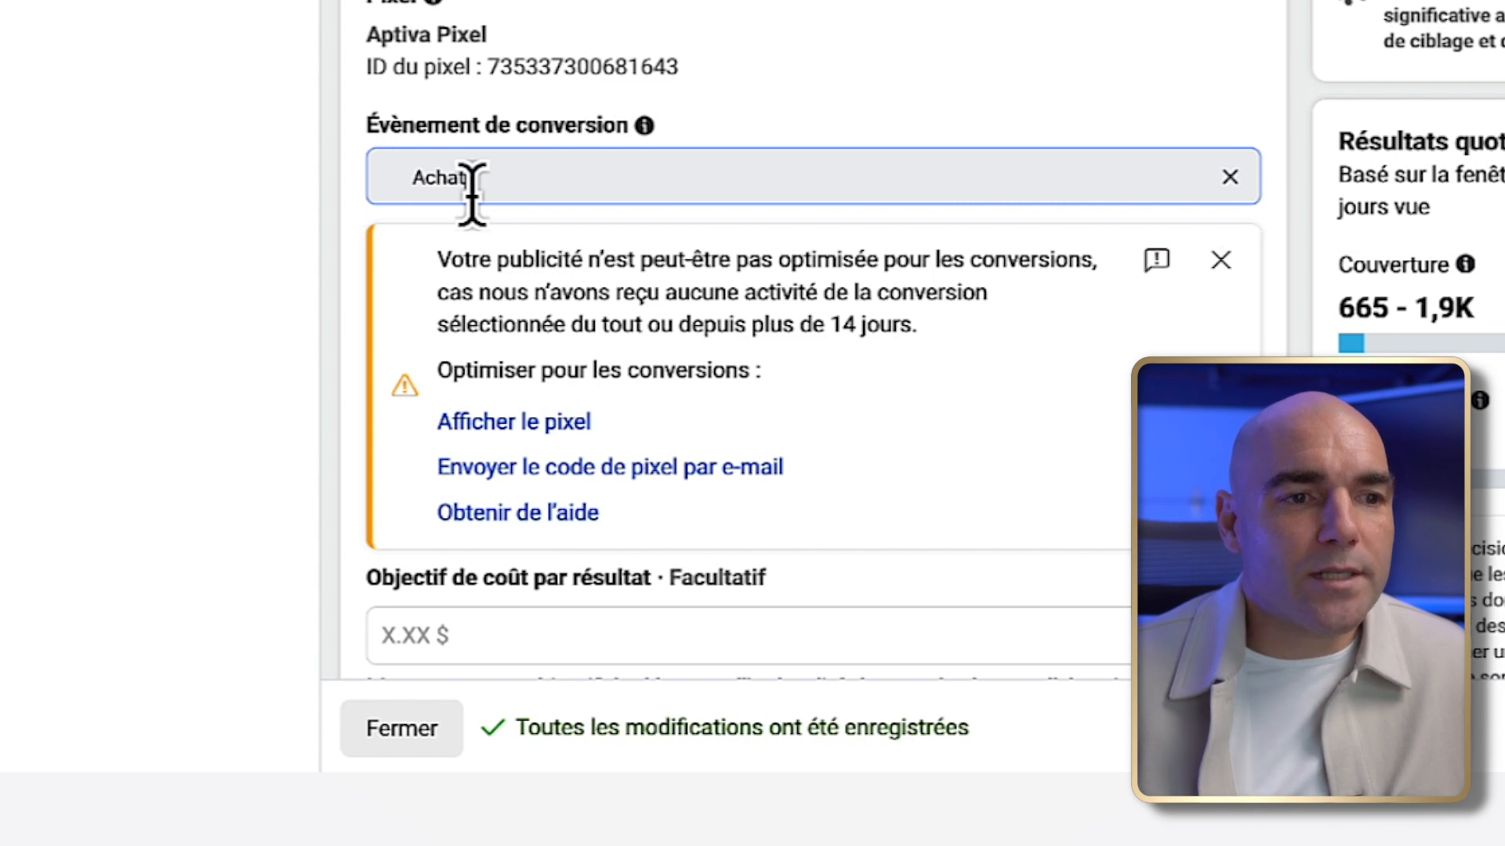
{"action": "scroll", "coordinate": [578, 188], "scroll_direction": "down", "scroll_amount": 3}
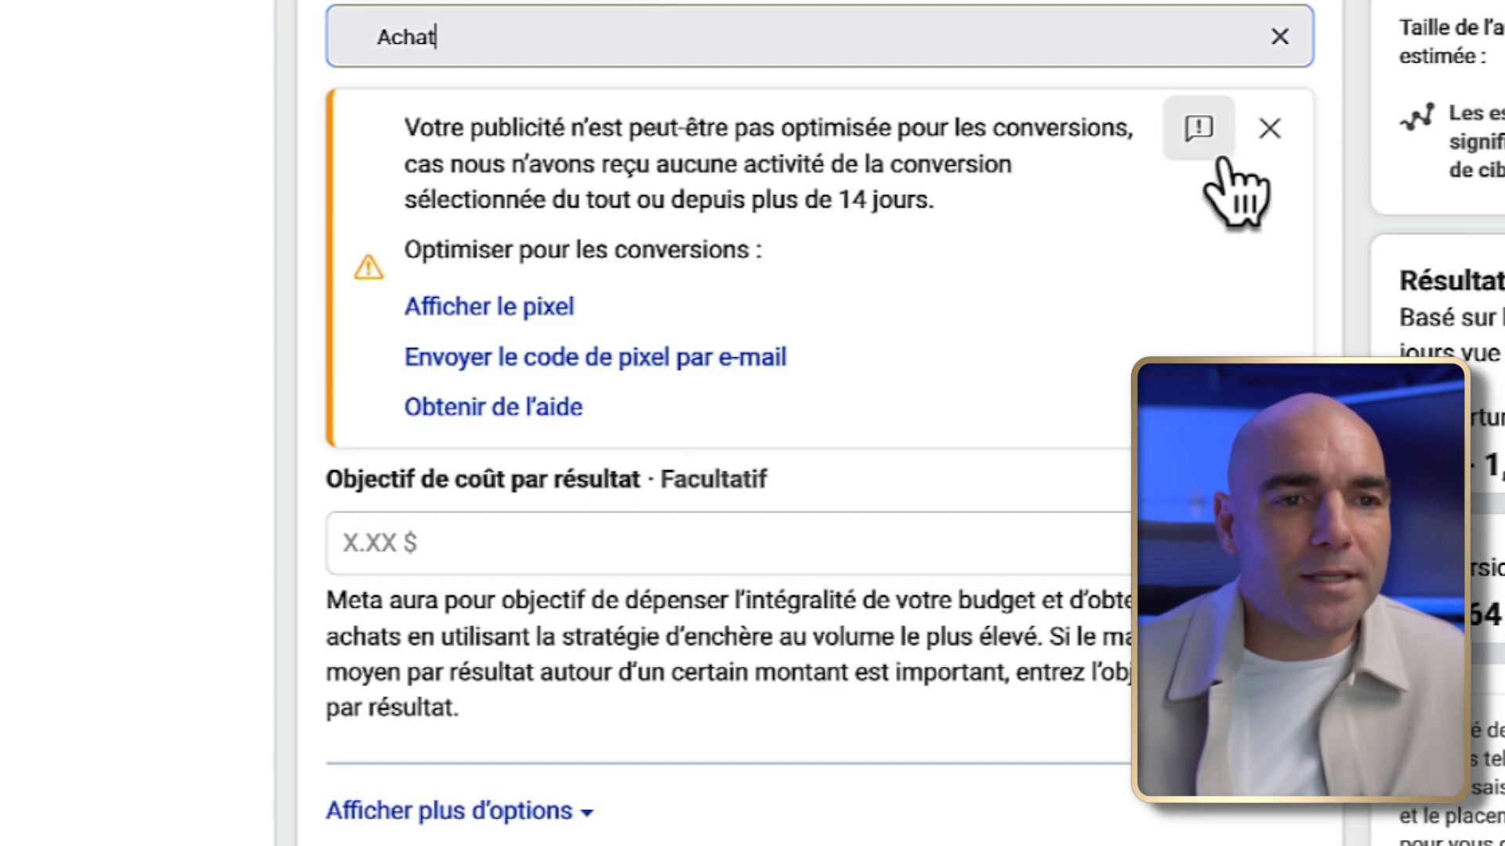
{"action": "left_click", "coordinate": [1270, 129]}
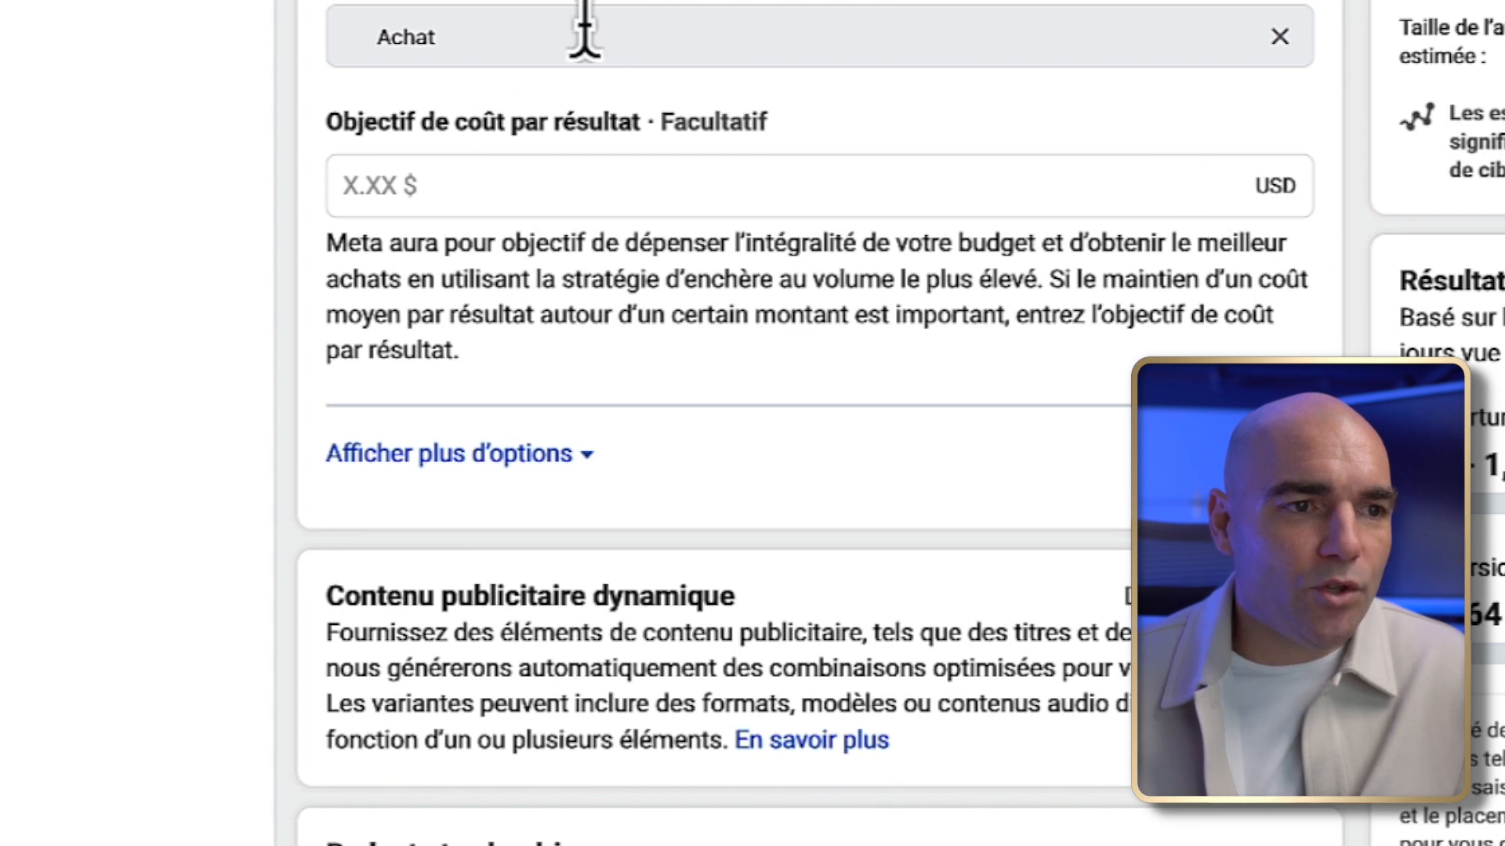
- Set the ad set's budget to 10 $ per day, keeping the Budget quotidien type
{"action": "scroll", "coordinate": [584, 27], "scroll_direction": "down", "scroll_amount": 5}
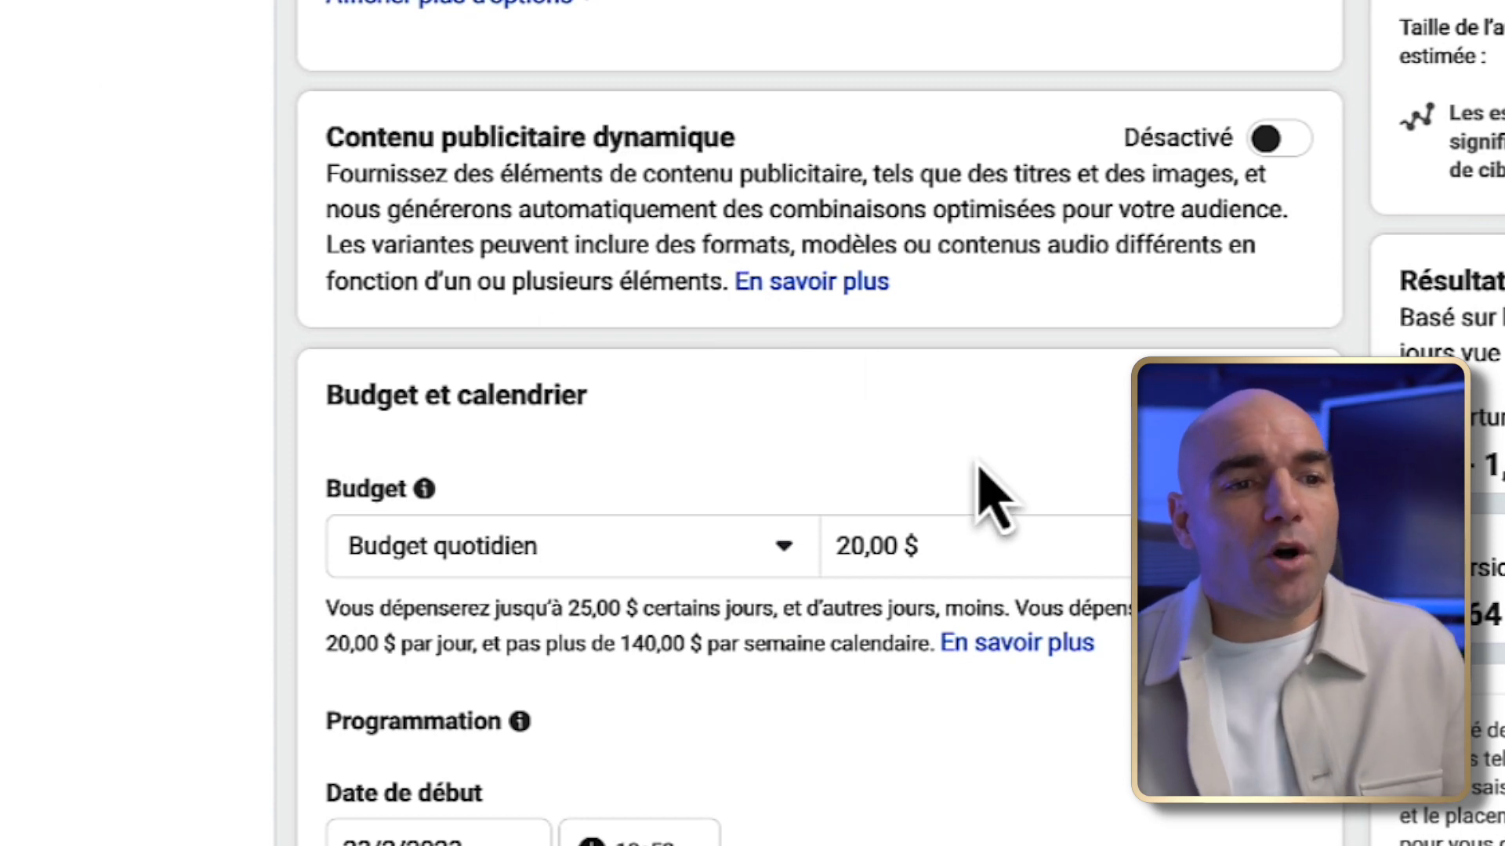
{"action": "triple_click", "coordinate": [857, 429]}
{"action": "type", "text": "1"}
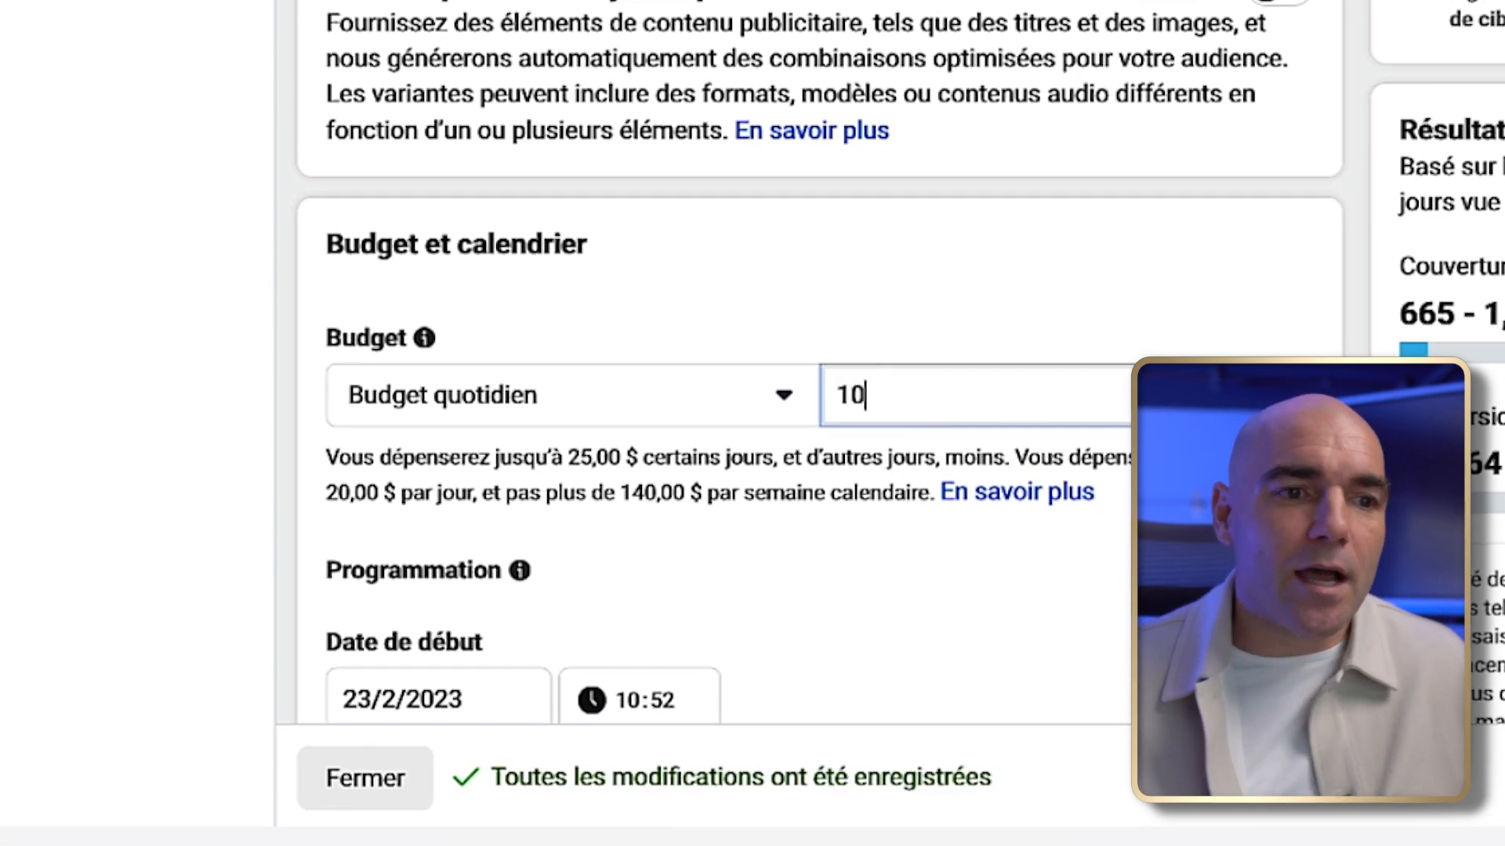
{"action": "type", "text": "0"}
{"action": "left_click", "coordinate": [971, 313]}
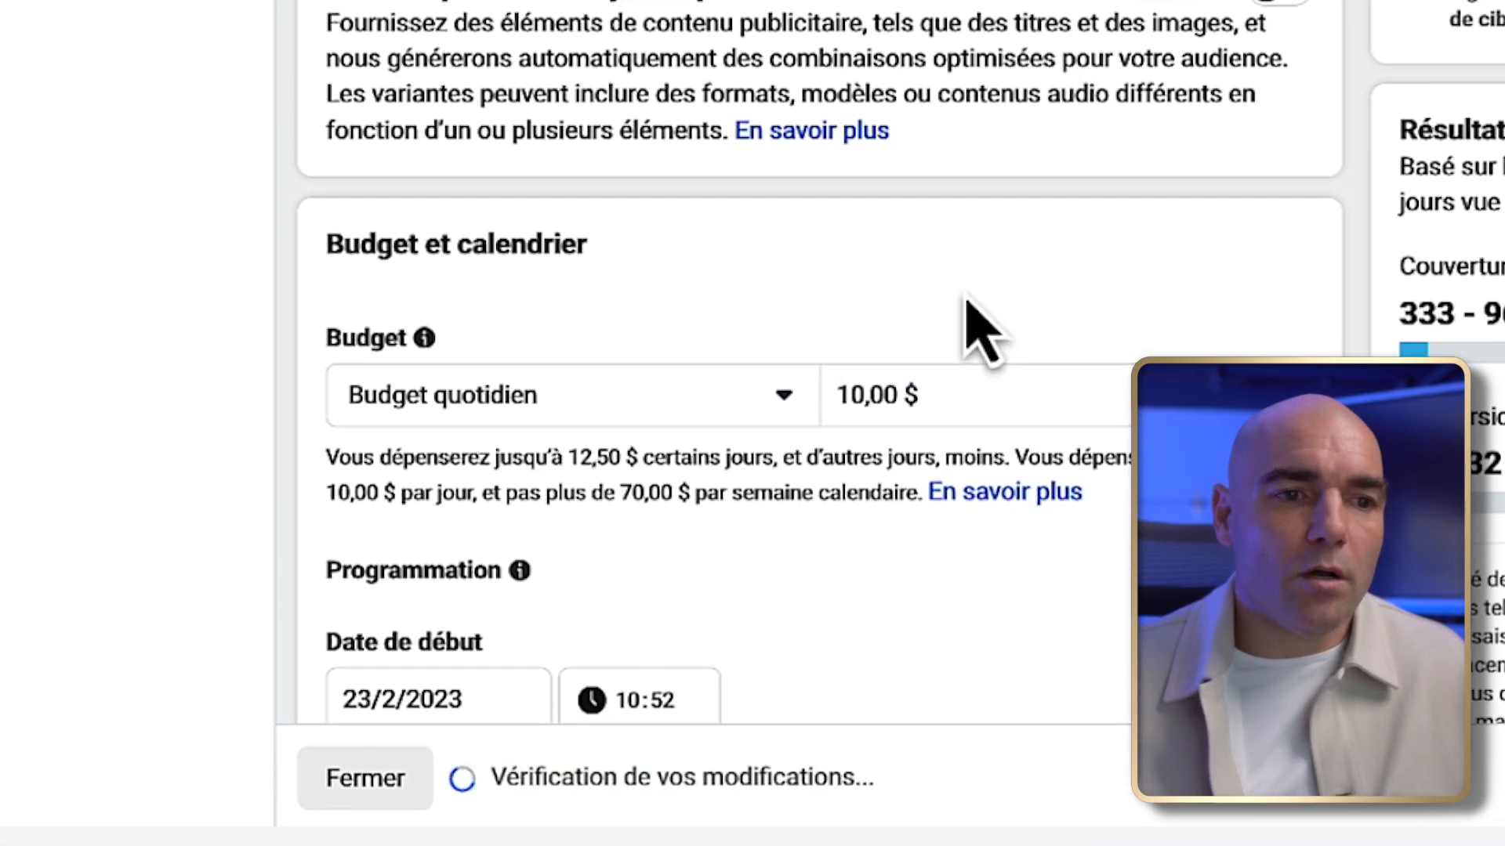
{"action": "left_click", "coordinate": [663, 414]}
{"action": "left_click", "coordinate": [714, 309]}
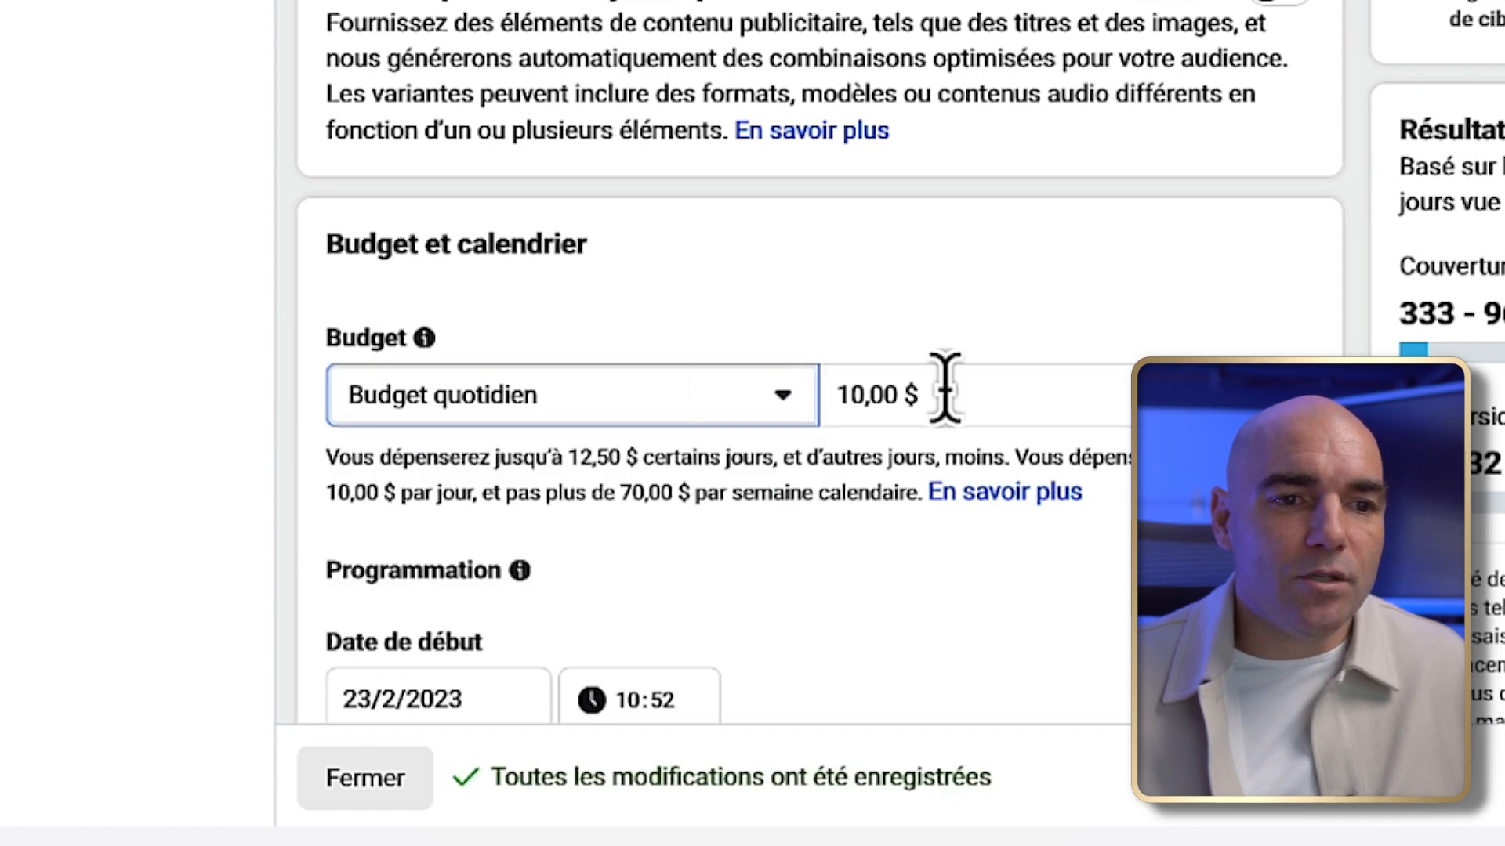
- Schedule the ad set to start on 24/2/2023 at 00:00
{"action": "scroll", "coordinate": [980, 307], "scroll_direction": "down", "scroll_amount": 5}
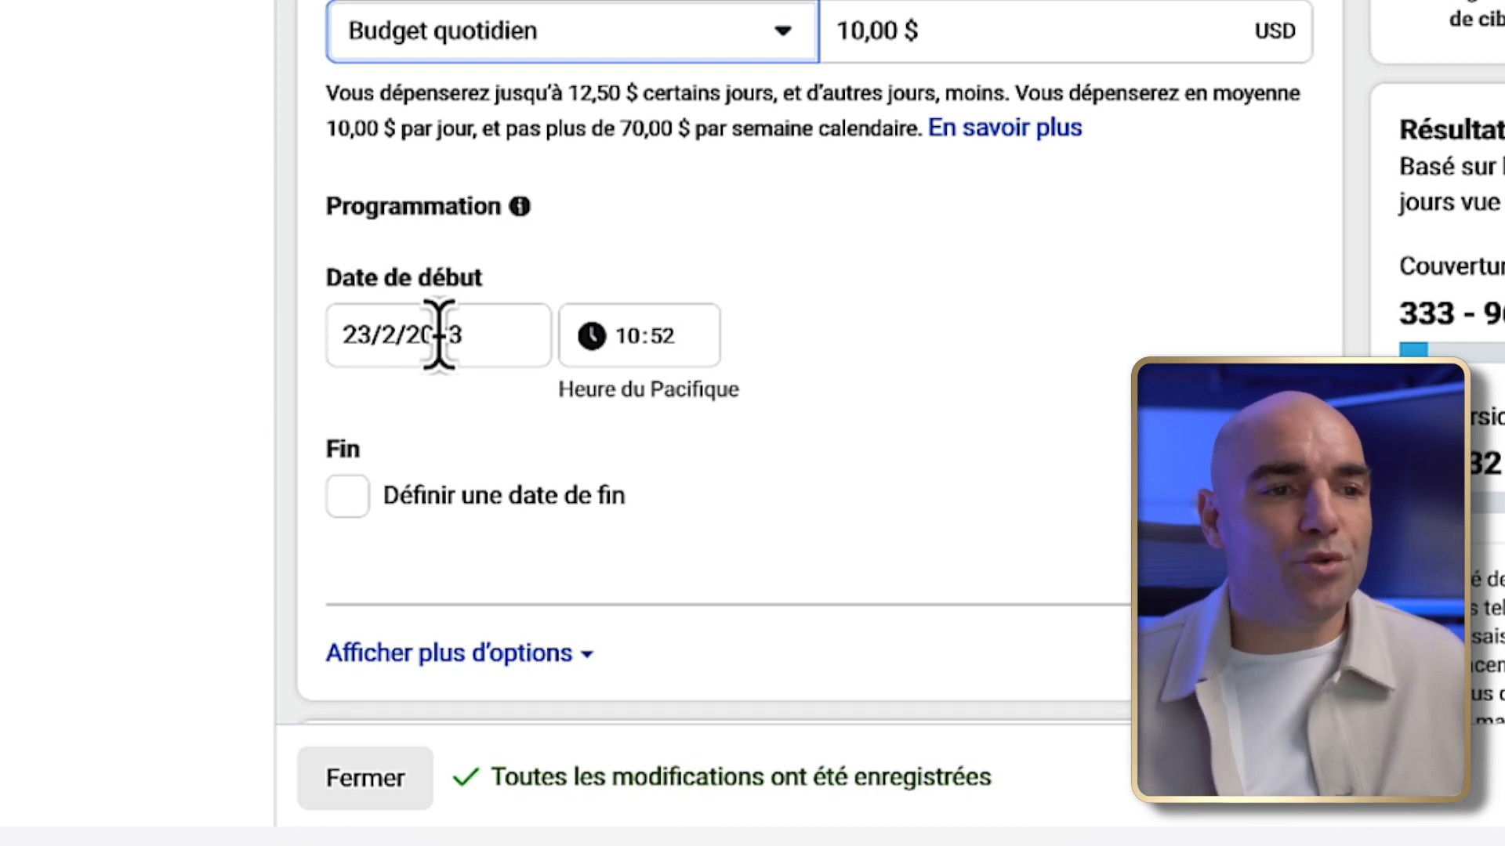
{"action": "left_click", "coordinate": [439, 335]}
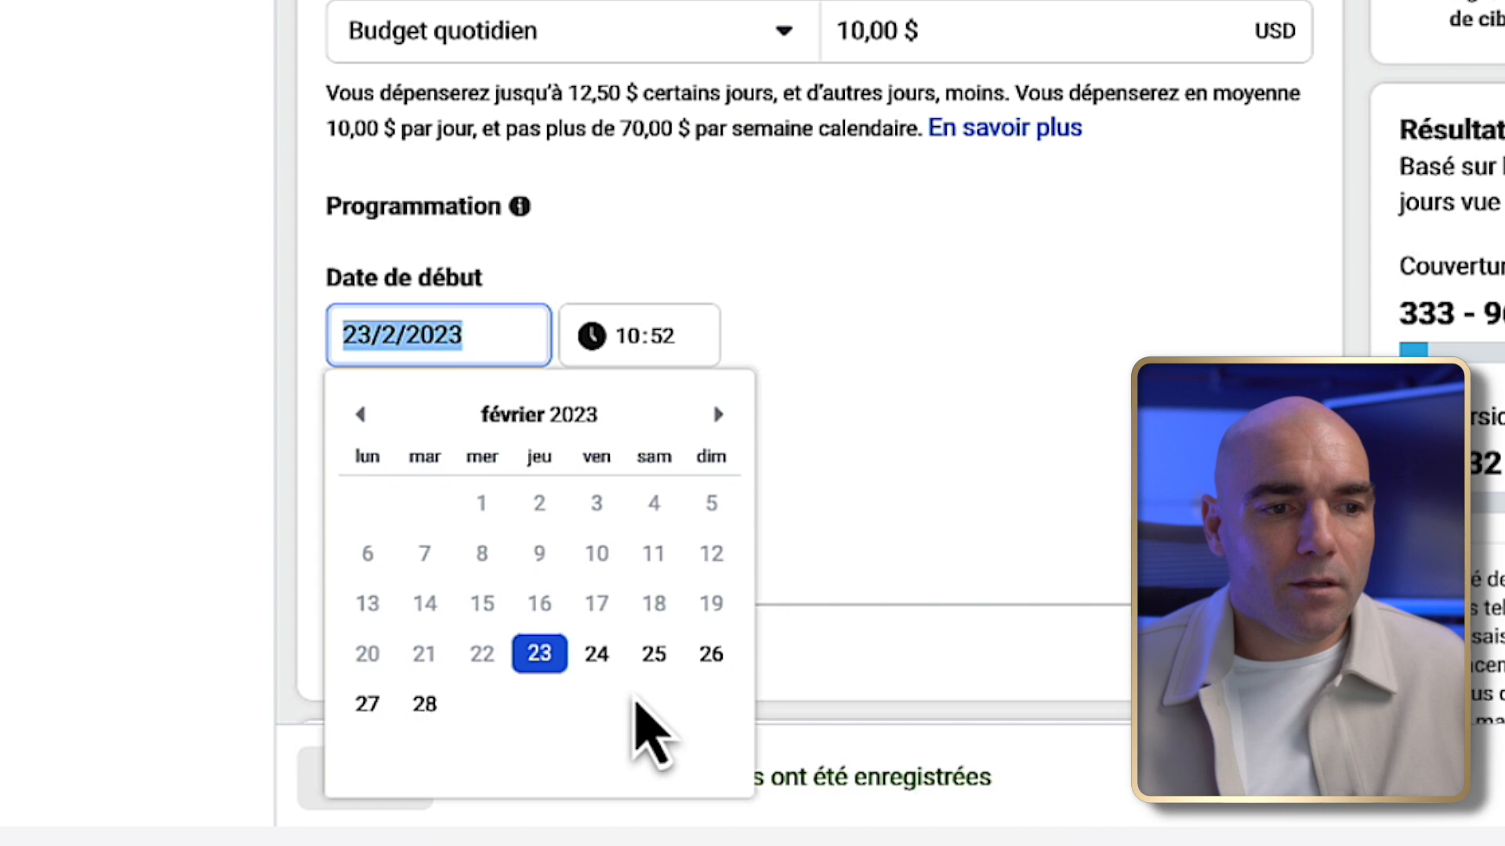
{"action": "left_click", "coordinate": [596, 655]}
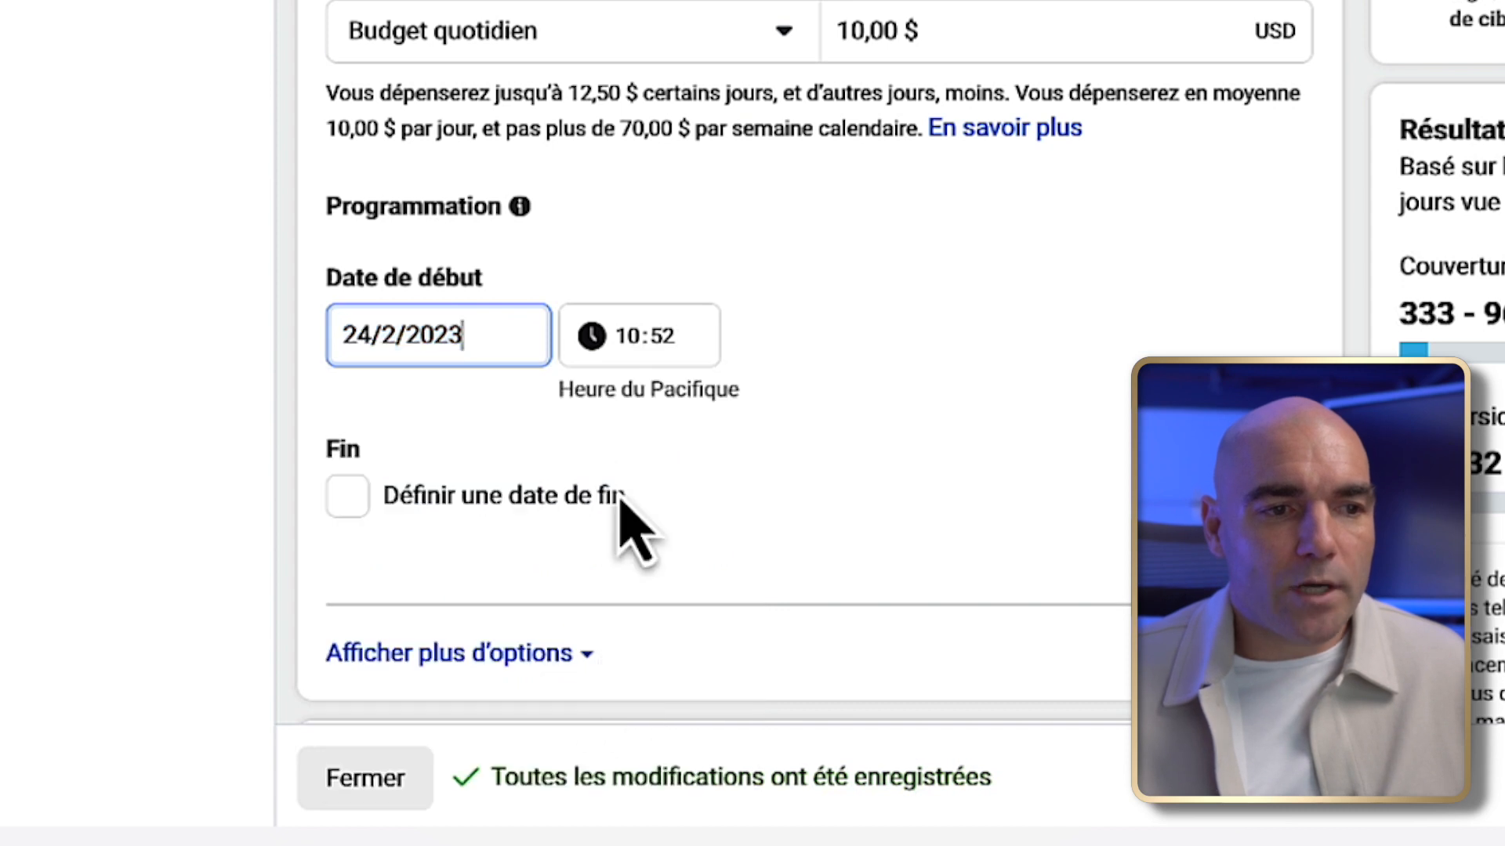
{"action": "left_click", "coordinate": [634, 345]}
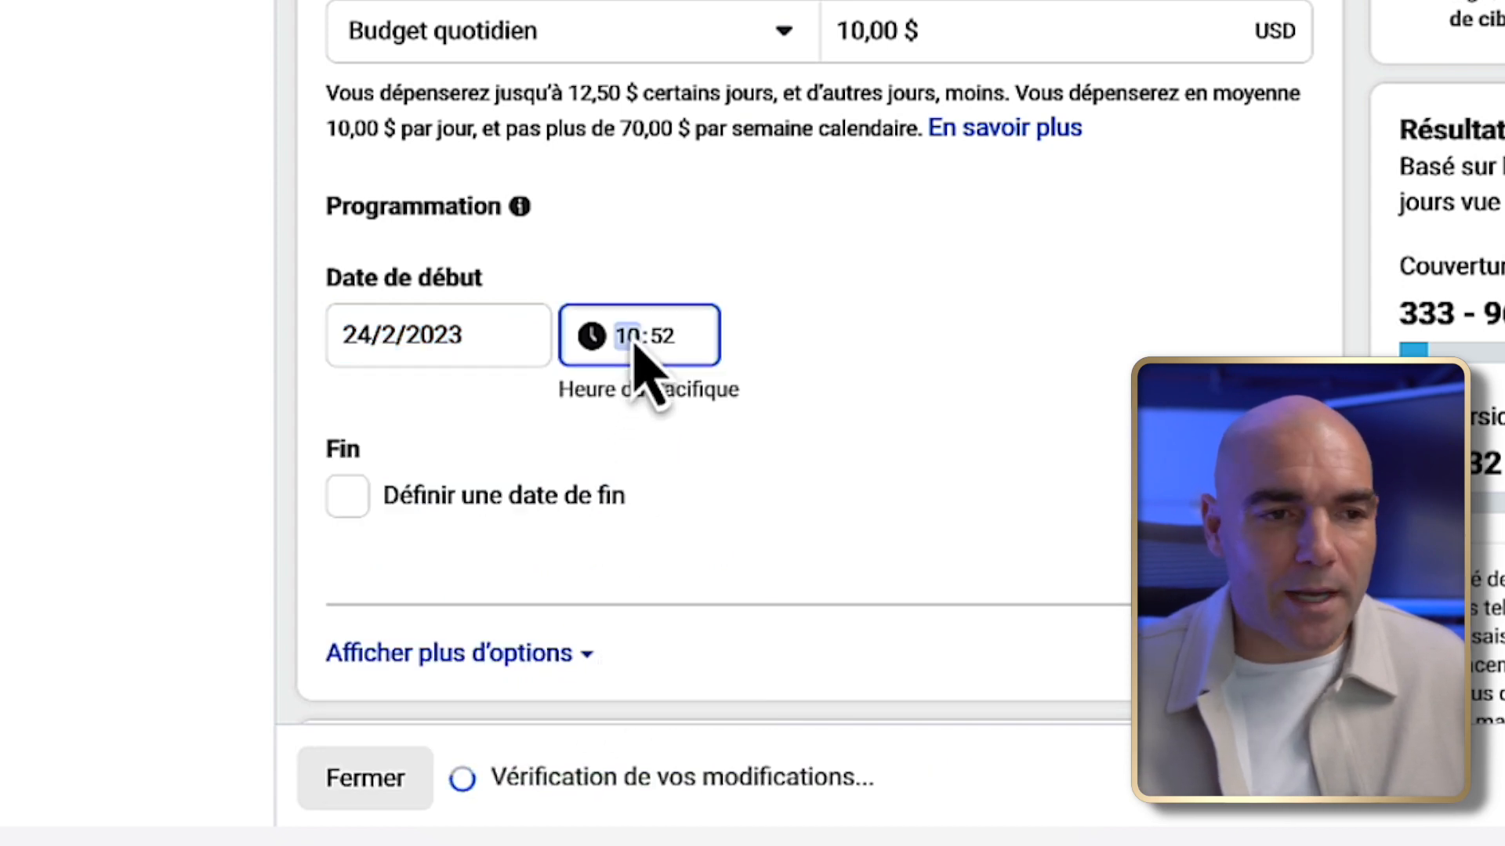
{"action": "type", "text": "0"}
{"action": "type", "text": "0:00"}
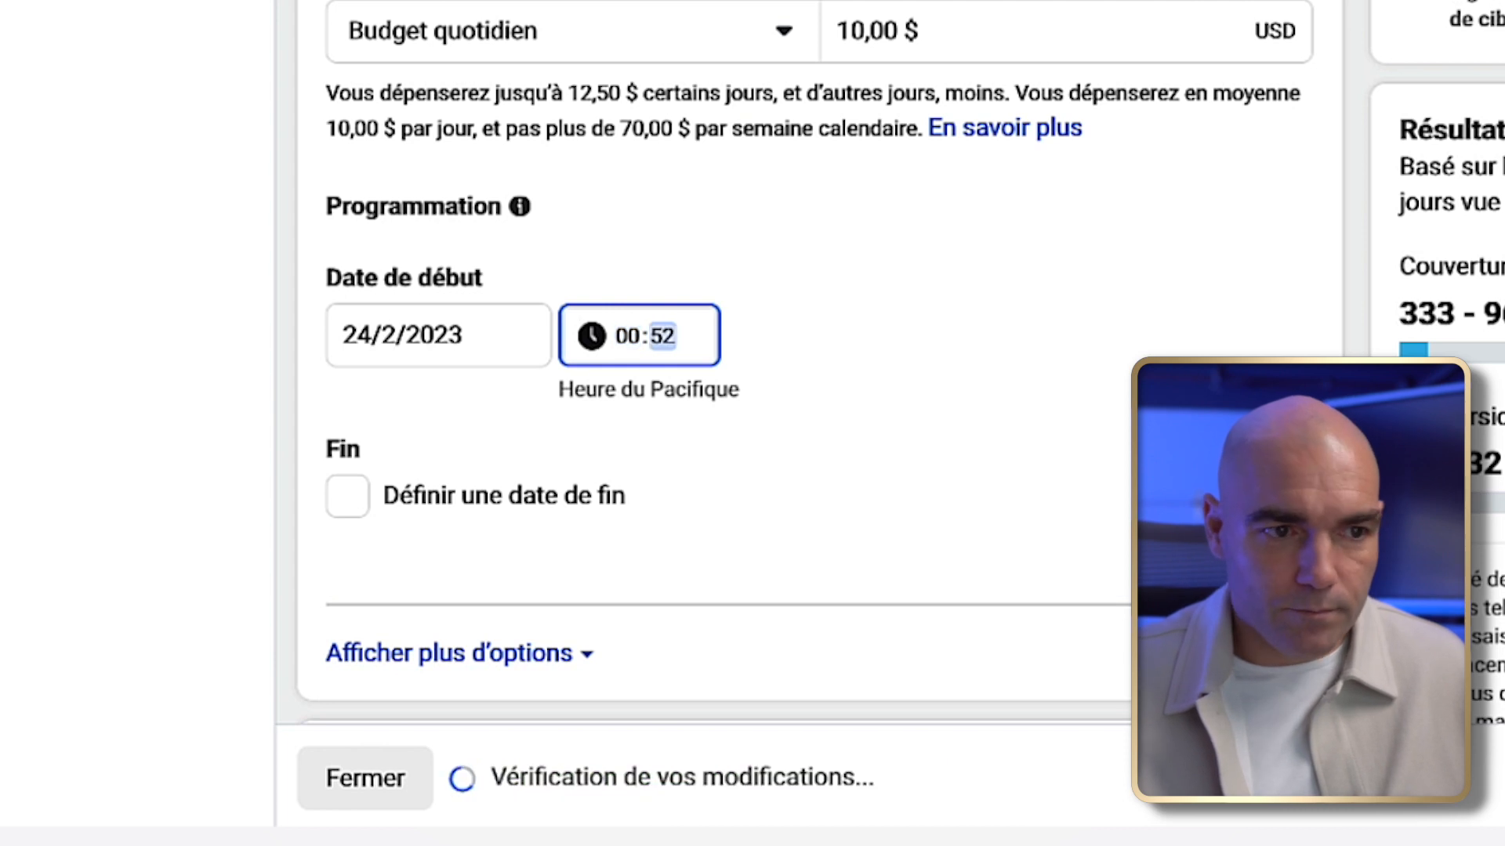
{"action": "left_click", "coordinate": [953, 333]}
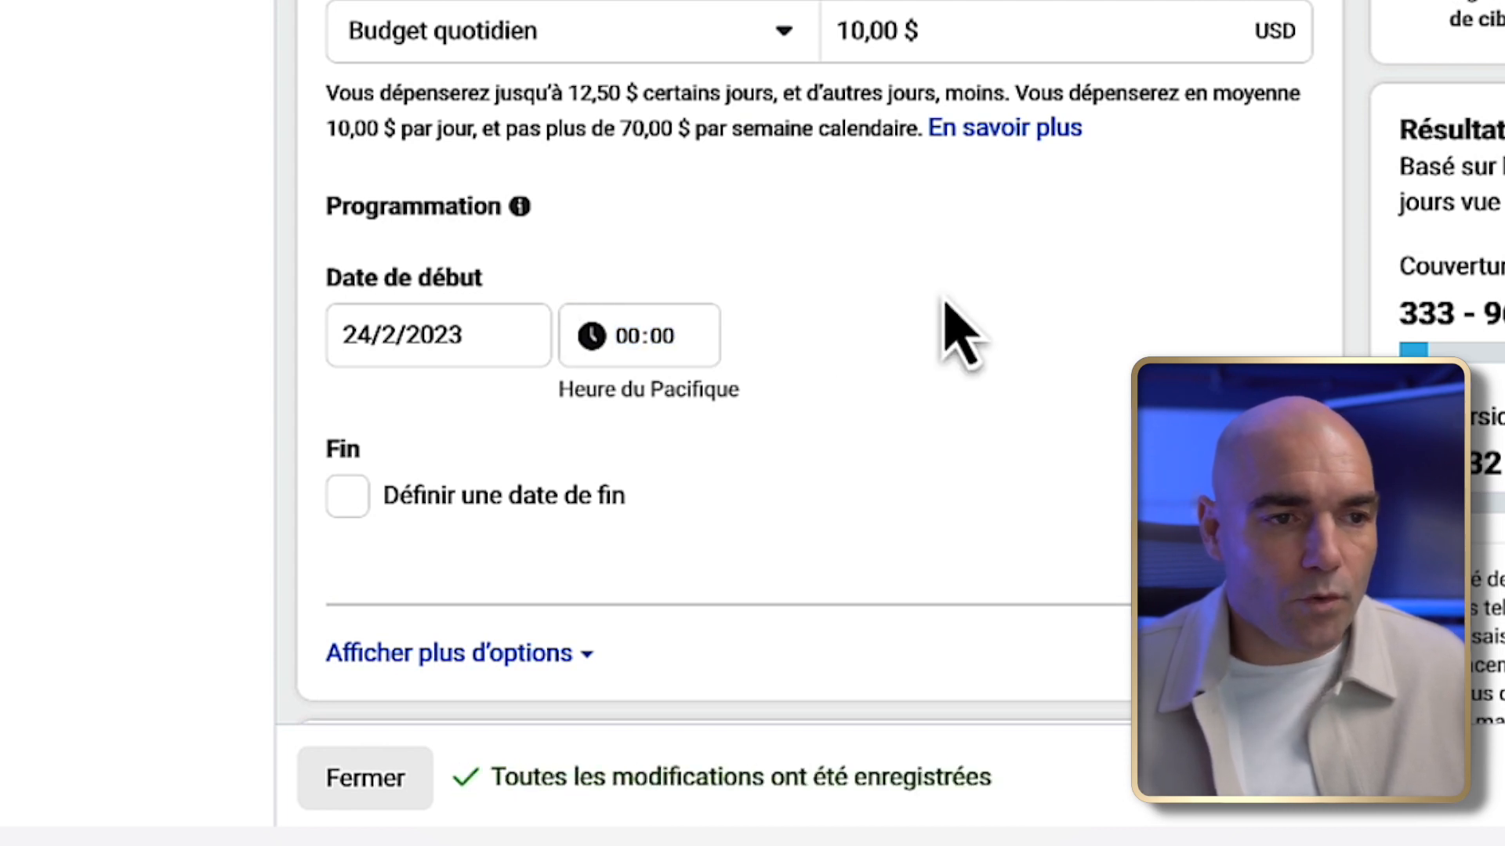
- Examine the additional budget and scheduling options of the ad set, and collapse them again
{"action": "scroll", "coordinate": [953, 333], "scroll_direction": "down", "scroll_amount": 2}
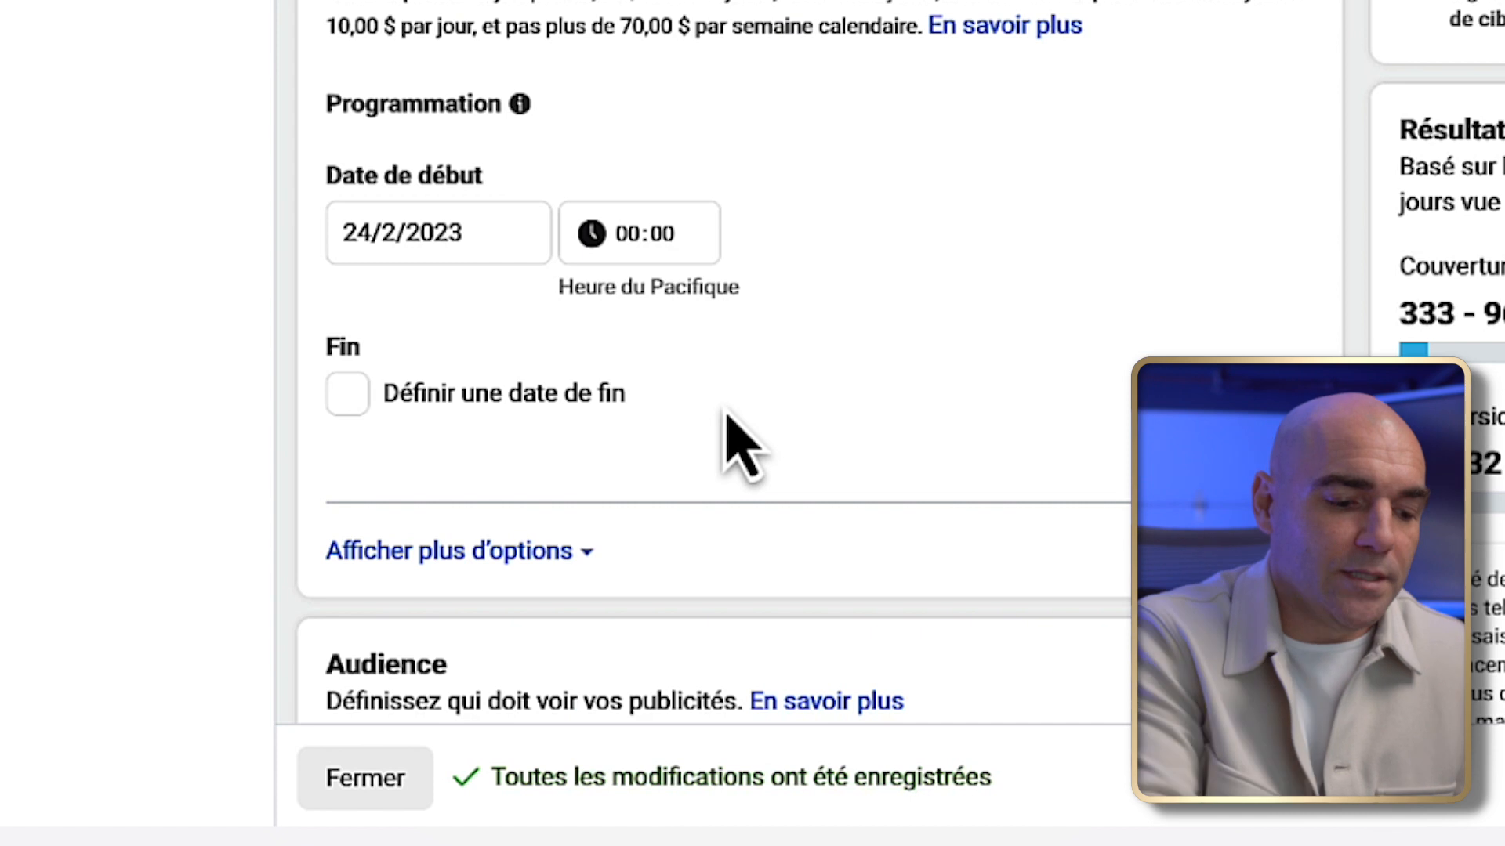
{"action": "scroll", "coordinate": [682, 346], "scroll_direction": "down", "scroll_amount": 5}
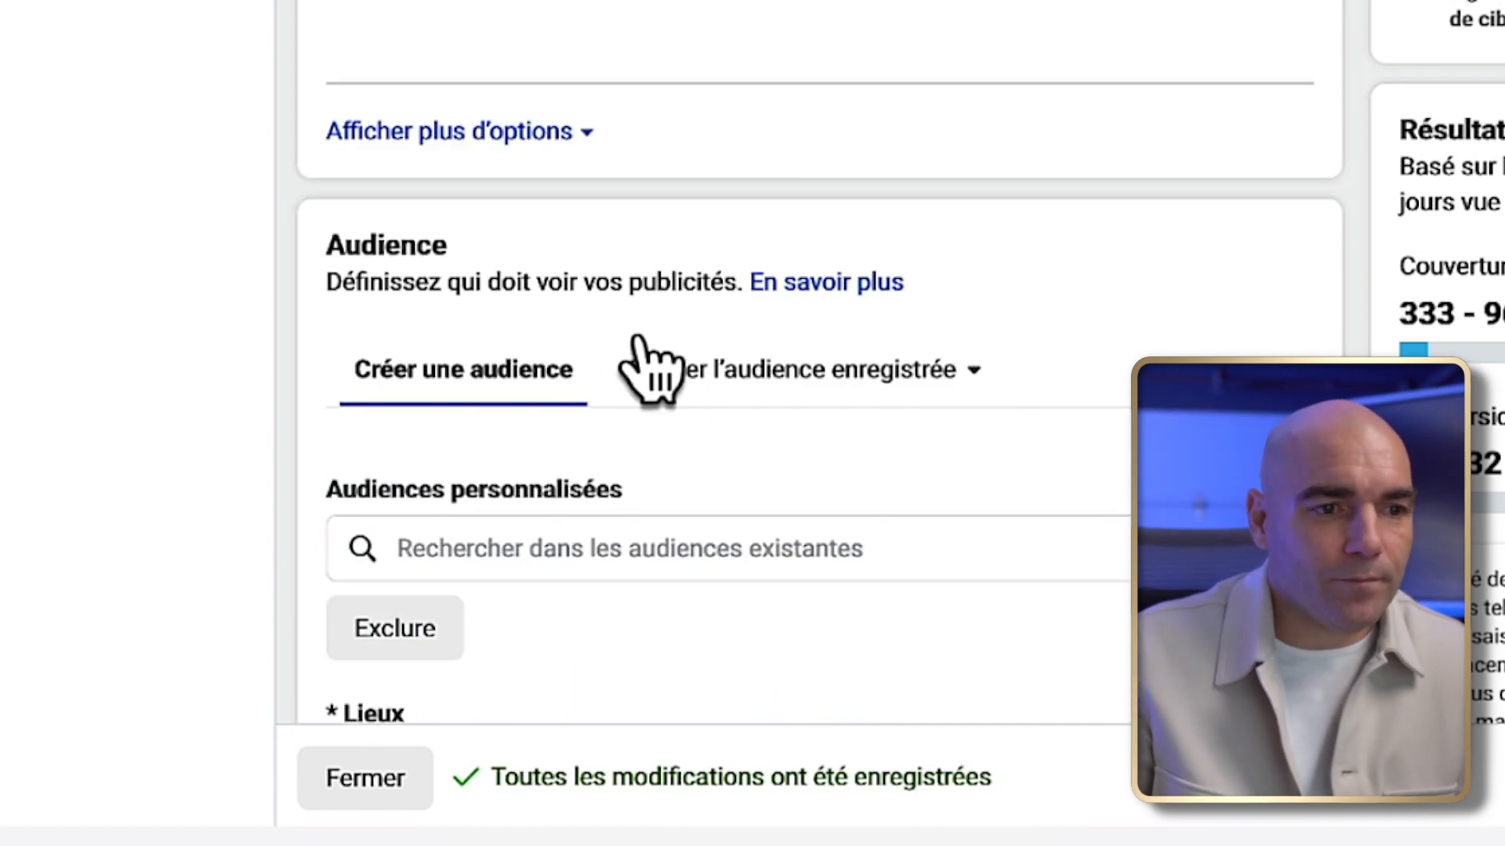
{"action": "left_click", "coordinate": [498, 131]}
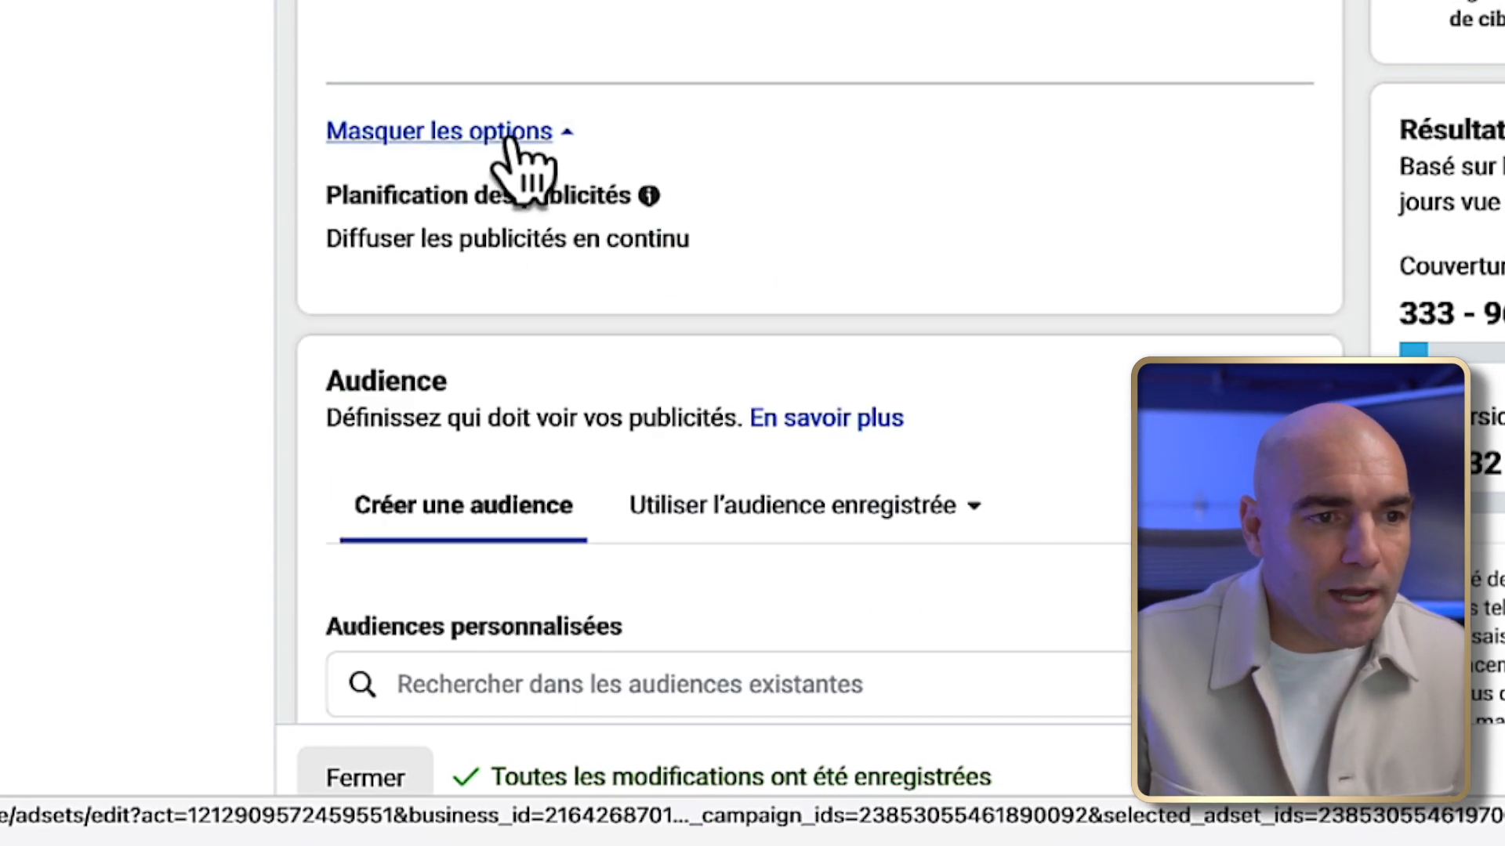
{"action": "left_click", "coordinate": [470, 132]}
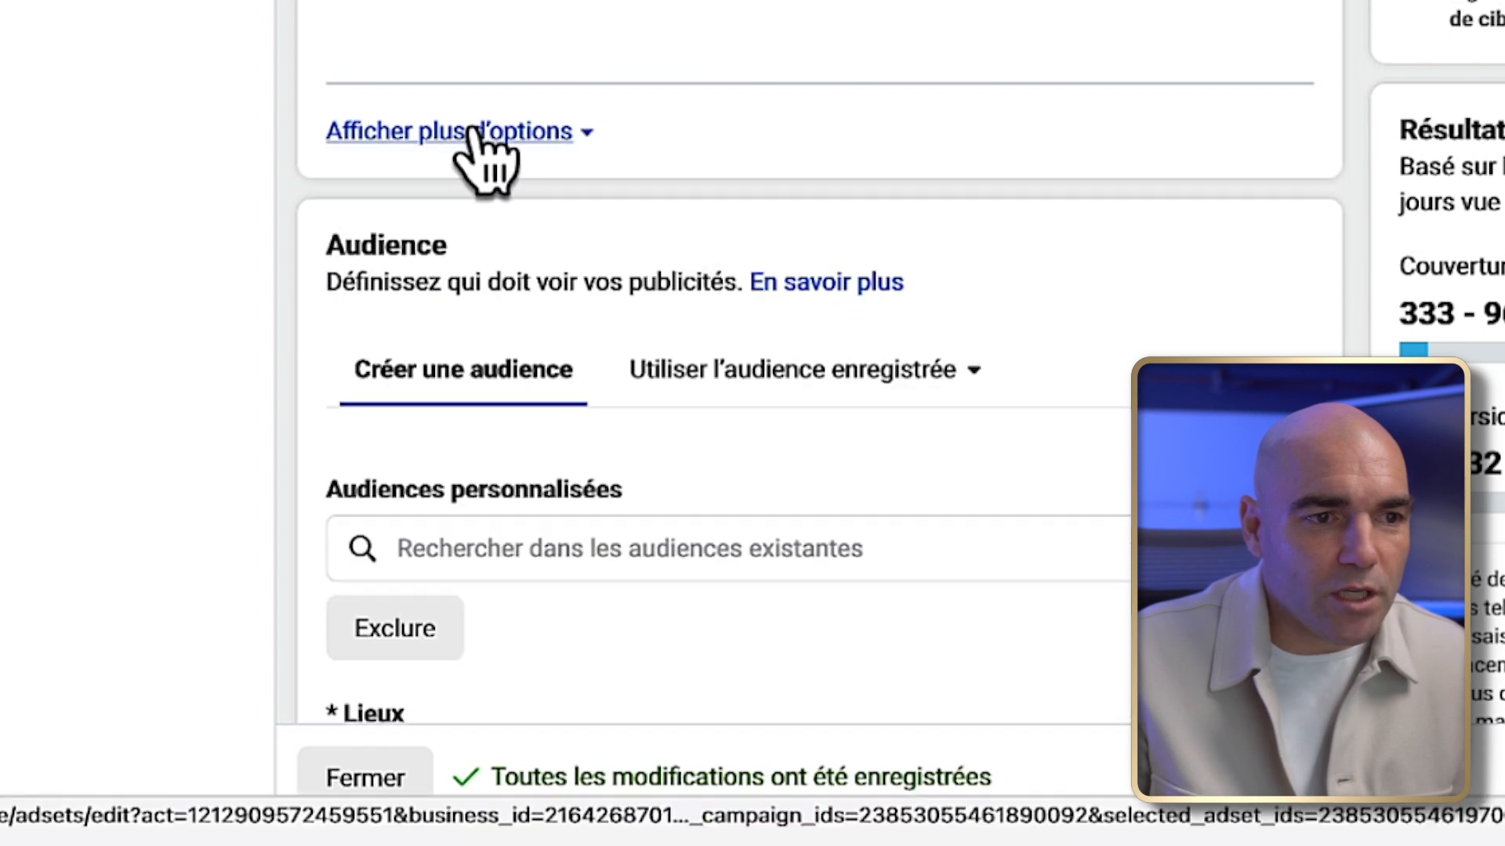
- Add Français (tout), Français (Canada) and Français (France) as the audience's languages
{"action": "scroll", "coordinate": [699, 336], "scroll_direction": "down", "scroll_amount": 4}
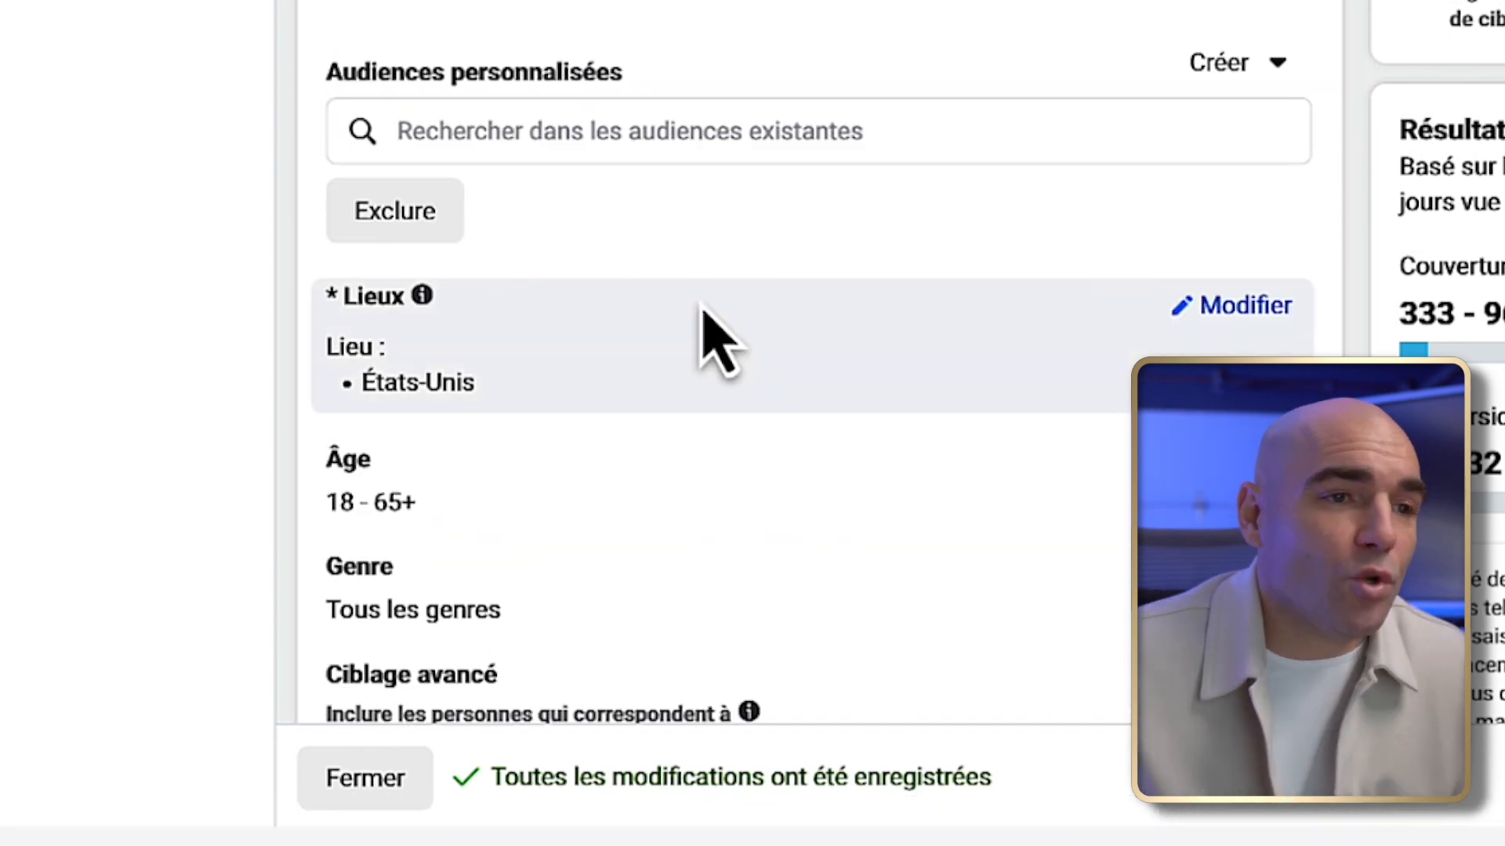
{"action": "scroll", "coordinate": [703, 309], "scroll_direction": "down", "scroll_amount": 1}
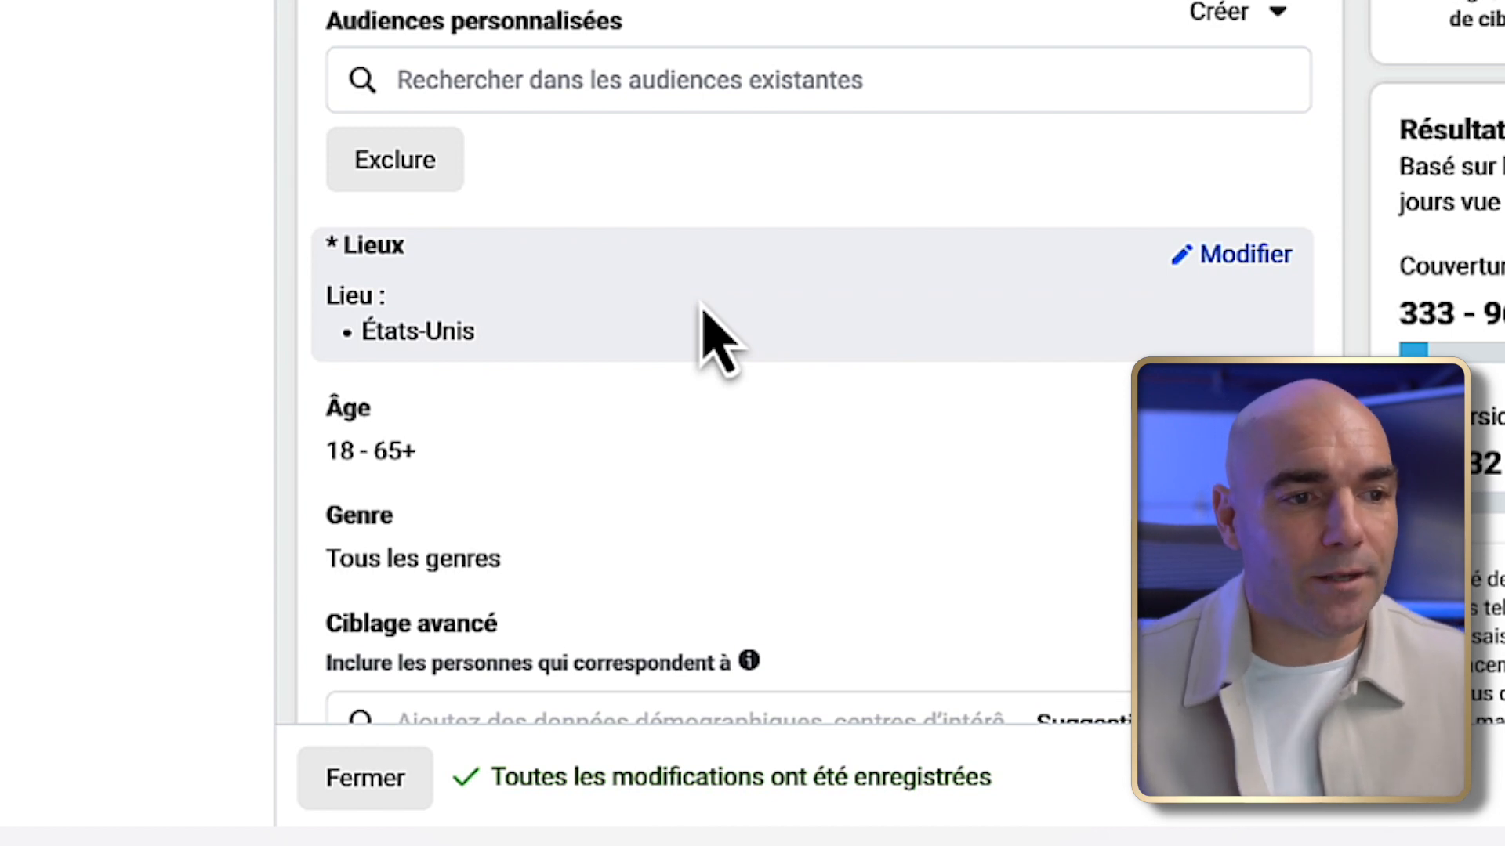
{"action": "scroll", "coordinate": [703, 310], "scroll_direction": "down", "scroll_amount": 6}
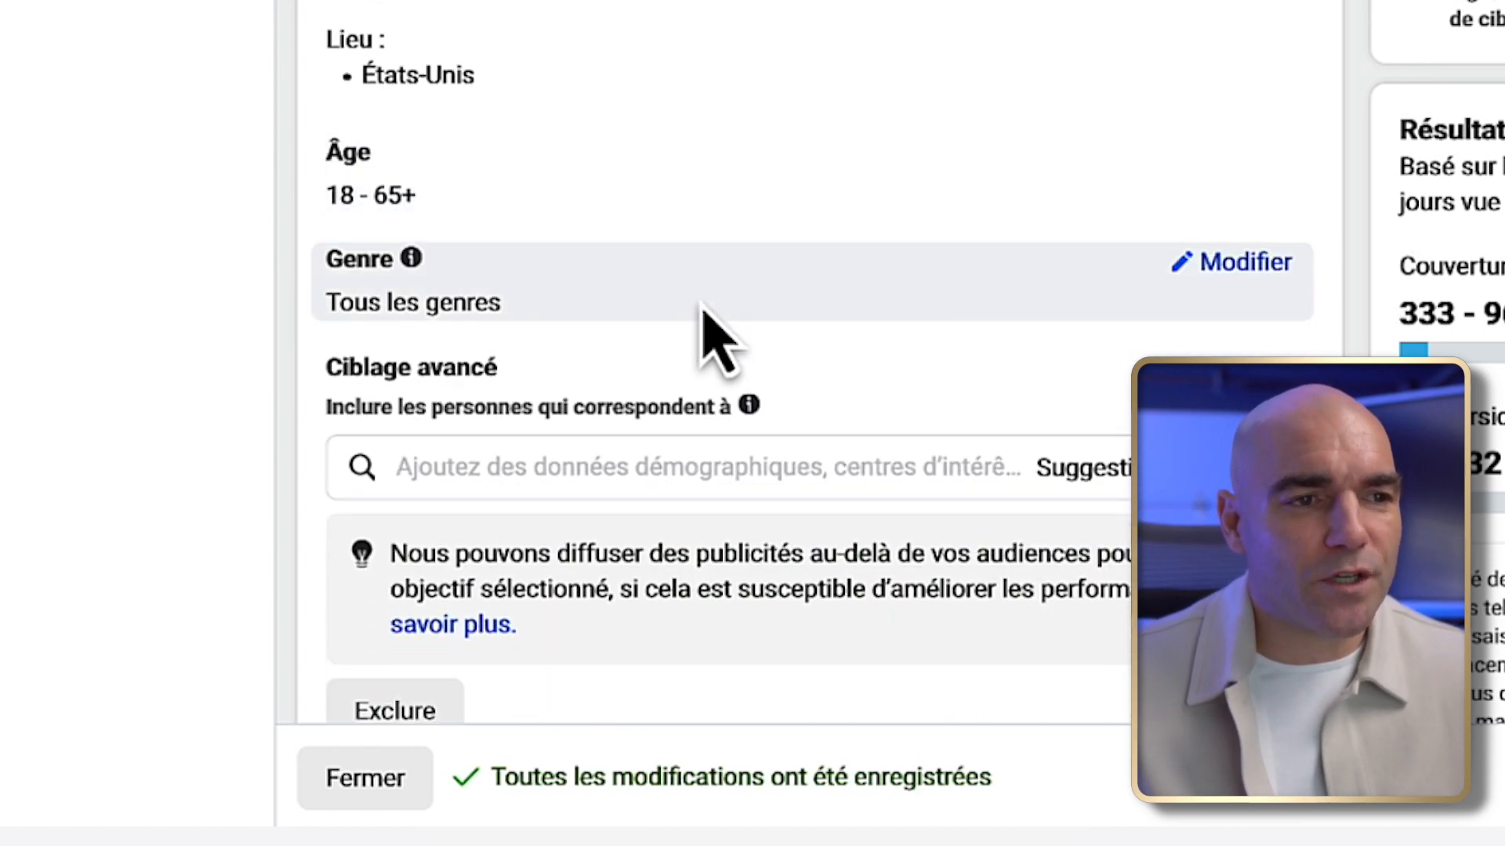
{"action": "scroll", "coordinate": [709, 337], "scroll_direction": "down", "scroll_amount": 4}
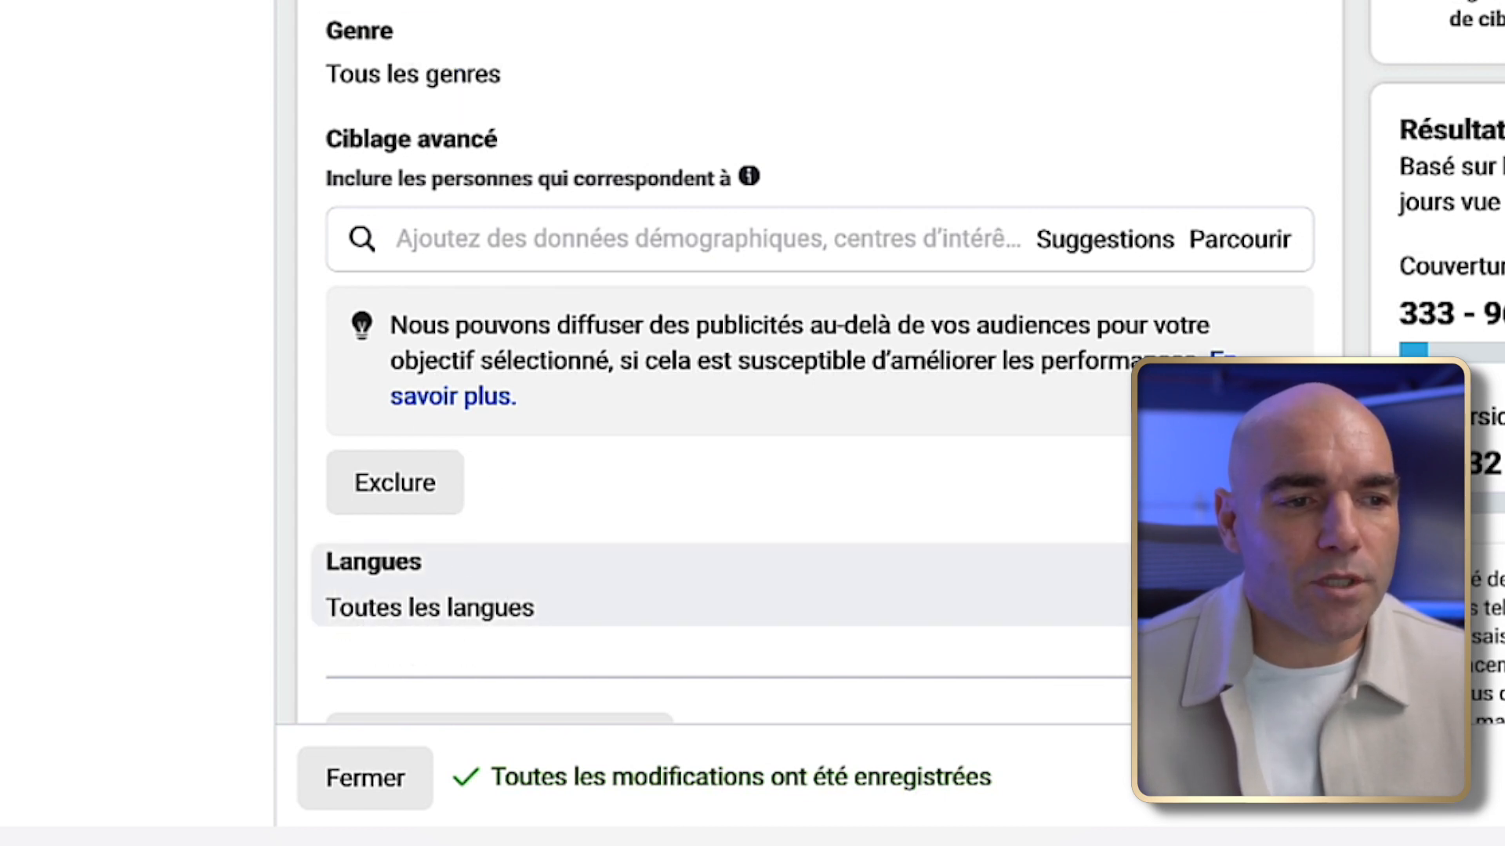
{"action": "left_click", "coordinate": [720, 609]}
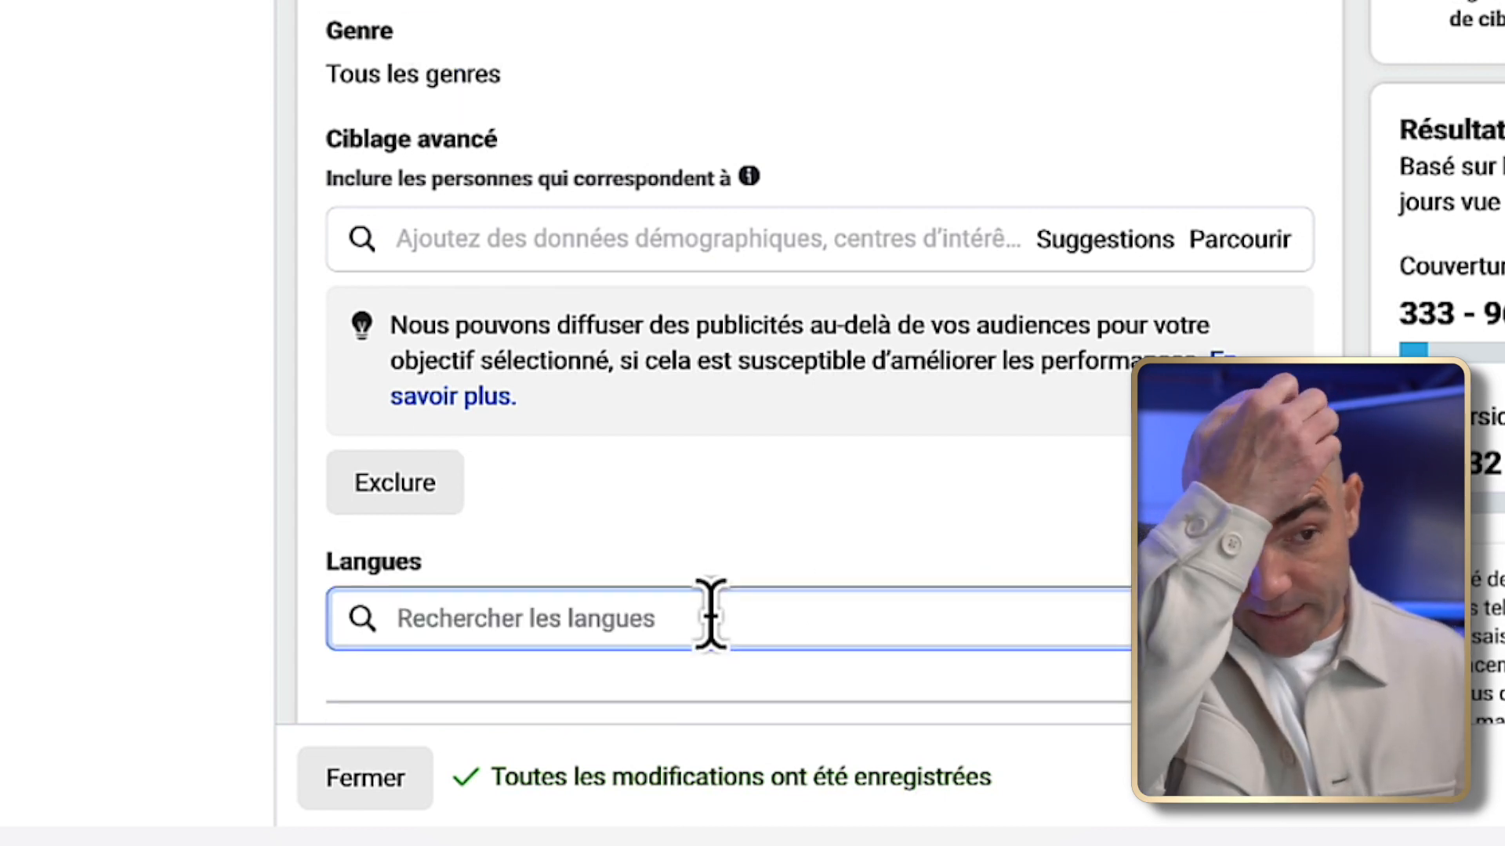
{"action": "scroll", "coordinate": [698, 529], "scroll_direction": "down", "scroll_amount": 2}
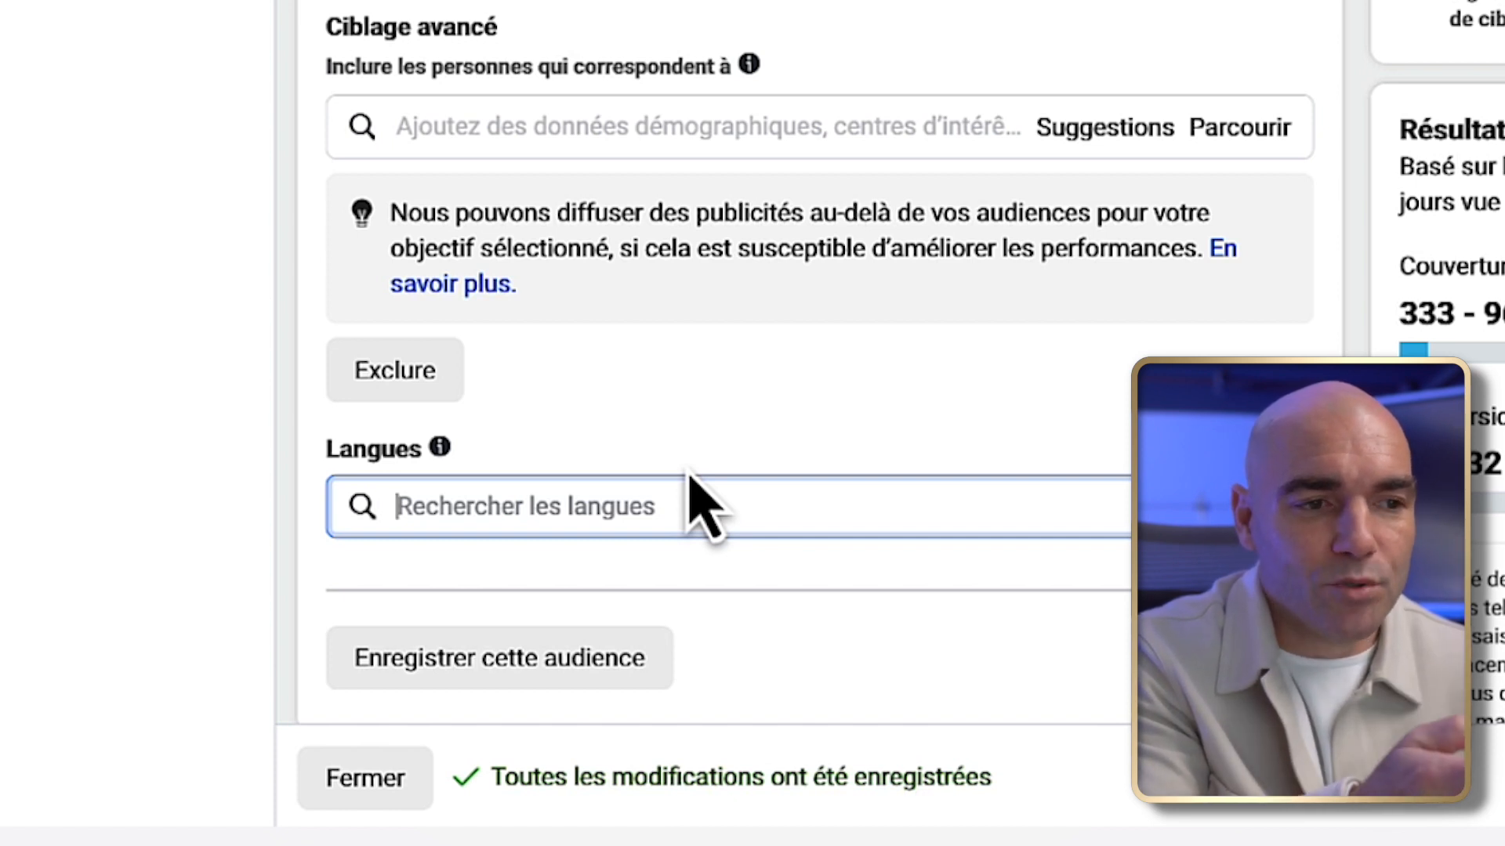
{"action": "type", "text": "Fran"}
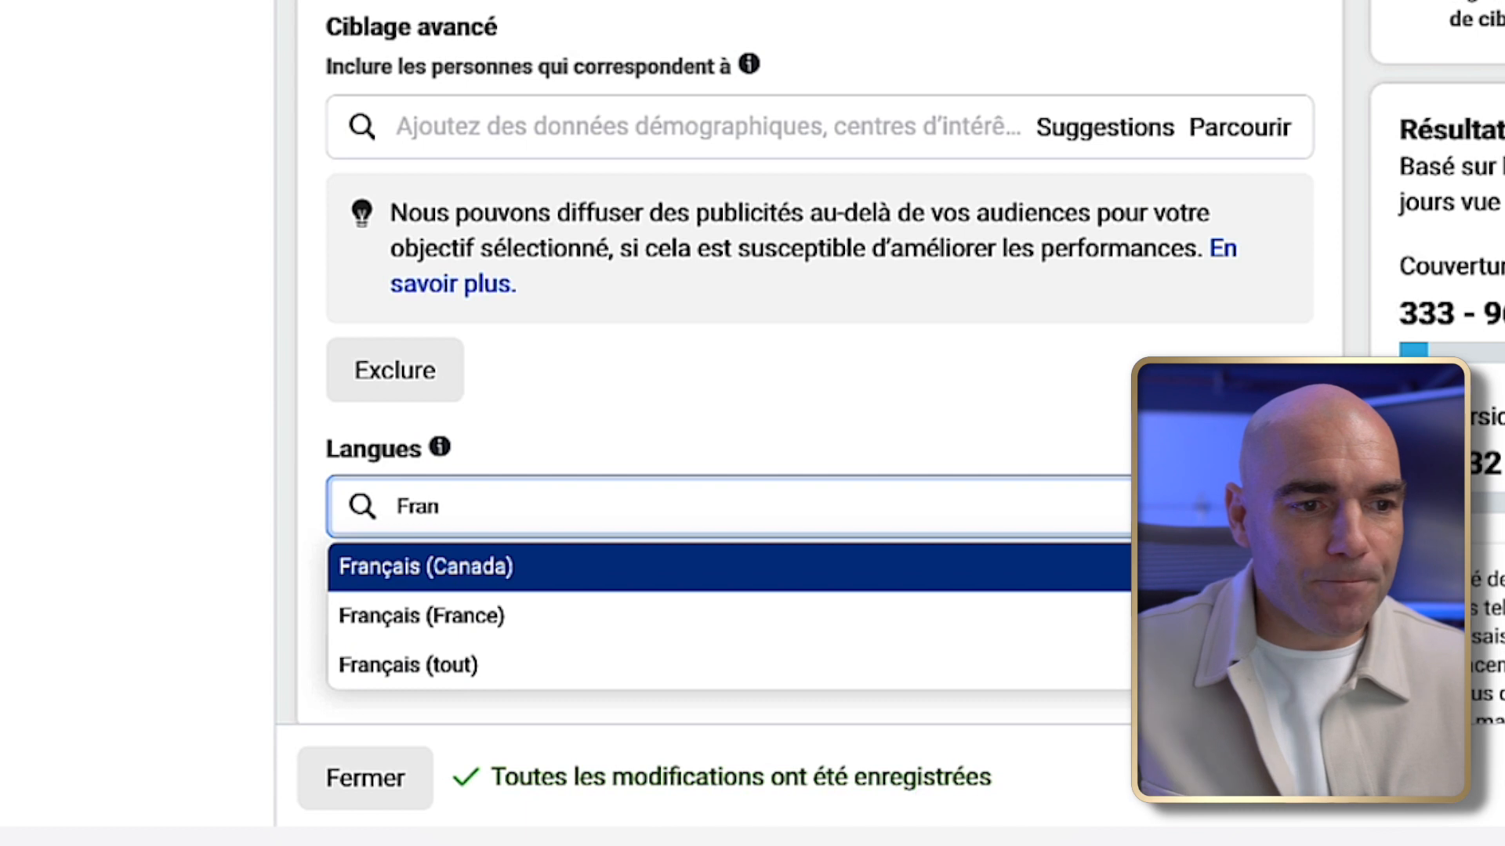
{"action": "left_click", "coordinate": [440, 679]}
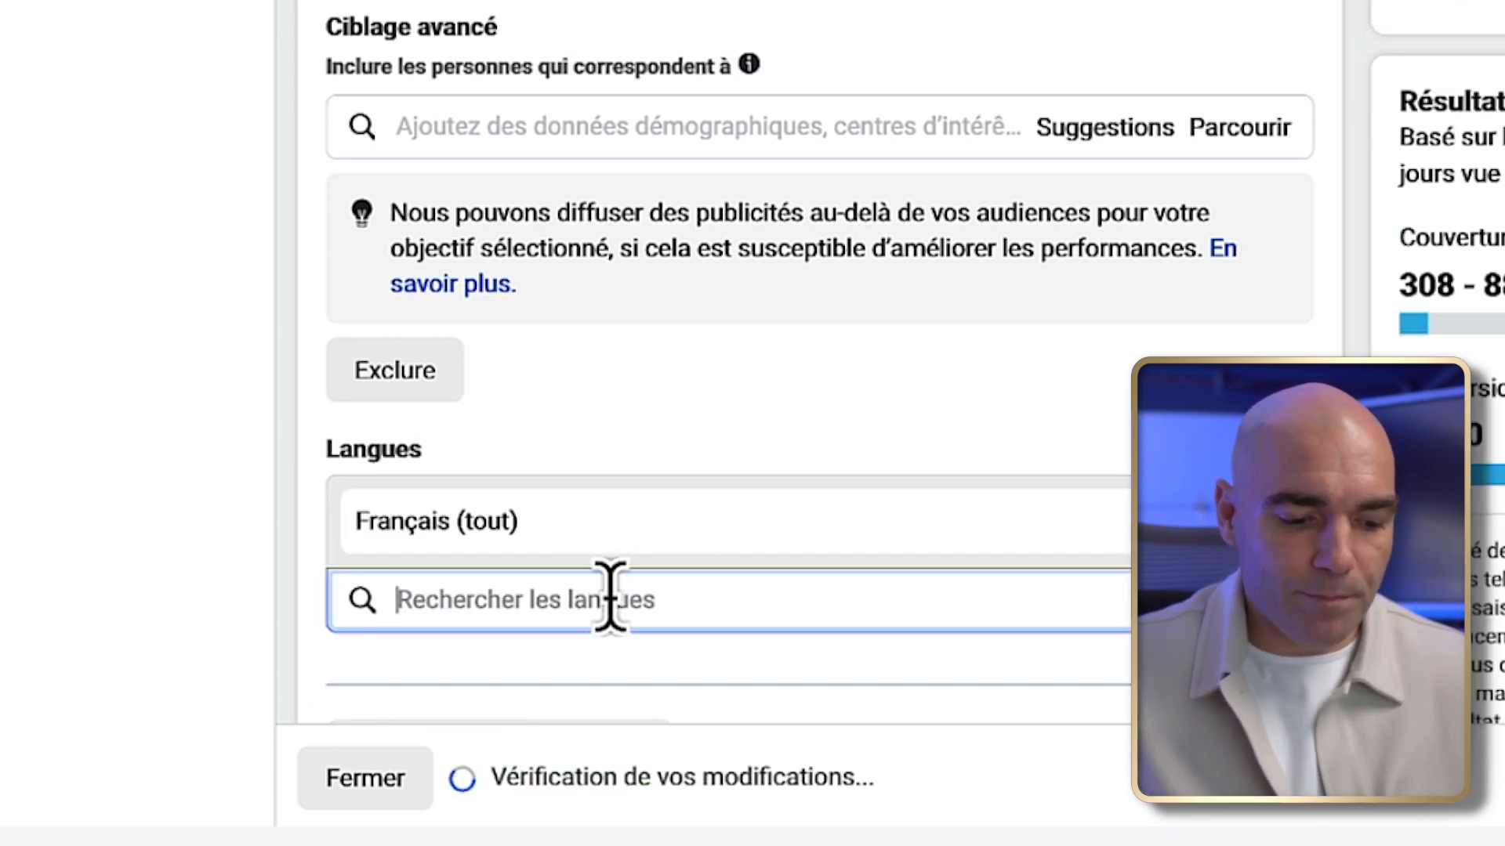
{"action": "type", "text": "franc"}
{"action": "key", "text": "Return"}
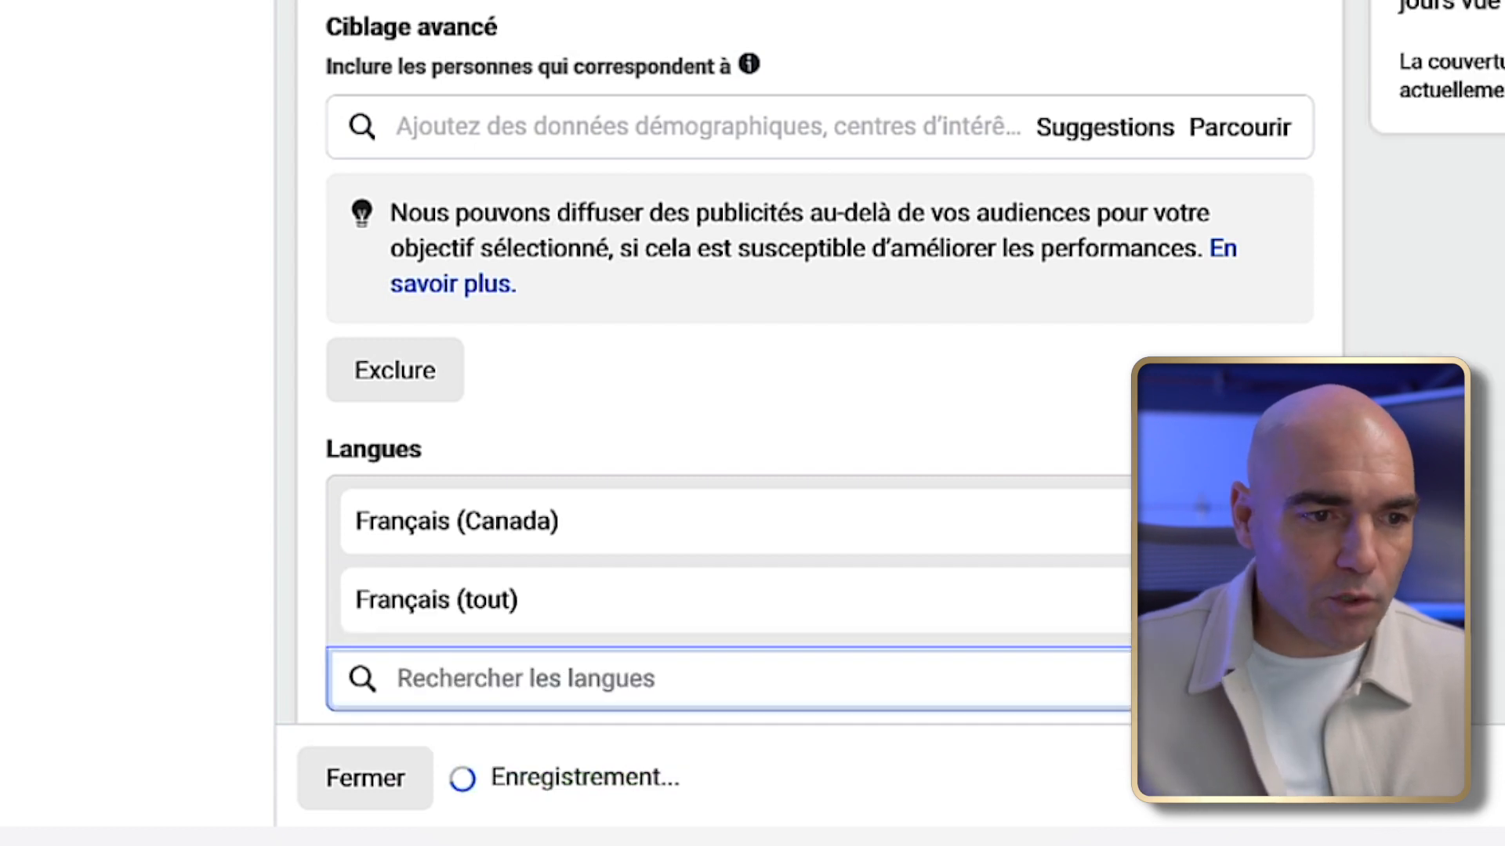
{"action": "type", "text": "fran"}
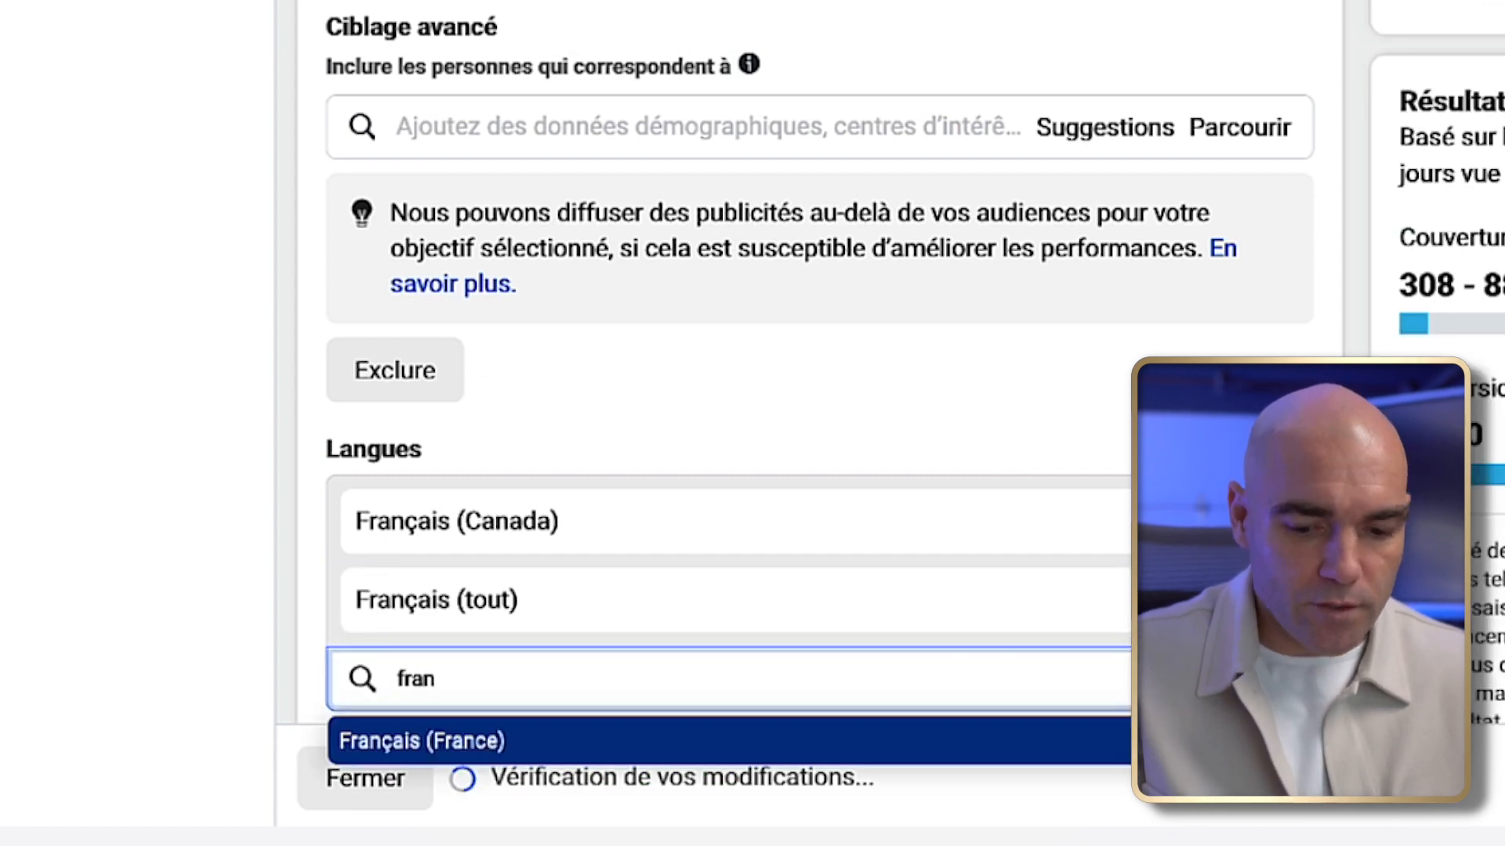
{"action": "key", "text": "Return"}
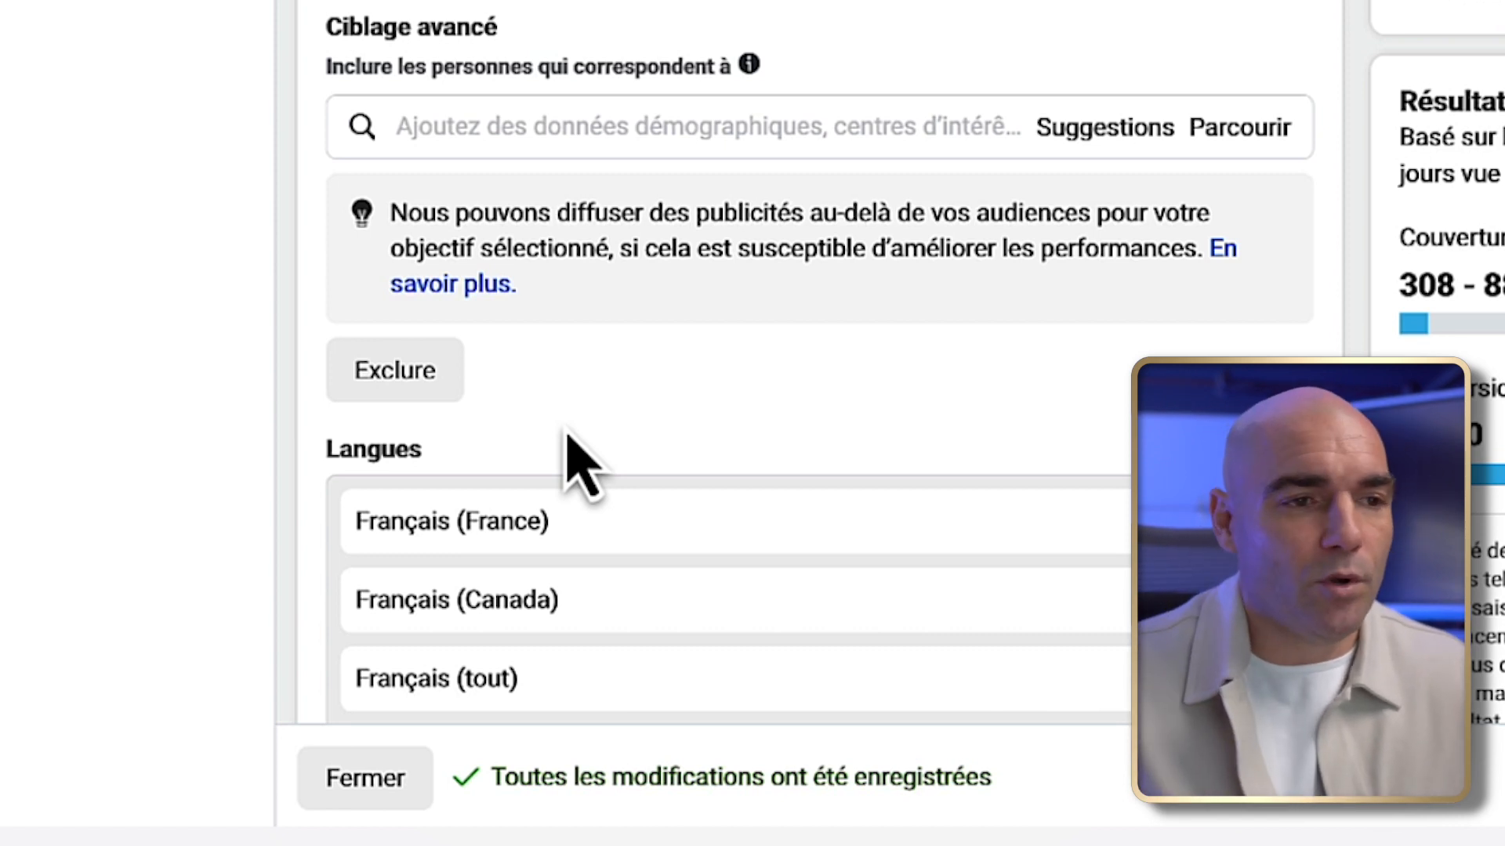
- Edit the audience's locations and include the countries France and Canada alongside États-Unis
{"action": "scroll", "coordinate": [568, 462], "scroll_direction": "up", "scroll_amount": 3}
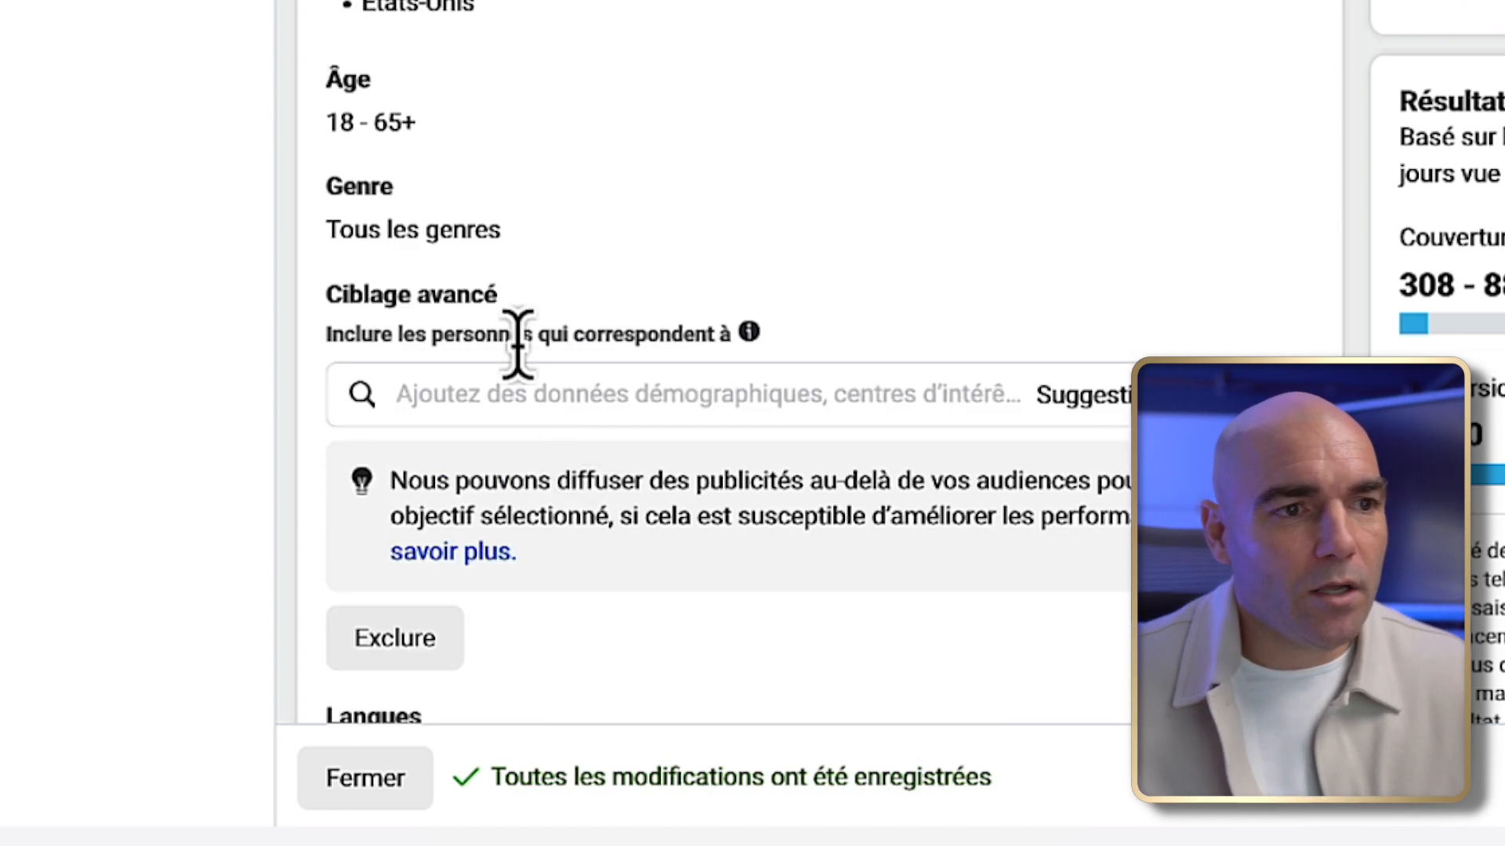
{"action": "scroll", "coordinate": [614, 235], "scroll_direction": "up", "scroll_amount": 3}
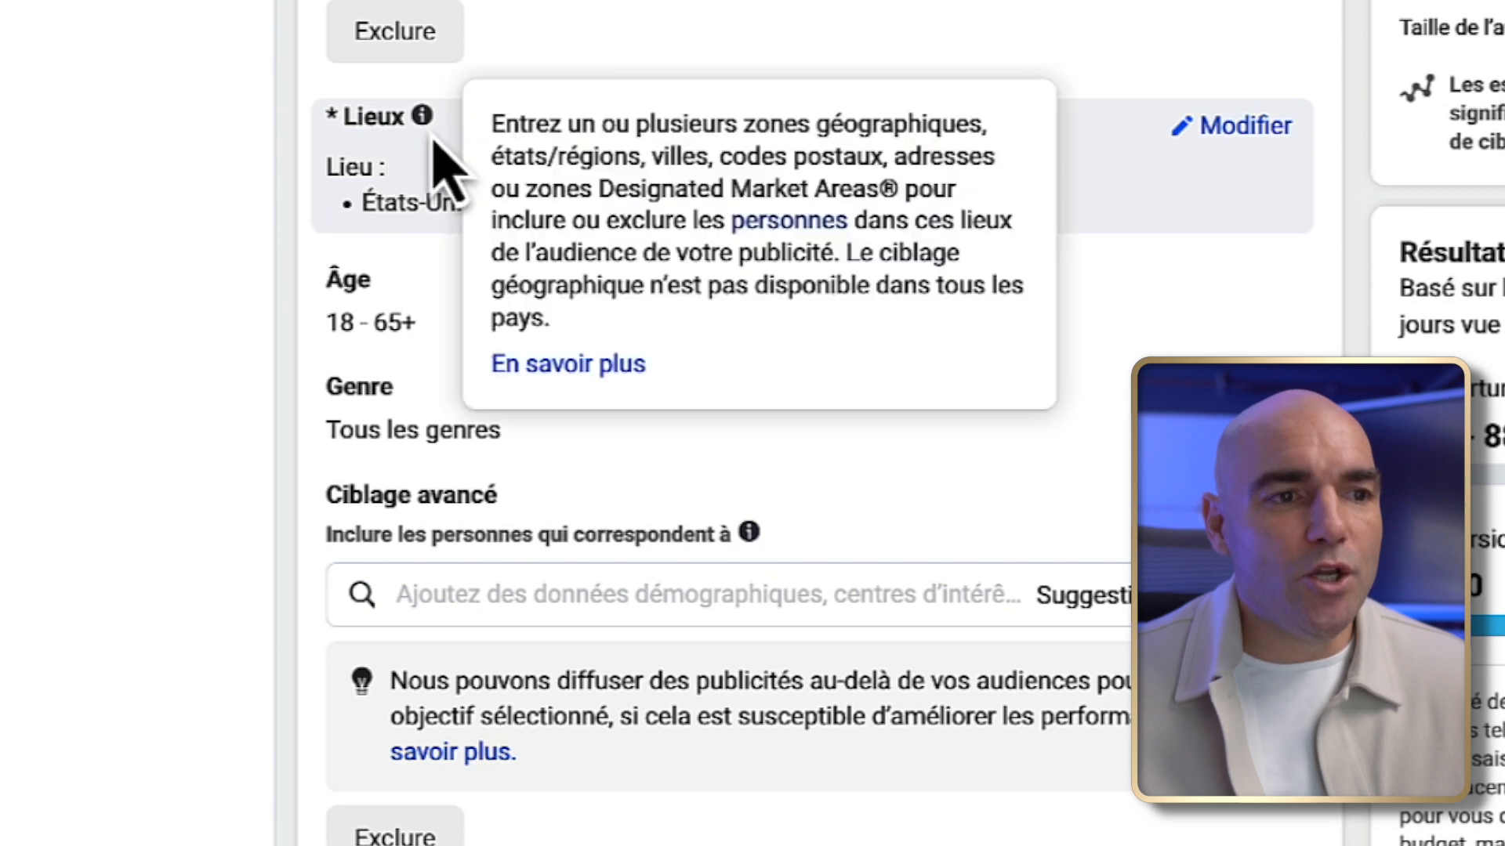
{"action": "left_click", "coordinate": [1252, 129]}
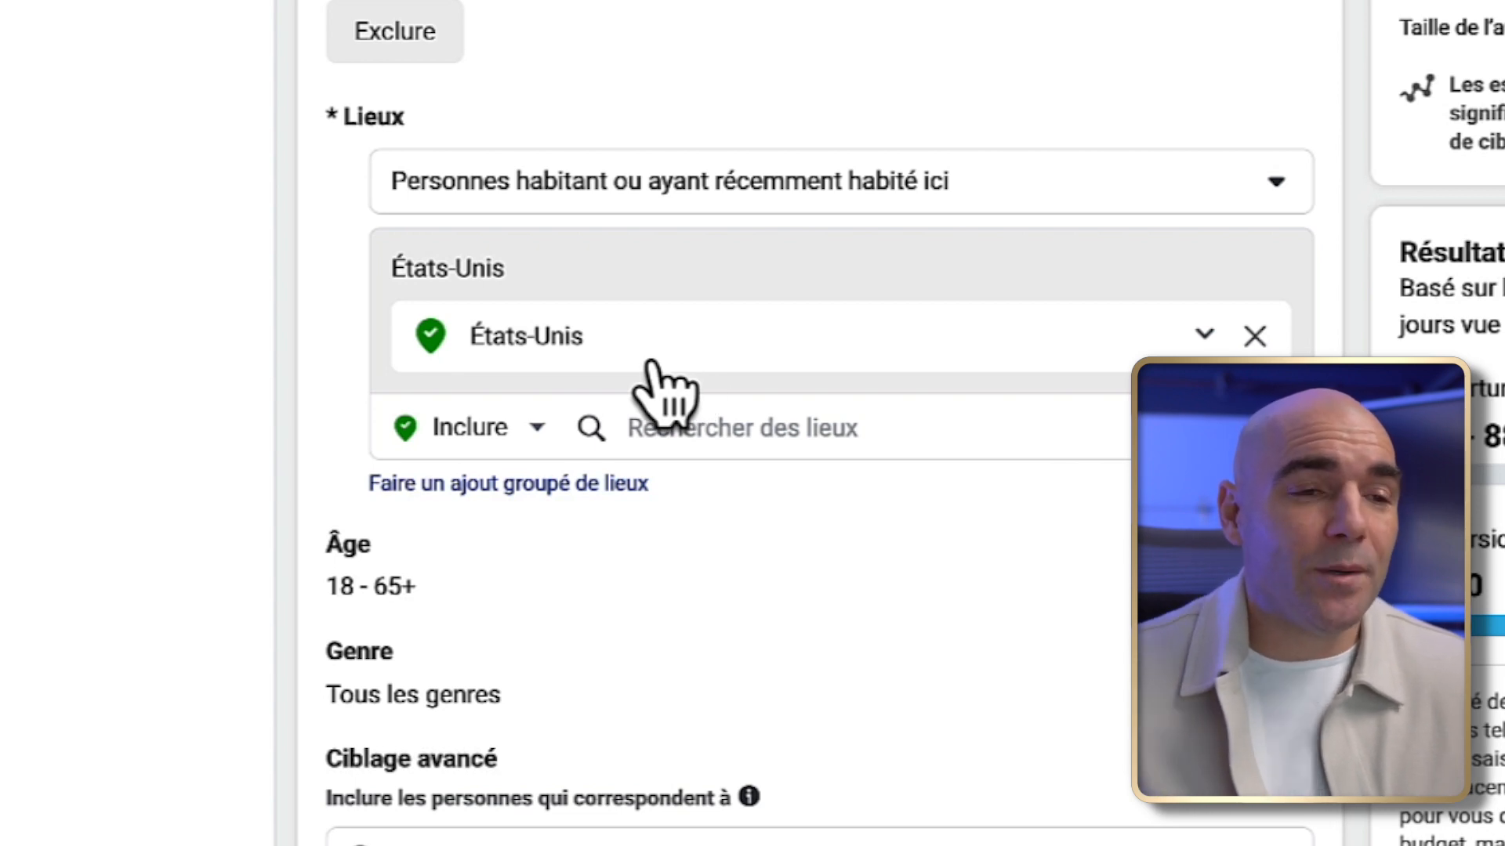
{"action": "left_click", "coordinate": [668, 434]}
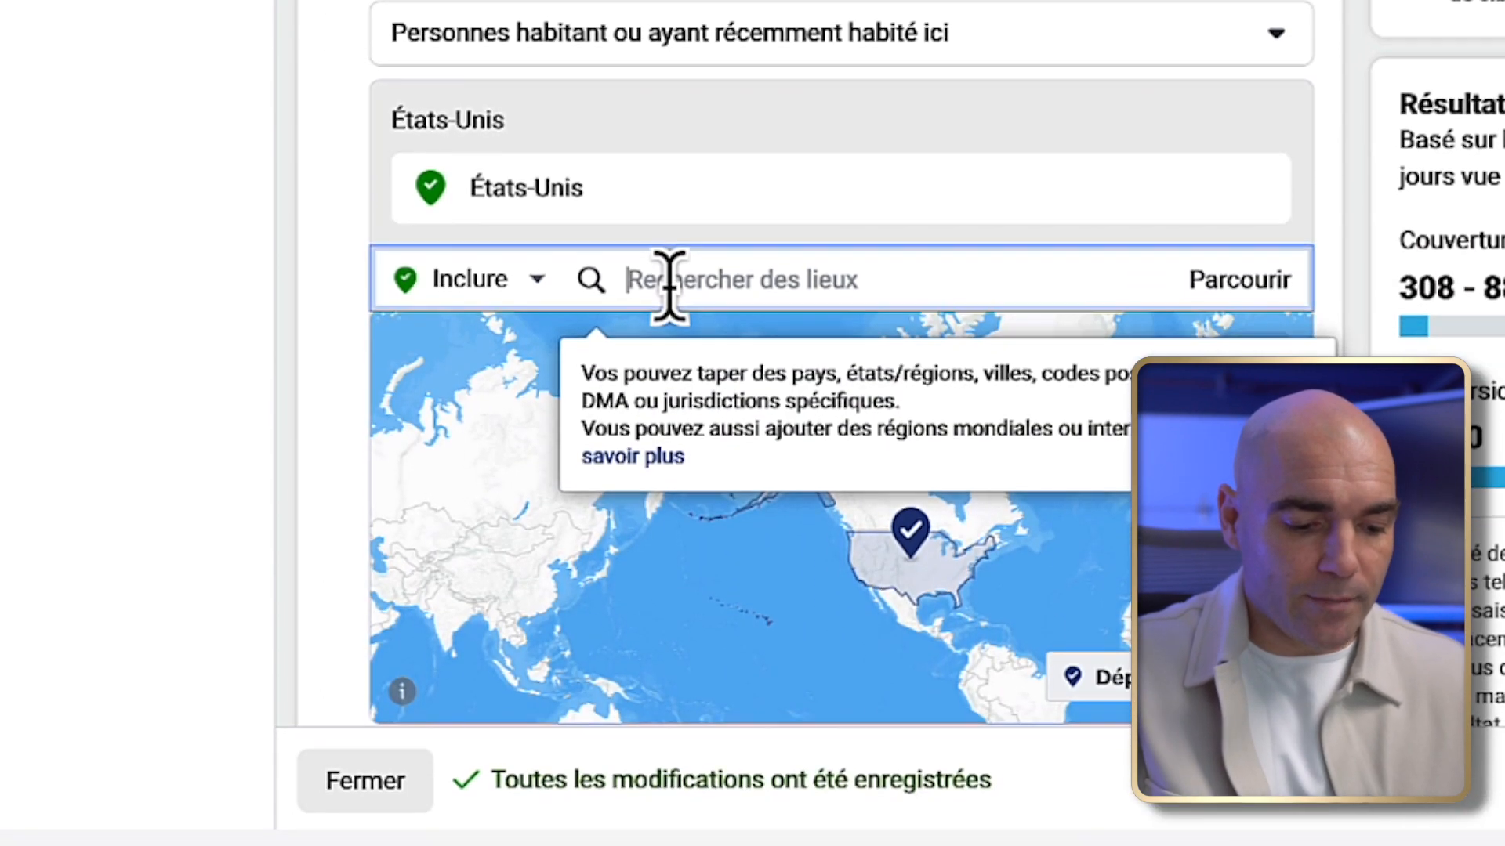
{"action": "type", "text": "france"}
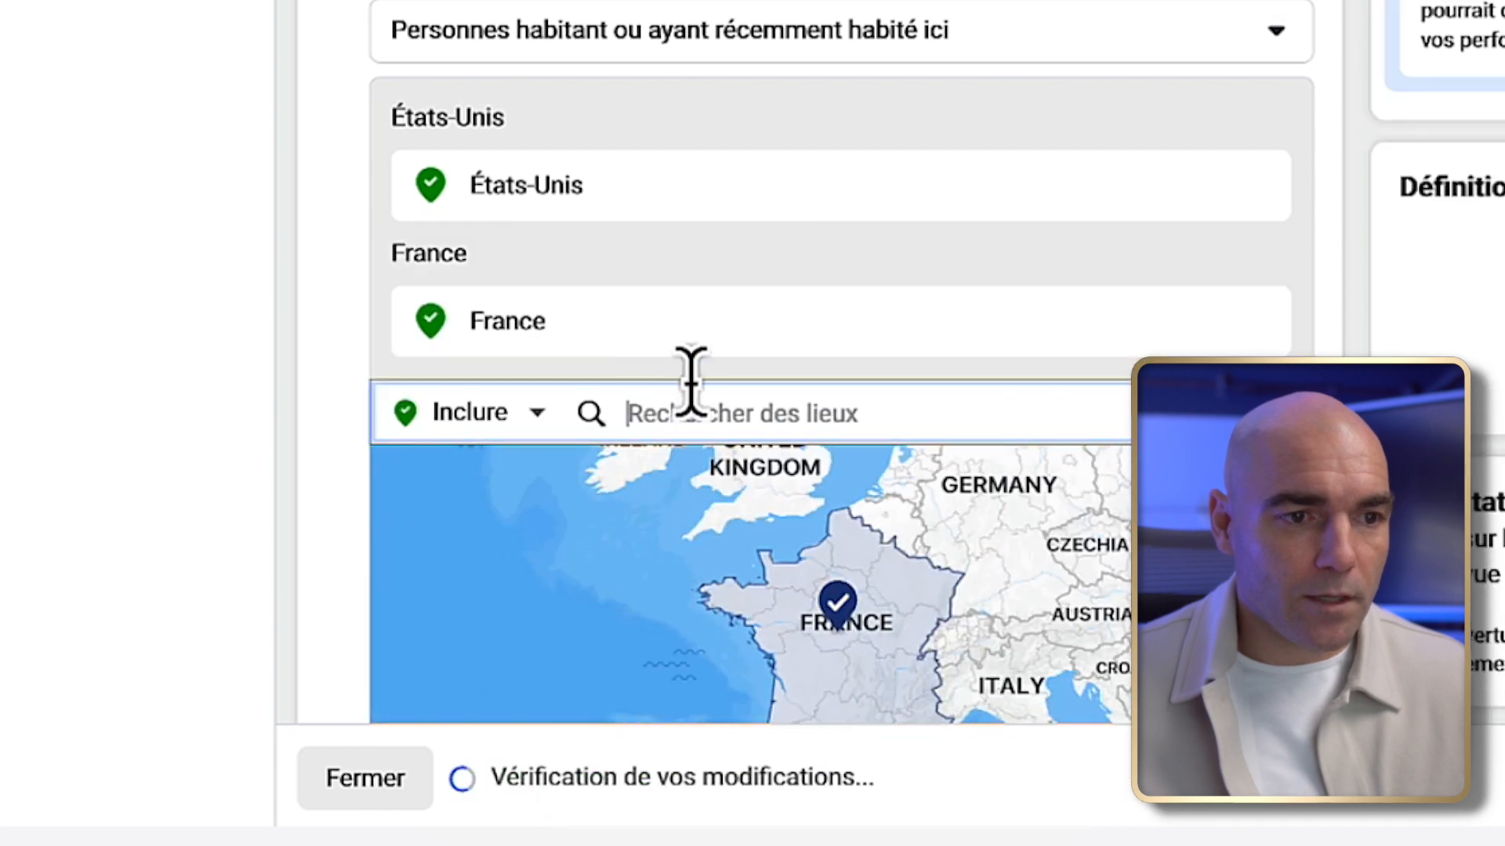
{"action": "type", "text": "canada"}
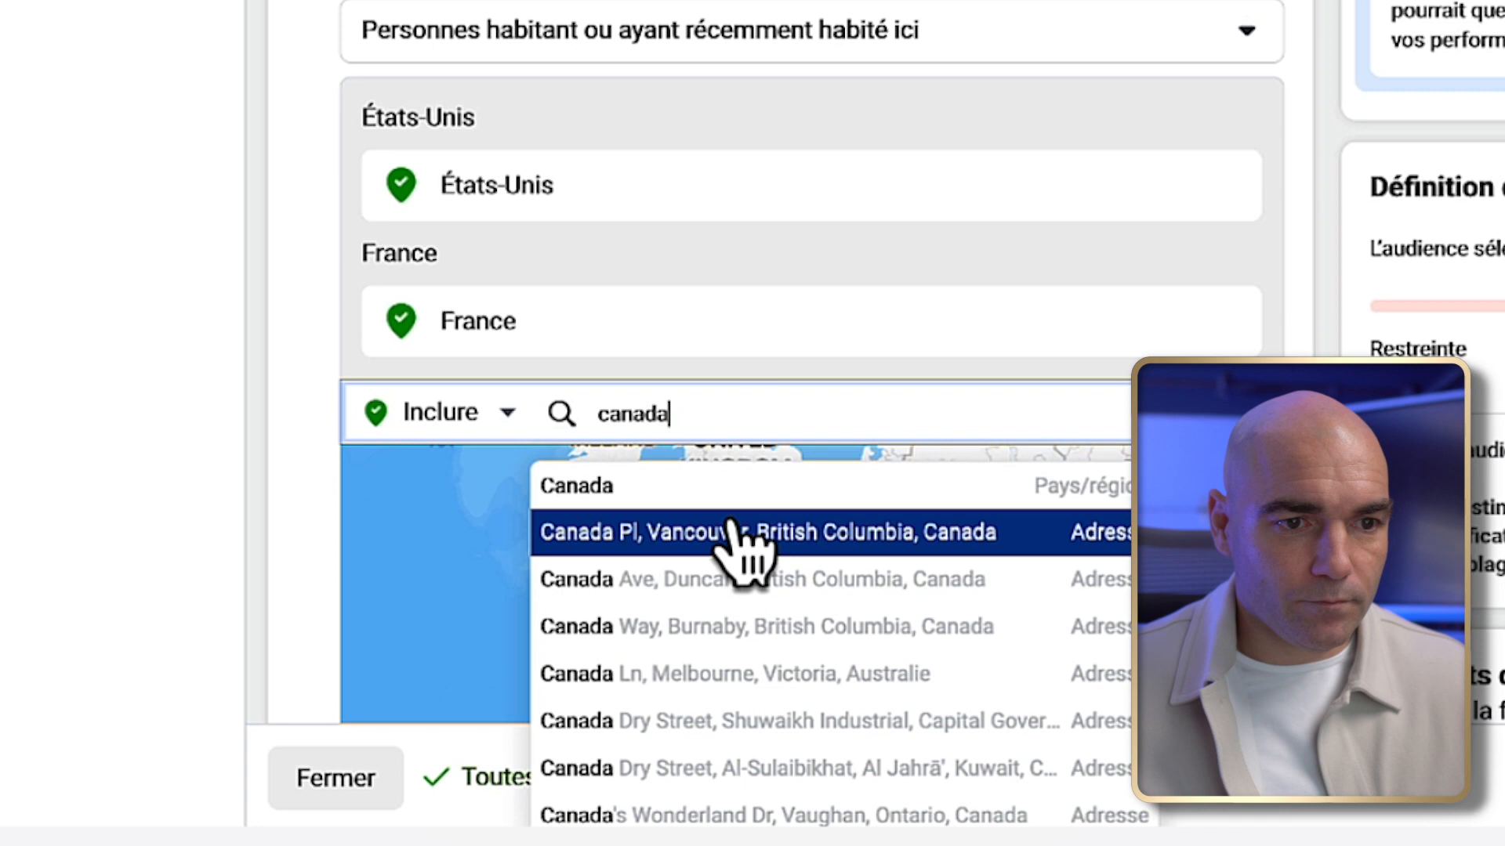
{"action": "key", "text": "Return"}
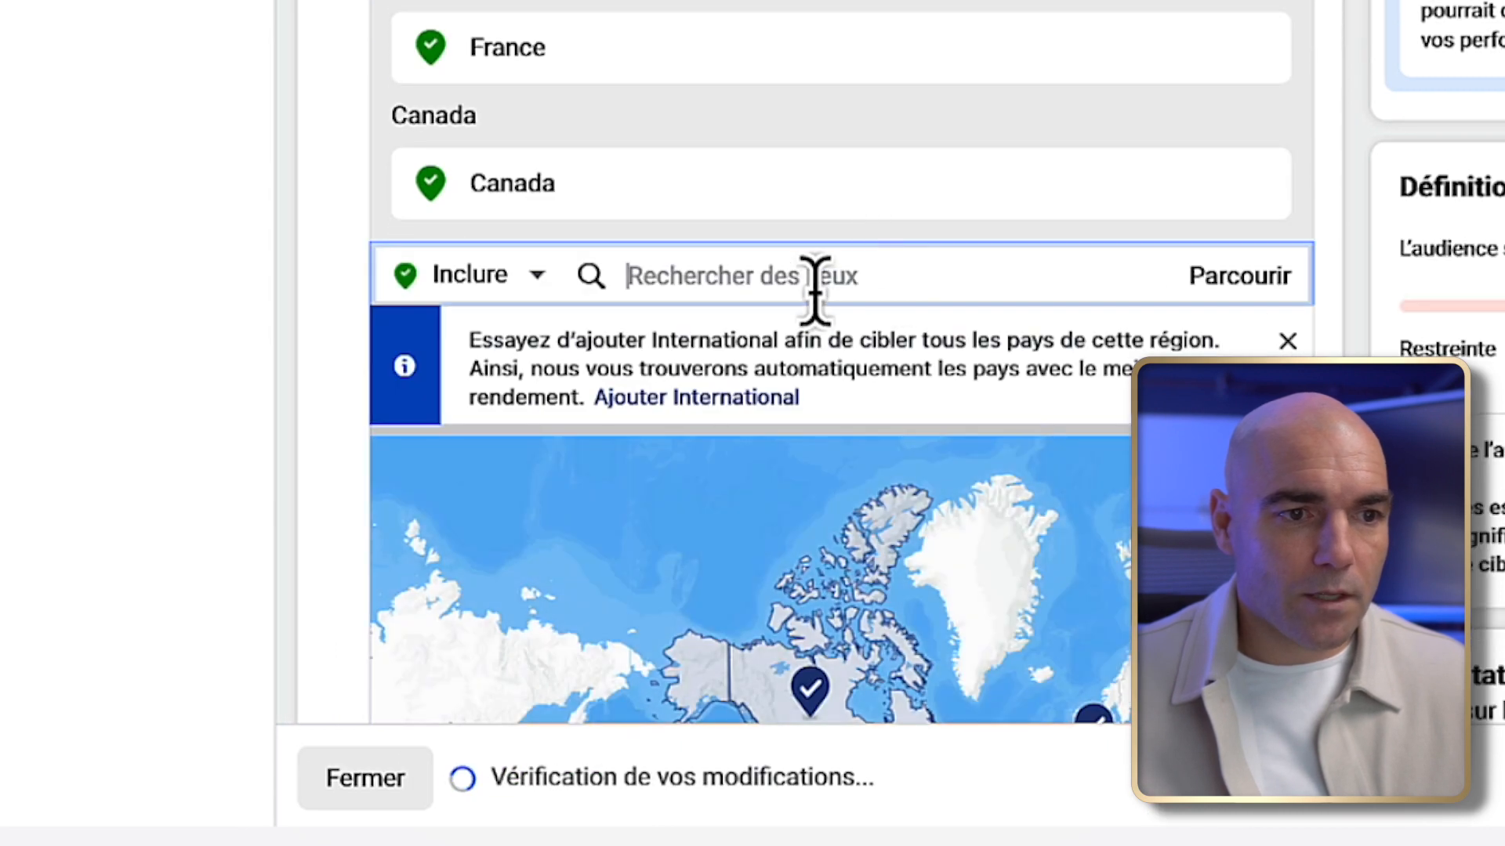
- Include the countries Belgique and Suisse in the audience's locations and review the location list
{"action": "type", "text": "beli"}
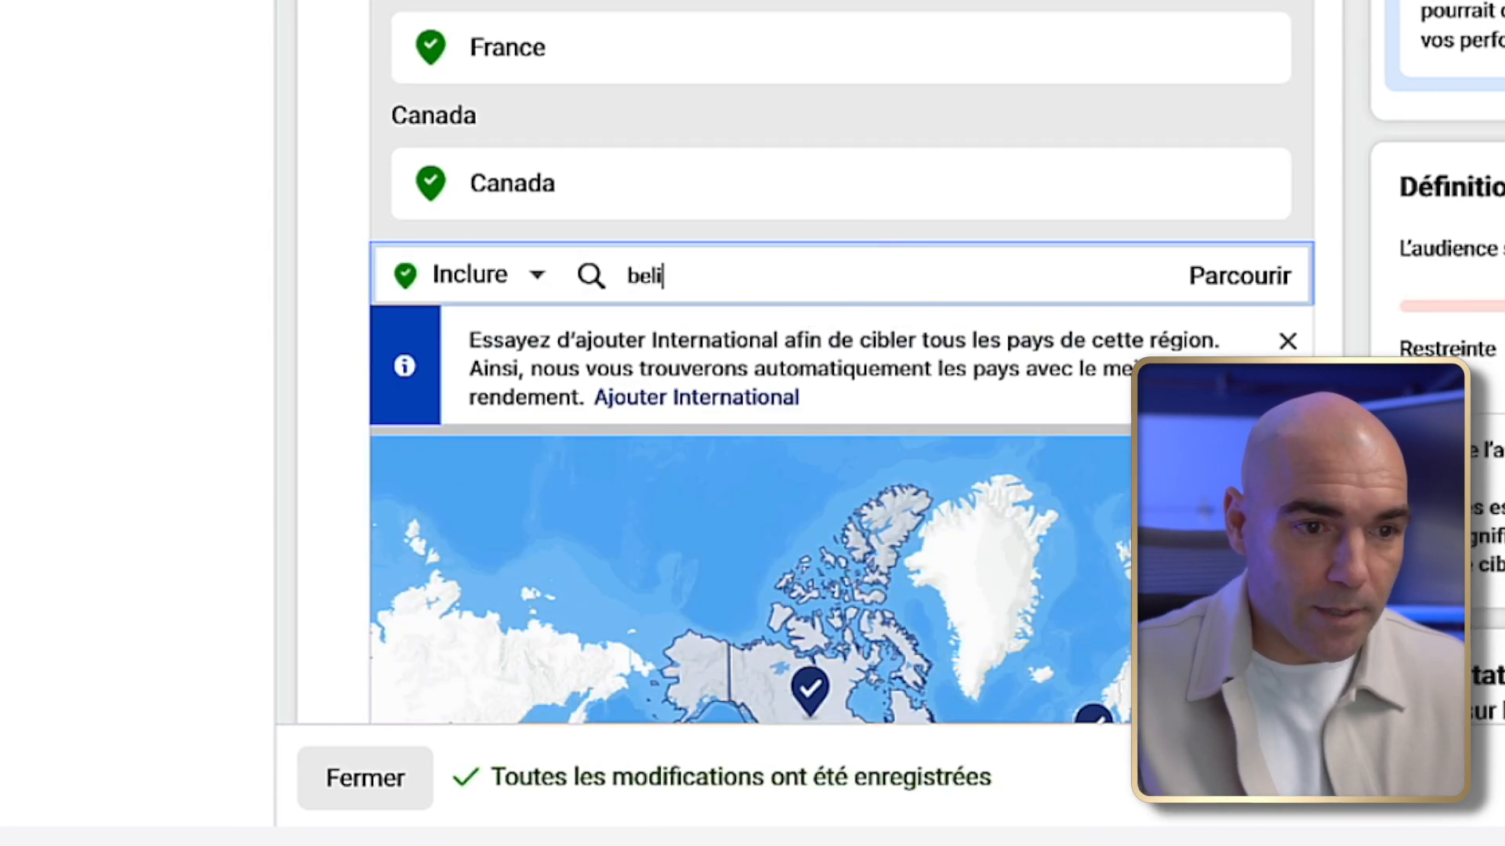
{"action": "key", "text": "BackSpace"}
{"action": "type", "text": "gique"}
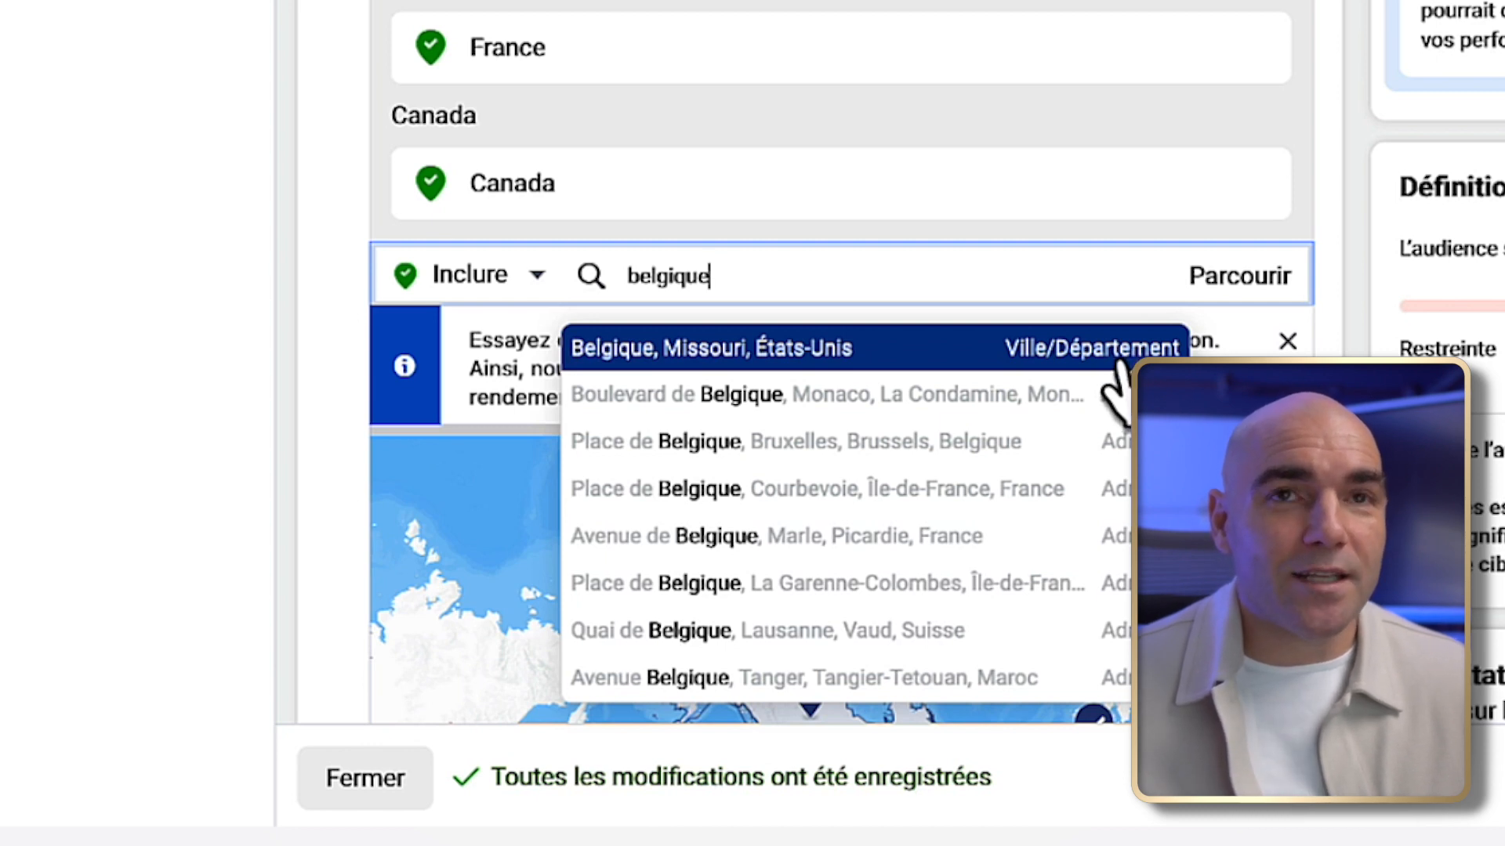
{"action": "double_click", "coordinate": [727, 276]}
{"action": "type", "text": "Belgique"}
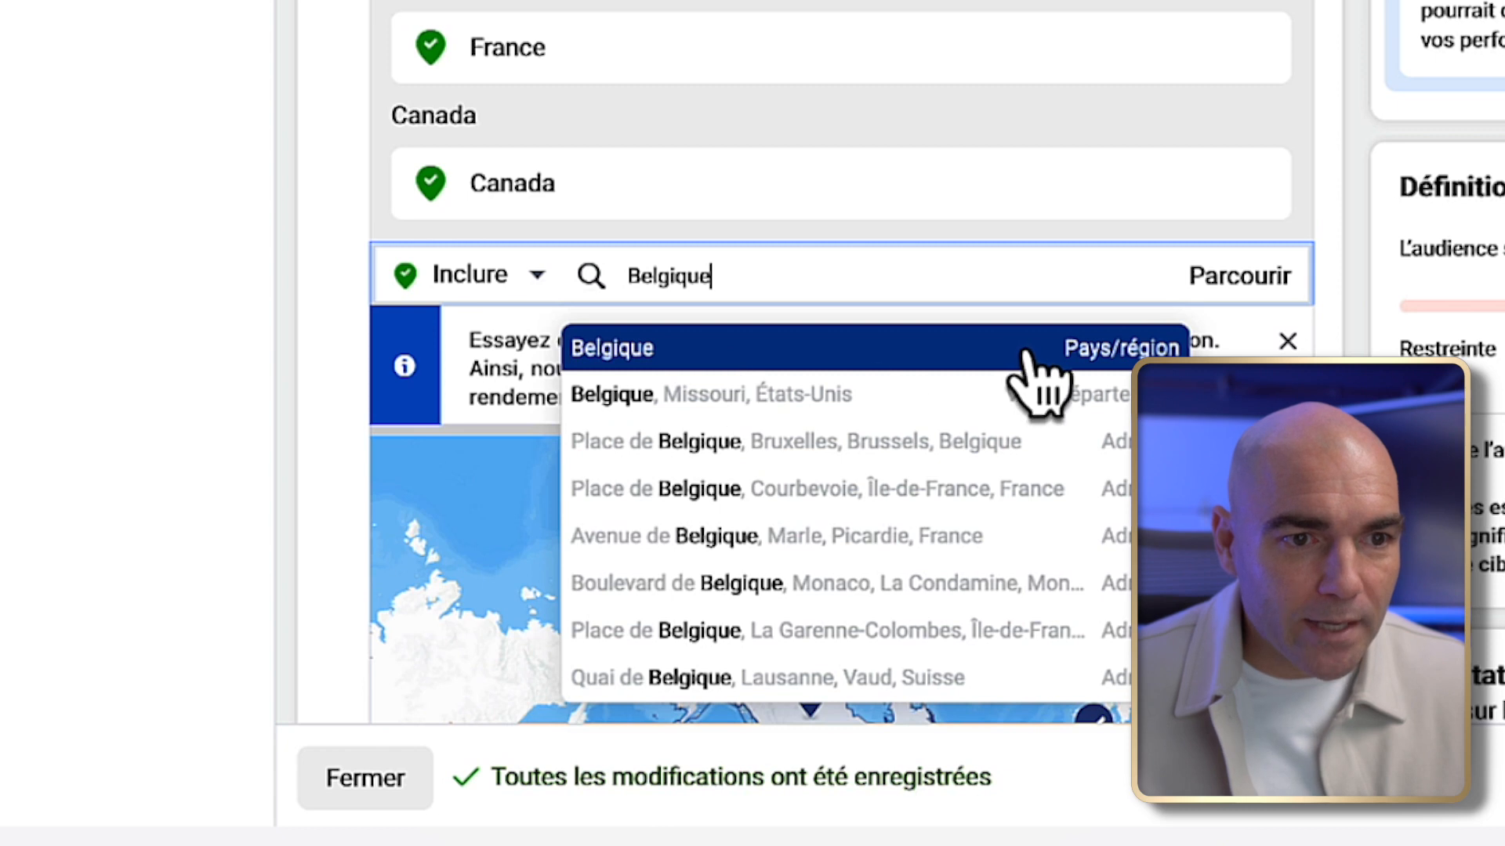
{"action": "left_click", "coordinate": [868, 349]}
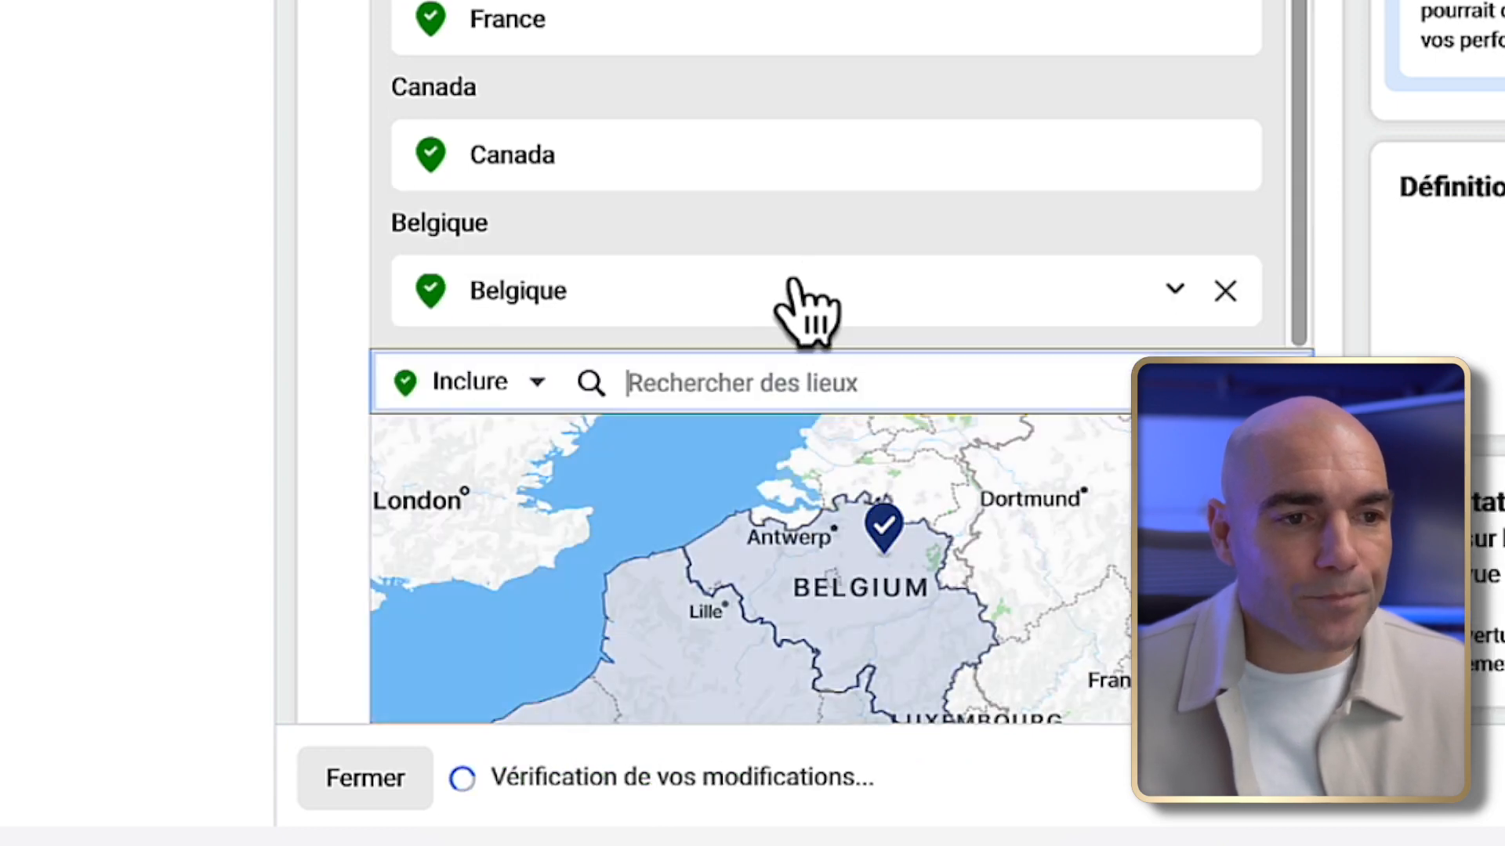
{"action": "type", "text": "Suisse"}
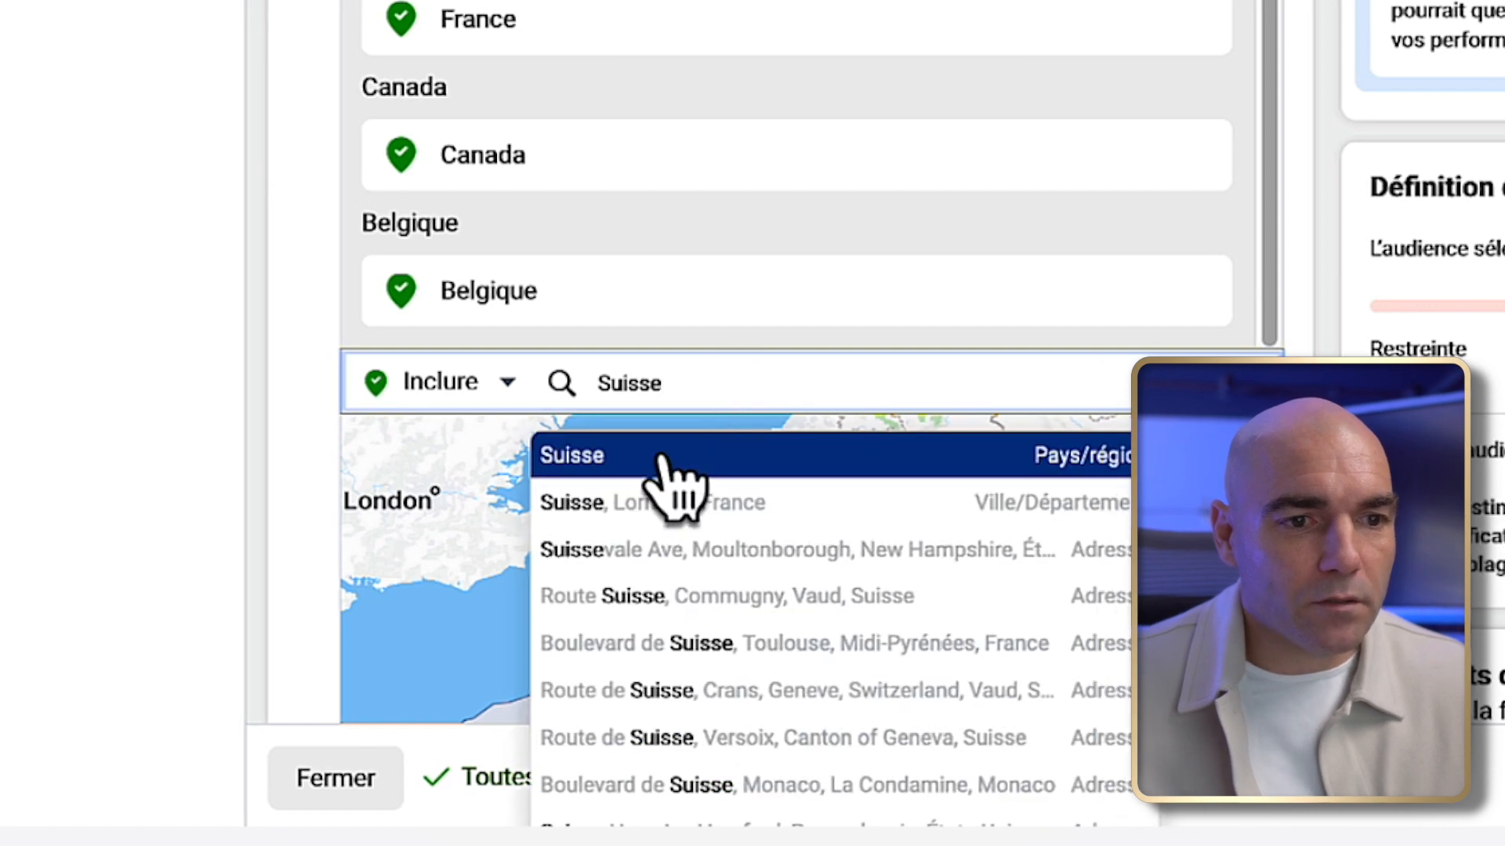
{"action": "left_click", "coordinate": [666, 445]}
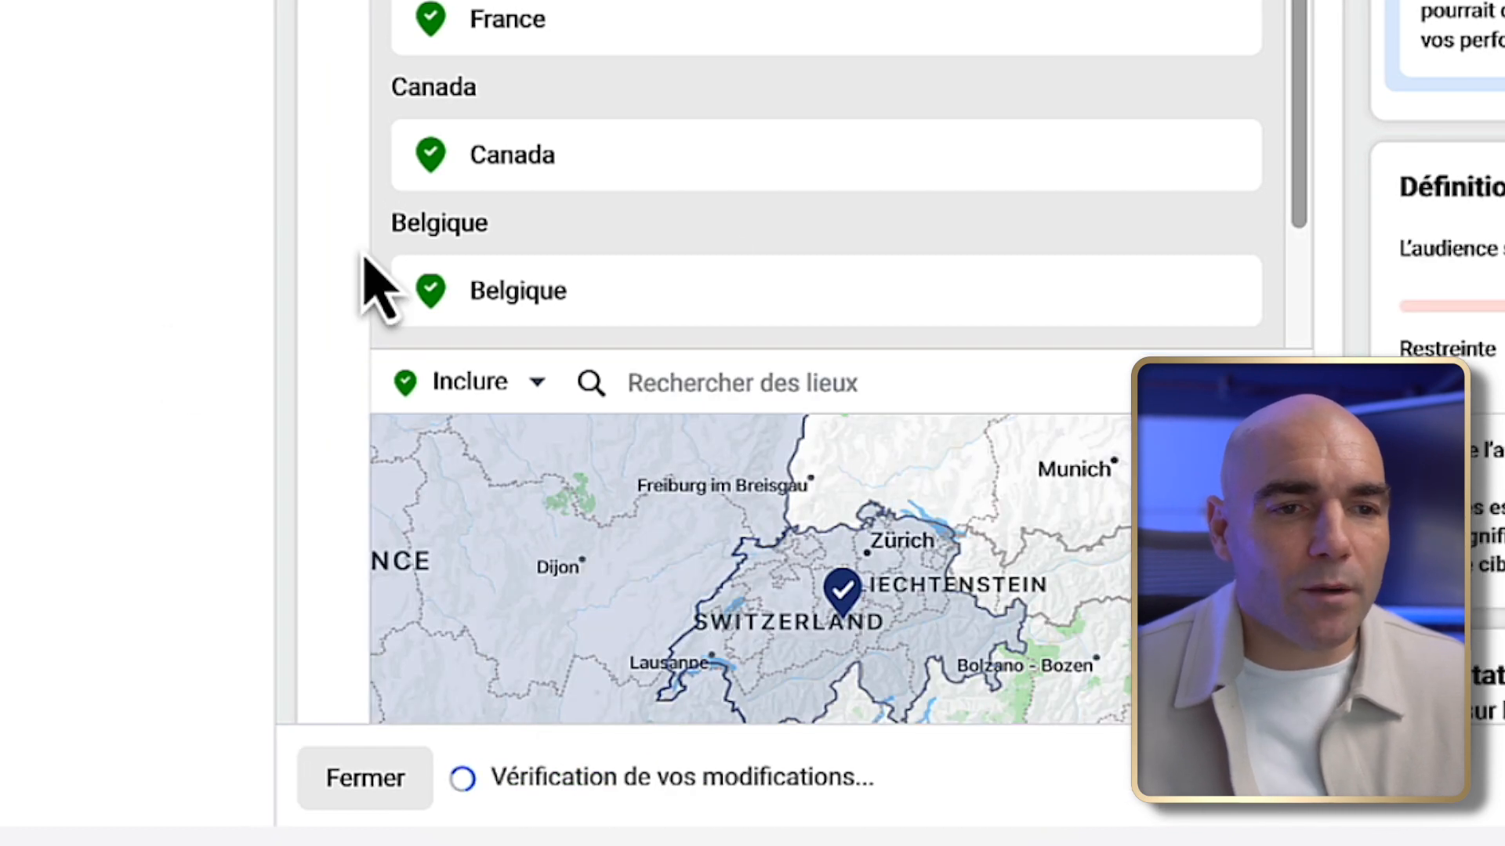
{"action": "left_click_drag", "start_coordinate": [1298, 159], "coordinate": [1276, 95]}
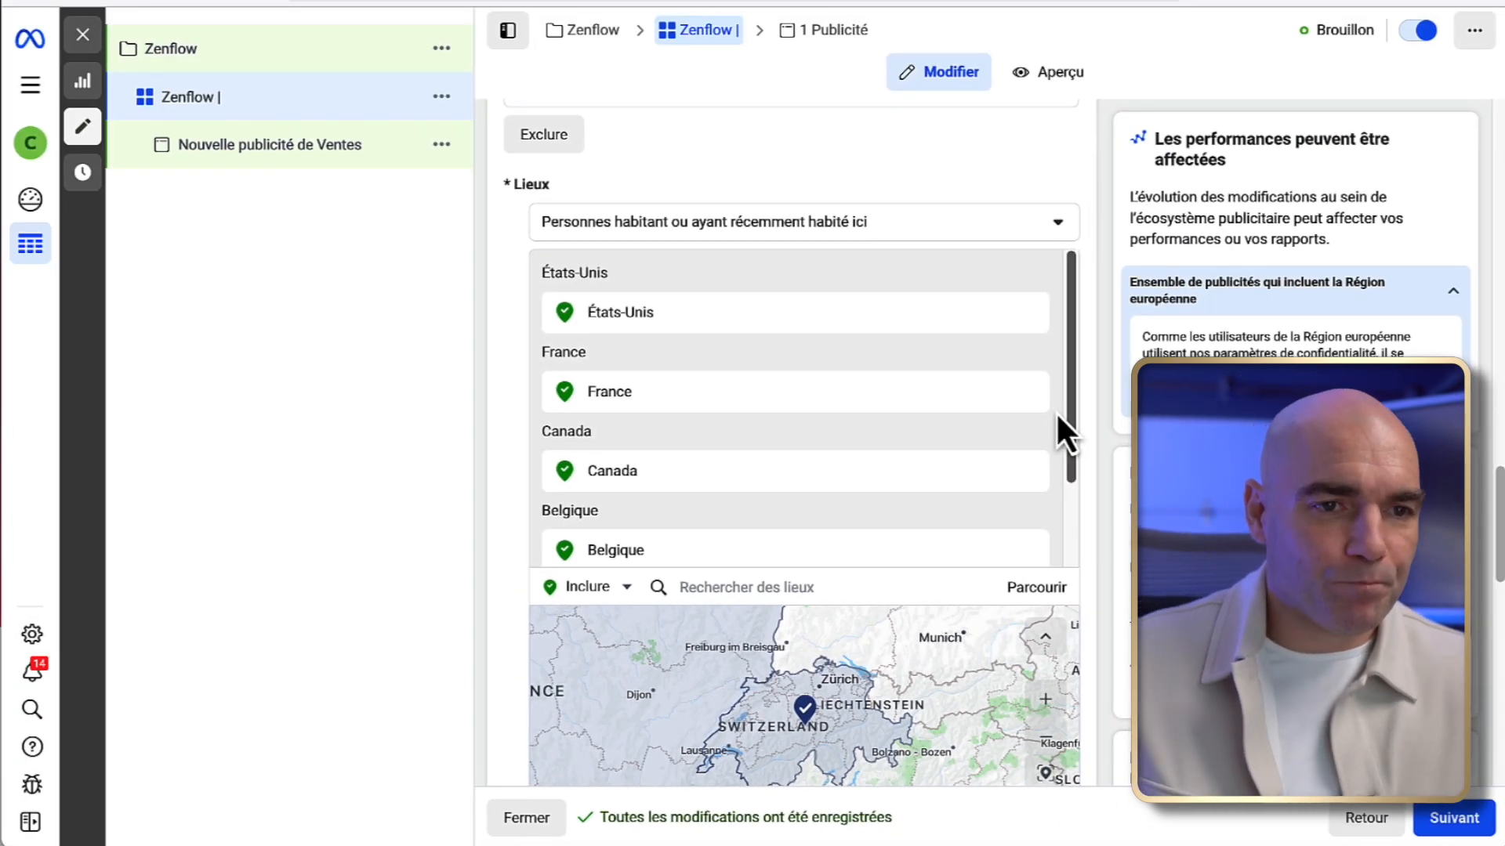
{"action": "left_click_drag", "start_coordinate": [1066, 393], "coordinate": [1037, 373]}
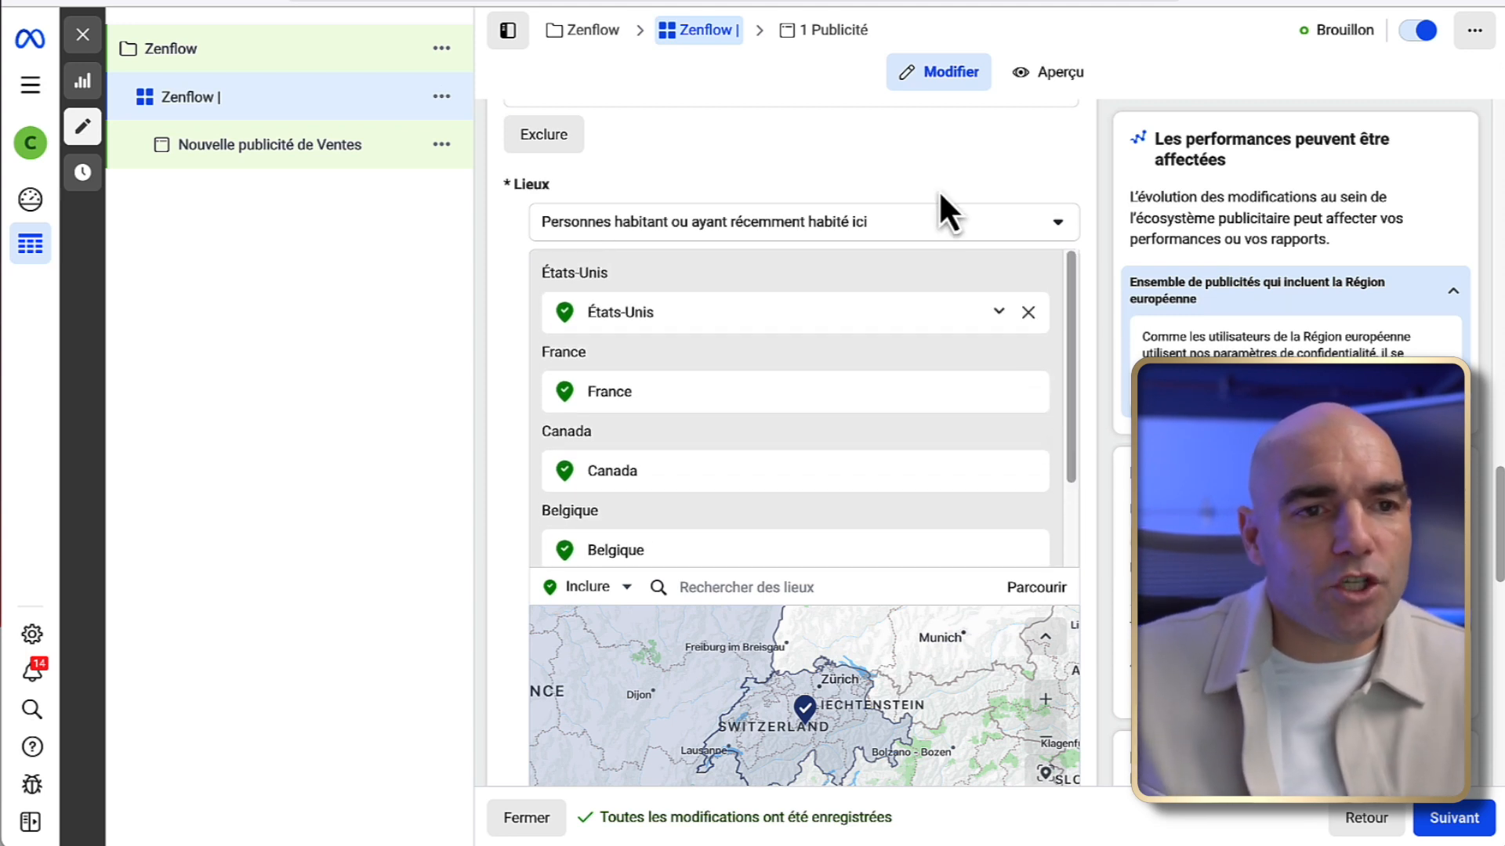
{"action": "scroll", "coordinate": [958, 240], "scroll_direction": "up", "scroll_amount": 1}
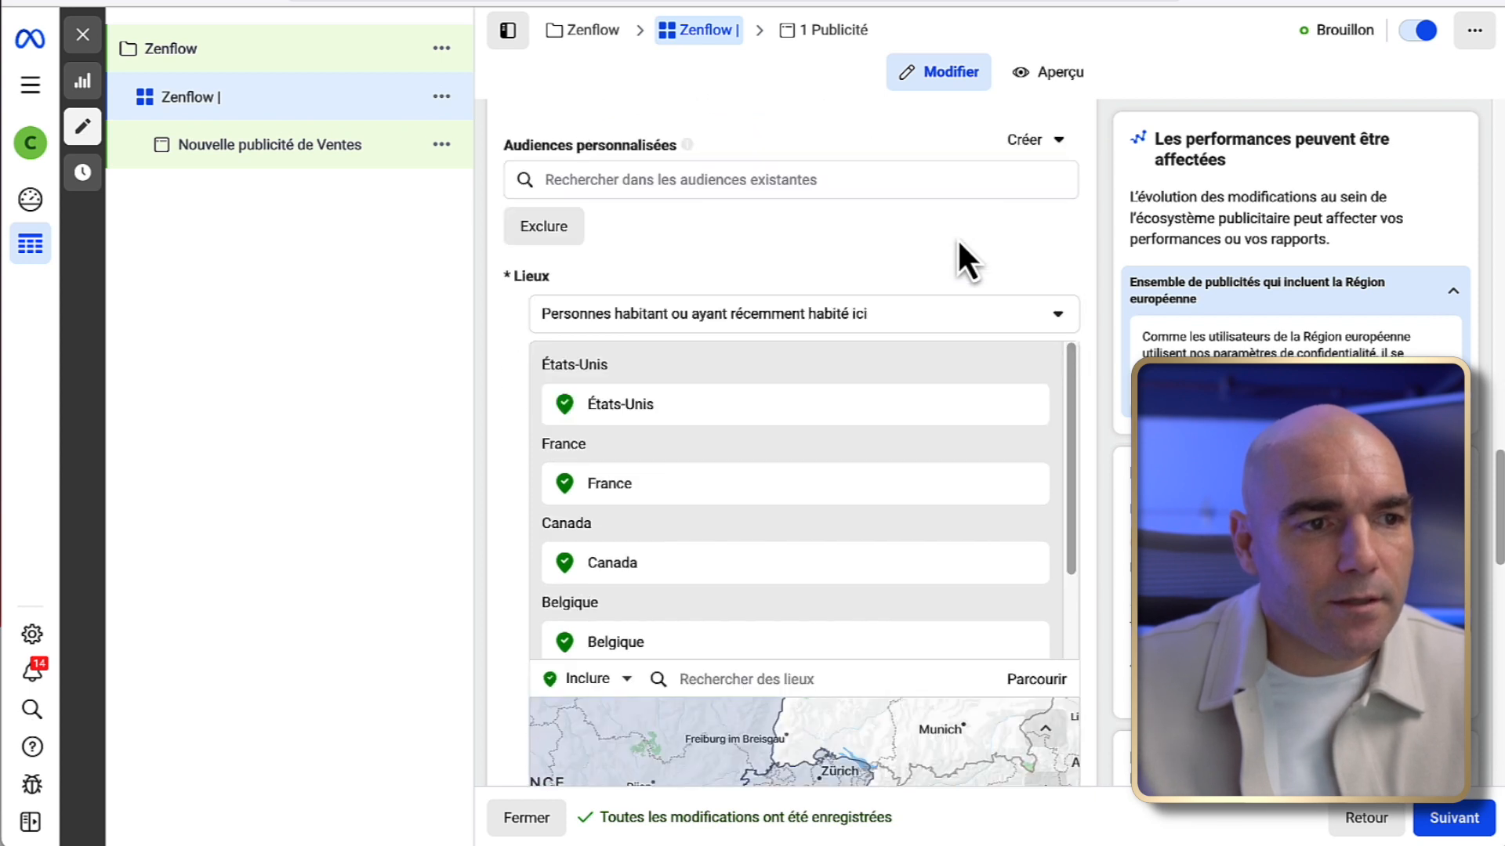
- Set the audience's minimum age to 21, keeping 65+ as the maximum
{"action": "scroll", "coordinate": [957, 238], "scroll_direction": "down", "scroll_amount": 7}
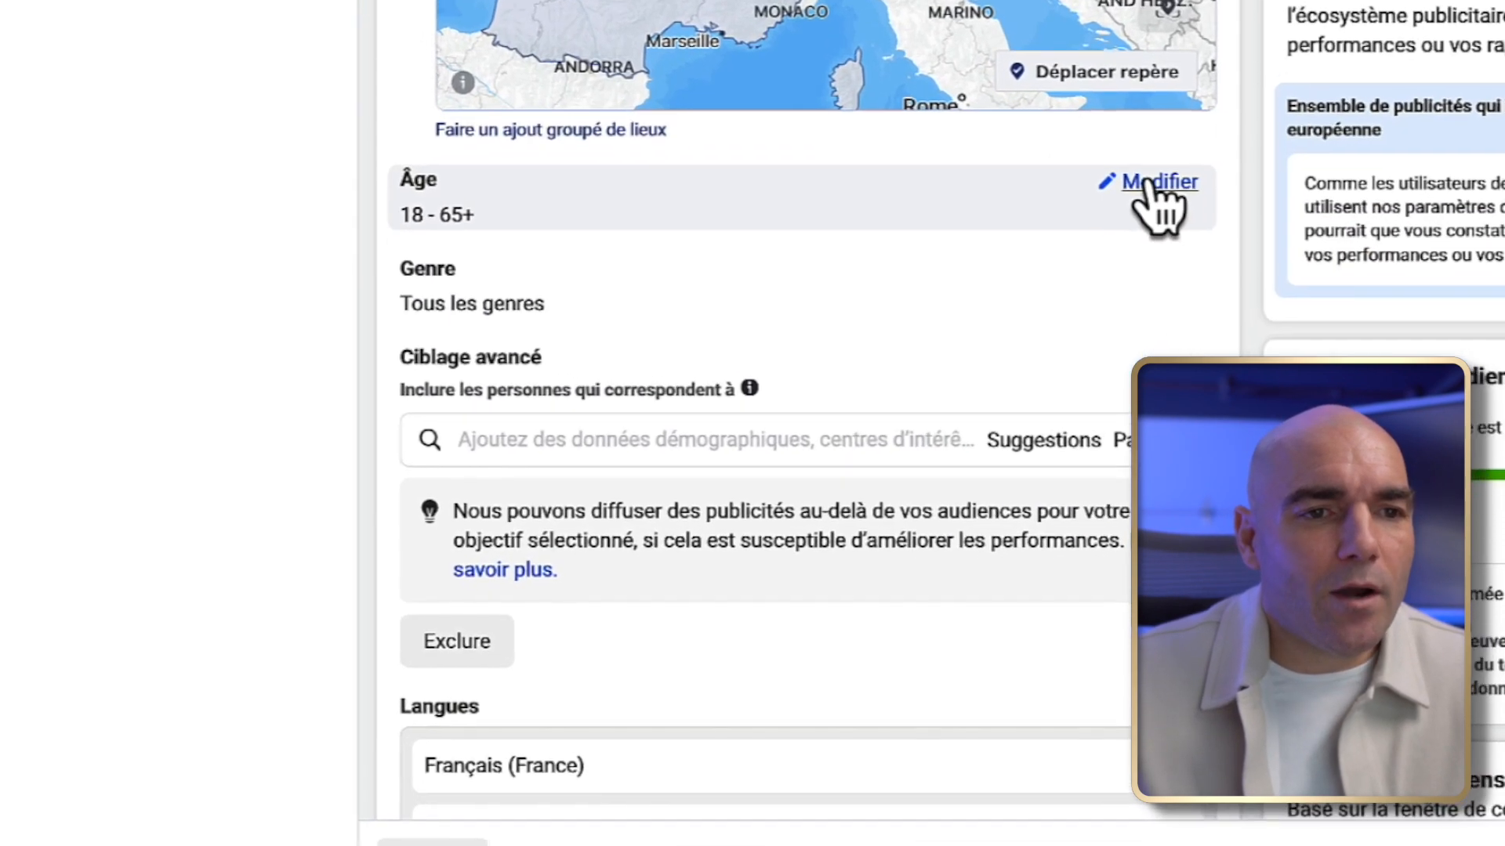
{"action": "left_click", "coordinate": [1031, 336]}
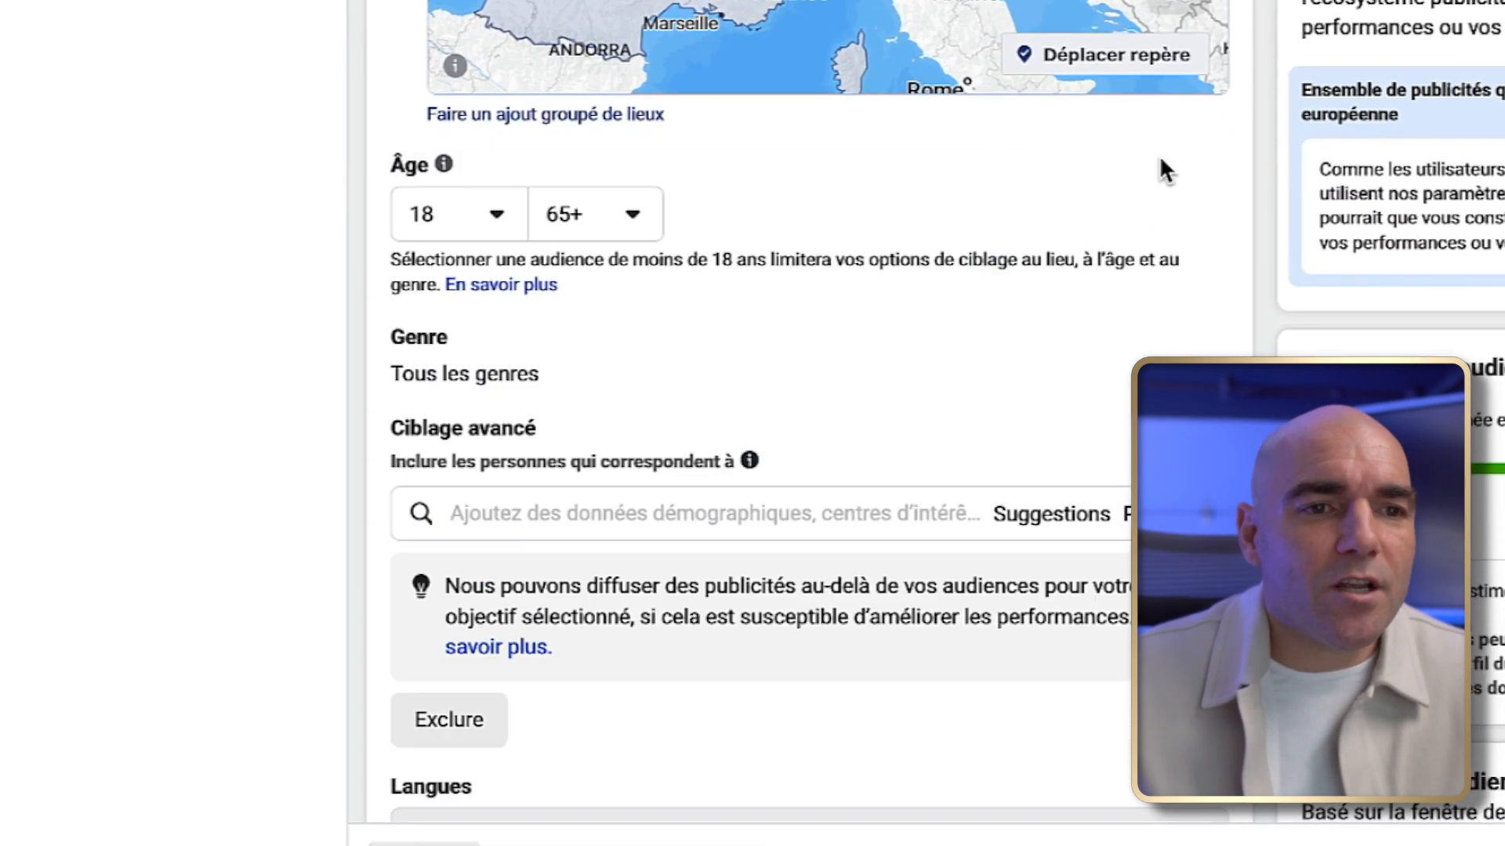
{"action": "left_click", "coordinate": [492, 223]}
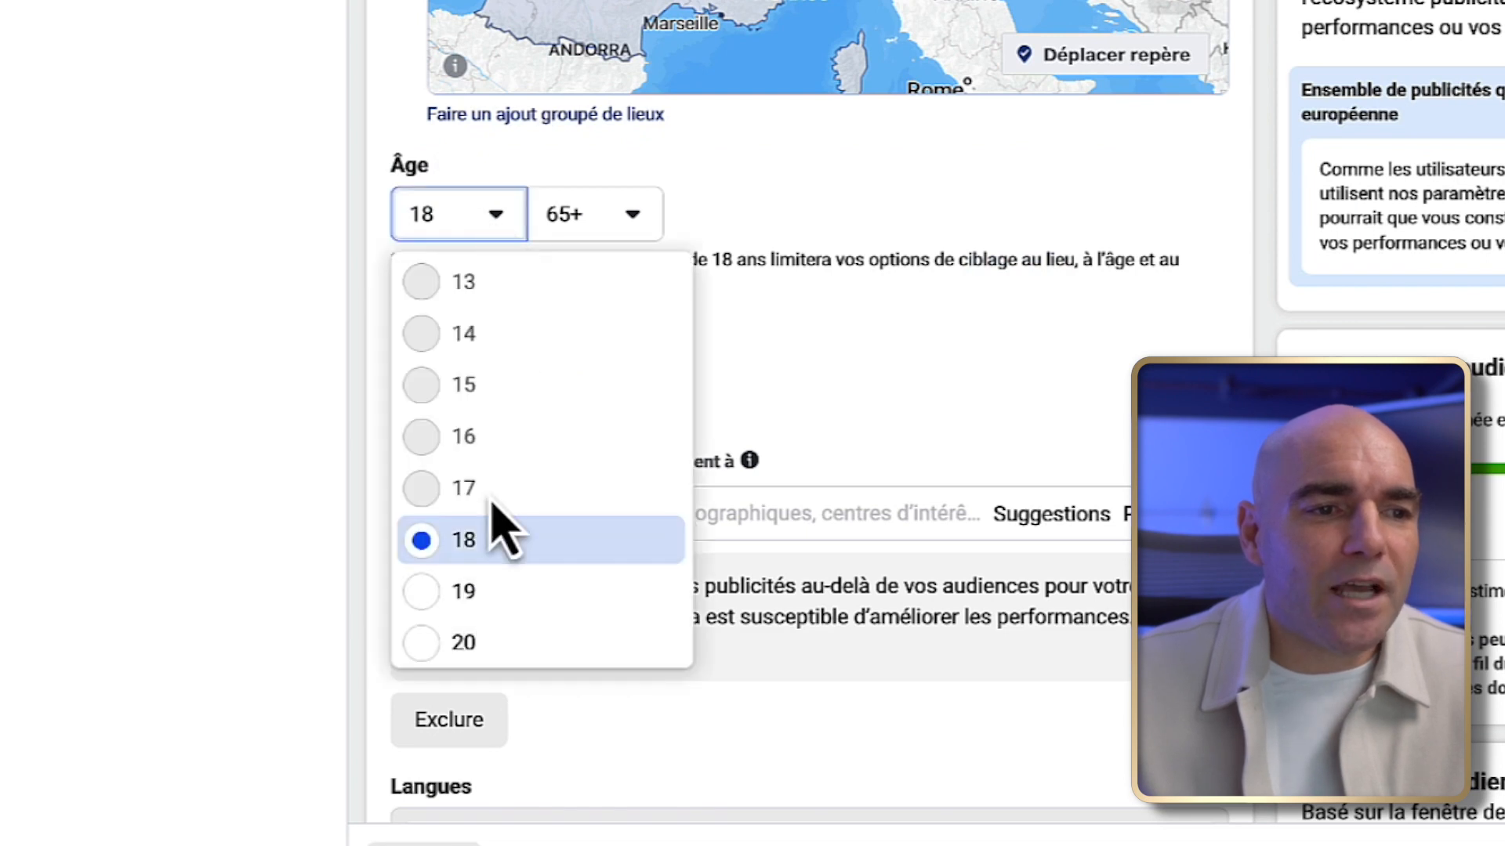
{"action": "scroll", "coordinate": [501, 541], "scroll_direction": "down", "scroll_amount": 1}
{"action": "left_click", "coordinate": [439, 600]}
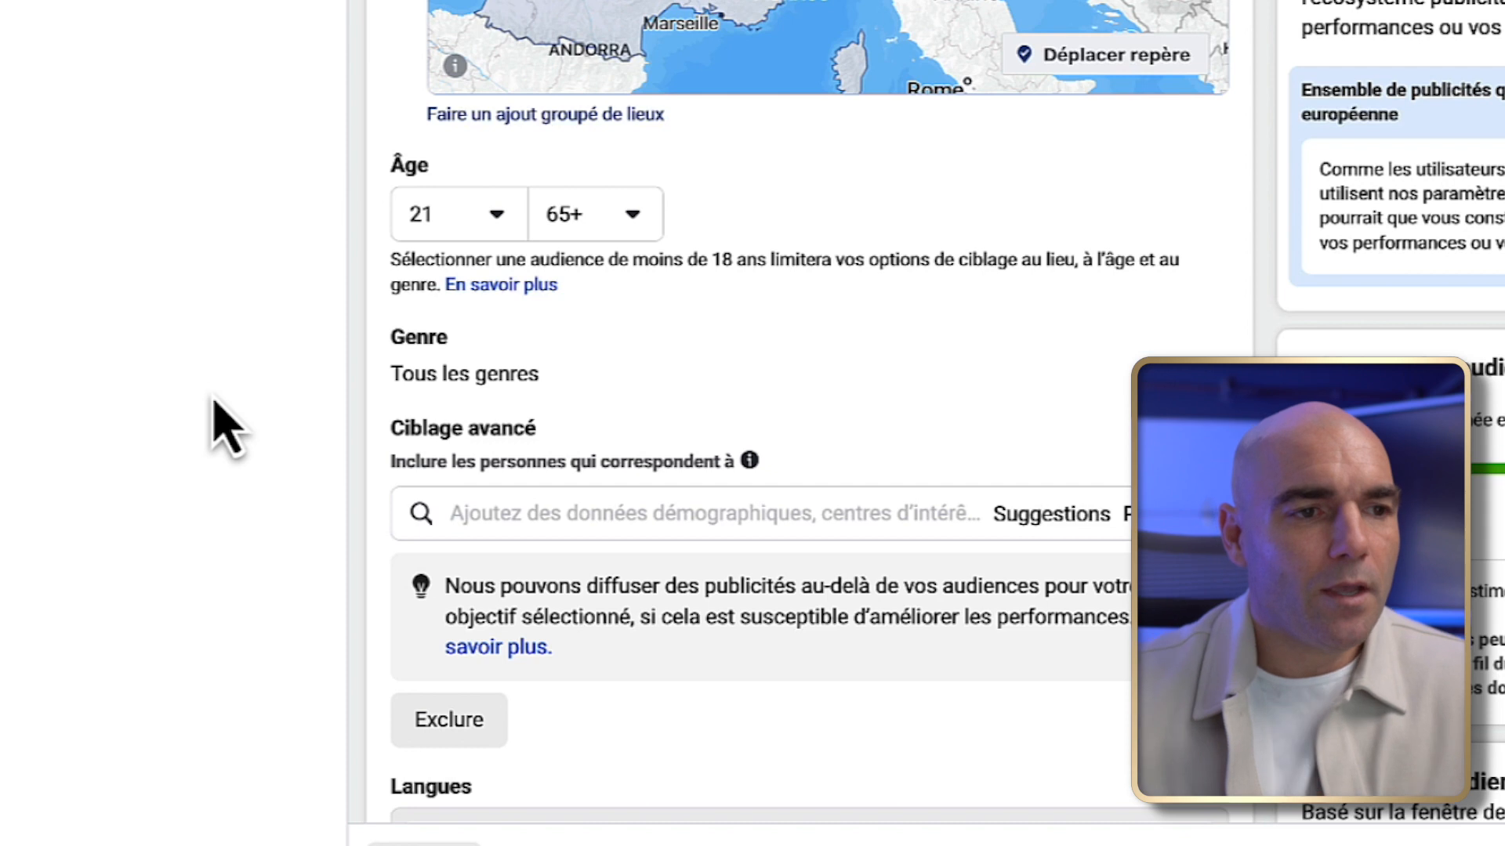
- Set the audience's gender to Femmes
{"action": "mouse_move", "coordinate": [439, 369]}
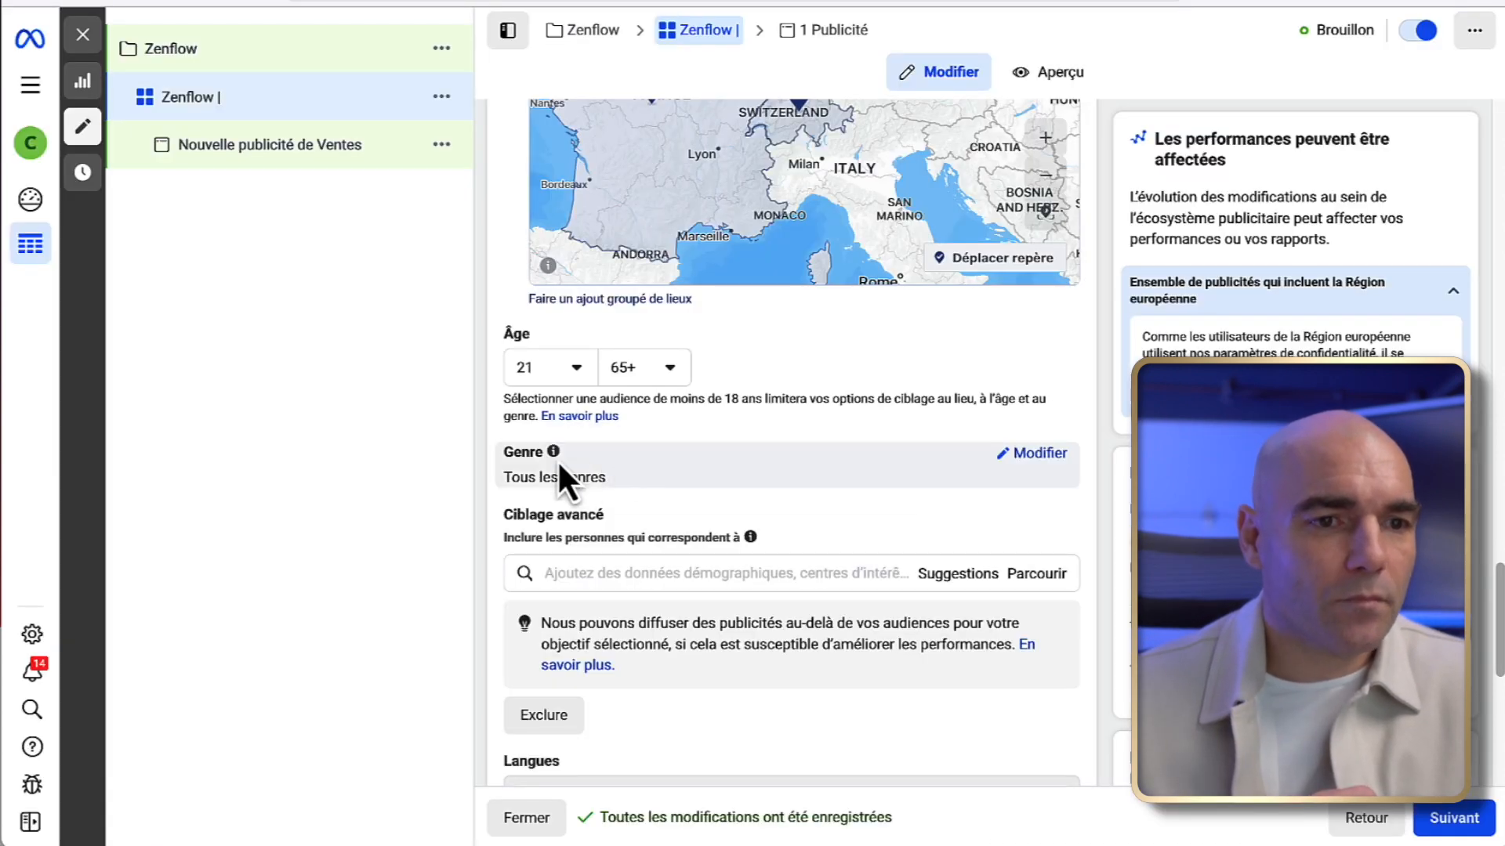
{"action": "left_click", "coordinate": [1040, 456]}
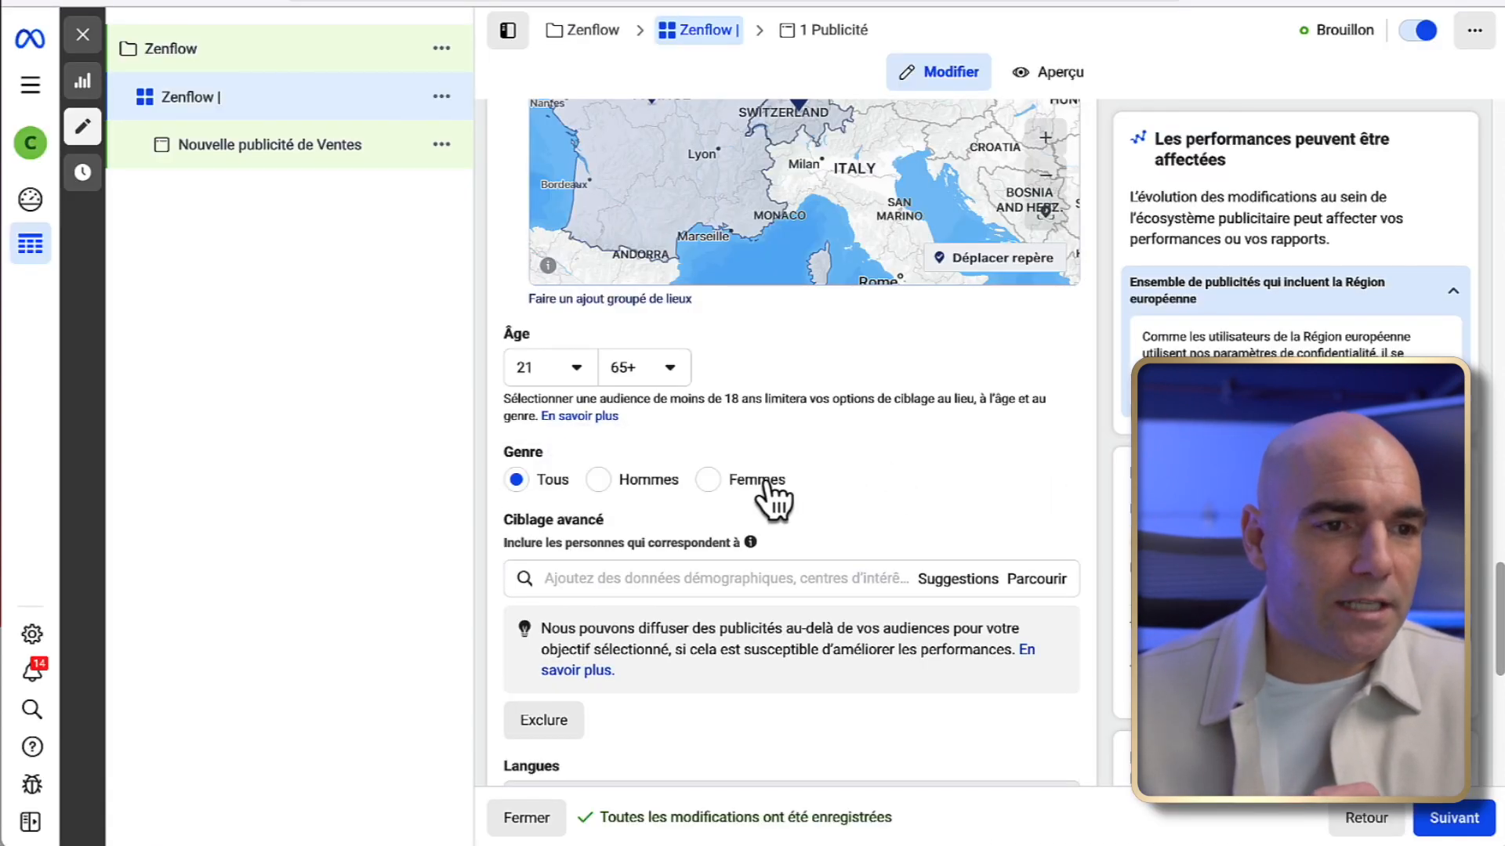
{"action": "left_click", "coordinate": [708, 479]}
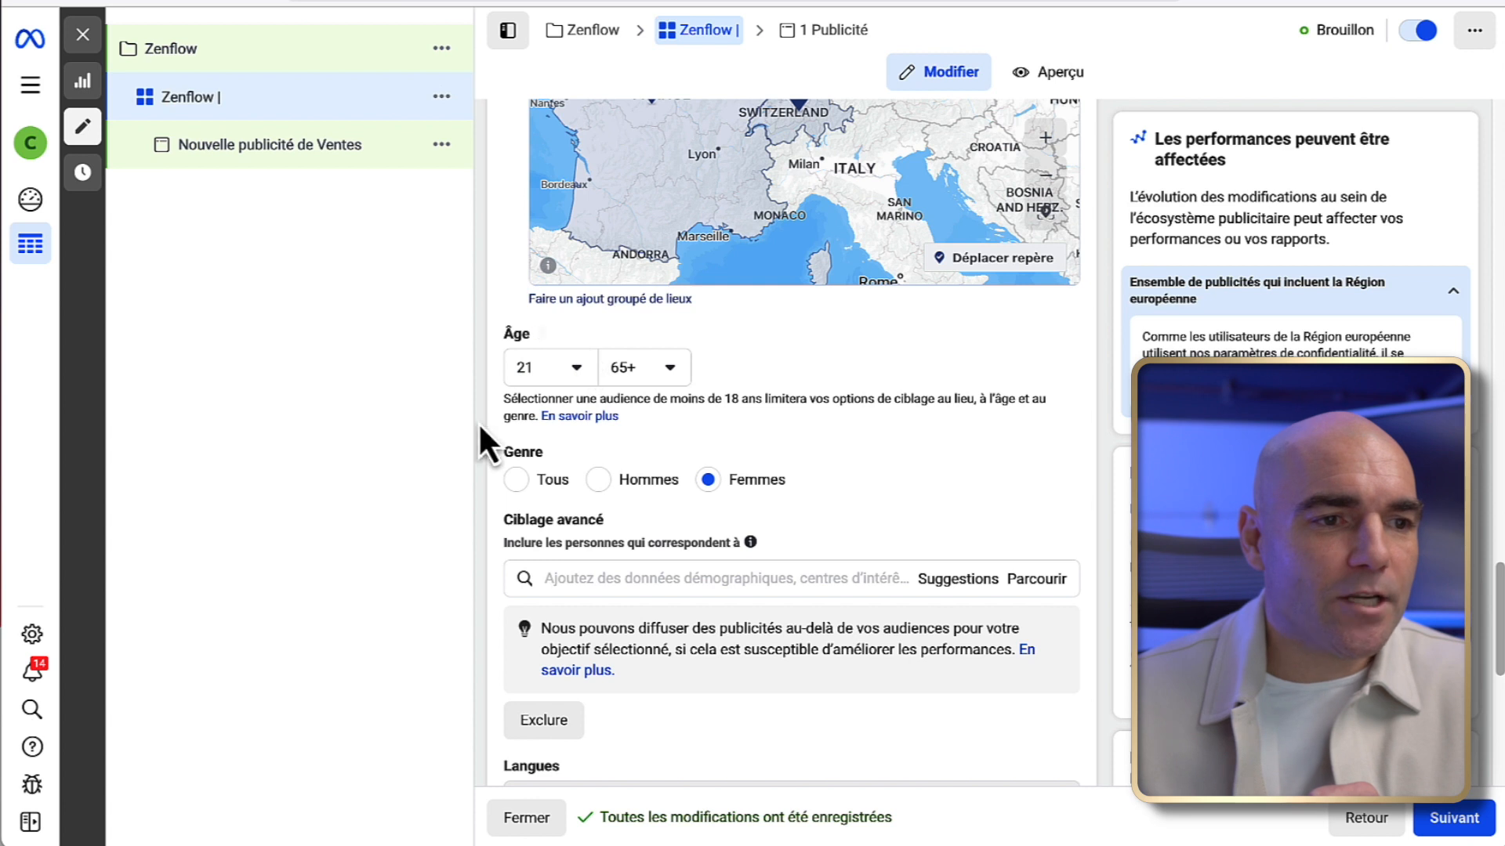
{"action": "scroll", "coordinate": [862, 462], "scroll_direction": "down", "scroll_amount": 1}
{"action": "scroll", "coordinate": [860, 451], "scroll_direction": "down", "scroll_amount": 1}
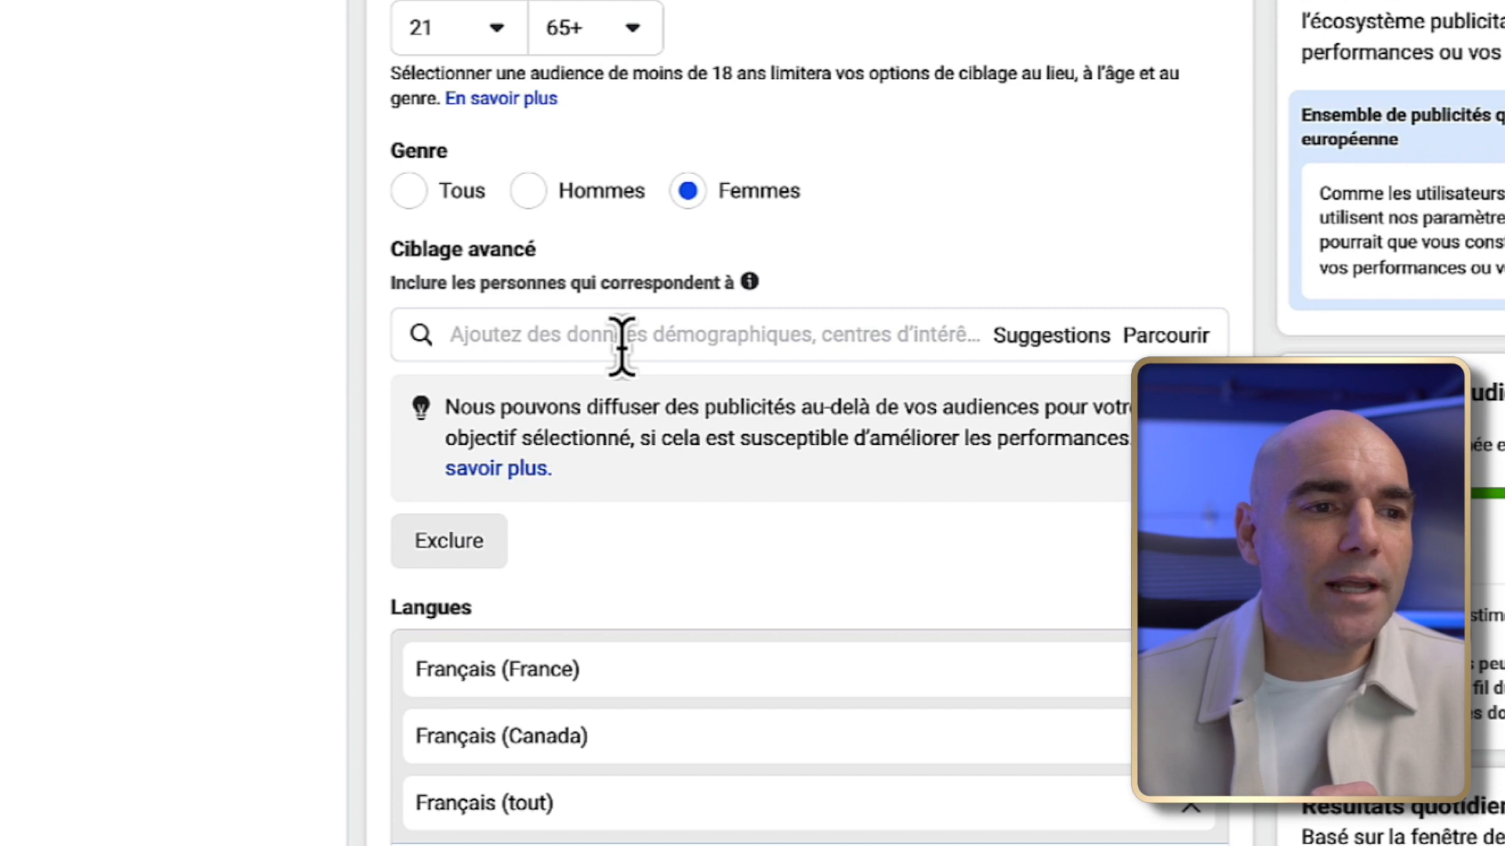
- Show the advanced targeting's exclusion field and review the audience's locations, age, gender, detailed targeting and languages
{"action": "left_click", "coordinate": [627, 339]}
{"action": "scroll", "coordinate": [779, 352], "scroll_direction": "down", "scroll_amount": 1}
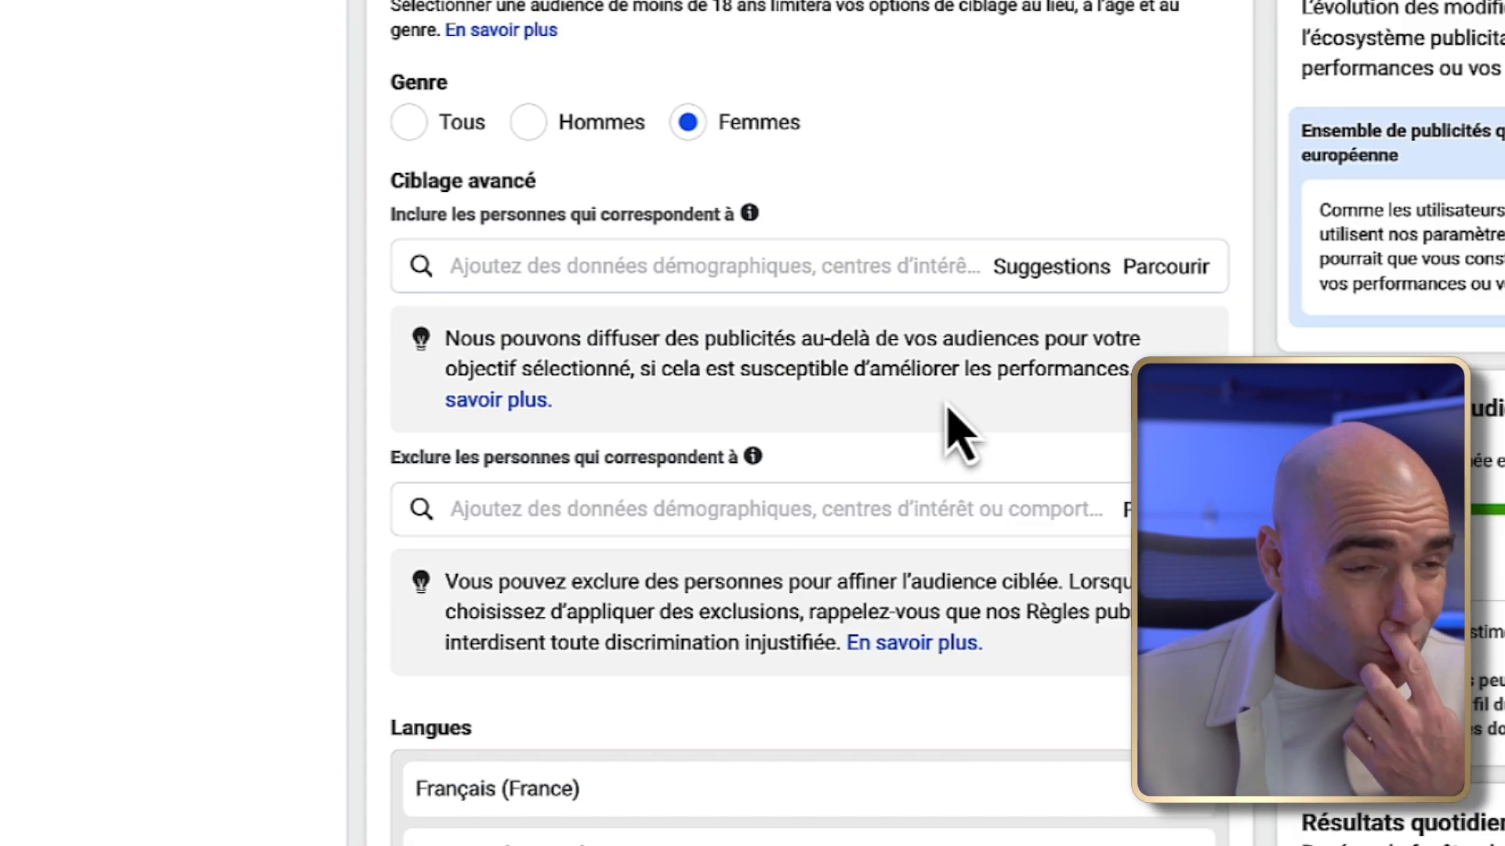
{"action": "scroll", "coordinate": [947, 430], "scroll_direction": "up", "scroll_amount": 7}
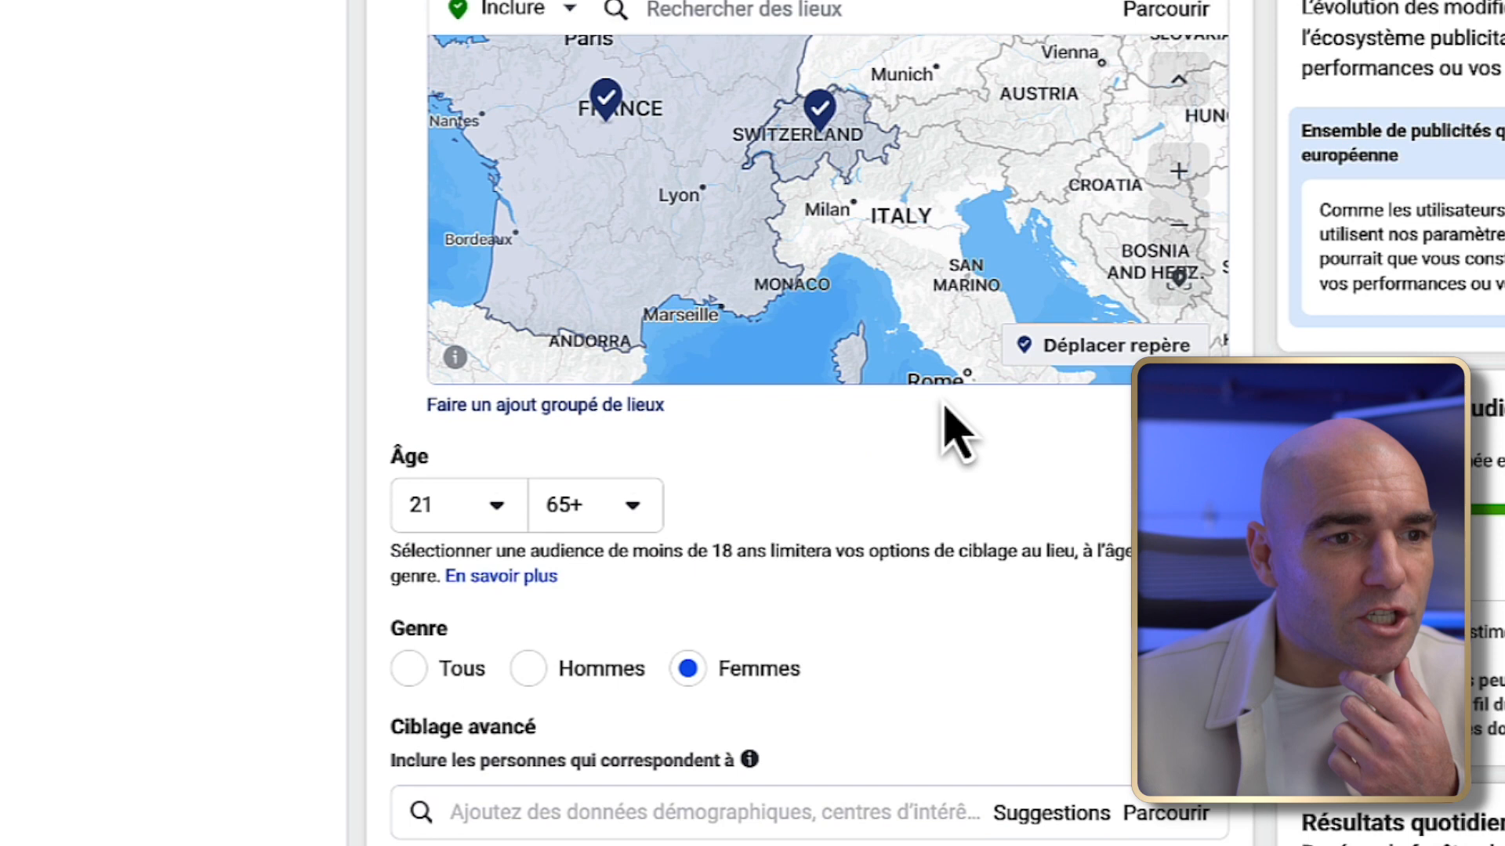
{"action": "scroll", "coordinate": [950, 432], "scroll_direction": "up", "scroll_amount": 4}
{"action": "scroll", "coordinate": [1030, 580], "scroll_direction": "up", "scroll_amount": 4}
{"action": "scroll", "coordinate": [1025, 559], "scroll_direction": "up", "scroll_amount": 5}
{"action": "scroll", "coordinate": [1152, 564], "scroll_direction": "down", "scroll_amount": 12}
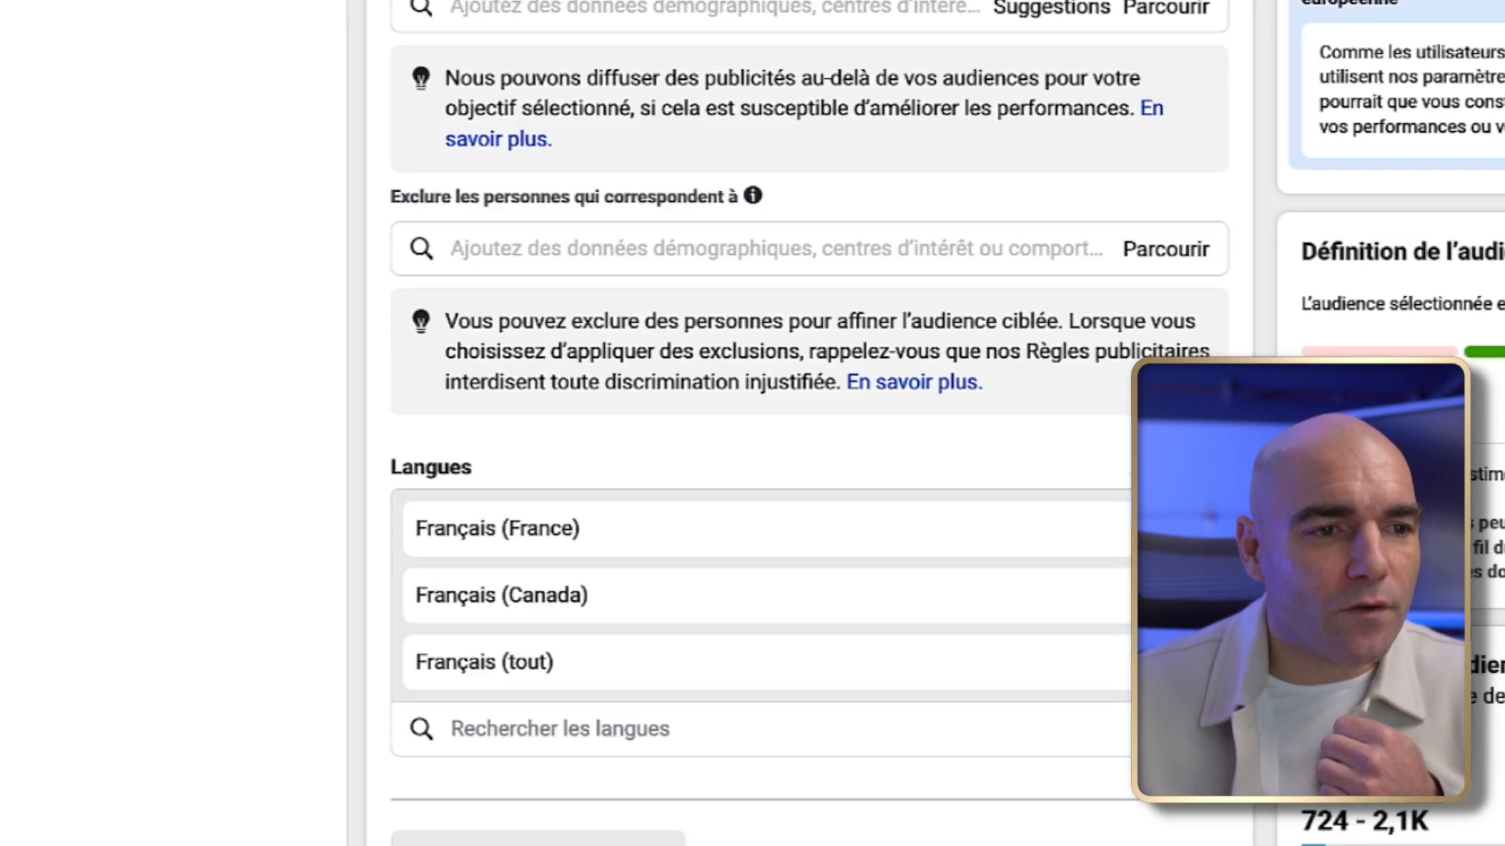
{"action": "scroll", "coordinate": [799, 369], "scroll_direction": "down", "scroll_amount": 2}
{"action": "scroll", "coordinate": [722, 353], "scroll_direction": "up", "scroll_amount": 4}
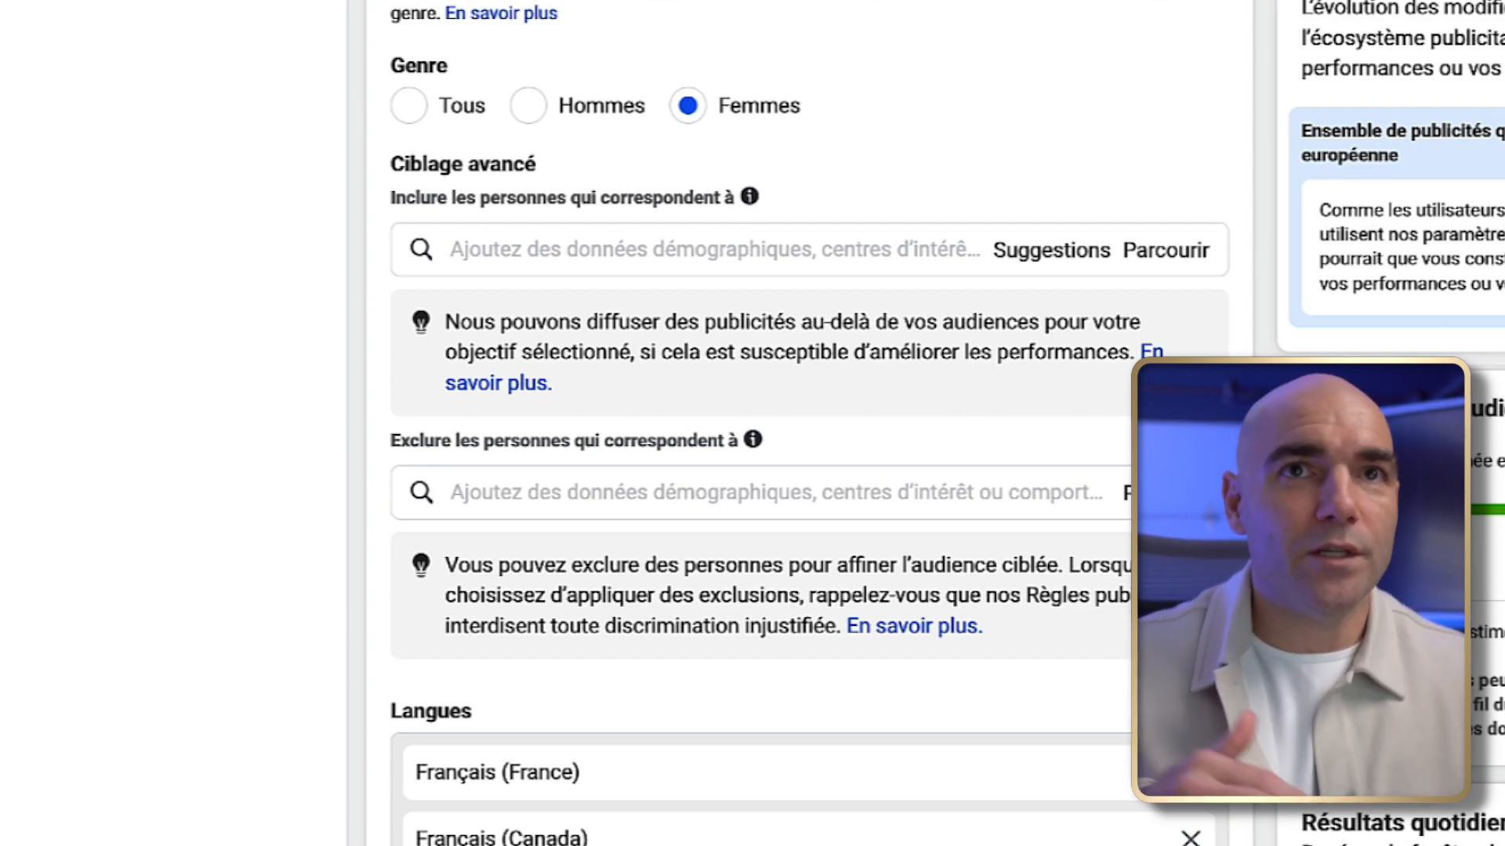
{"action": "left_click", "coordinate": [591, 251]}
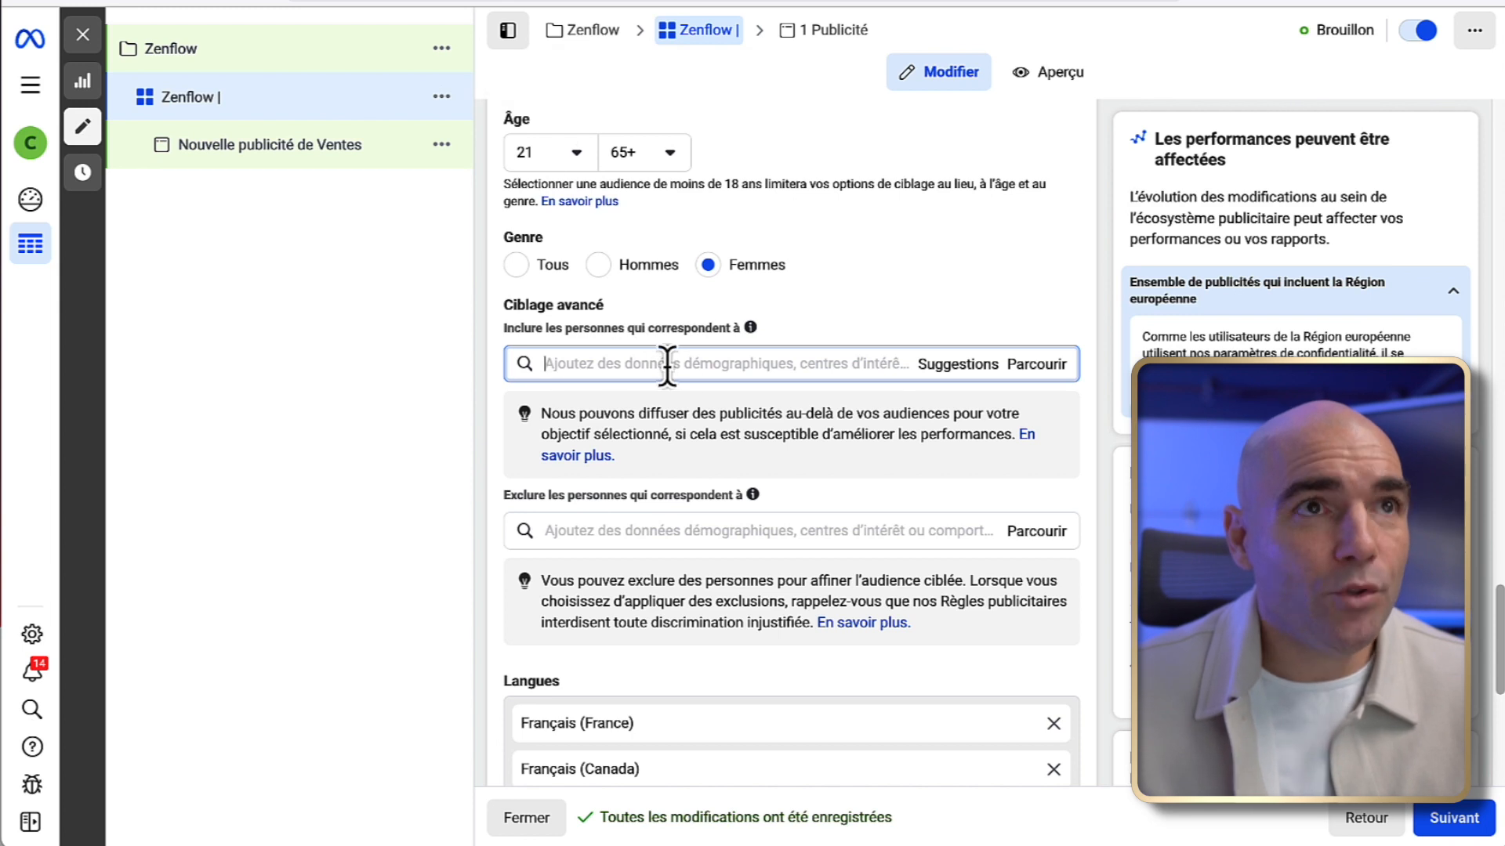
- Switch to the Aptiva store's product page and examine the Zenflow incense burner's photos and description
{"action": "left_click", "coordinate": [845, 2]}
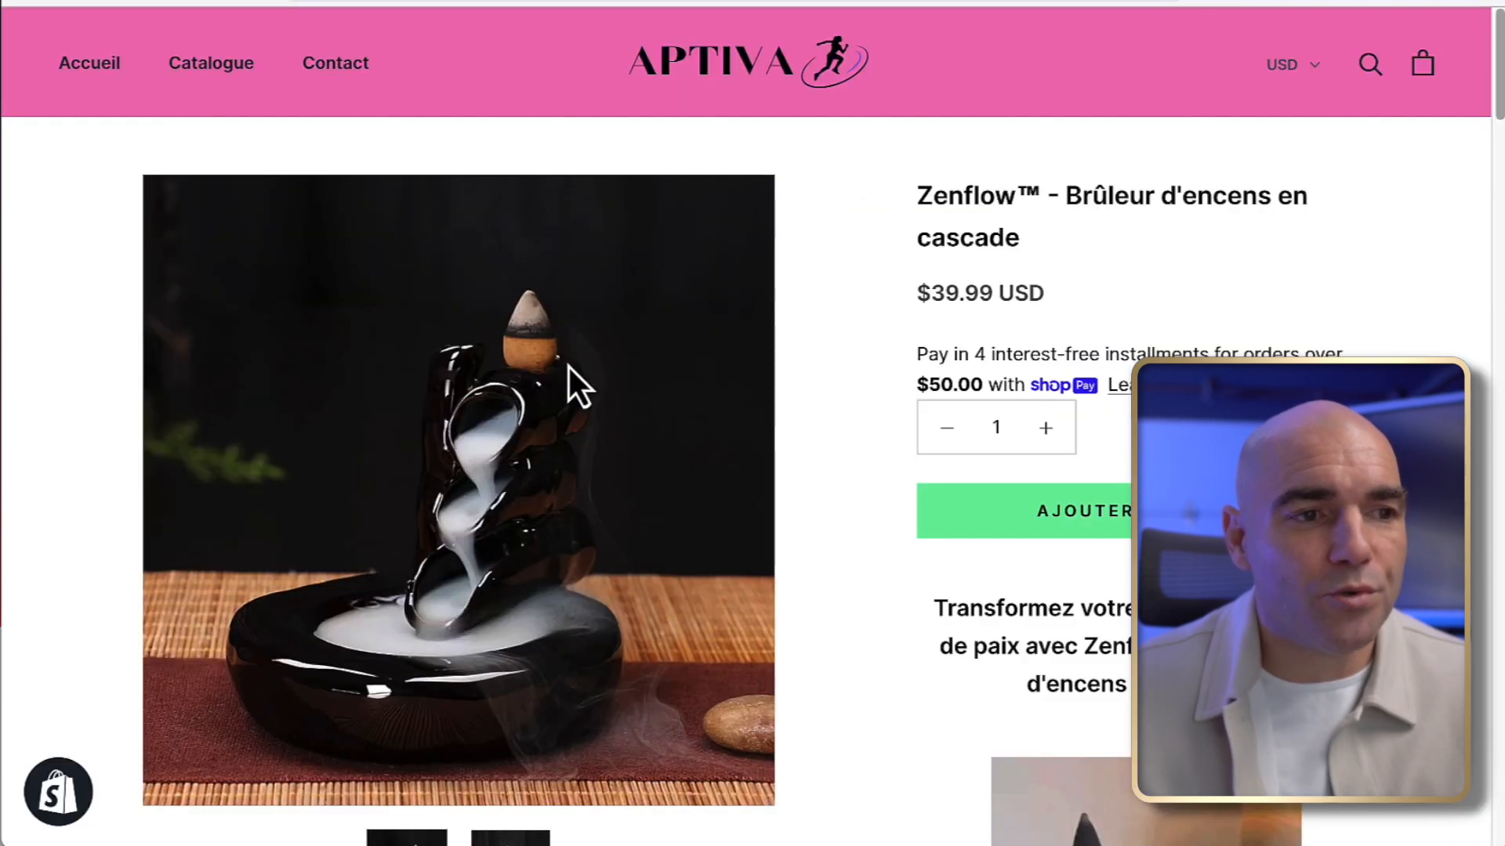
{"action": "scroll", "coordinate": [604, 473], "scroll_direction": "down", "scroll_amount": 2}
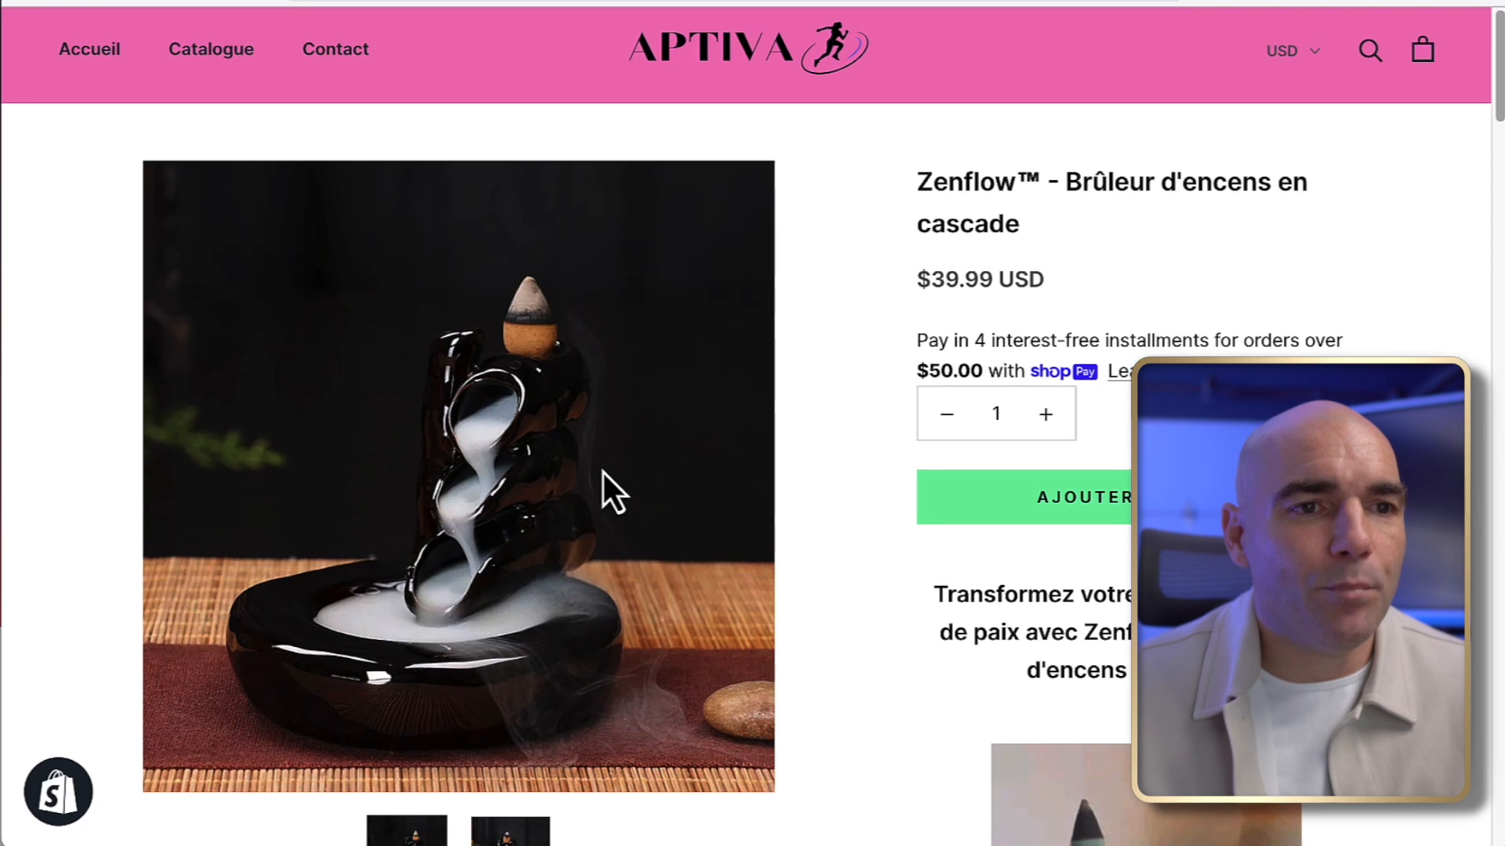
{"action": "scroll", "coordinate": [732, 399], "scroll_direction": "up", "scroll_amount": 1}
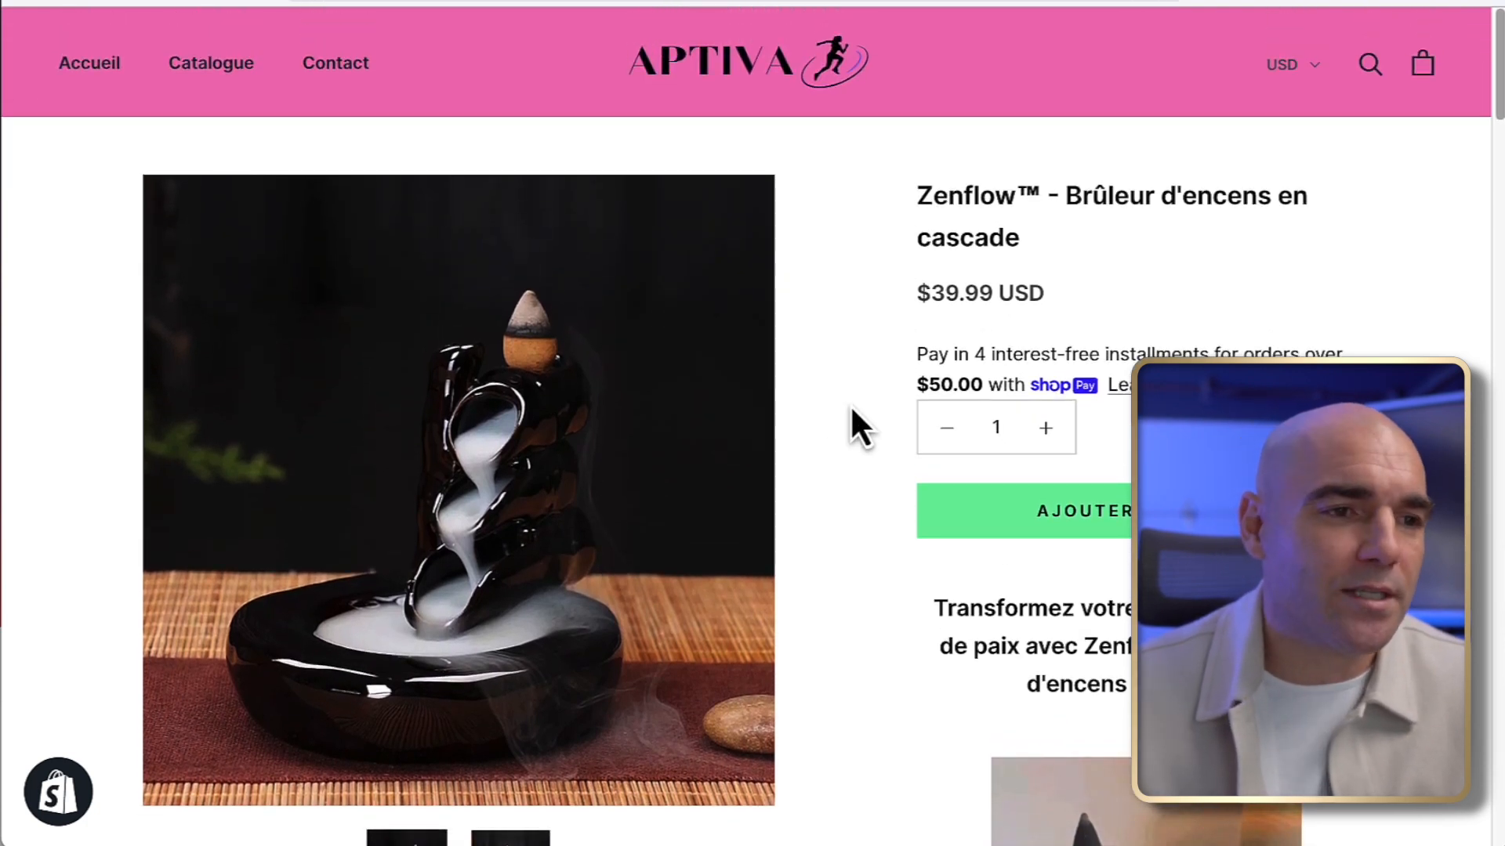
{"action": "scroll", "coordinate": [851, 407], "scroll_direction": "down", "scroll_amount": 1}
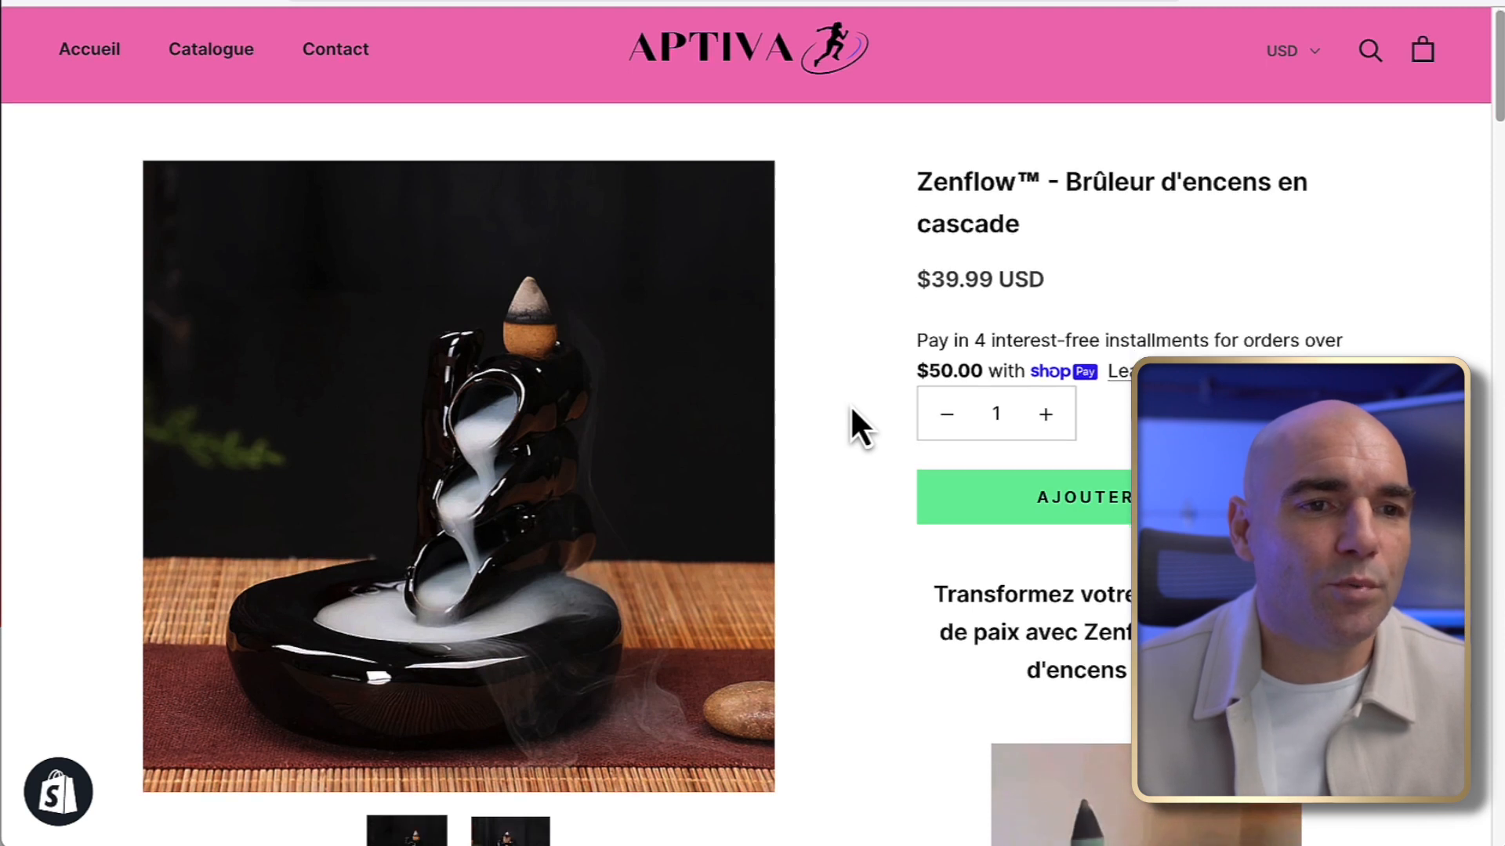
{"action": "scroll", "coordinate": [851, 409], "scroll_direction": "down", "scroll_amount": 1}
{"action": "scroll", "coordinate": [852, 409], "scroll_direction": "down", "scroll_amount": 1}
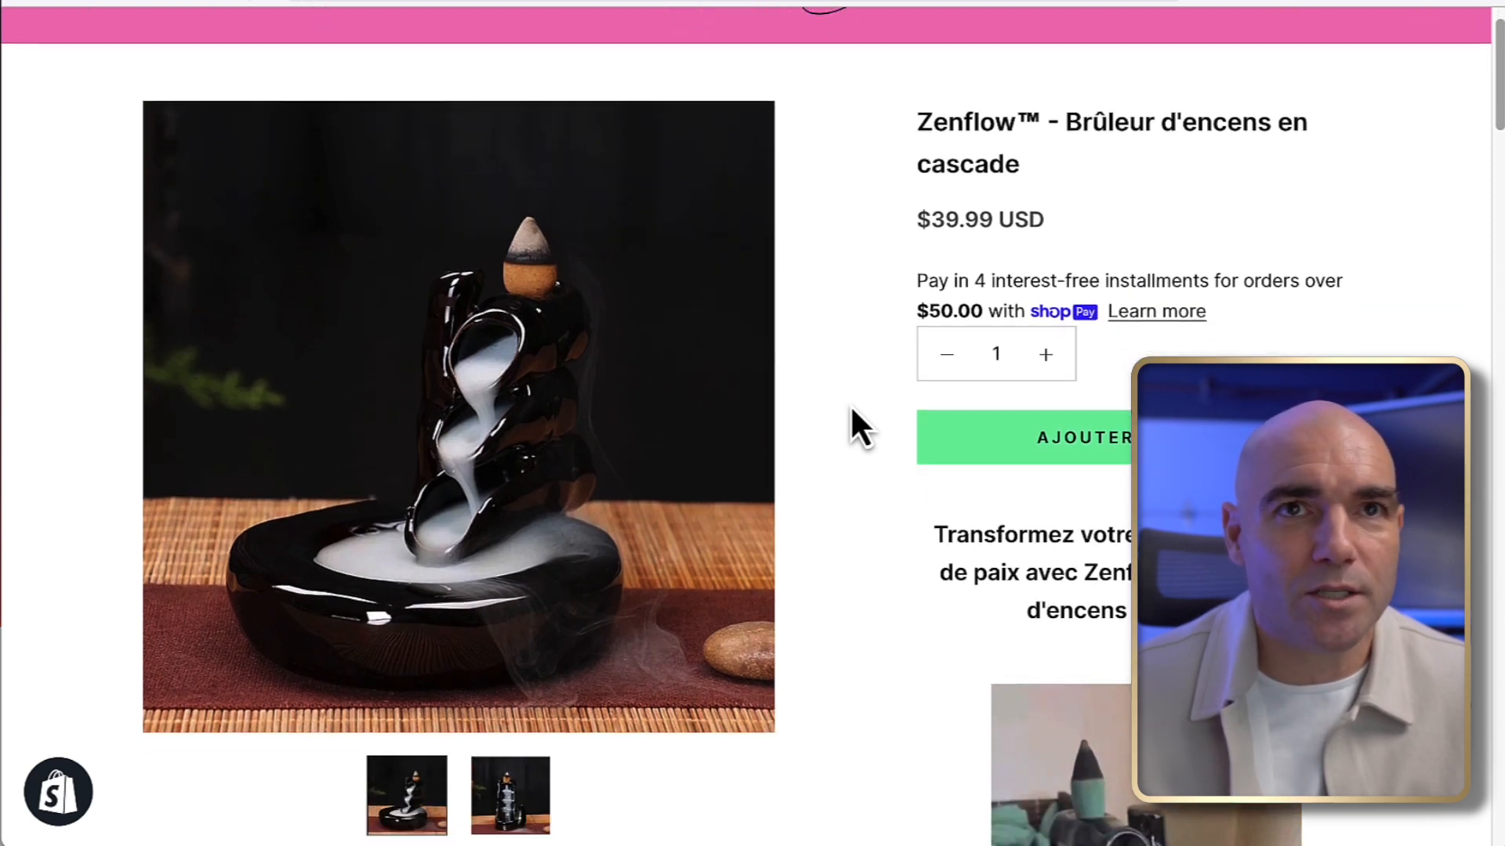
{"action": "scroll", "coordinate": [851, 409], "scroll_direction": "up", "scroll_amount": 1}
{"action": "scroll", "coordinate": [851, 410], "scroll_direction": "up", "scroll_amount": 1}
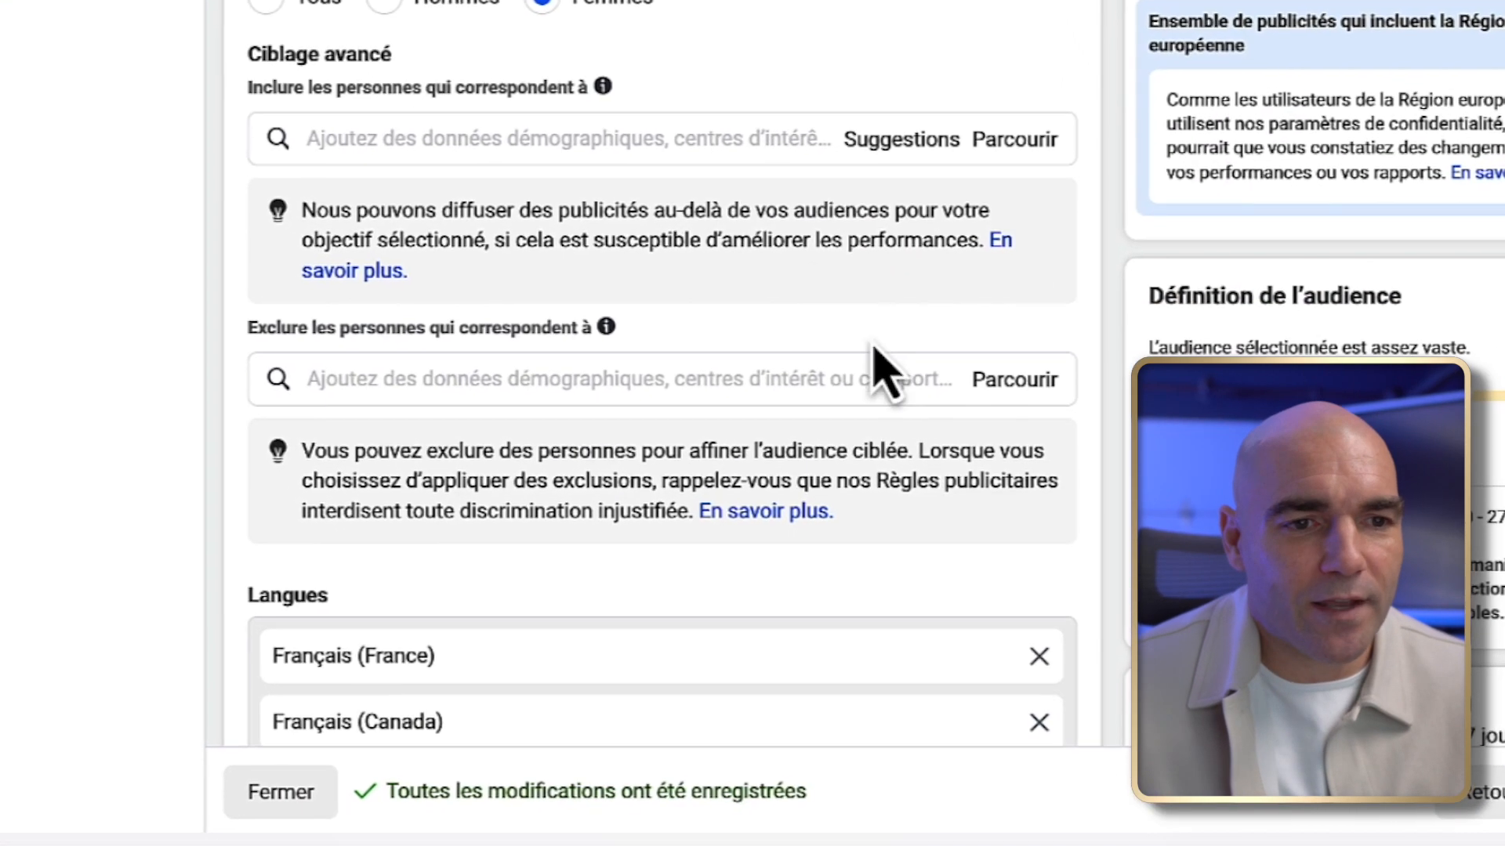
- Return to the ad set and browse the interest categories available for exclusion, including those under Fitness and wellness (fitness)
{"action": "left_click", "coordinate": [1011, 377]}
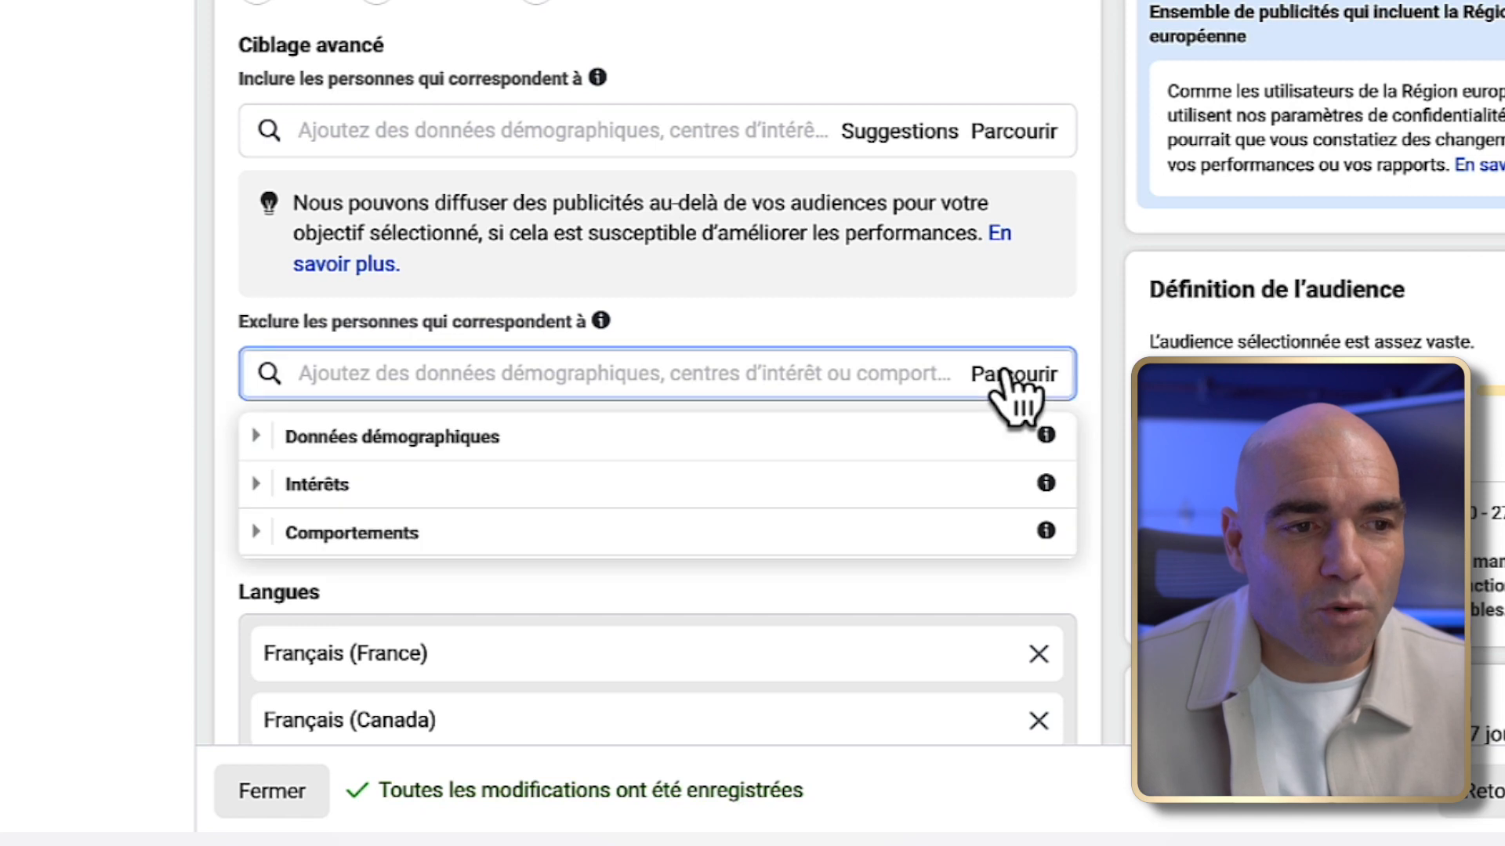
{"action": "left_click", "coordinate": [257, 484]}
{"action": "scroll", "coordinate": [396, 486], "scroll_direction": "down", "scroll_amount": 5}
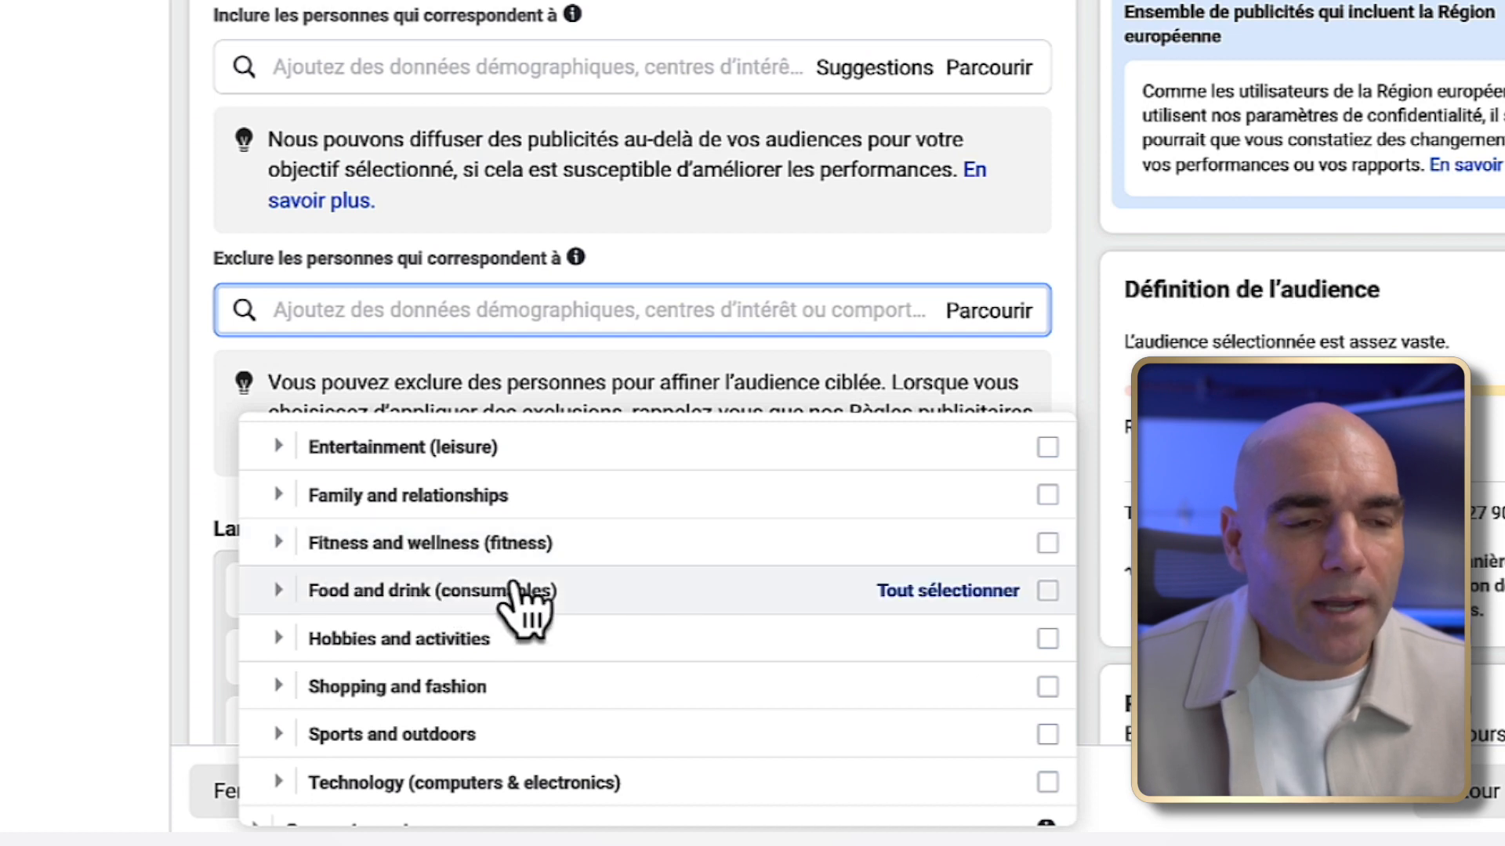
{"action": "scroll", "coordinate": [521, 608], "scroll_direction": "up", "scroll_amount": 1}
{"action": "scroll", "coordinate": [514, 584], "scroll_direction": "up", "scroll_amount": 2}
{"action": "scroll", "coordinate": [513, 584], "scroll_direction": "down", "scroll_amount": 3}
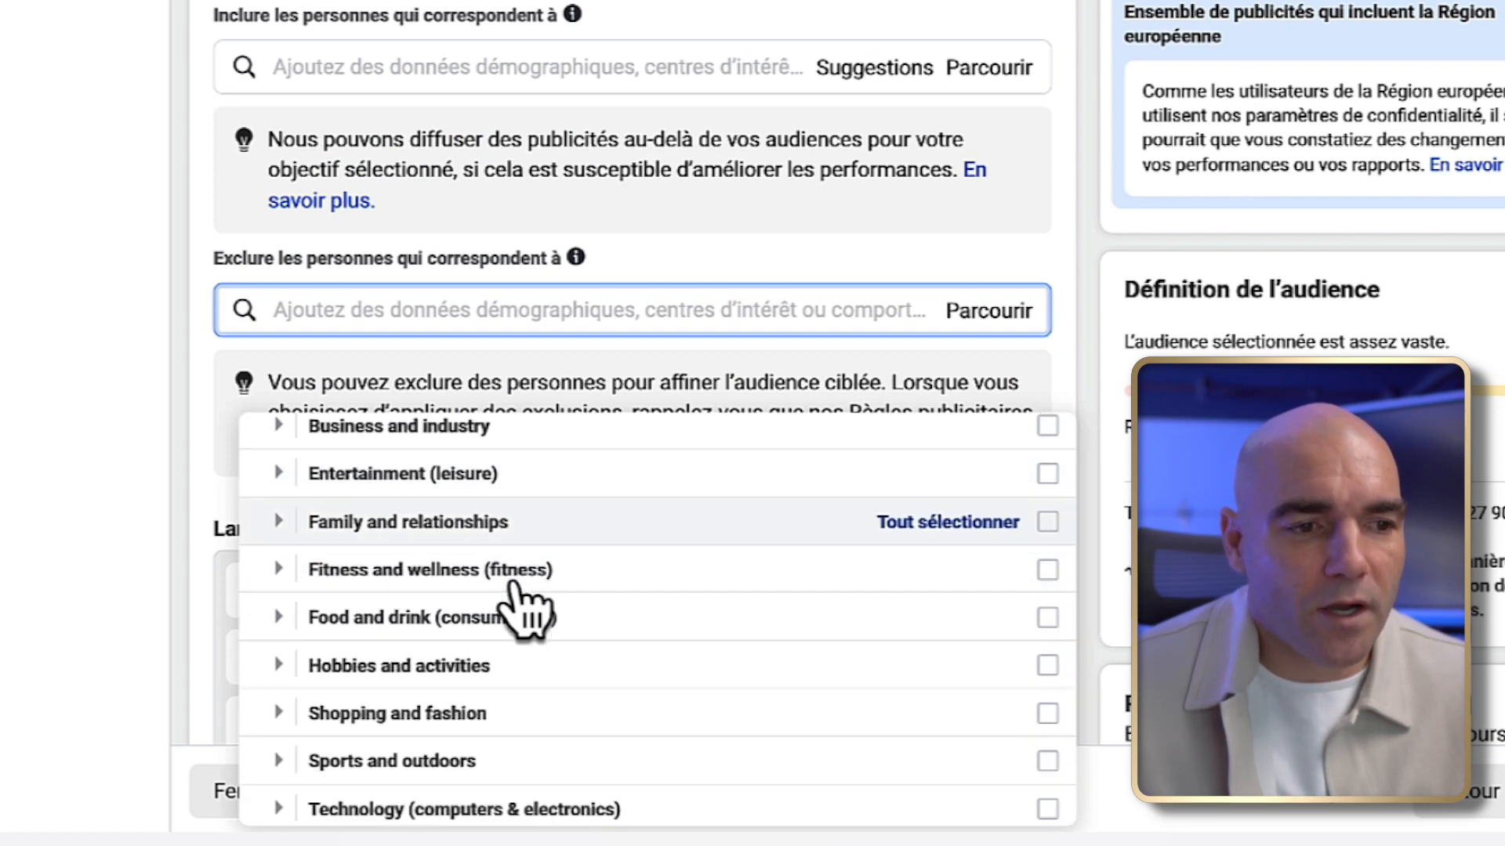
{"action": "left_click", "coordinate": [278, 525]}
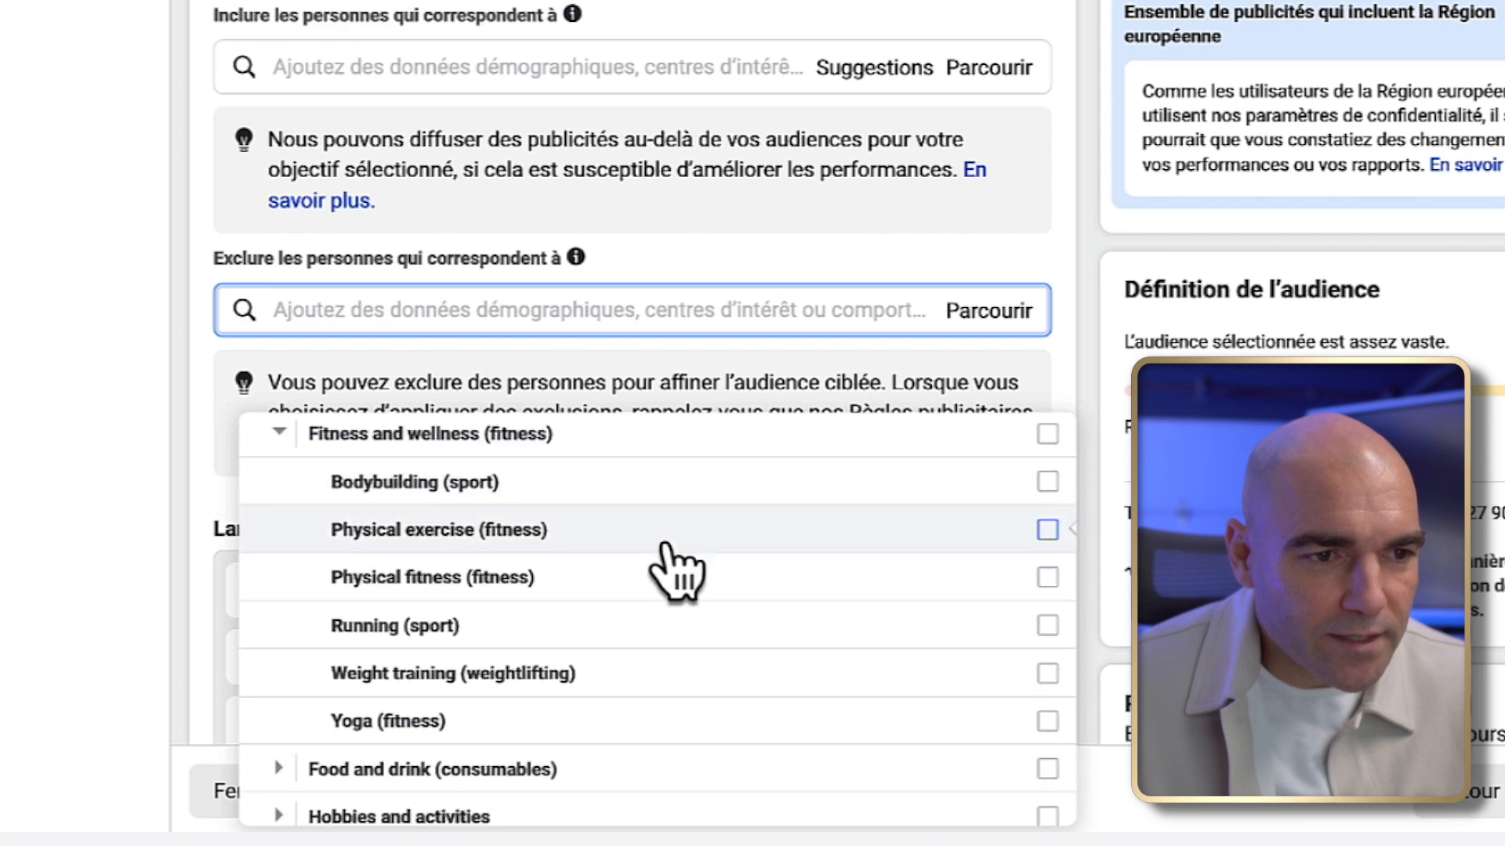
{"action": "scroll", "coordinate": [666, 552], "scroll_direction": "down", "scroll_amount": 2}
{"action": "scroll", "coordinate": [549, 548], "scroll_direction": "up", "scroll_amount": 2}
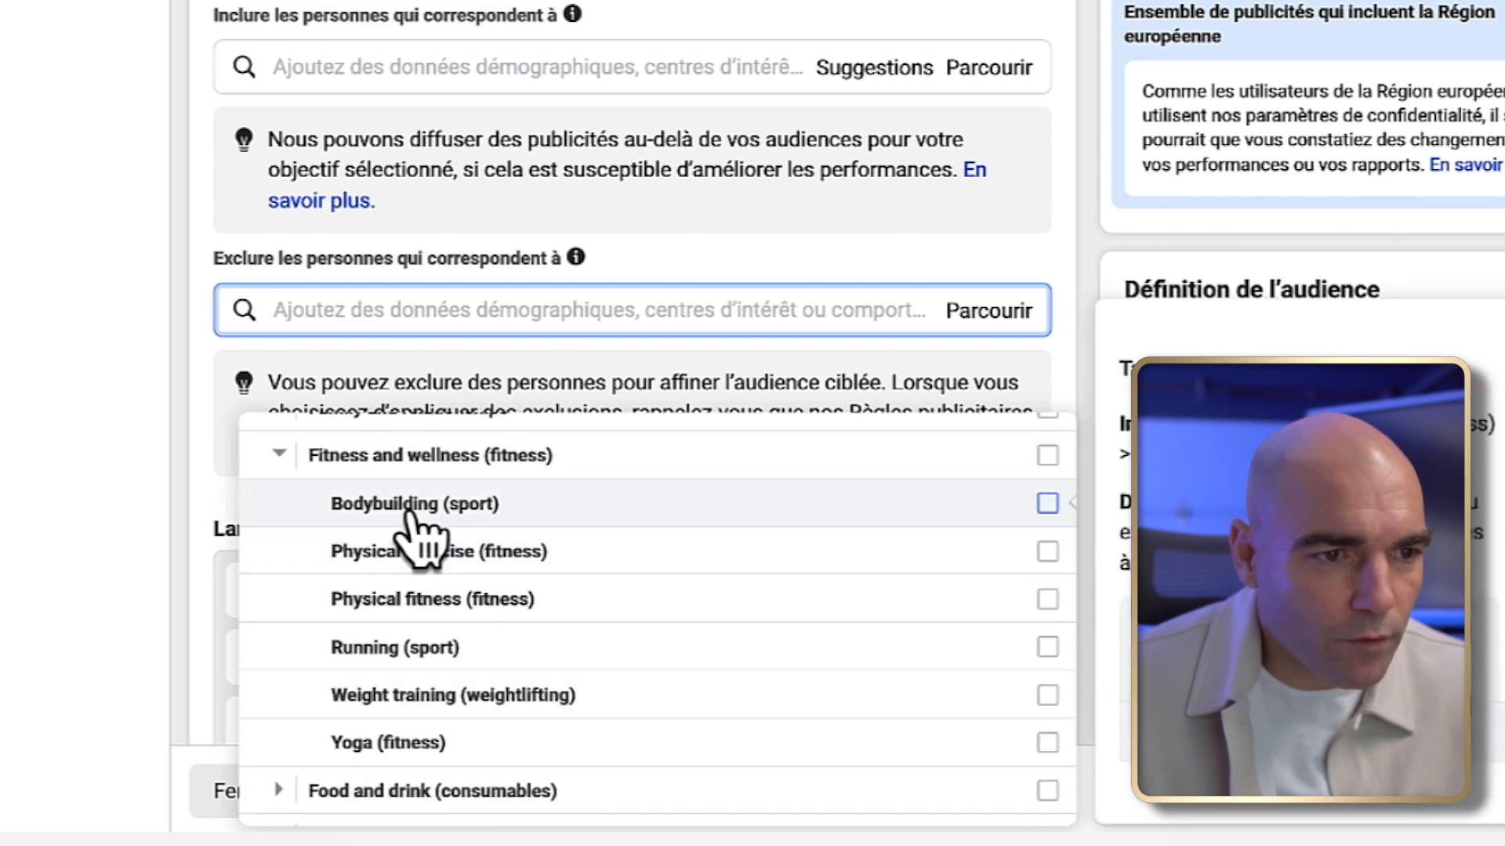
{"action": "left_click", "coordinate": [274, 453]}
{"action": "scroll", "coordinate": [279, 485], "scroll_direction": "up", "scroll_amount": 2}
- Search the exclusions for "spa", exclude the interest Spas (personal care) and check the estimated audience size
{"action": "left_click", "coordinate": [426, 313]}
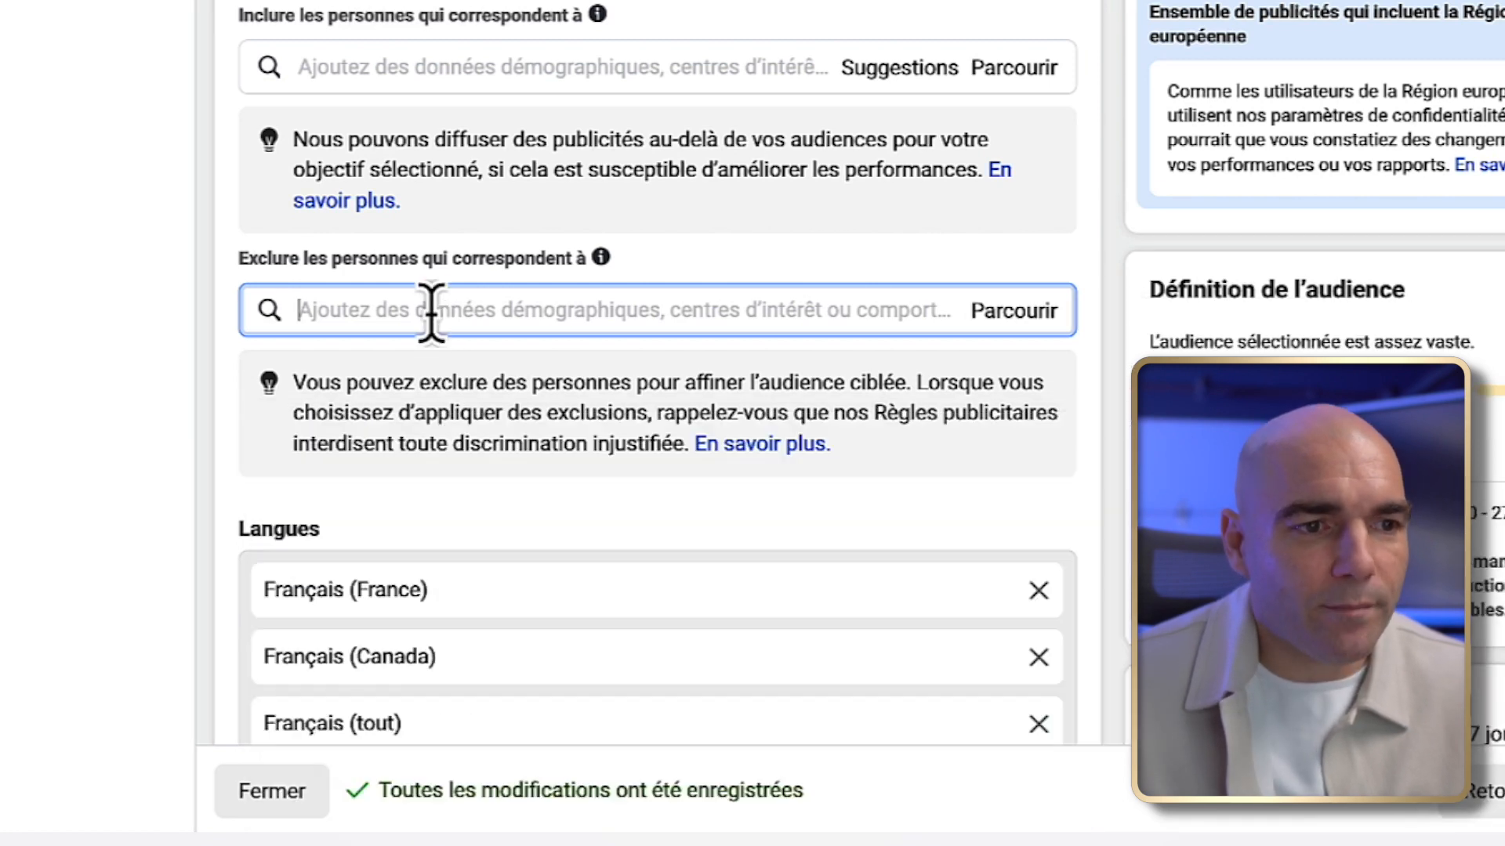
{"action": "type", "text": "spa"}
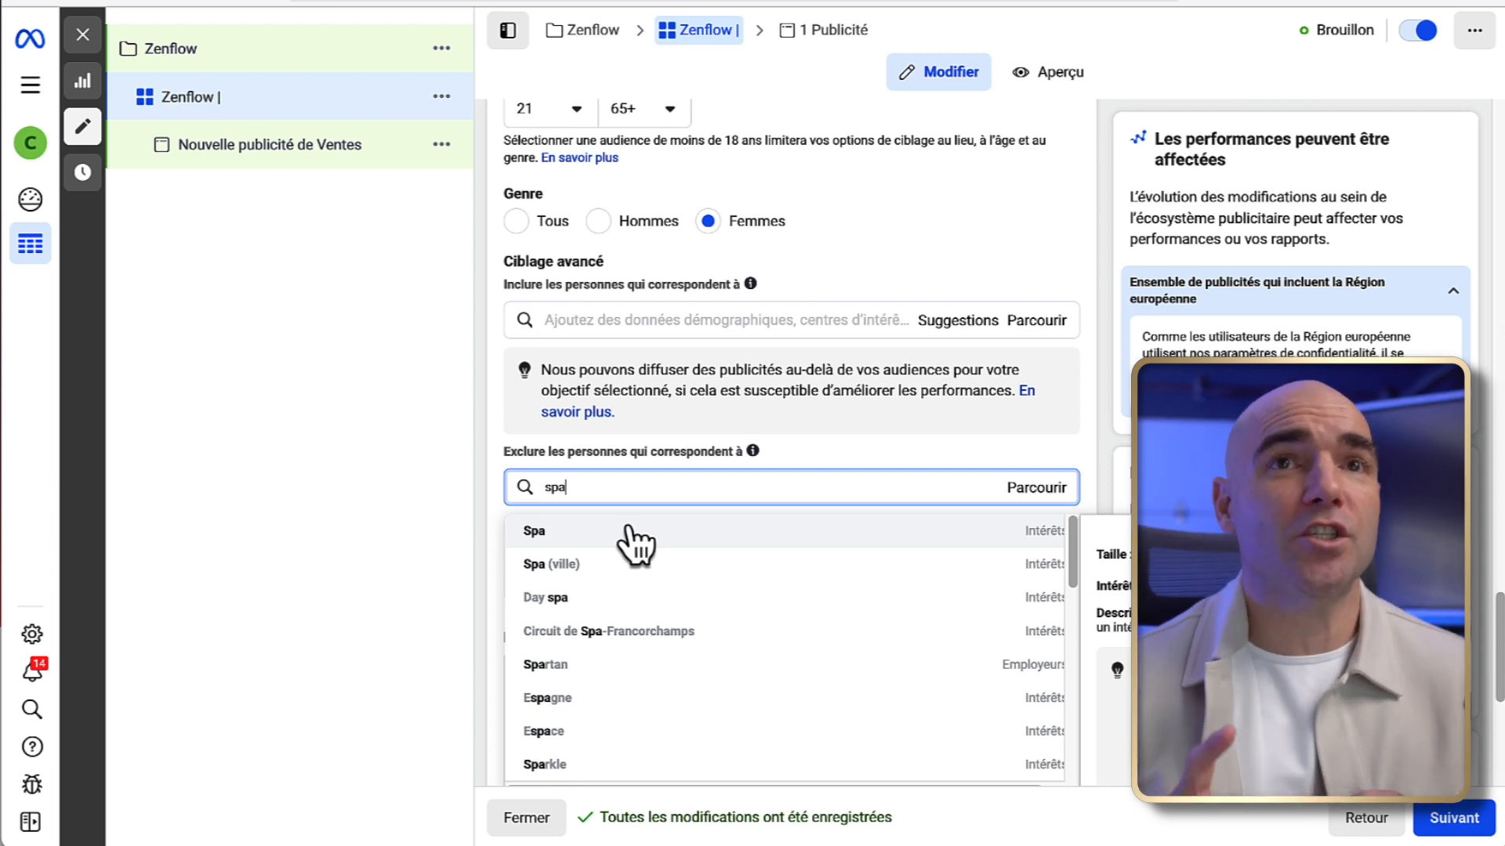
{"action": "left_click", "coordinate": [631, 533]}
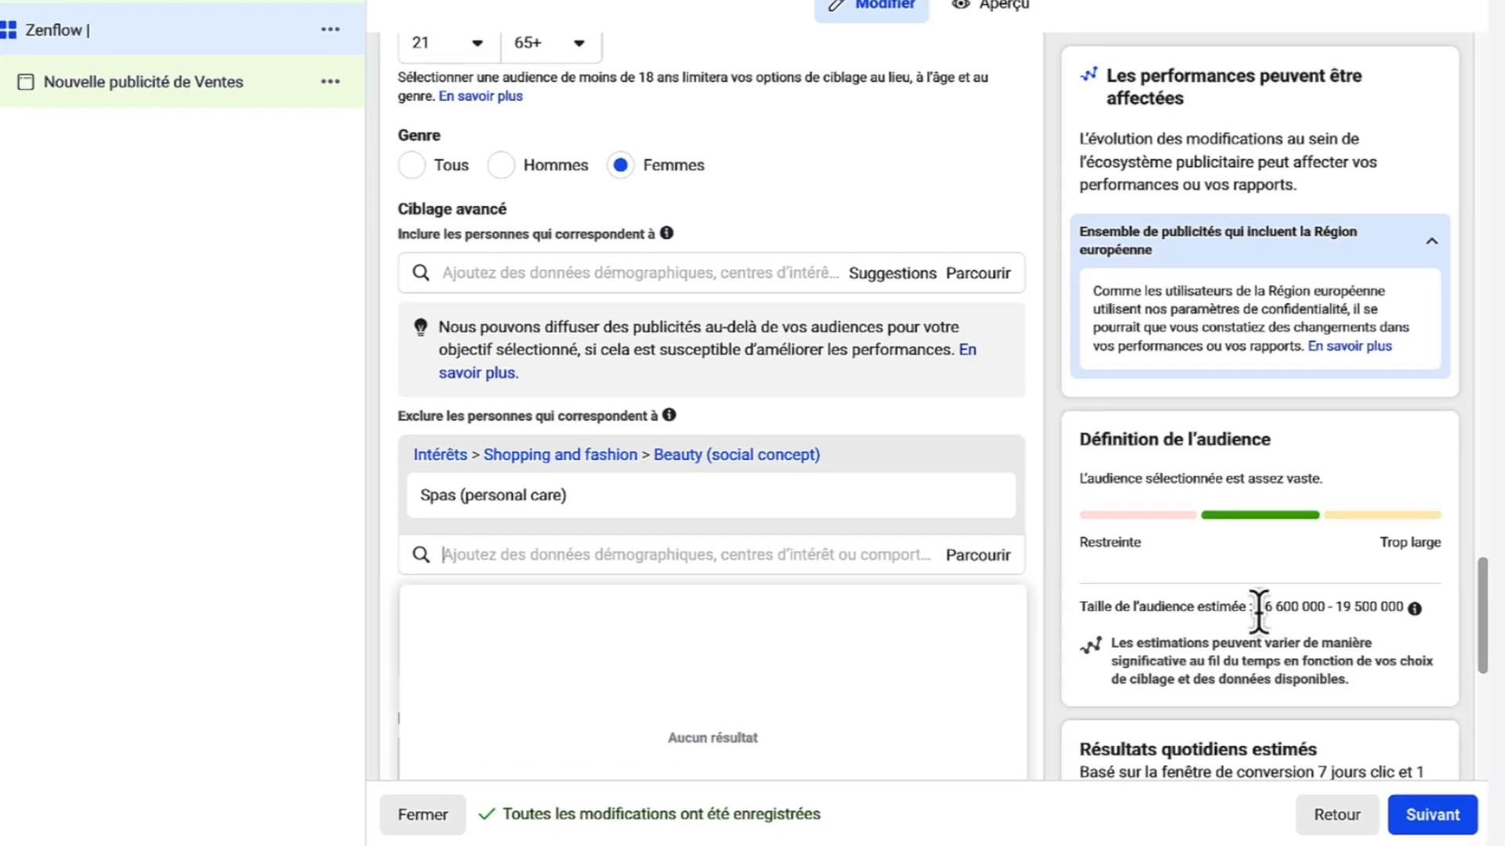
{"action": "left_click_drag", "start_coordinate": [1292, 627], "coordinate": [1434, 631]}
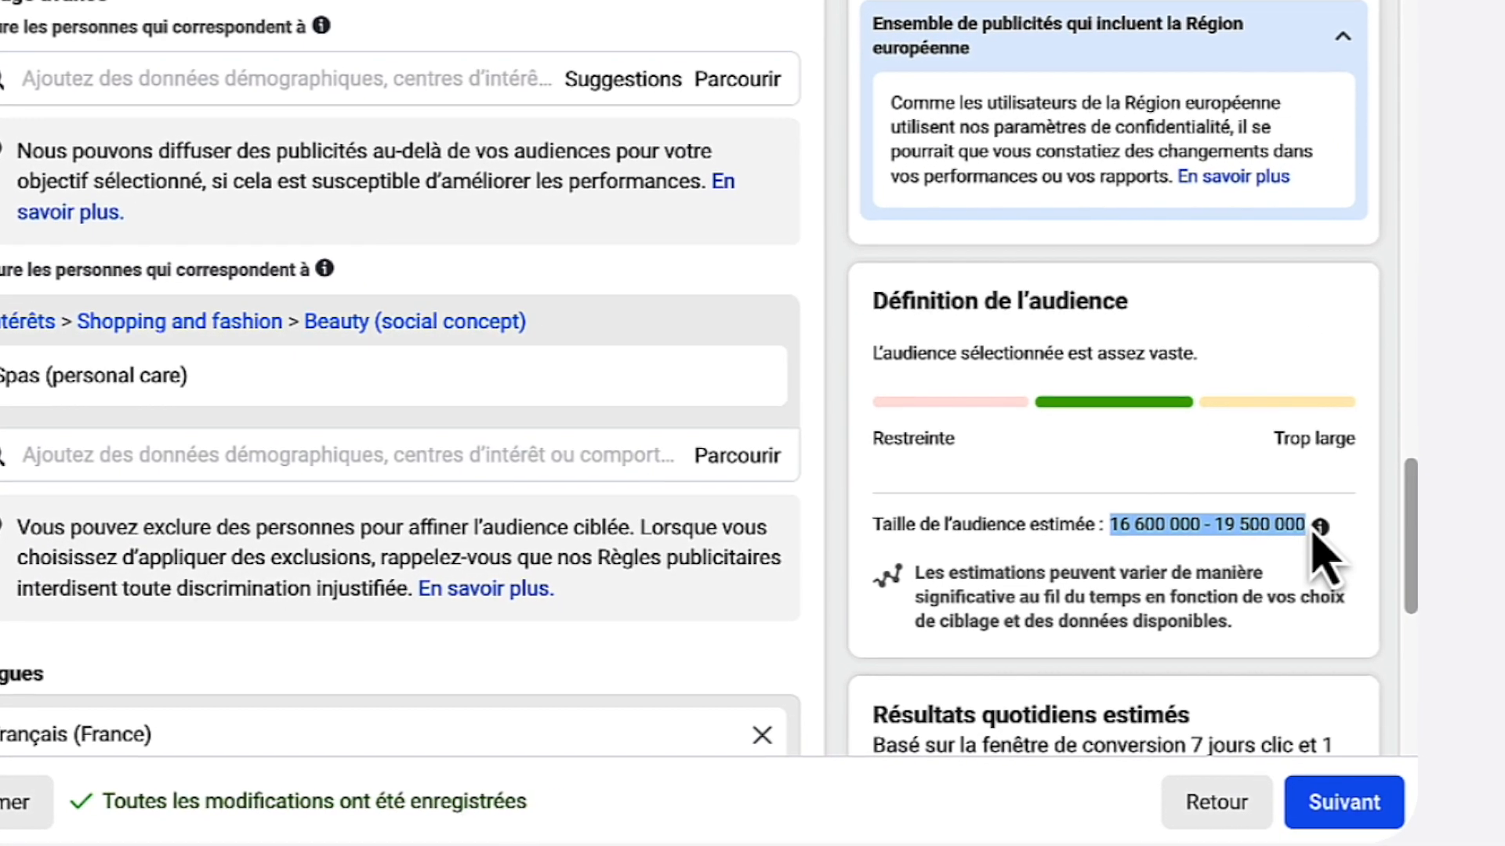
{"action": "left_click", "coordinate": [1320, 526]}
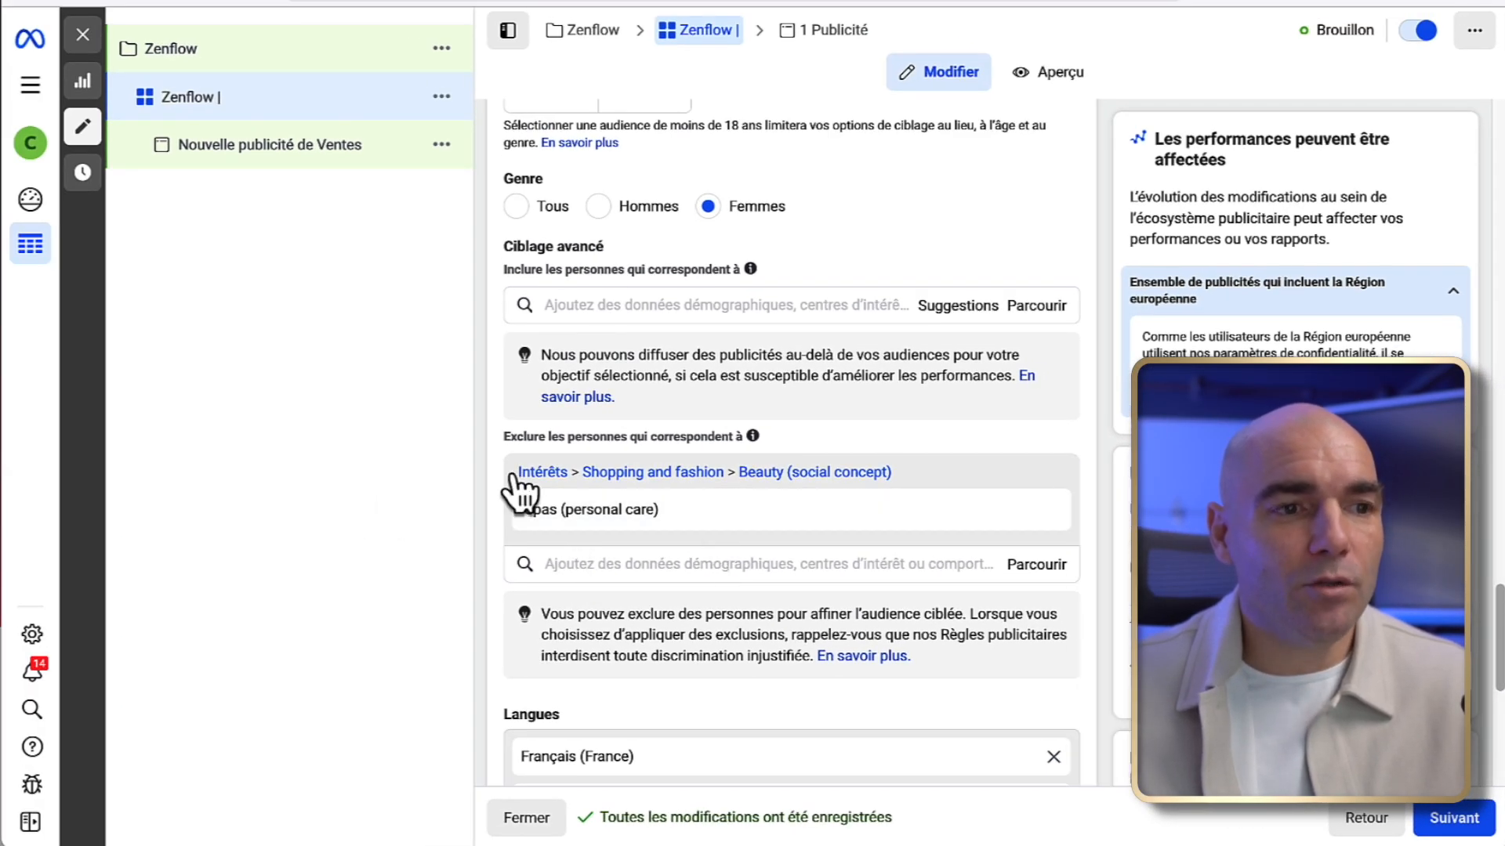
- Rename the ad set as "Zenflow | Spa | F 21+"
{"action": "scroll", "coordinate": [700, 519], "scroll_direction": "up", "scroll_amount": 8}
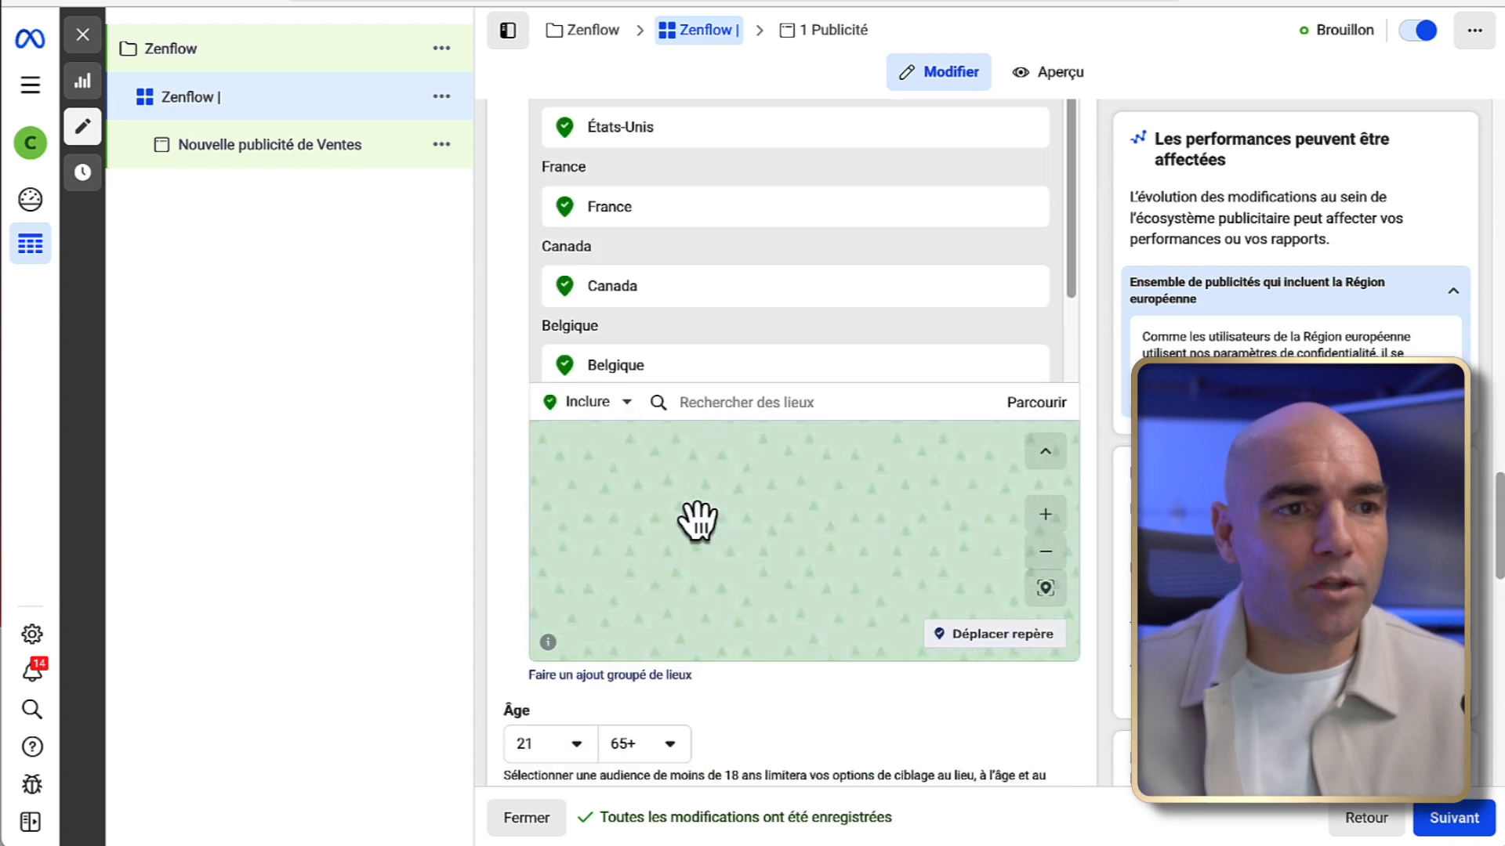
{"action": "scroll", "coordinate": [1158, 251], "scroll_direction": "up", "scroll_amount": 15}
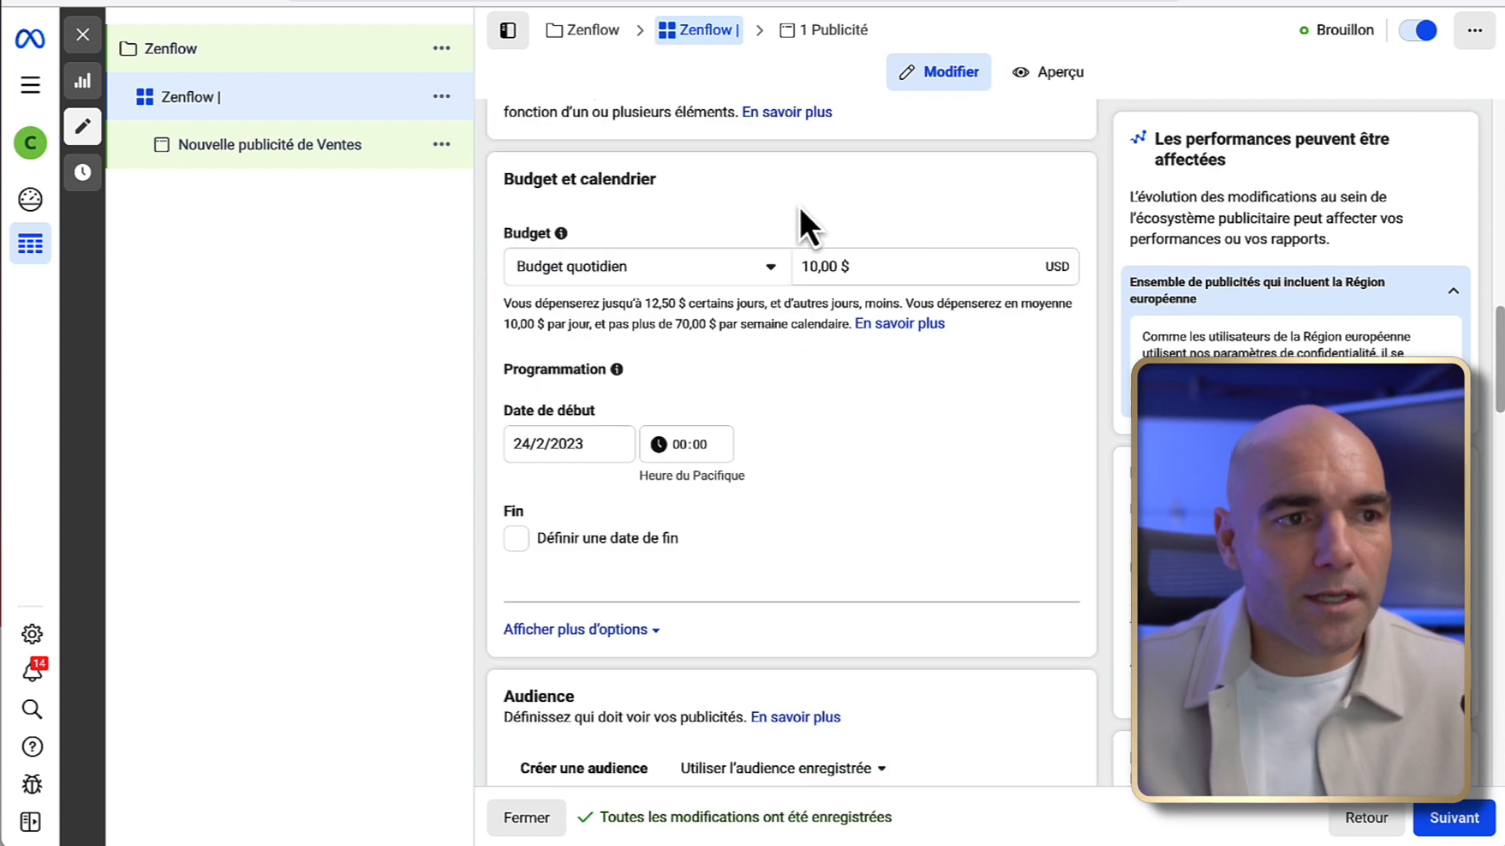
{"action": "scroll", "coordinate": [769, 220], "scroll_direction": "up", "scroll_amount": 10}
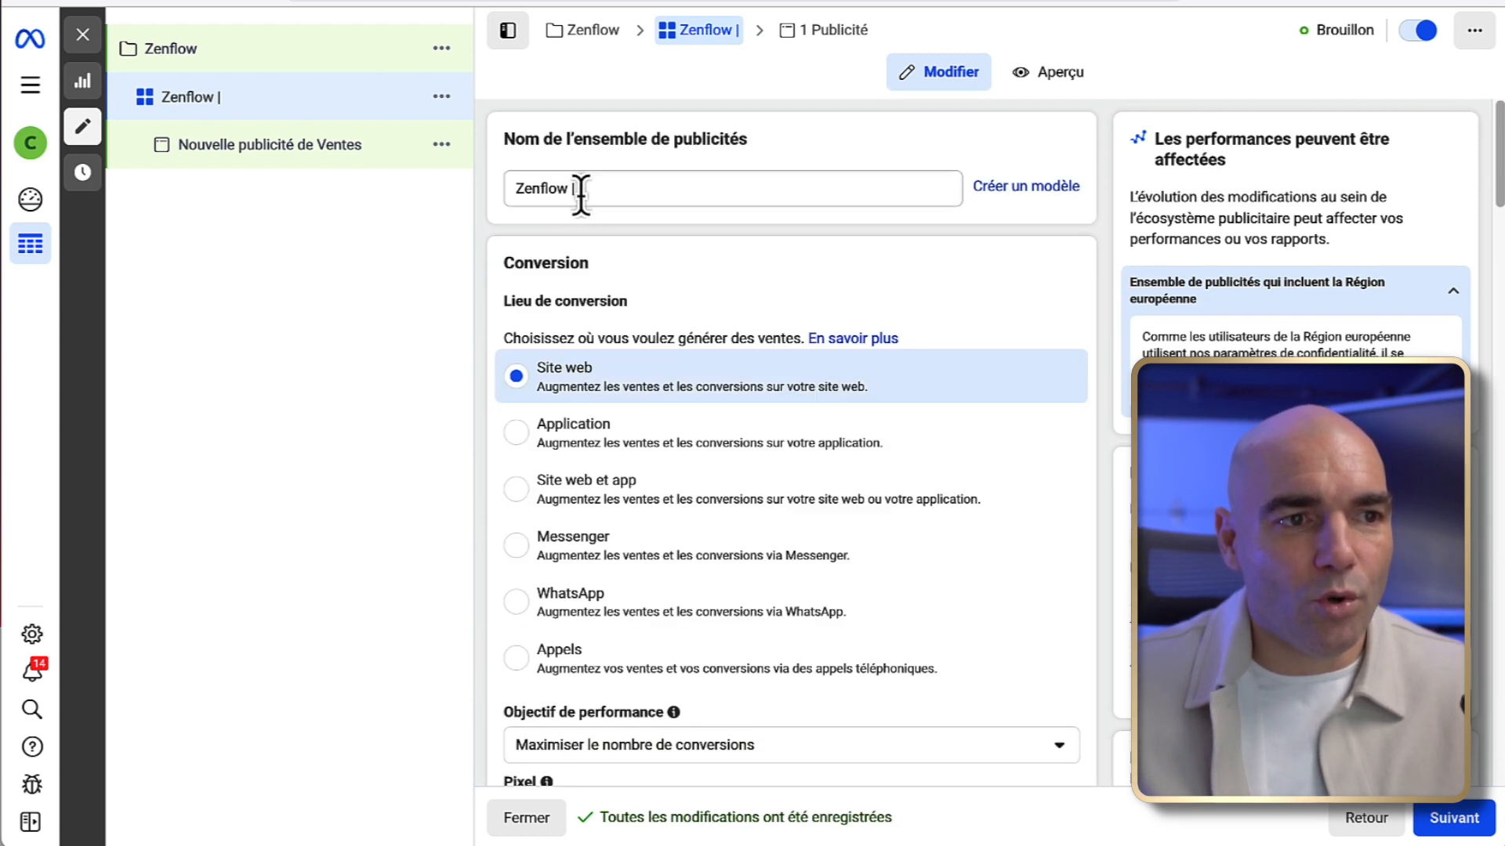
{"action": "left_click", "coordinate": [609, 189]}
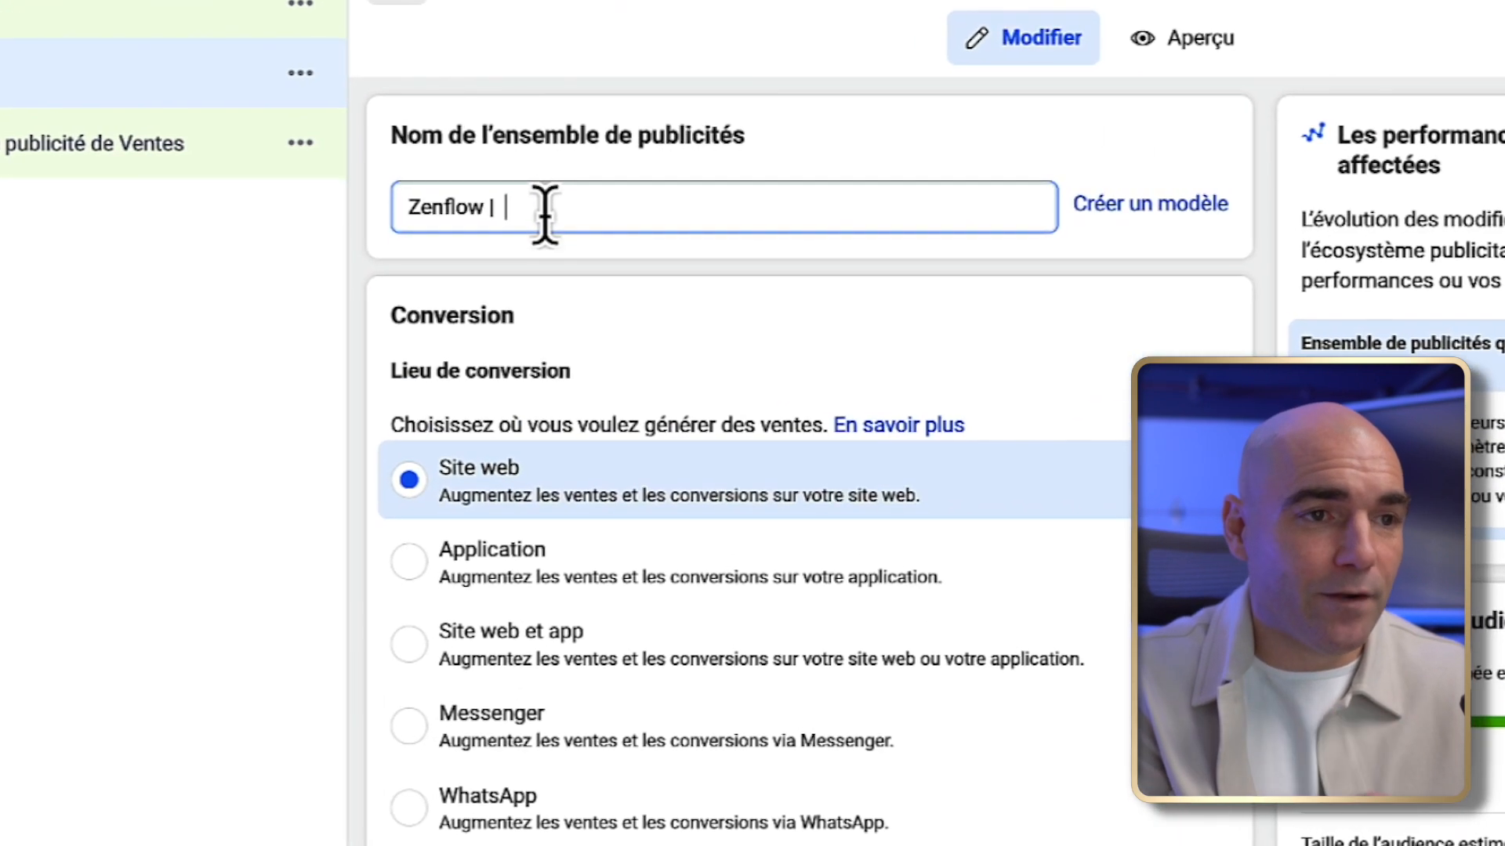
{"action": "type", "text": "Spa | F 21+"}
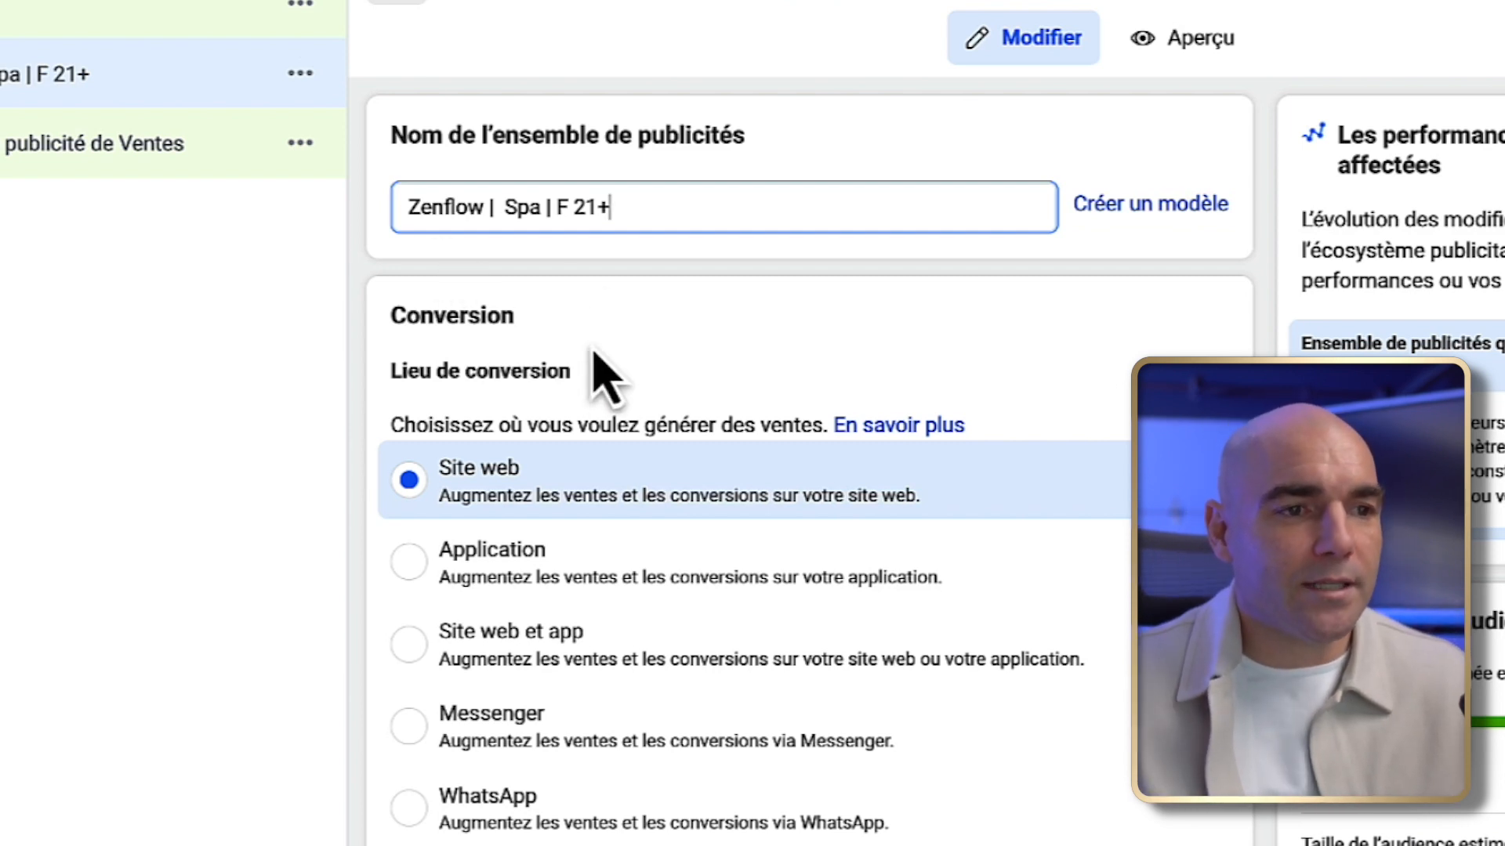
- Switch the ad set to manual placements, deselect the platforms Audience Network and Messenger, and dismiss the placement notices
{"action": "scroll", "coordinate": [642, 455], "scroll_direction": "down", "scroll_amount": 12}
{"action": "scroll", "coordinate": [796, 448], "scroll_direction": "down", "scroll_amount": 15}
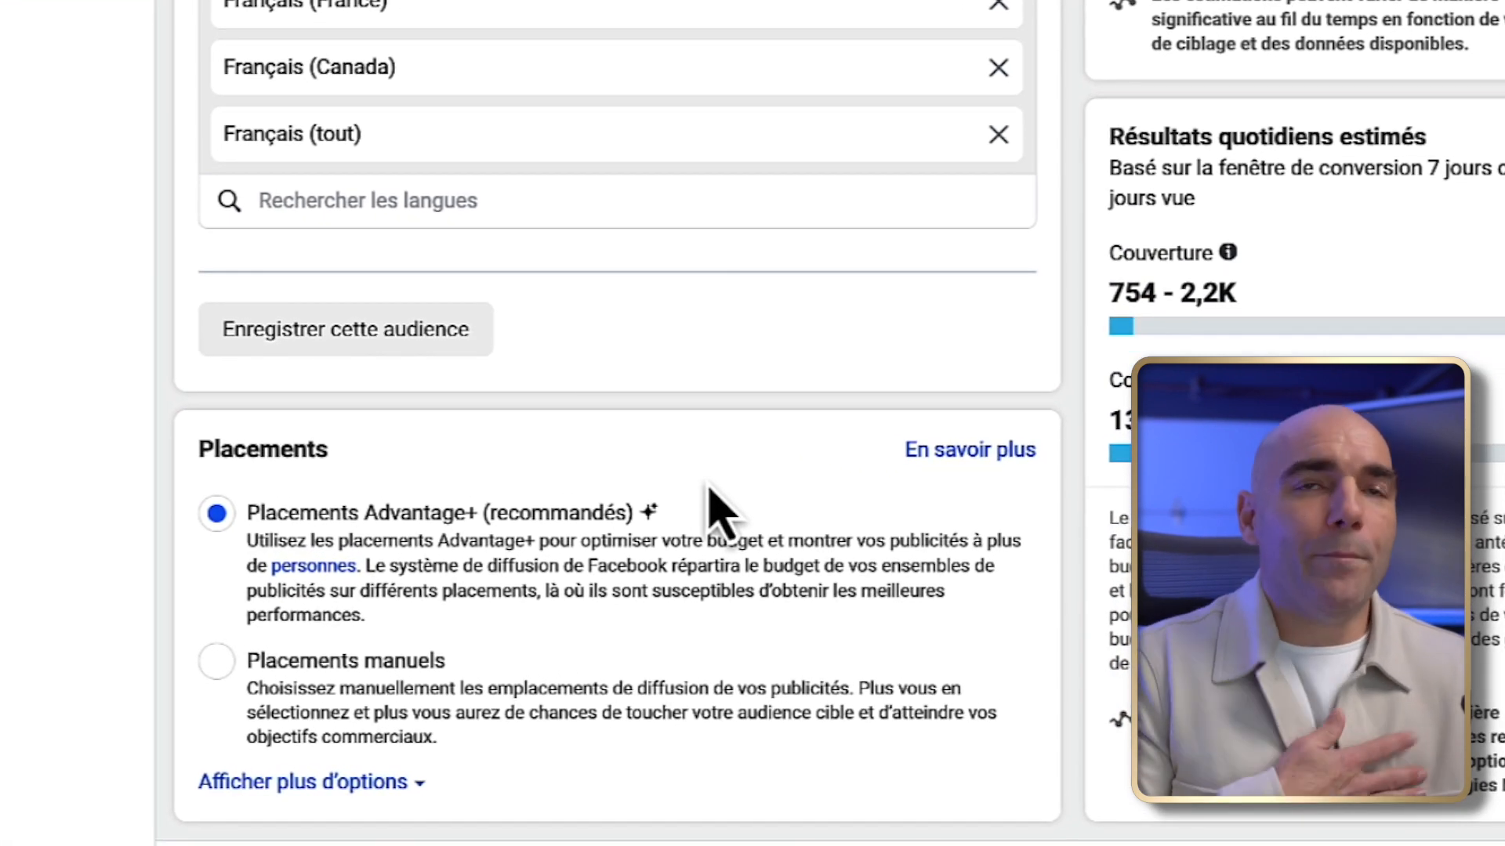
{"action": "left_click", "coordinate": [216, 662]}
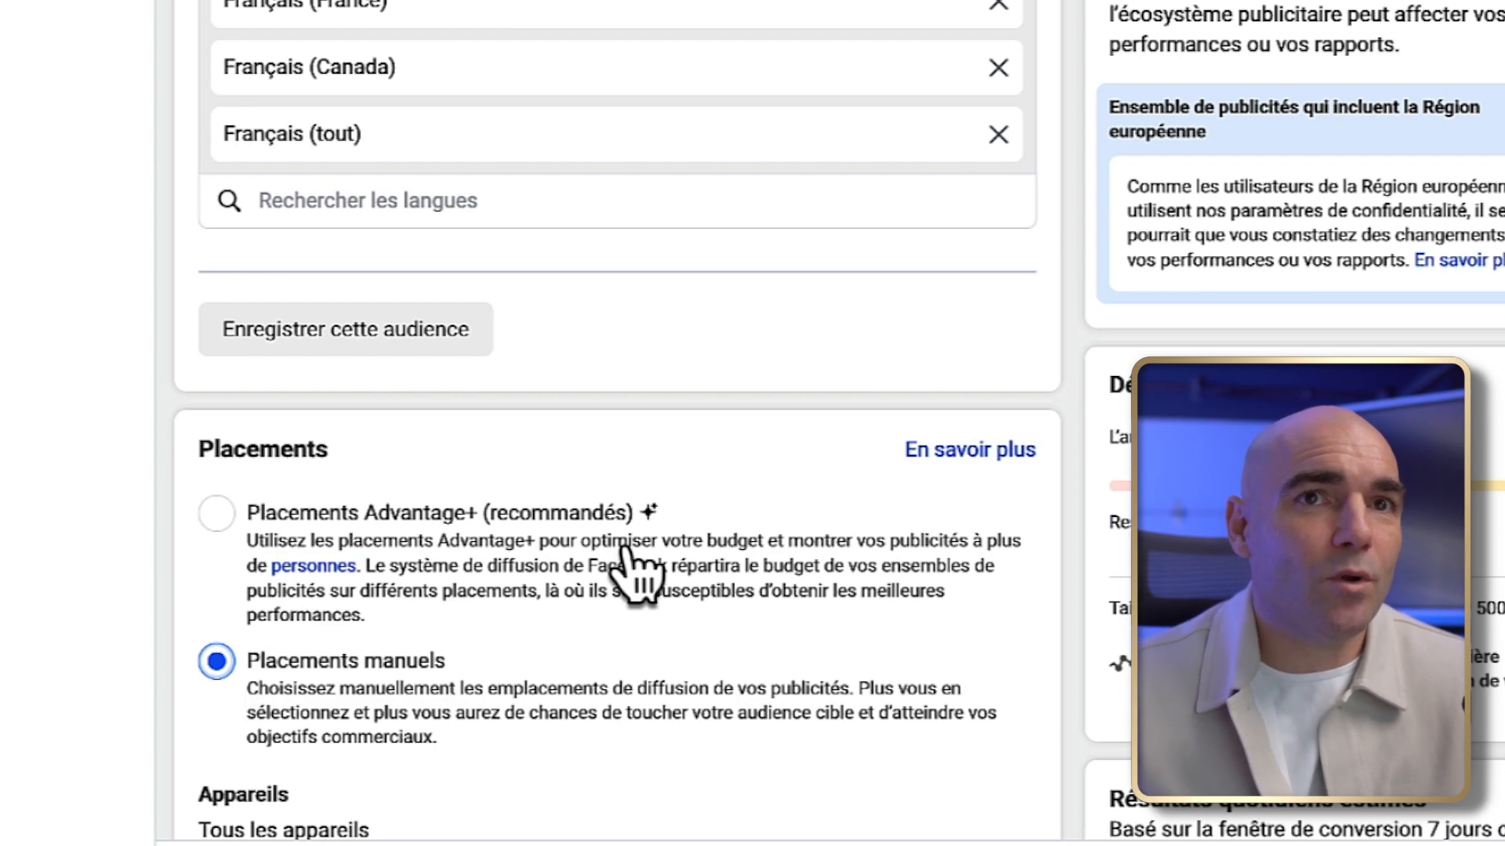
{"action": "scroll", "coordinate": [643, 572], "scroll_direction": "down", "scroll_amount": 6}
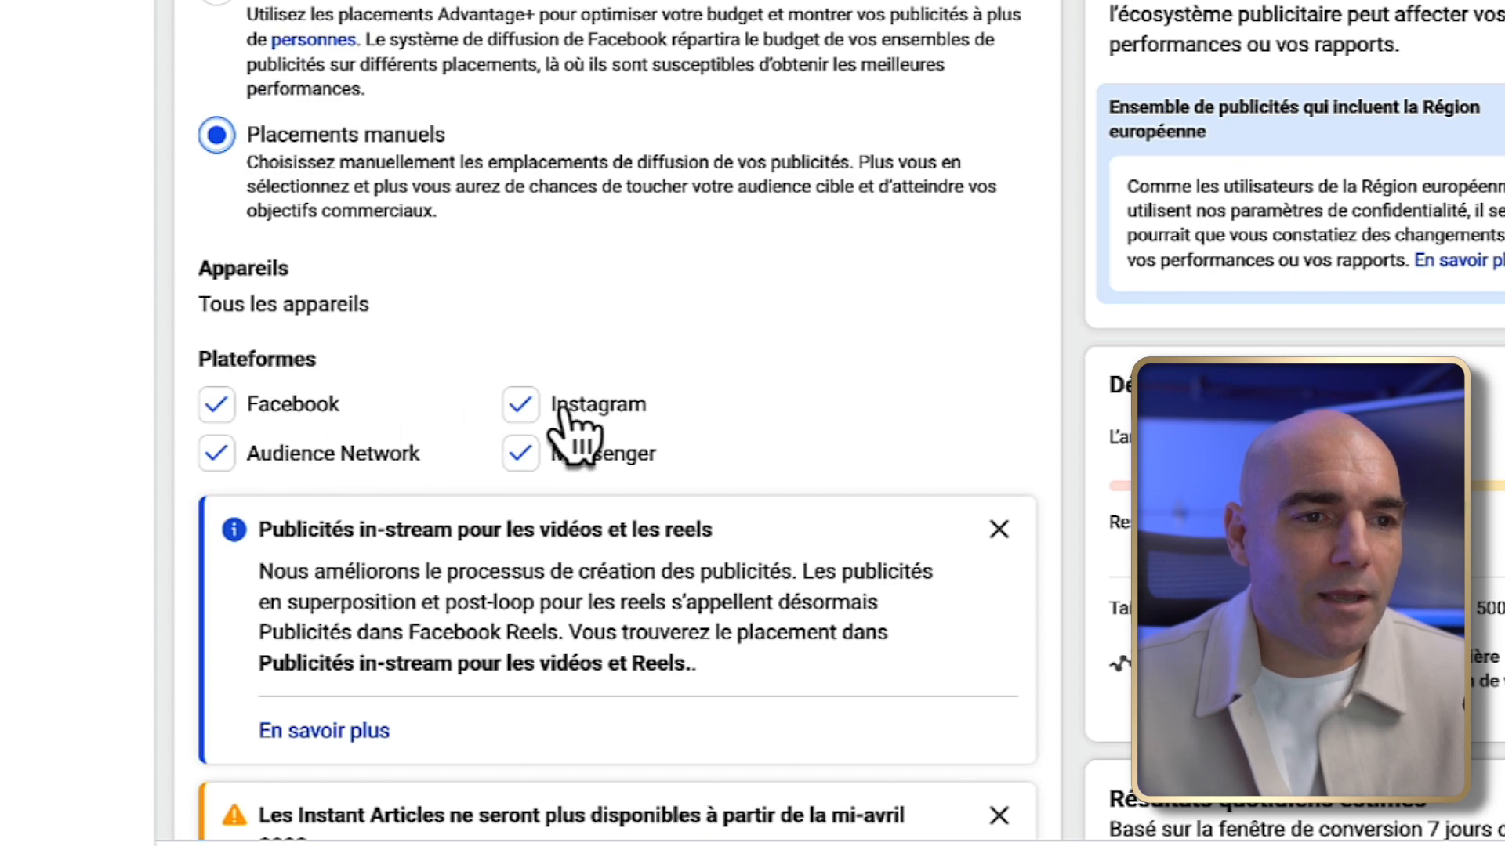
{"action": "left_click", "coordinate": [216, 455]}
{"action": "left_click", "coordinate": [517, 459]}
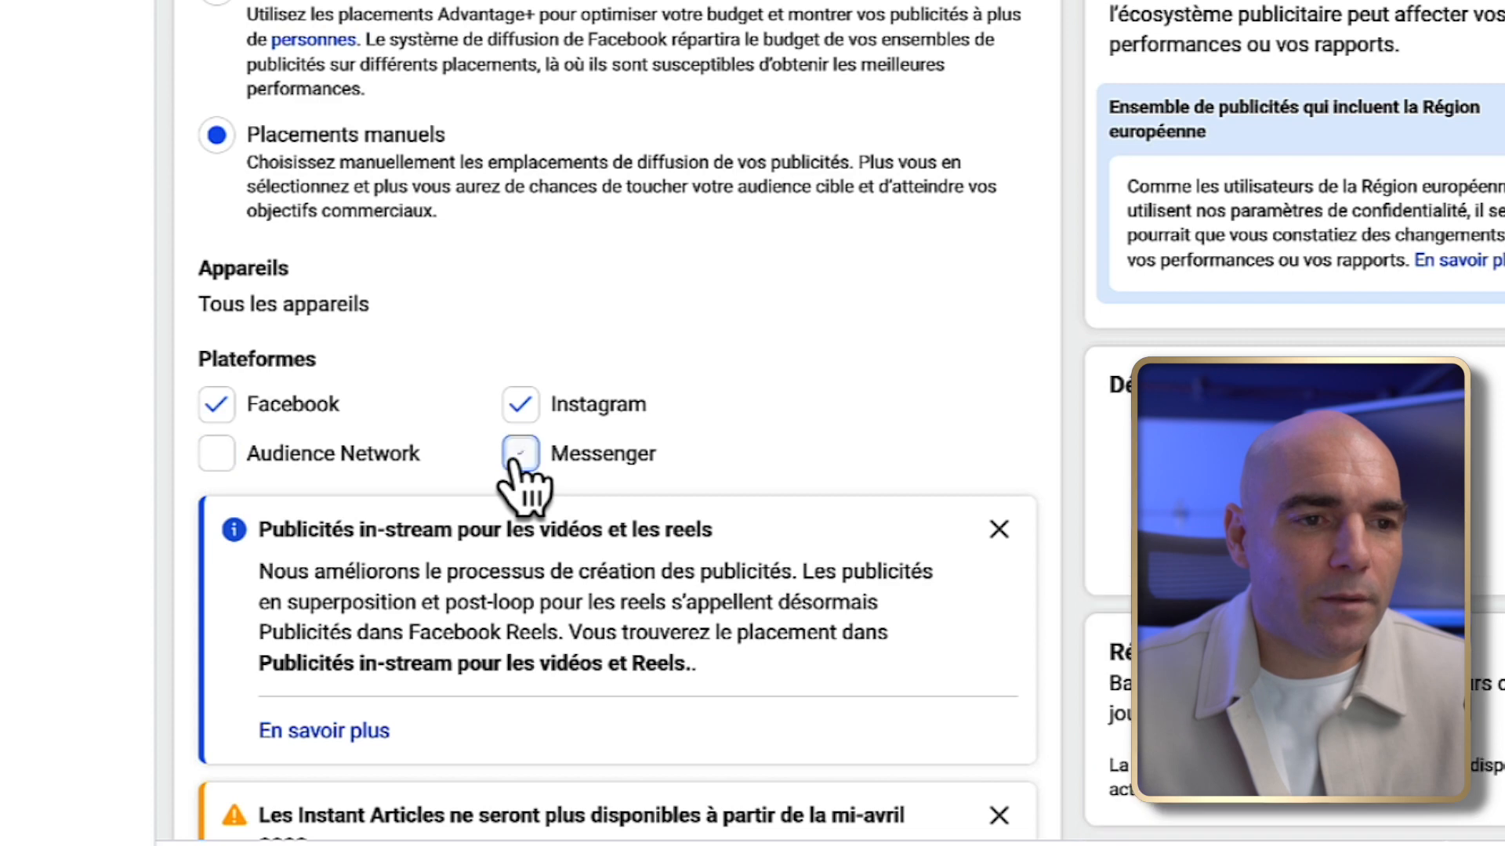
{"action": "left_click", "coordinate": [999, 530]}
{"action": "left_click", "coordinate": [998, 530]}
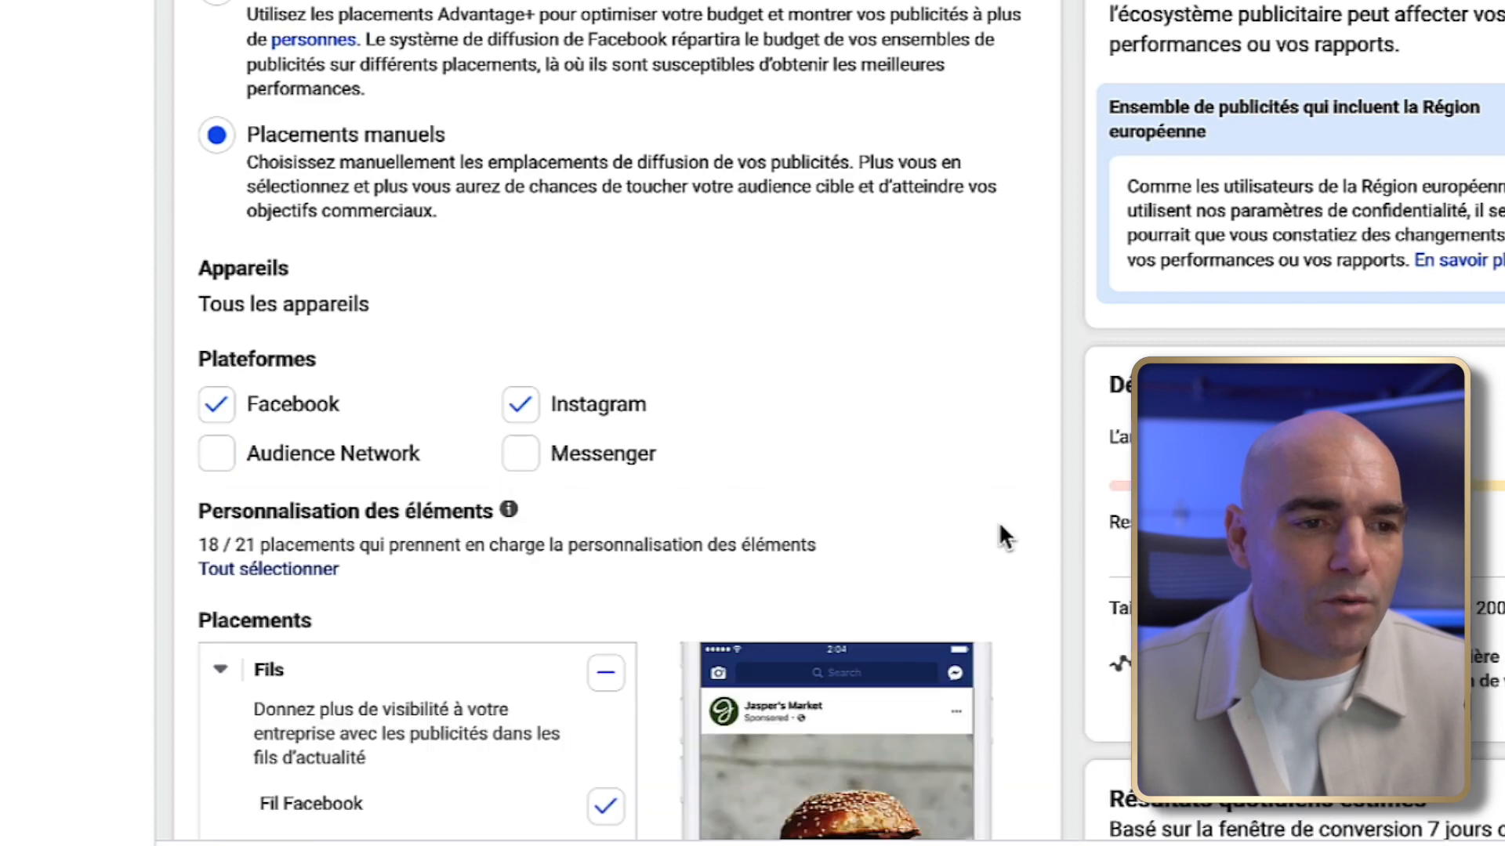
- Deselect every Feeds (Fils) placement of the ad set except Fil Facebook and Fil Instagram
{"action": "scroll", "coordinate": [984, 568], "scroll_direction": "down", "scroll_amount": 5}
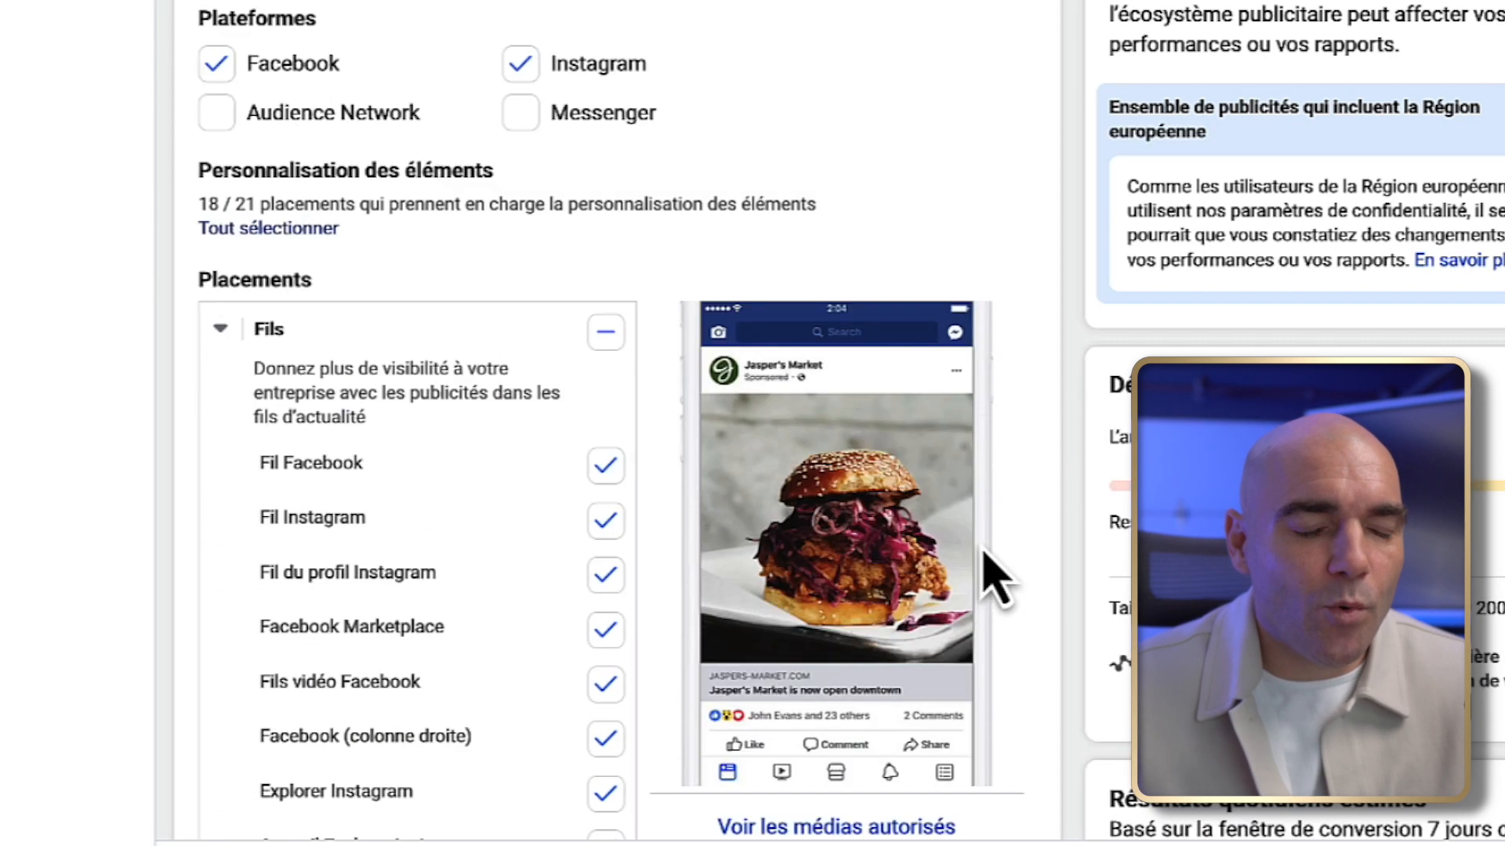
{"action": "scroll", "coordinate": [989, 580], "scroll_direction": "down", "scroll_amount": 2}
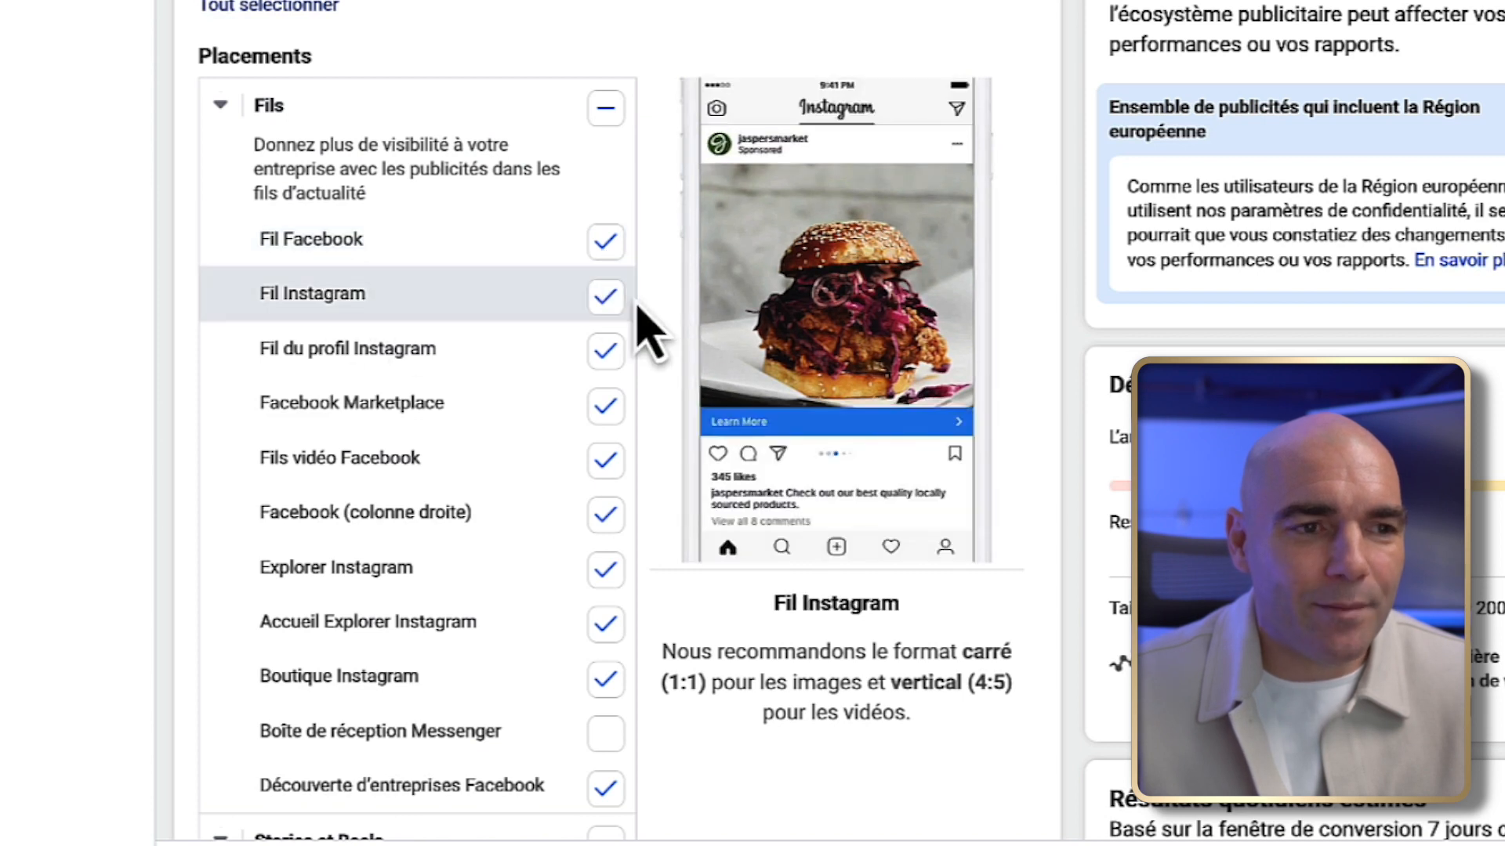
{"action": "left_click", "coordinate": [606, 350]}
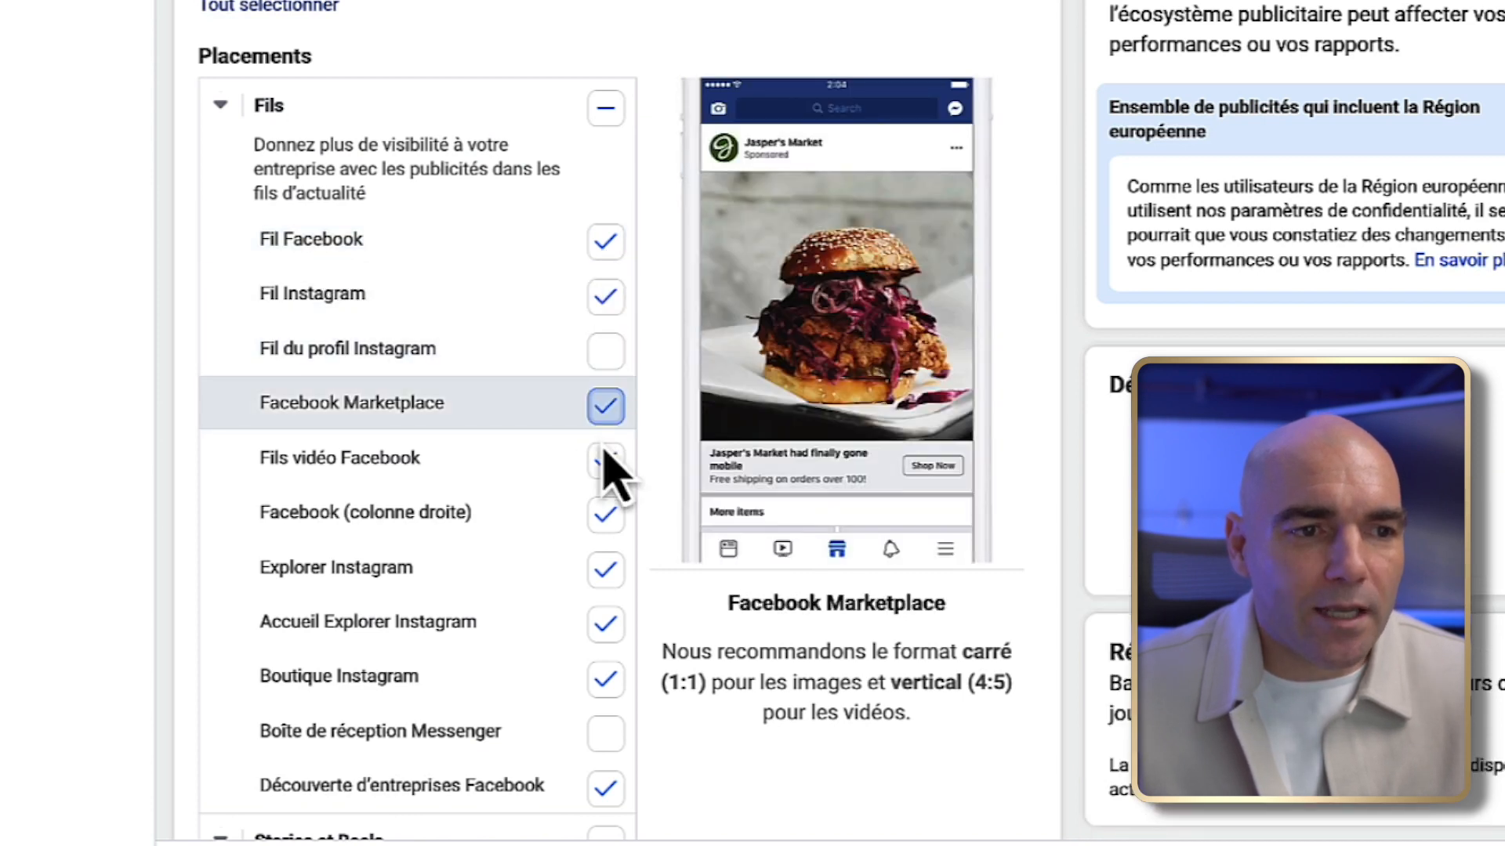
{"action": "left_click", "coordinate": [606, 461]}
{"action": "left_click", "coordinate": [606, 515]}
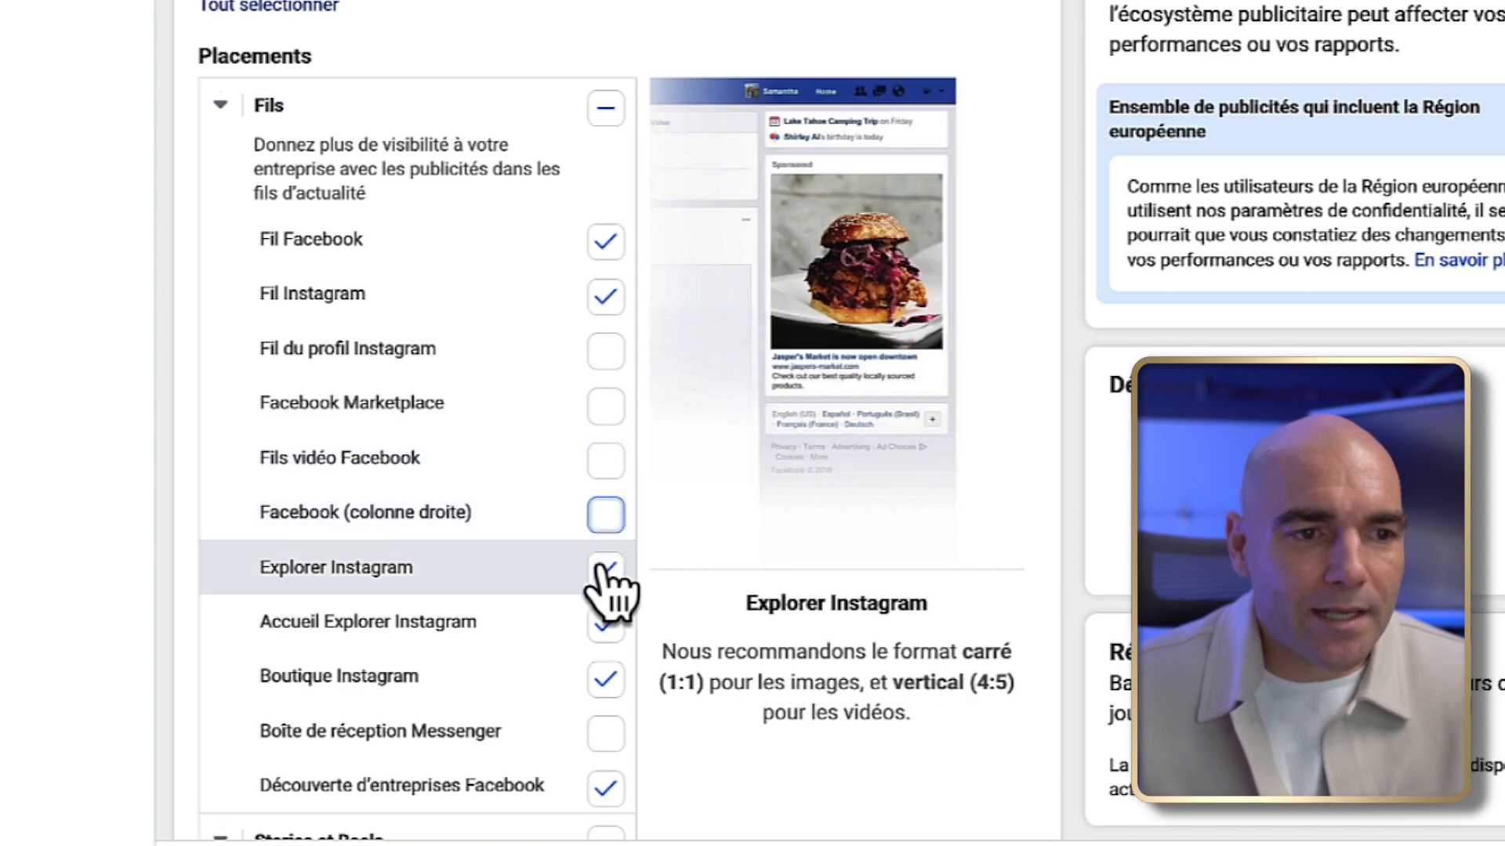
{"action": "left_click", "coordinate": [606, 570]}
{"action": "left_click", "coordinate": [606, 624]}
{"action": "left_click", "coordinate": [605, 679]}
{"action": "left_click", "coordinate": [606, 788]}
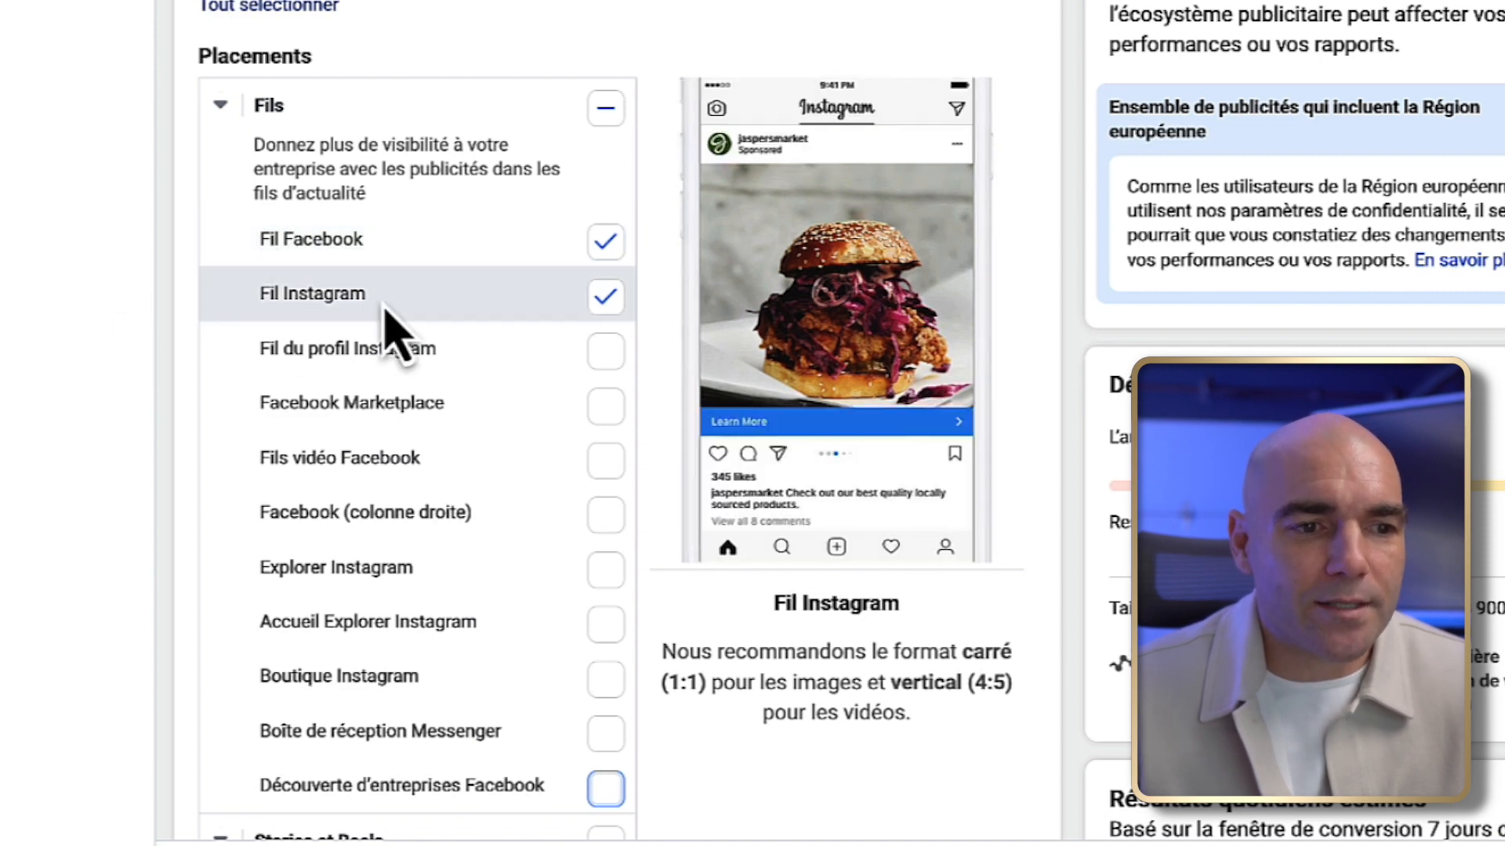
- Keep the Facebook and Instagram Stories and Reels placements, and deselect the in-stream ads, search and In-Article placement groups
{"action": "scroll", "coordinate": [380, 322], "scroll_direction": "down", "scroll_amount": 8}
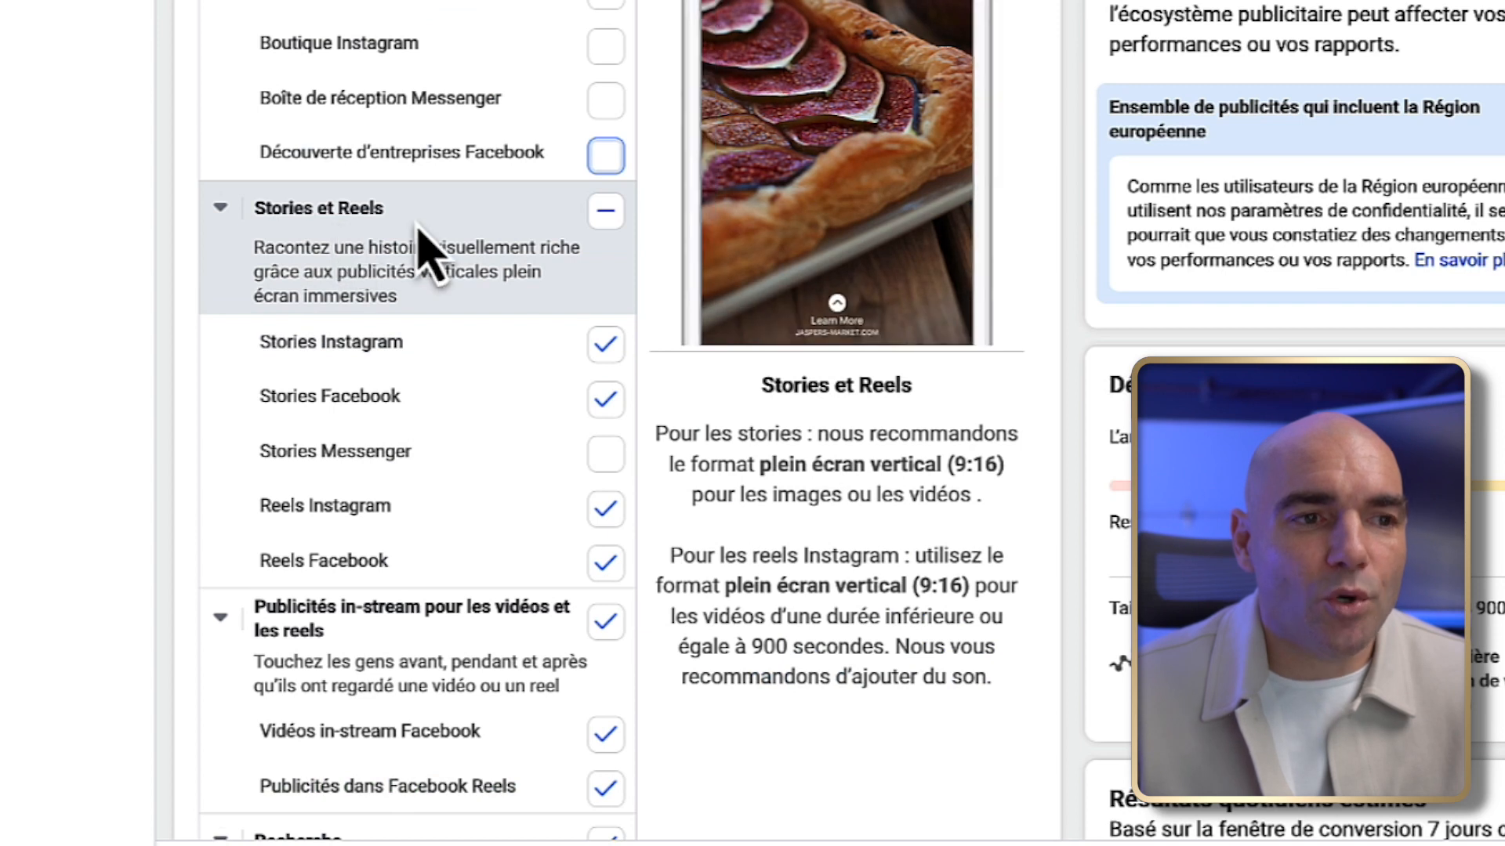
{"action": "left_click", "coordinate": [605, 398]}
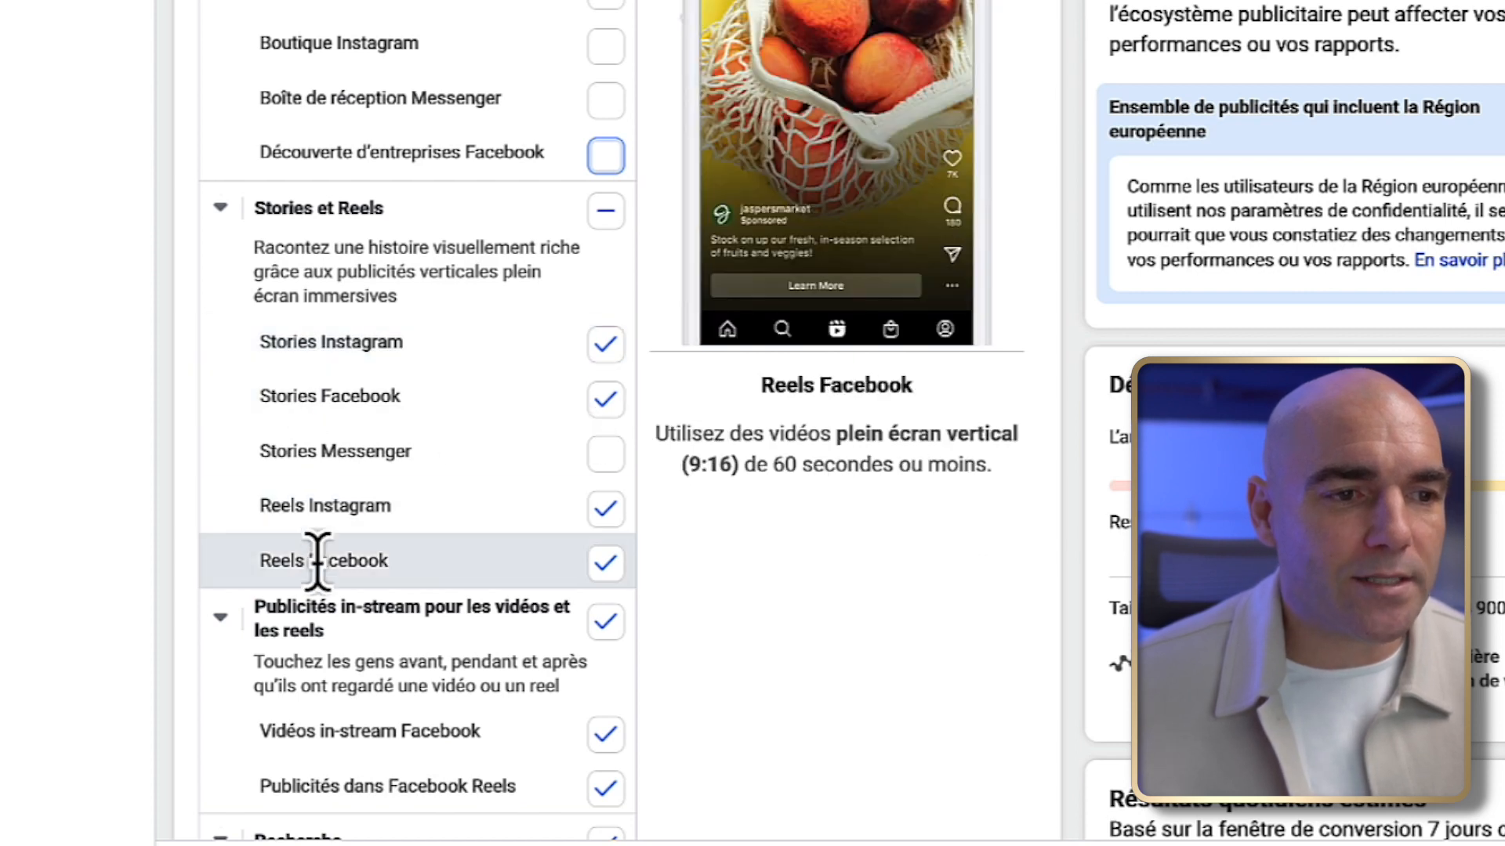
{"action": "scroll", "coordinate": [803, 563], "scroll_direction": "down", "scroll_amount": 5}
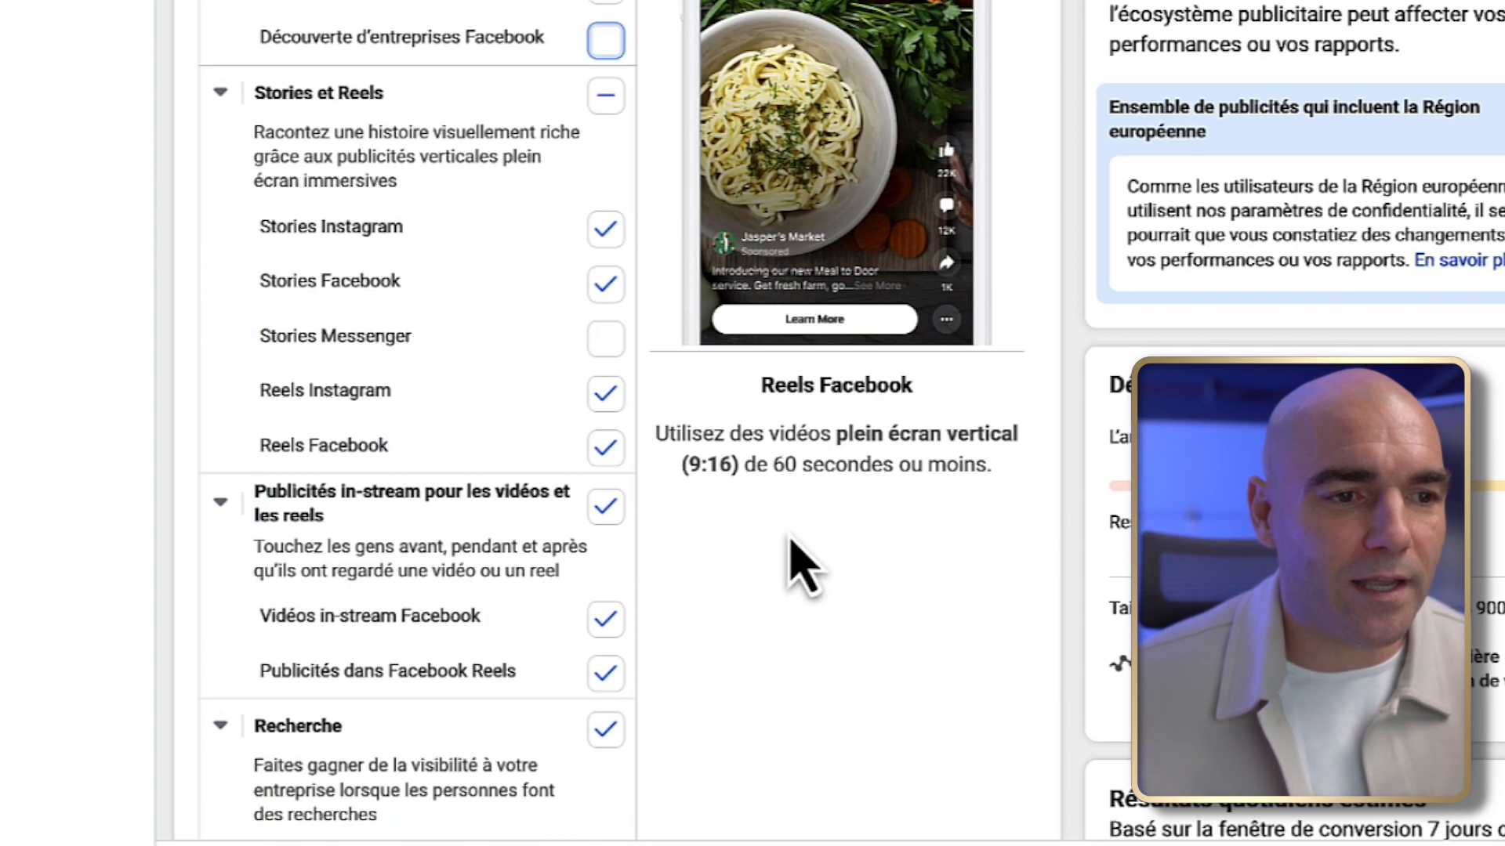
{"action": "left_click", "coordinate": [605, 252]}
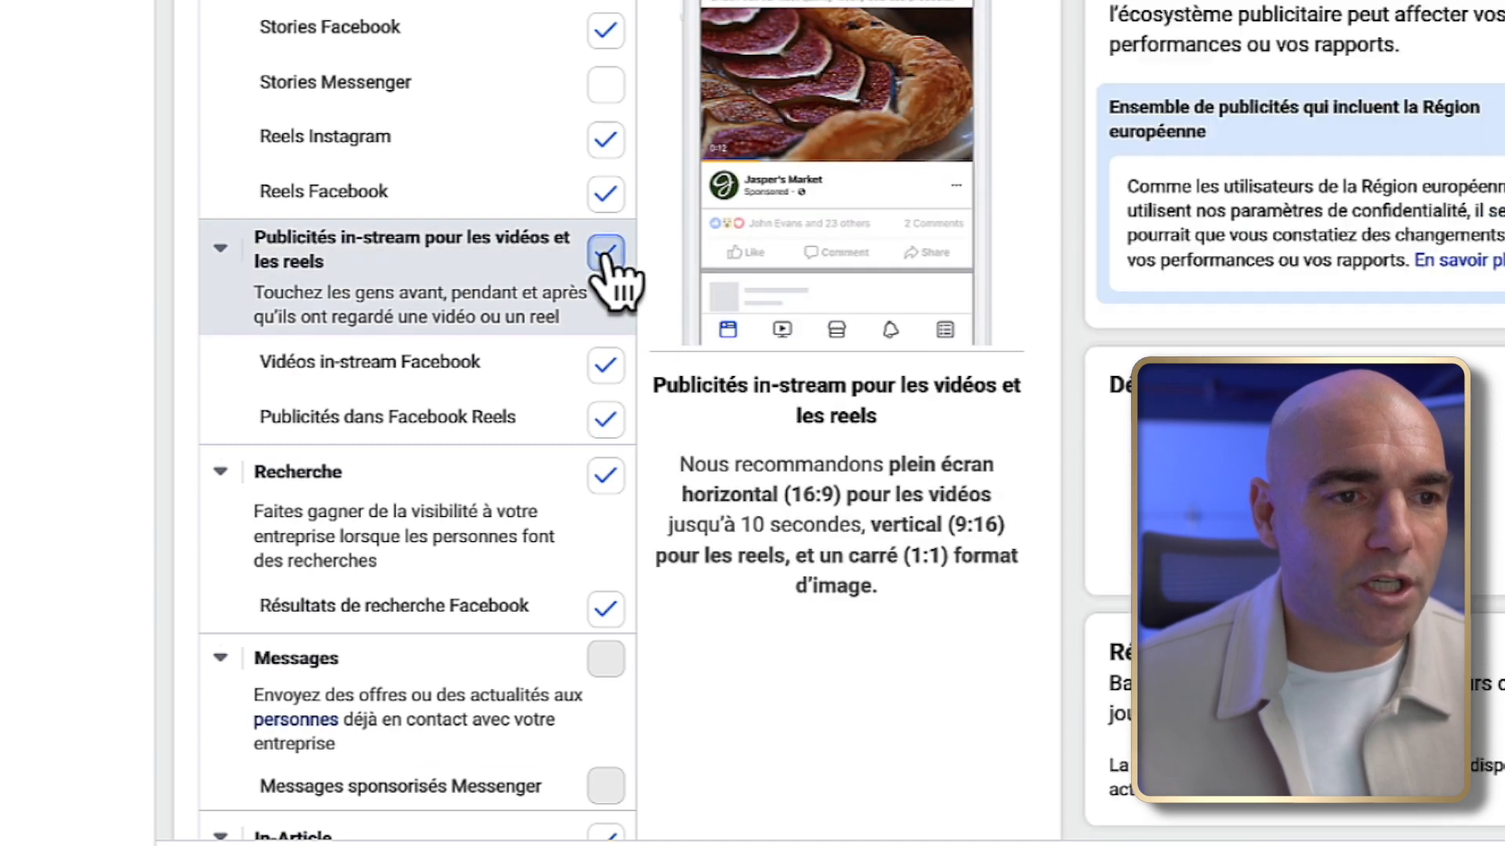
{"action": "left_click", "coordinate": [605, 478]}
{"action": "scroll", "coordinate": [611, 611], "scroll_direction": "down", "scroll_amount": 2}
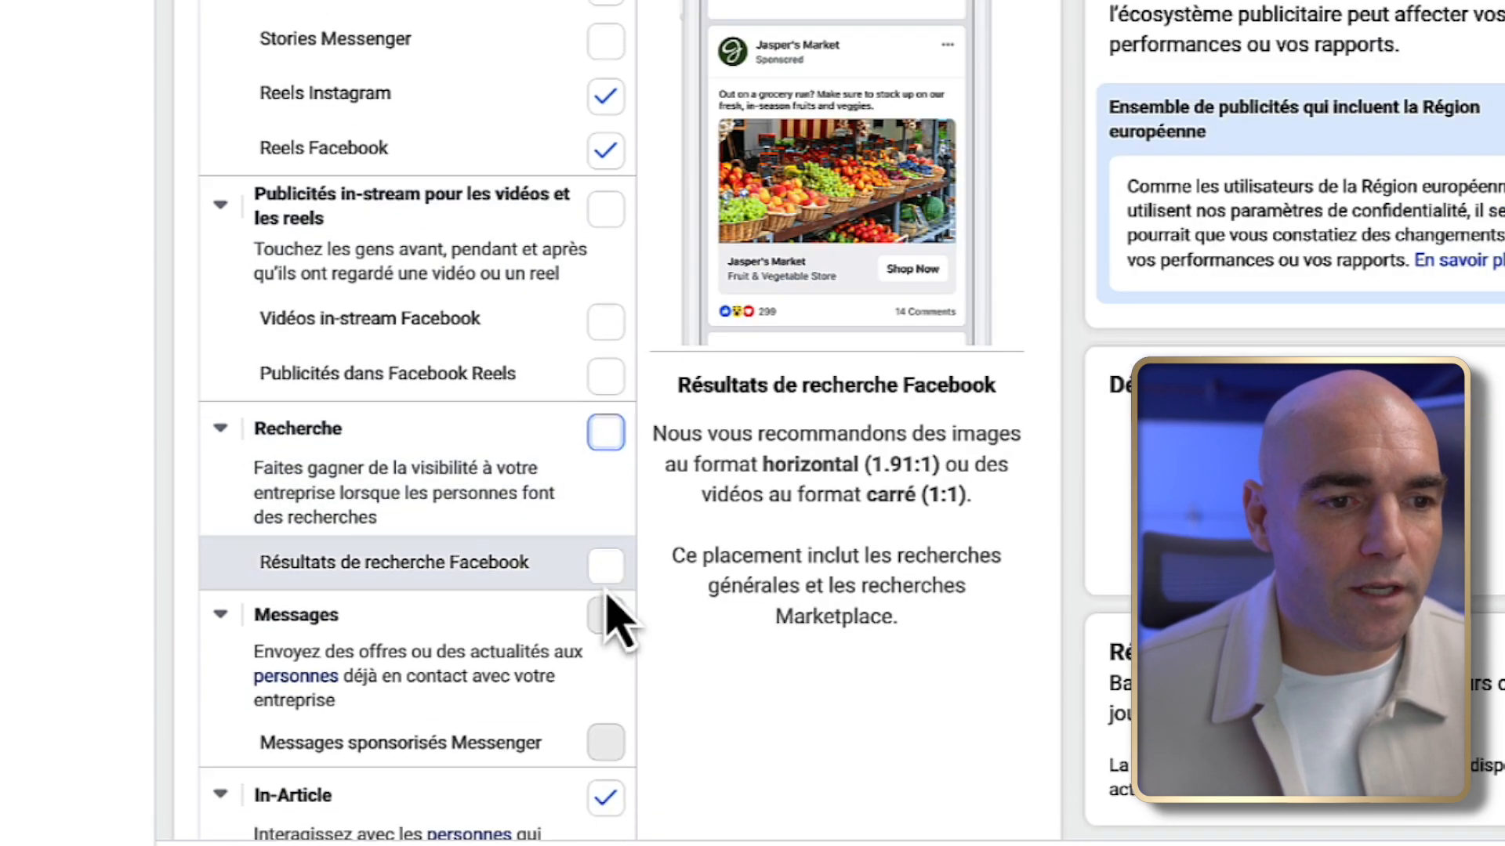
{"action": "left_click", "coordinate": [605, 779]}
{"action": "scroll", "coordinate": [599, 658], "scroll_direction": "down", "scroll_amount": 4}
{"action": "scroll", "coordinate": [595, 662], "scroll_direction": "down", "scroll_amount": 2}
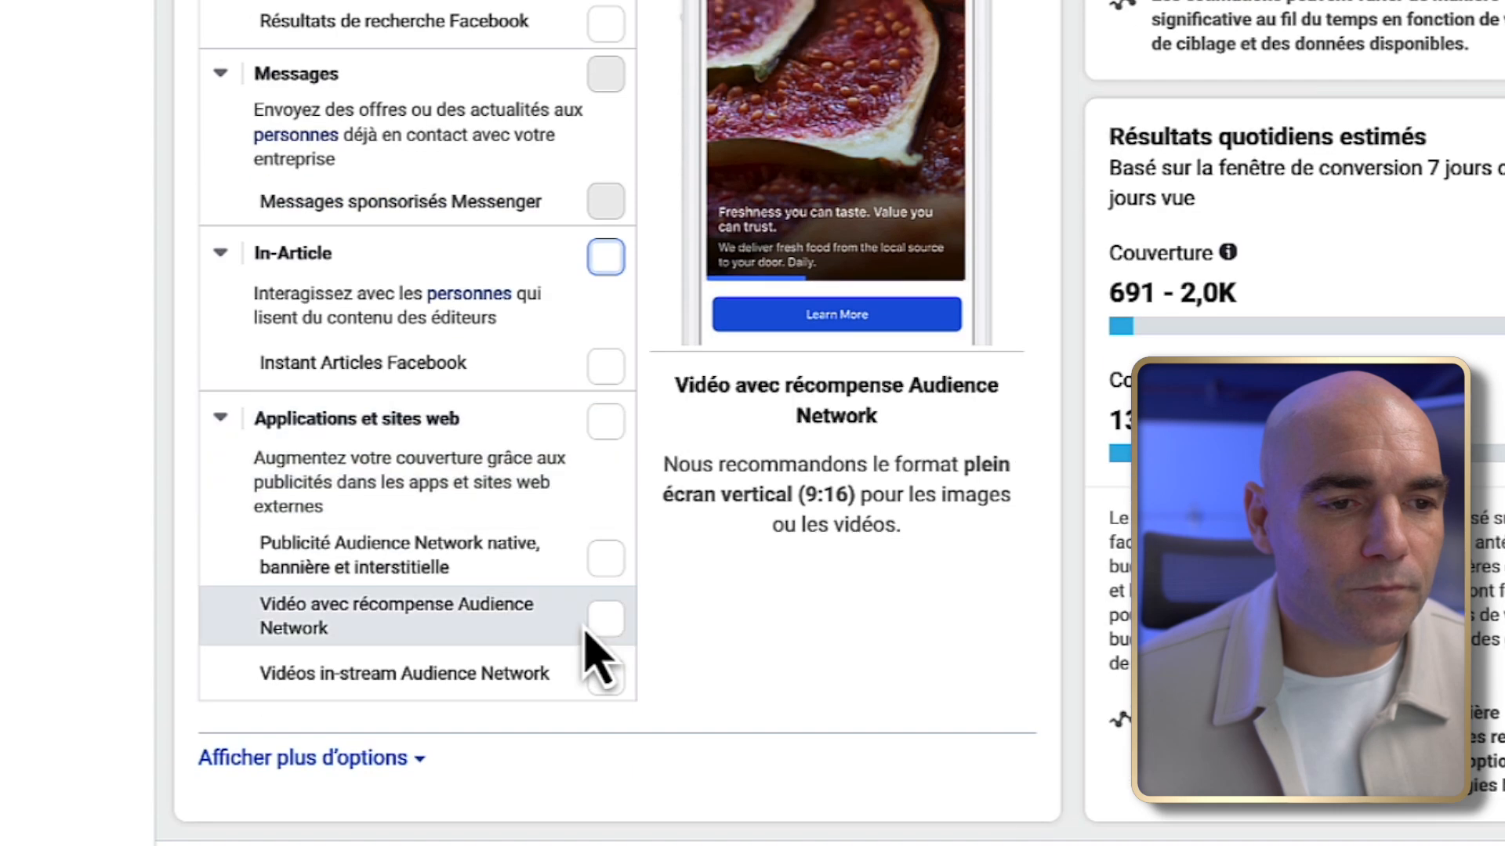
- Review the selected placements, then expand the additional placement options and examine the device and Brand Safety settings
{"action": "scroll", "coordinate": [588, 648], "scroll_direction": "up", "scroll_amount": 15}
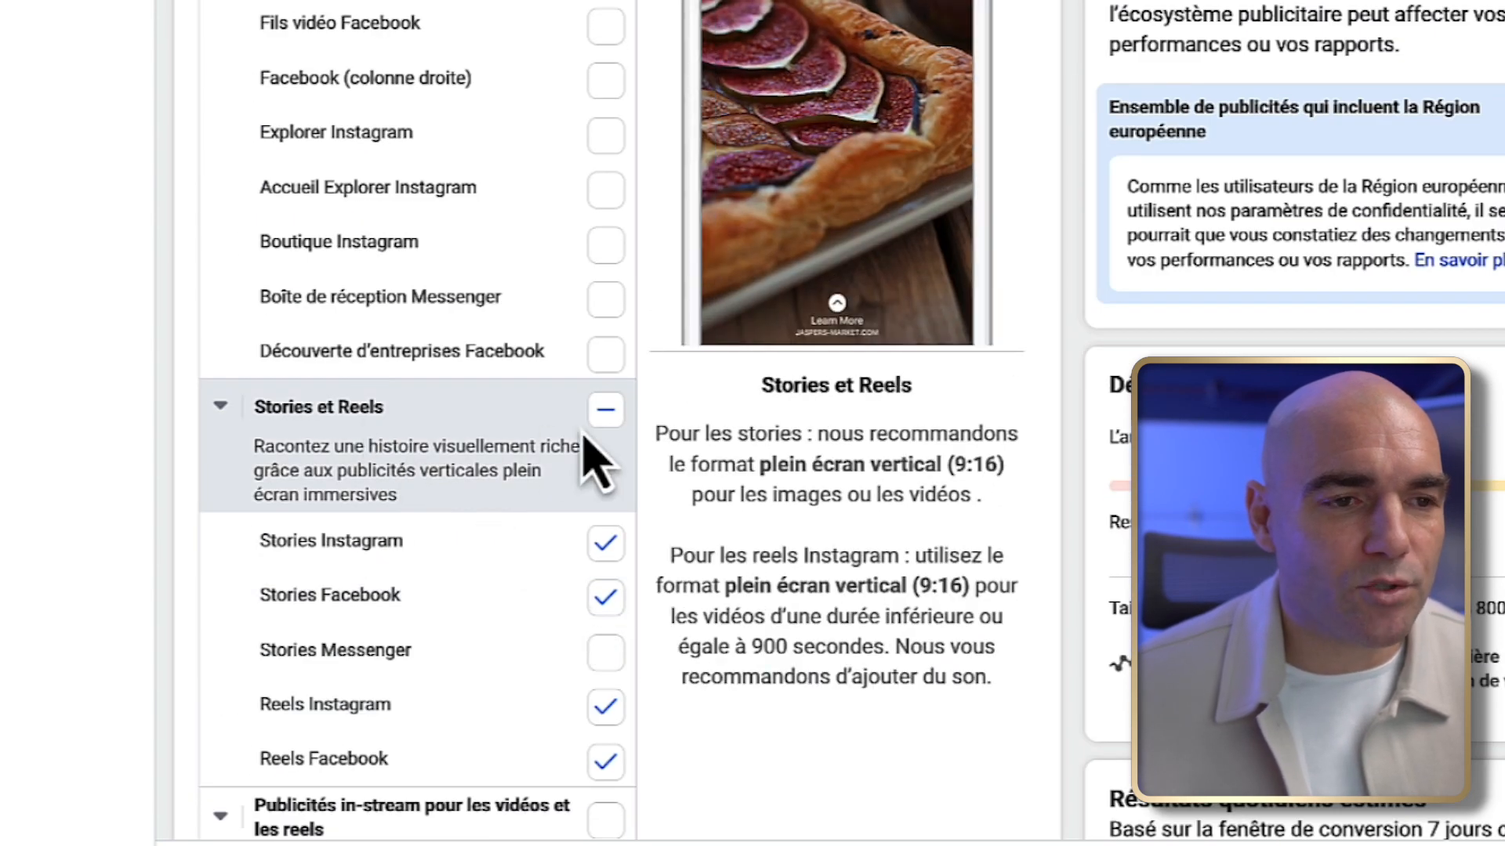
{"action": "scroll", "coordinate": [598, 460], "scroll_direction": "up", "scroll_amount": 9}
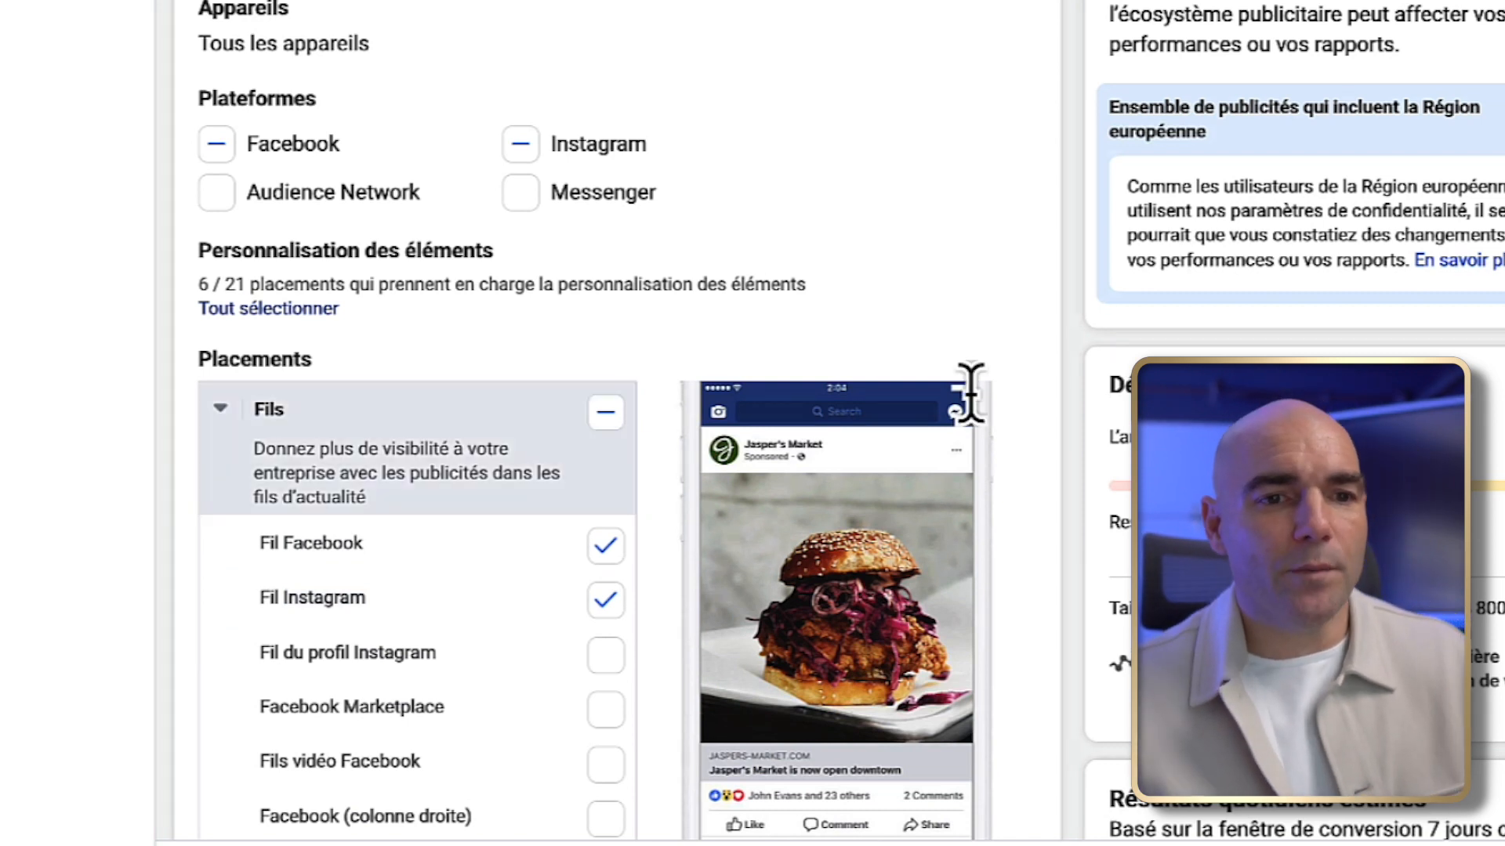
{"action": "scroll", "coordinate": [970, 393], "scroll_direction": "down", "scroll_amount": 10}
{"action": "scroll", "coordinate": [417, 471], "scroll_direction": "down", "scroll_amount": 14}
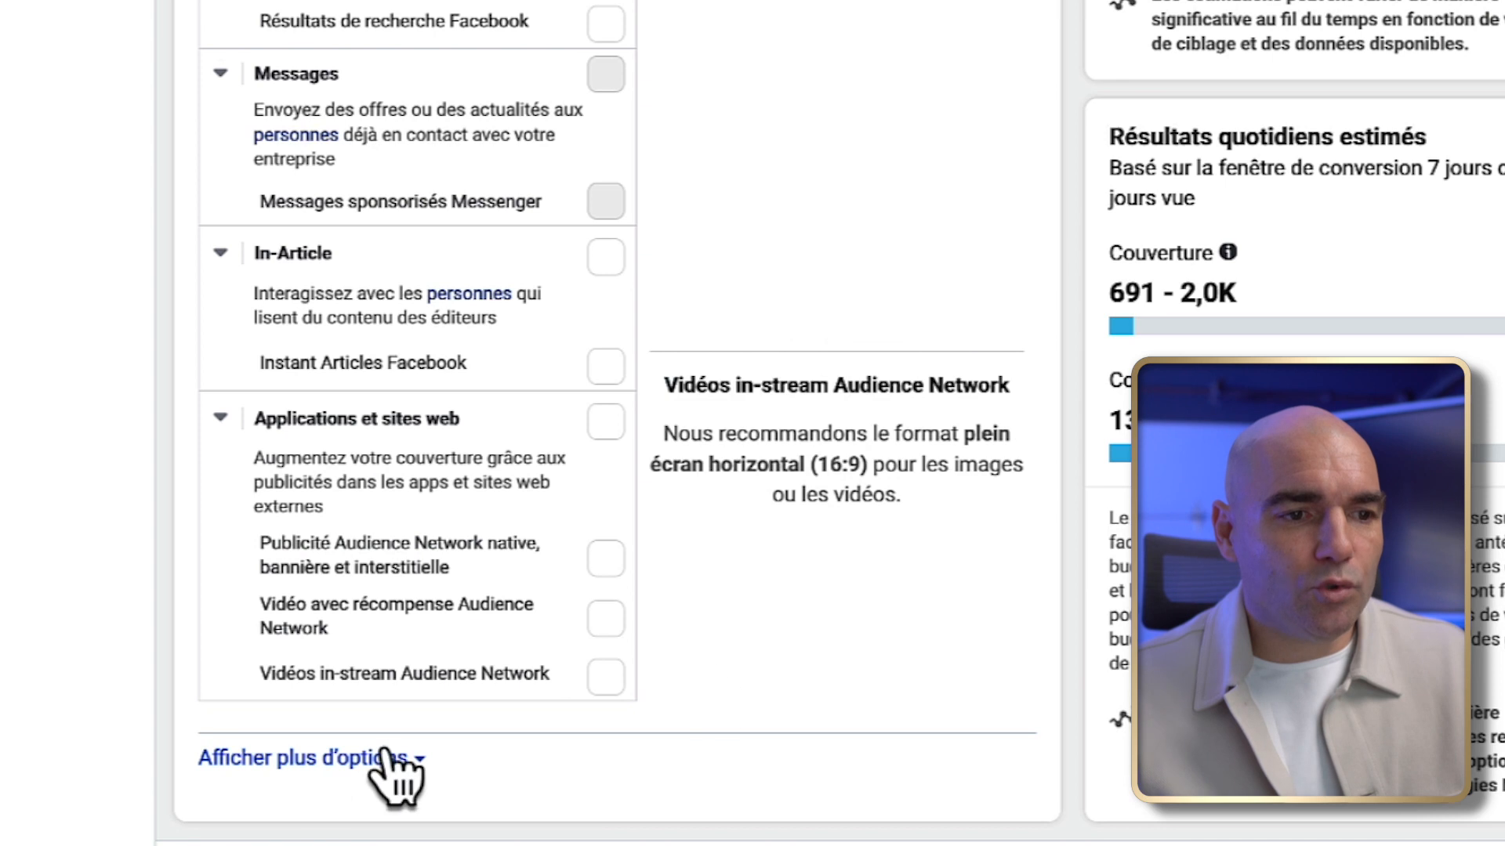
{"action": "left_click", "coordinate": [325, 762]}
{"action": "scroll", "coordinate": [701, 674], "scroll_direction": "down", "scroll_amount": 4}
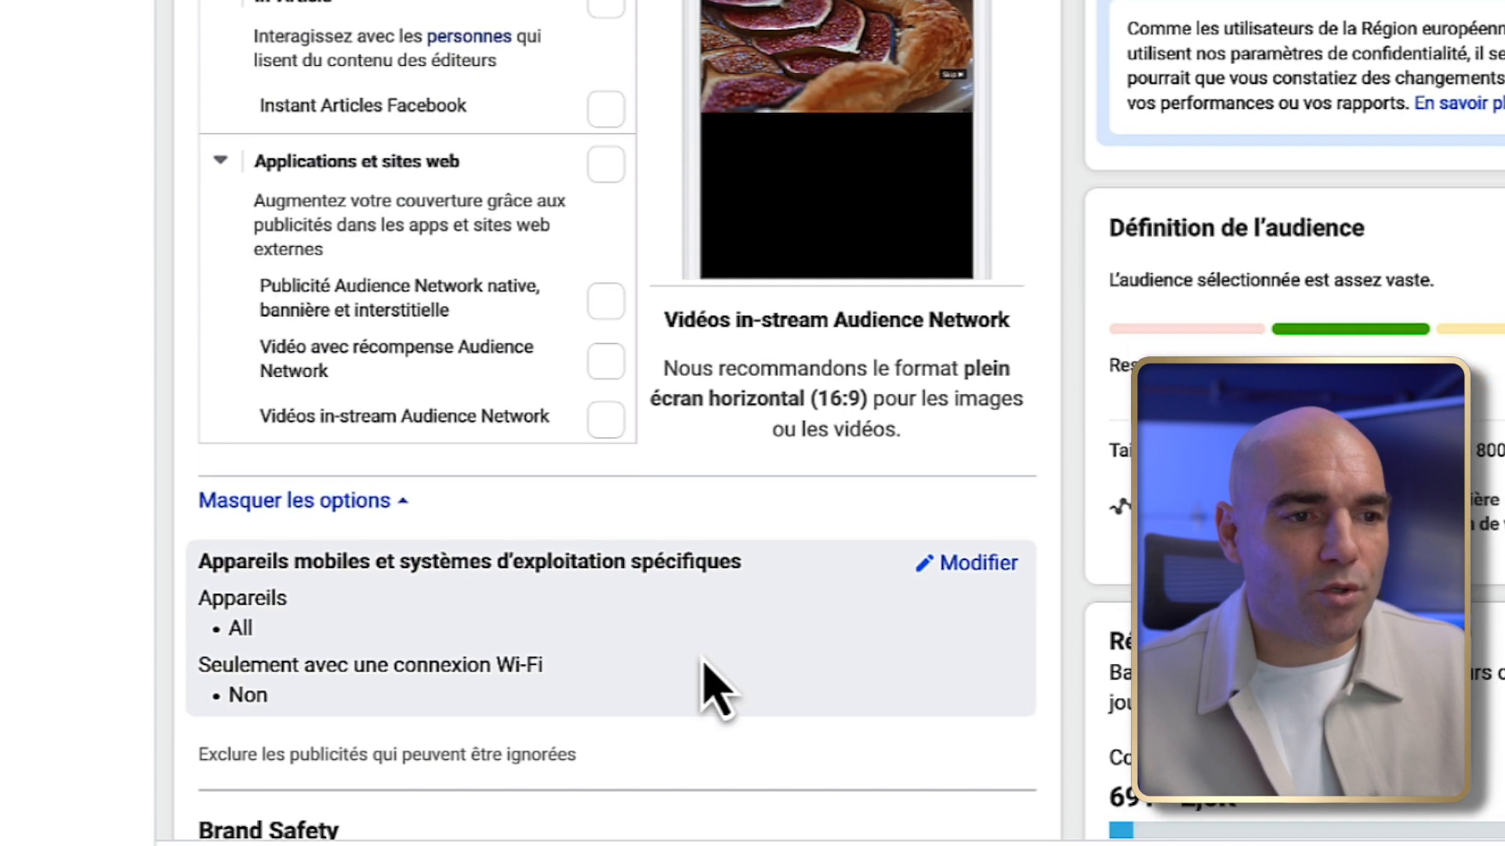
{"action": "scroll", "coordinate": [697, 665], "scroll_direction": "down", "scroll_amount": 6}
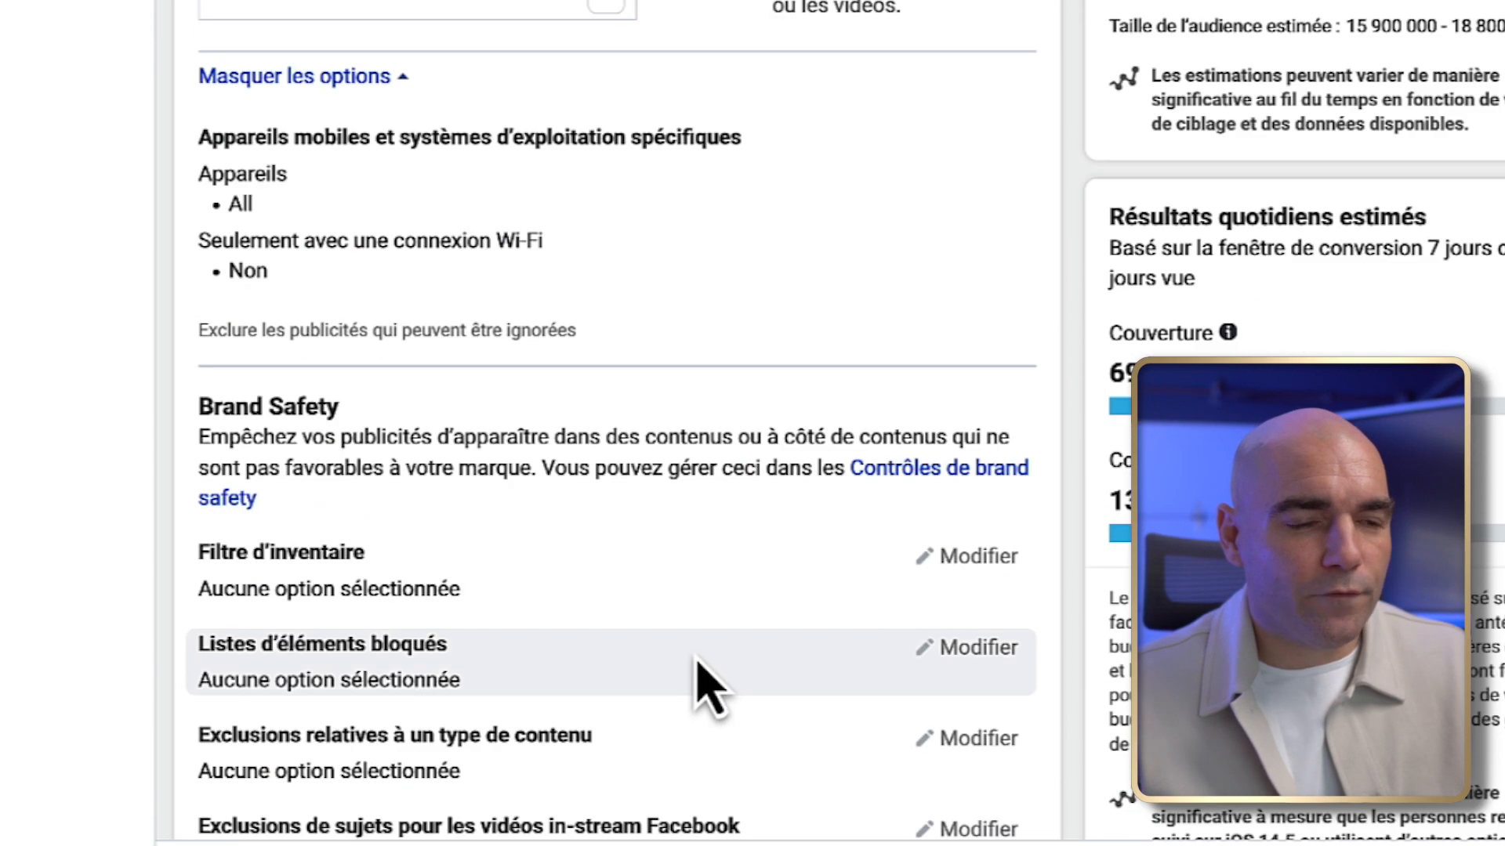
{"action": "scroll", "coordinate": [533, 368], "scroll_direction": "down", "scroll_amount": 1}
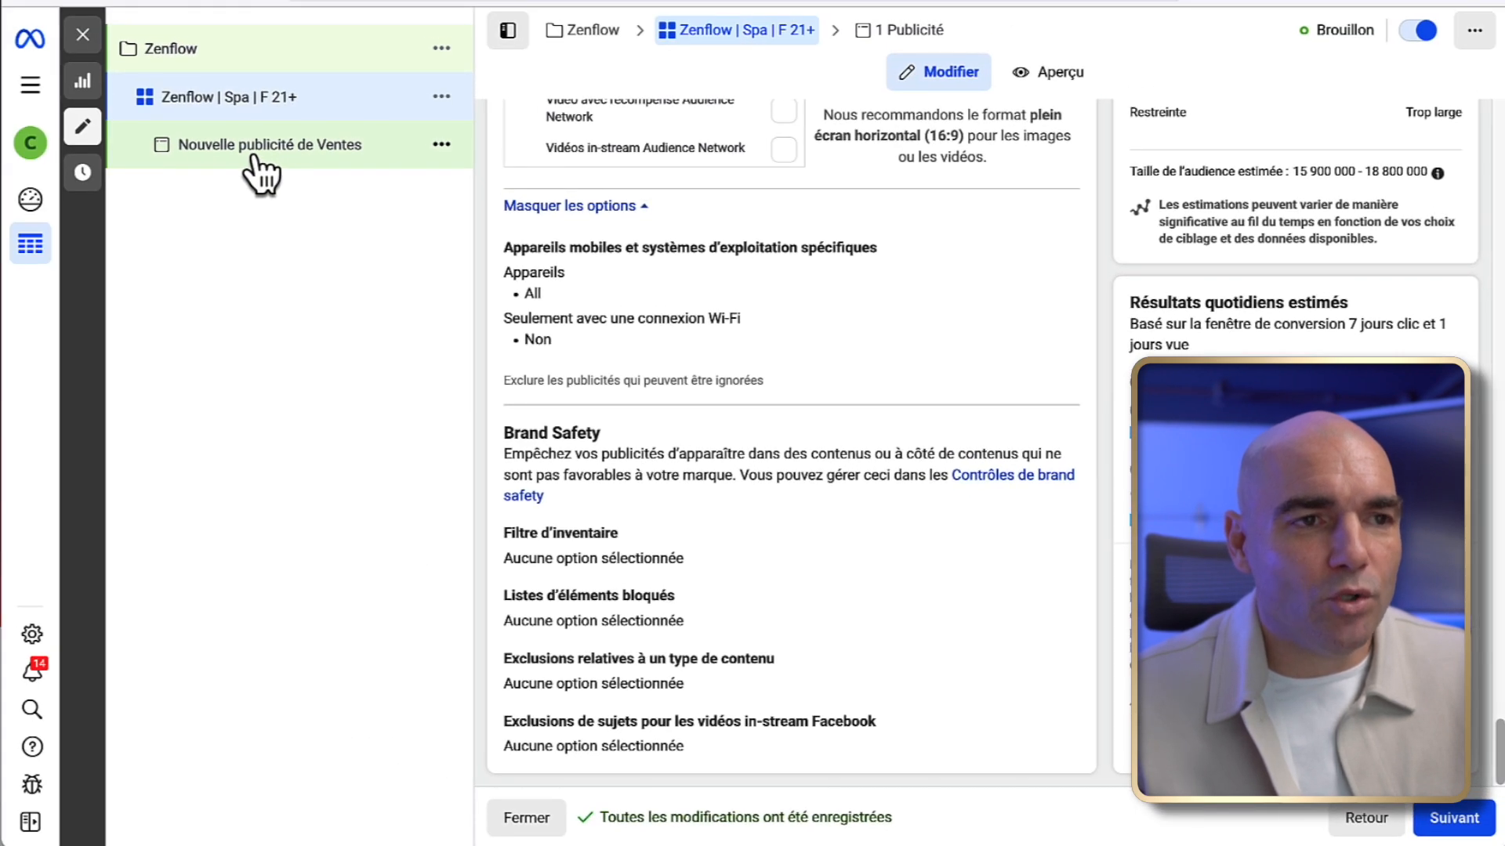
- Open the new sales ad under the ad set and rename it as "Zenflow Vidéo"
{"action": "left_click", "coordinate": [261, 157]}
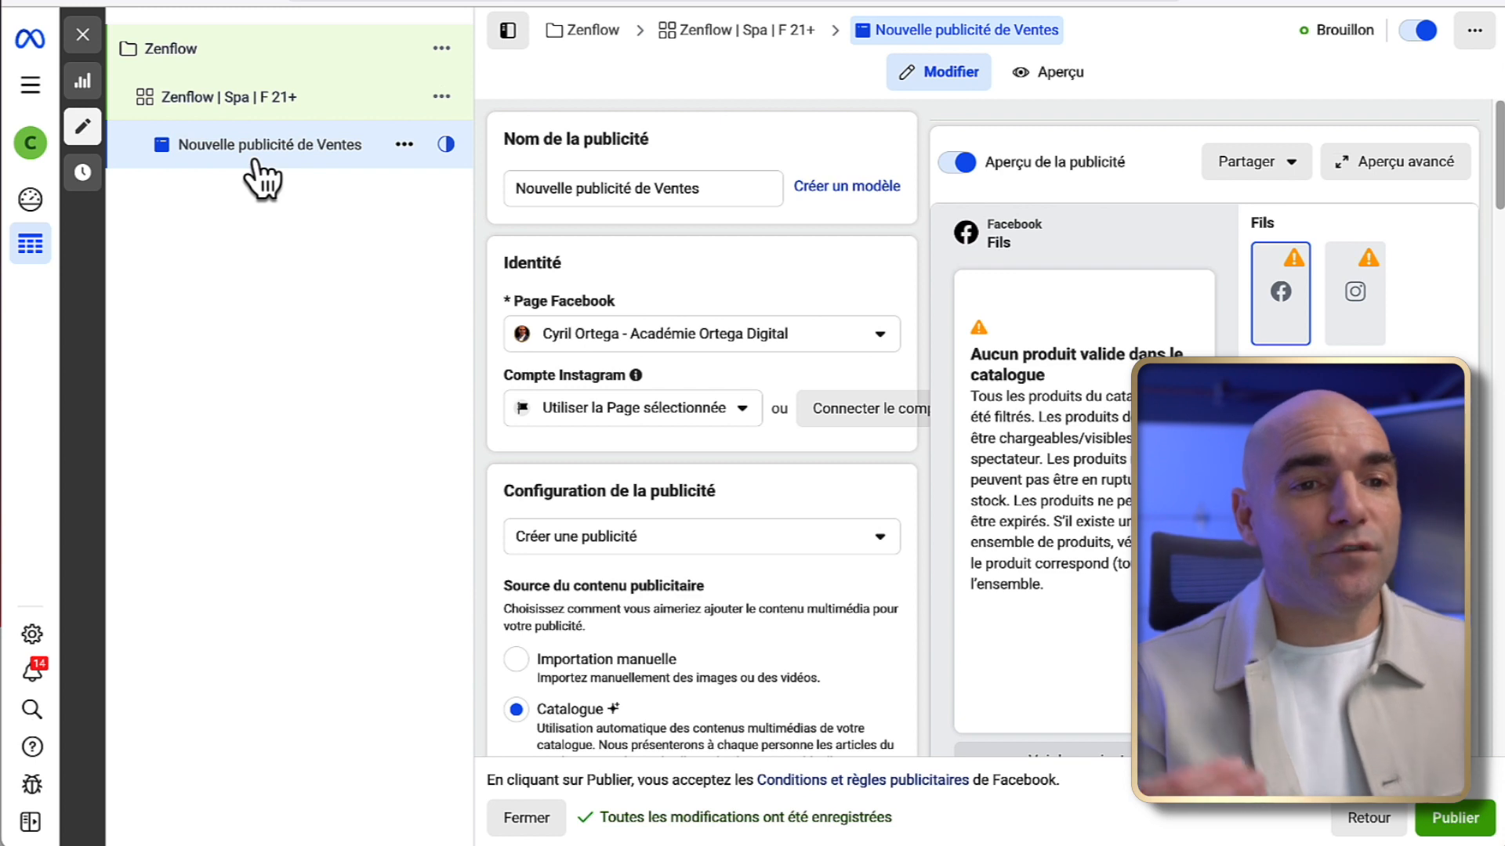
{"action": "triple_click", "coordinate": [676, 190]}
{"action": "type", "text": "Ze"}
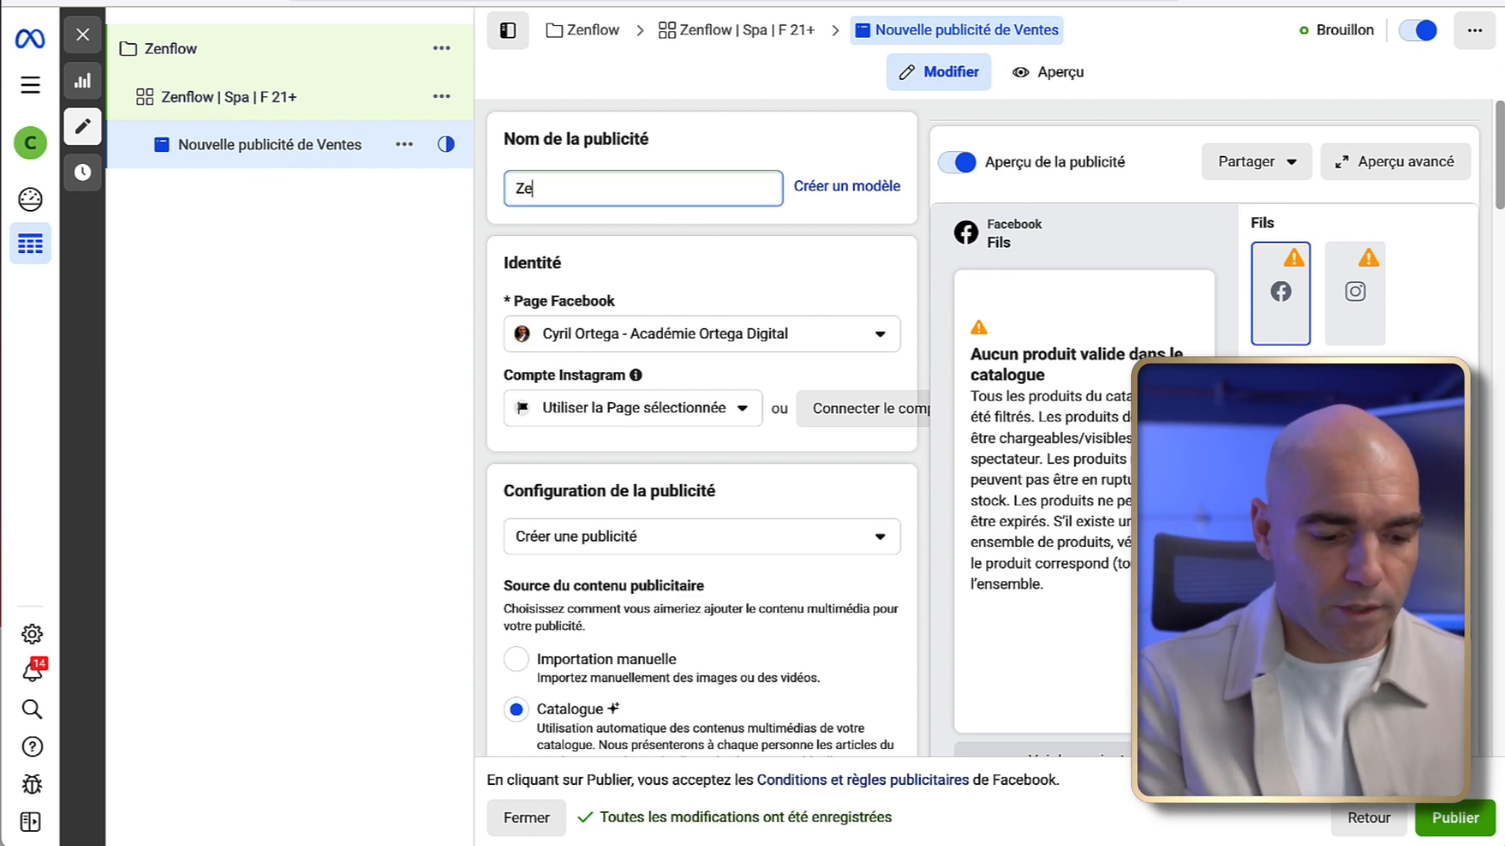
{"action": "type", "text": "nflow"}
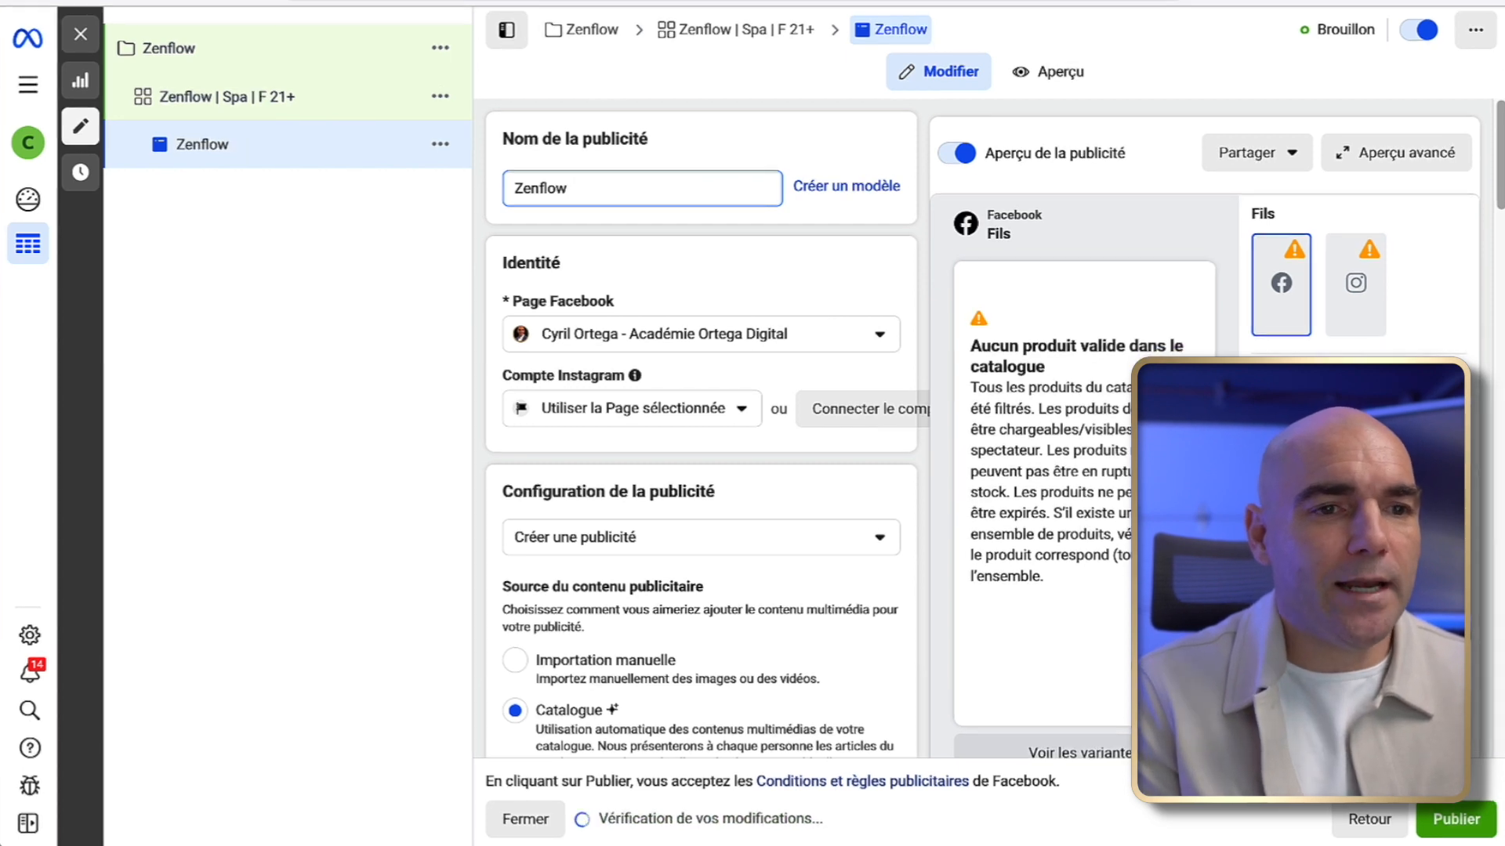
{"action": "type", "text": " Vieo"}
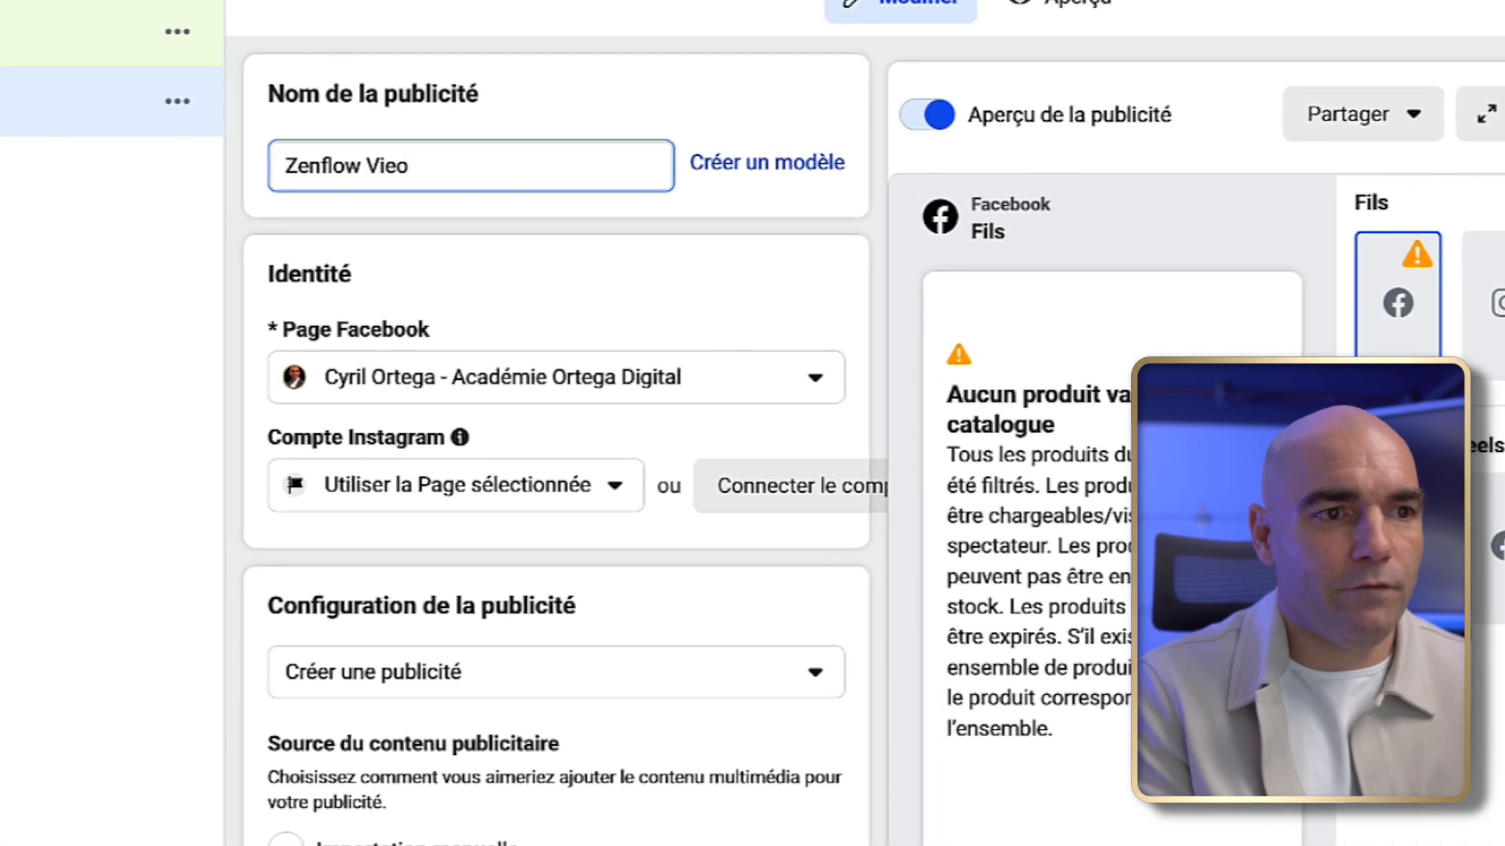
{"action": "key", "text": "BackSpace"}
{"action": "key", "text": "BackSpace"}
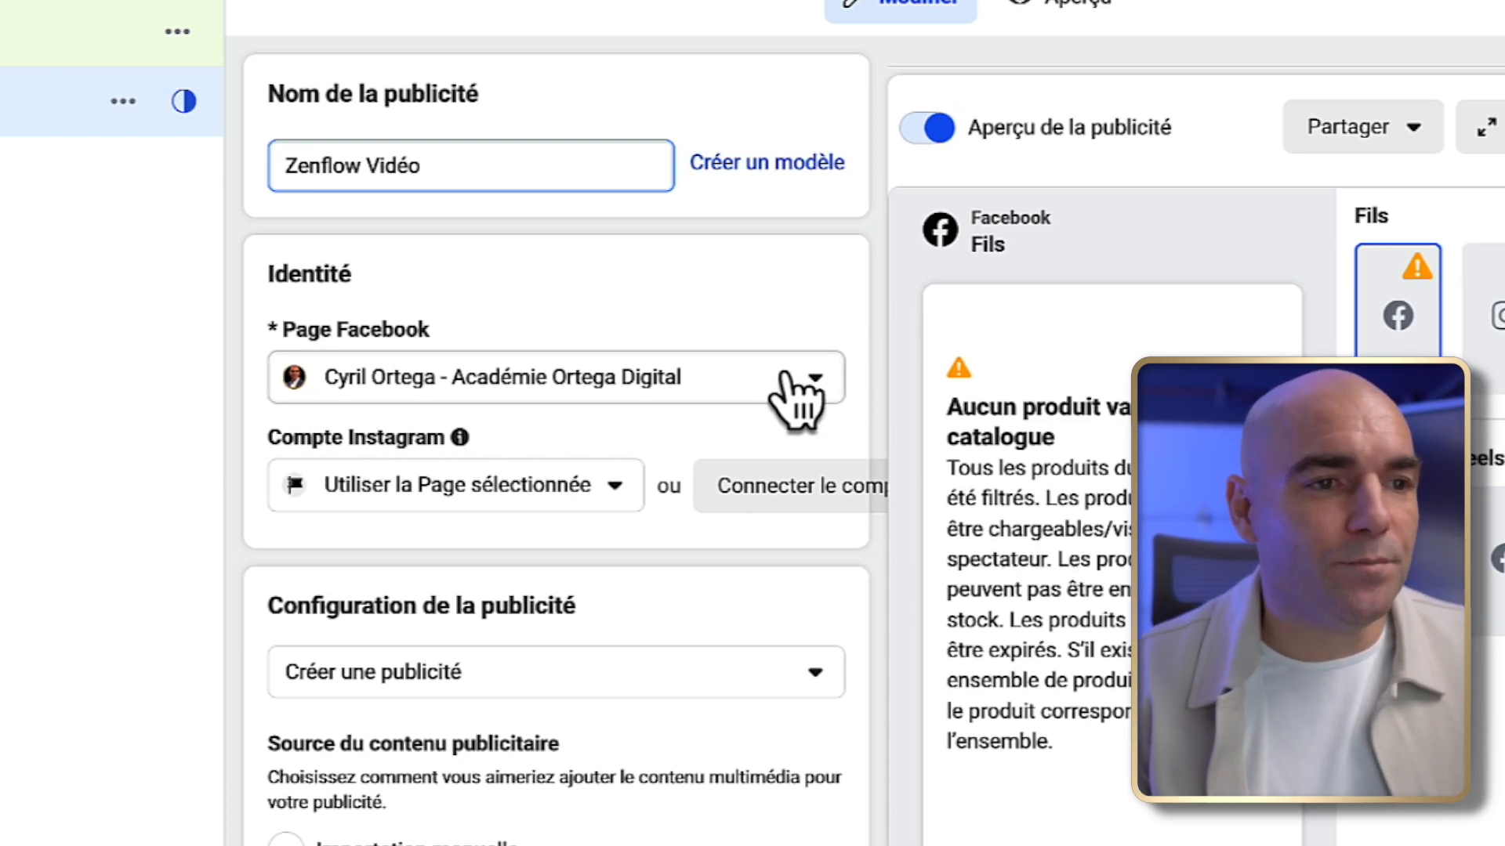
- Check the Instagram account choices and set the ad's Facebook Page to Académie Ortega Digital with its linked Instagram account
{"action": "left_click", "coordinate": [602, 486]}
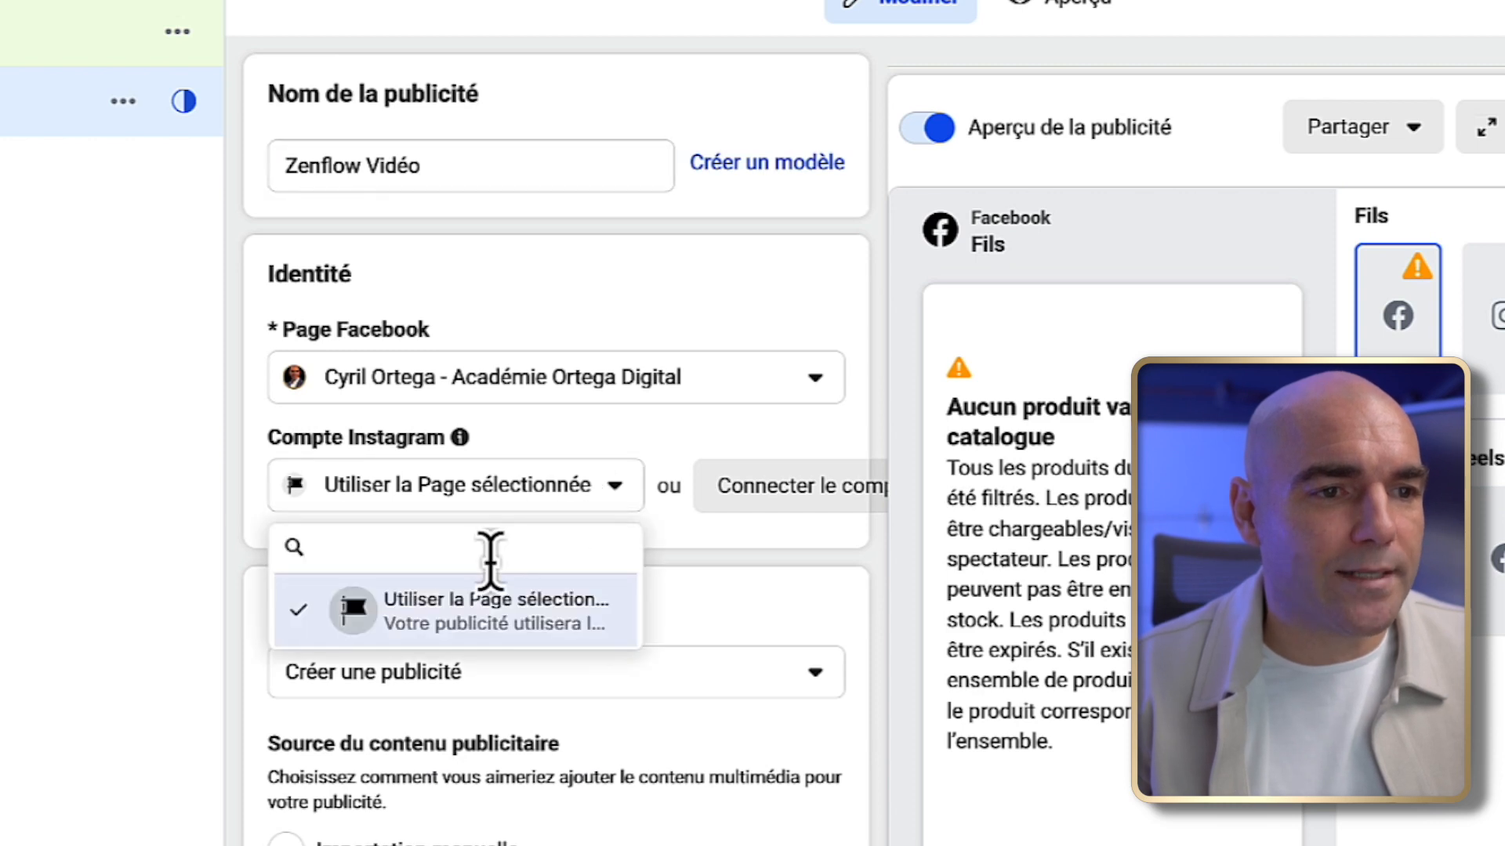
{"action": "left_click", "coordinate": [598, 493]}
{"action": "left_click", "coordinate": [716, 392]}
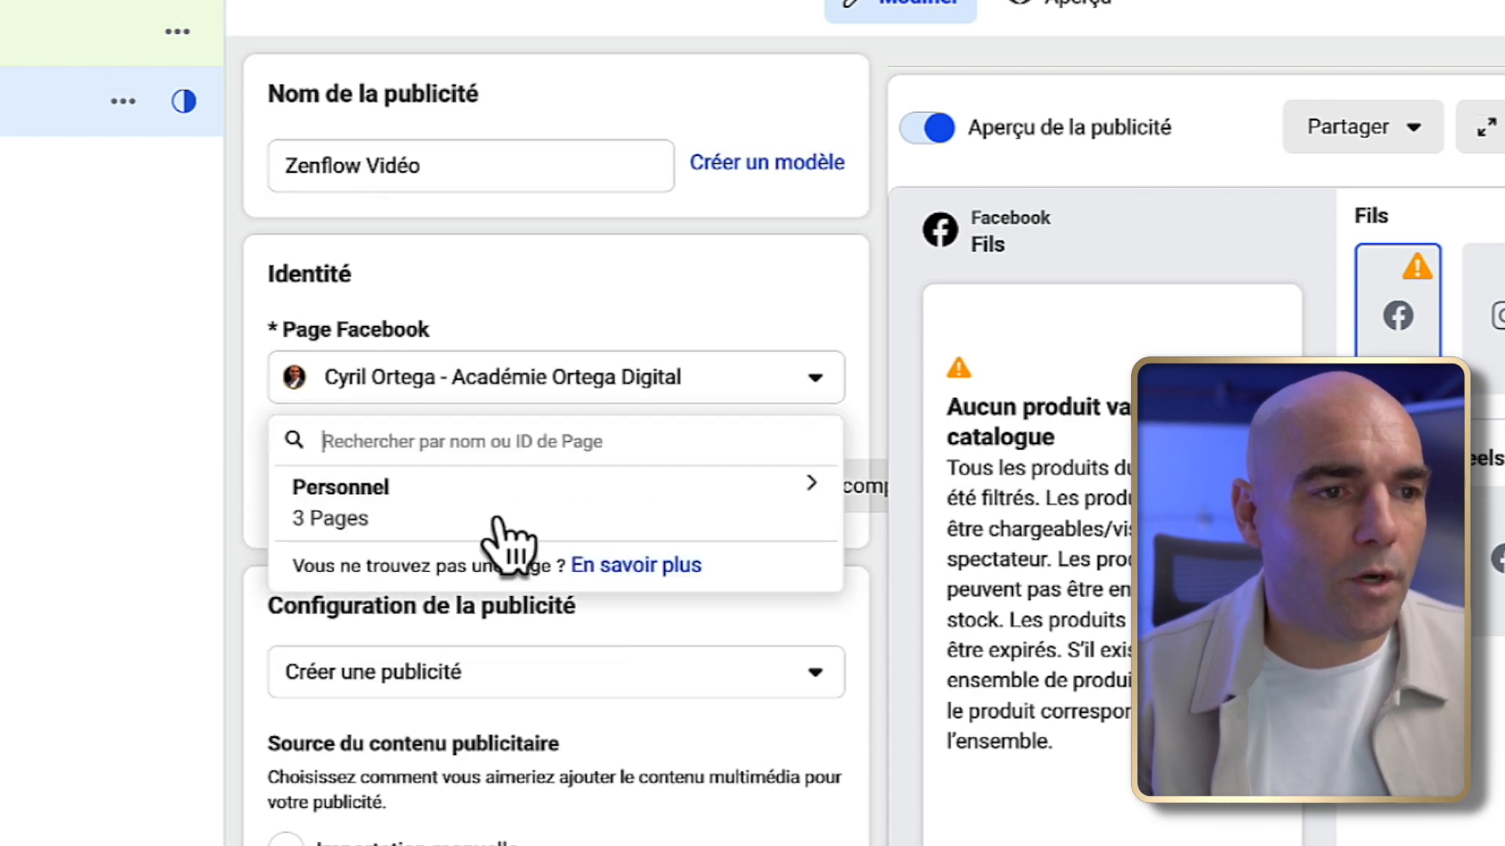
{"action": "left_click", "coordinate": [708, 533]}
{"action": "left_click", "coordinate": [620, 571]}
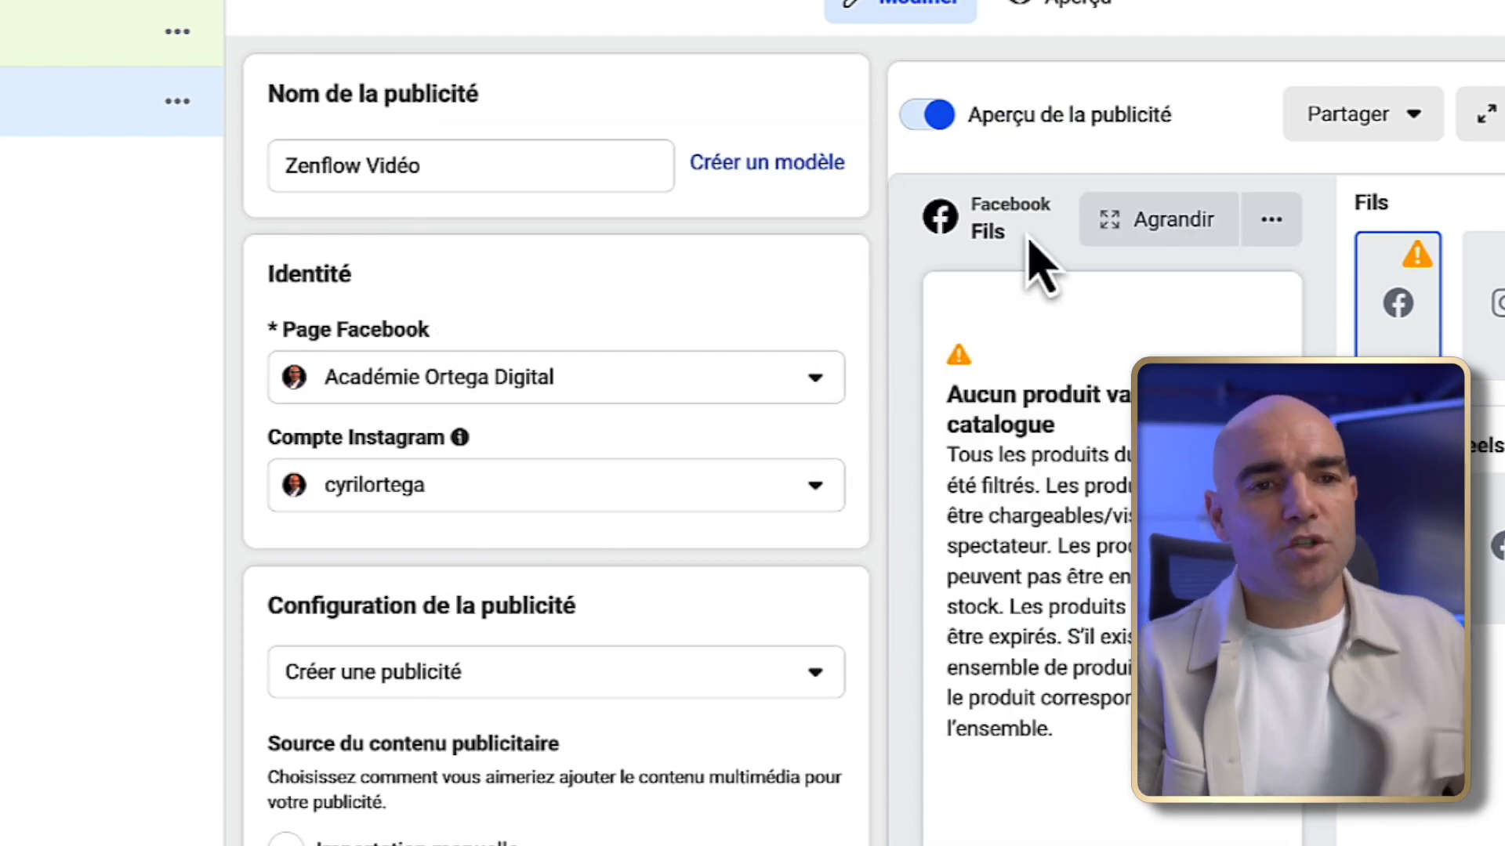
- Turn the ad preview off and back on
{"action": "left_click", "coordinate": [927, 116]}
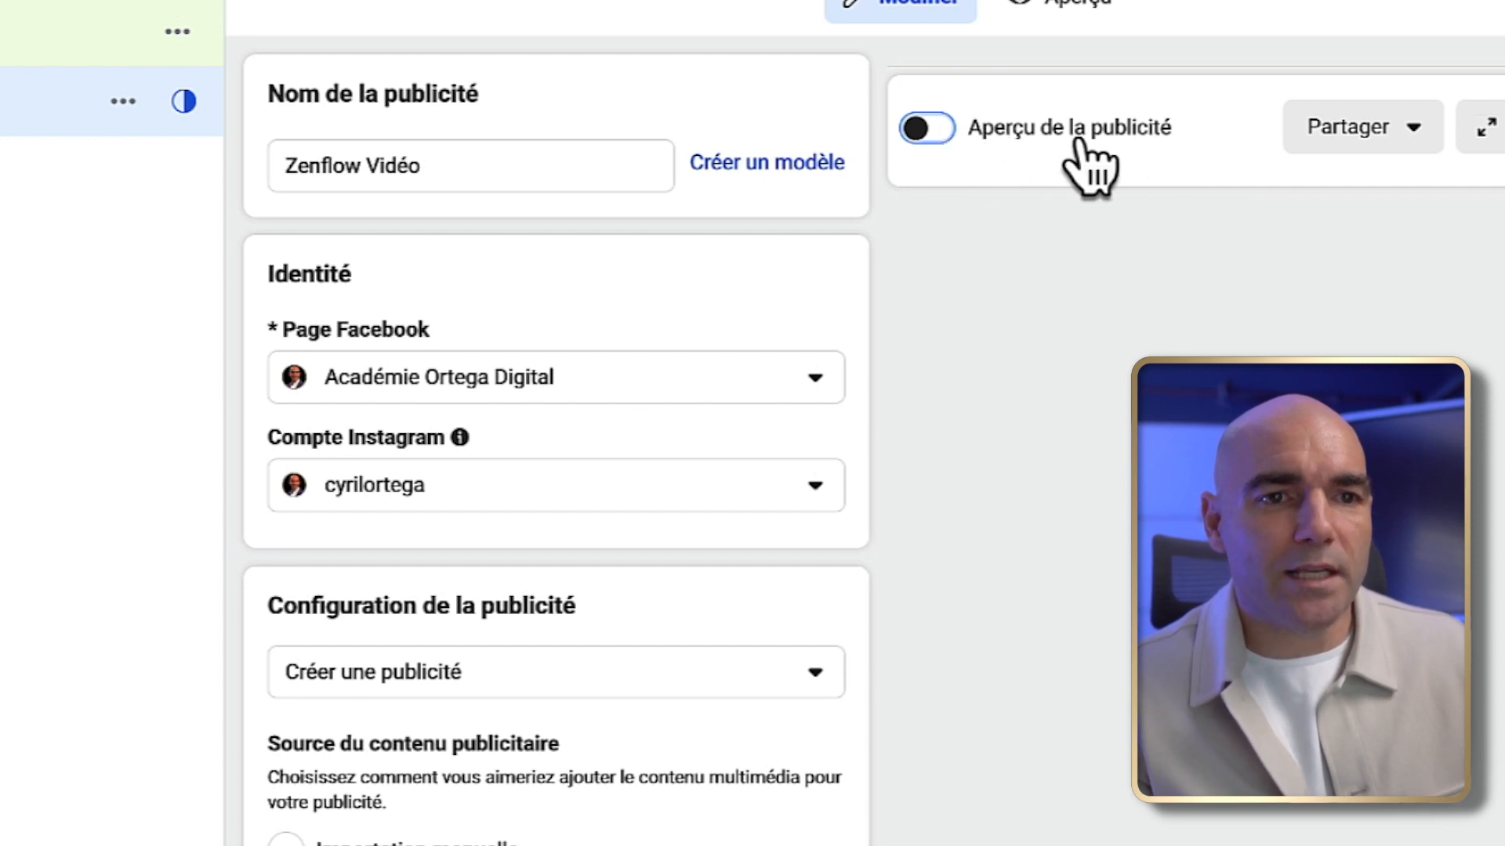
{"action": "left_click", "coordinate": [933, 128]}
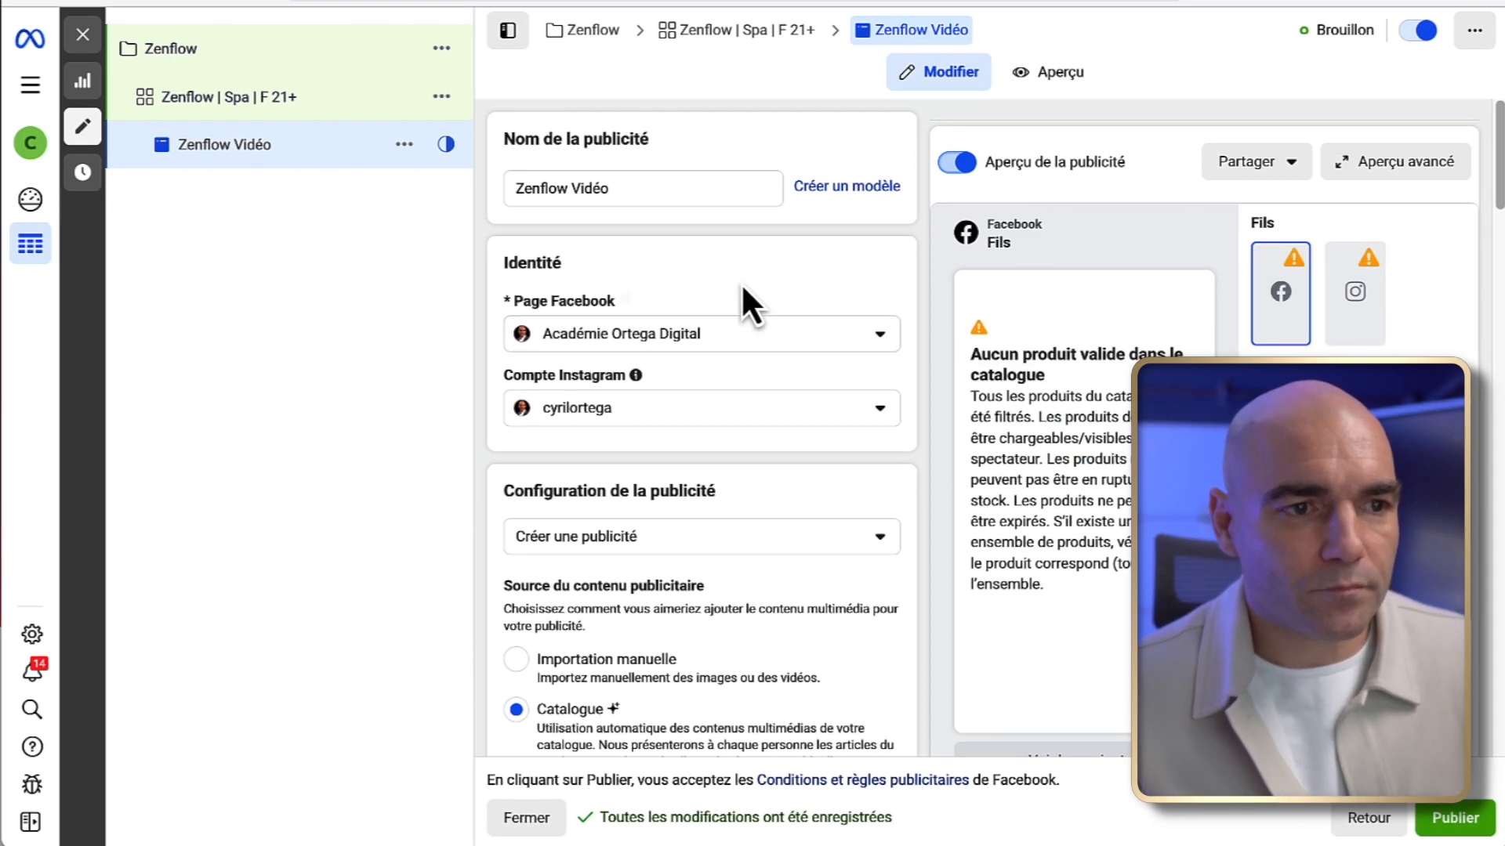
- Set the ad's content source to manual import (Importation manuelle) and its format to single image/video (Image/Vidéo unique)
{"action": "scroll", "coordinate": [741, 282], "scroll_direction": "down", "scroll_amount": 4}
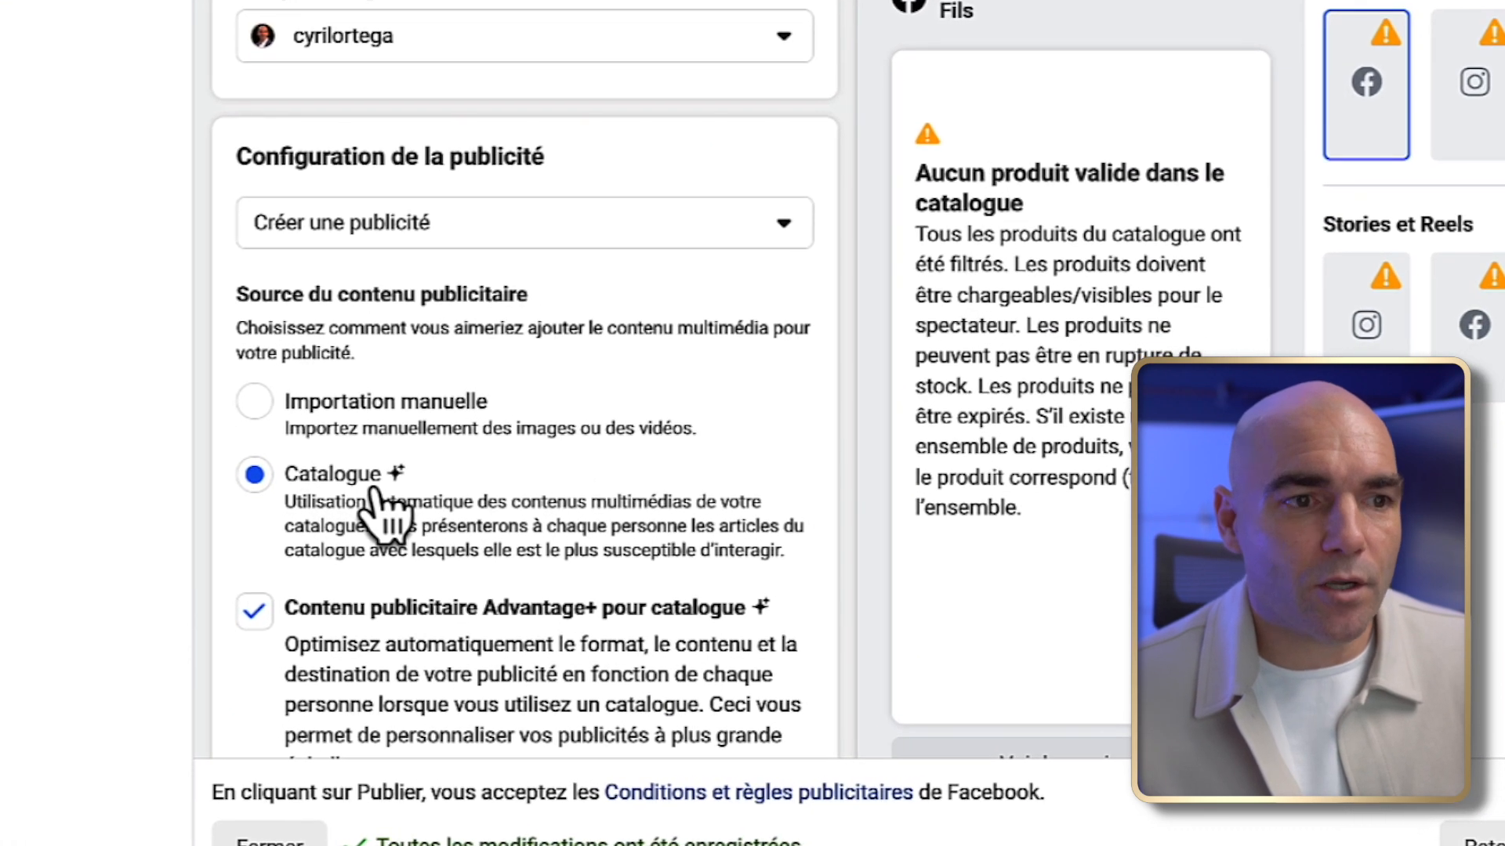
{"action": "left_click", "coordinate": [254, 402]}
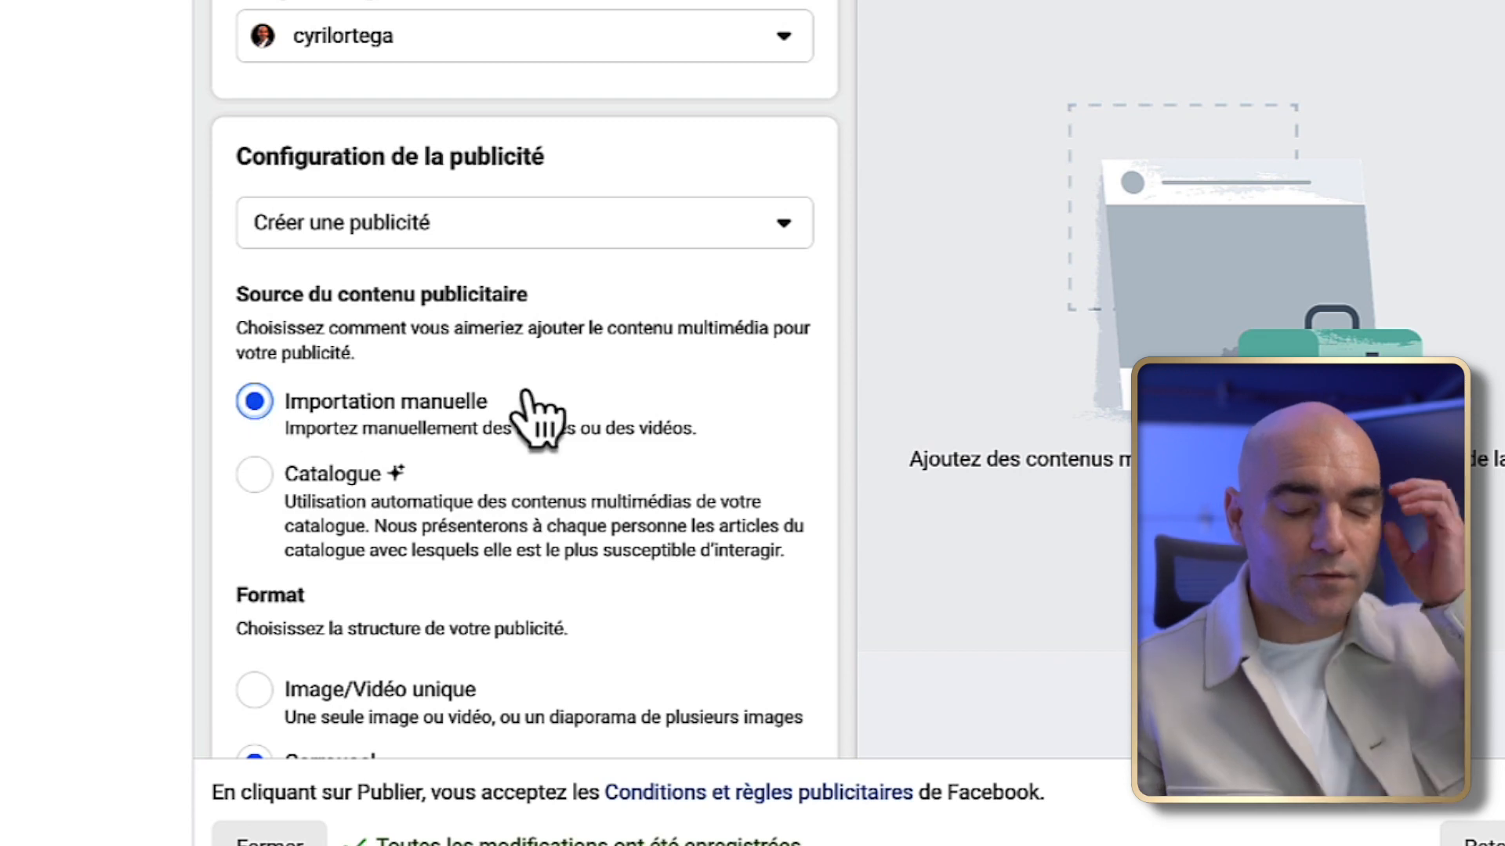
{"action": "scroll", "coordinate": [537, 412], "scroll_direction": "down", "scroll_amount": 1}
{"action": "scroll", "coordinate": [537, 411], "scroll_direction": "down", "scroll_amount": 3}
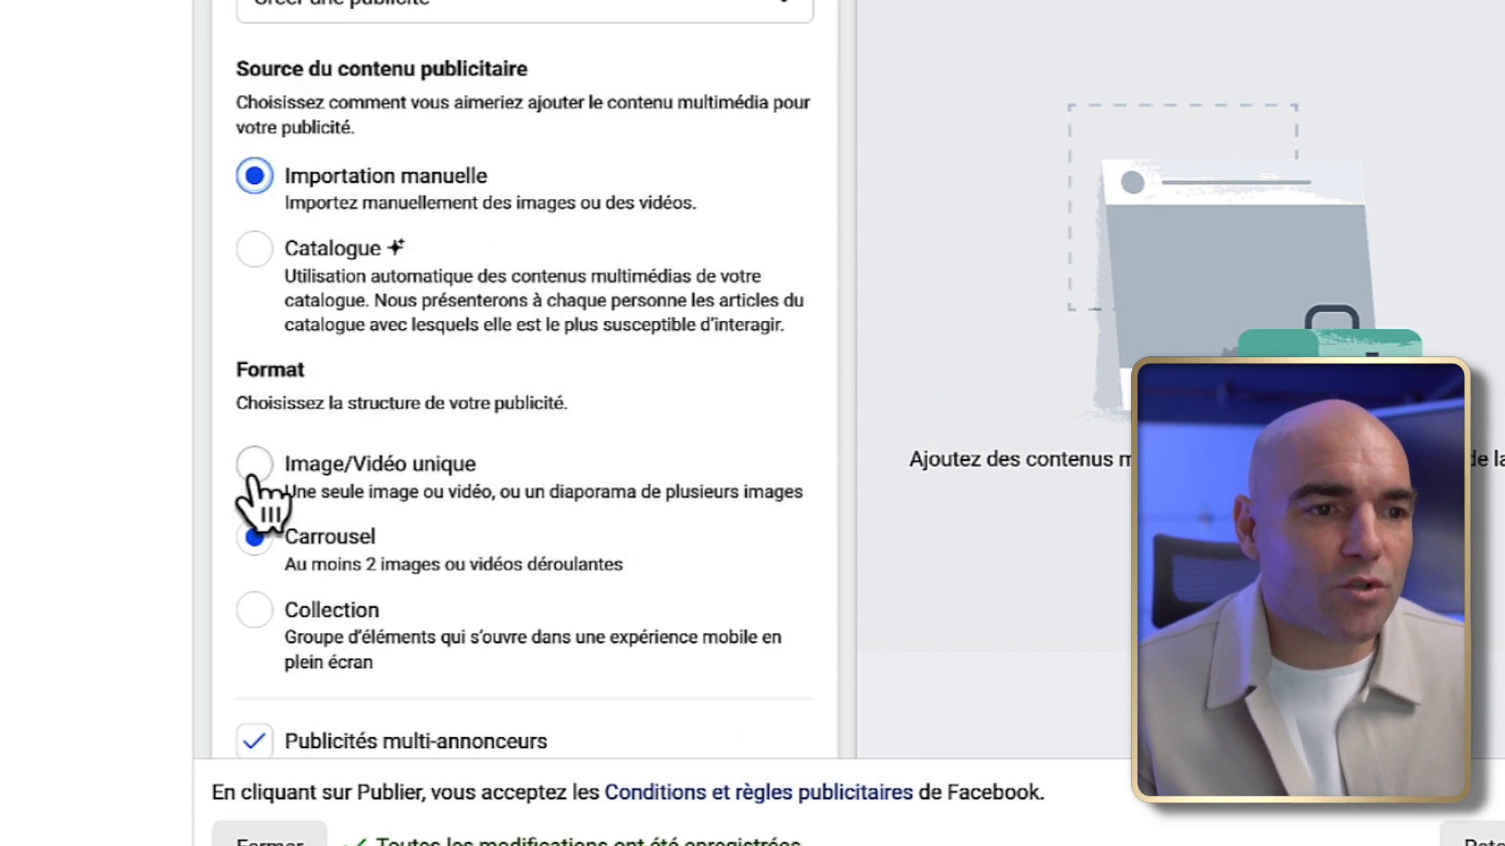
{"action": "left_click", "coordinate": [255, 470]}
- Disable multi-advertiser ads (Publicités multi-annonceurs) for the ad and go to the ad content fields
{"action": "scroll", "coordinate": [336, 580], "scroll_direction": "down", "scroll_amount": 1}
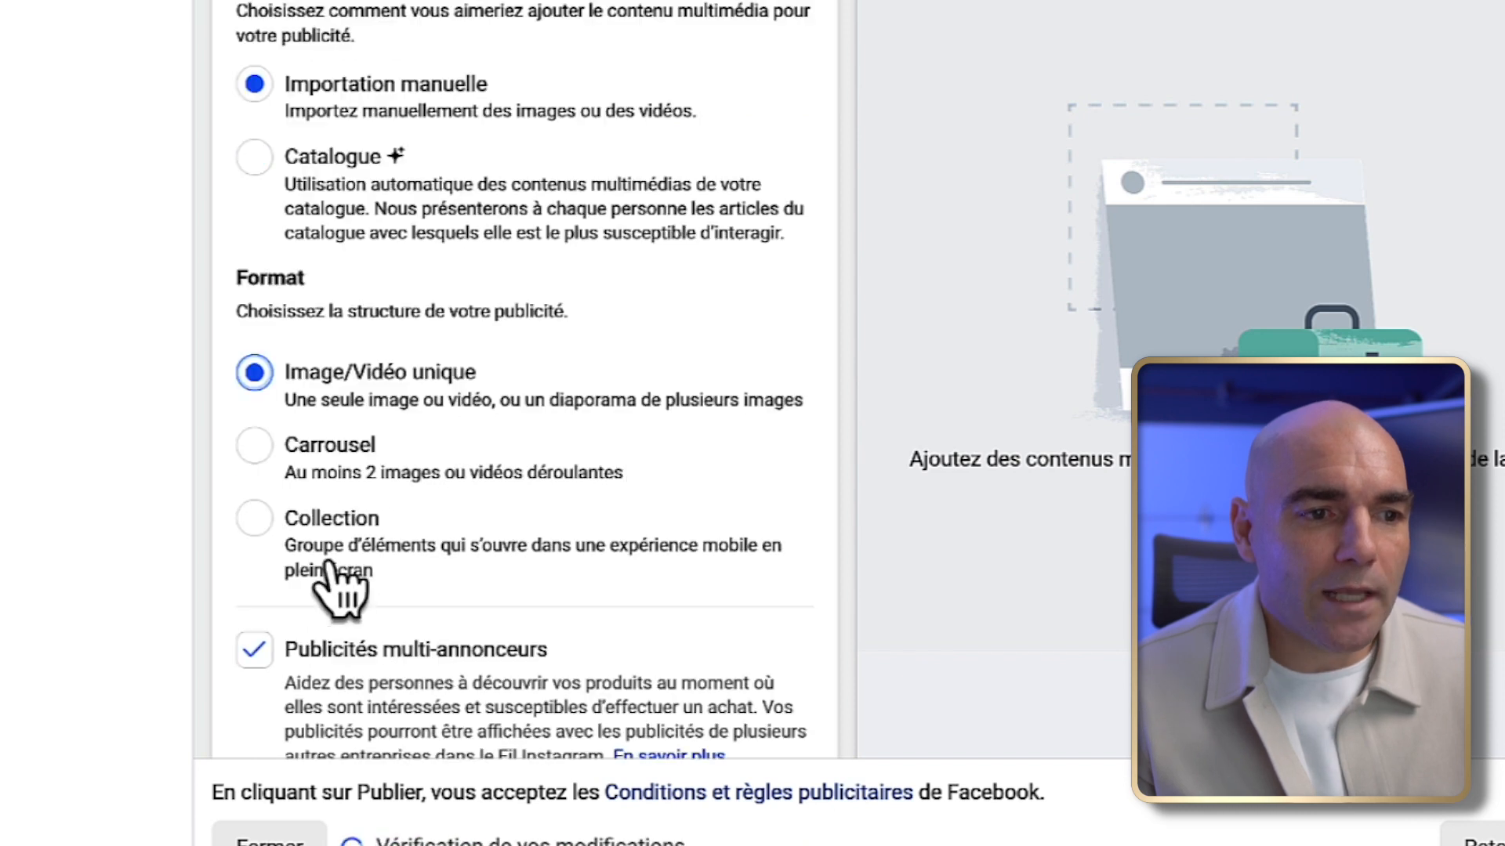
{"action": "left_click", "coordinate": [253, 652]}
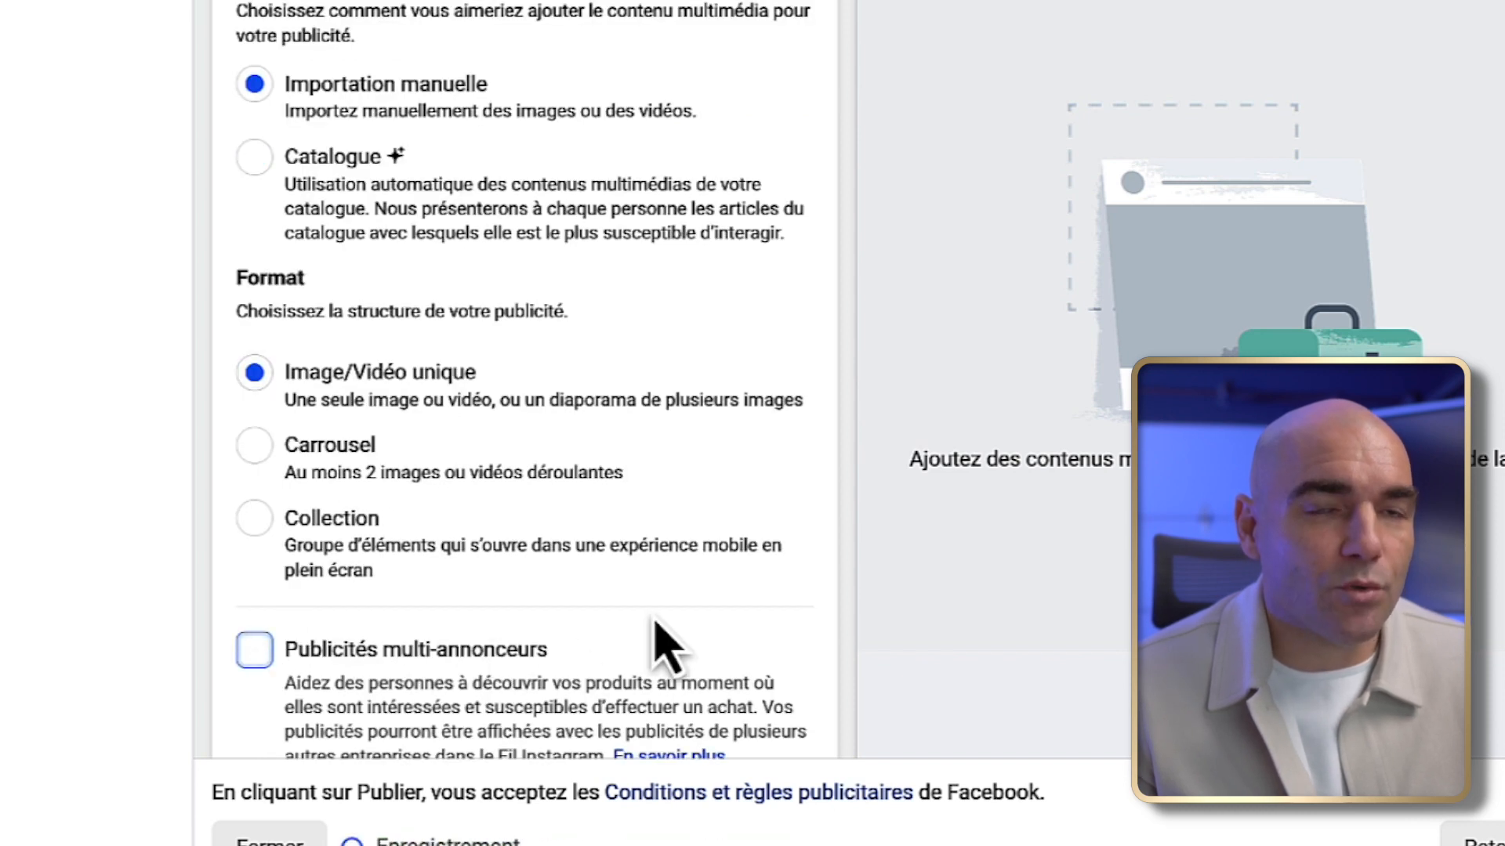
{"action": "scroll", "coordinate": [639, 533], "scroll_direction": "down", "scroll_amount": 5}
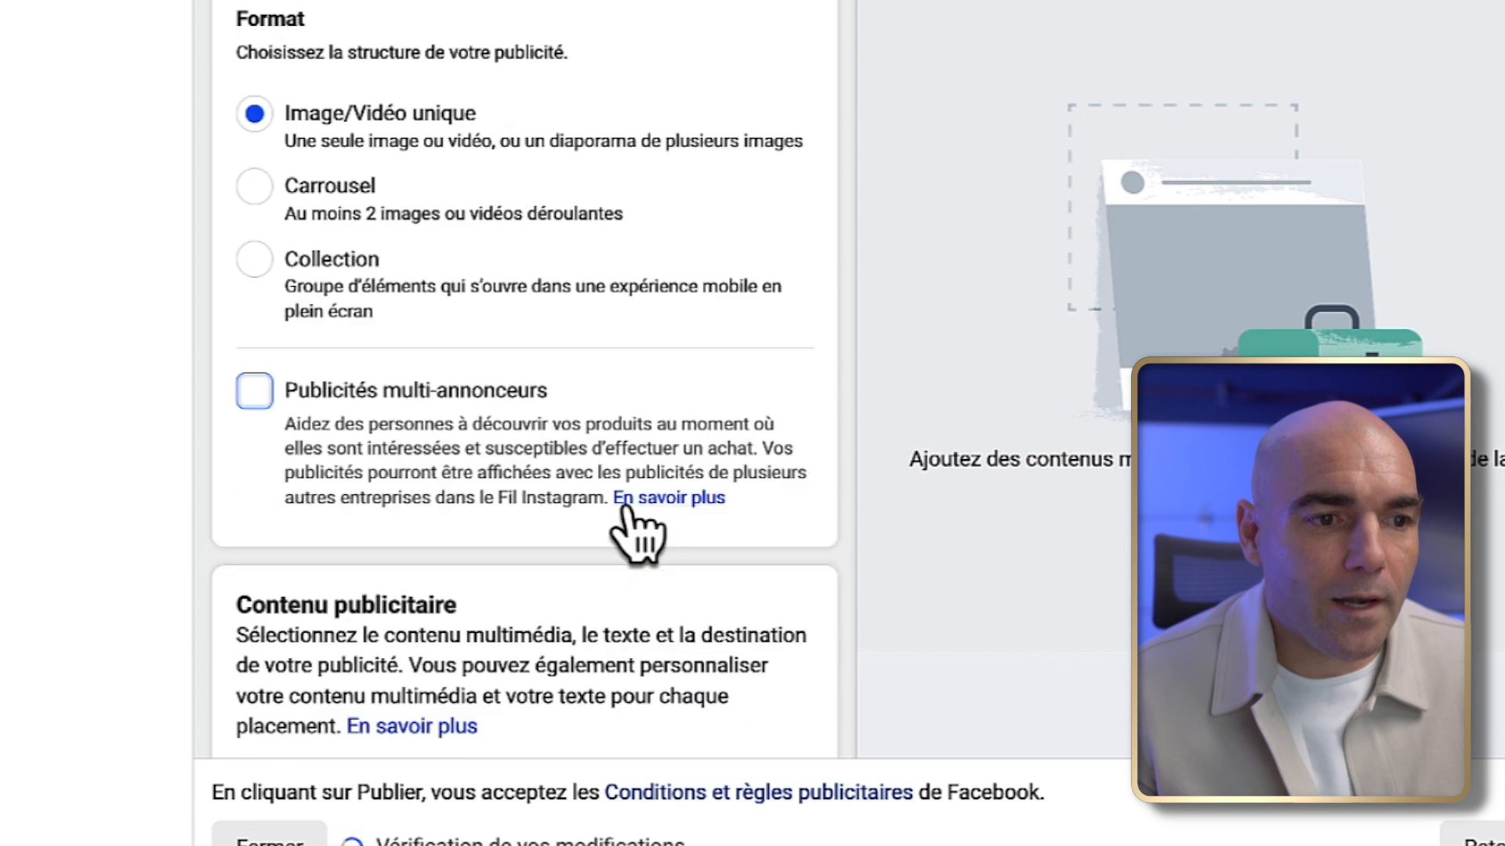
{"action": "scroll", "coordinate": [631, 517], "scroll_direction": "down", "scroll_amount": 2}
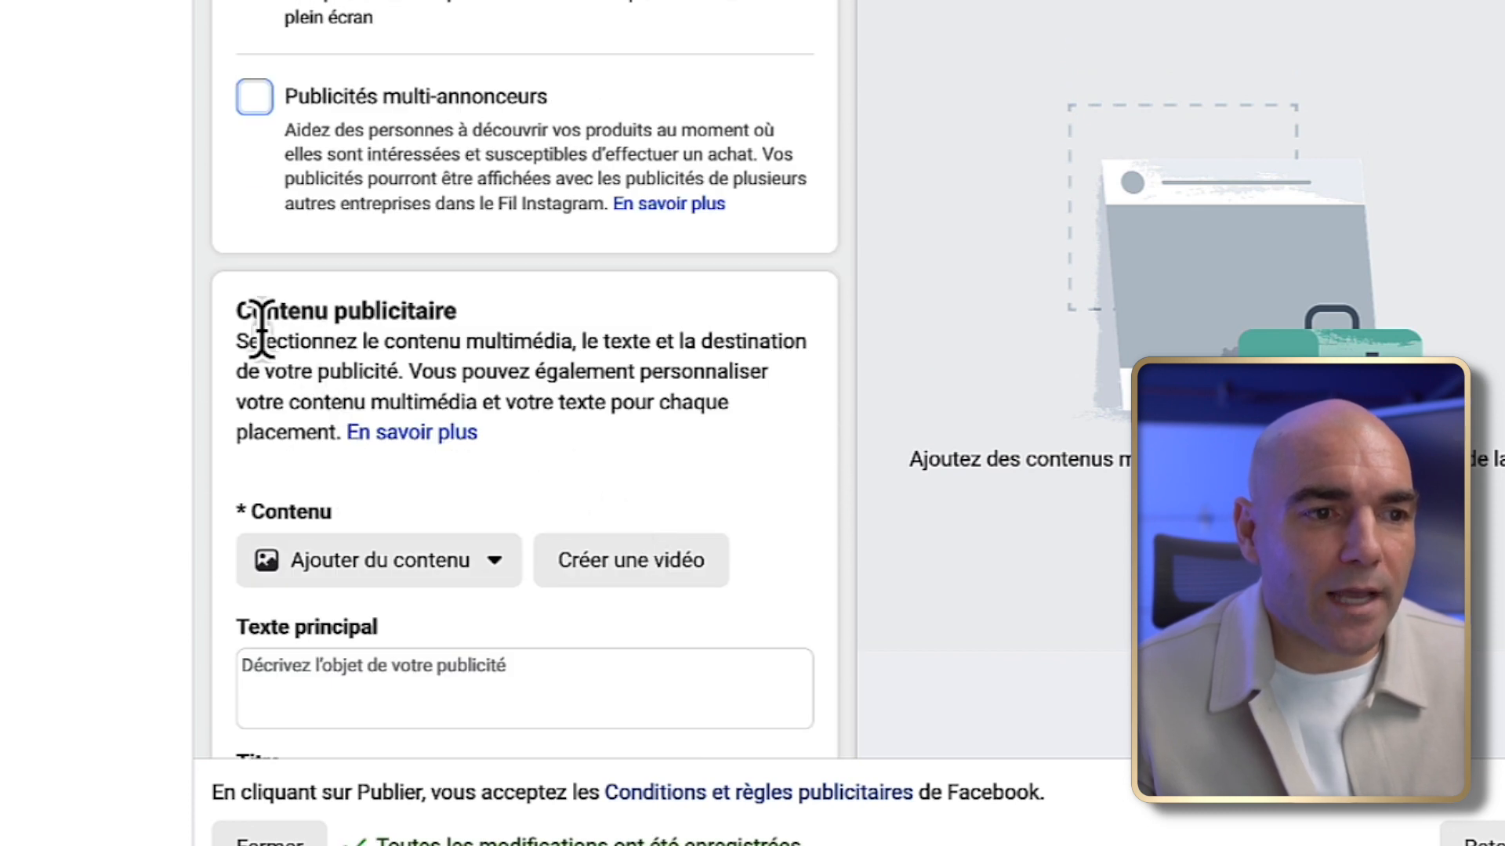
{"action": "scroll", "coordinate": [439, 341], "scroll_direction": "down", "scroll_amount": 4}
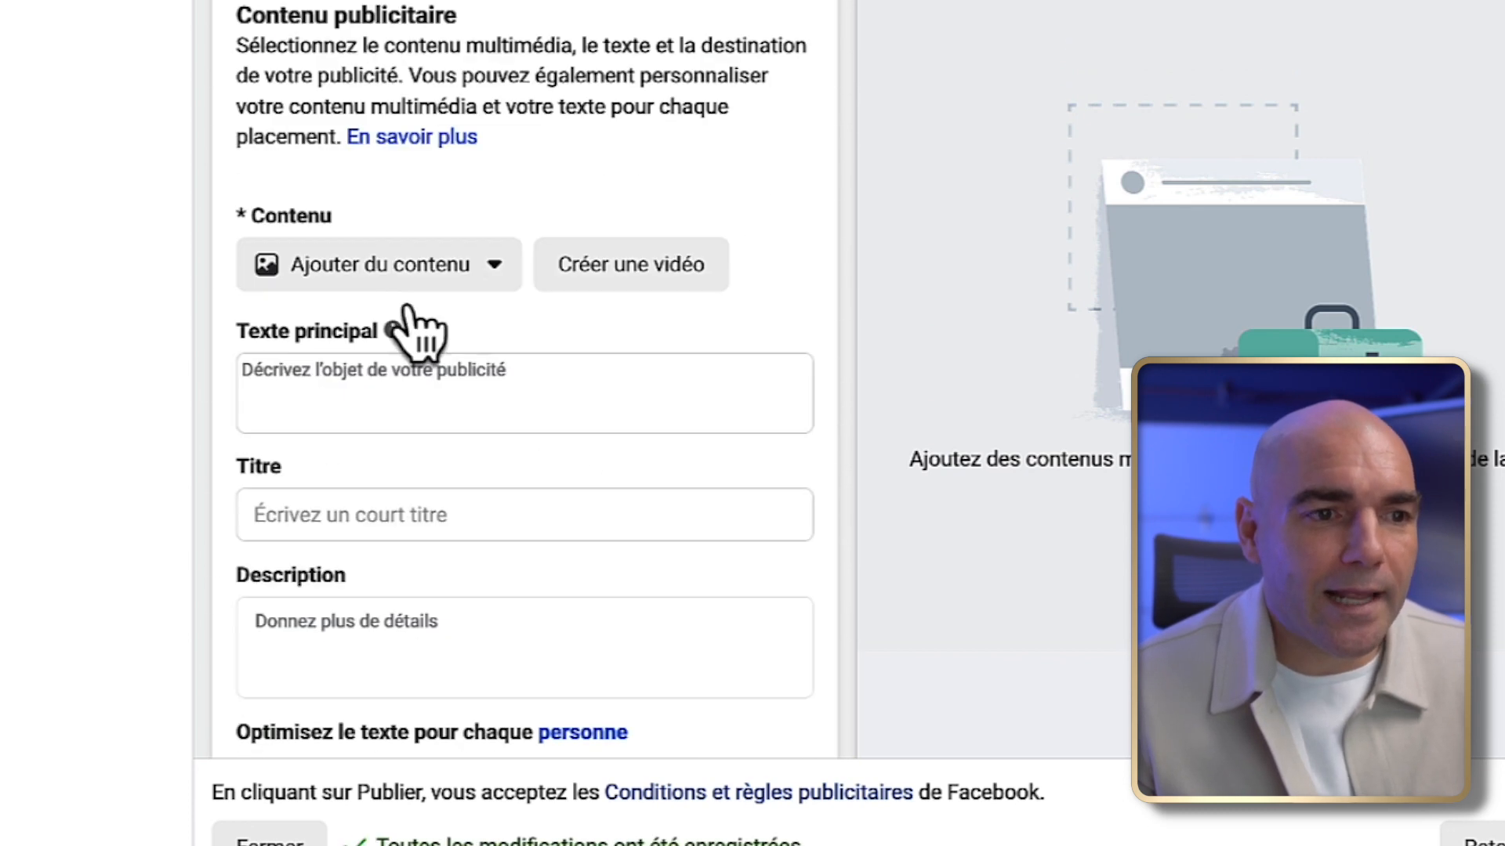
- Try to upload the video Zenflow.mp4 from the computer as the ad's content
{"action": "left_click", "coordinate": [482, 271]}
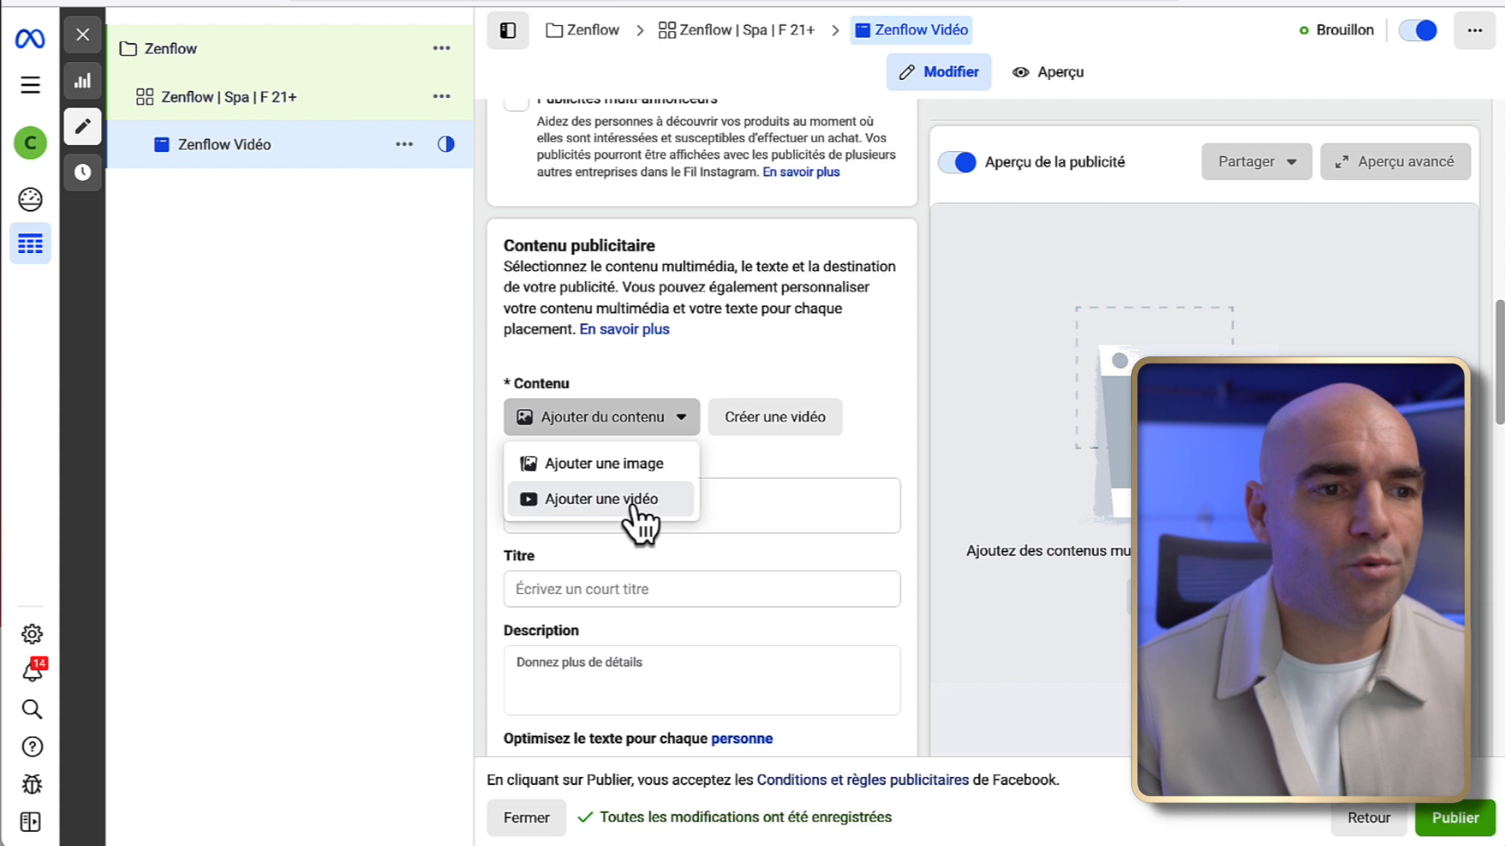
{"action": "left_click", "coordinate": [633, 502]}
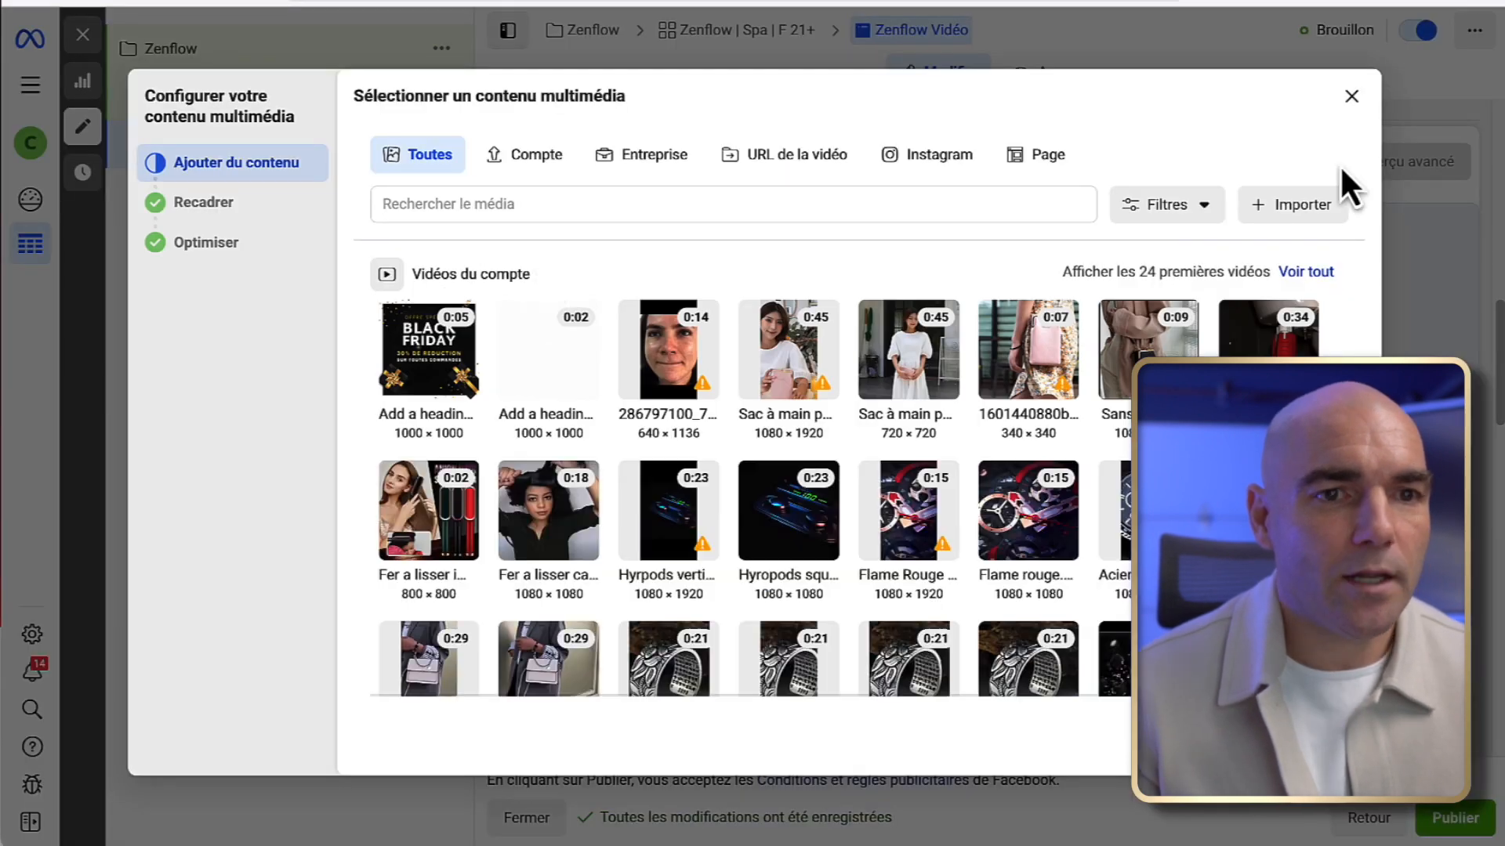
{"action": "left_click", "coordinate": [1293, 208]}
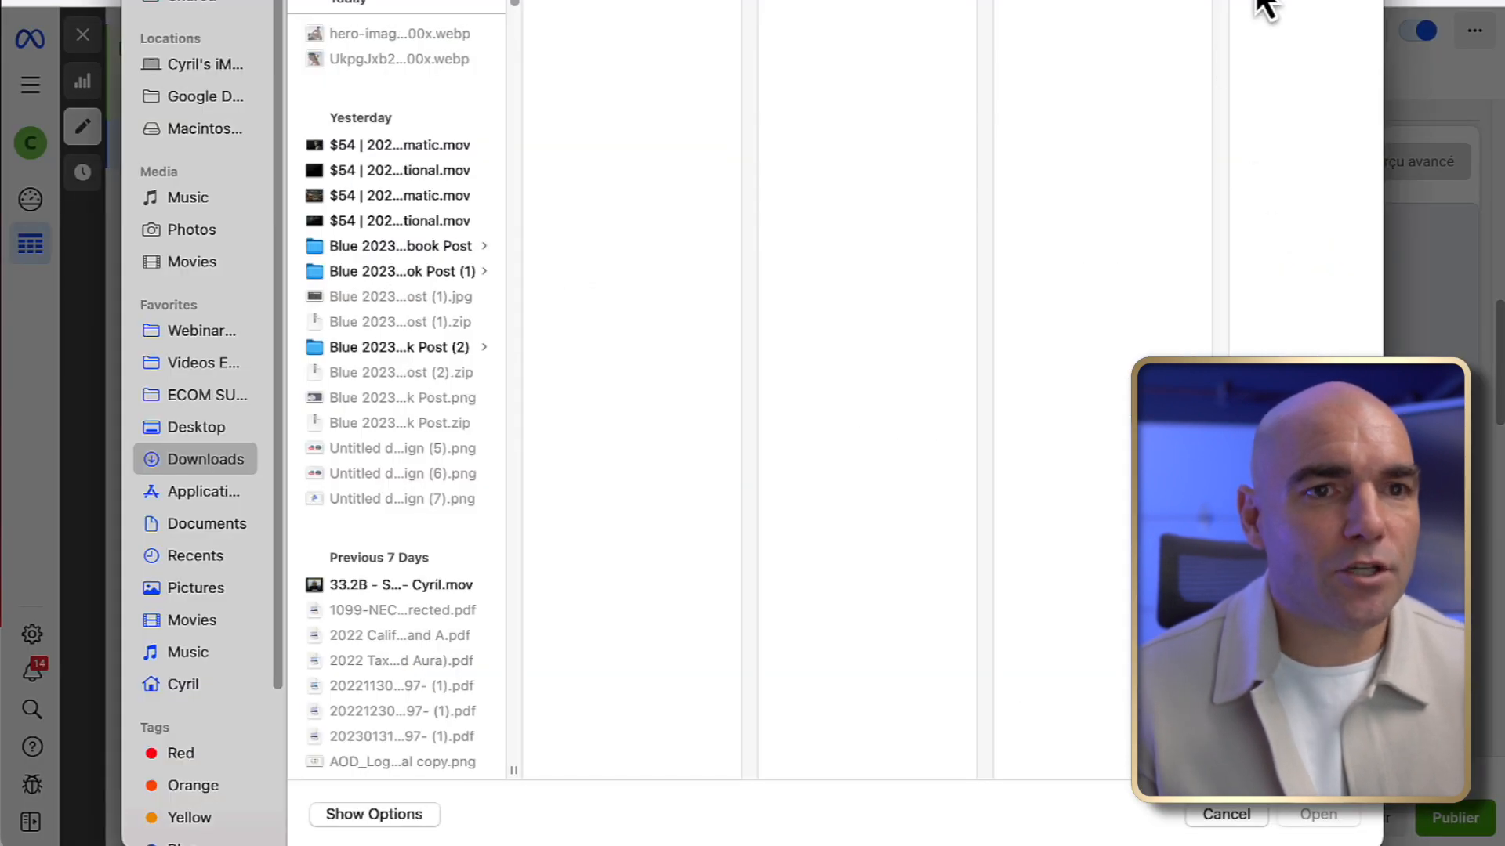
{"action": "type", "text": "zenflow"}
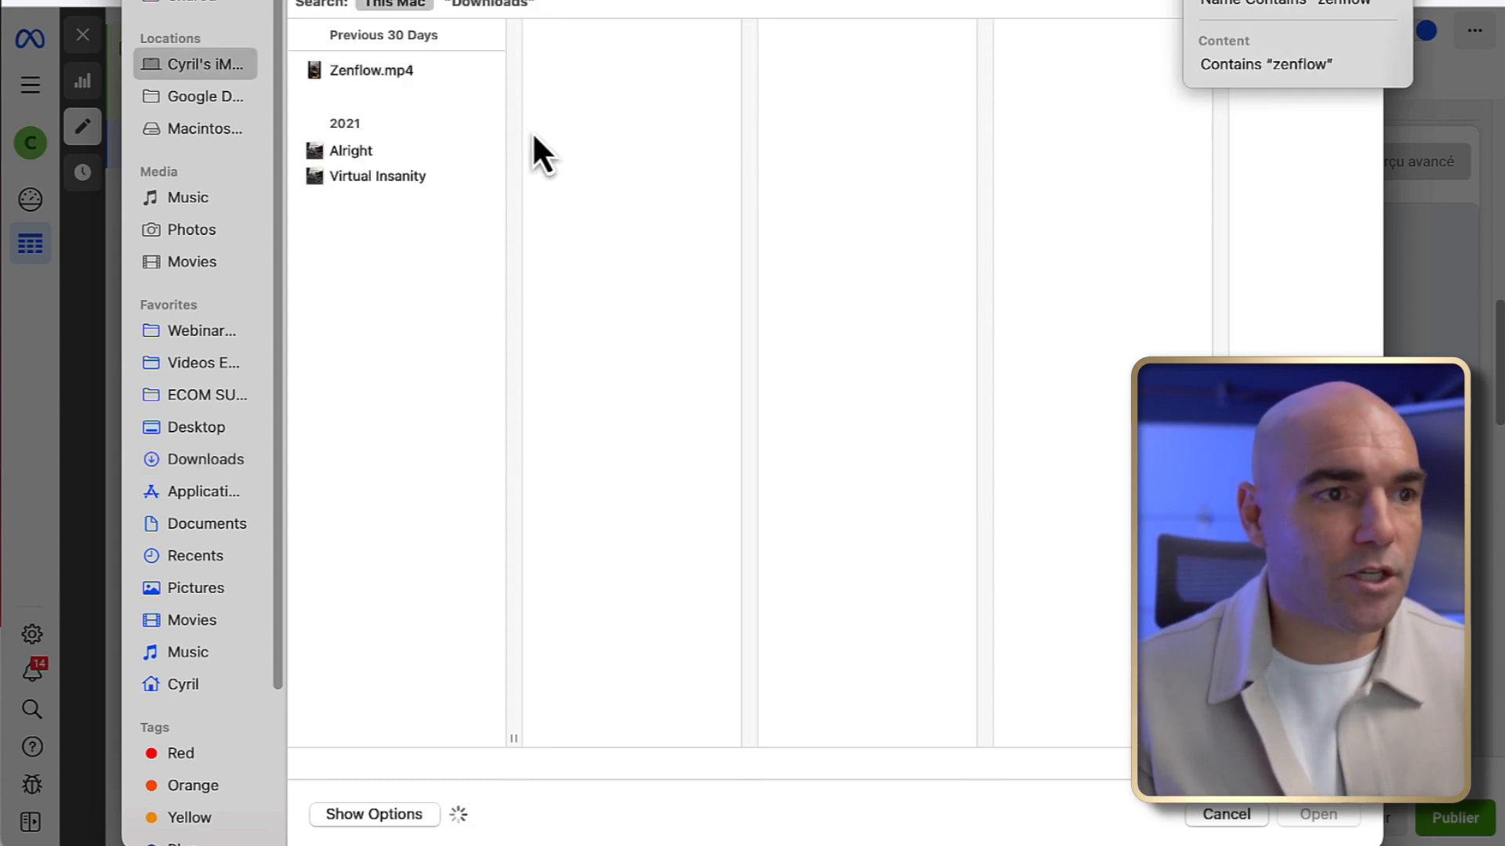
{"action": "left_click", "coordinate": [357, 72]}
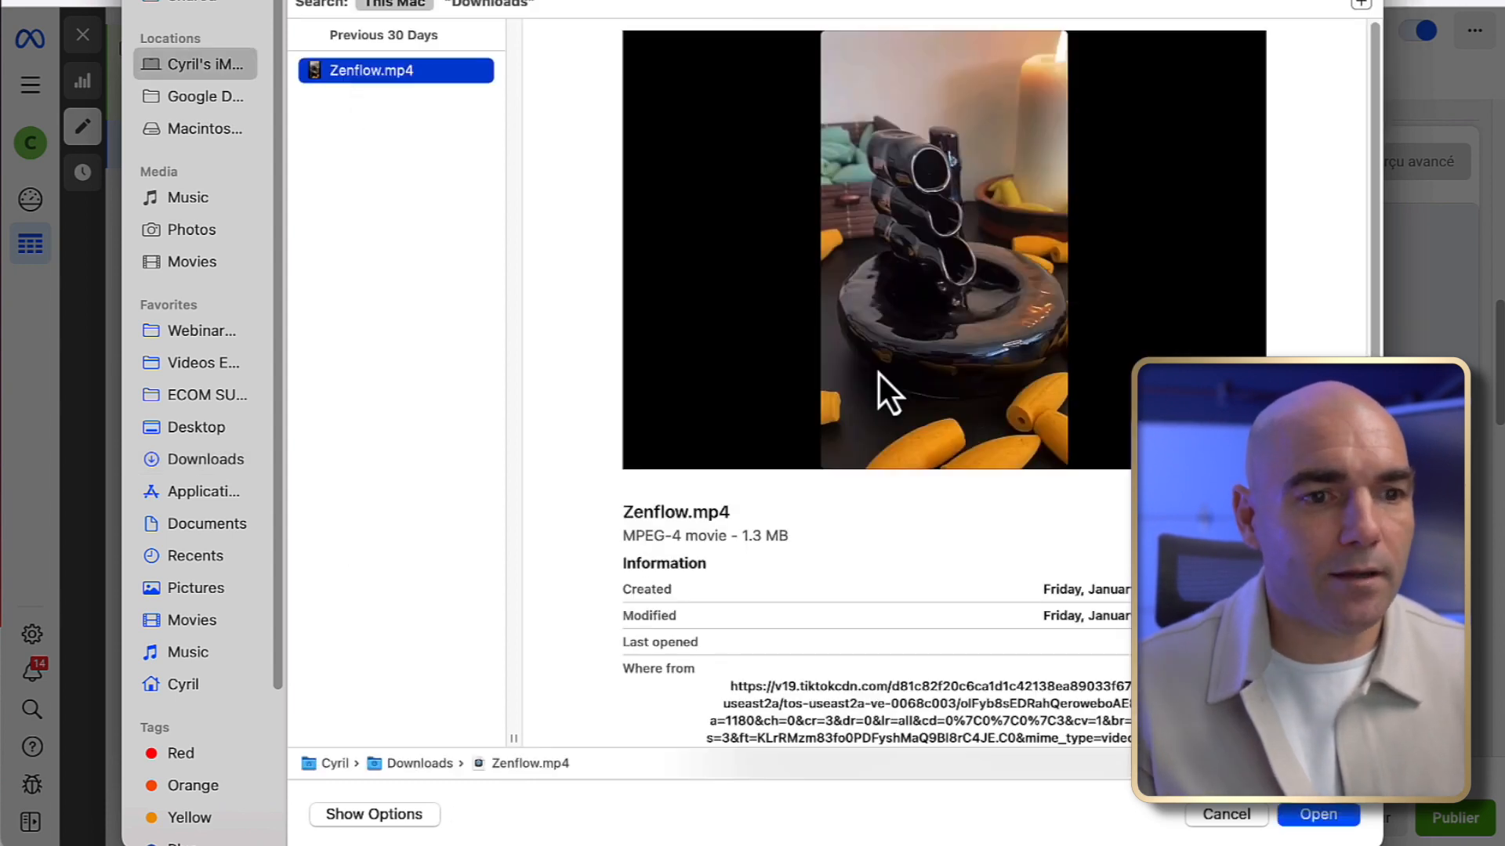
{"action": "left_click", "coordinate": [1325, 817]}
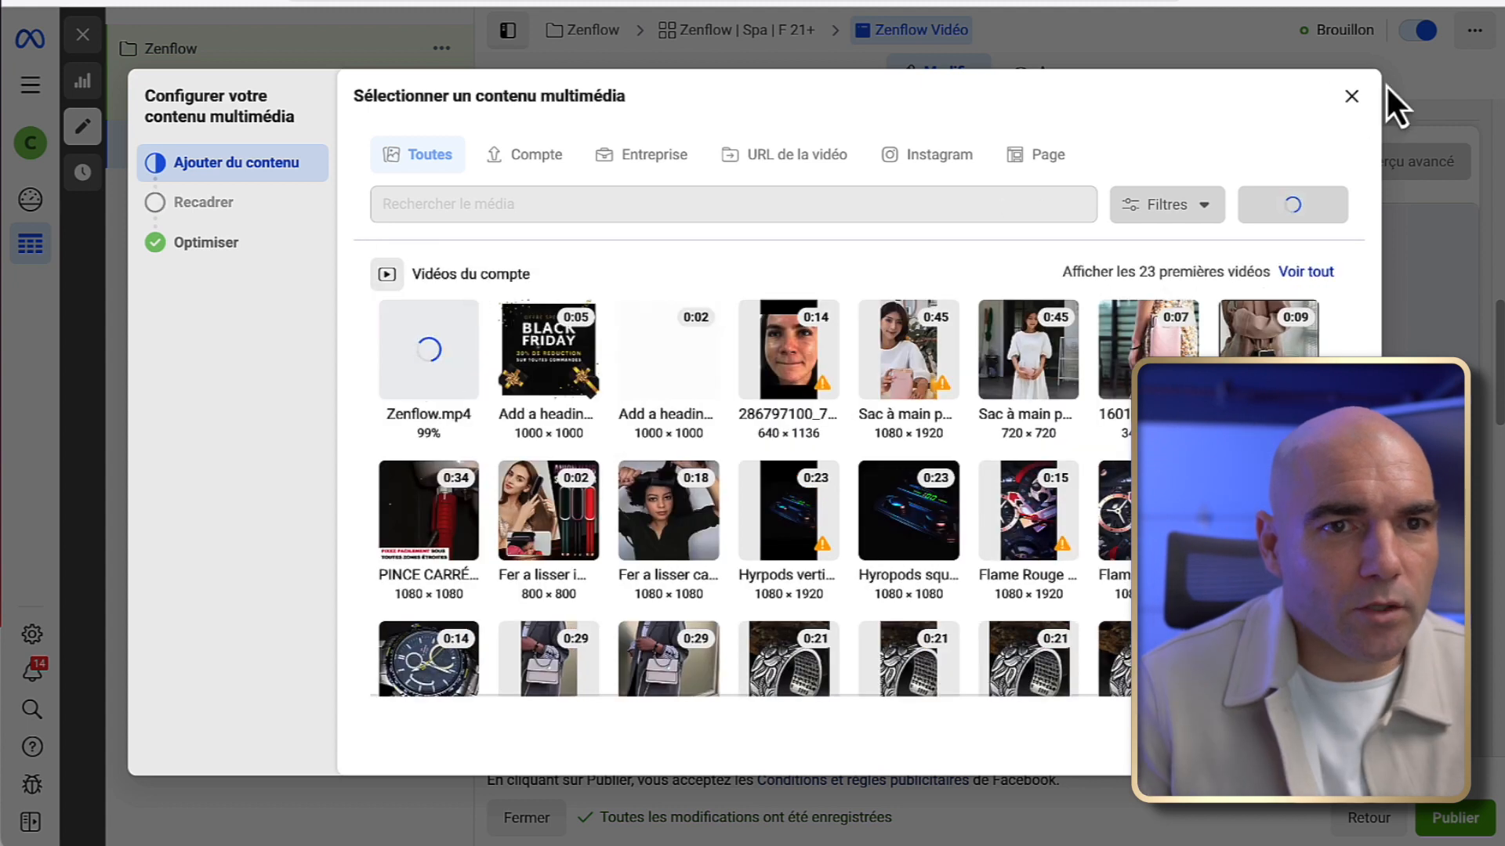
{"action": "left_click", "coordinate": [1350, 98]}
- Rename the ad as "Zenflow Photo 1"
{"action": "scroll", "coordinate": [598, 450], "scroll_direction": "up", "scroll_amount": 10}
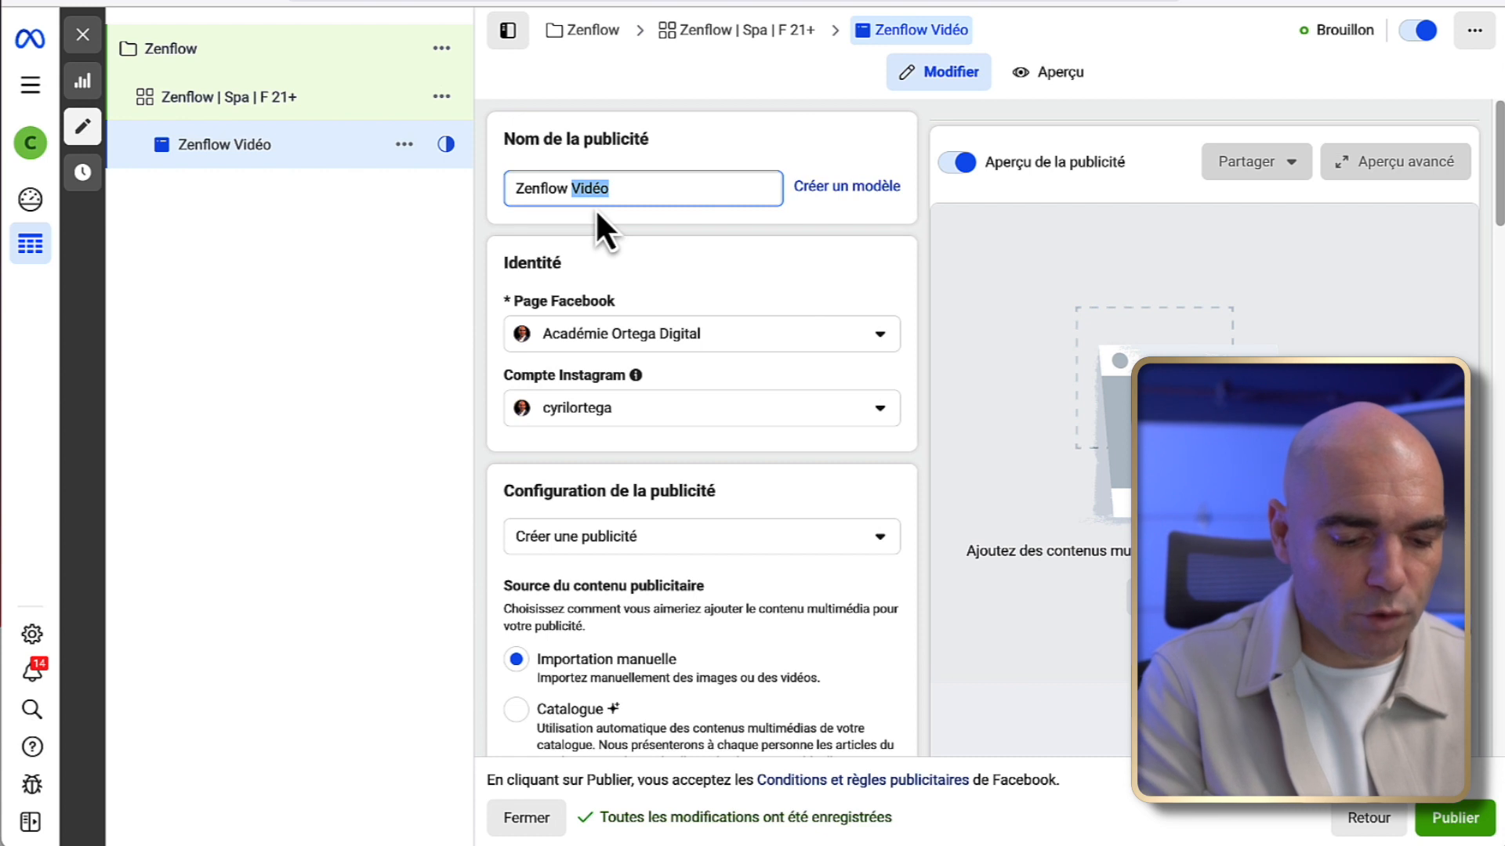
{"action": "type", "text": "Photo"}
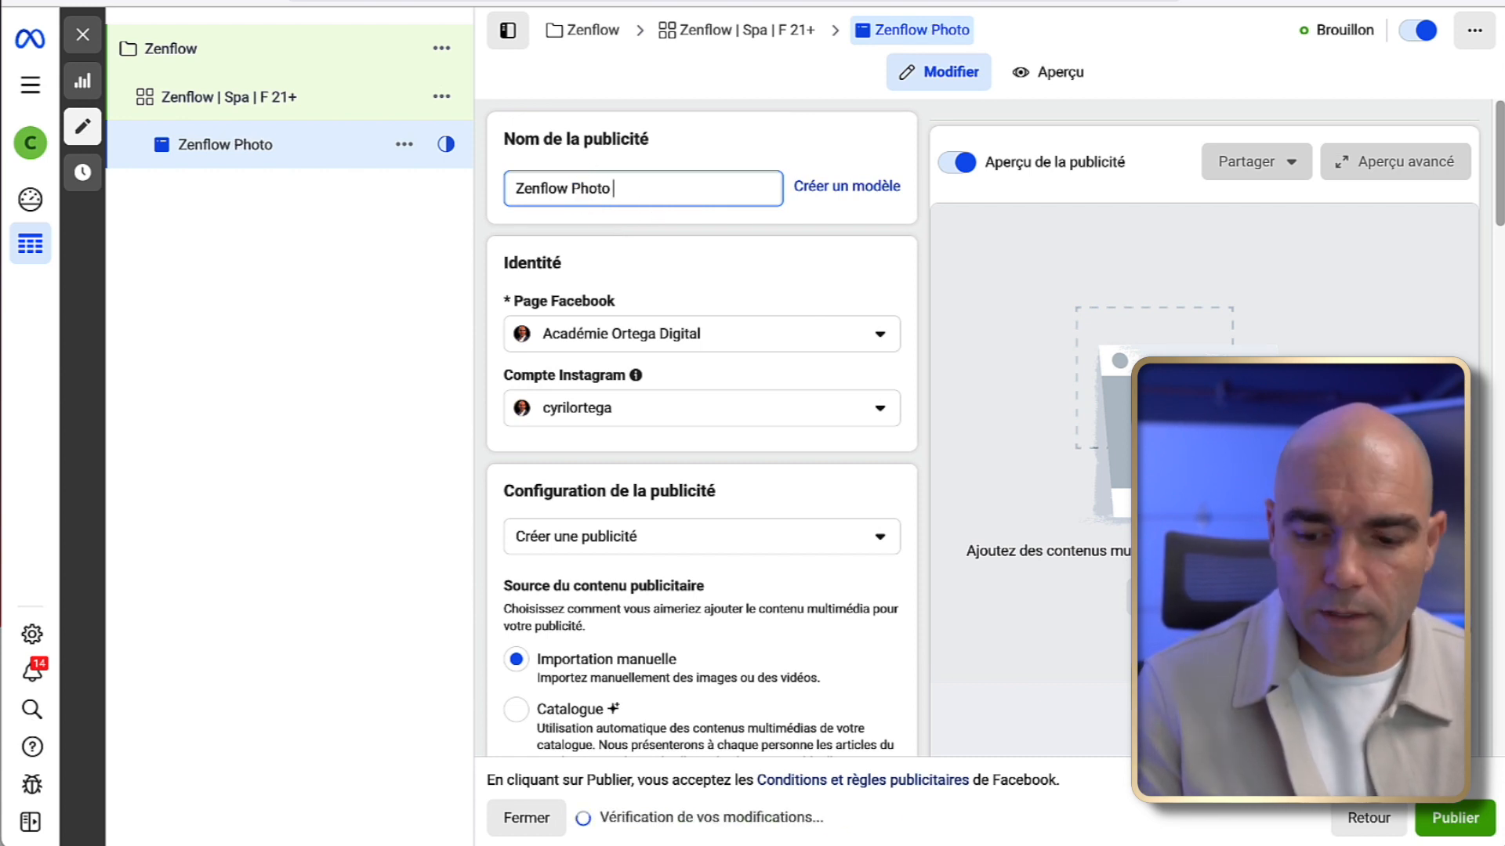
{"action": "type", "text": " 1"}
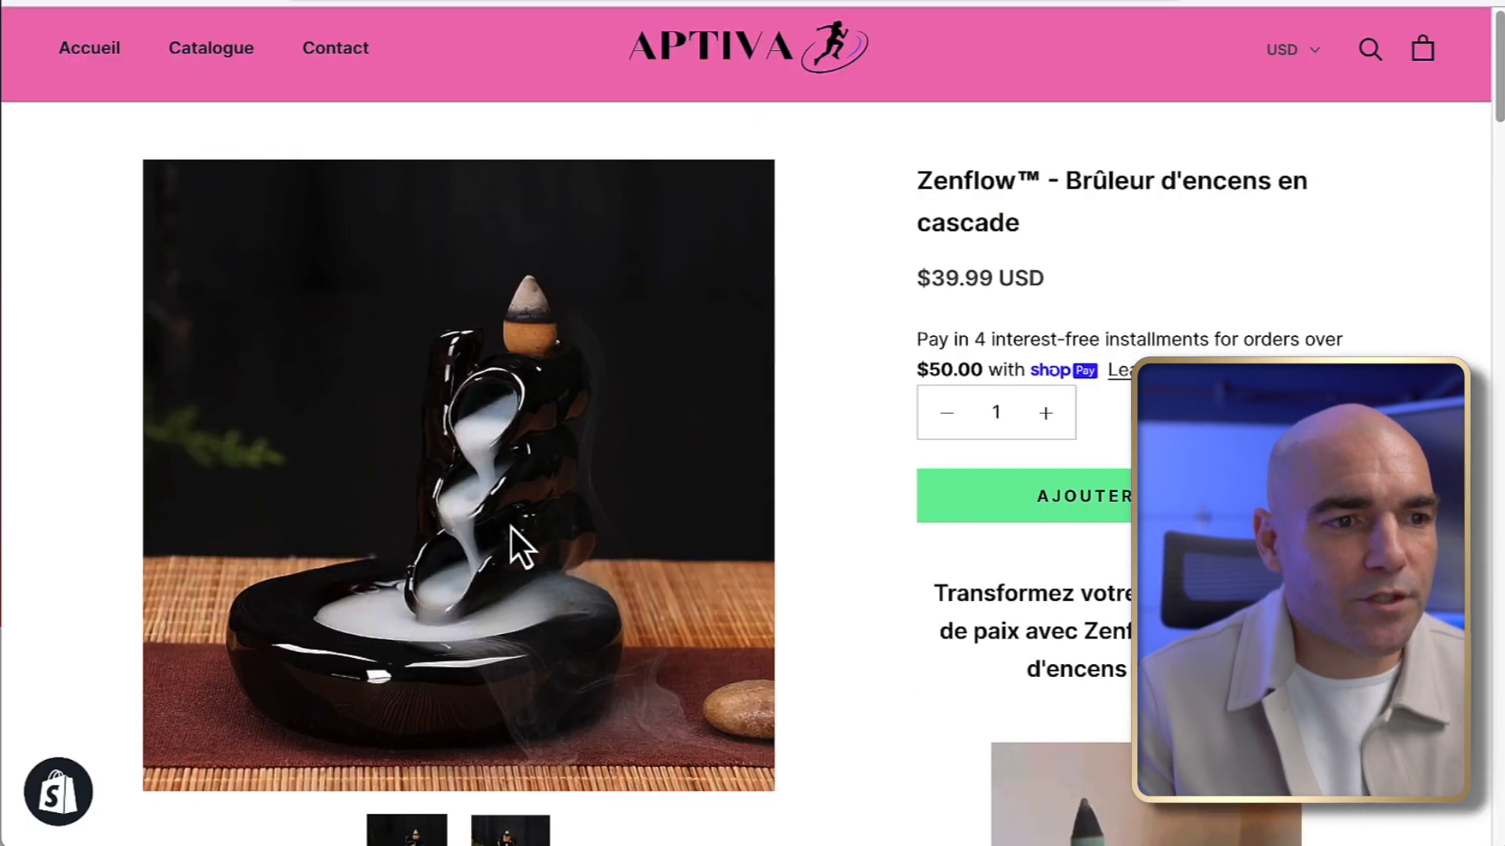
- Save the incense burner's main image from the Aptiva product page to the Desktop as Zenflow Pic.webp
{"action": "right_click", "coordinate": [460, 492]}
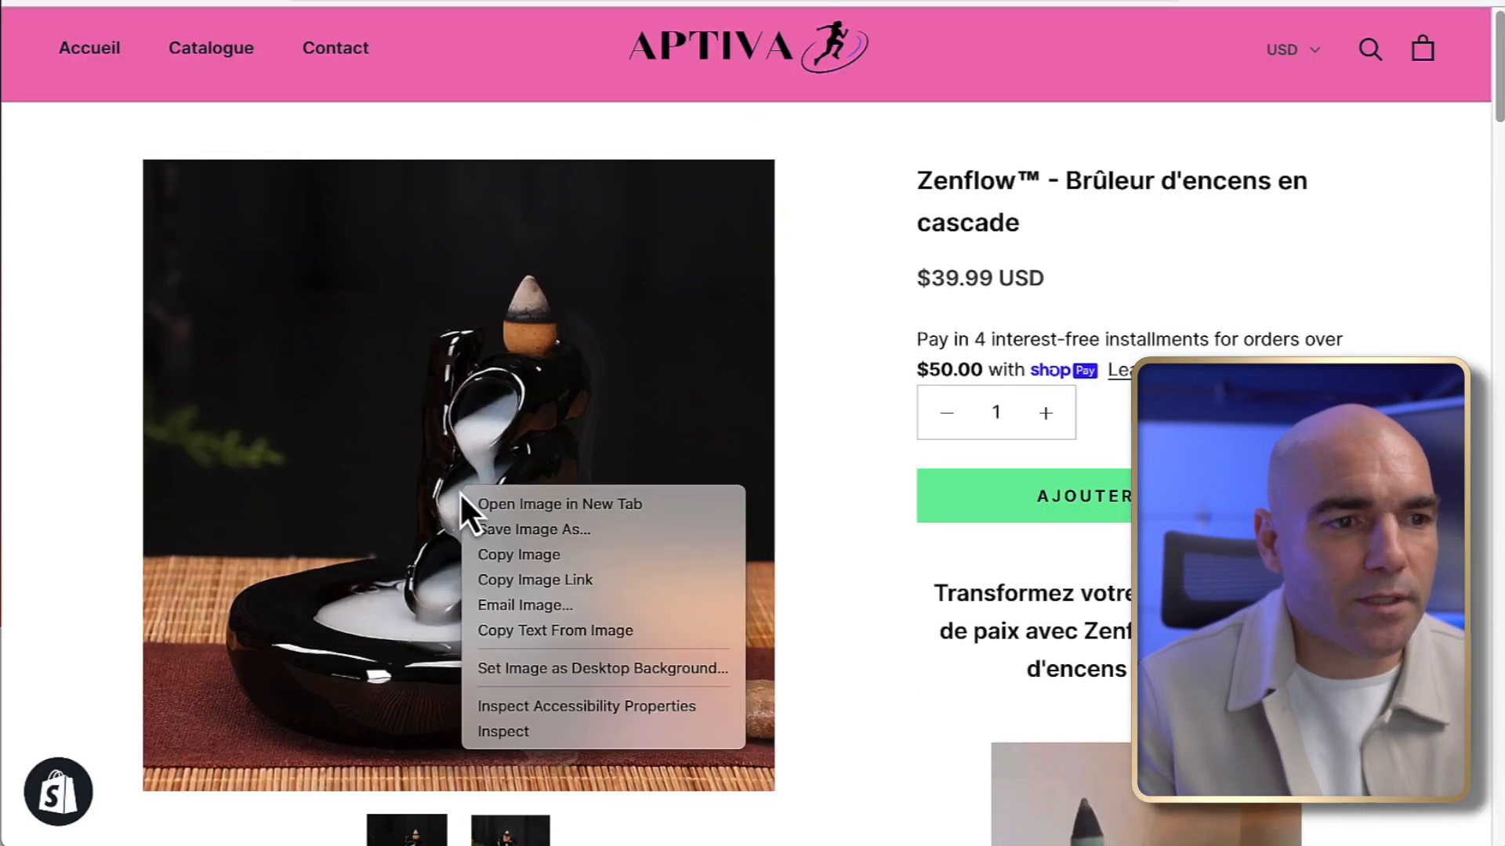
{"action": "left_click", "coordinate": [500, 524]}
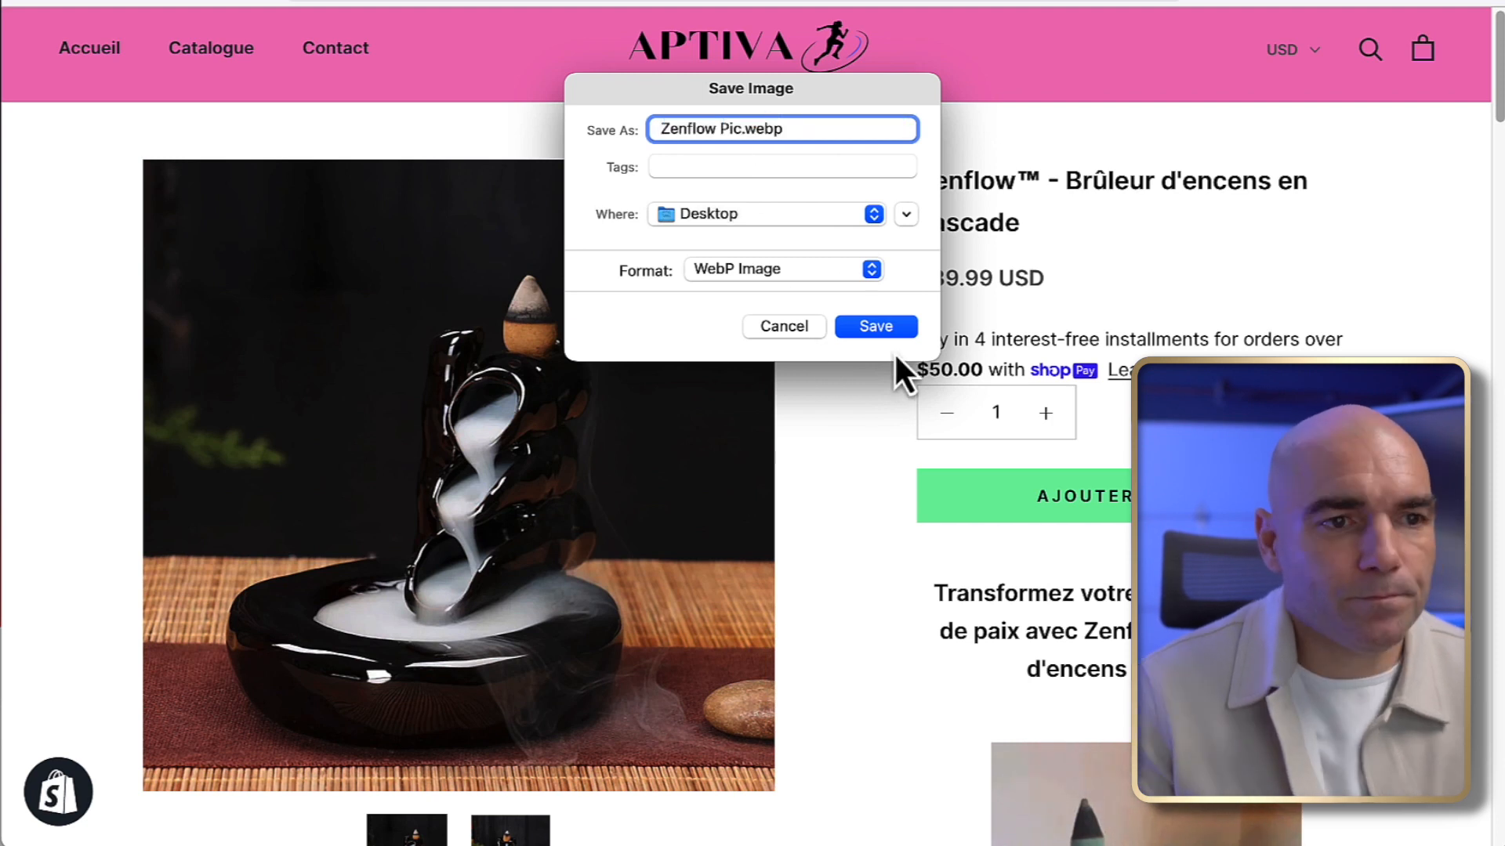
{"action": "left_click", "coordinate": [886, 333]}
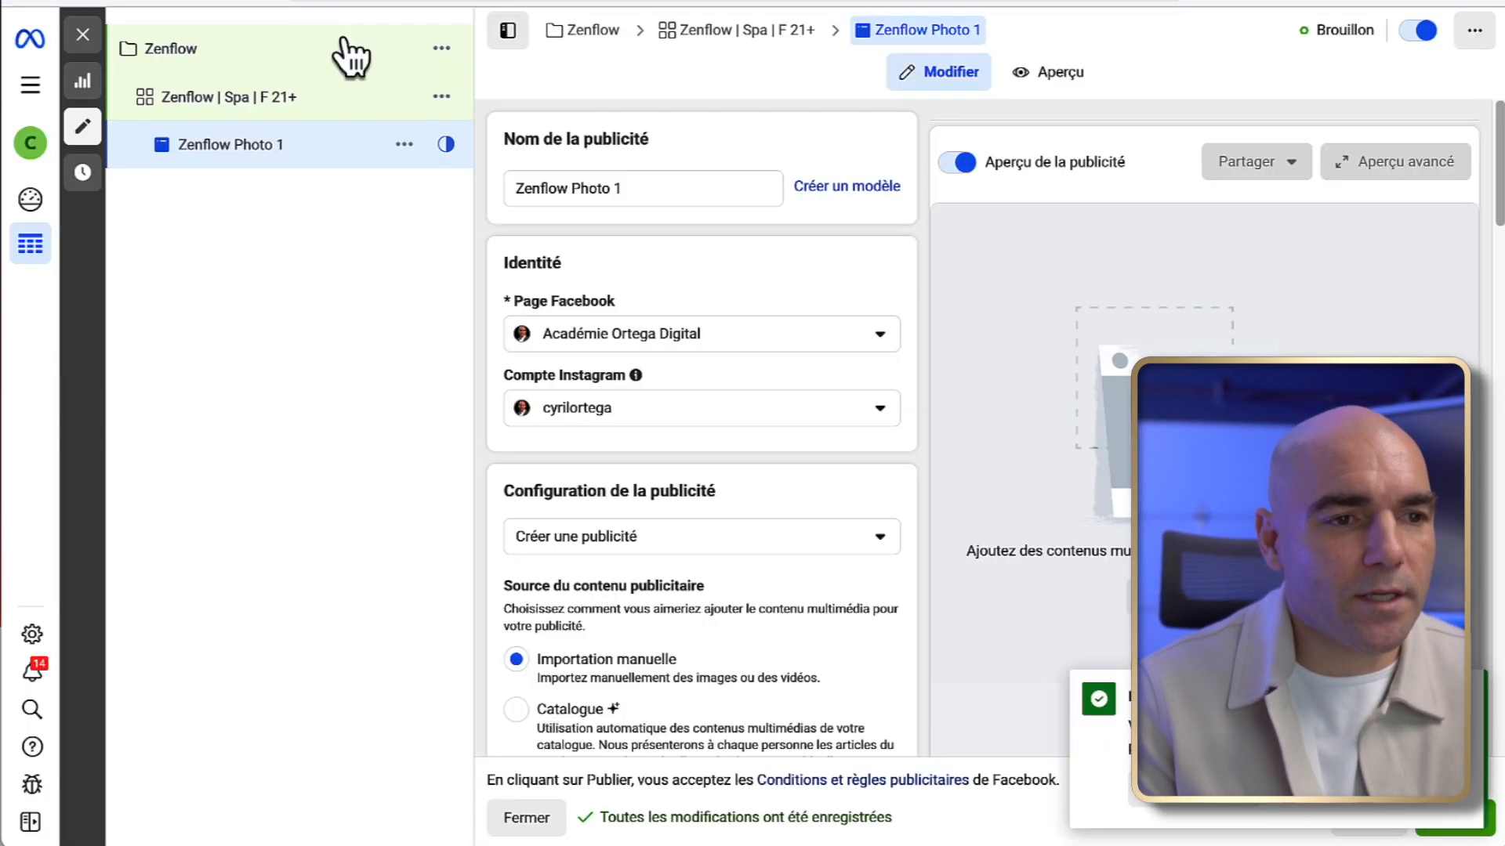
- Upload Zenflow Pic.webp as the Zenflow Photo 1 ad's image and continue to the placement cropping stage
{"action": "left_click_drag", "start_coordinate": [572, 188], "coordinate": [672, 193]}
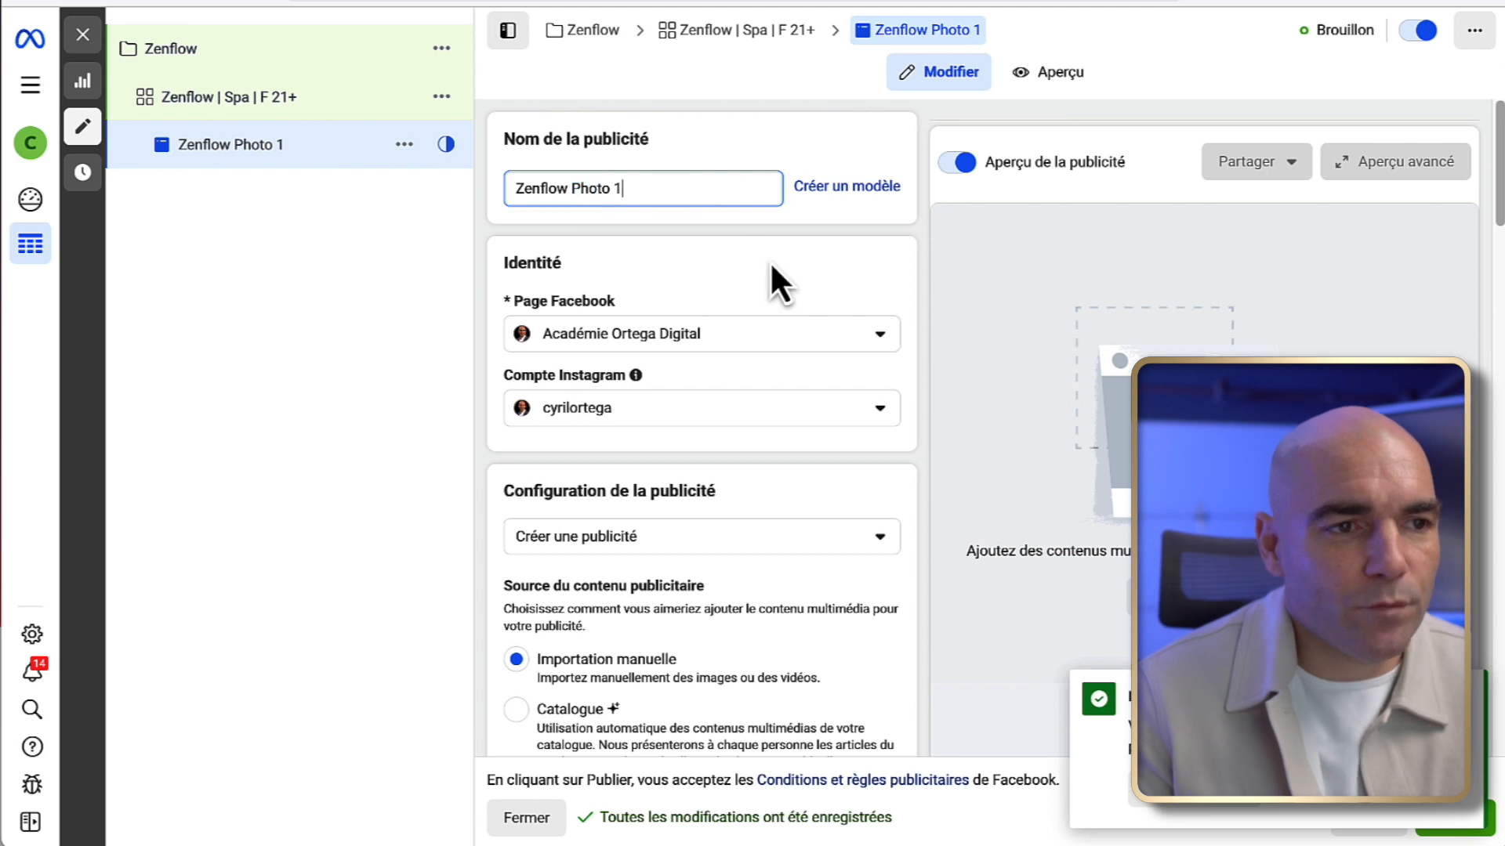
{"action": "scroll", "coordinate": [771, 264], "scroll_direction": "down", "scroll_amount": 3}
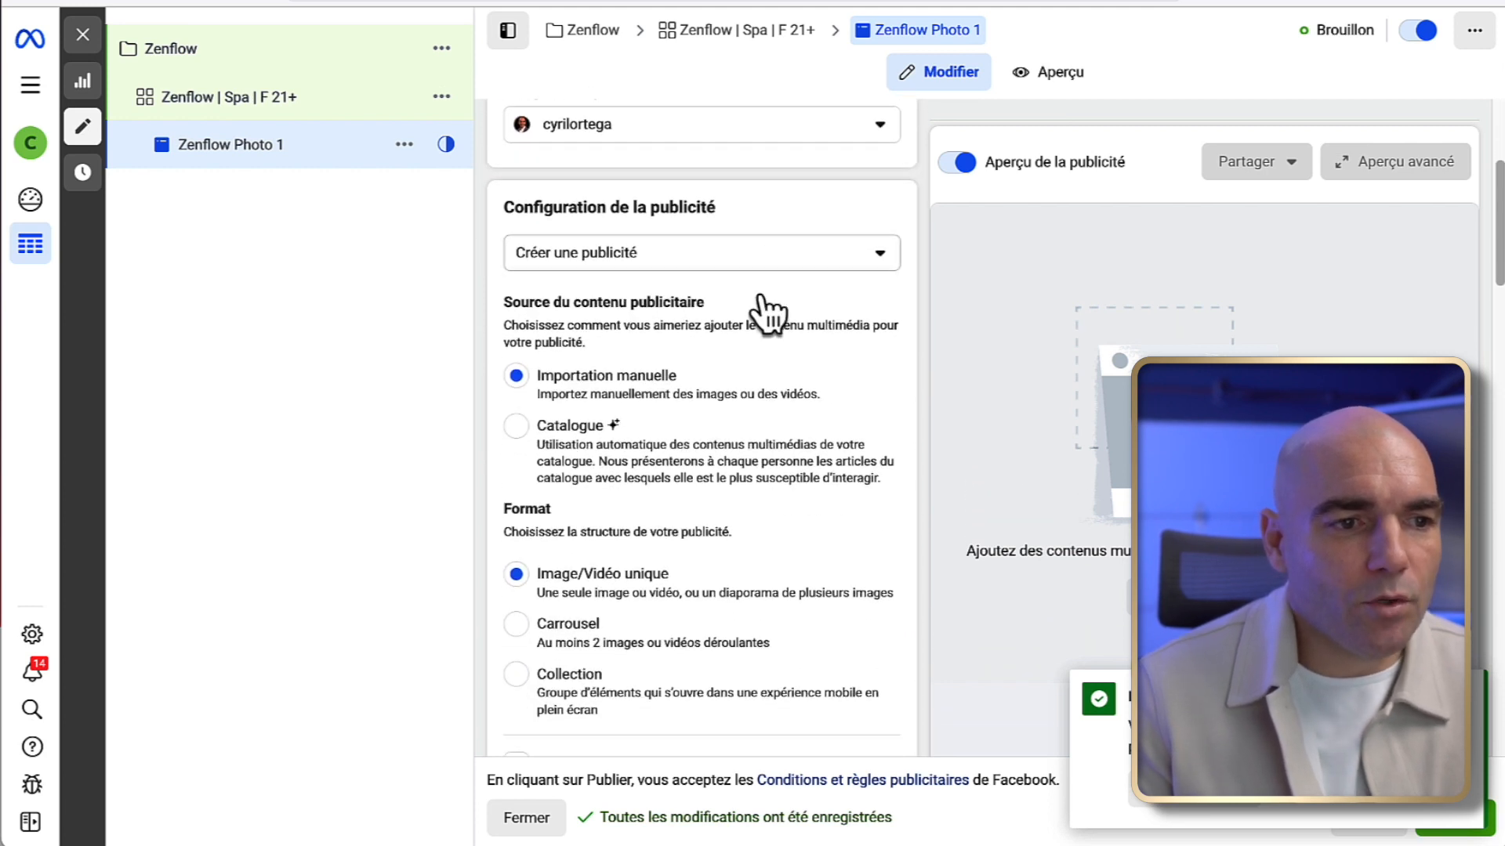
{"action": "scroll", "coordinate": [671, 530], "scroll_direction": "down", "scroll_amount": 2}
{"action": "scroll", "coordinate": [658, 547], "scroll_direction": "down", "scroll_amount": 7}
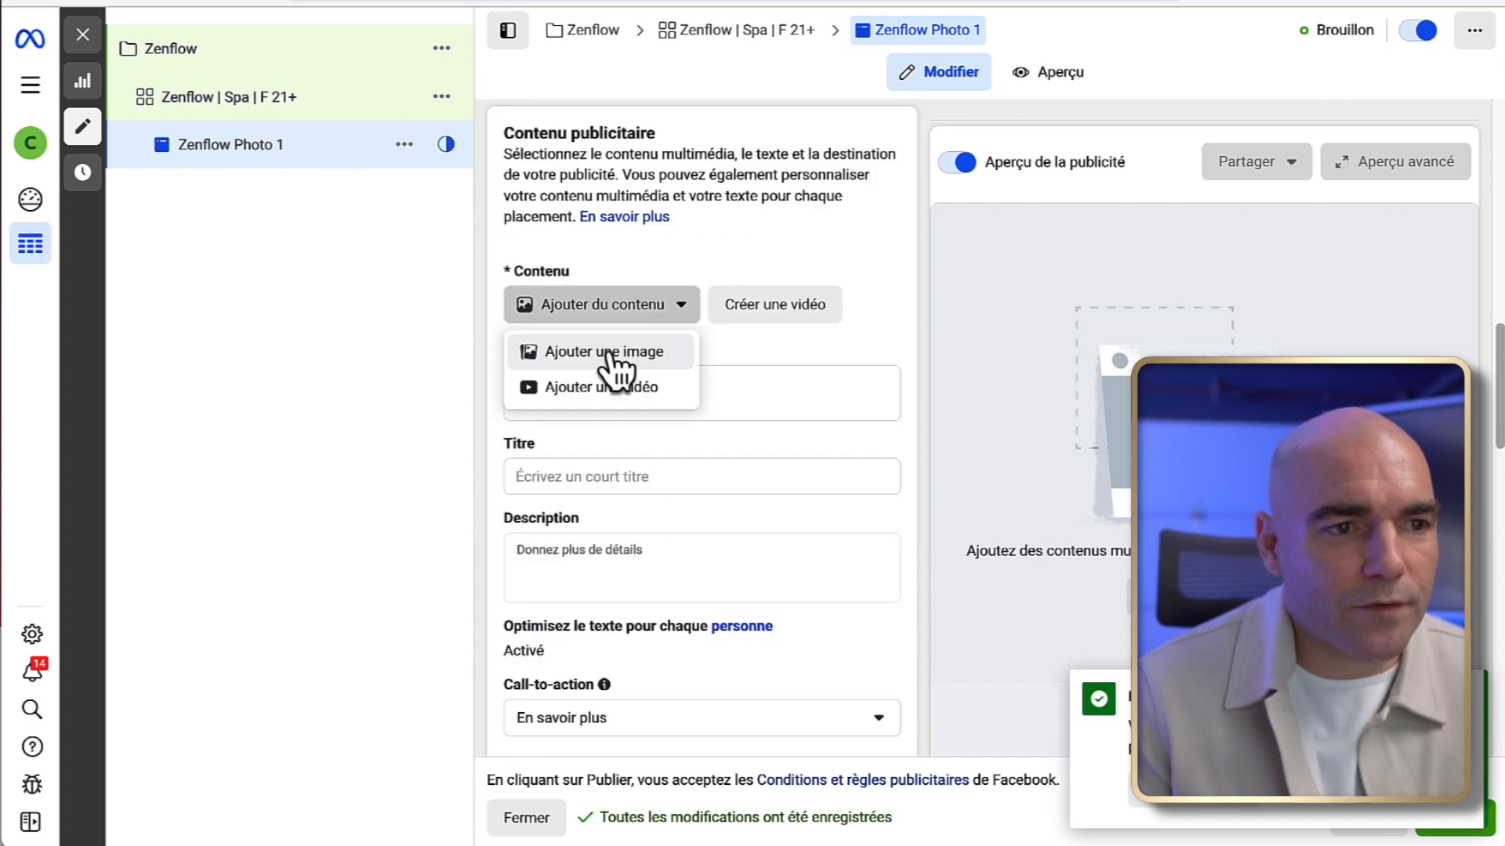
{"action": "left_click", "coordinate": [615, 363]}
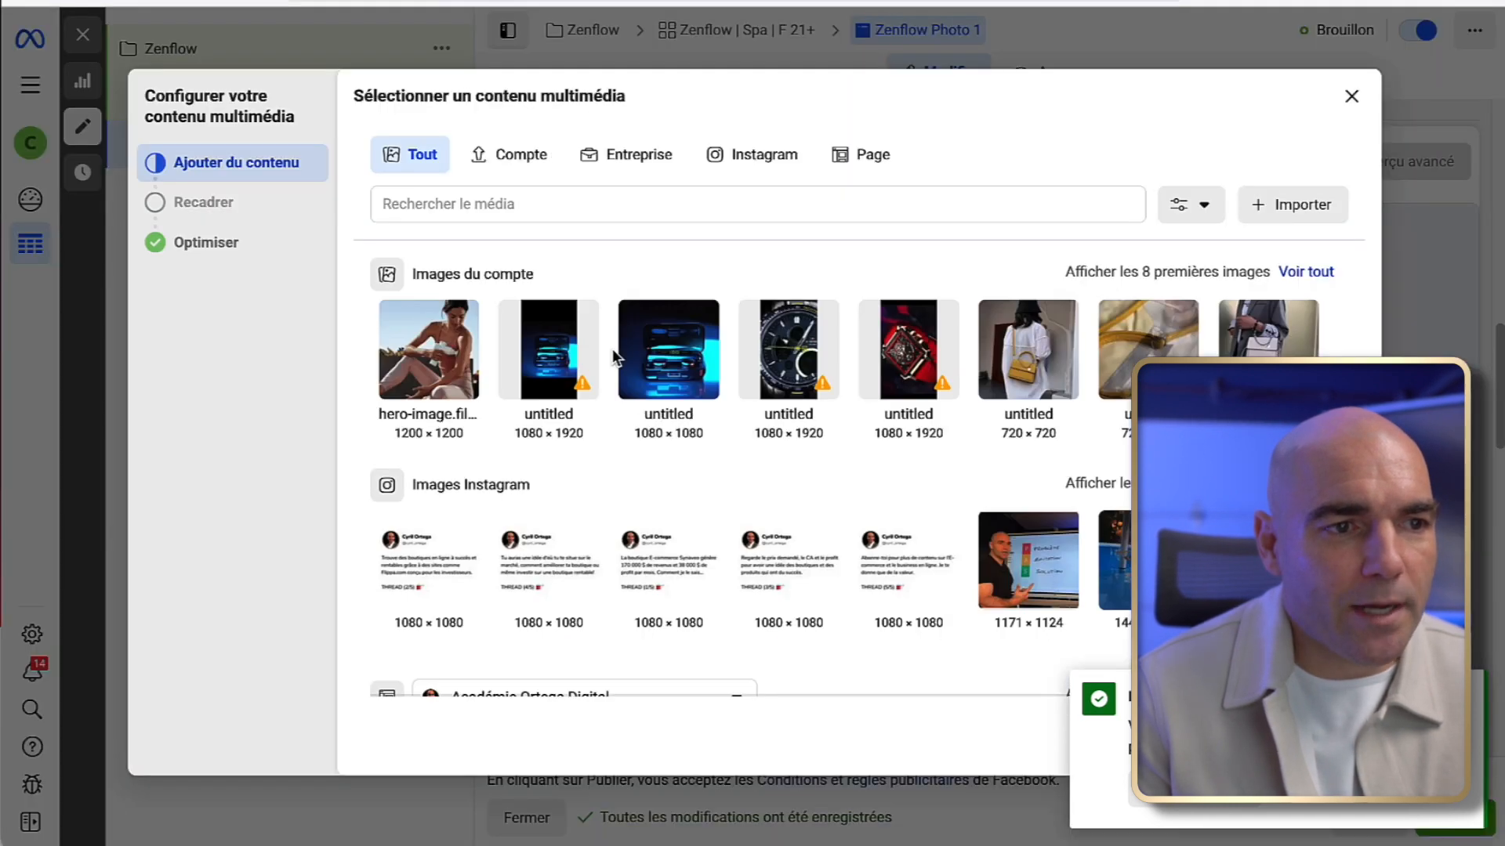
{"action": "left_click", "coordinate": [1279, 207]}
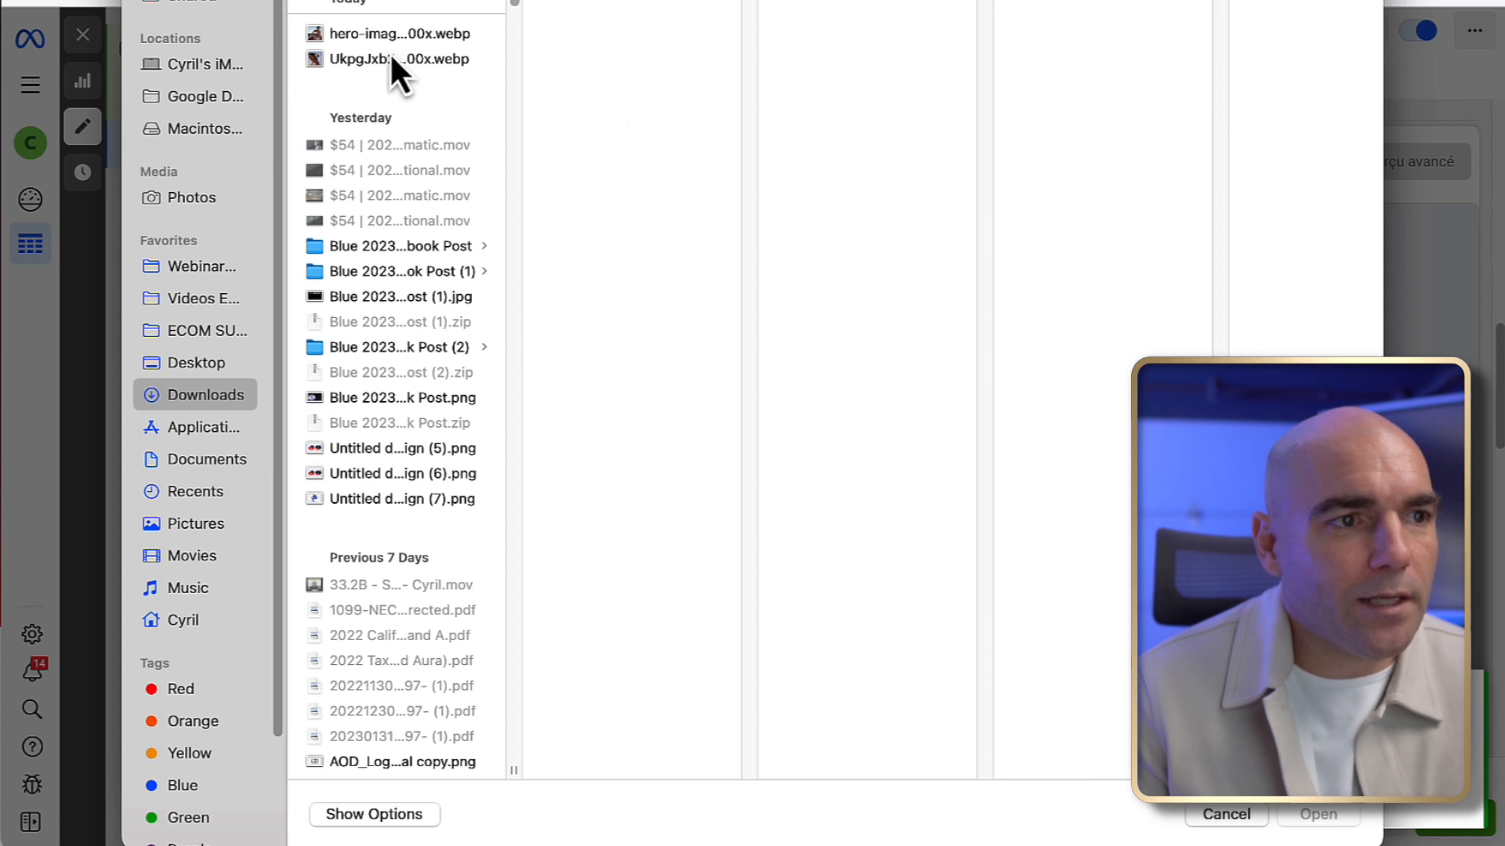
{"action": "type", "text": "zenflow"}
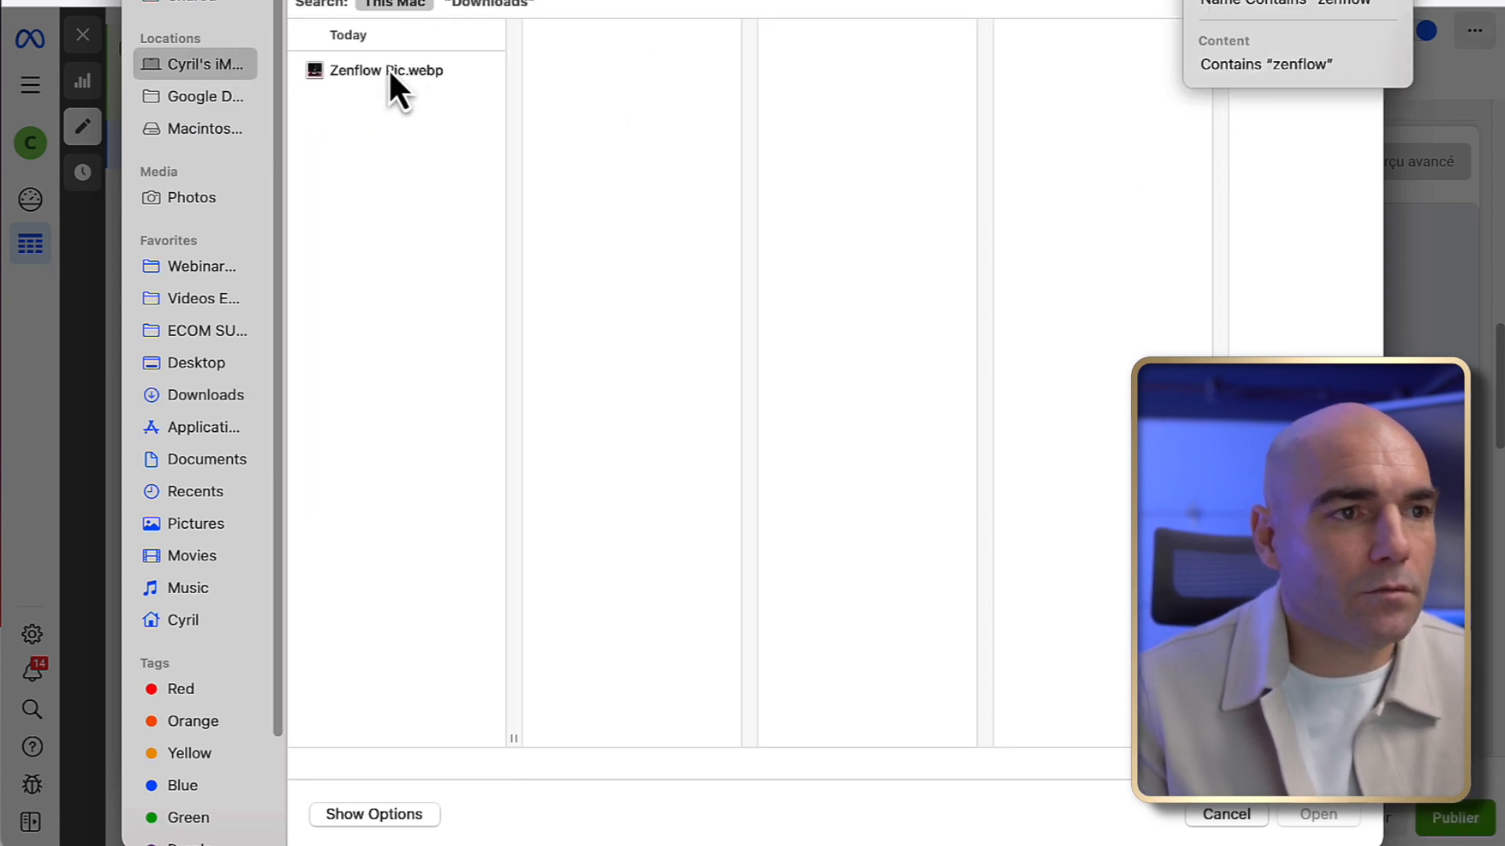
{"action": "left_click", "coordinate": [388, 71]}
{"action": "left_click", "coordinate": [1318, 815]}
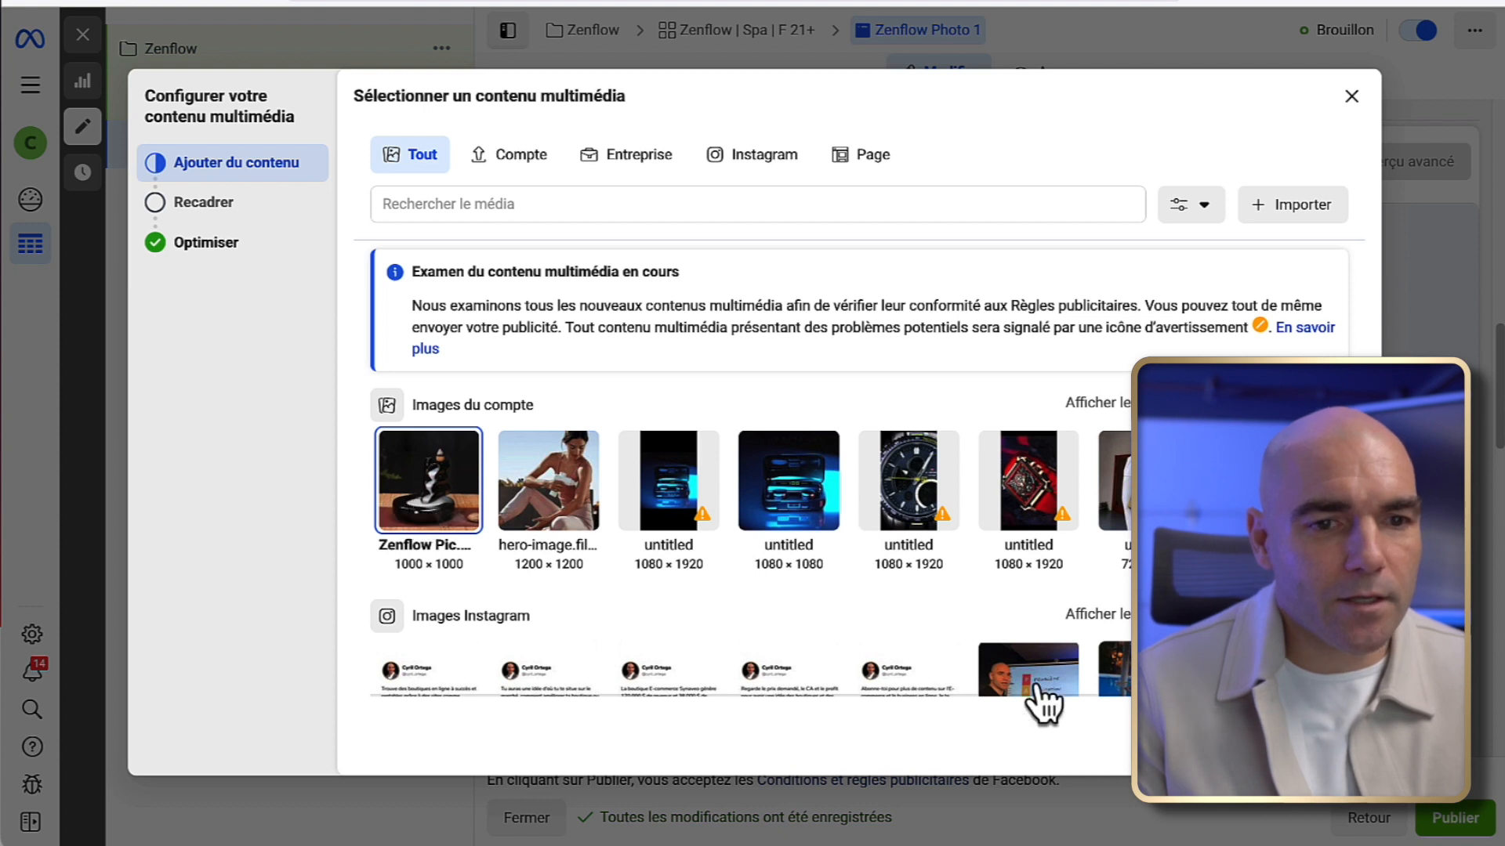
{"action": "left_click", "coordinate": [1329, 745]}
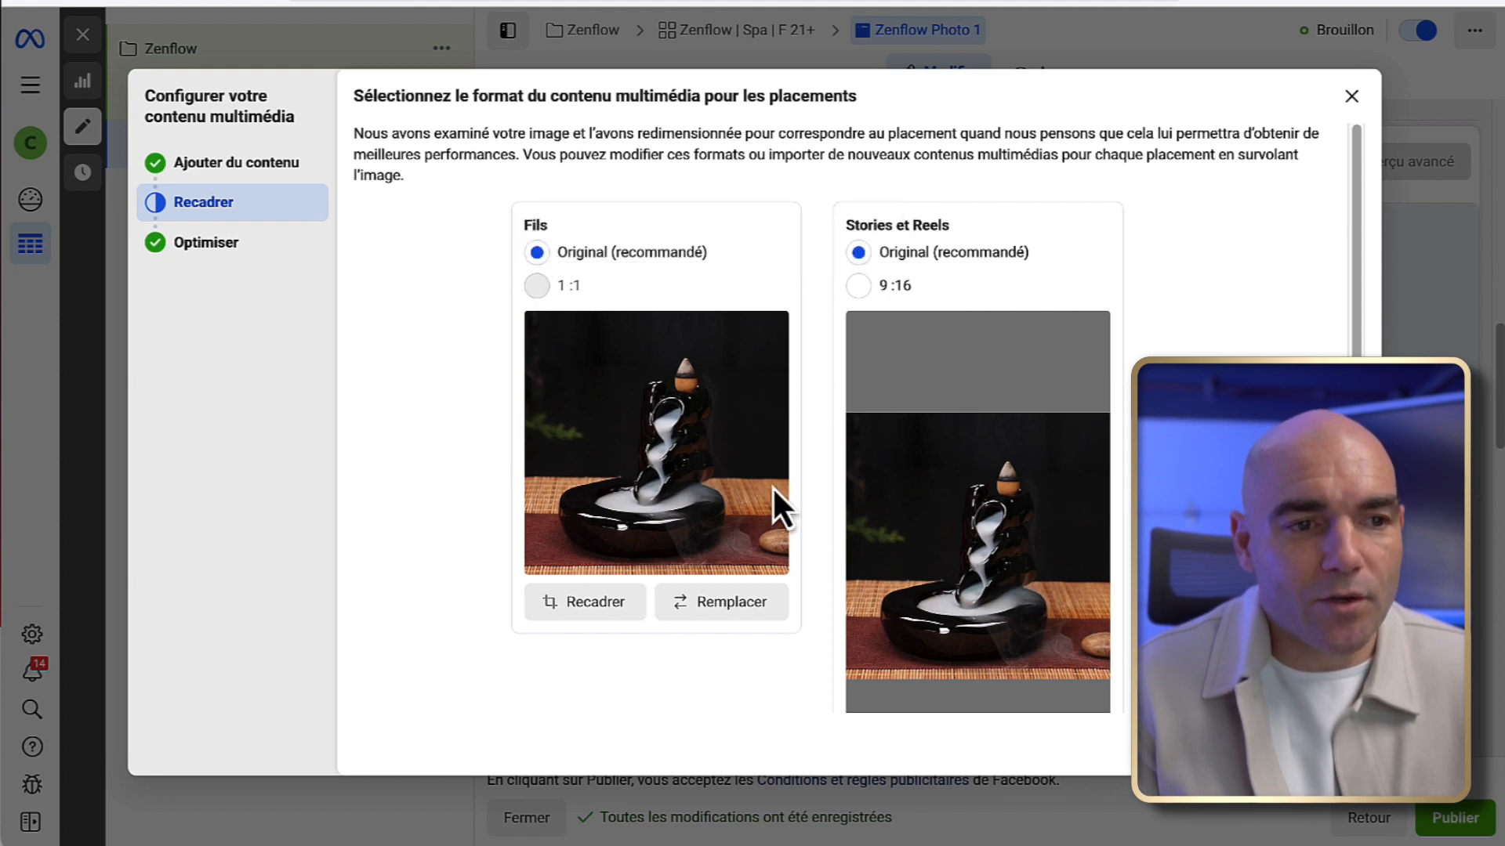
- Try the 9:16 format with a repositioned image for Stories and Reels, and return to the original format
{"action": "left_click", "coordinate": [879, 290]}
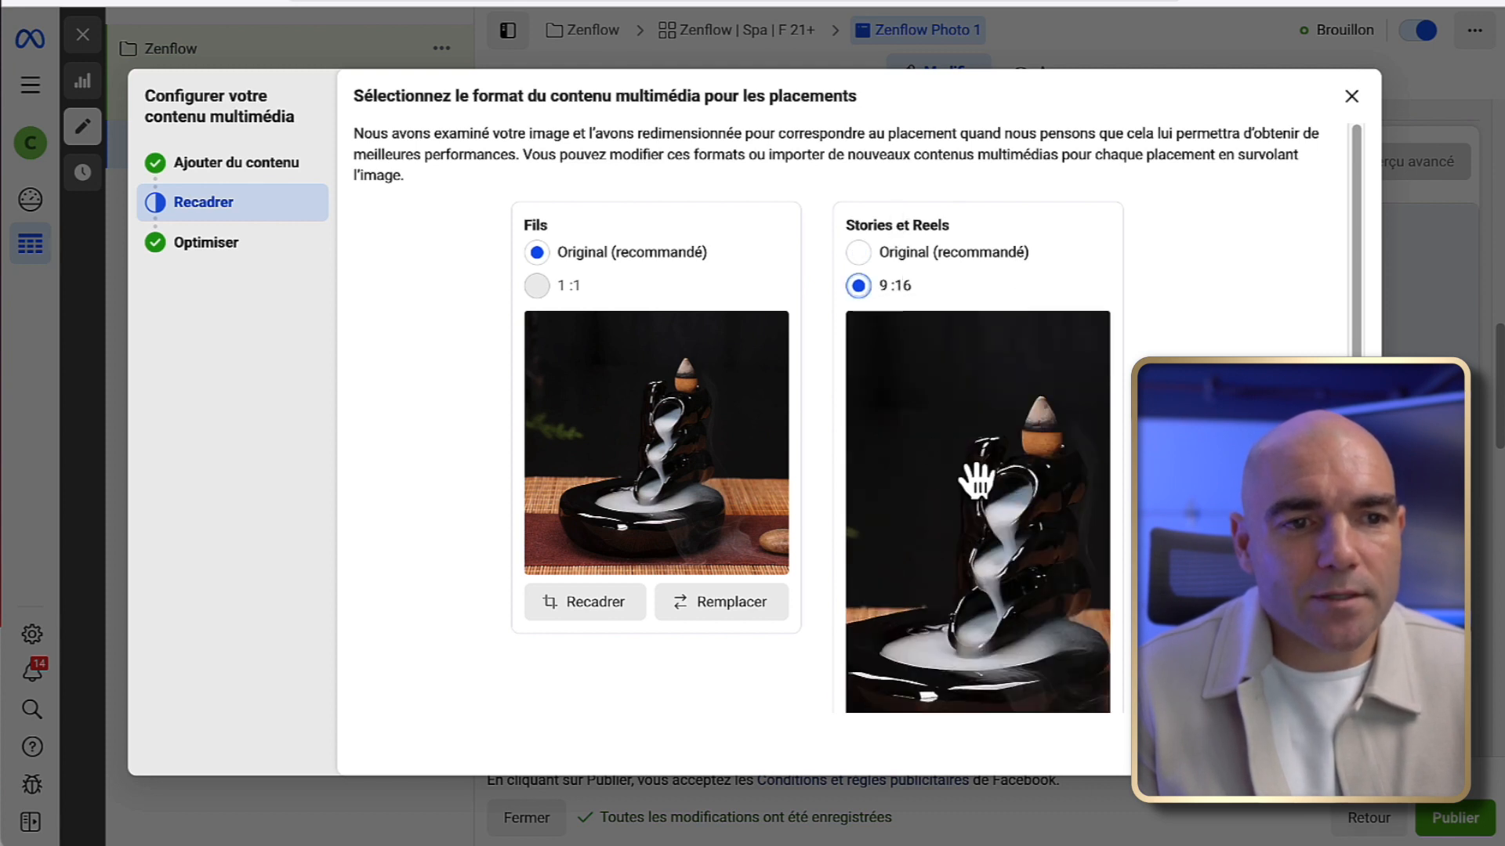
{"action": "left_click_drag", "start_coordinate": [971, 481], "coordinate": [945, 430]}
{"action": "scroll", "coordinate": [945, 429], "scroll_direction": "down", "scroll_amount": 2}
{"action": "left_click_drag", "start_coordinate": [994, 491], "coordinate": [1038, 491]}
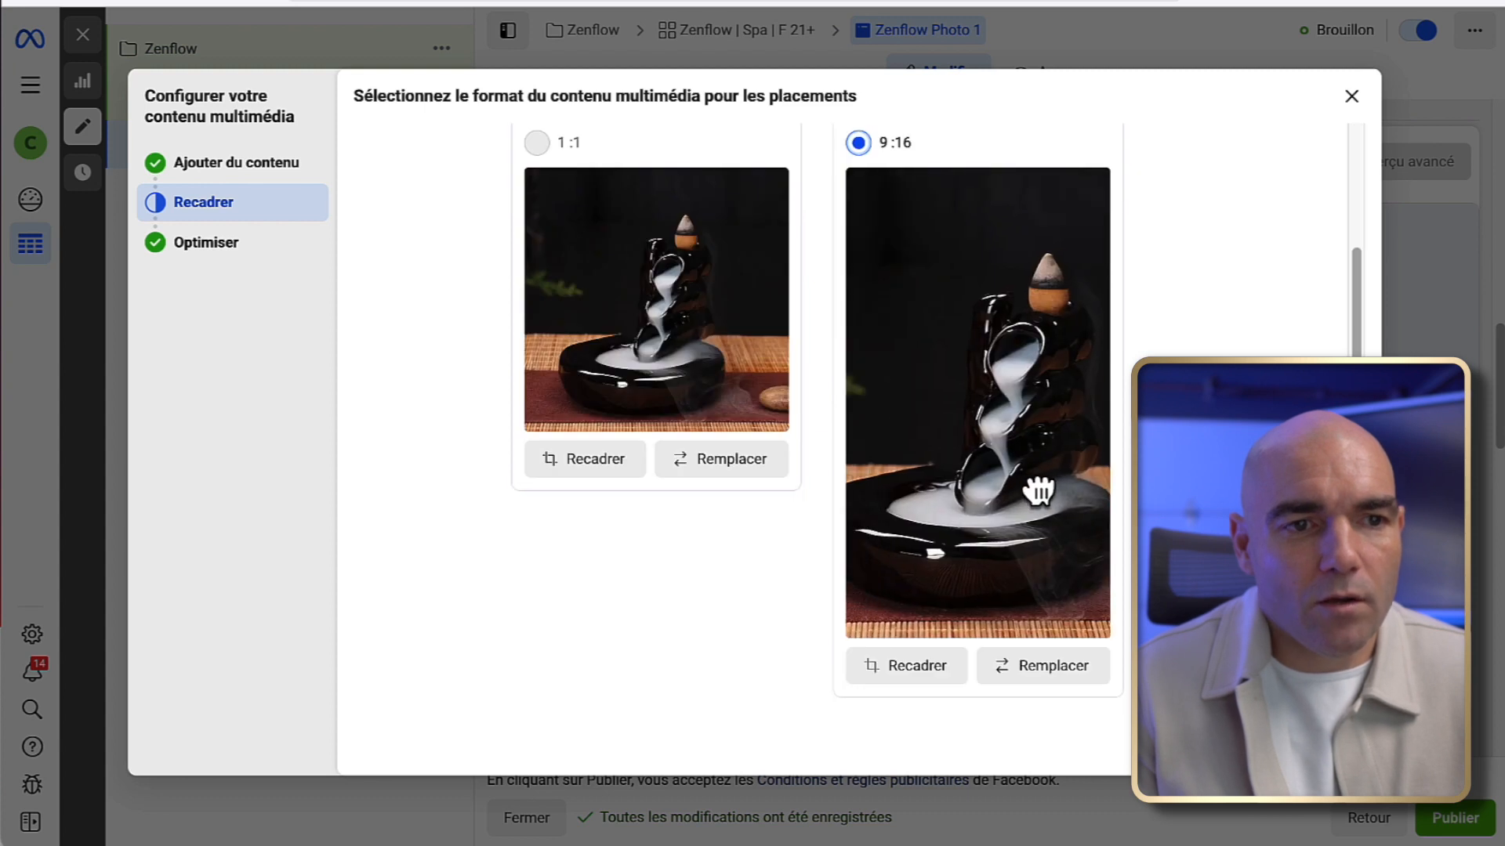
{"action": "scroll", "coordinate": [925, 368], "scroll_direction": "up", "scroll_amount": 2}
{"action": "left_click", "coordinate": [891, 262]}
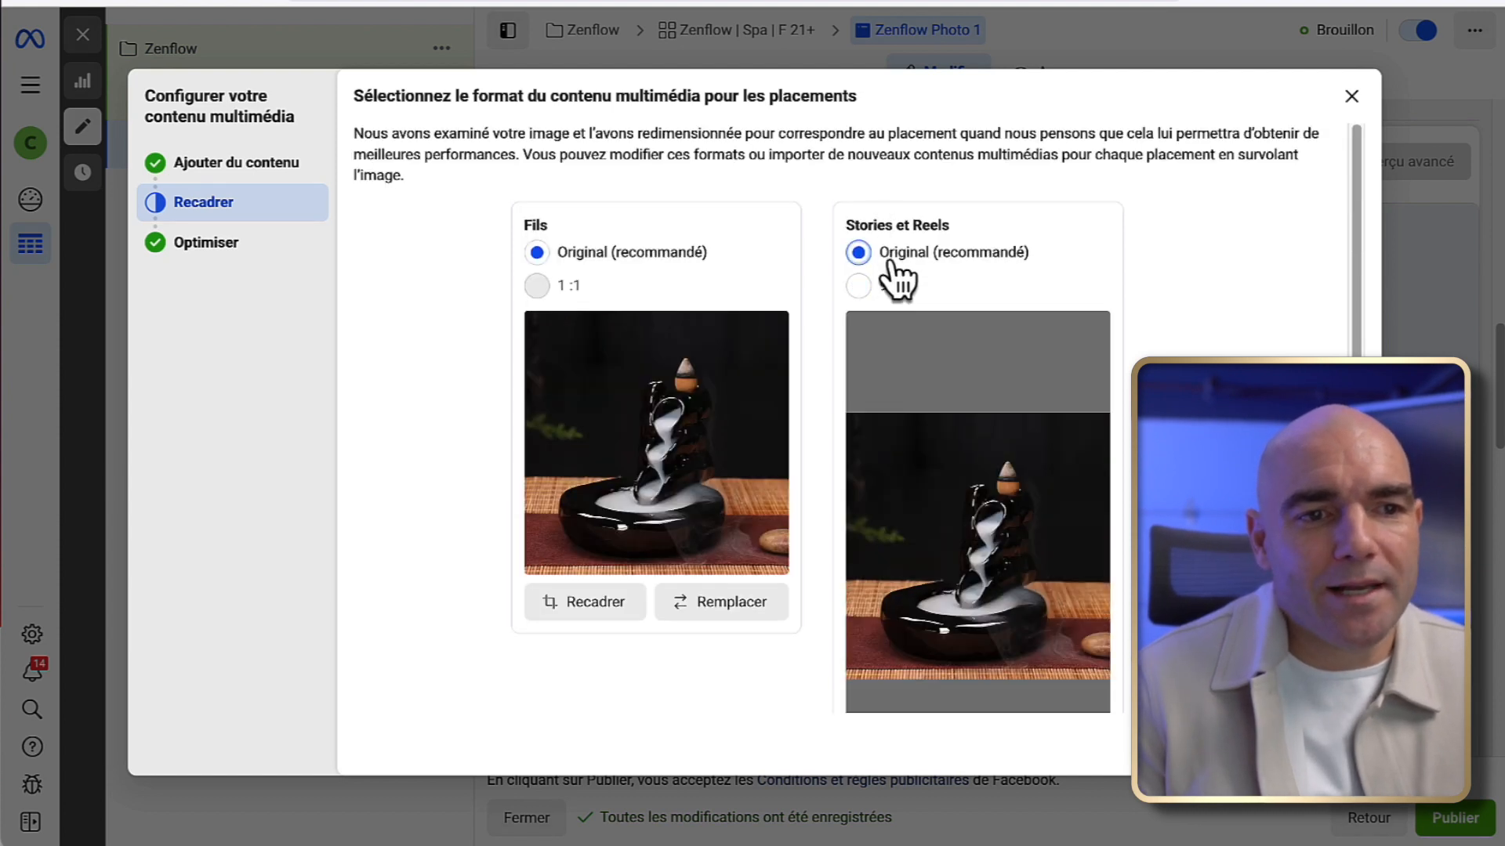
- Set the Stories and Reels image to 9:16 and apply a crop framing the incense burner
{"action": "left_click", "coordinate": [881, 290]}
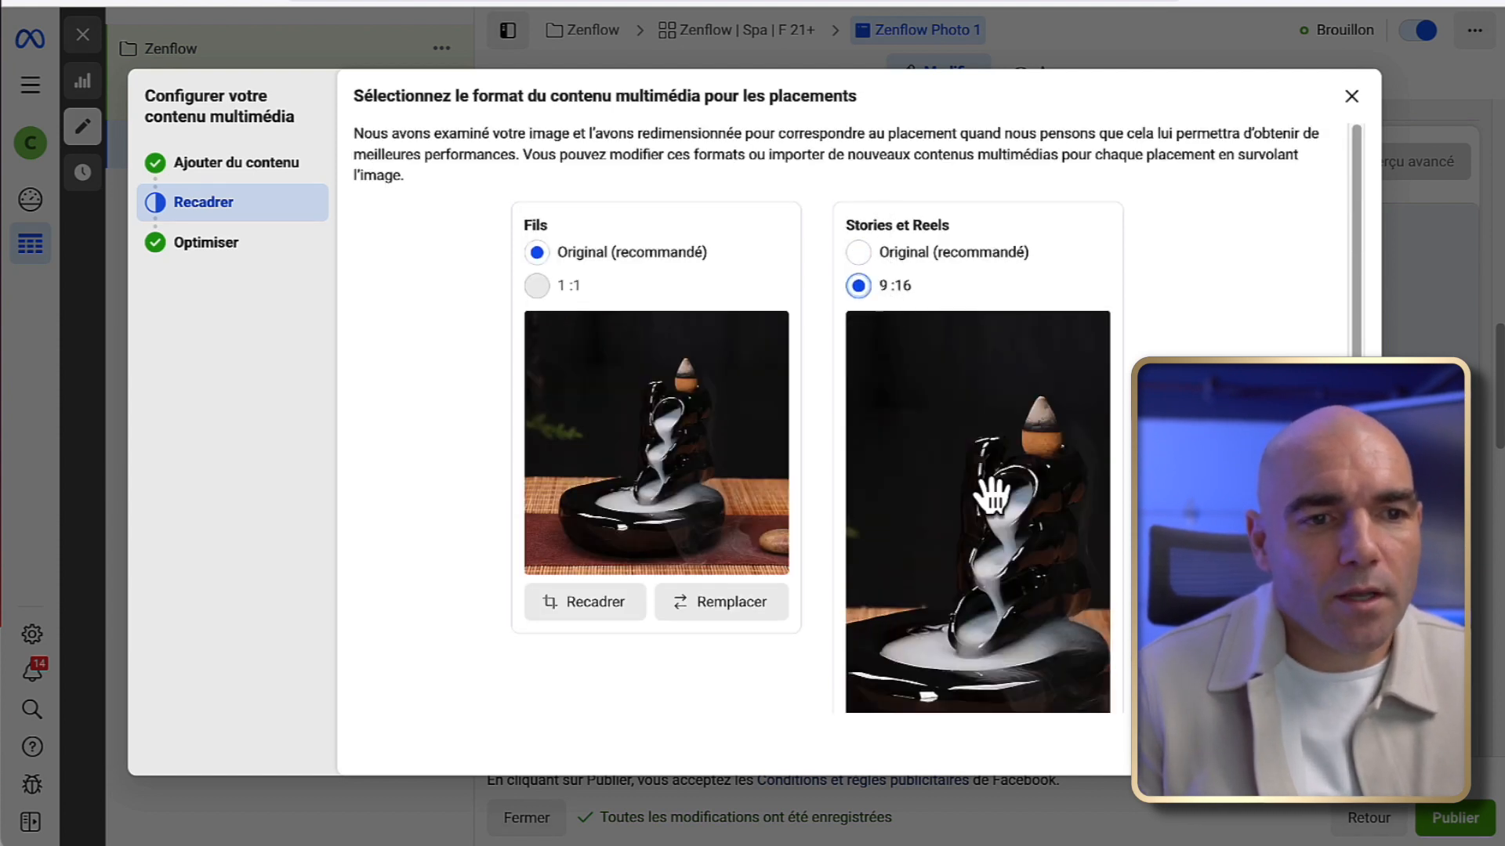
{"action": "scroll", "coordinate": [932, 416], "scroll_direction": "down", "scroll_amount": 2}
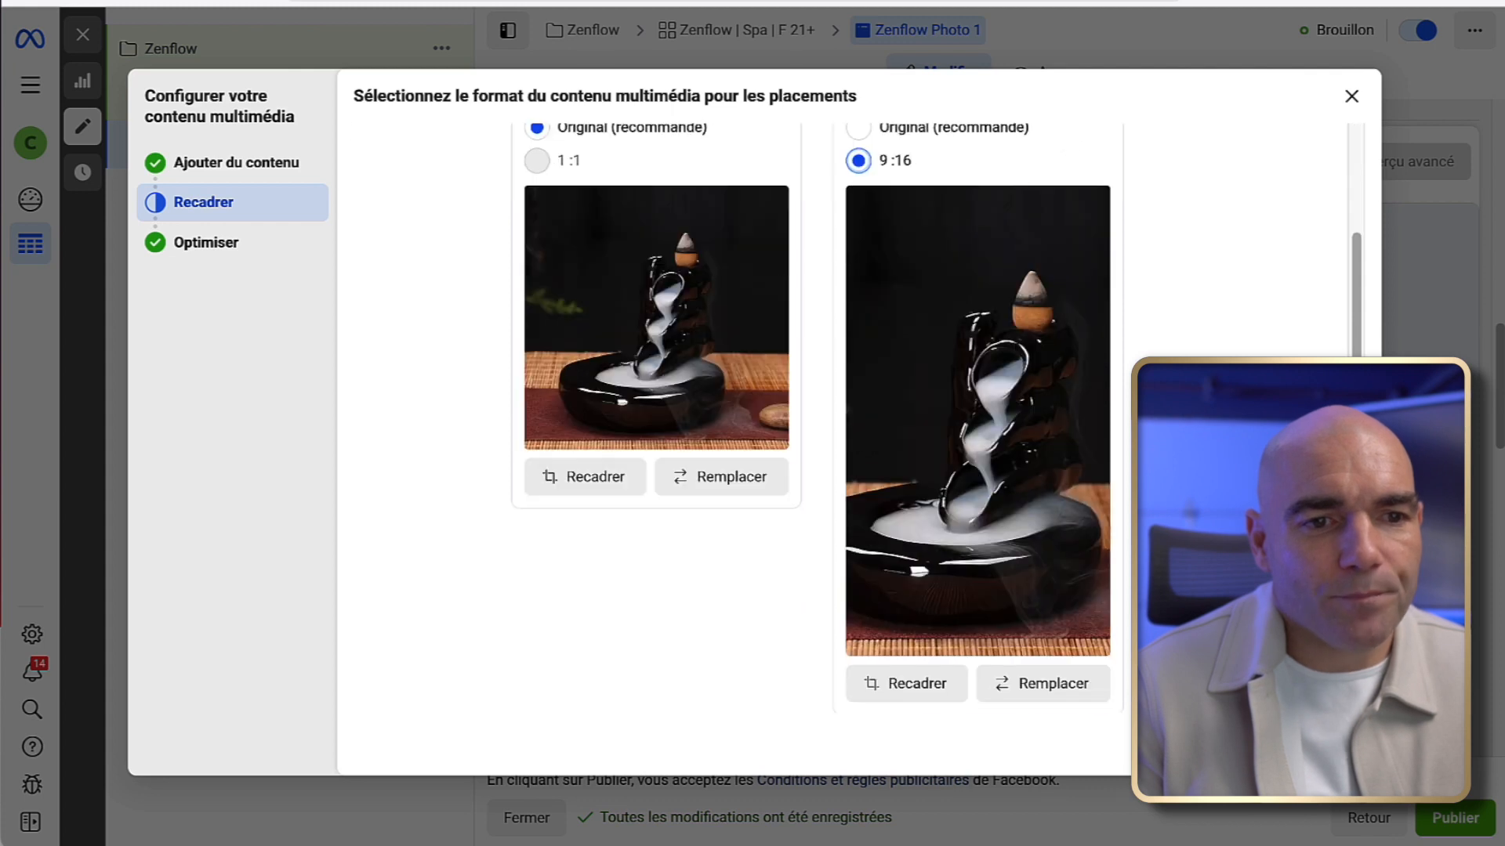
{"action": "left_click", "coordinate": [913, 668]}
{"action": "left_click_drag", "start_coordinate": [617, 633], "coordinate": [619, 632]}
{"action": "left_click_drag", "start_coordinate": [751, 568], "coordinate": [750, 570]}
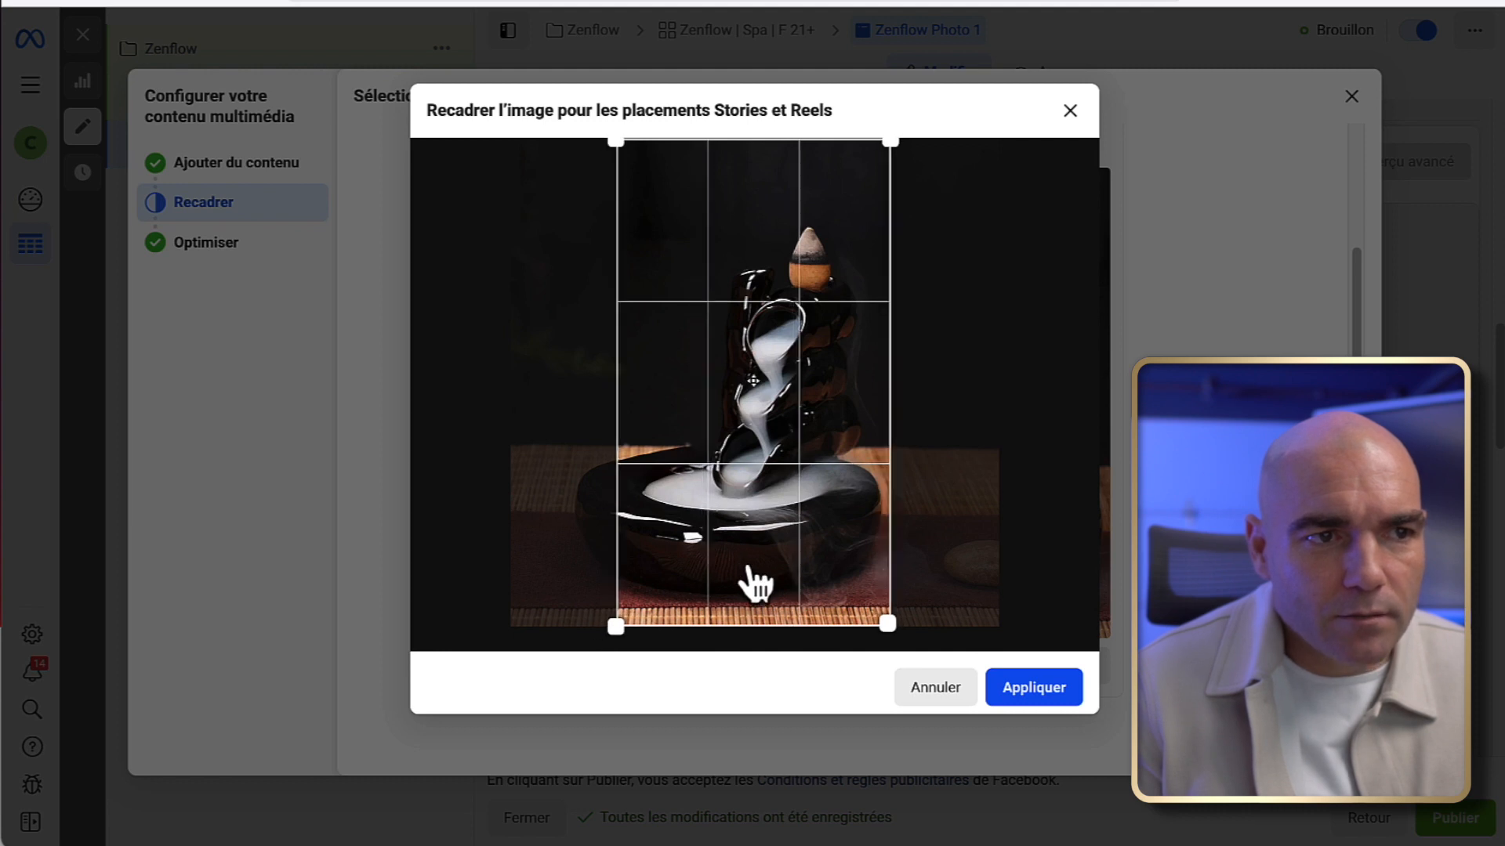
{"action": "left_click", "coordinate": [1066, 689]}
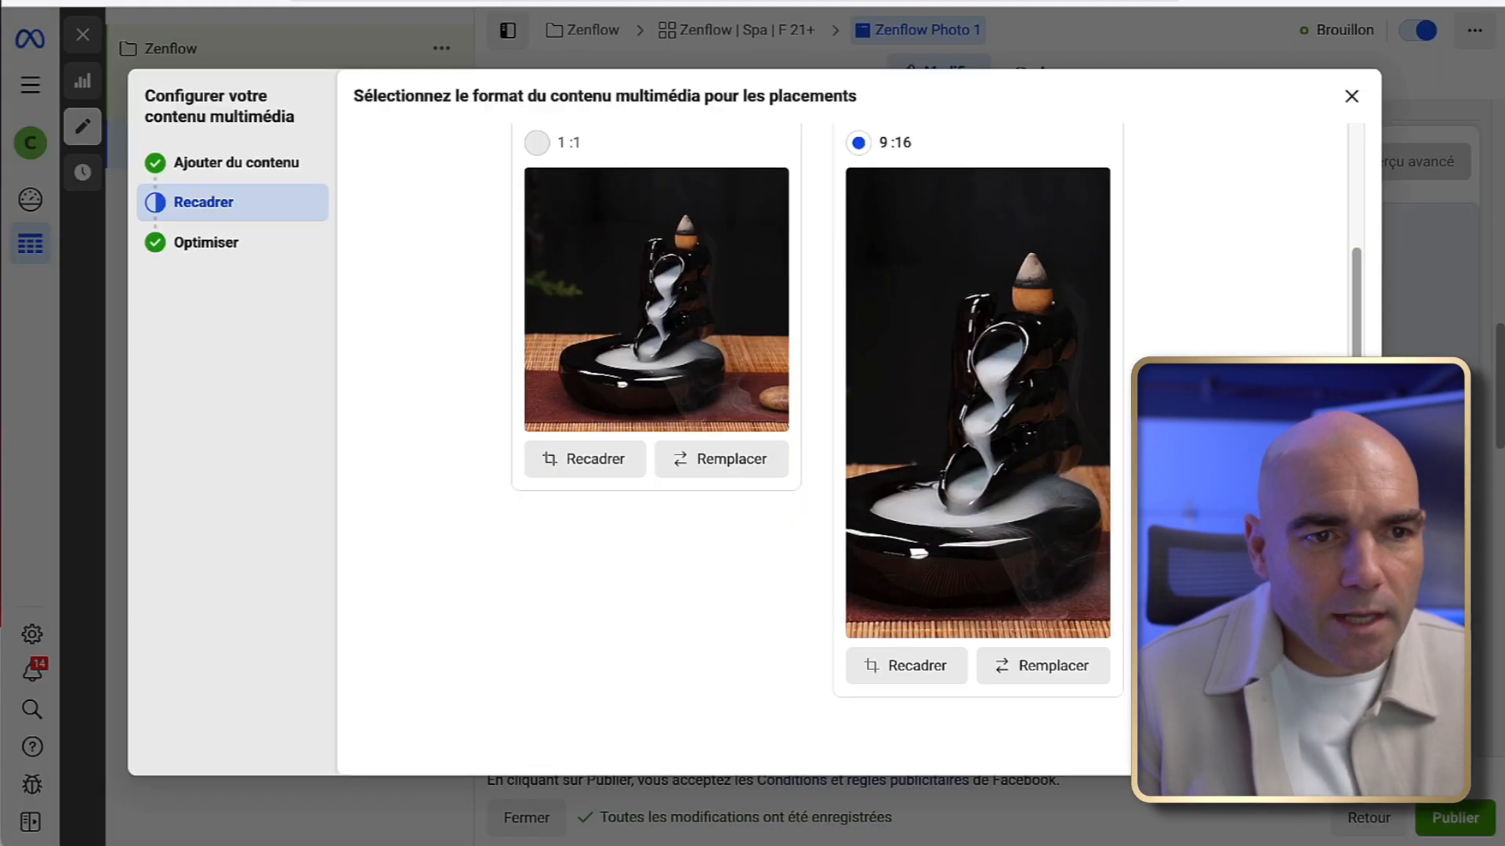
- Review the Advantage+ placement previews, finish the ad's media setup and dismiss the recommendations
{"action": "left_click", "coordinate": [1330, 745]}
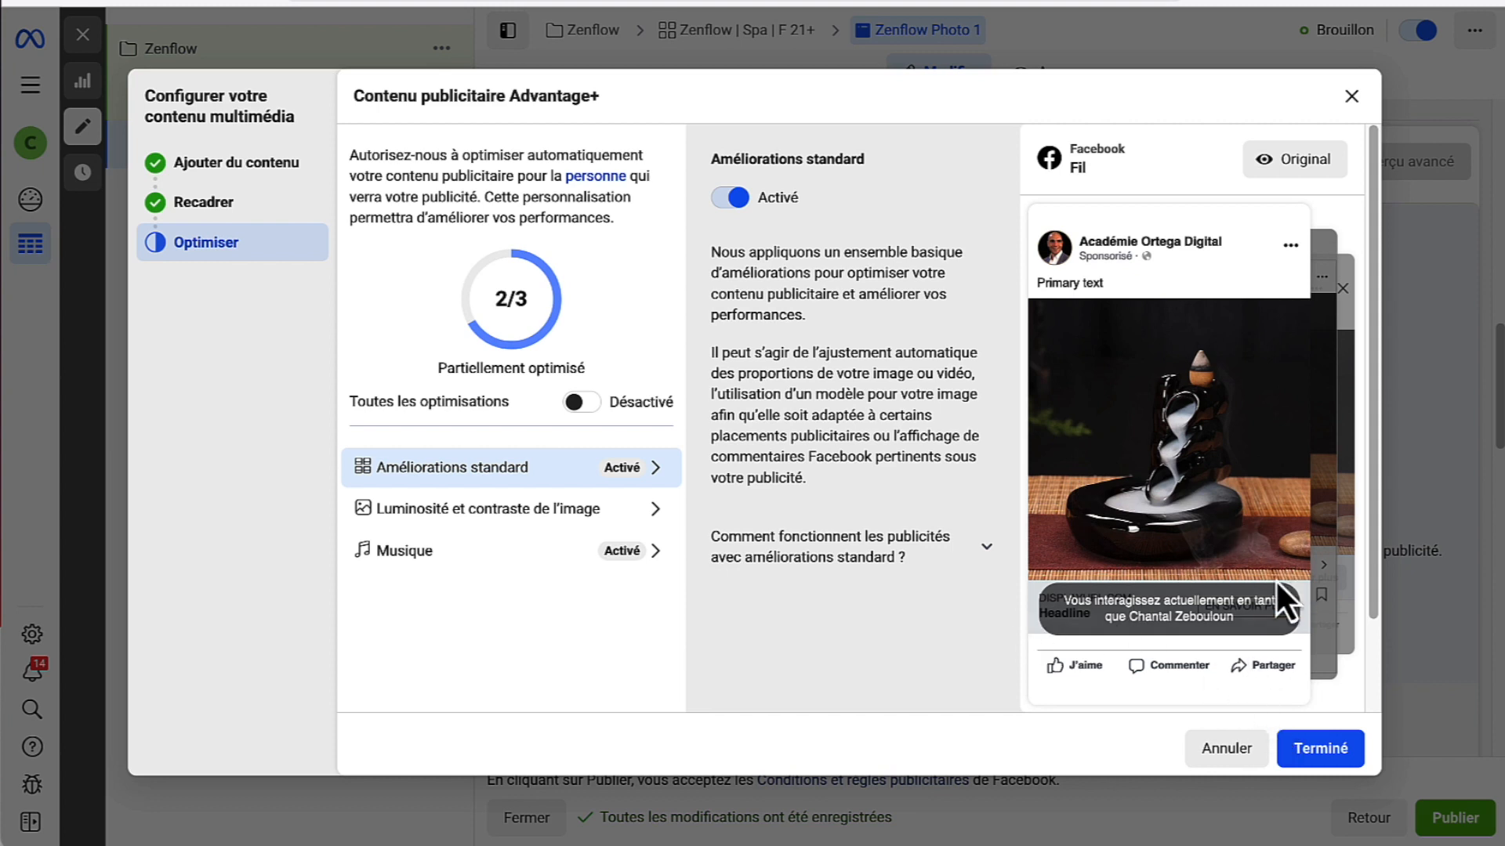
{"action": "left_click", "coordinate": [1320, 523]}
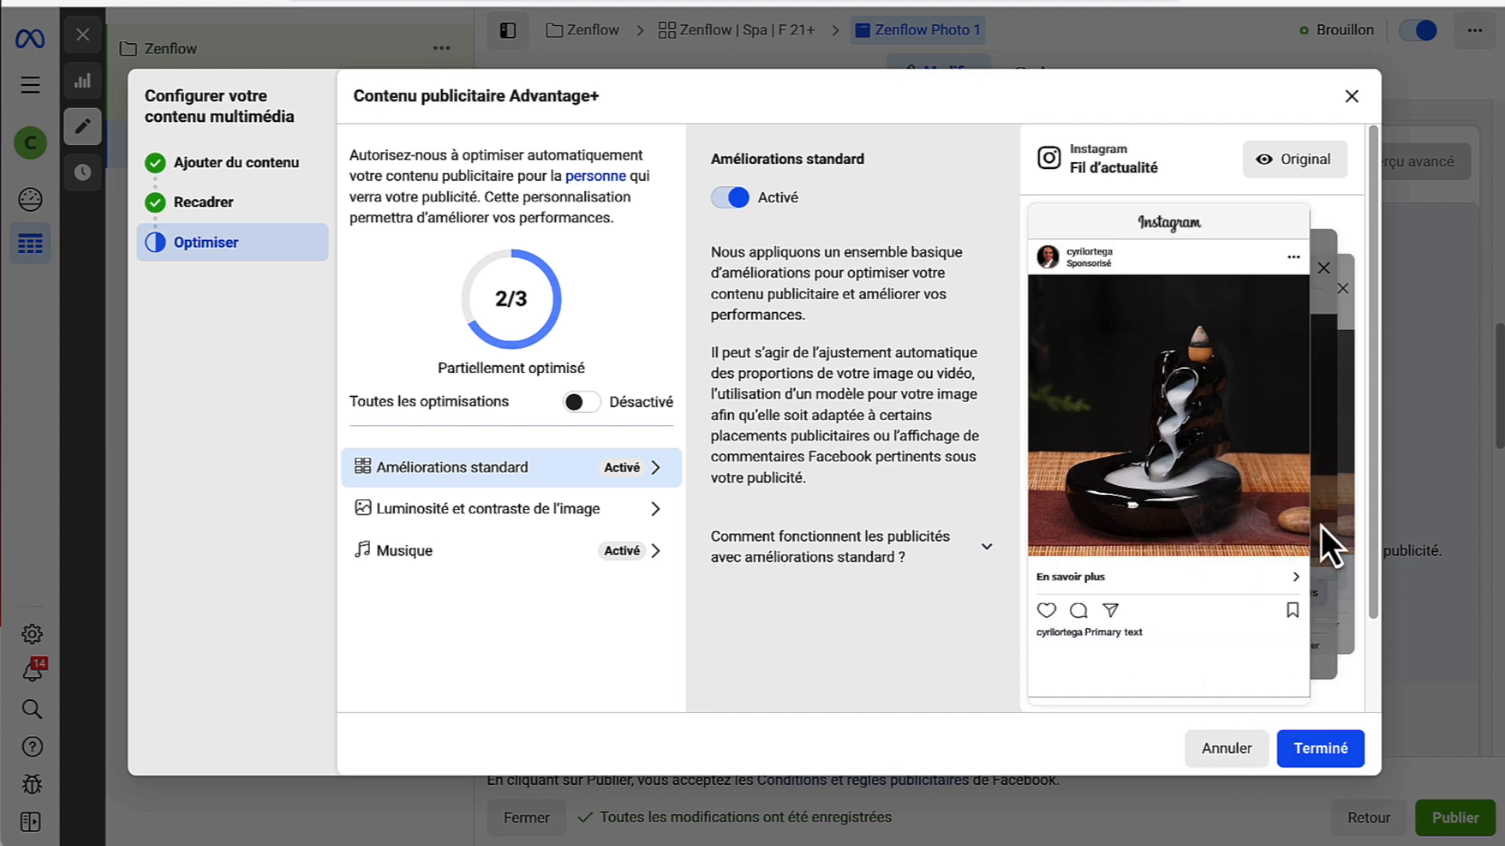
{"action": "left_click", "coordinate": [1320, 524]}
{"action": "left_click", "coordinate": [1320, 524]}
{"action": "left_click", "coordinate": [1320, 523]}
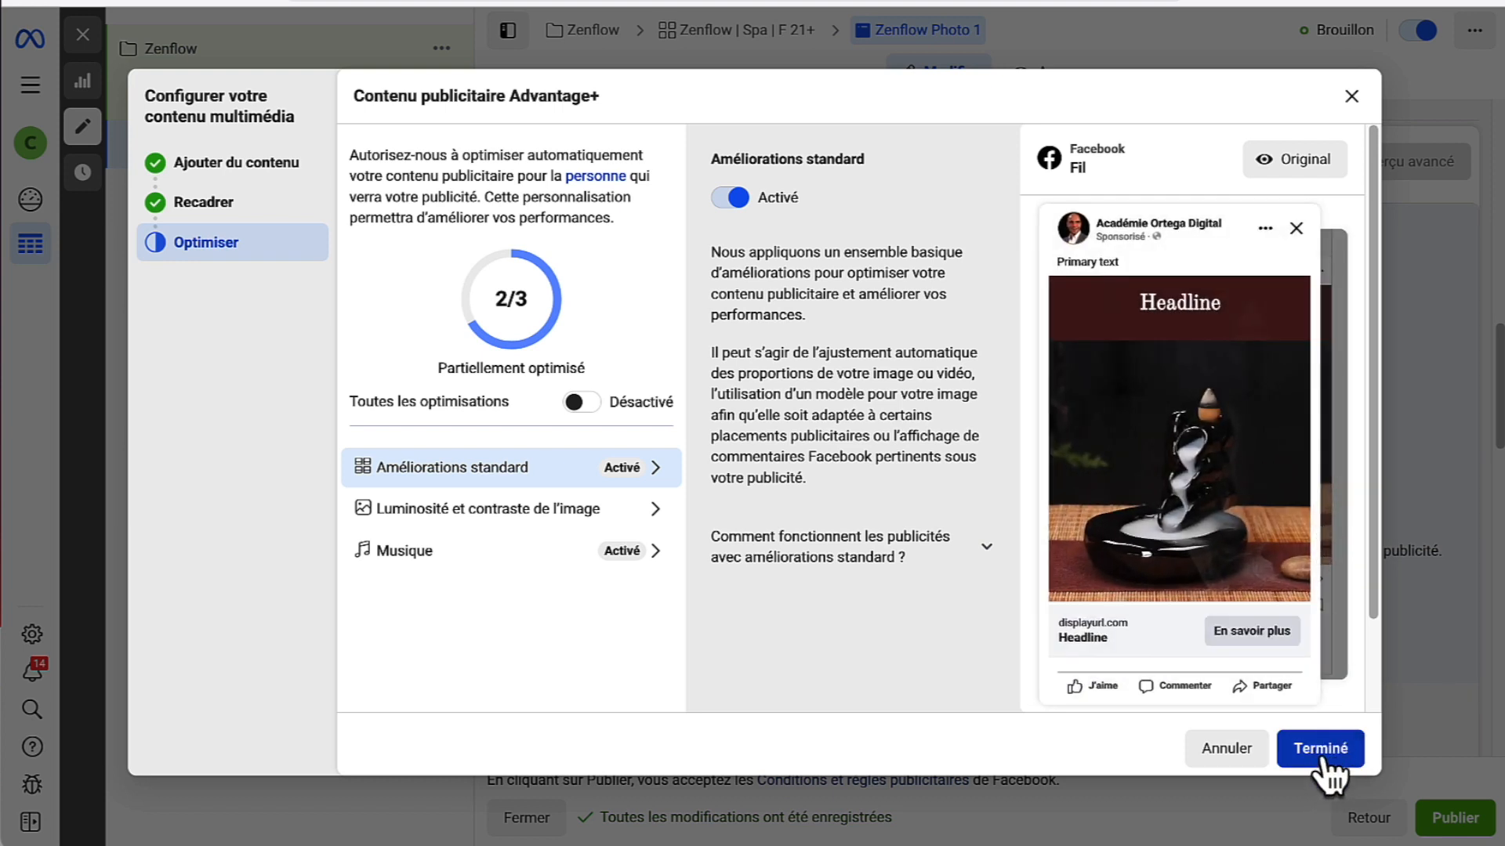
{"action": "left_click", "coordinate": [1320, 750]}
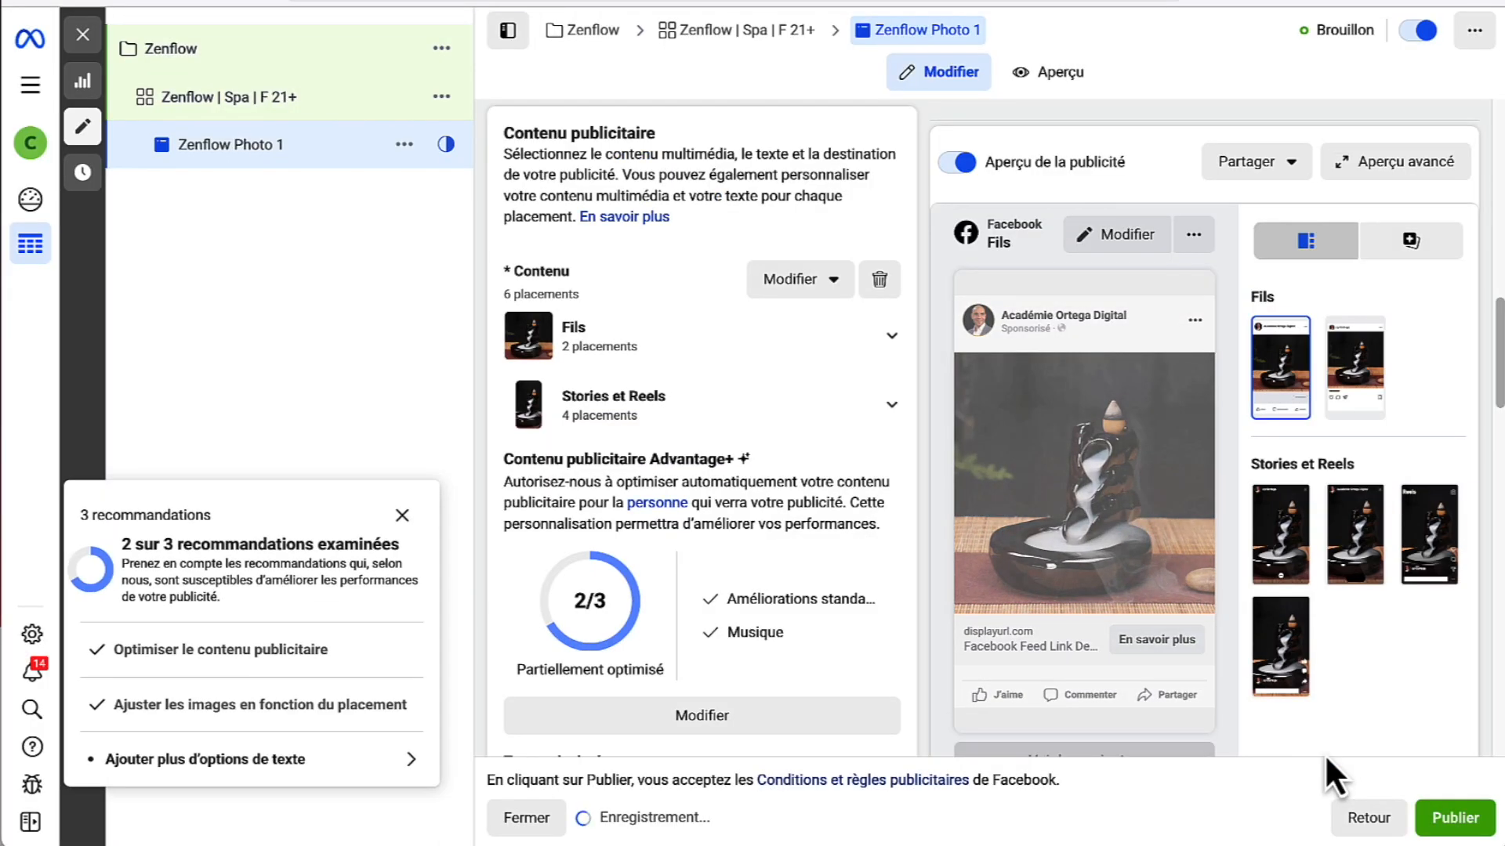
{"action": "left_click", "coordinate": [404, 516]}
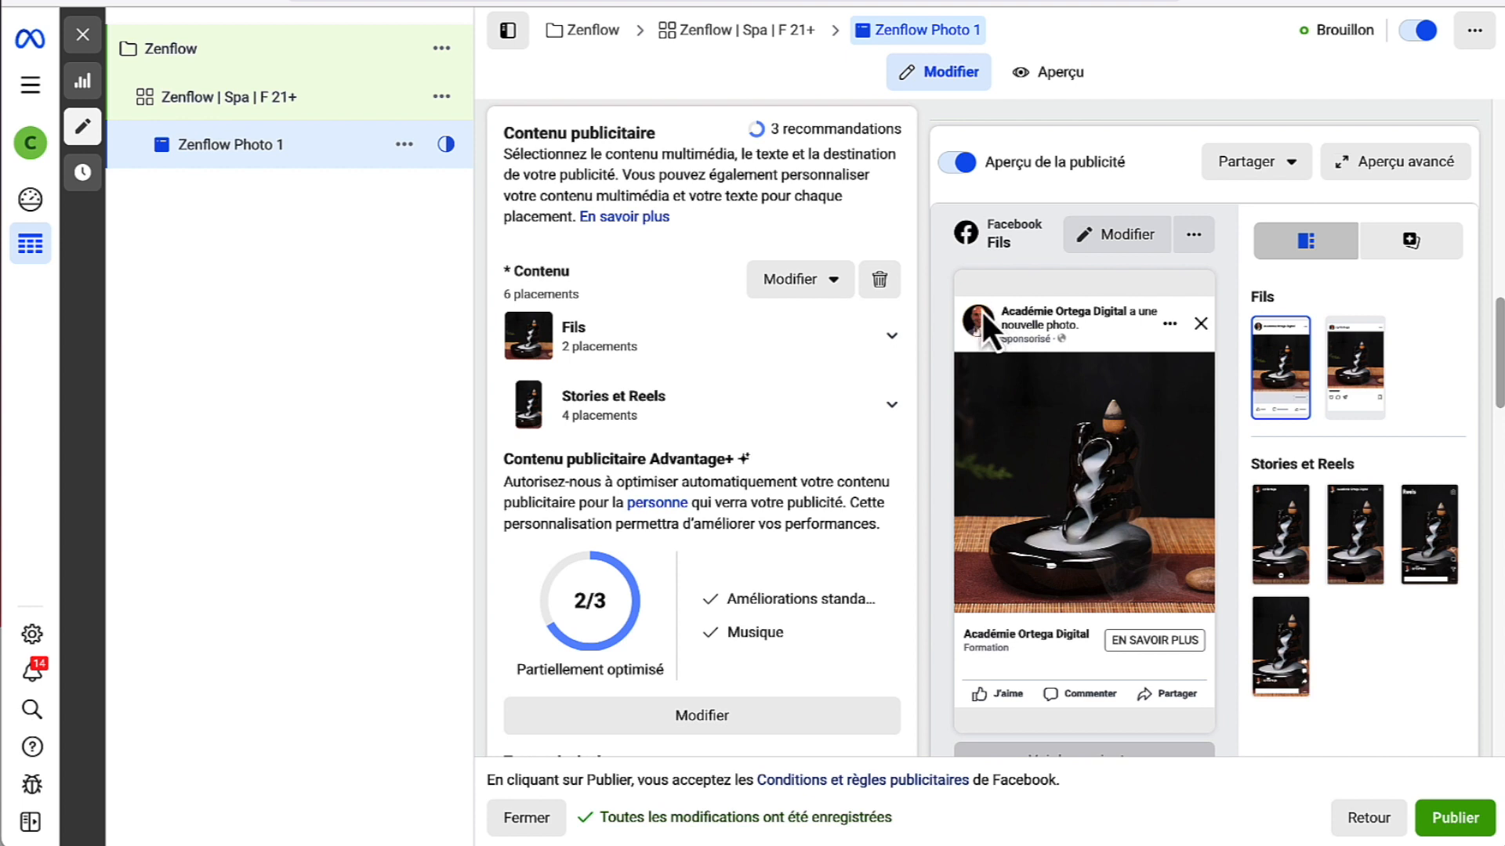
- Switch to the Aptiva store's Zenflow product page and copy its full web address
{"action": "scroll", "coordinate": [728, 380], "scroll_direction": "down", "scroll_amount": 4}
{"action": "scroll", "coordinate": [726, 362], "scroll_direction": "down", "scroll_amount": 4}
{"action": "scroll", "coordinate": [727, 362], "scroll_direction": "down", "scroll_amount": 4}
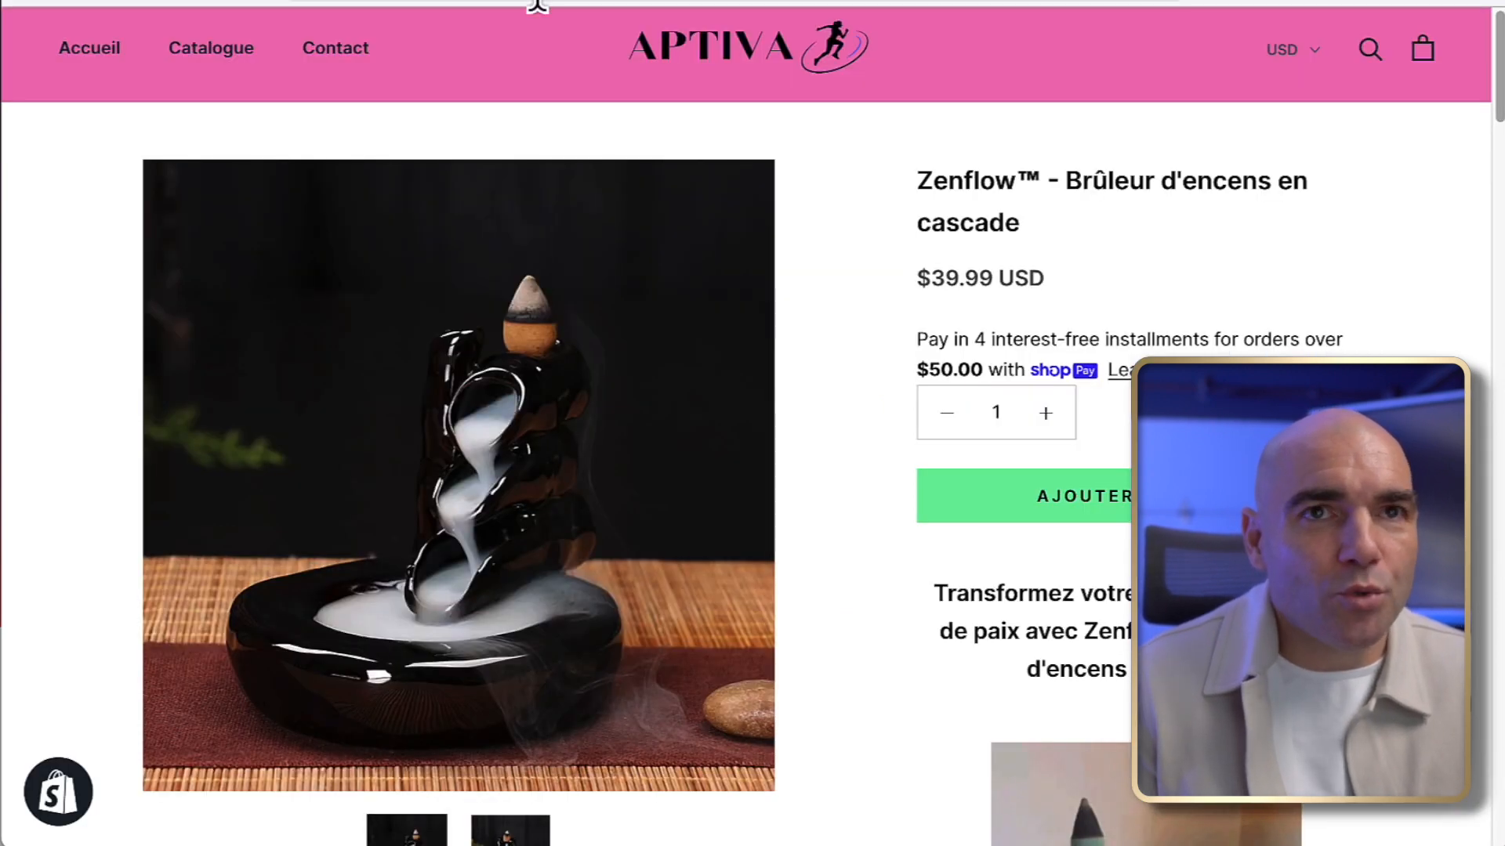
{"action": "left_click", "coordinate": [536, 3]}
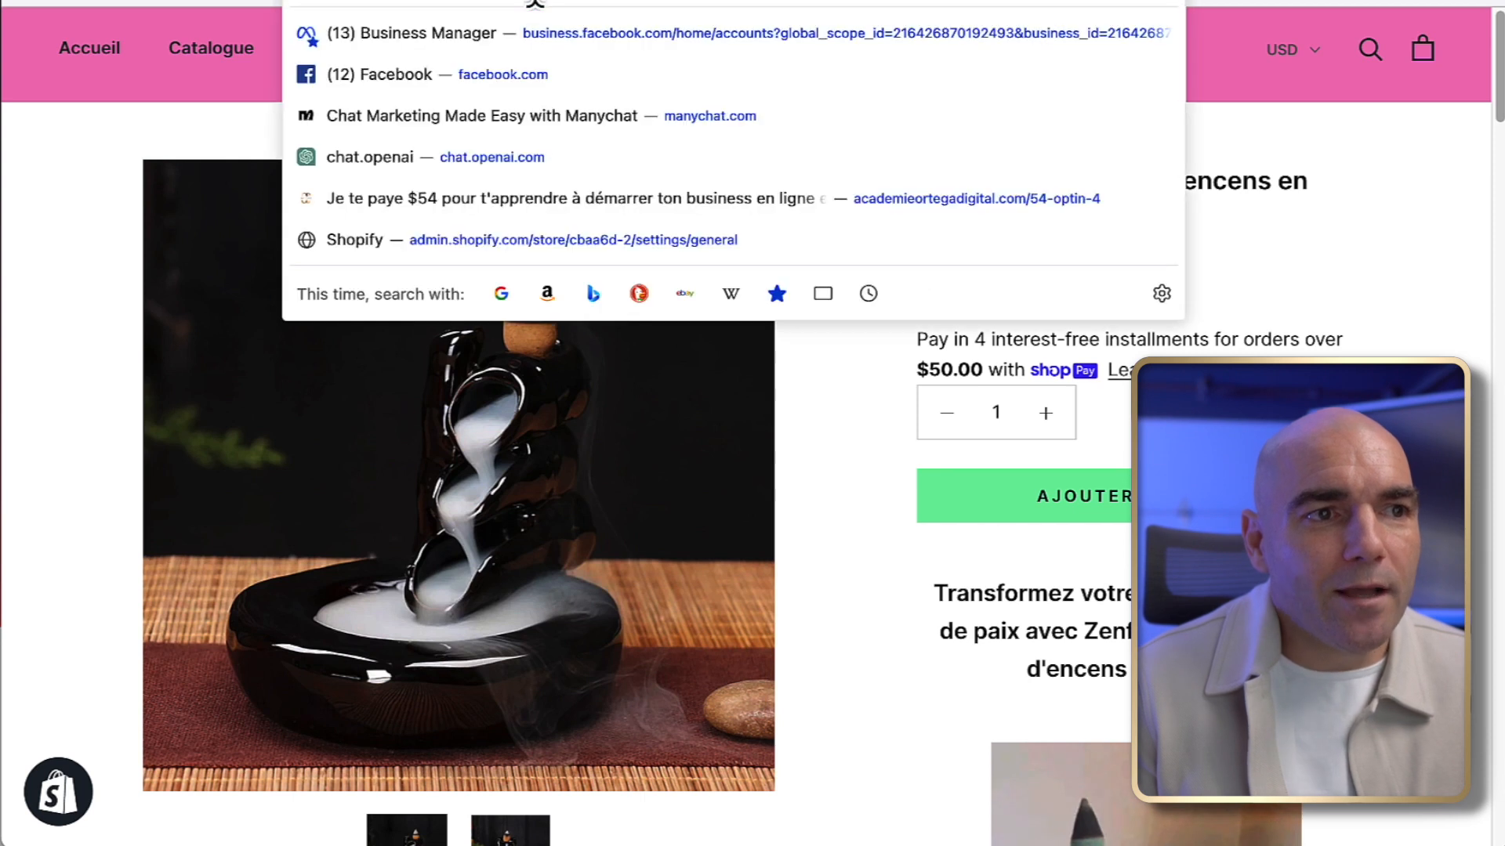
{"action": "right_click", "coordinate": [539, 2]}
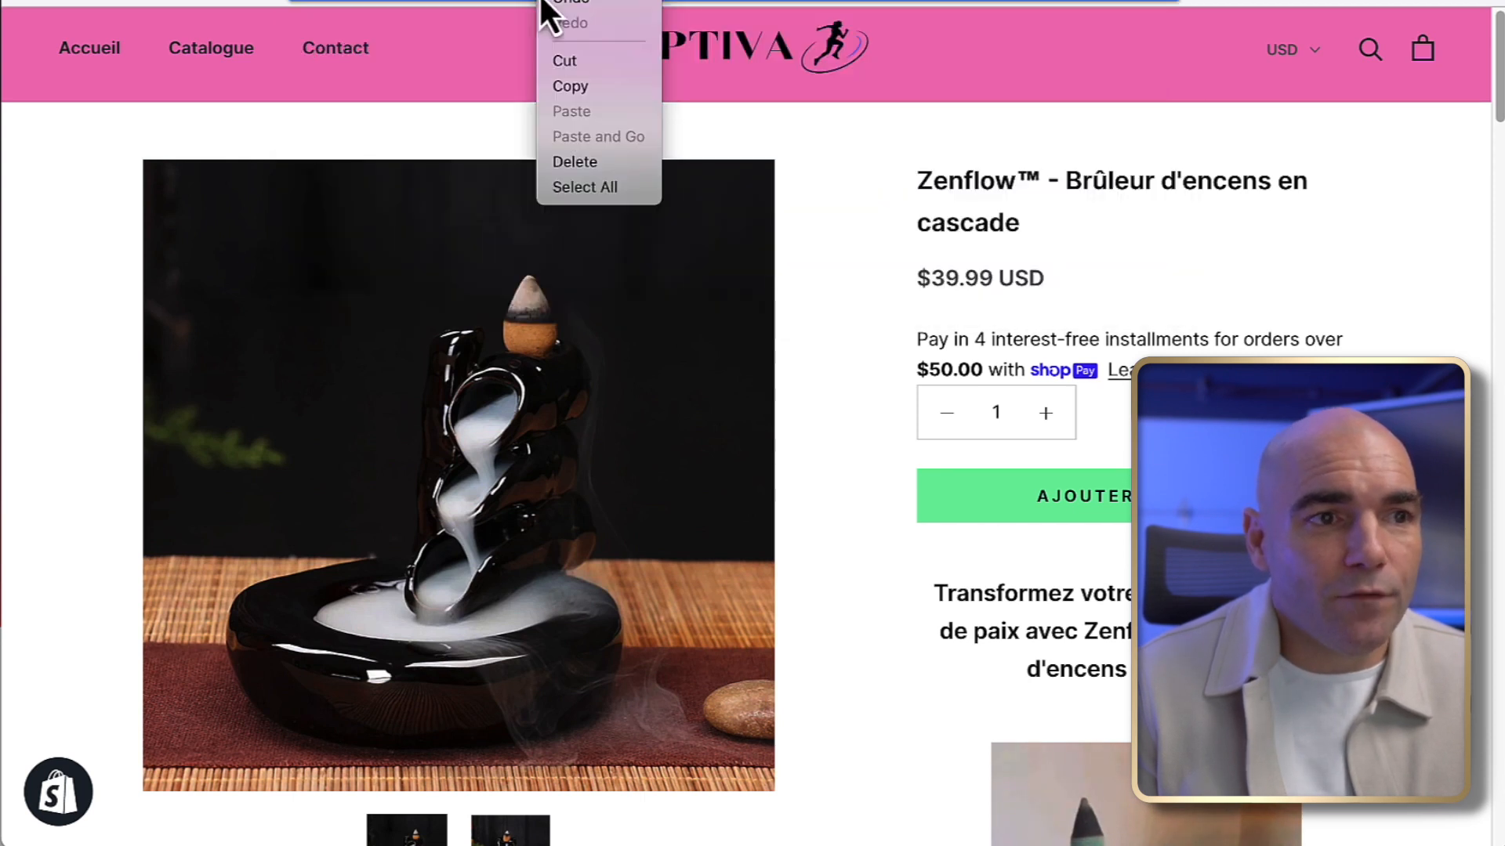
{"action": "left_click", "coordinate": [567, 83]}
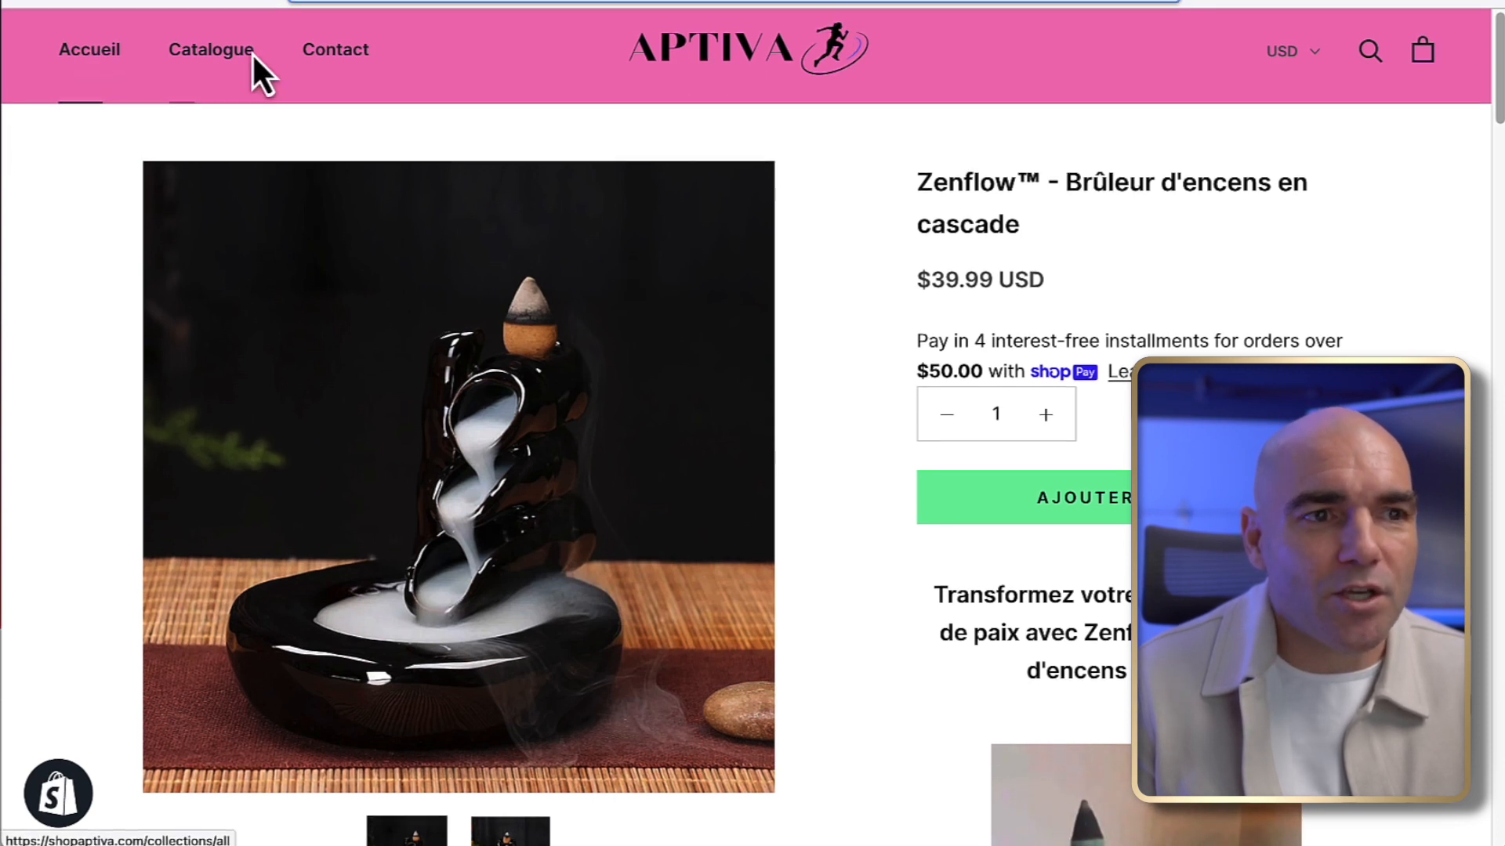
{"action": "mouse_move", "coordinate": [600, 63]}
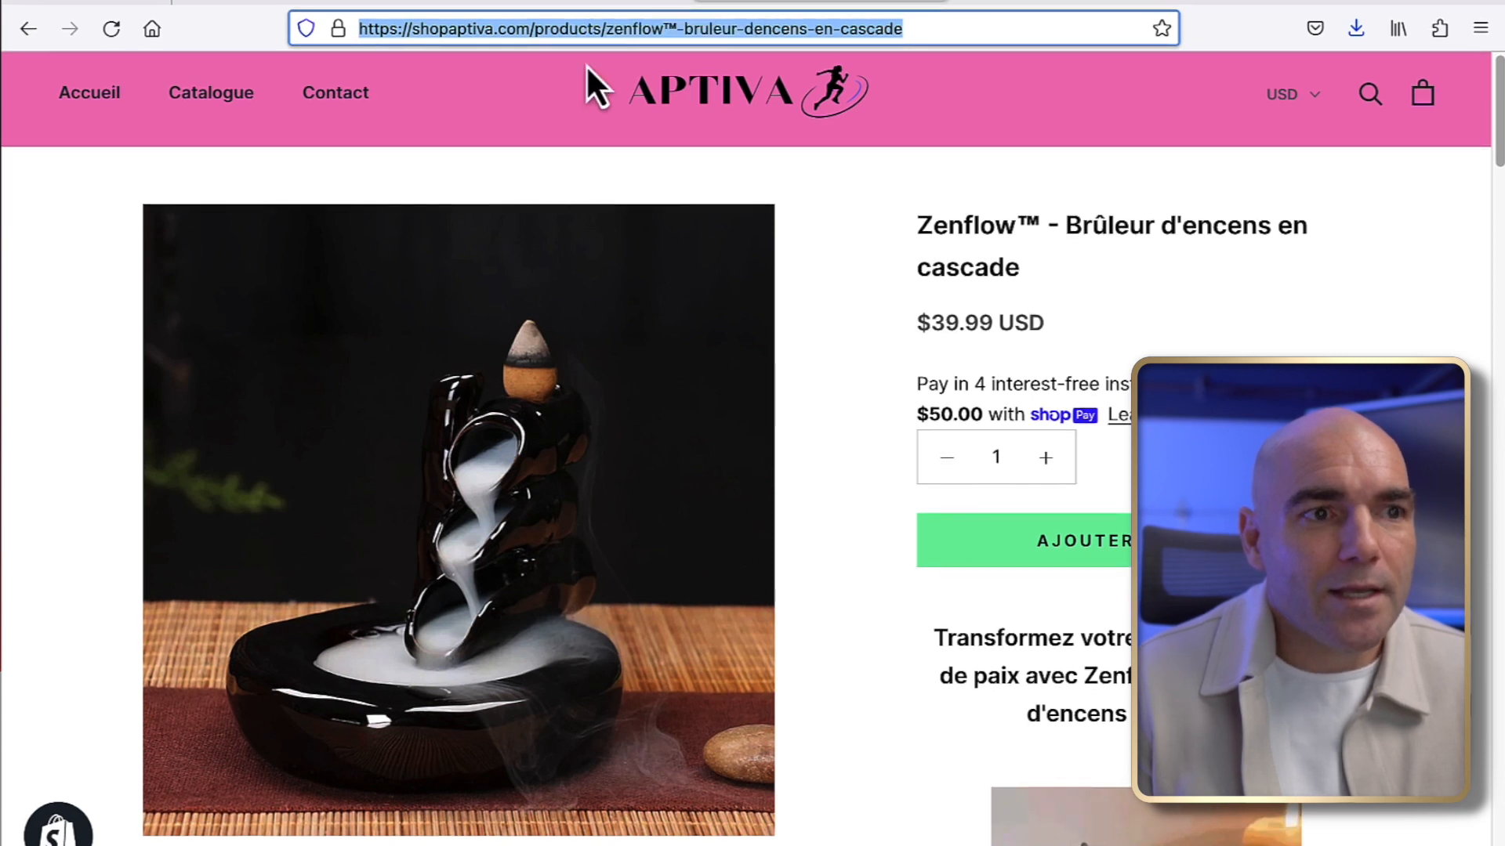
- Return to the Zenflow Photo 1 ad and paste the product page address as the destination's website URL
{"action": "left_click", "coordinate": [282, 2]}
{"action": "left_click", "coordinate": [661, 630]}
{"action": "right_click", "coordinate": [661, 611]}
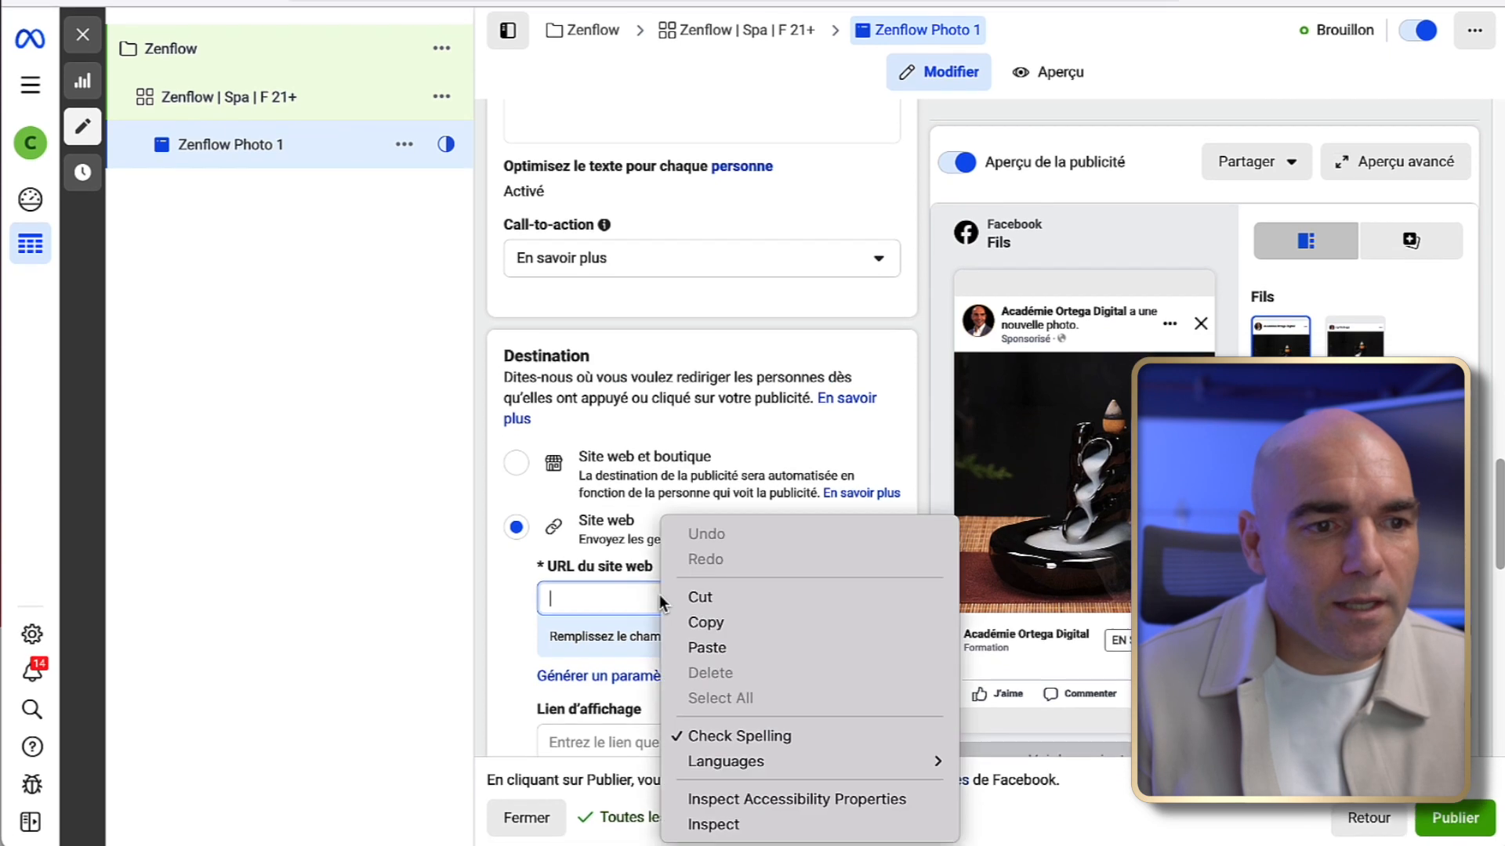
{"action": "left_click", "coordinate": [718, 651]}
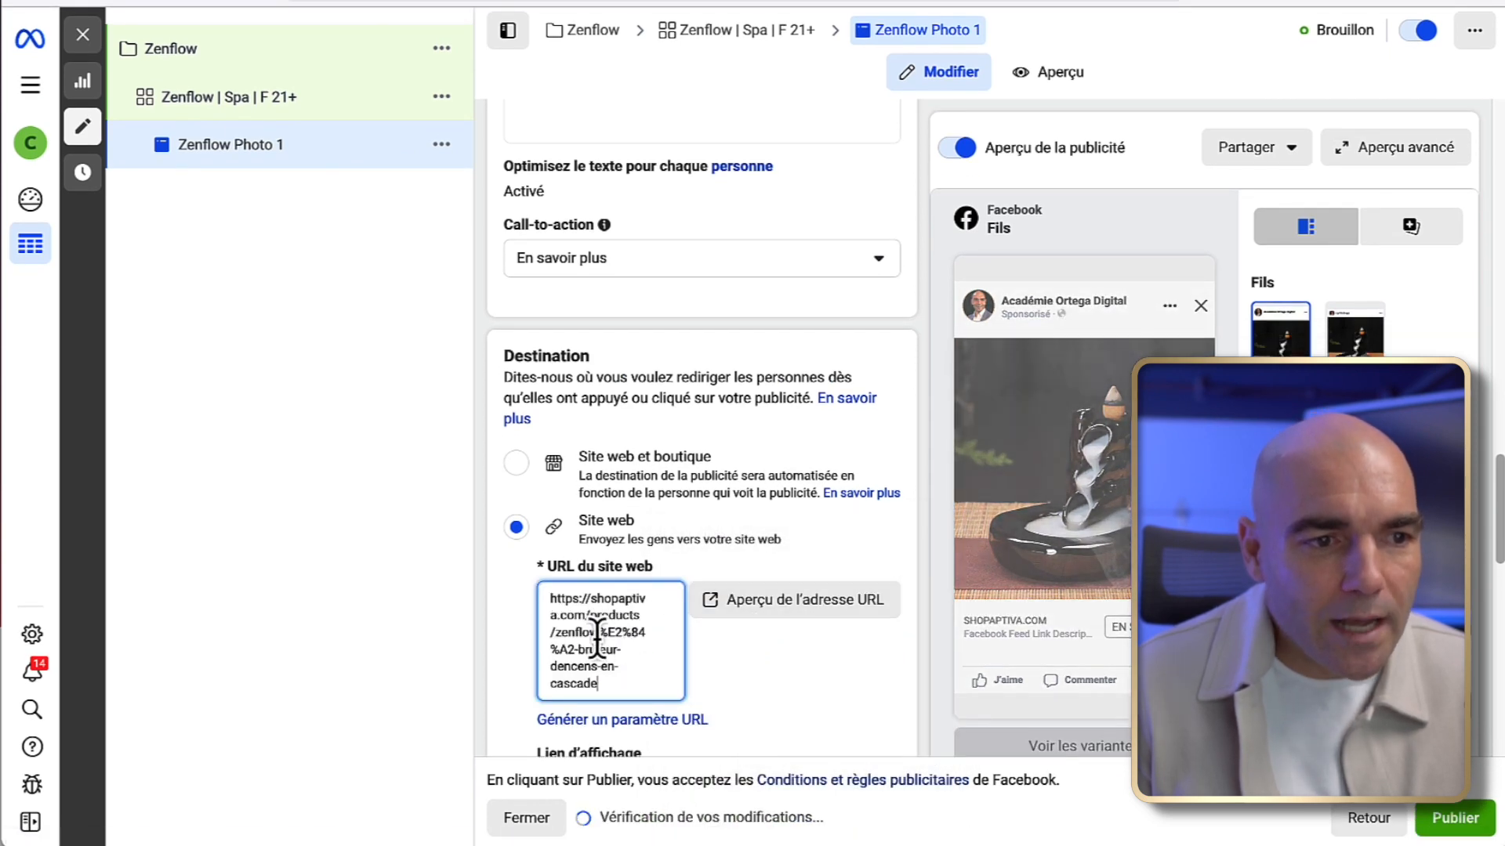
{"action": "left_click_drag", "start_coordinate": [595, 637], "coordinate": [632, 690]}
{"action": "key", "text": "BackSpace"}
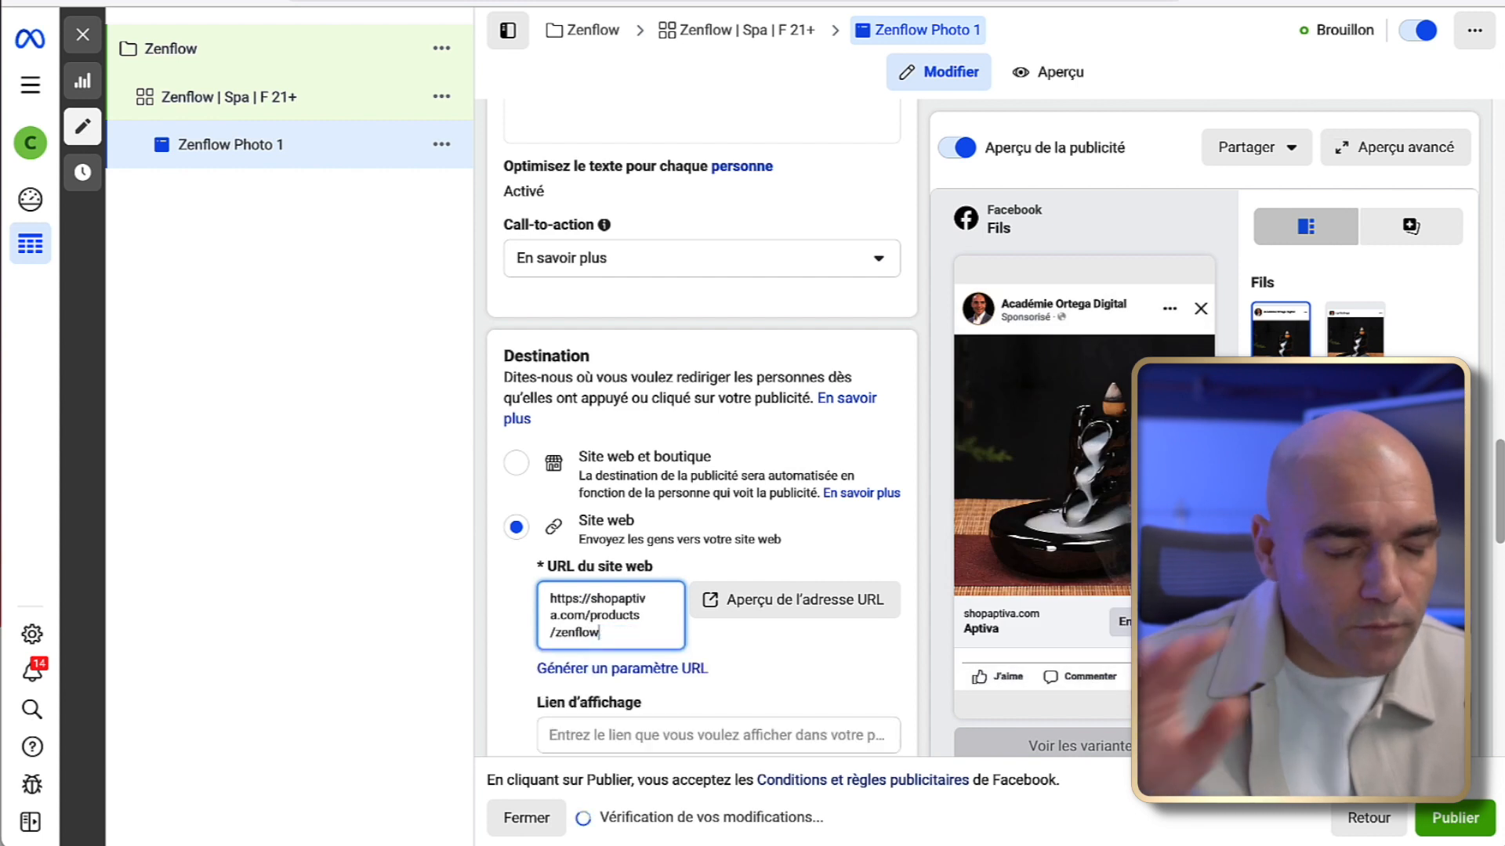
{"action": "left_click", "coordinate": [826, 649]}
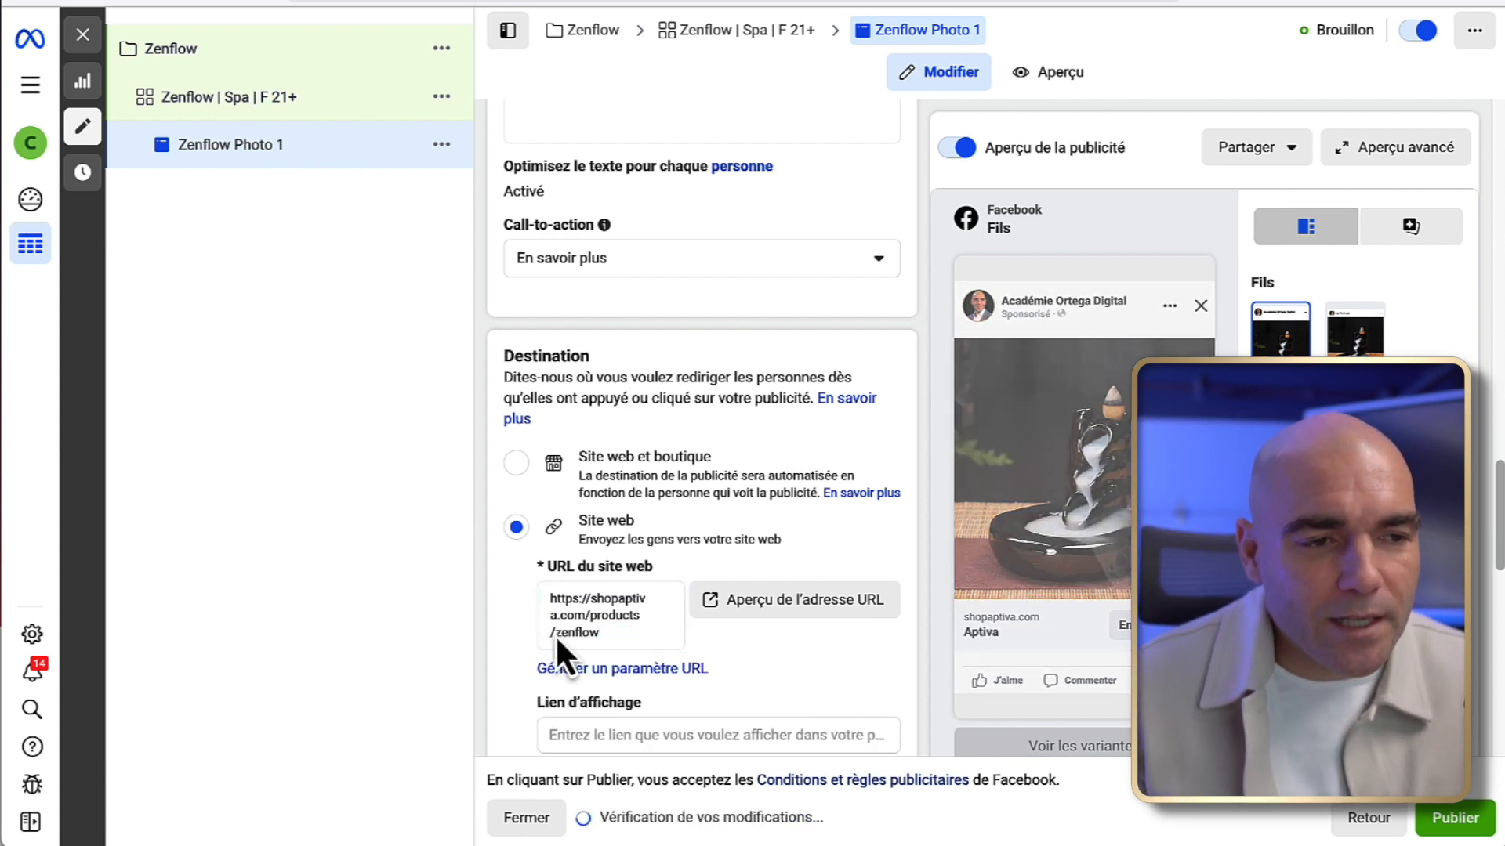
{"action": "triple_click", "coordinate": [543, 607]}
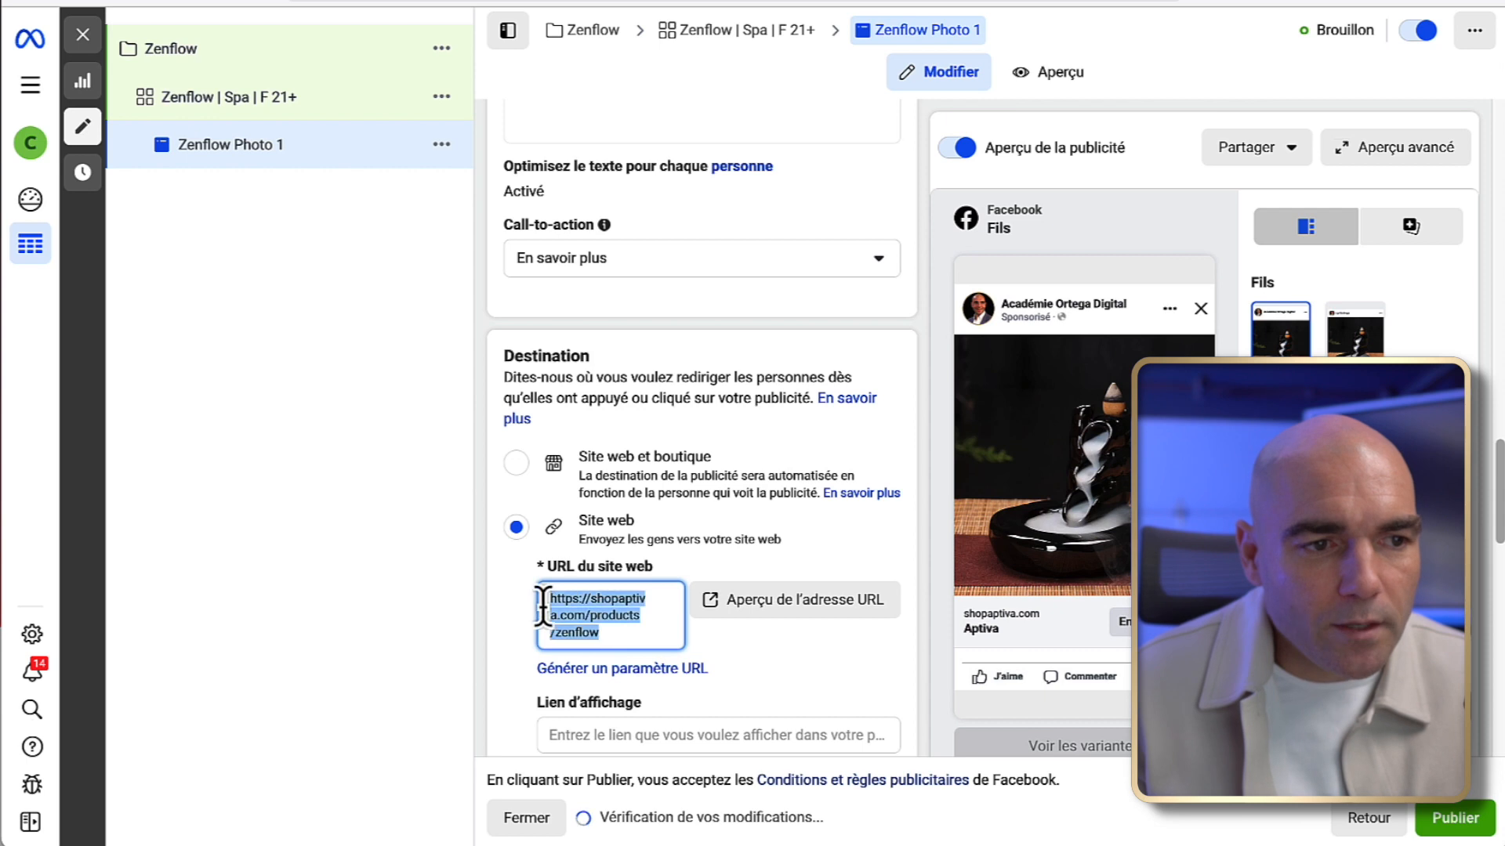
{"action": "right_click", "coordinate": [574, 613]}
{"action": "left_click", "coordinate": [589, 585]}
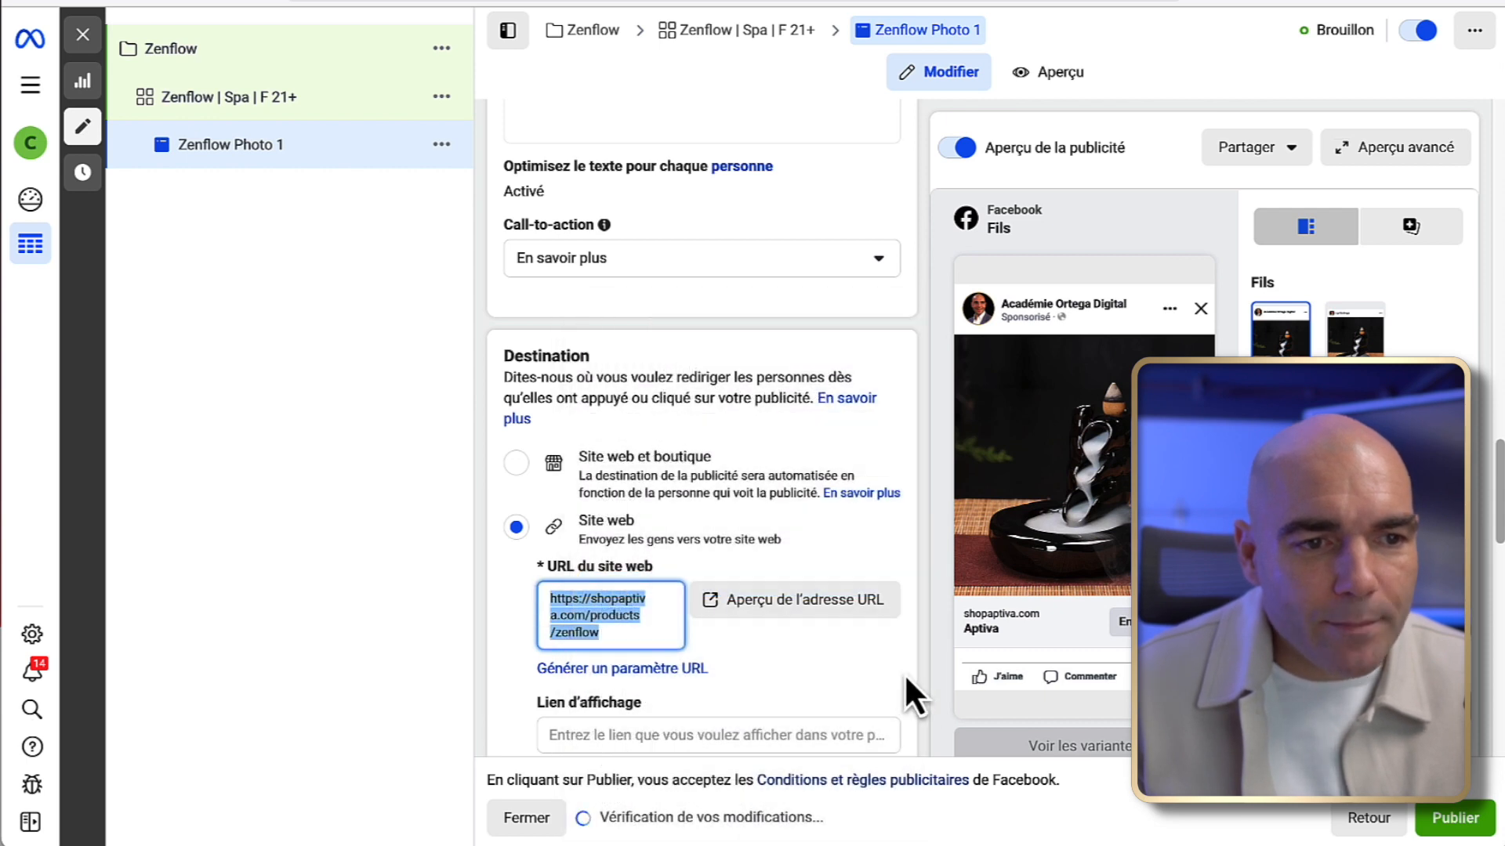
{"action": "left_click", "coordinate": [800, 641]}
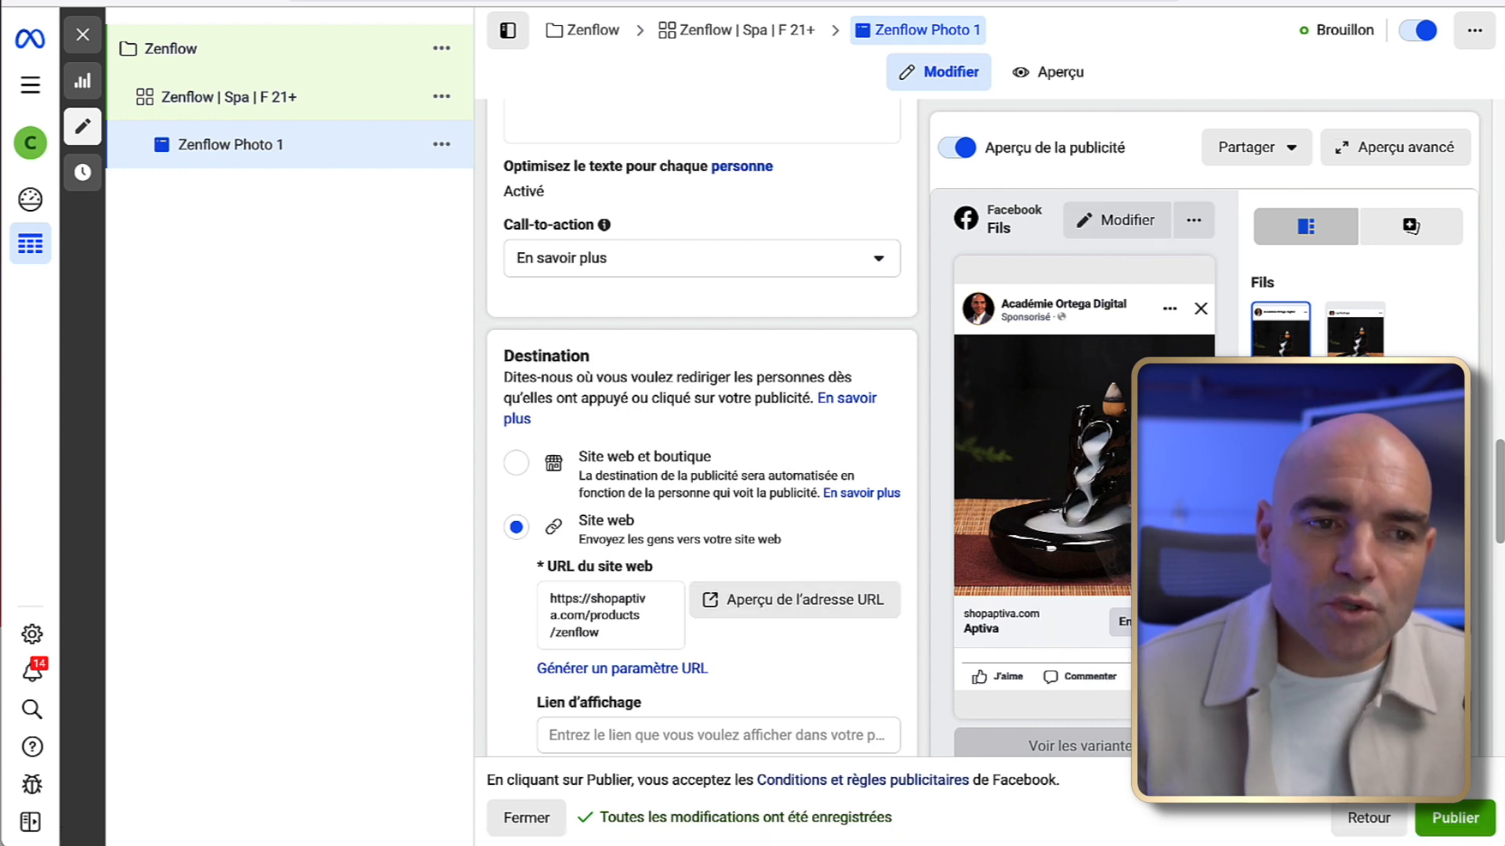
{"action": "left_click", "coordinate": [798, 619]}
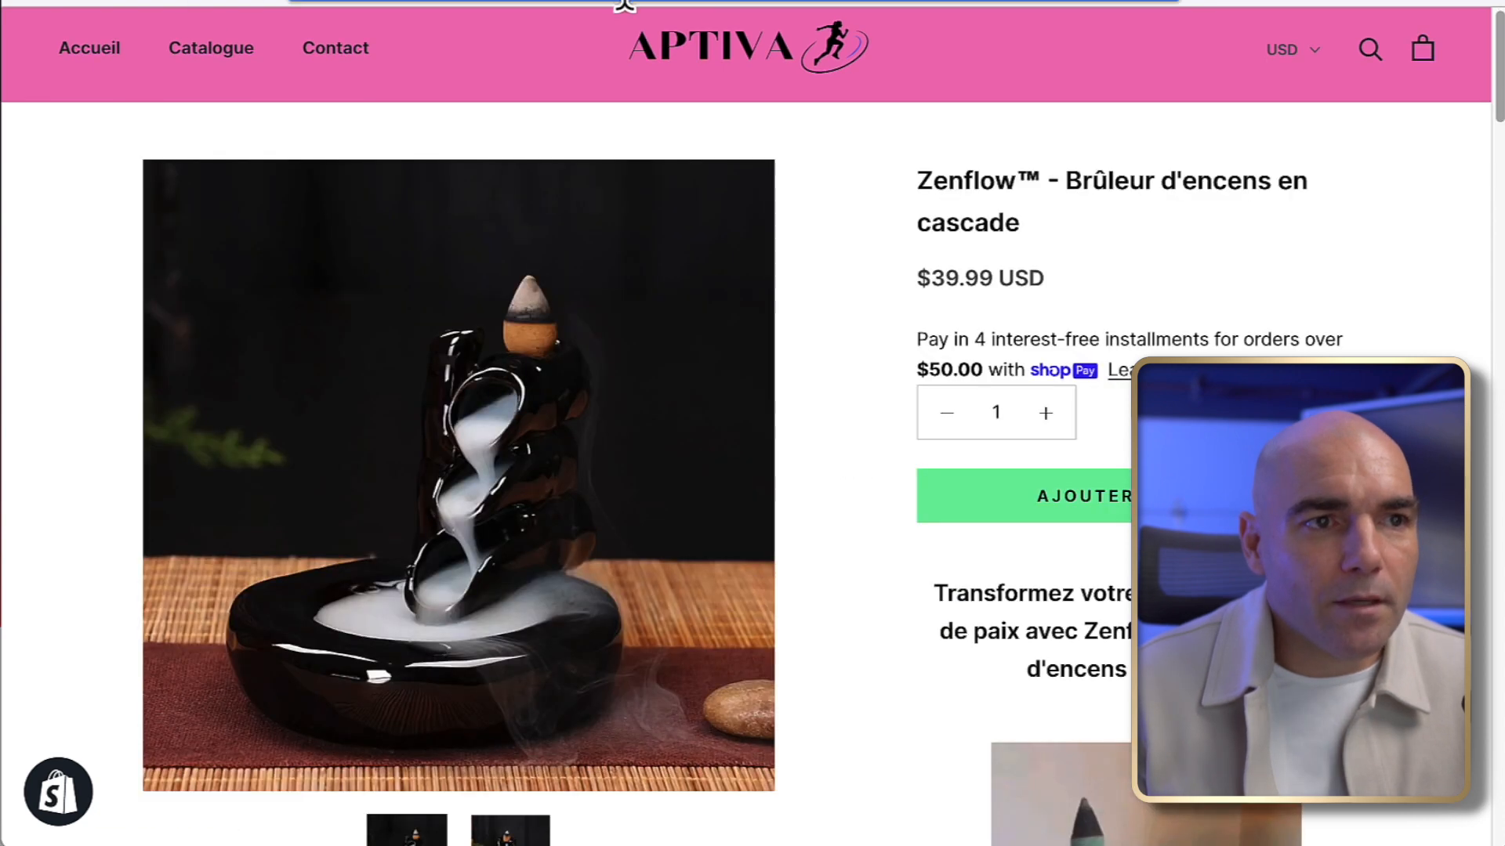
- Copy the full Zenflow product page address again and replace the ad's shortened website URL with it
{"action": "right_click", "coordinate": [625, 4]}
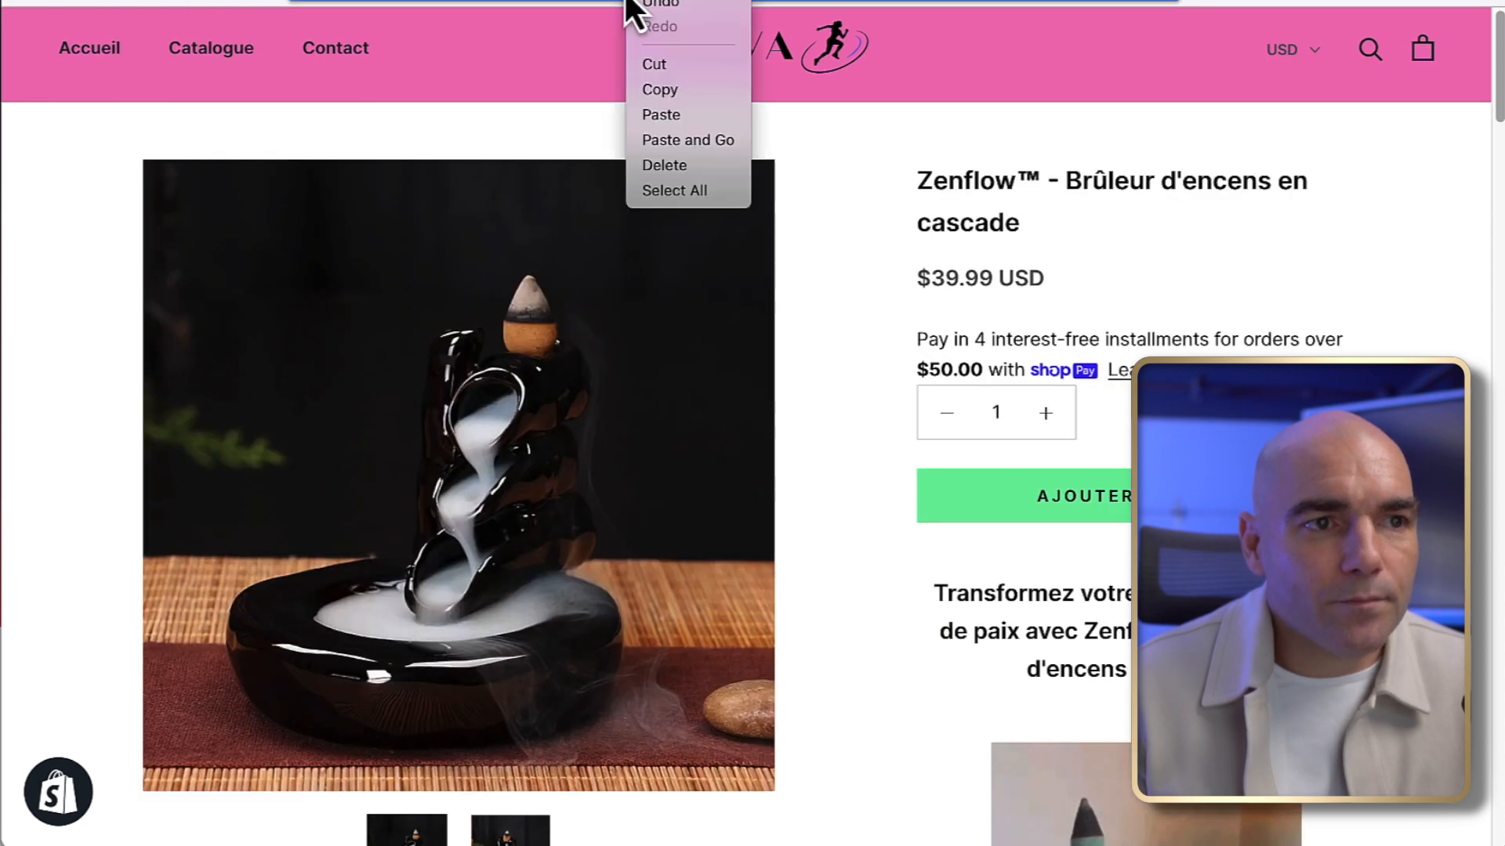
{"action": "left_click", "coordinate": [664, 96]}
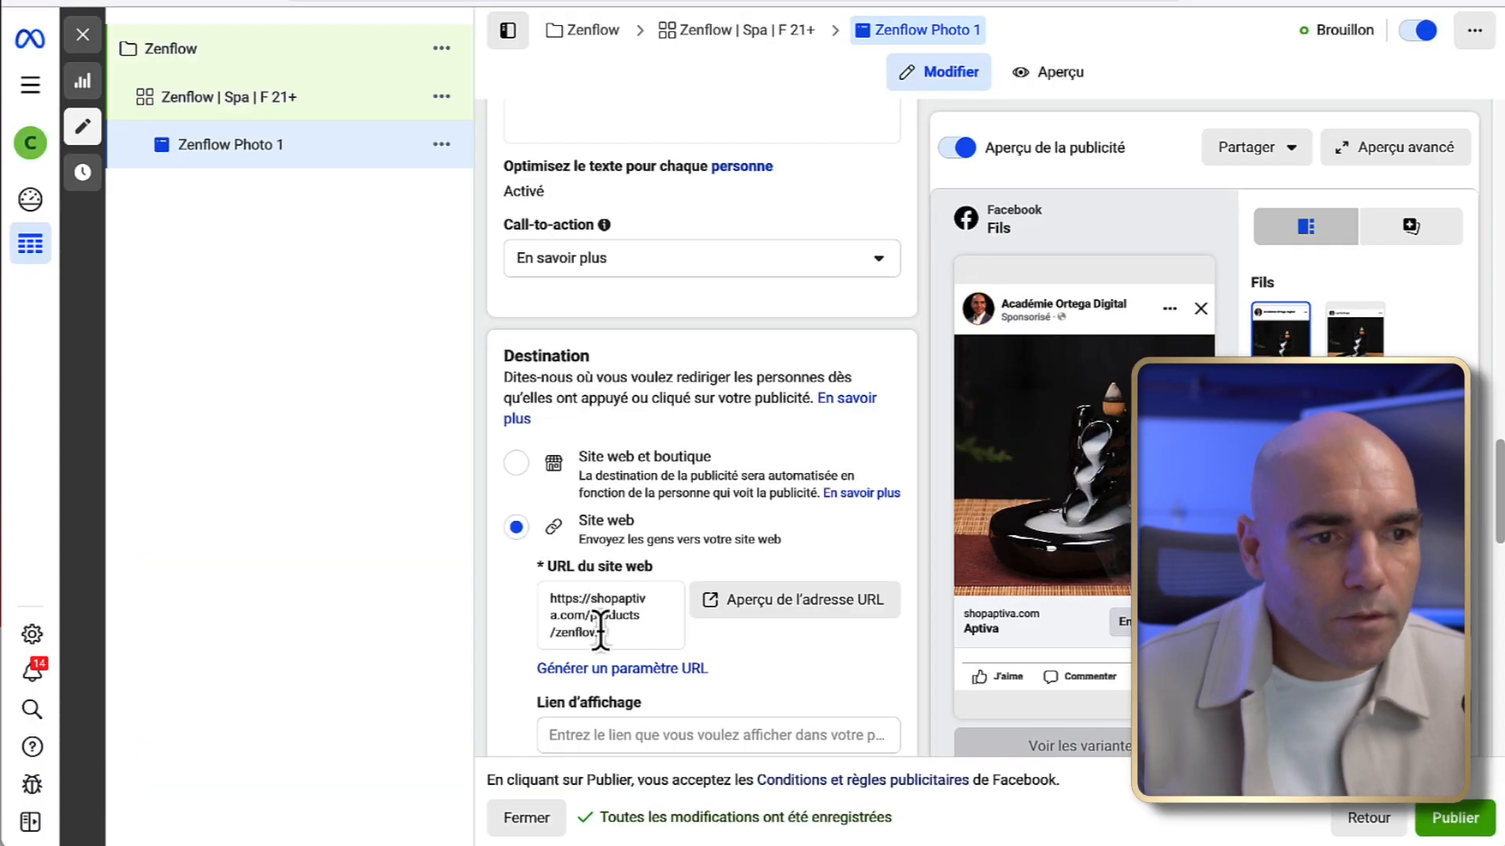
{"action": "double_click", "coordinate": [580, 632]}
{"action": "right_click", "coordinate": [600, 633]}
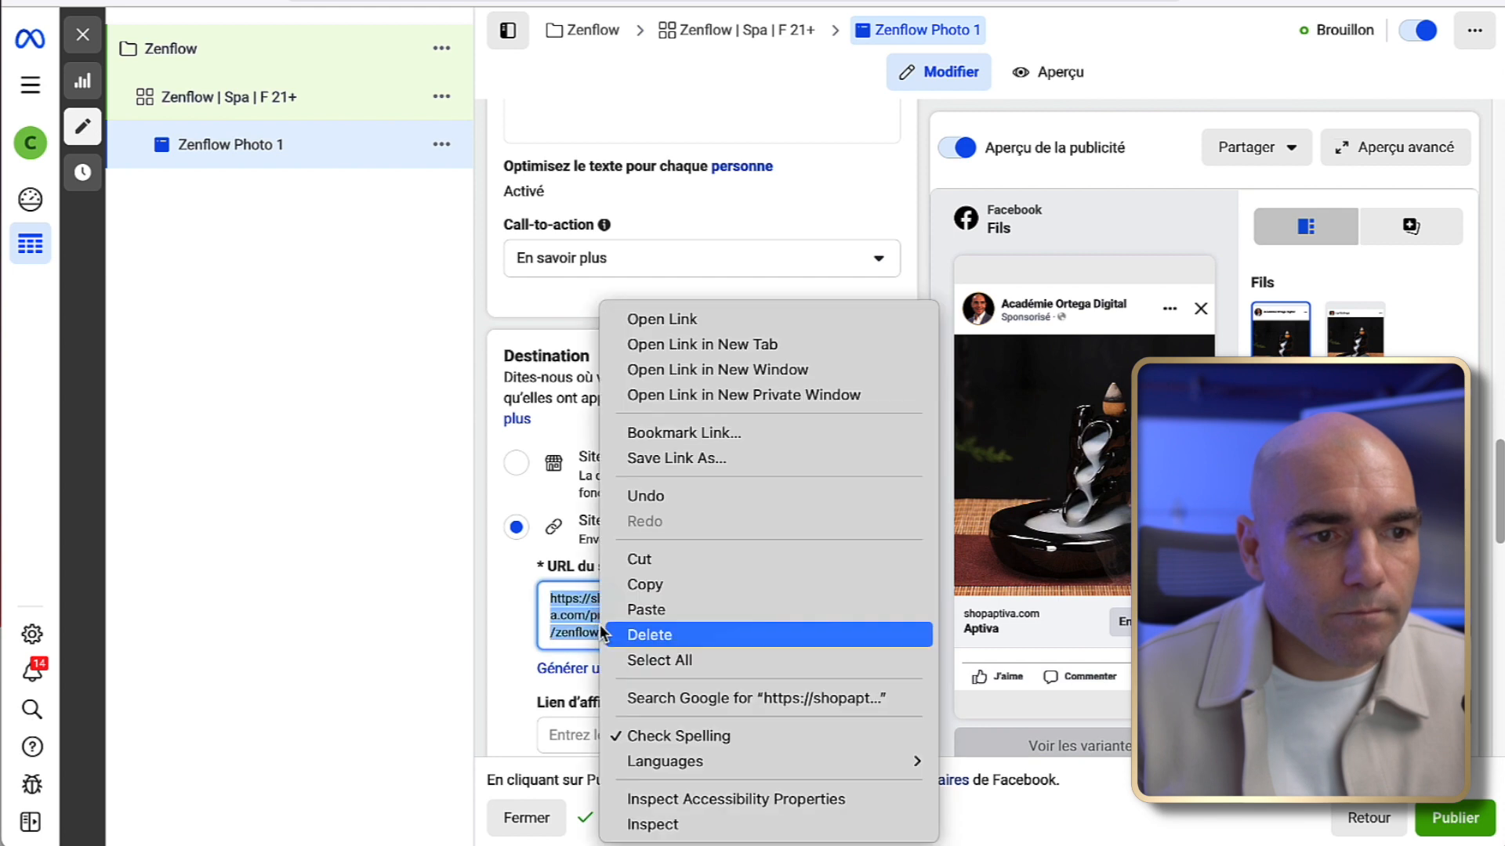
{"action": "left_click", "coordinate": [636, 606]}
{"action": "left_click", "coordinate": [729, 656]}
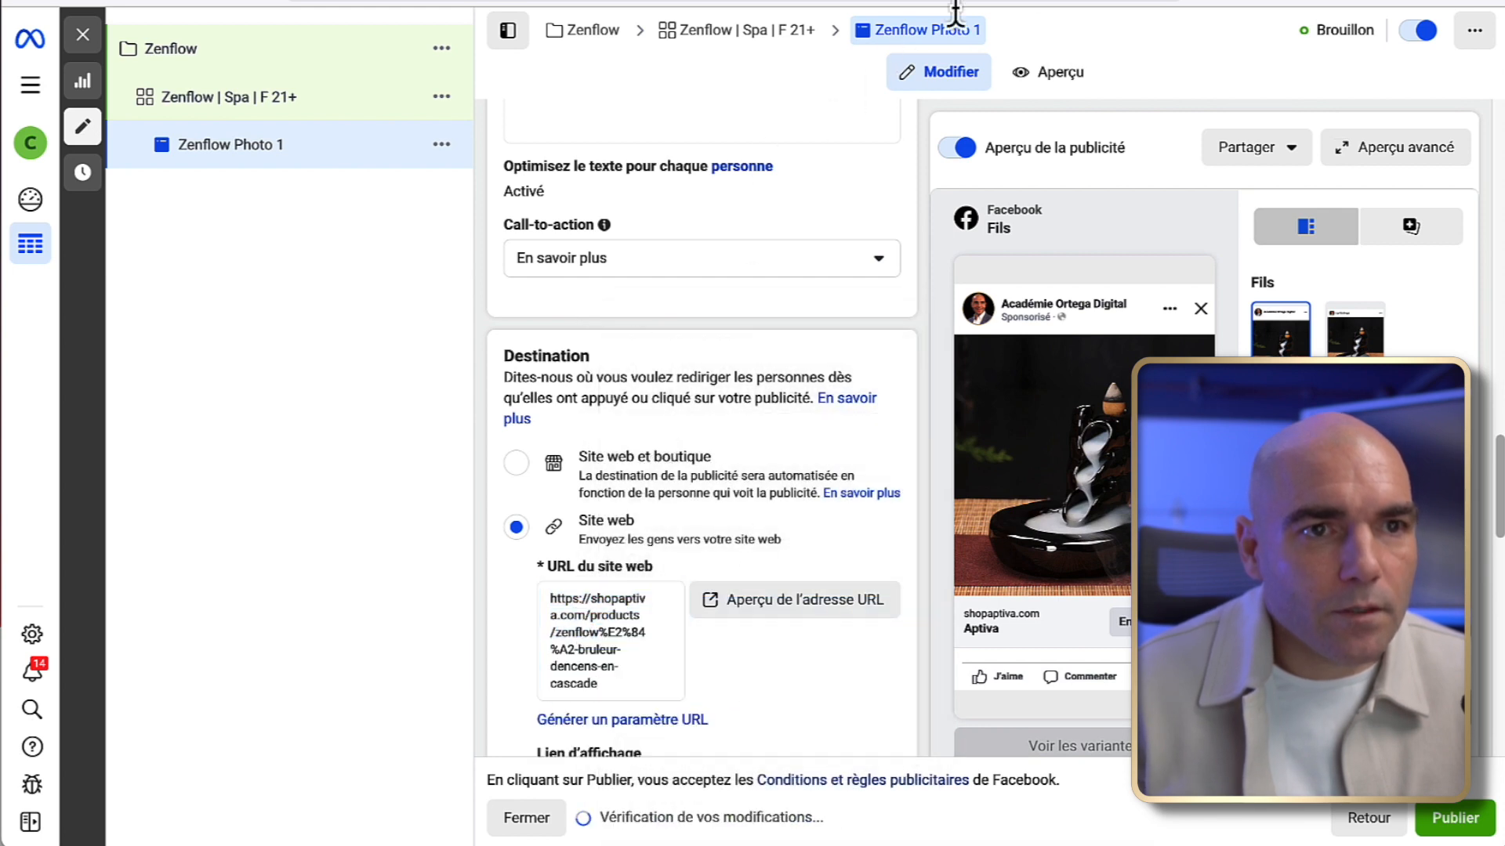
- Preview the ad's website URL to check the product page it opens, and return to the ad
{"action": "left_click", "coordinate": [955, 2]}
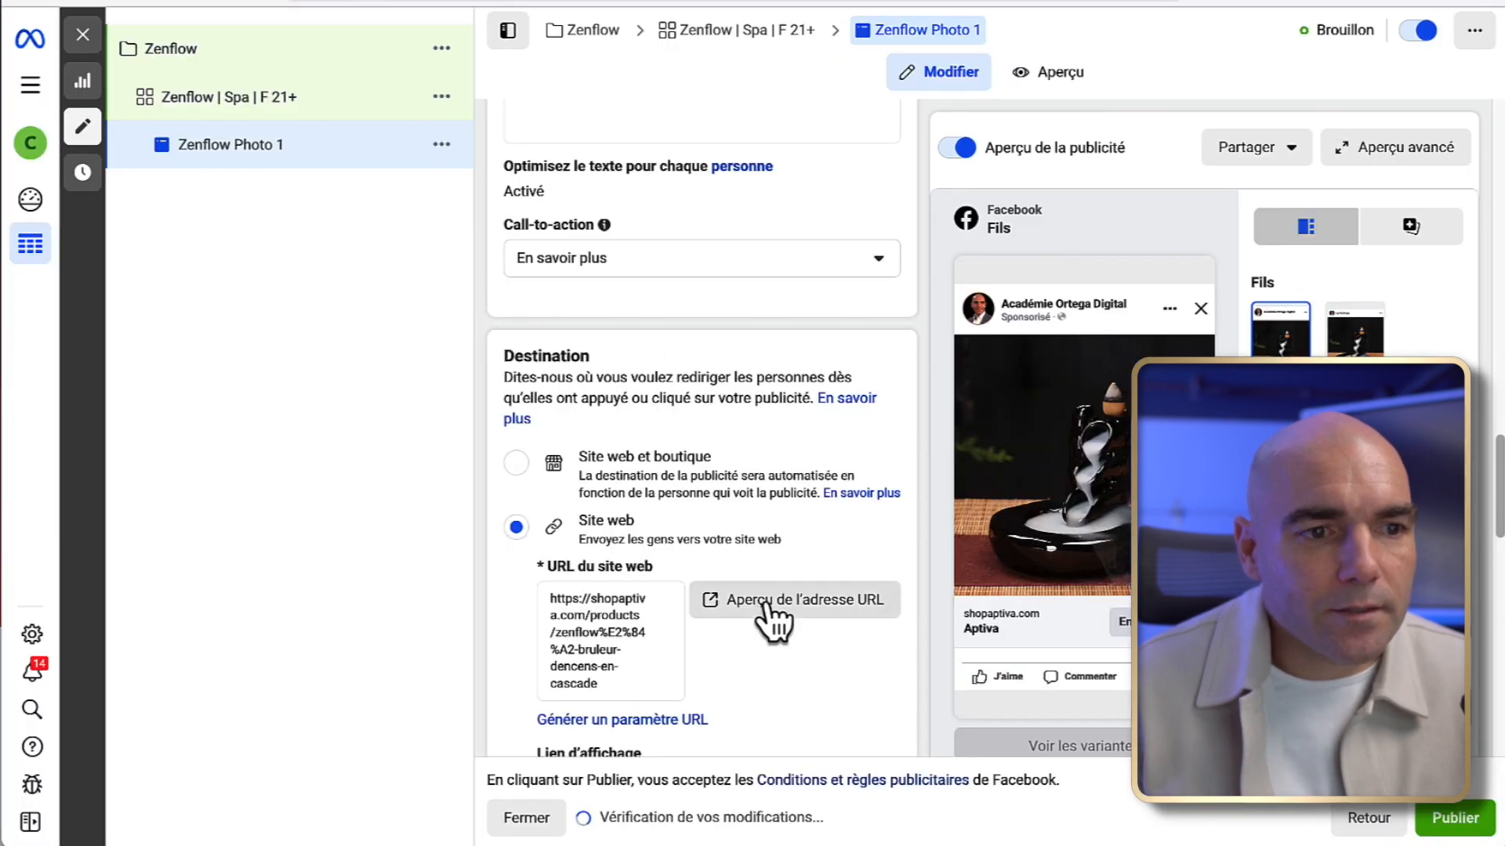
{"action": "left_click", "coordinate": [786, 610]}
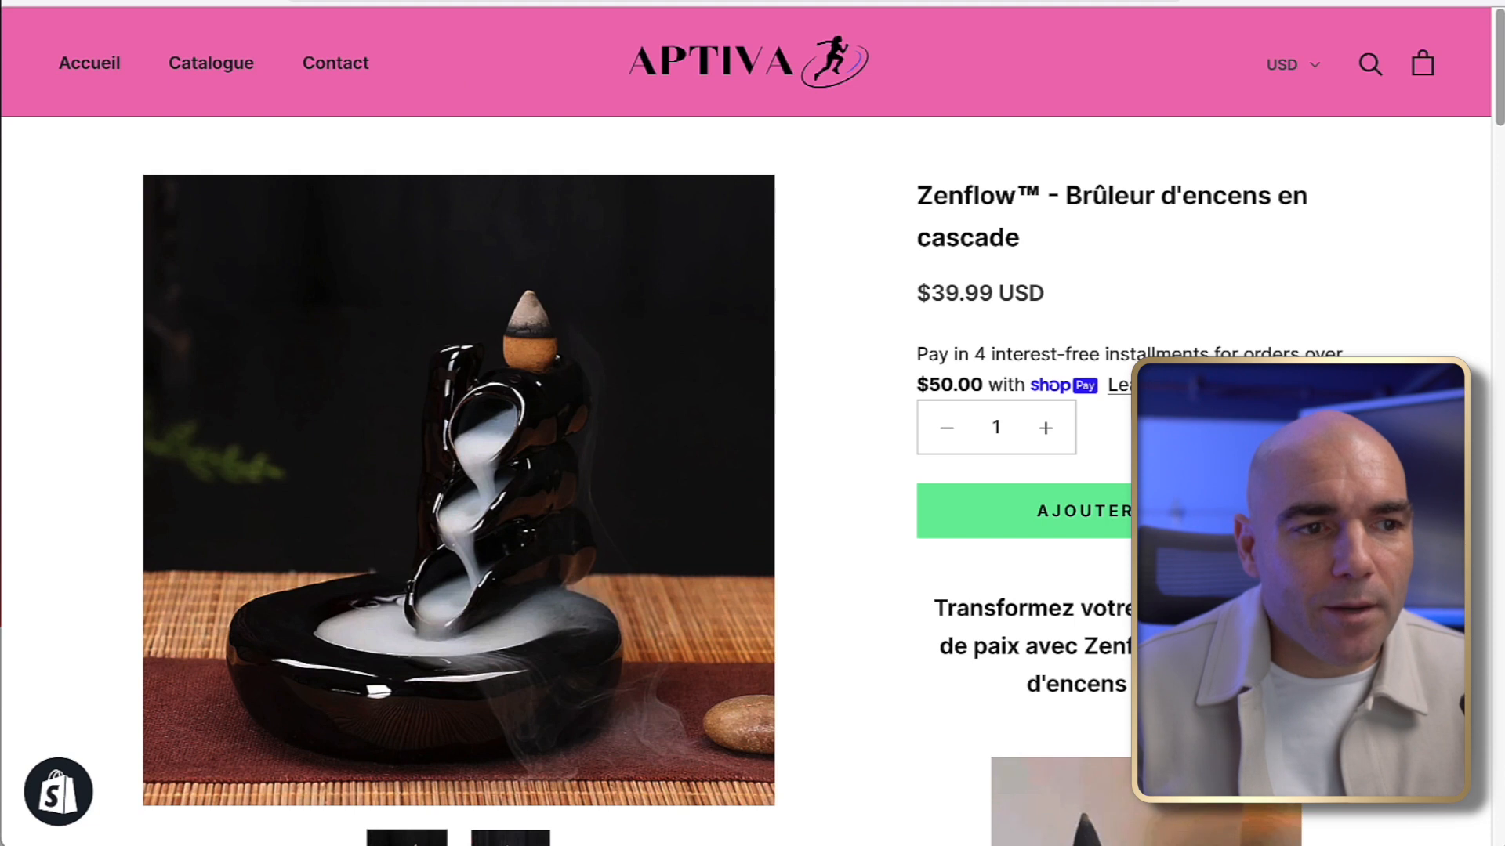
{"action": "left_click", "coordinate": [344, 1]}
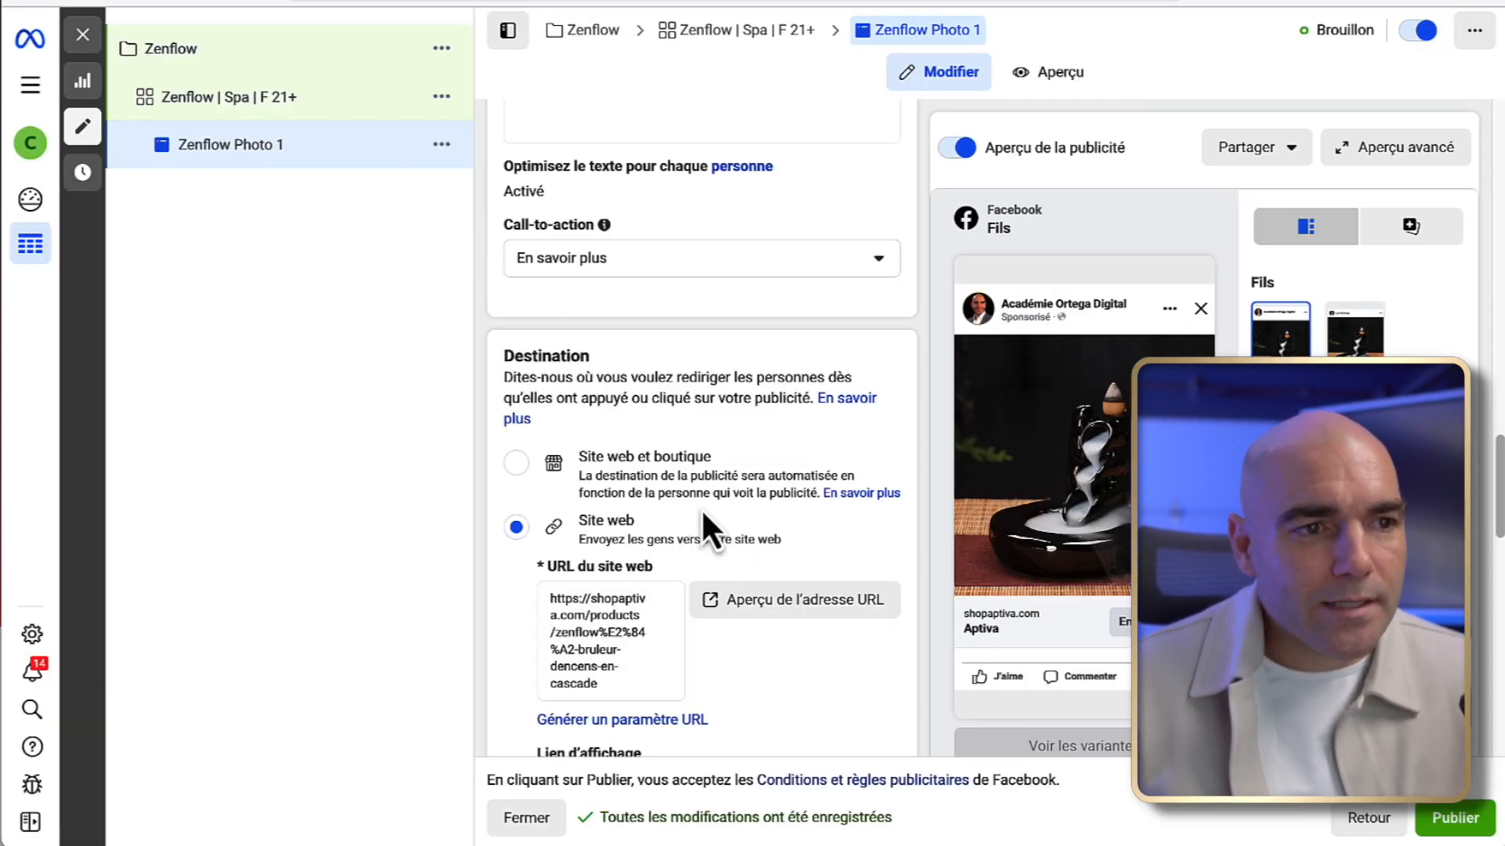
- Set the ad's call-to-action to Acheter
{"action": "scroll", "coordinate": [700, 517], "scroll_direction": "up", "scroll_amount": 1}
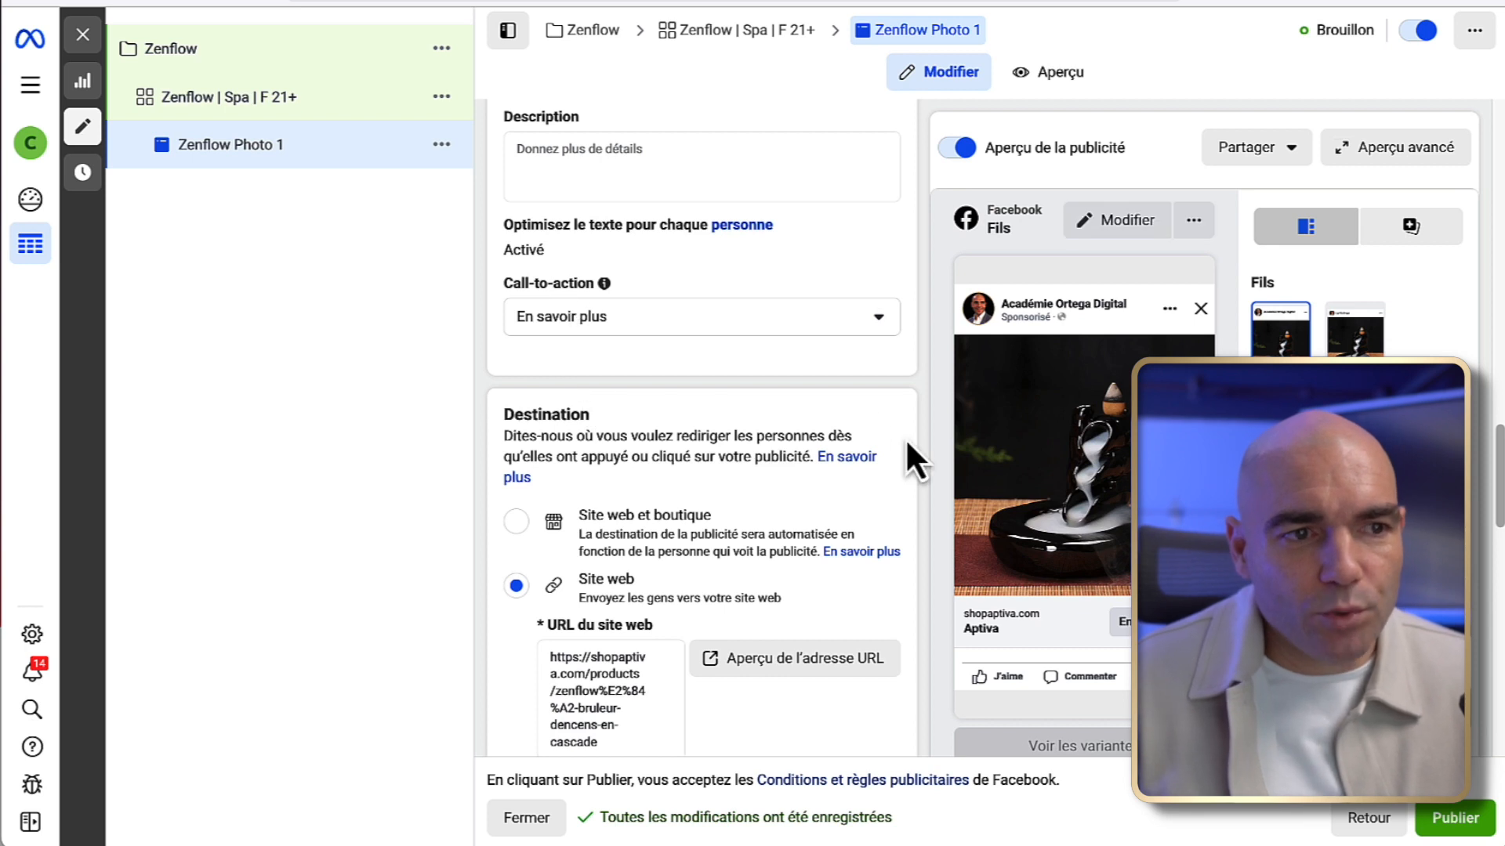
{"action": "left_click", "coordinate": [817, 318]}
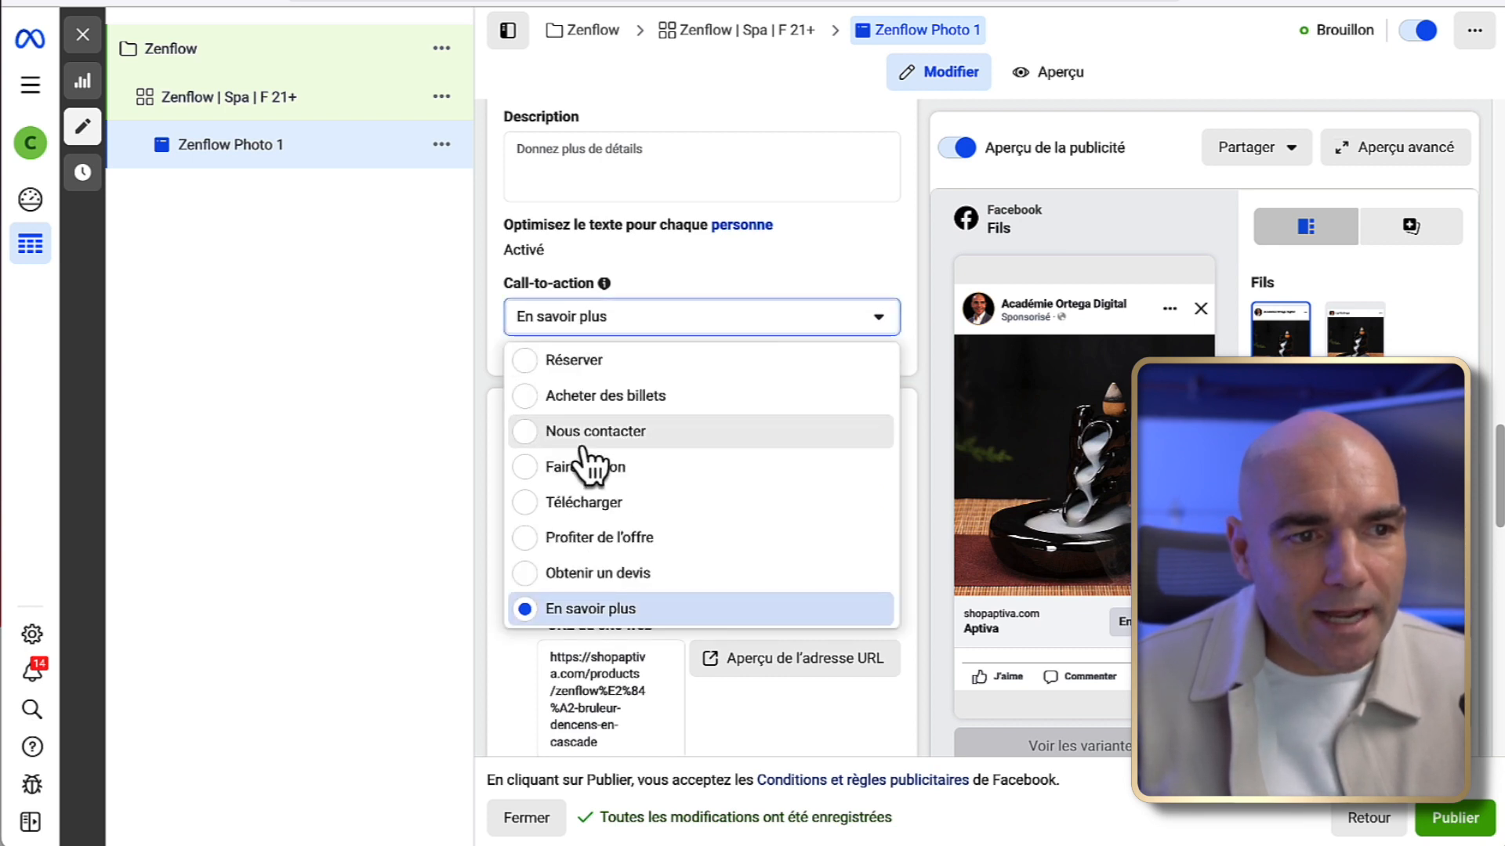
{"action": "scroll", "coordinate": [590, 464], "scroll_direction": "down", "scroll_amount": 4}
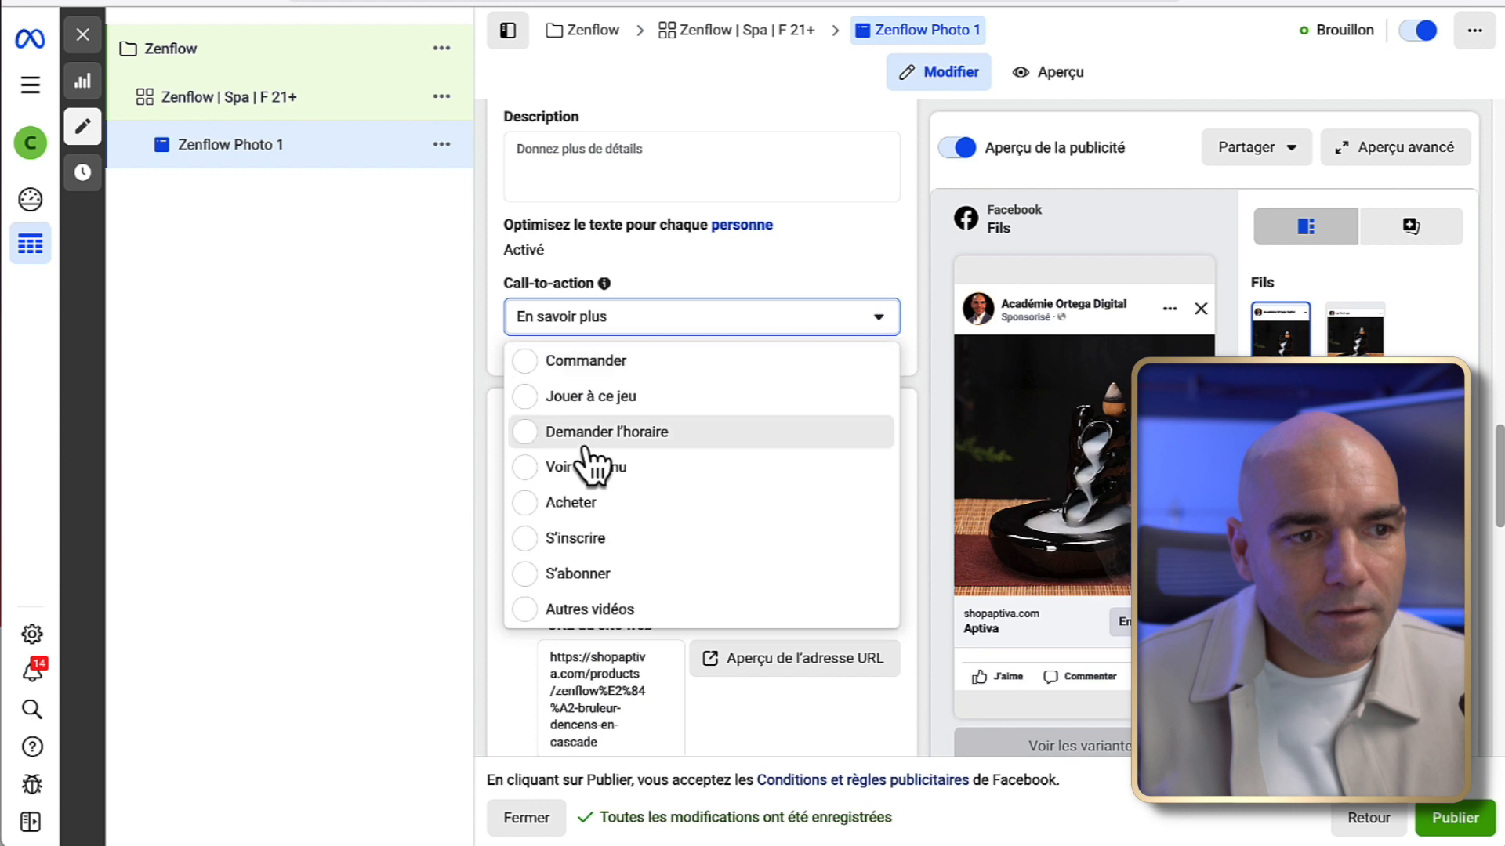
{"action": "left_click", "coordinate": [596, 504]}
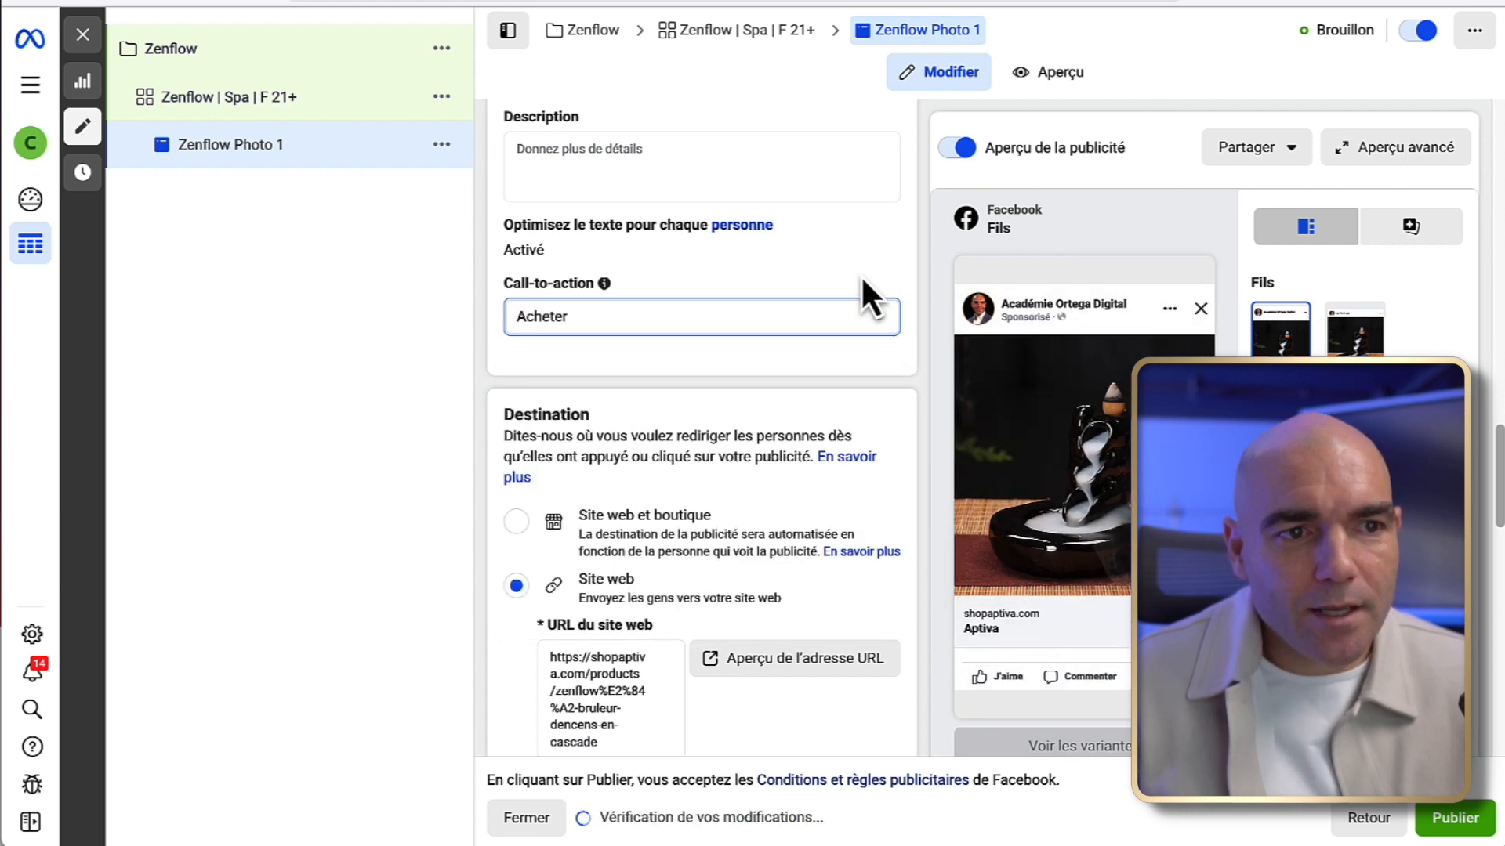
- Copy the product name "Zenflow™ - Brûleur d'encens en cascade" from the store page and paste it as the ad's title
{"action": "scroll", "coordinate": [855, 290], "scroll_direction": "up", "scroll_amount": 5}
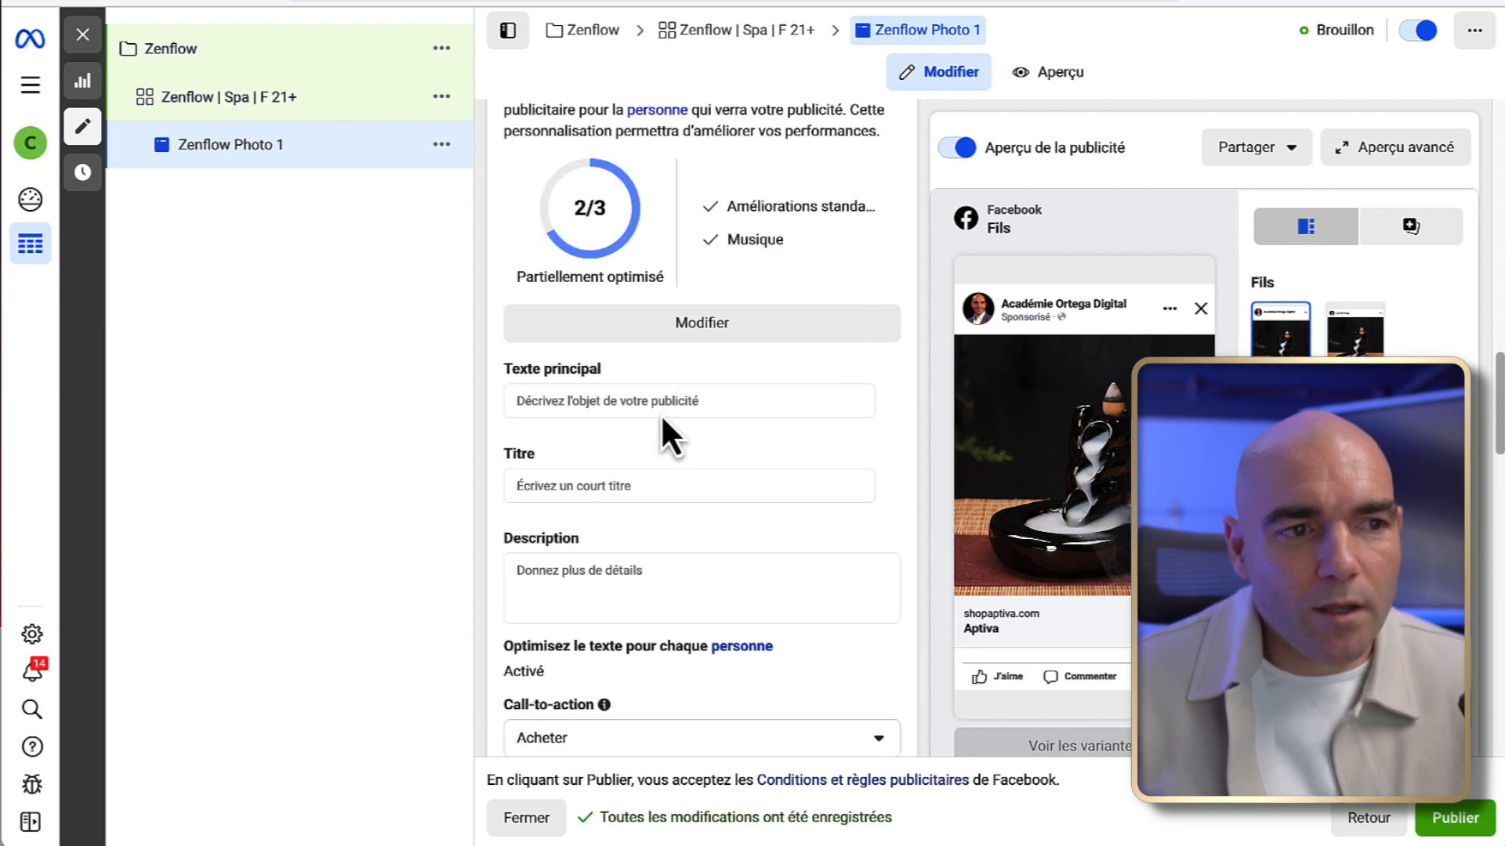
{"action": "scroll", "coordinate": [662, 418], "scroll_direction": "down", "scroll_amount": 1}
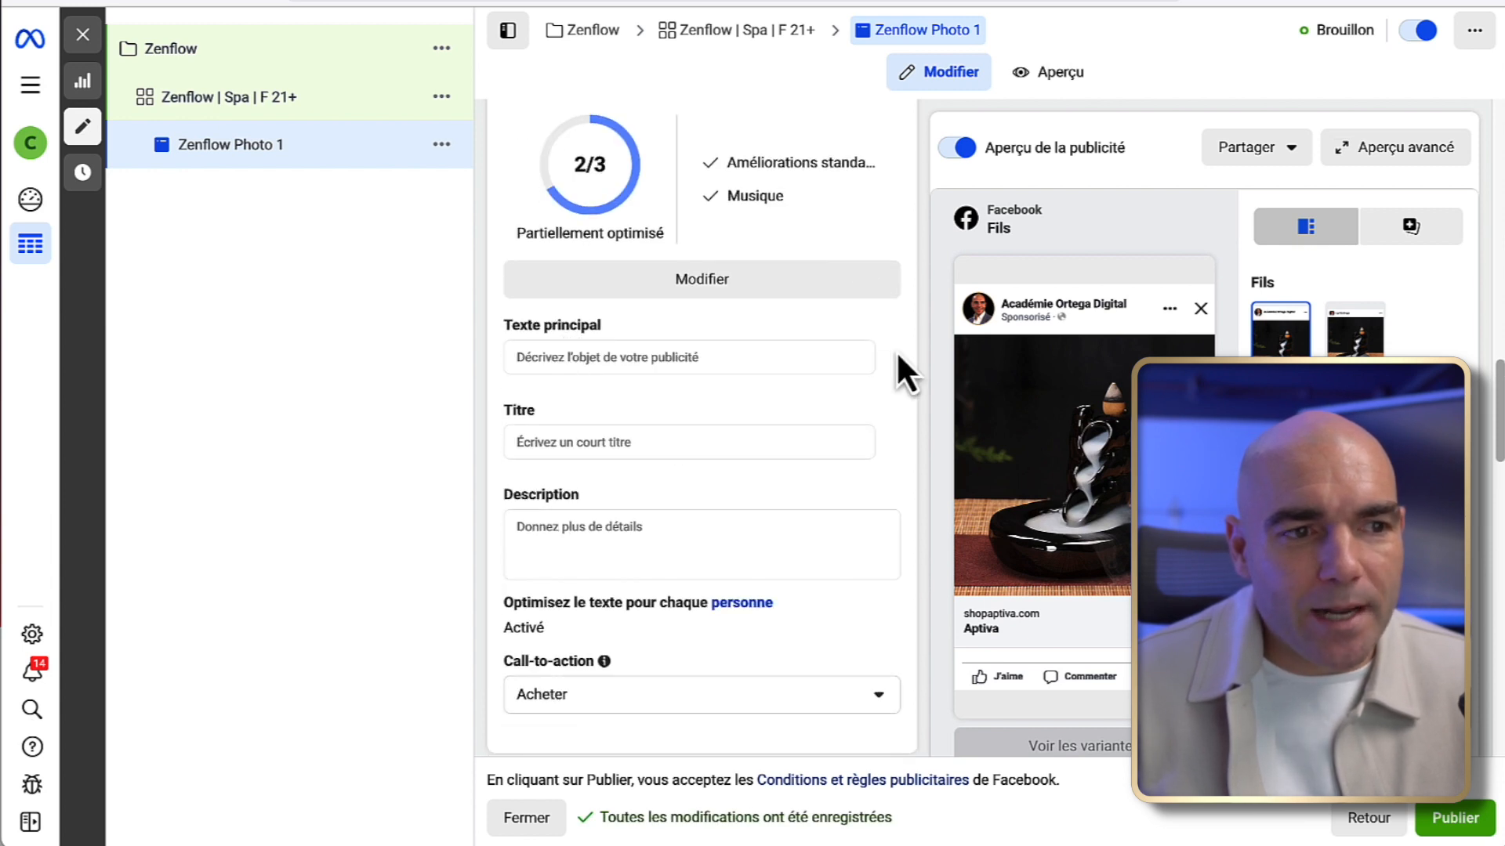
{"action": "mouse_move", "coordinate": [964, 323]}
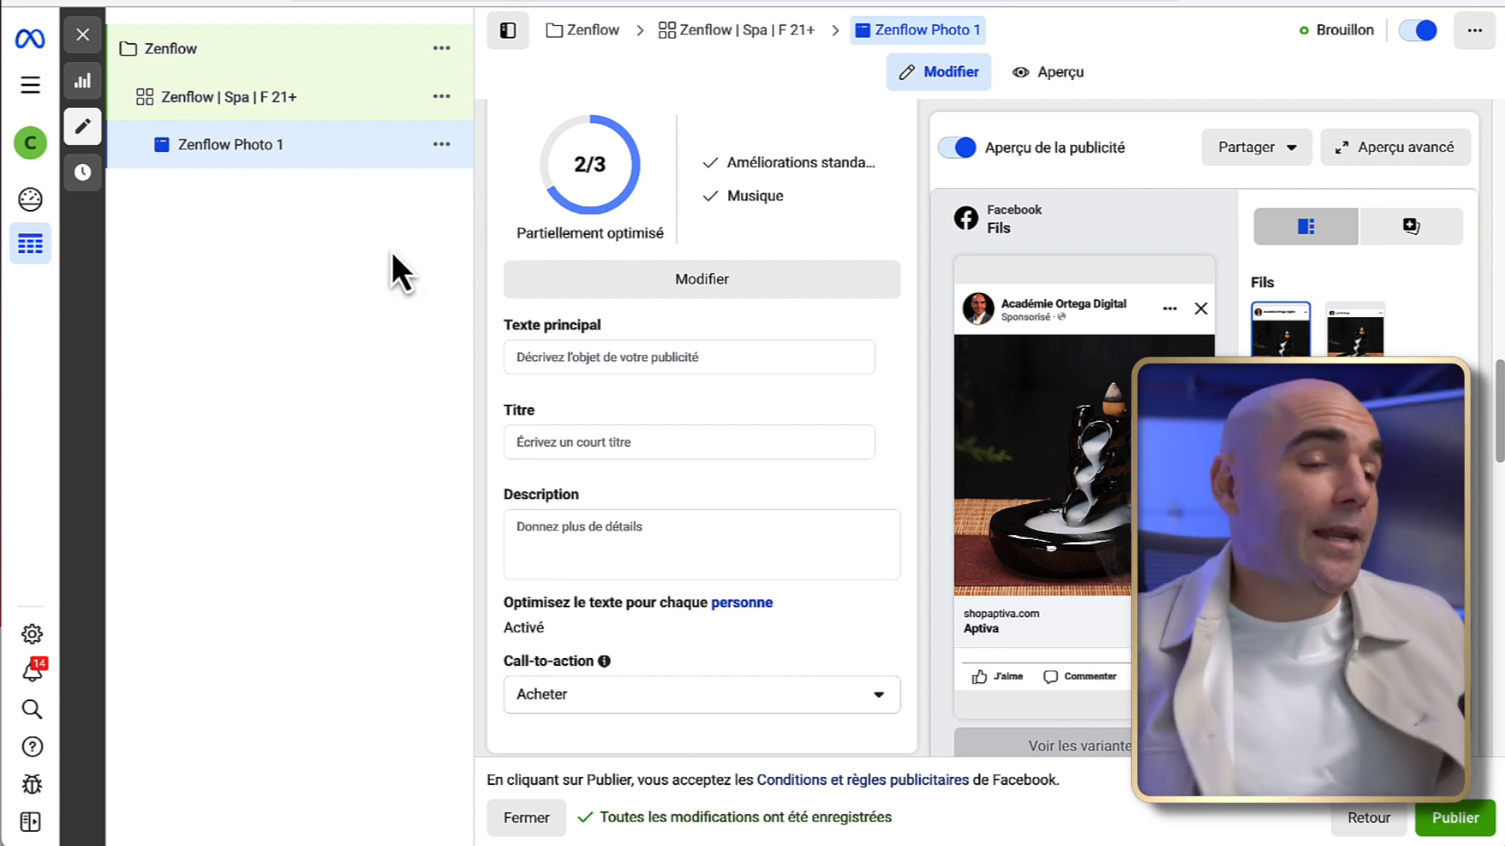
{"action": "left_click", "coordinate": [1039, 0]}
{"action": "left_click_drag", "start_coordinate": [918, 182], "coordinate": [1021, 217]}
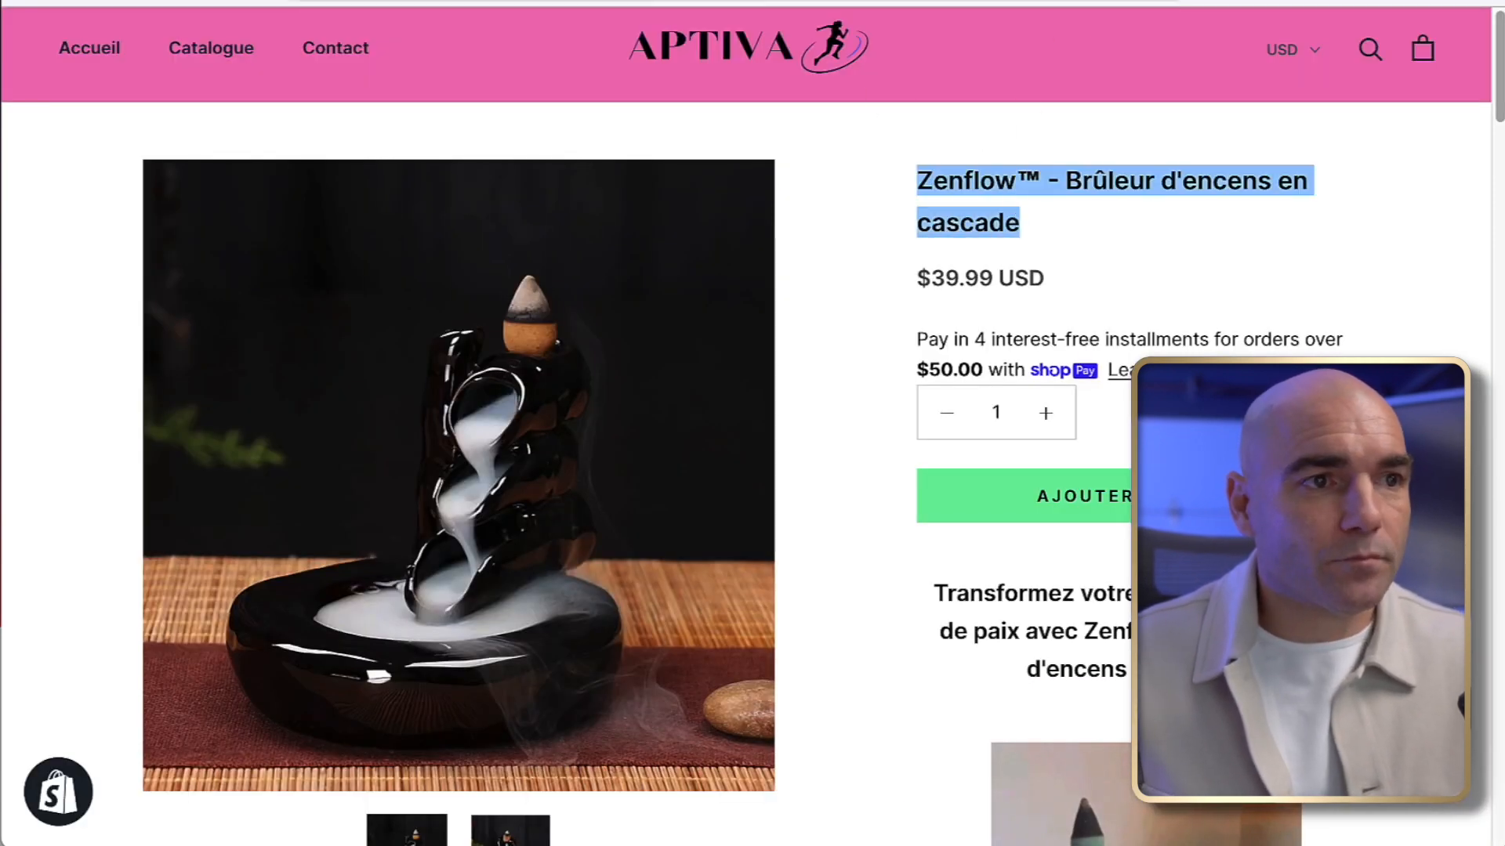
{"action": "key", "text": "ctrl+Tab"}
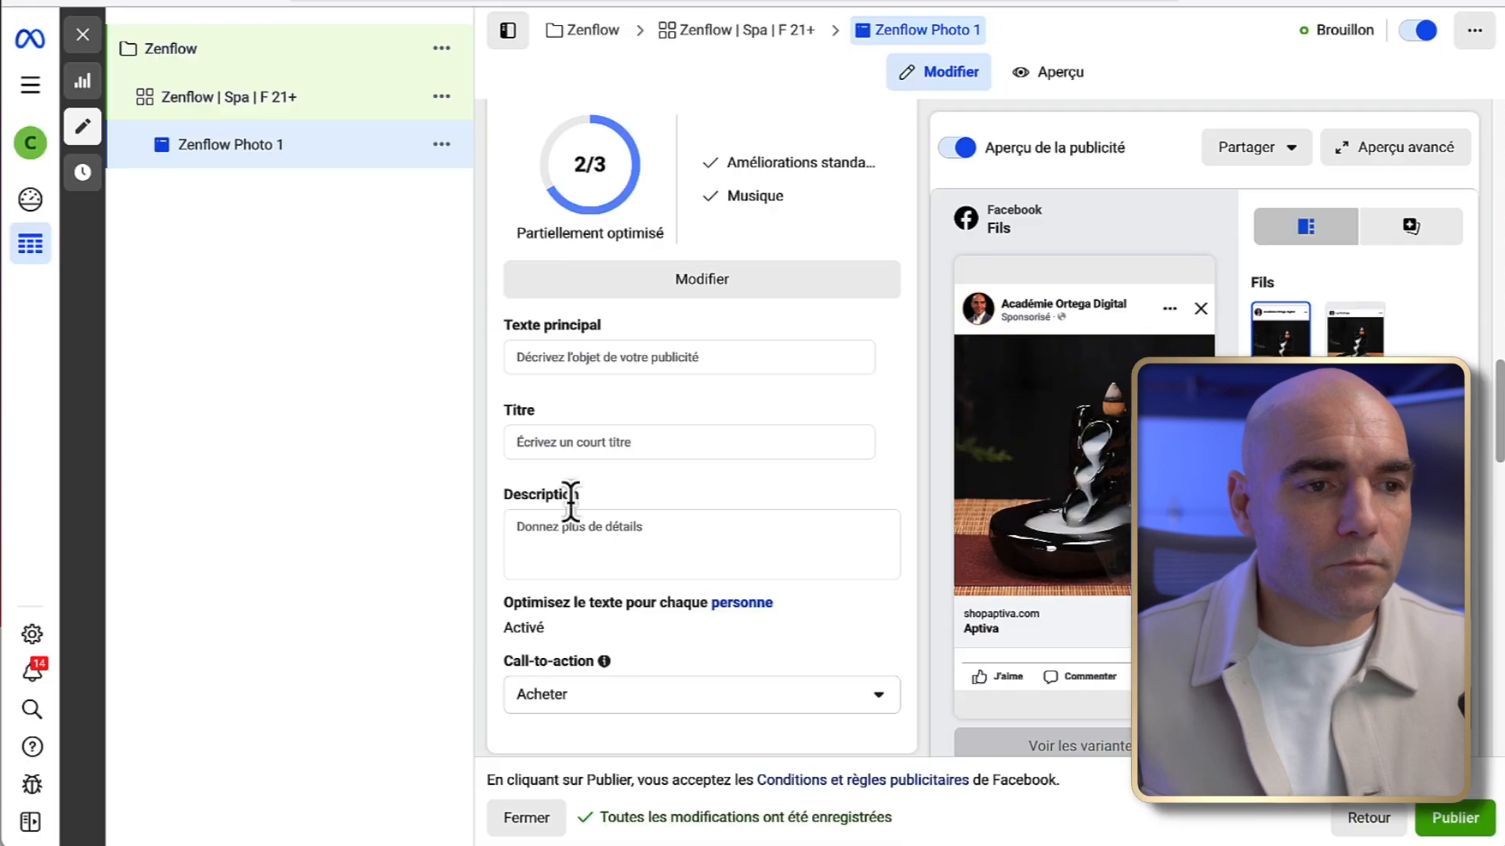
{"action": "left_click", "coordinate": [550, 443]}
{"action": "key", "text": "ctrl+v"}
{"action": "left_click", "coordinate": [666, 390]}
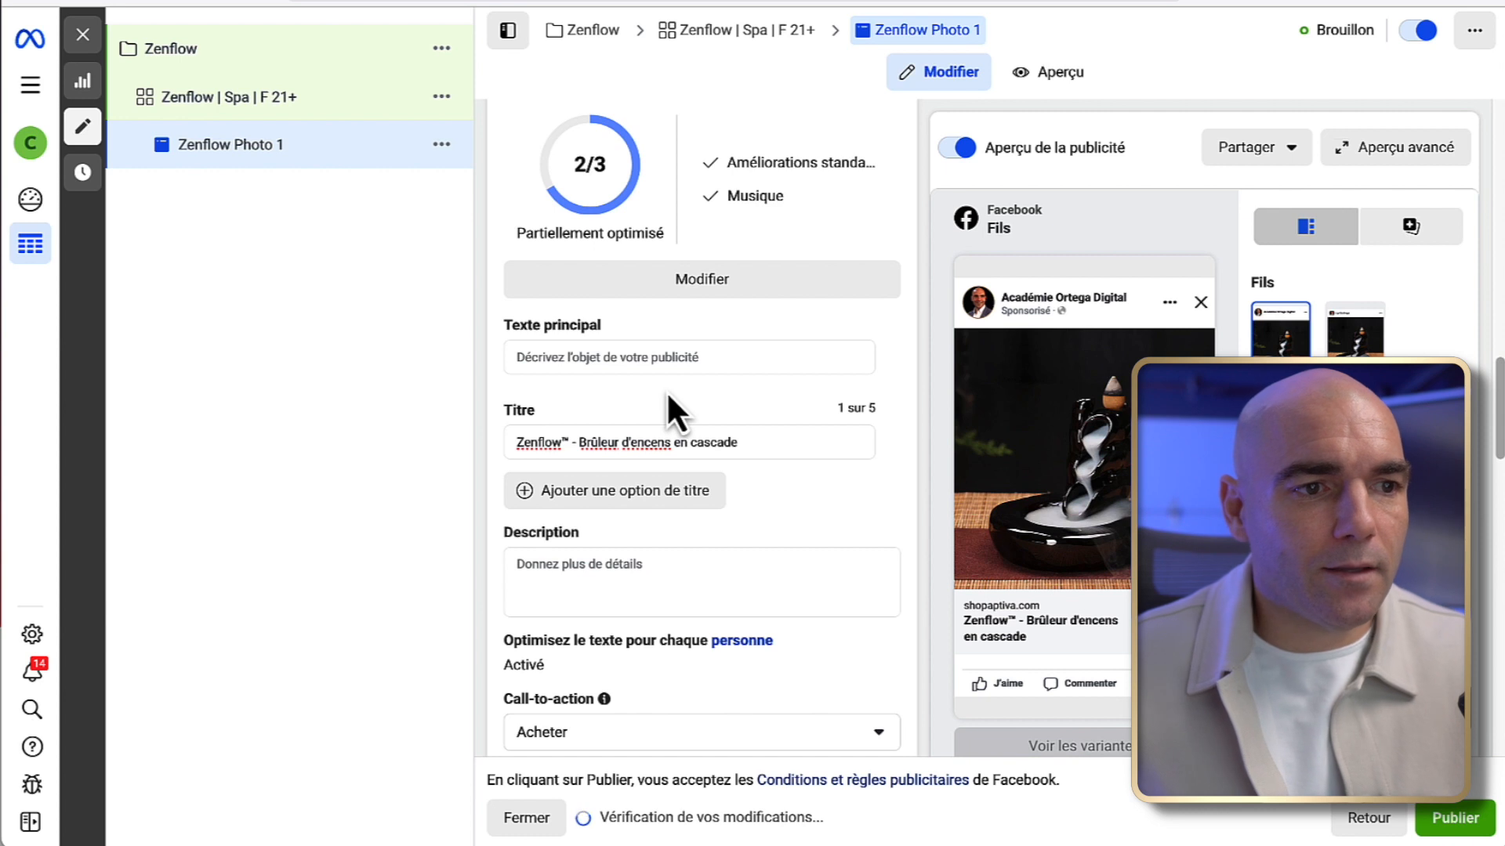
- Append a right-pointing hand emoji to the end of the ad's title
{"action": "scroll", "coordinate": [746, 462], "scroll_direction": "up", "scroll_amount": 1}
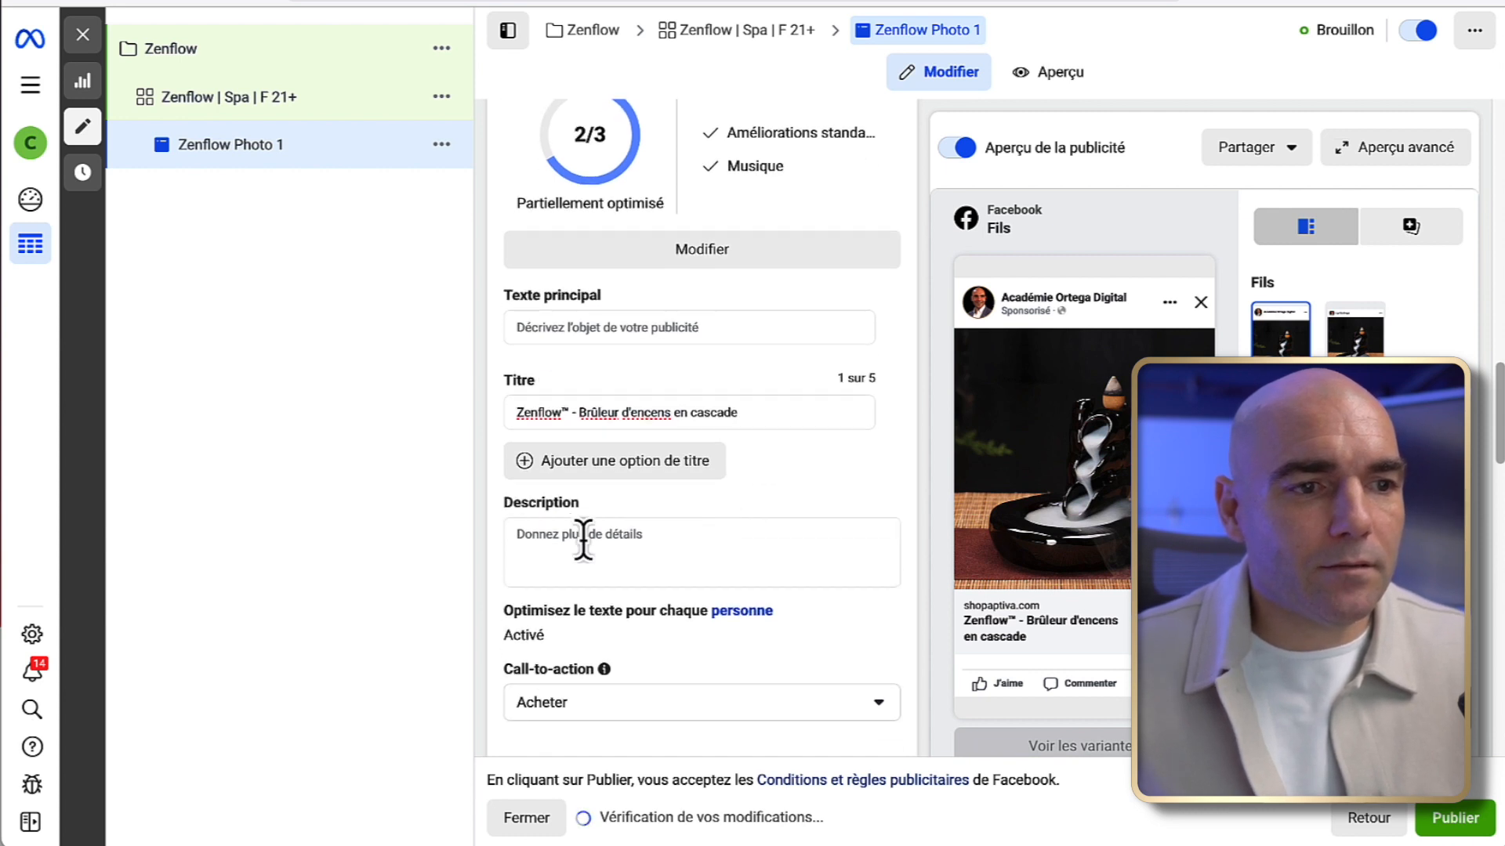
{"action": "left_click", "coordinate": [584, 540]}
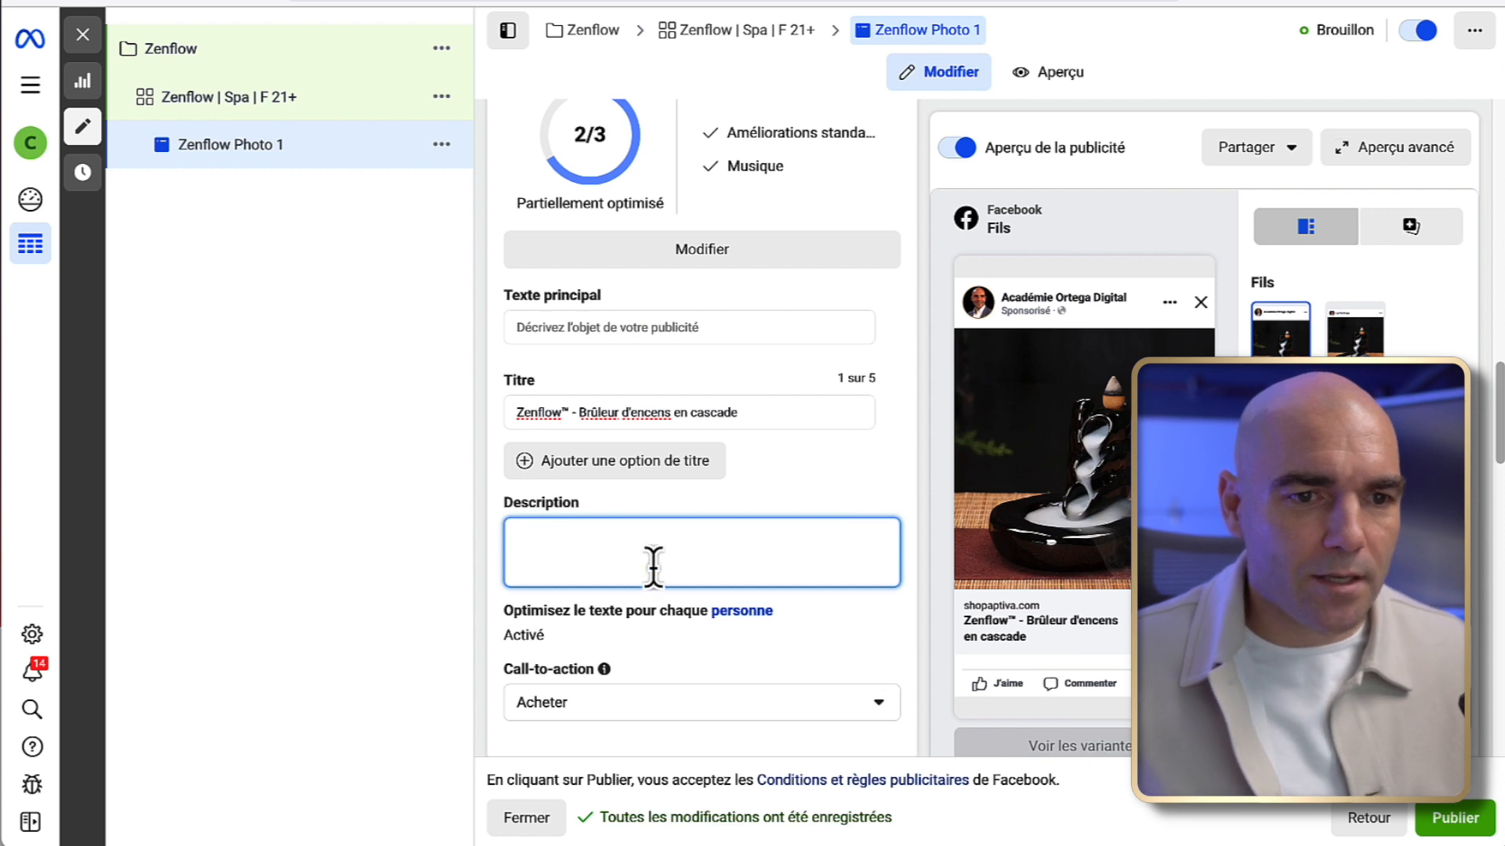
{"action": "left_click", "coordinate": [794, 416]}
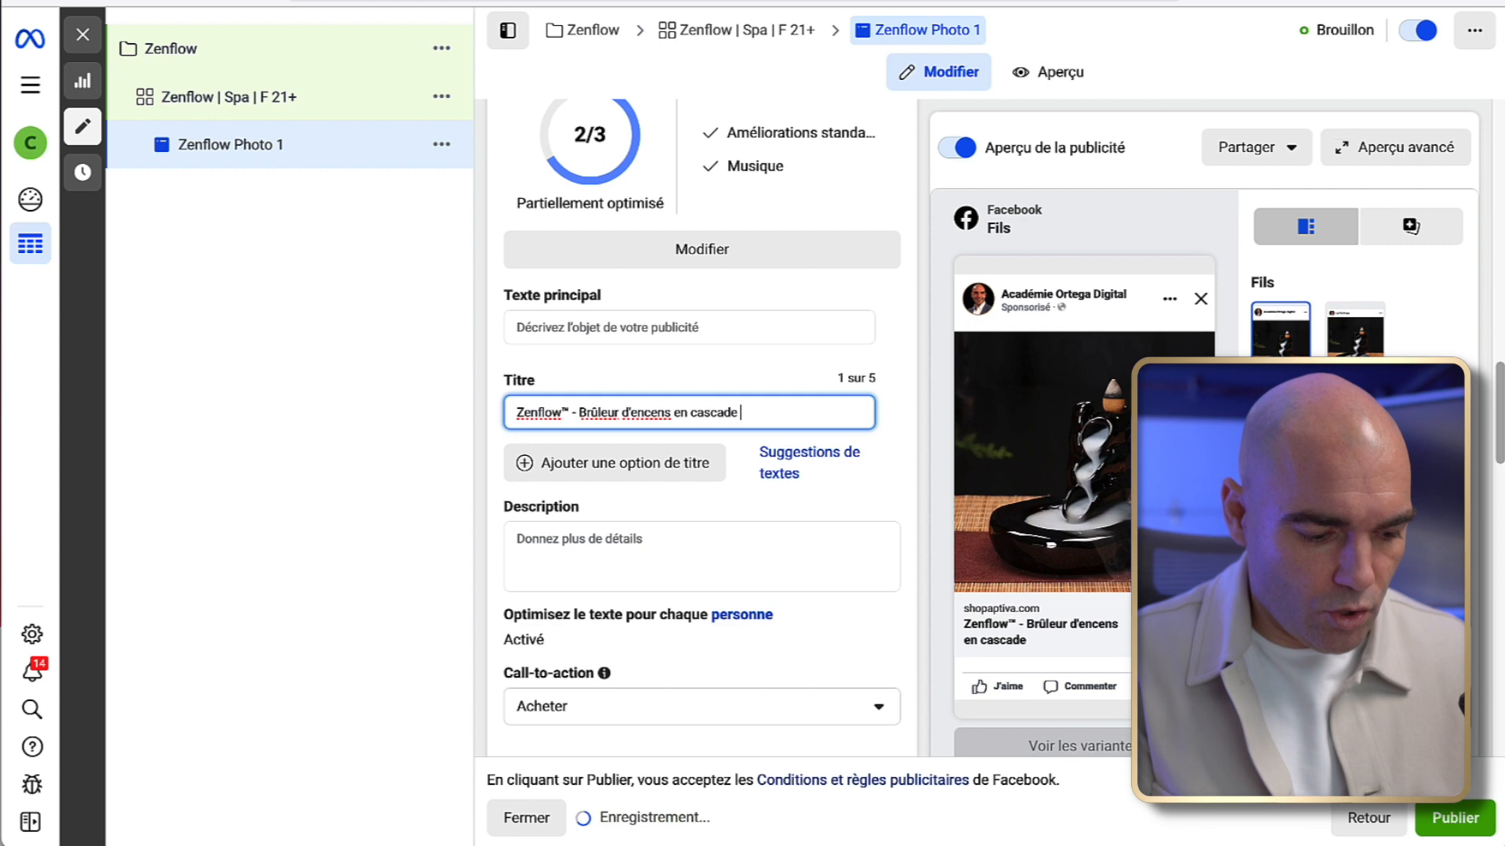
{"action": "key", "text": "ctrl+super+space"}
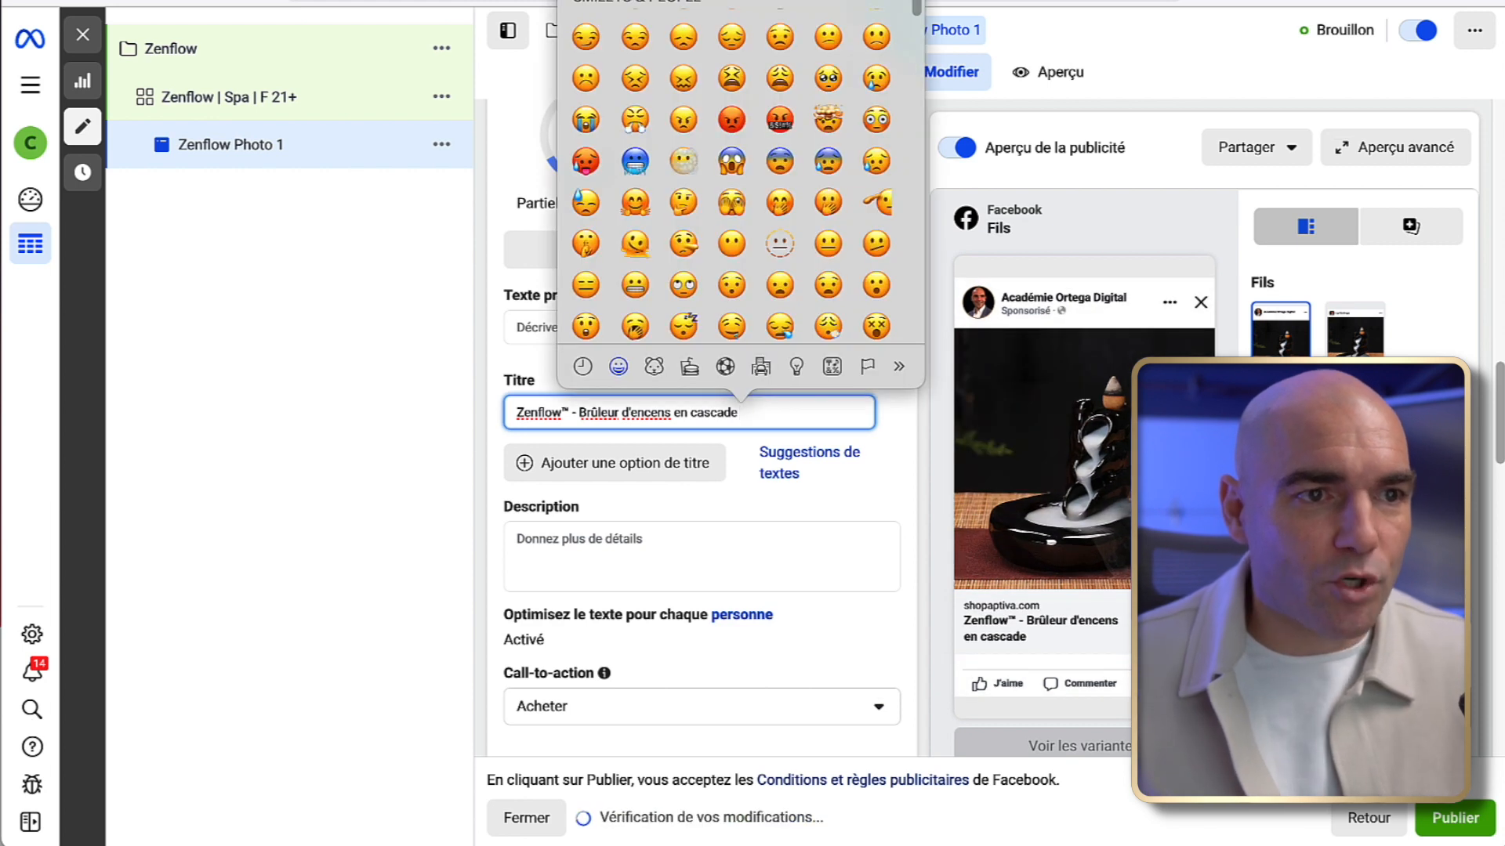
{"action": "scroll", "coordinate": [834, 181], "scroll_direction": "up", "scroll_amount": 5}
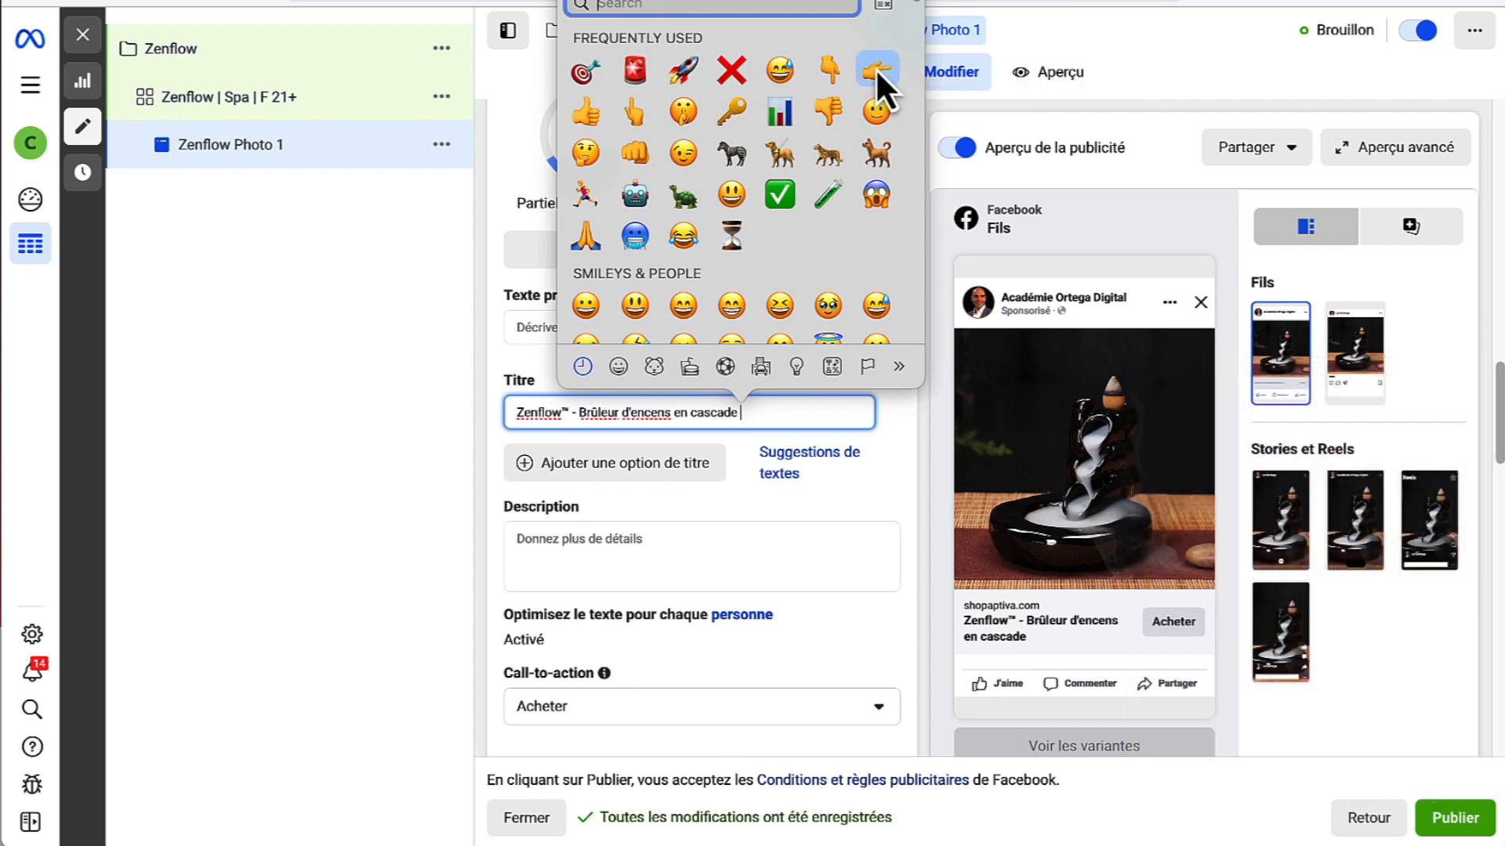
{"action": "key", "text": "Escape"}
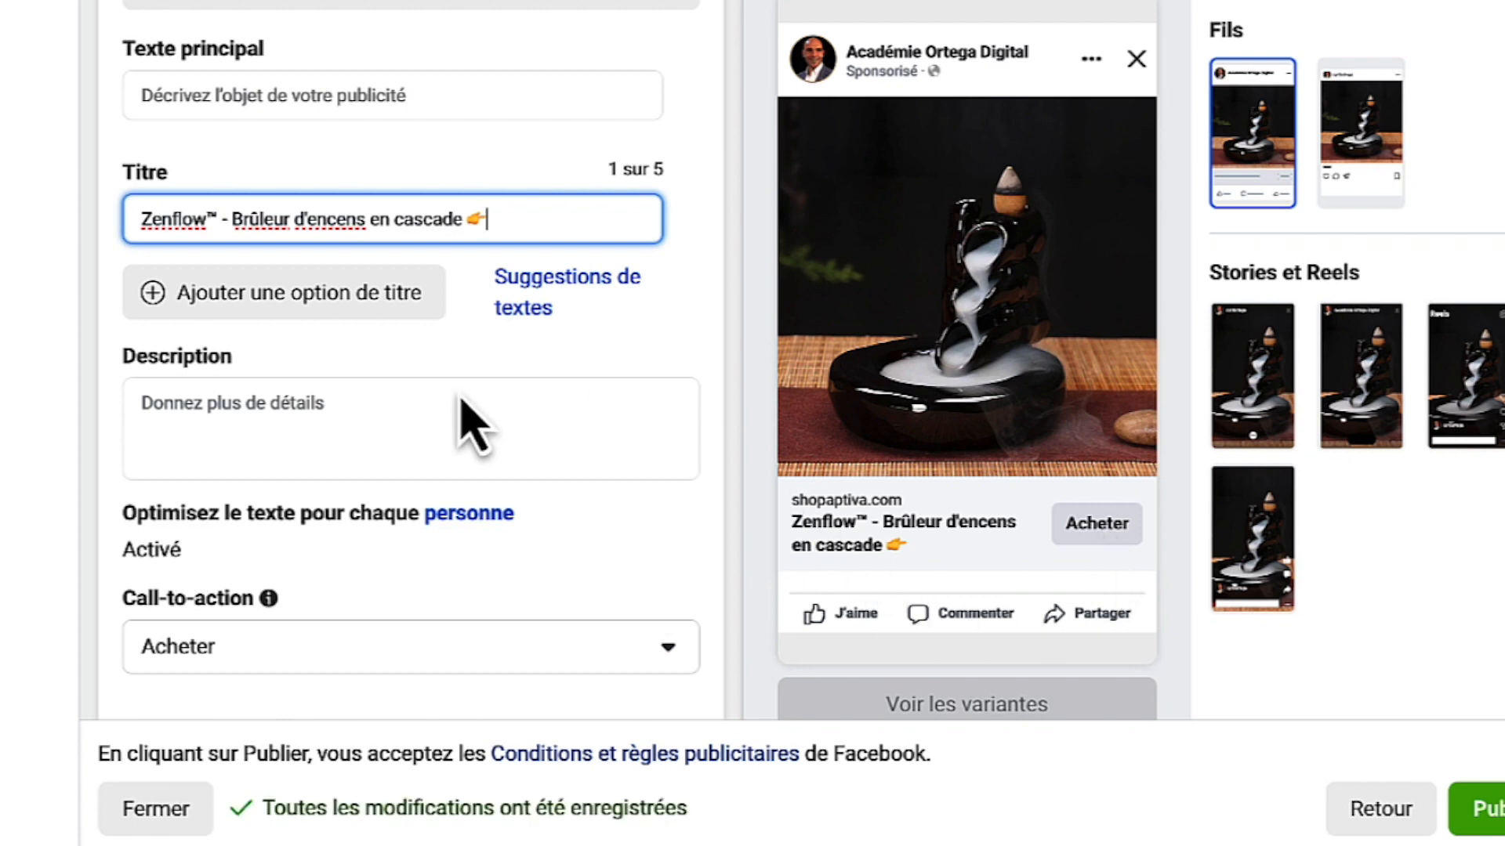
- Search the emoji picker for "medita" and insert the meditating-person emoji in the ad's description
{"action": "left_click", "coordinate": [302, 411]}
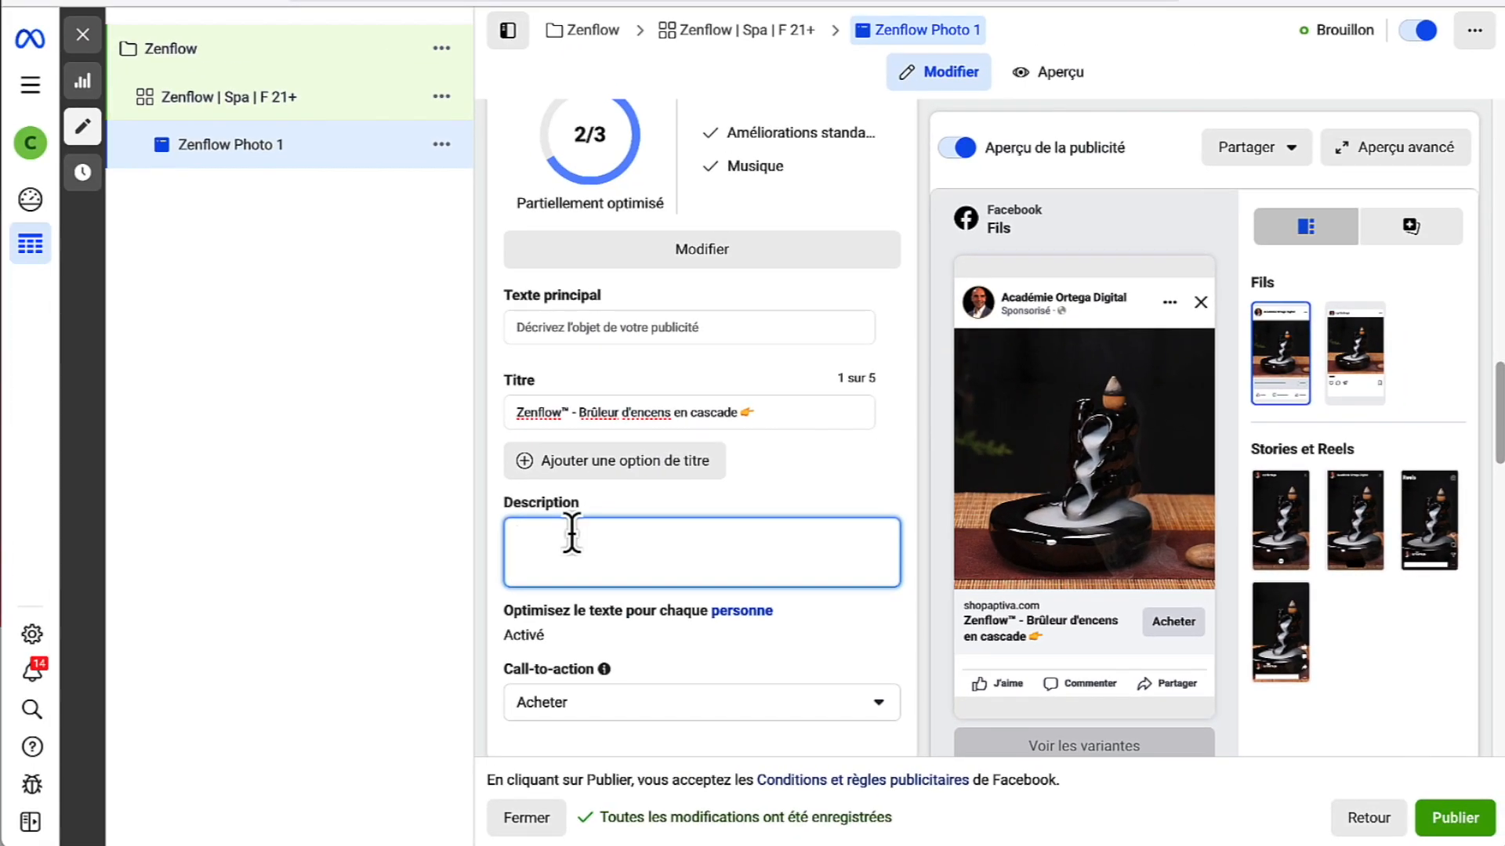
{"action": "key", "text": "ctrl+super+space"}
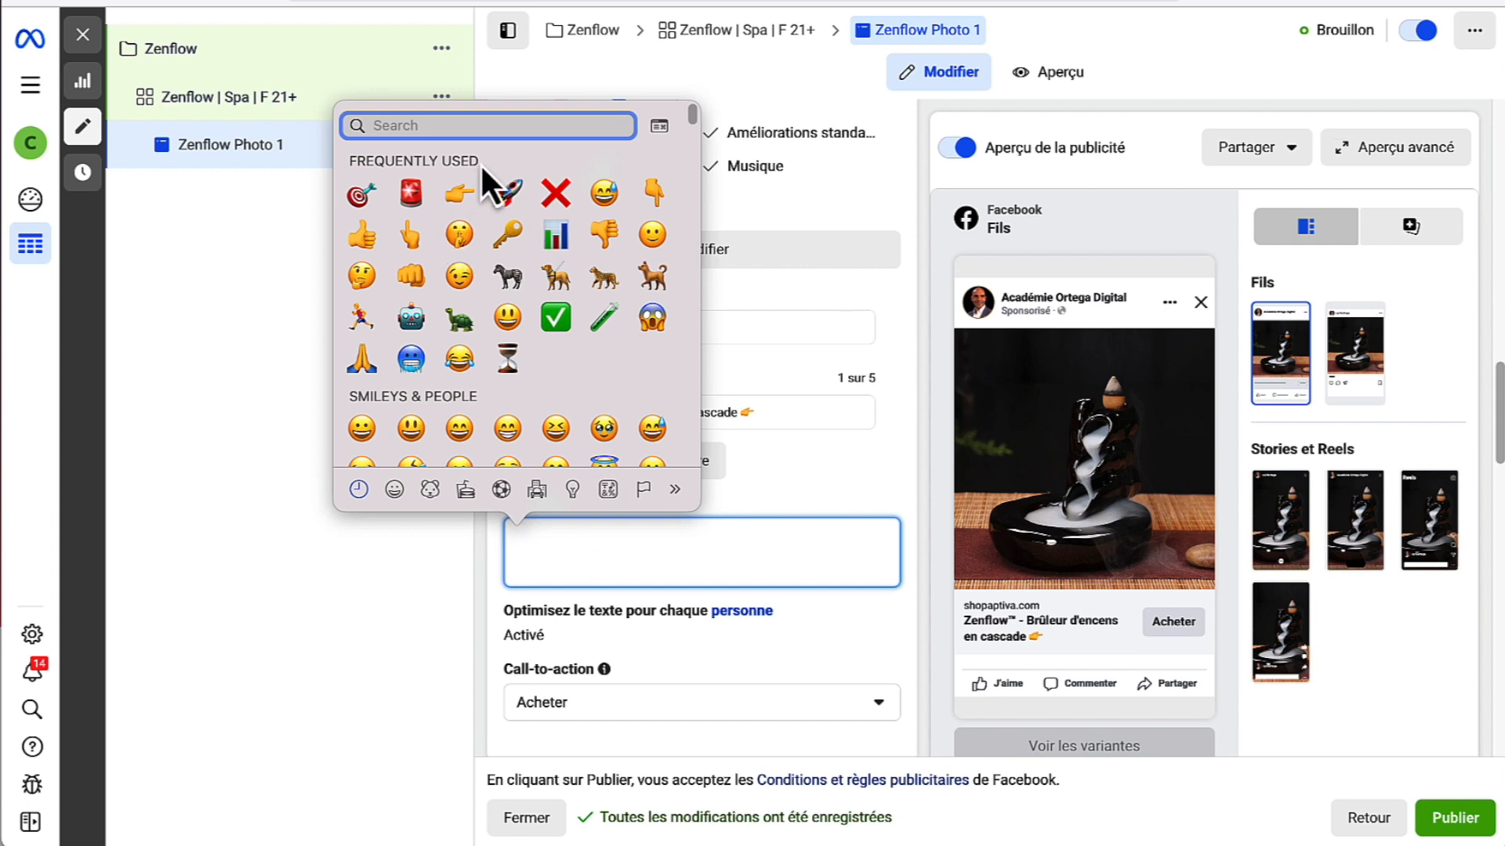
{"action": "type", "text": "medita"}
{"action": "left_click", "coordinate": [362, 173]}
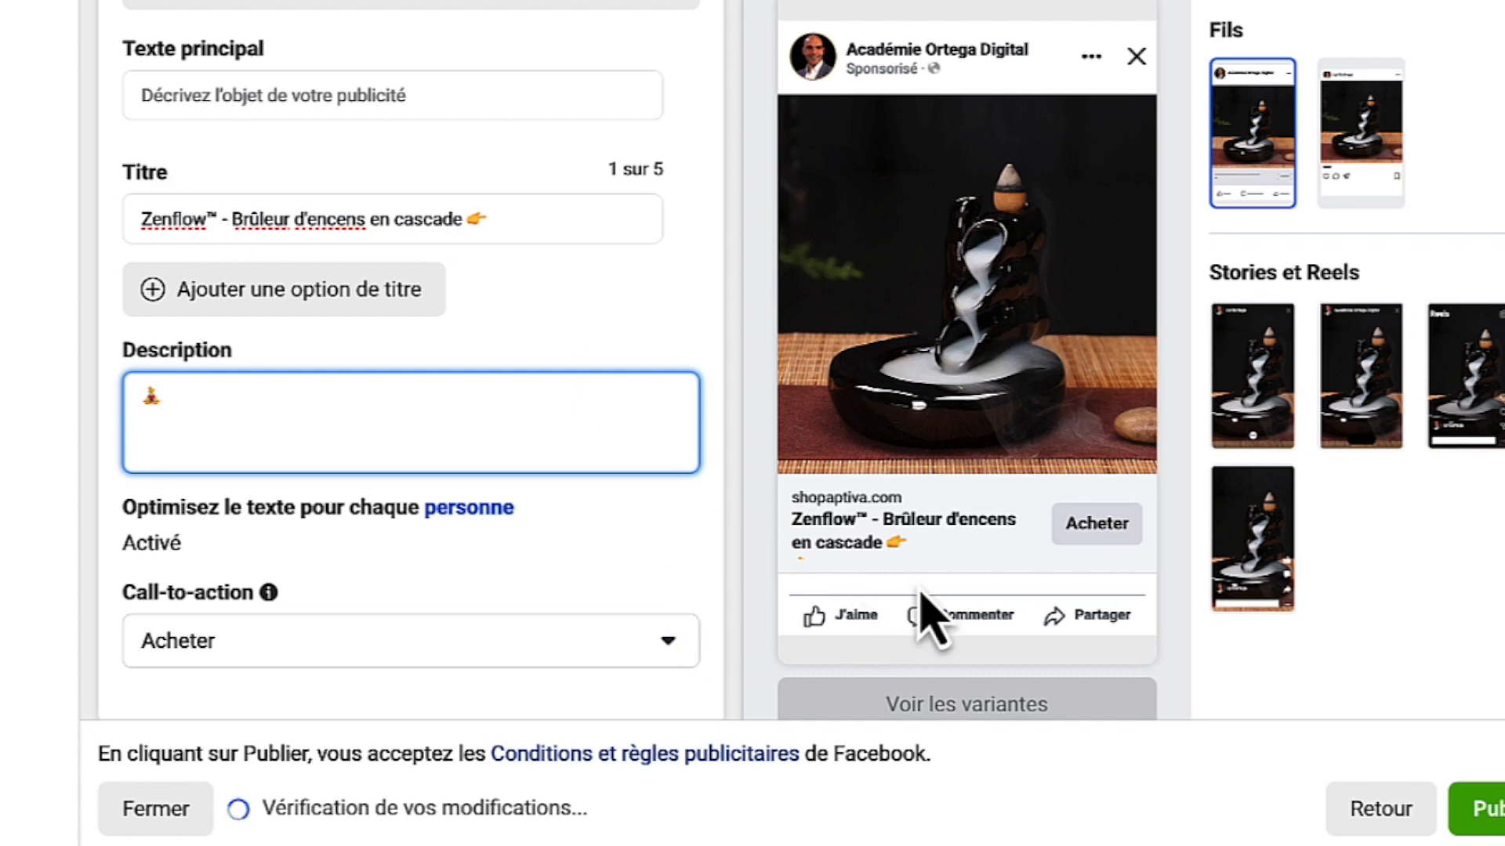
- Try moving "Brûleur d'encens en cascade 👉" from the ad title into the description, leaving only "Zenflow™" as title
{"action": "left_click", "coordinate": [233, 217]}
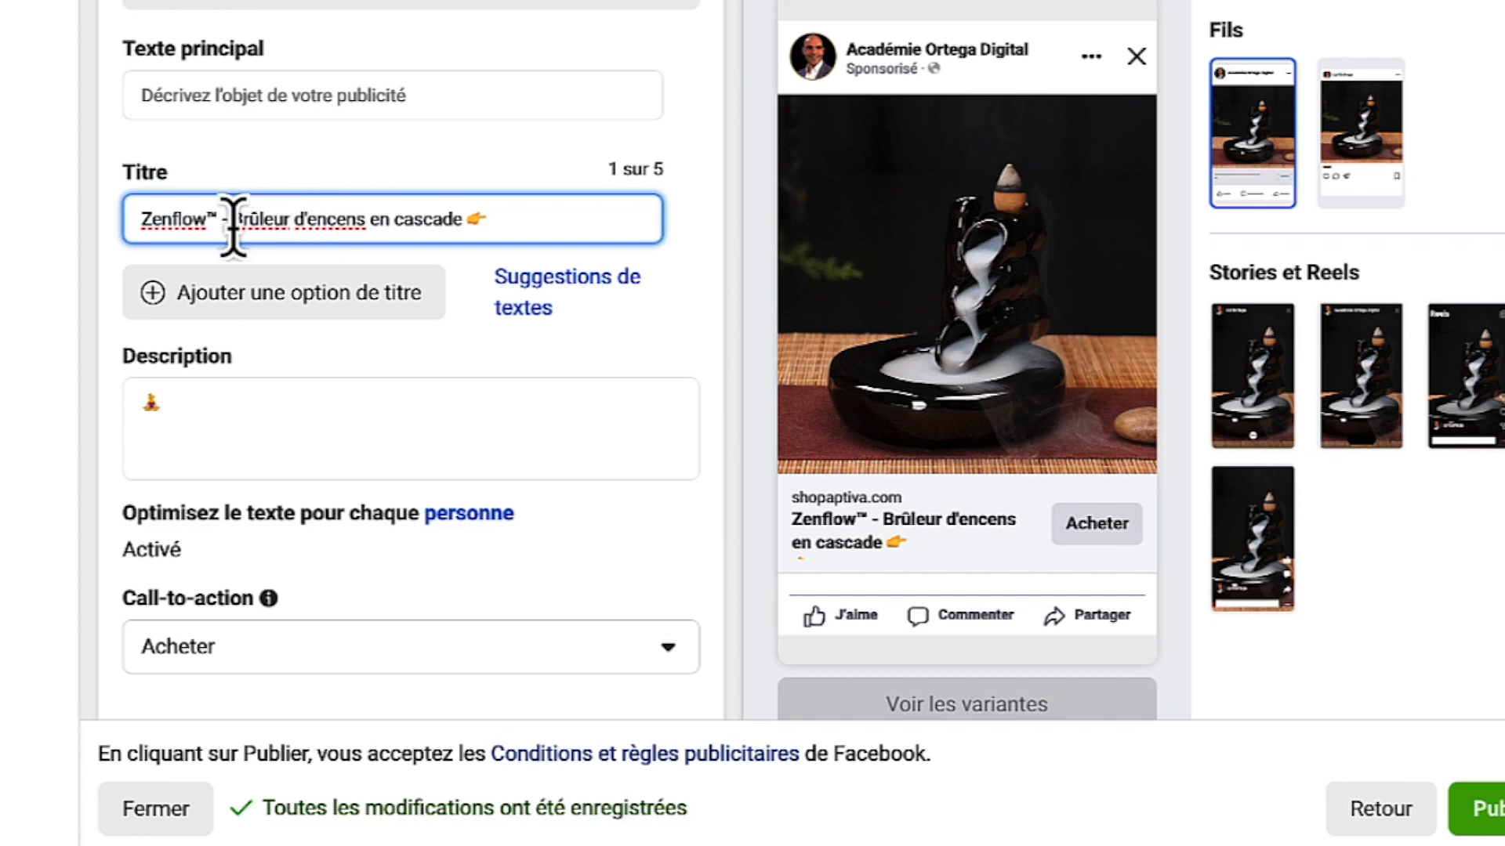
{"action": "left_click_drag", "start_coordinate": [222, 218], "coordinate": [491, 218]}
{"action": "key", "text": "ctrl+c"}
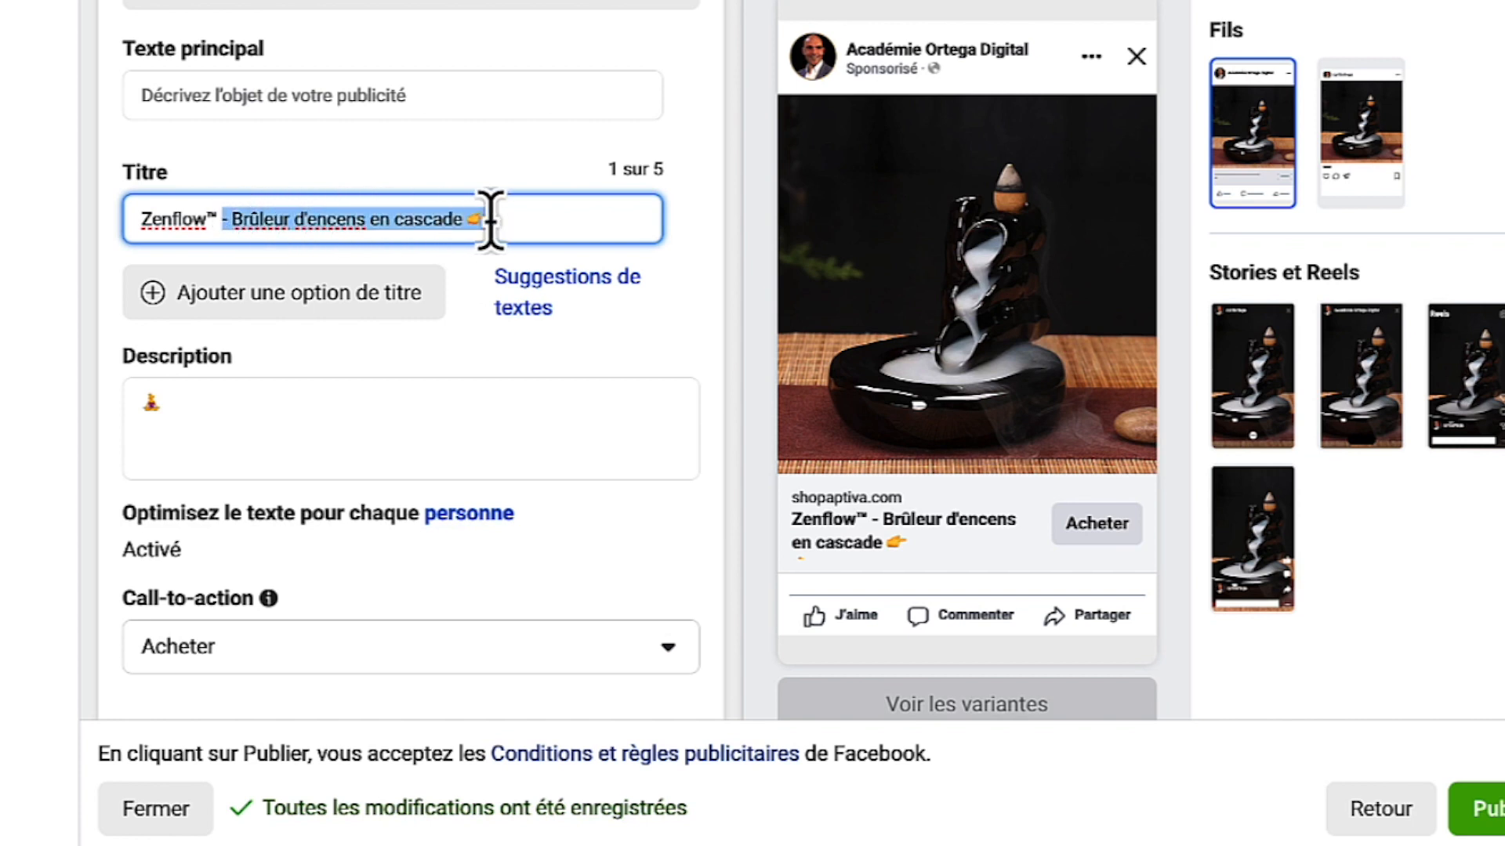
{"action": "key", "text": "BackSpace"}
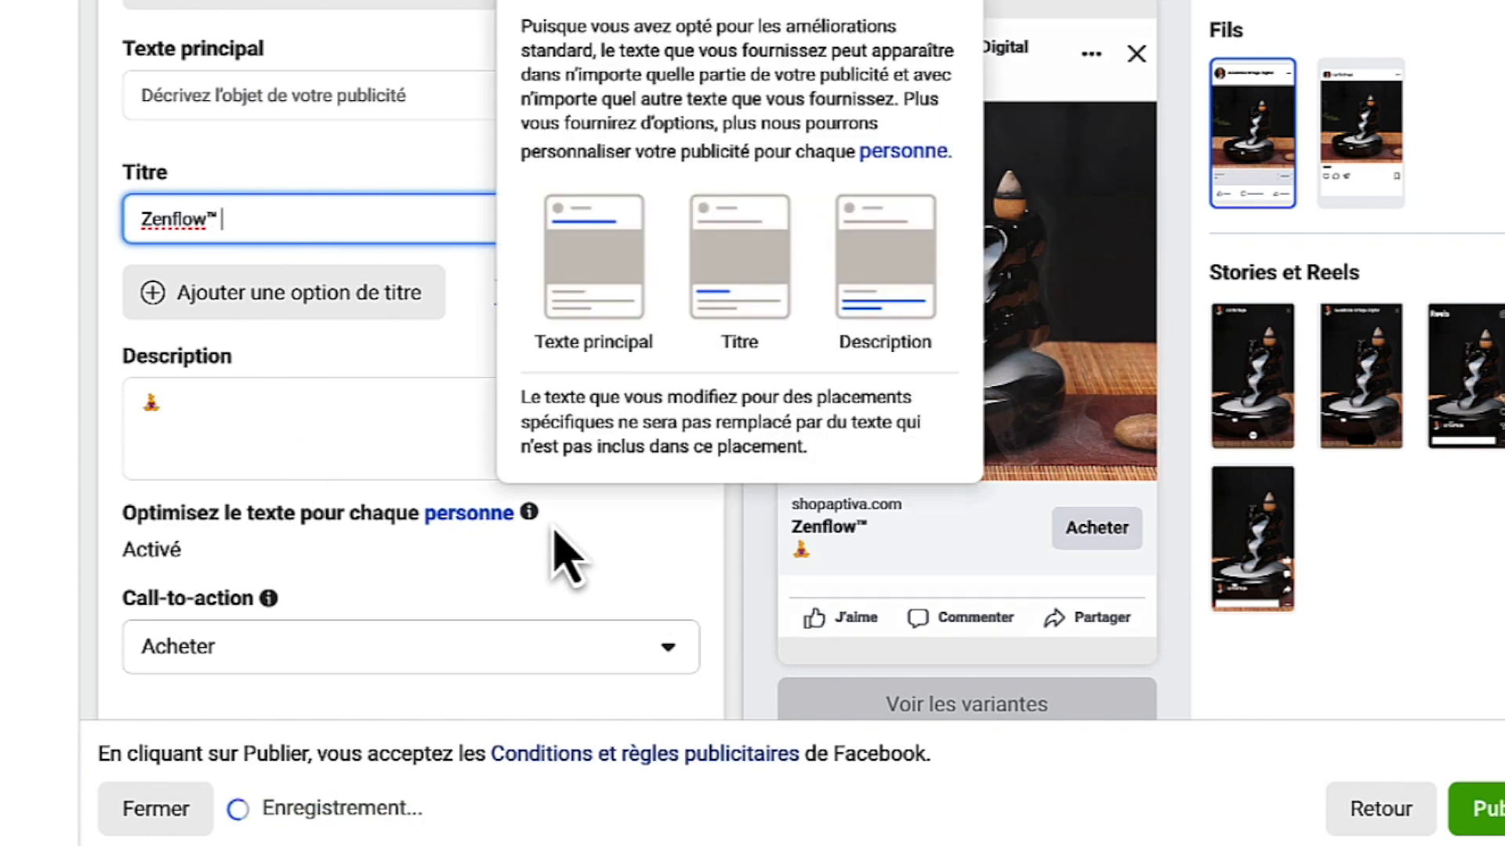
{"action": "left_click", "coordinate": [227, 413]}
{"action": "key", "text": "ctrl+a"}
{"action": "key", "text": "ctrl+v"}
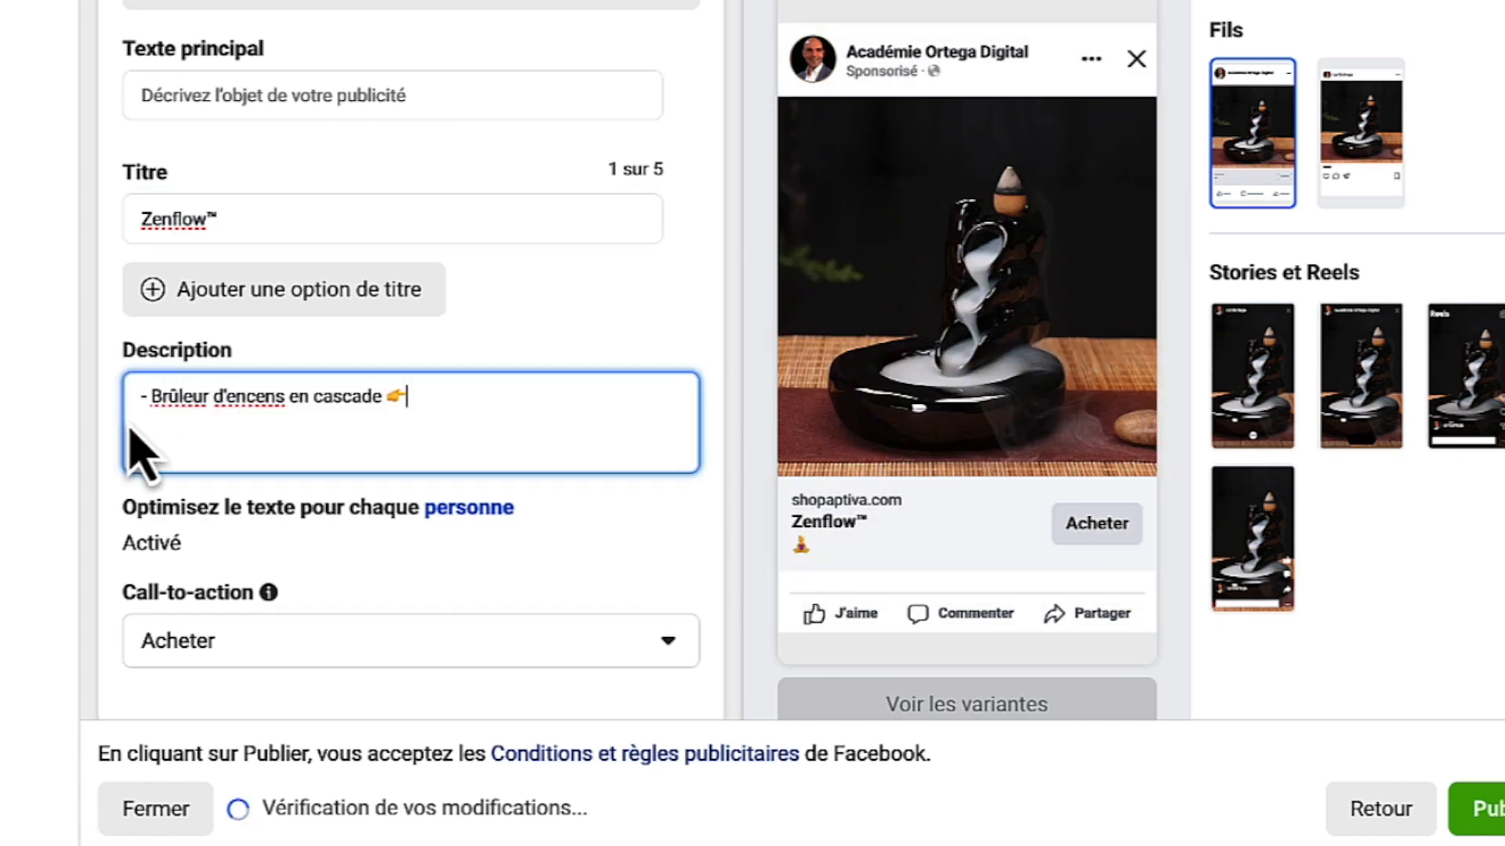
{"action": "left_click_drag", "start_coordinate": [152, 402], "coordinate": [140, 400]}
{"action": "key", "text": "BackSpace"}
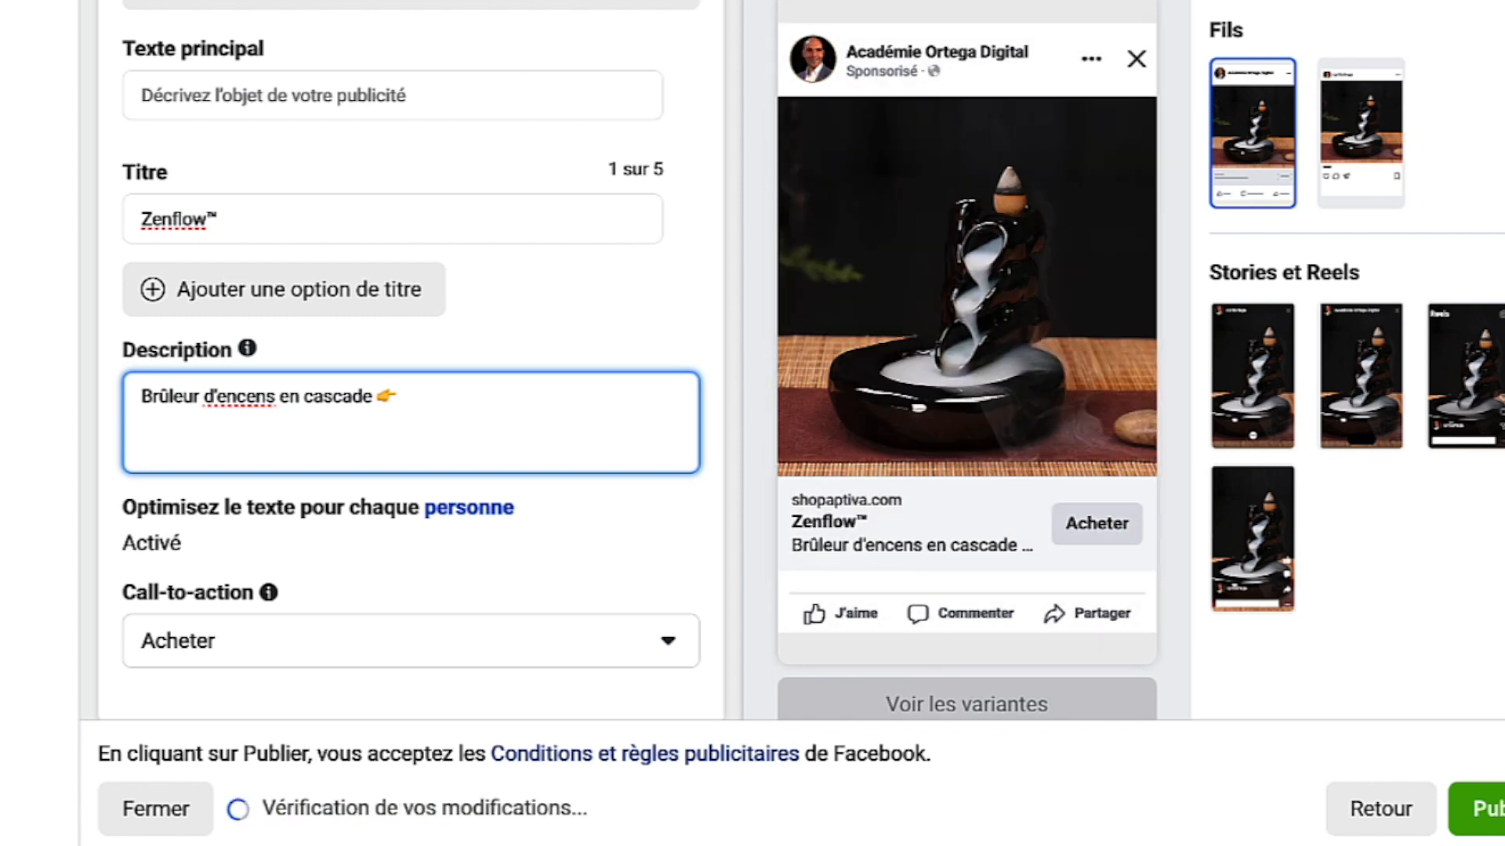
- Clear the ad description and complete the title again as "Zenflow™ - Brûleur d'encens en cascade 👉"
{"action": "triple_click", "coordinate": [258, 396]}
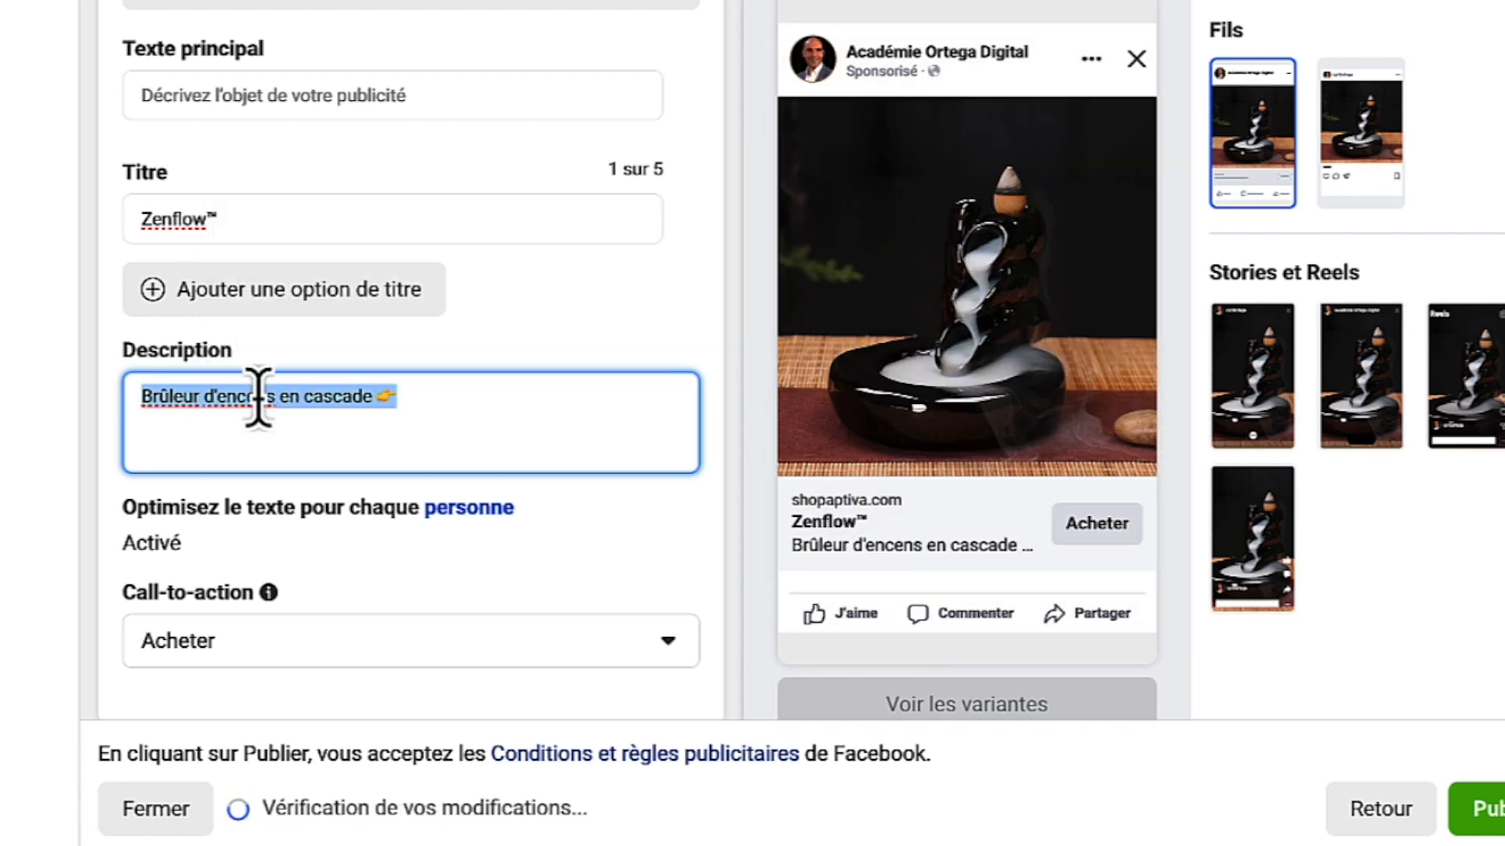
{"action": "key", "text": "BackSpace"}
{"action": "left_click", "coordinate": [251, 222]}
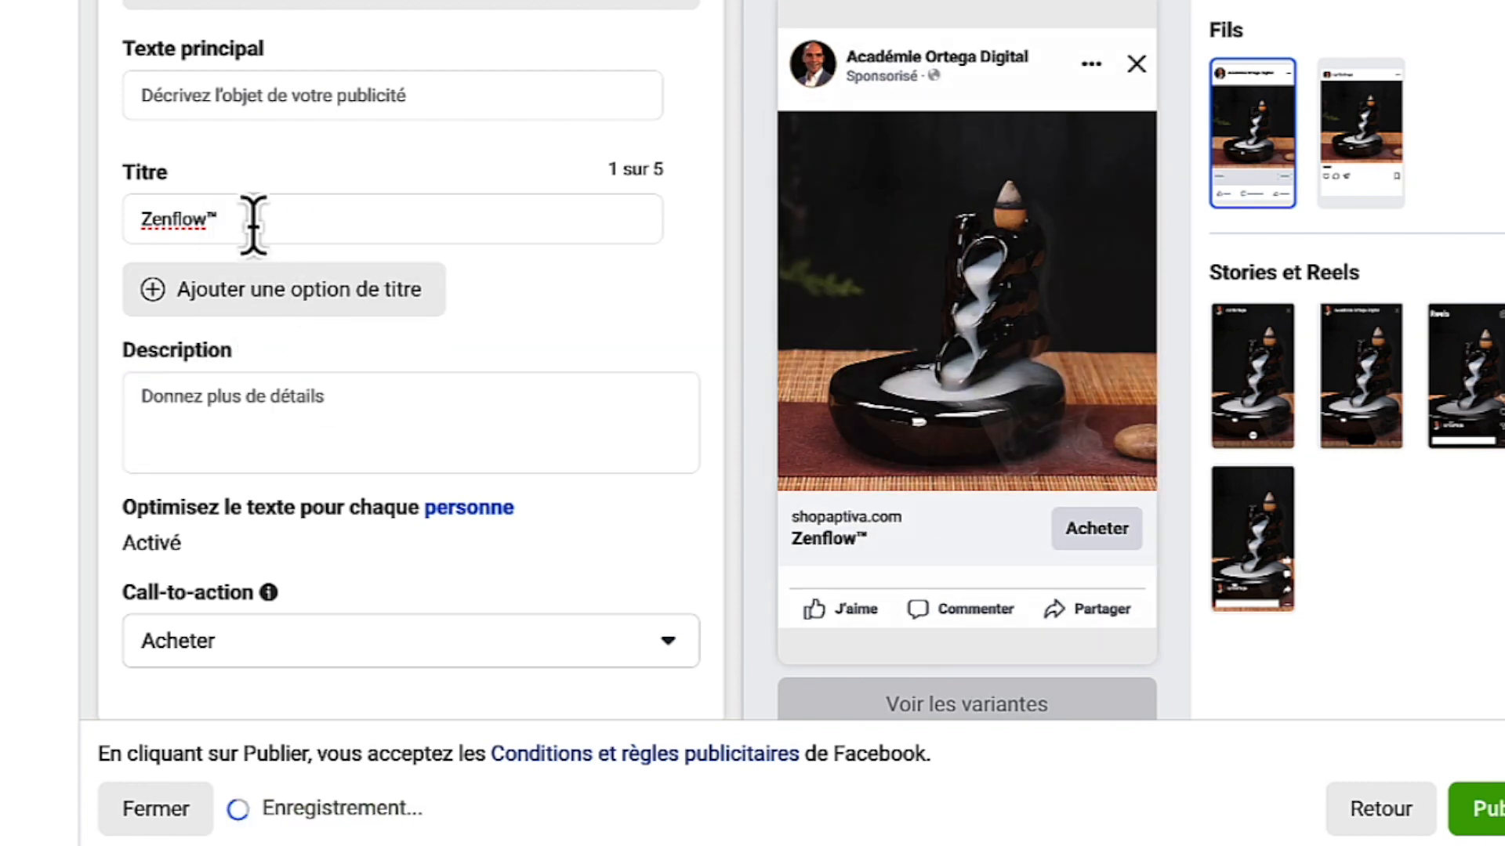
{"action": "type", "text": "-"}
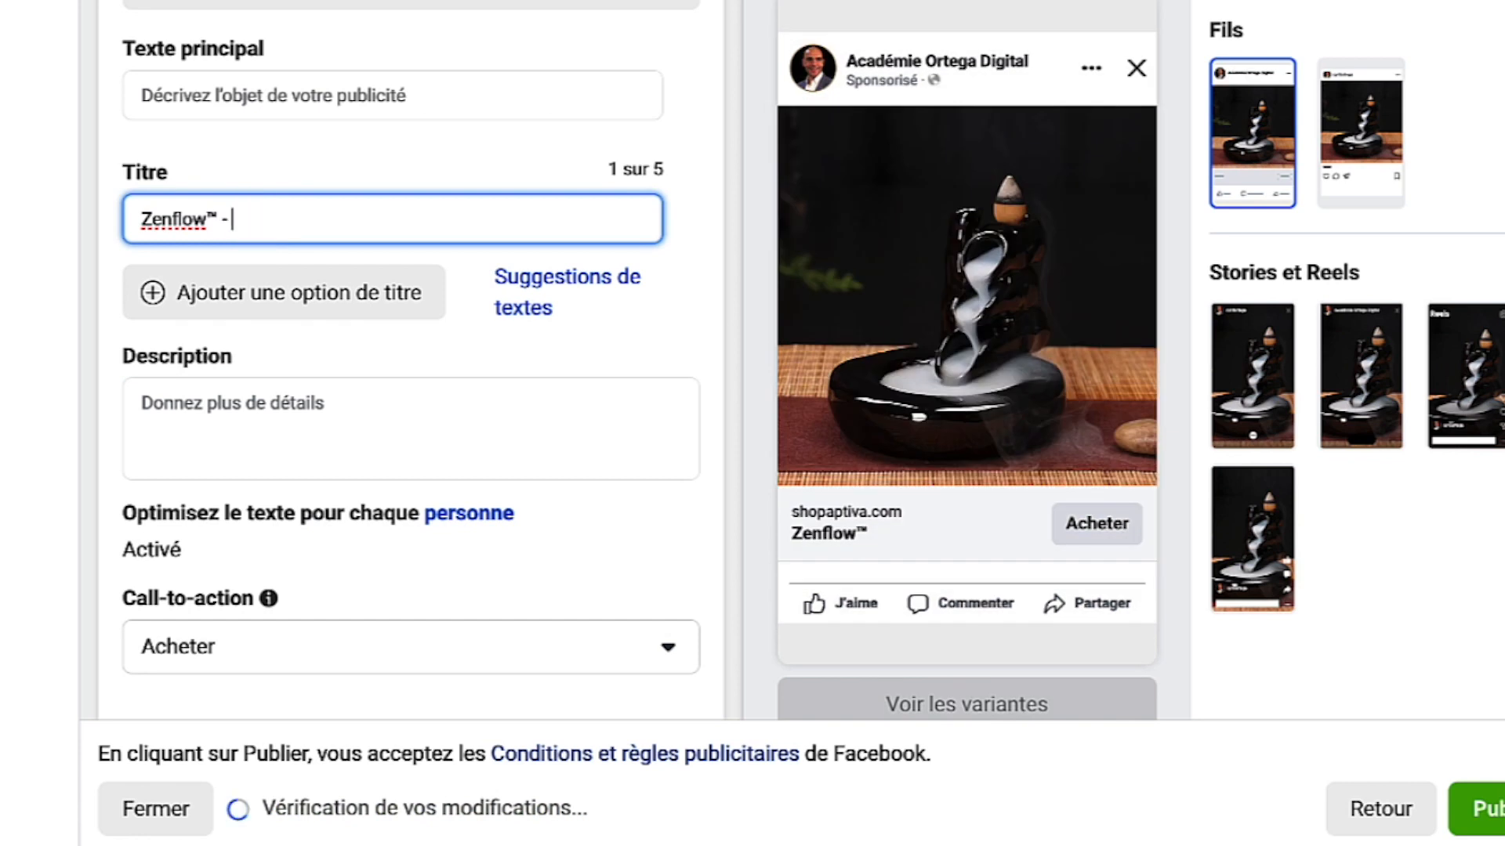
{"action": "type", "text": "Brûleur d'encens en cascade 👉"}
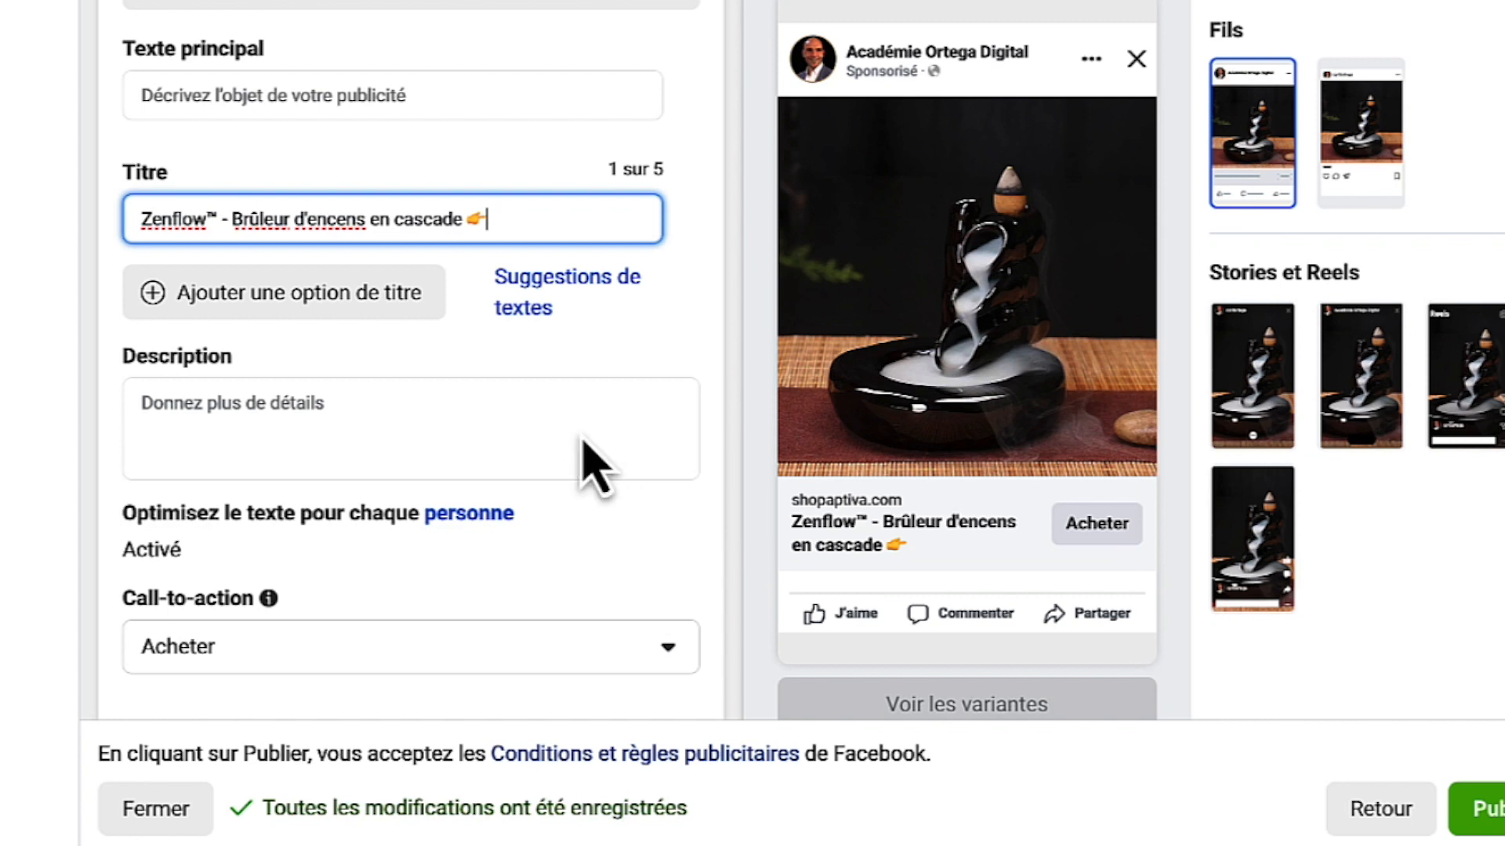
- On the Aptiva store's product page, copy the tagline "Transformez votre espace en un havre de paix avec Zenflow™, notre brûleur d'encens en cascade."
{"action": "scroll", "coordinate": [438, 439], "scroll_direction": "up", "scroll_amount": 1}
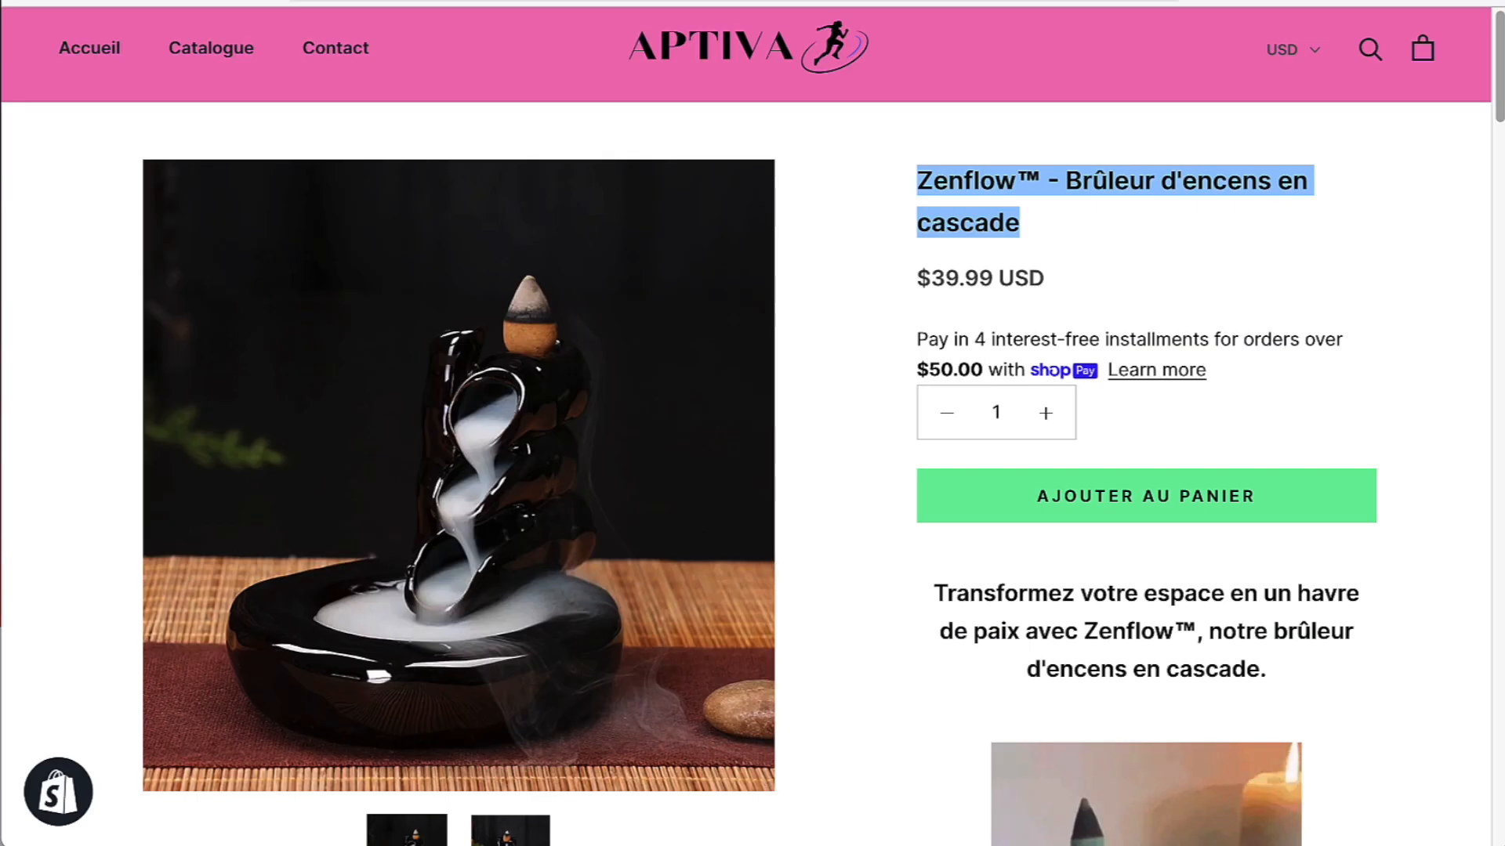
{"action": "scroll", "coordinate": [1056, 361], "scroll_direction": "down", "scroll_amount": 1}
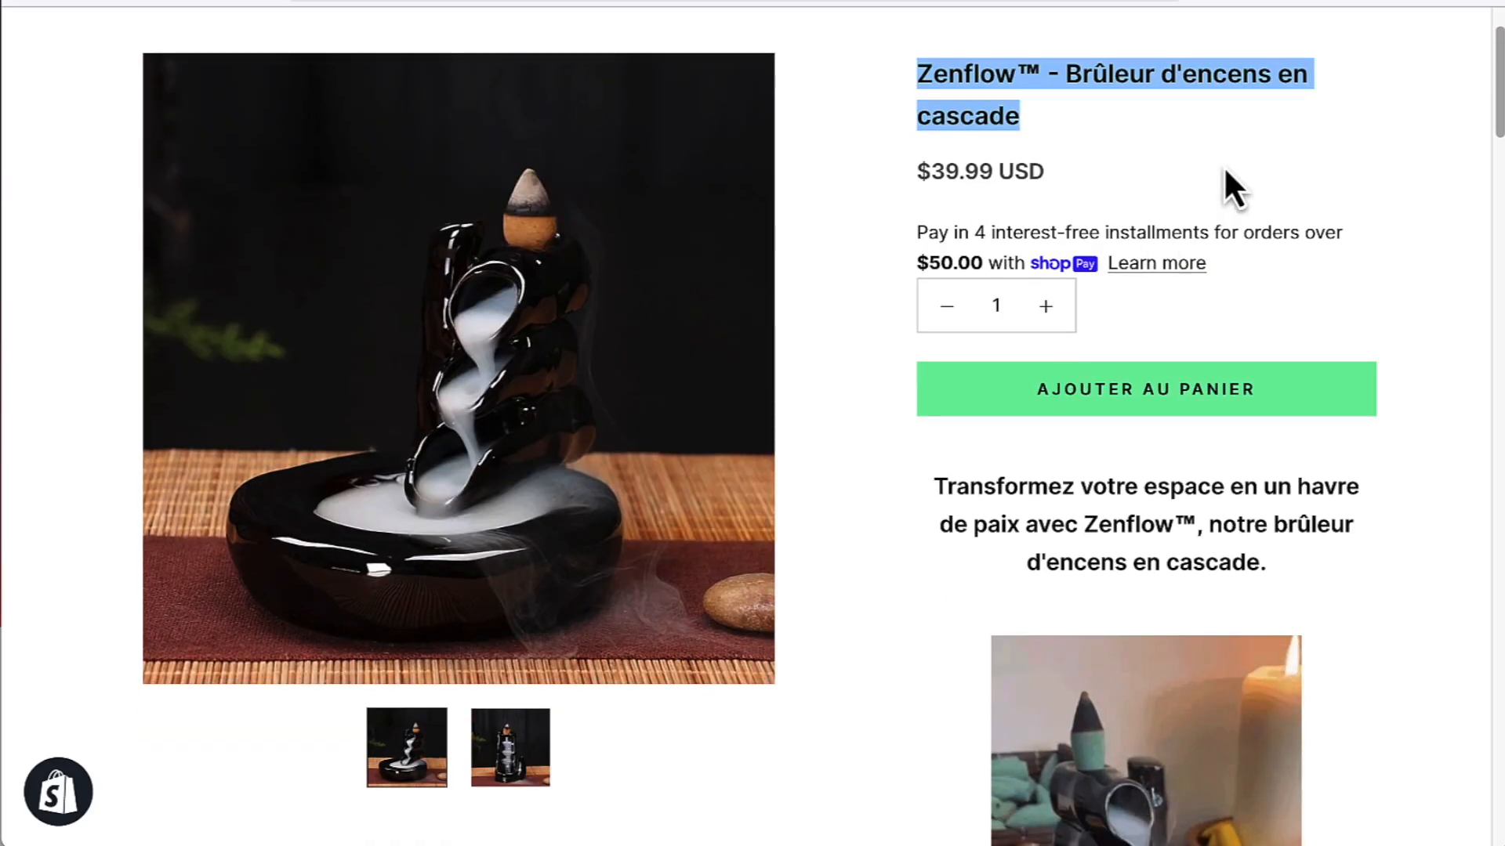
{"action": "left_click", "coordinate": [1223, 168]}
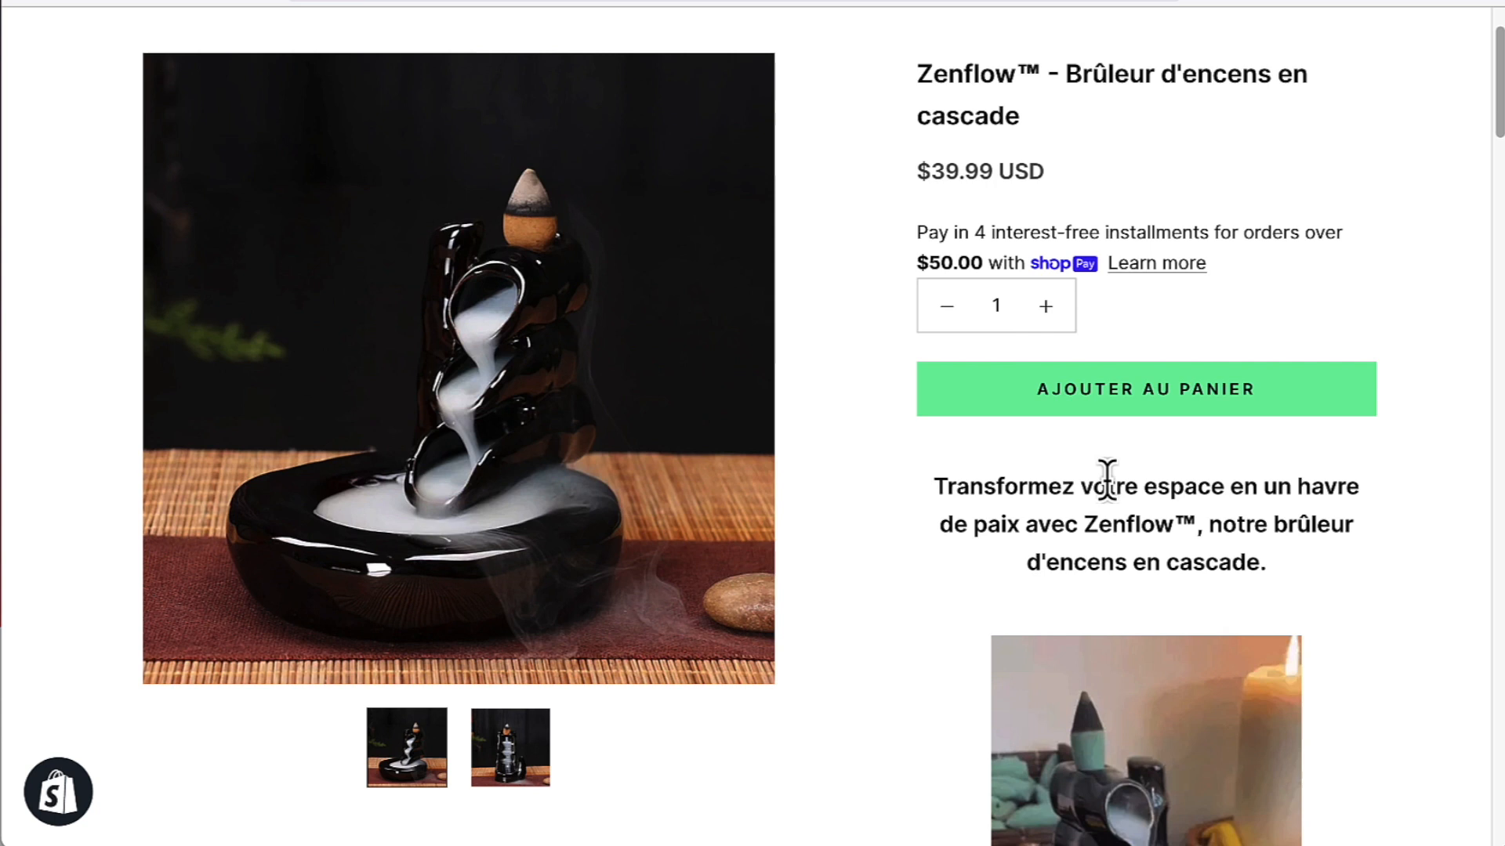
{"action": "scroll", "coordinate": [1107, 480], "scroll_direction": "down", "scroll_amount": 1}
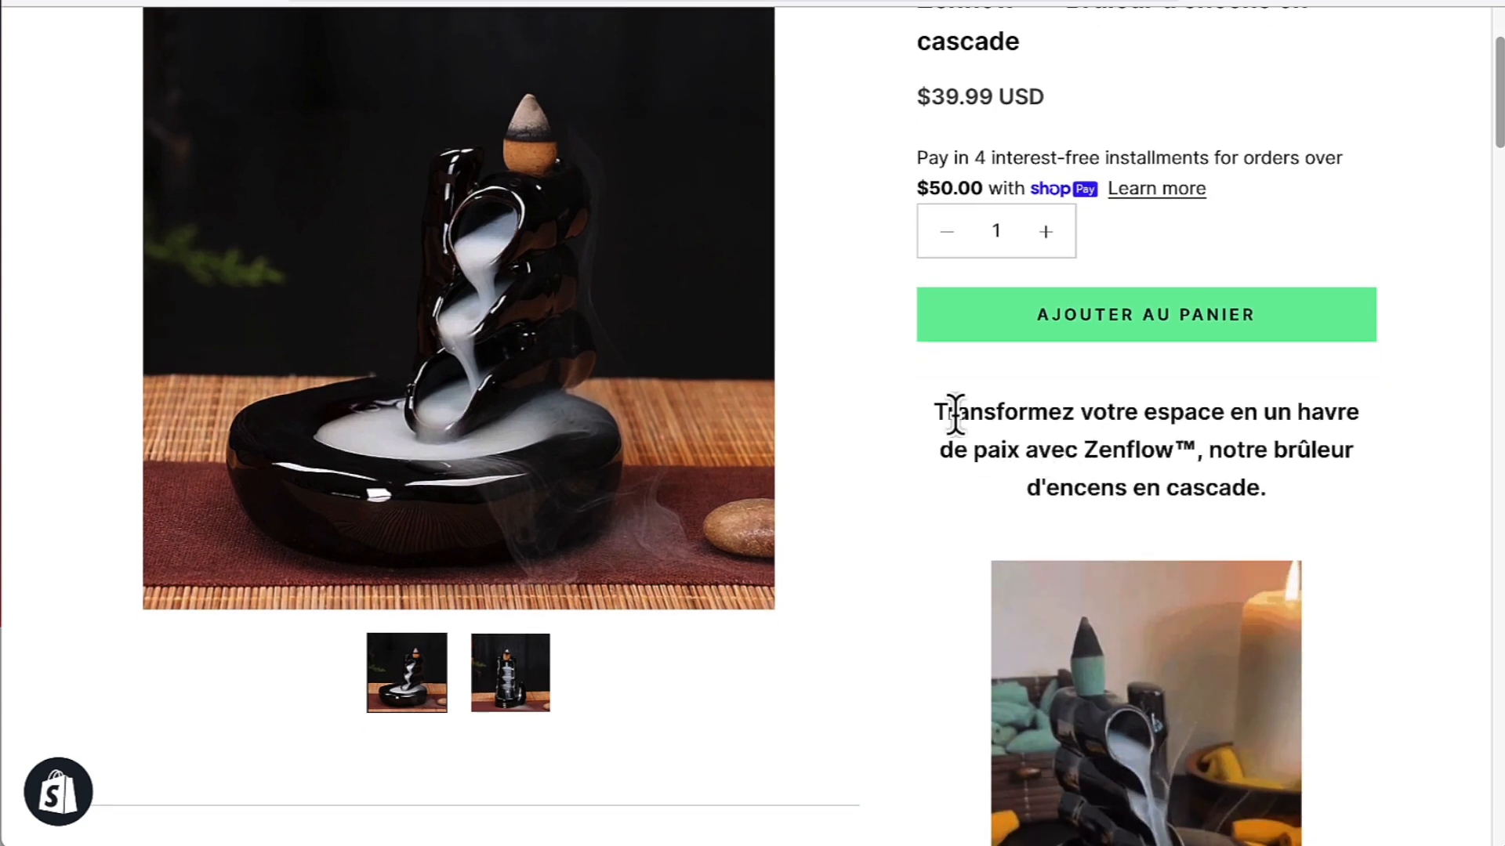
{"action": "left_click_drag", "start_coordinate": [938, 413], "coordinate": [1280, 488]}
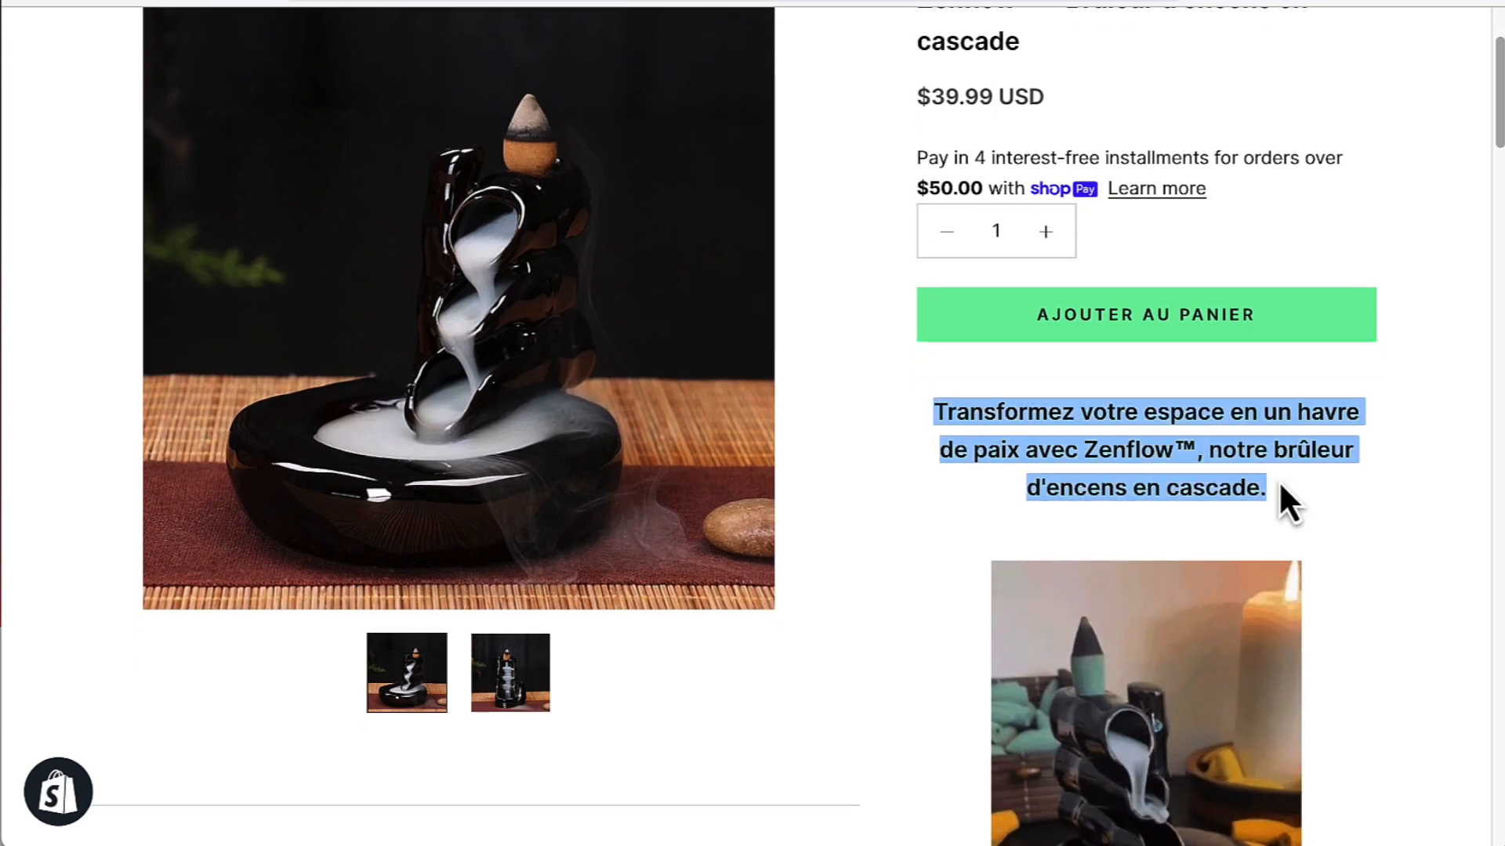
{"action": "right_click", "coordinate": [1263, 445]}
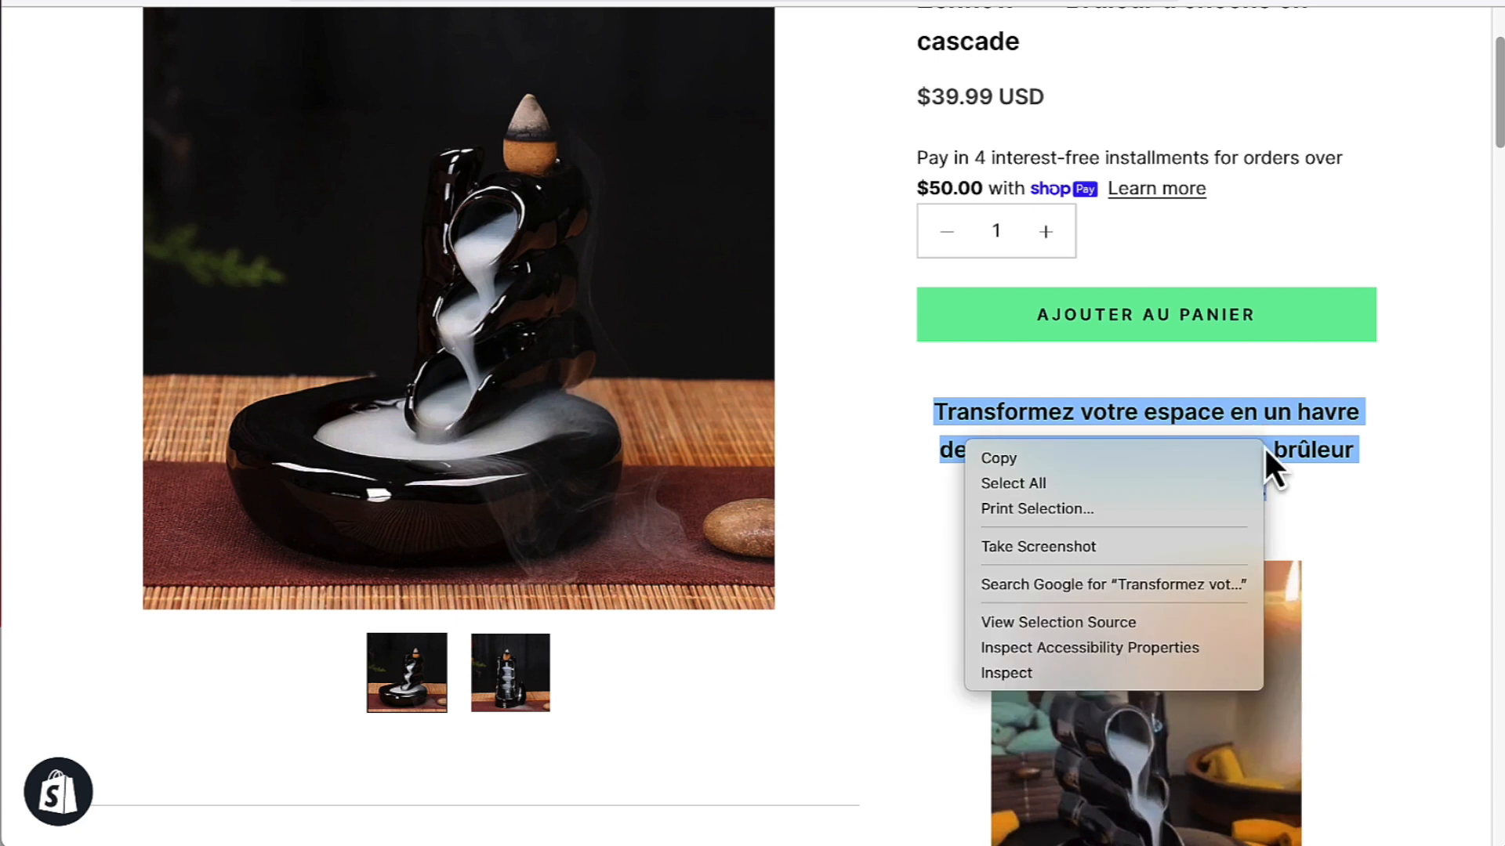
{"action": "left_click", "coordinate": [1177, 461]}
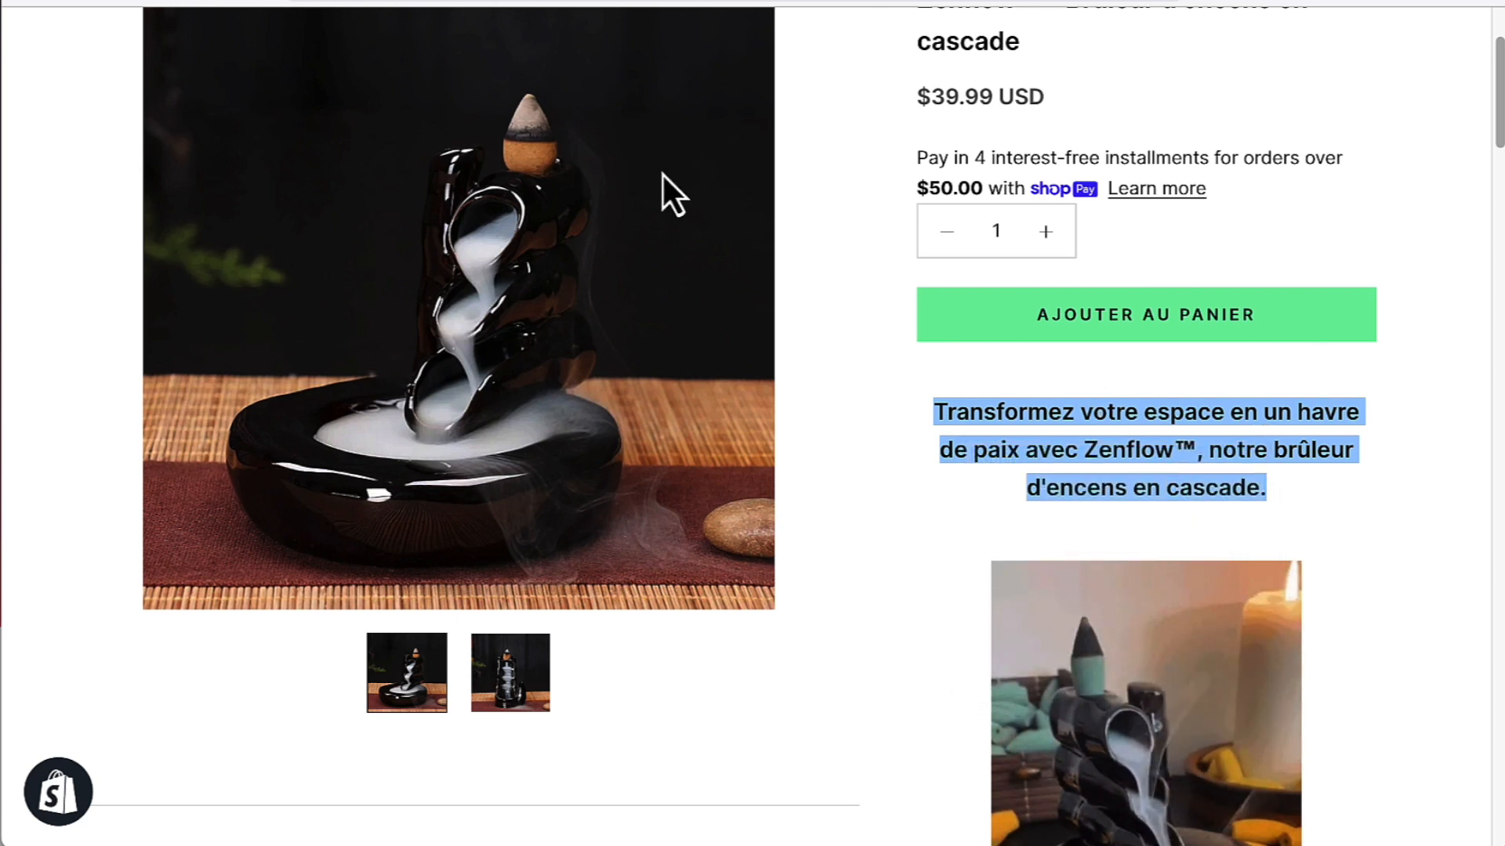
- Back in Meta Ads Manager, paste the copied tagline as the primary text of the Zenflow Photo 1 ad
{"action": "left_click", "coordinate": [862, 2]}
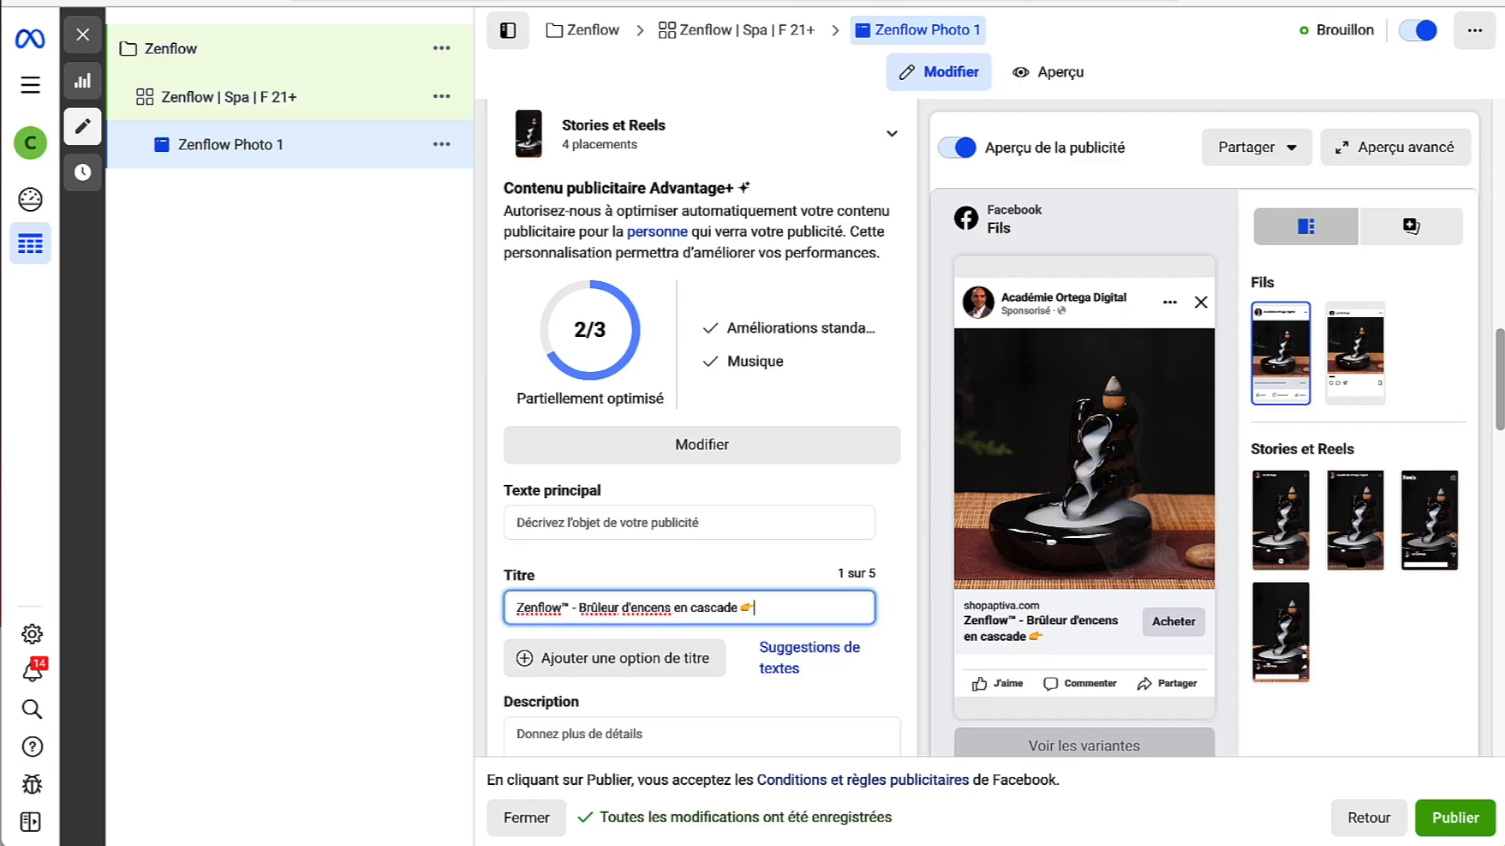
{"action": "left_click", "coordinate": [580, 529]}
{"action": "key", "text": "ctrl+v"}
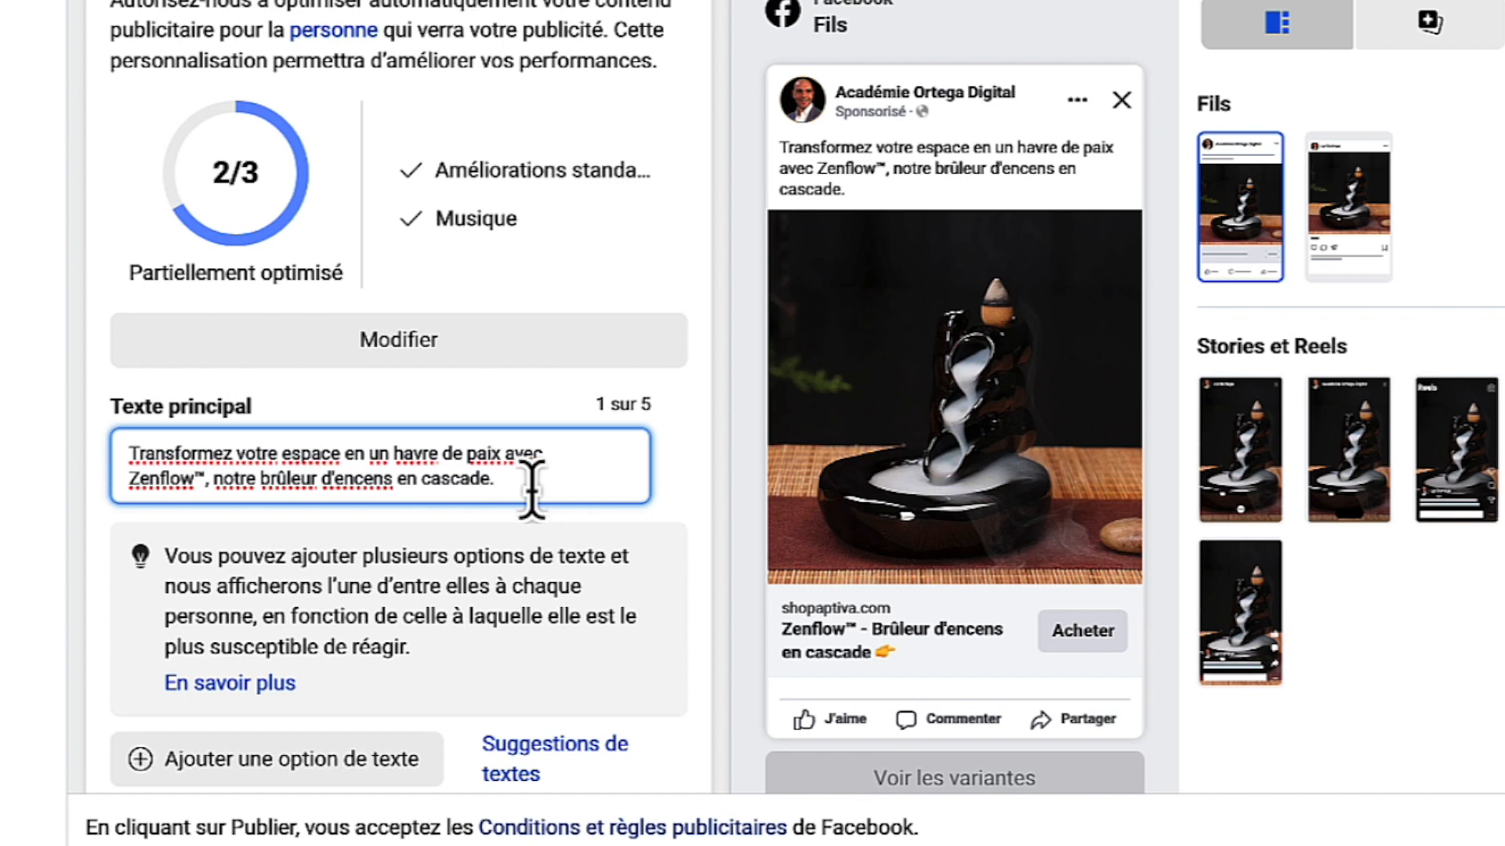
- Add a blank line after the tagline in the primary text and start a new line with the 🧘 emoji
{"action": "key", "text": "Return"}
{"action": "key", "text": "Return"}
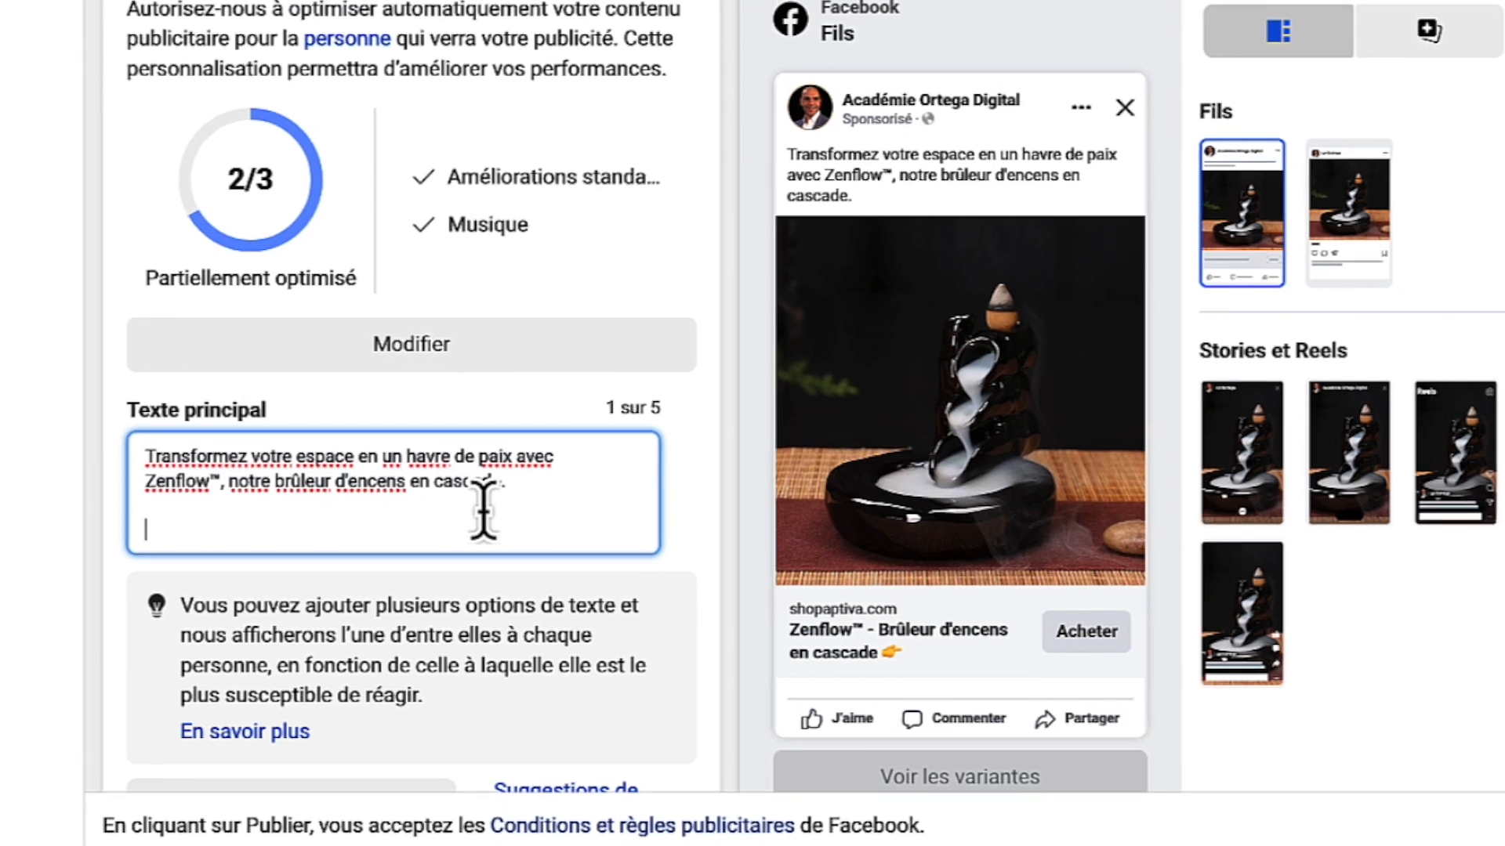
{"action": "key", "text": "ctrl+super+space"}
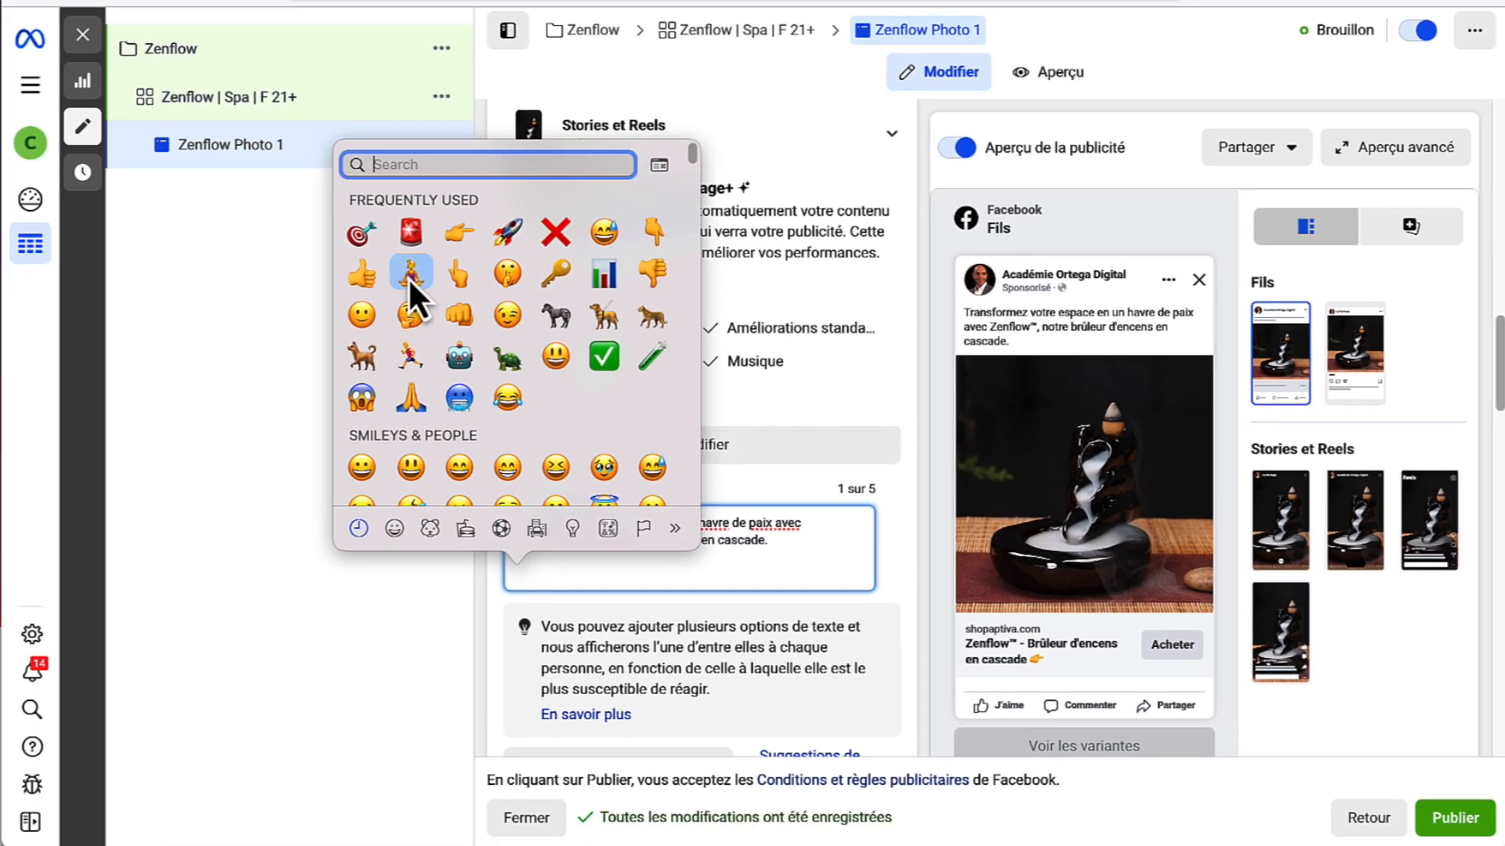
{"action": "left_click", "coordinate": [409, 273]}
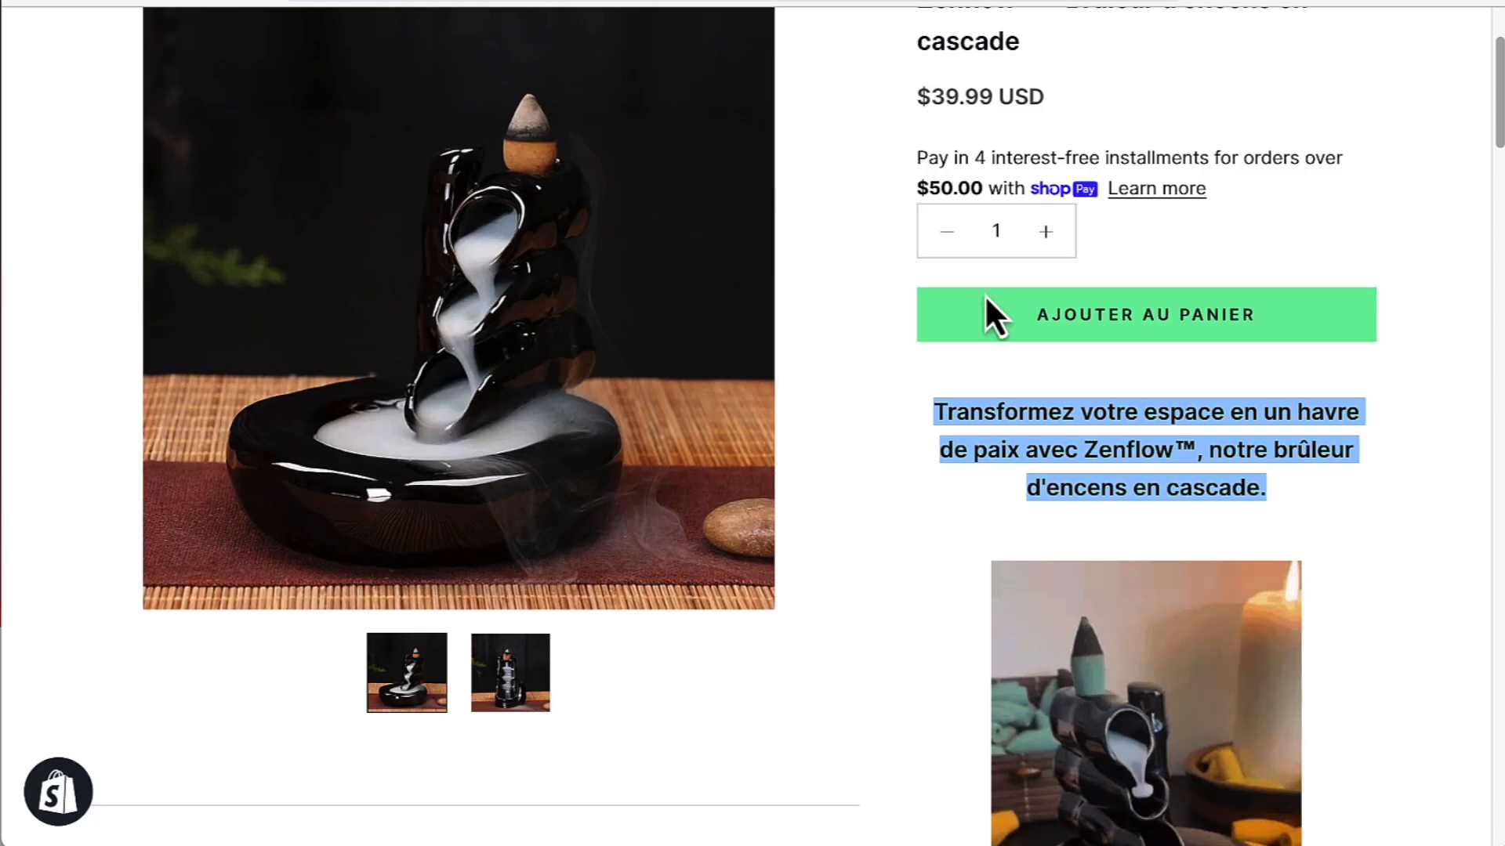
- Copy "ambiance relaxante et apaisante." from the product page after the primary text's 🧘 emoji and capitalize its first letter
{"action": "scroll", "coordinate": [984, 294], "scroll_direction": "down", "scroll_amount": 10}
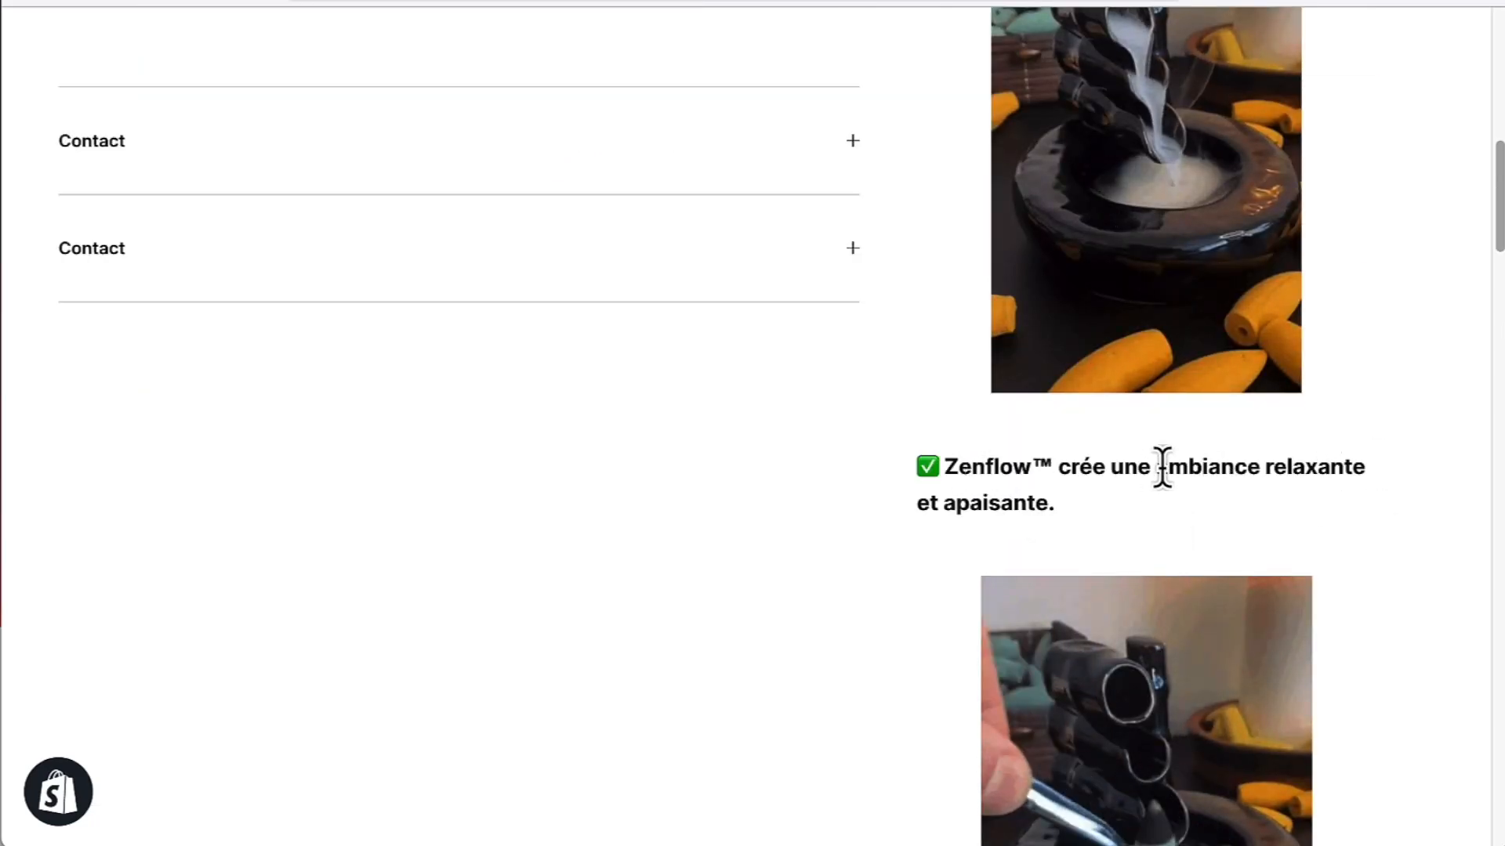
{"action": "left_click_drag", "start_coordinate": [1158, 467], "coordinate": [1175, 504]}
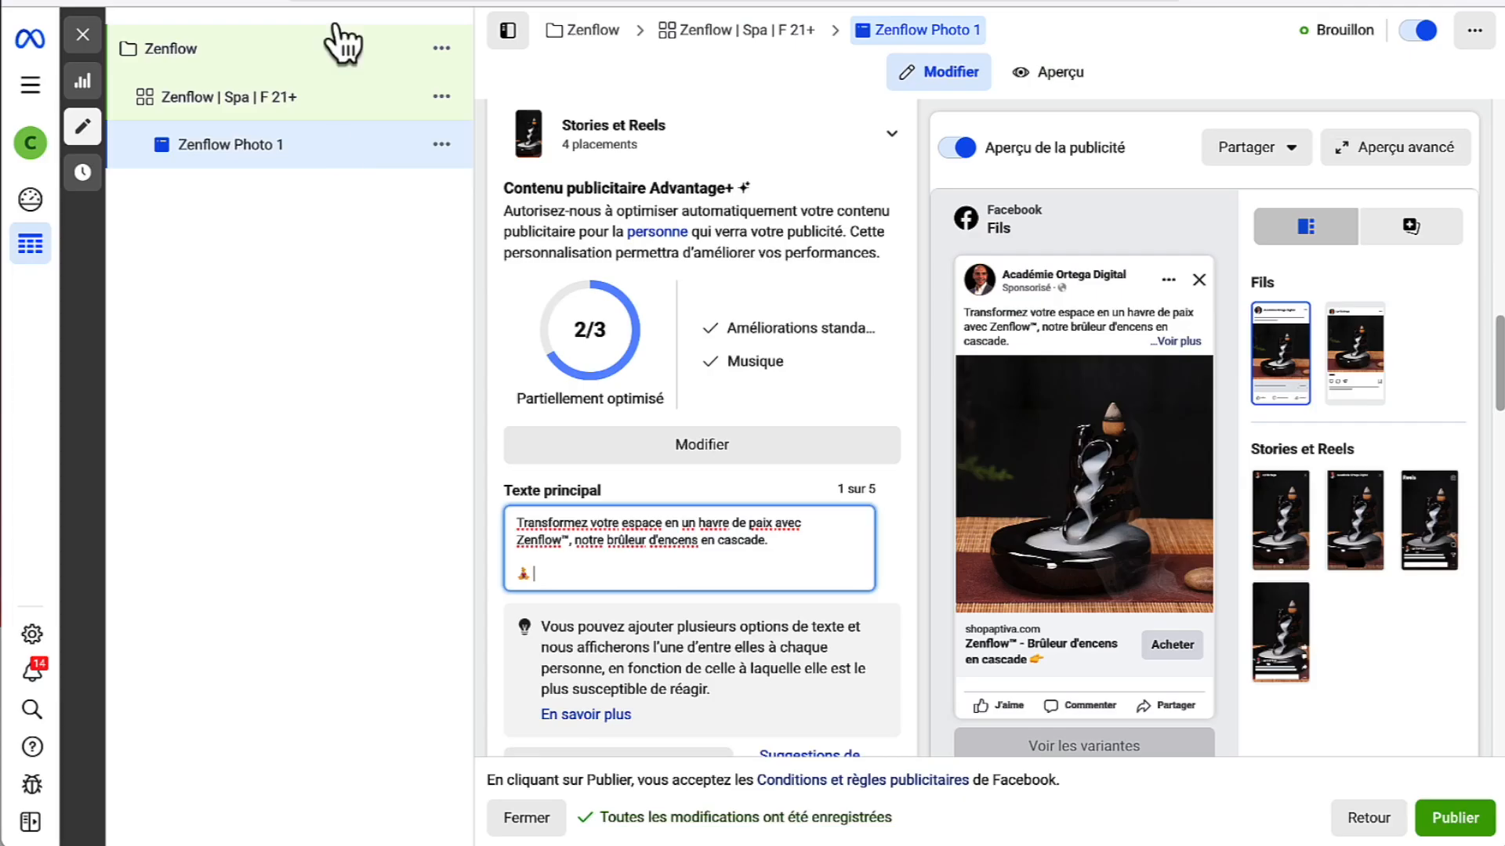
{"action": "mouse_move", "coordinate": [613, 501]}
{"action": "key", "text": "ctrl+v"}
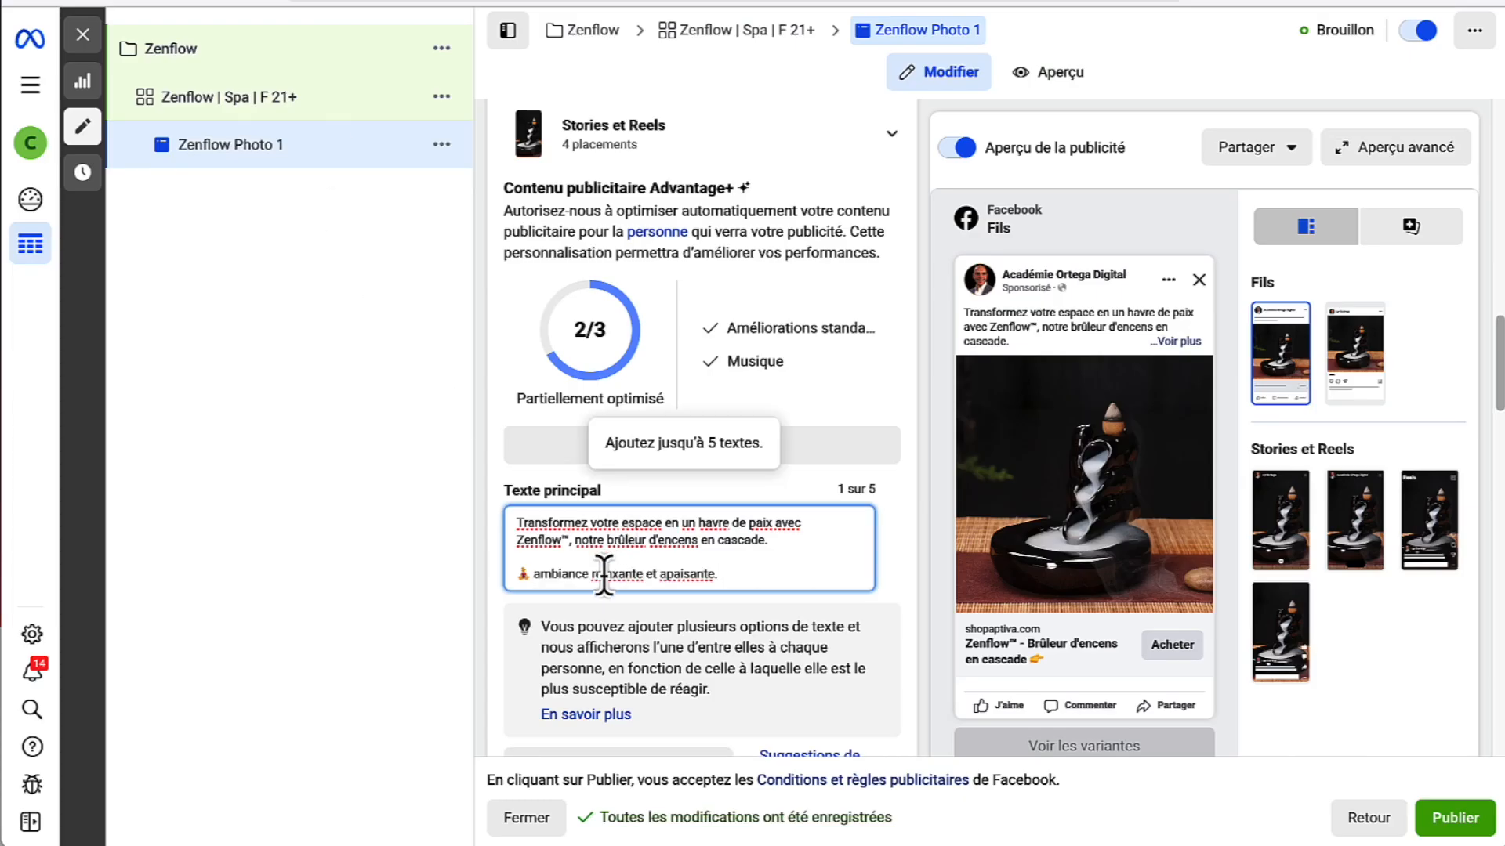
{"action": "left_click_drag", "start_coordinate": [536, 579], "coordinate": [561, 580]}
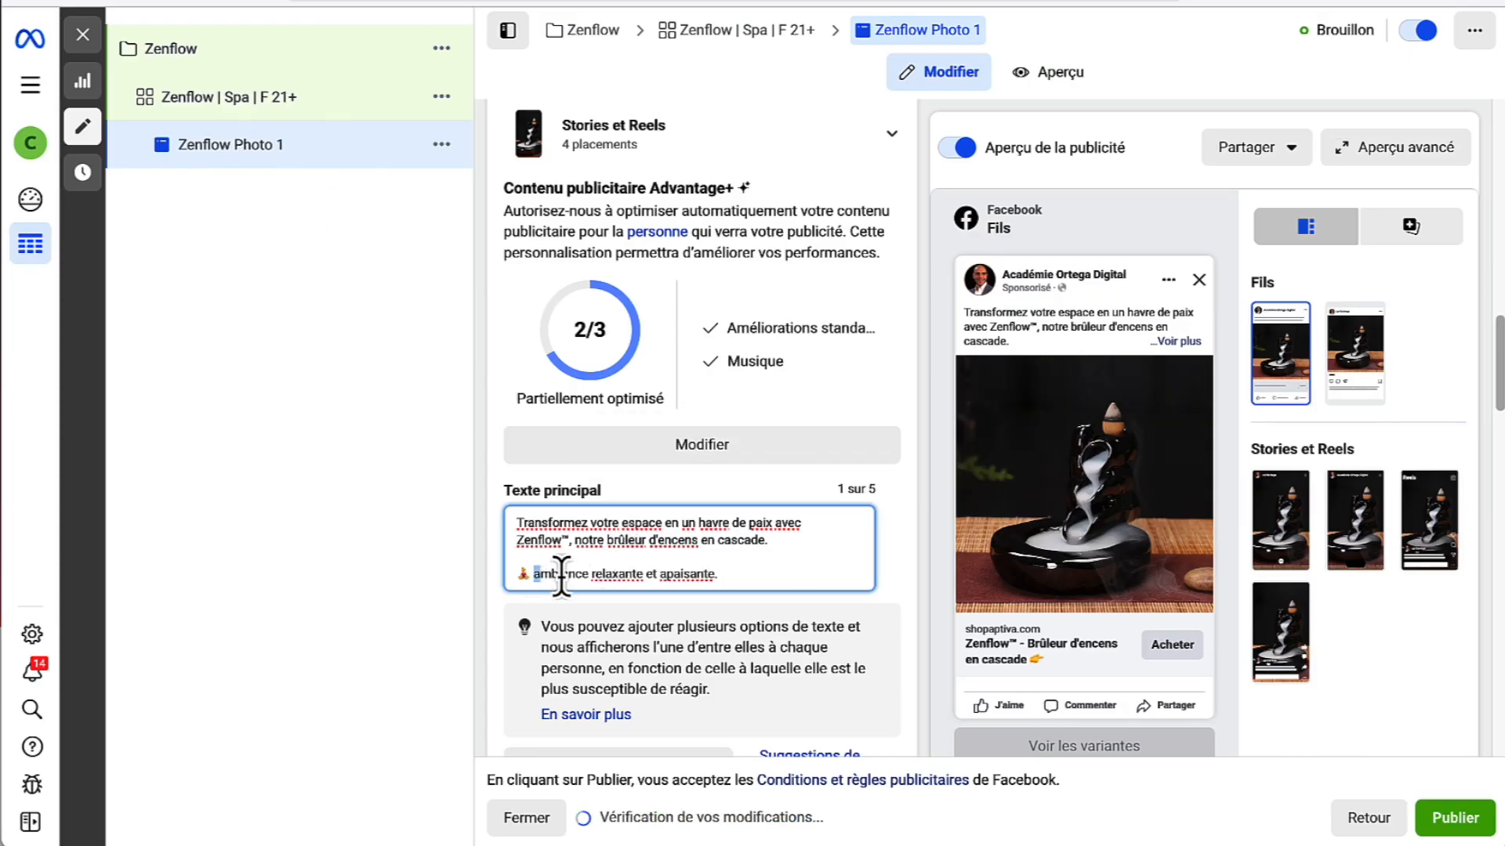
{"action": "type", "text": "A"}
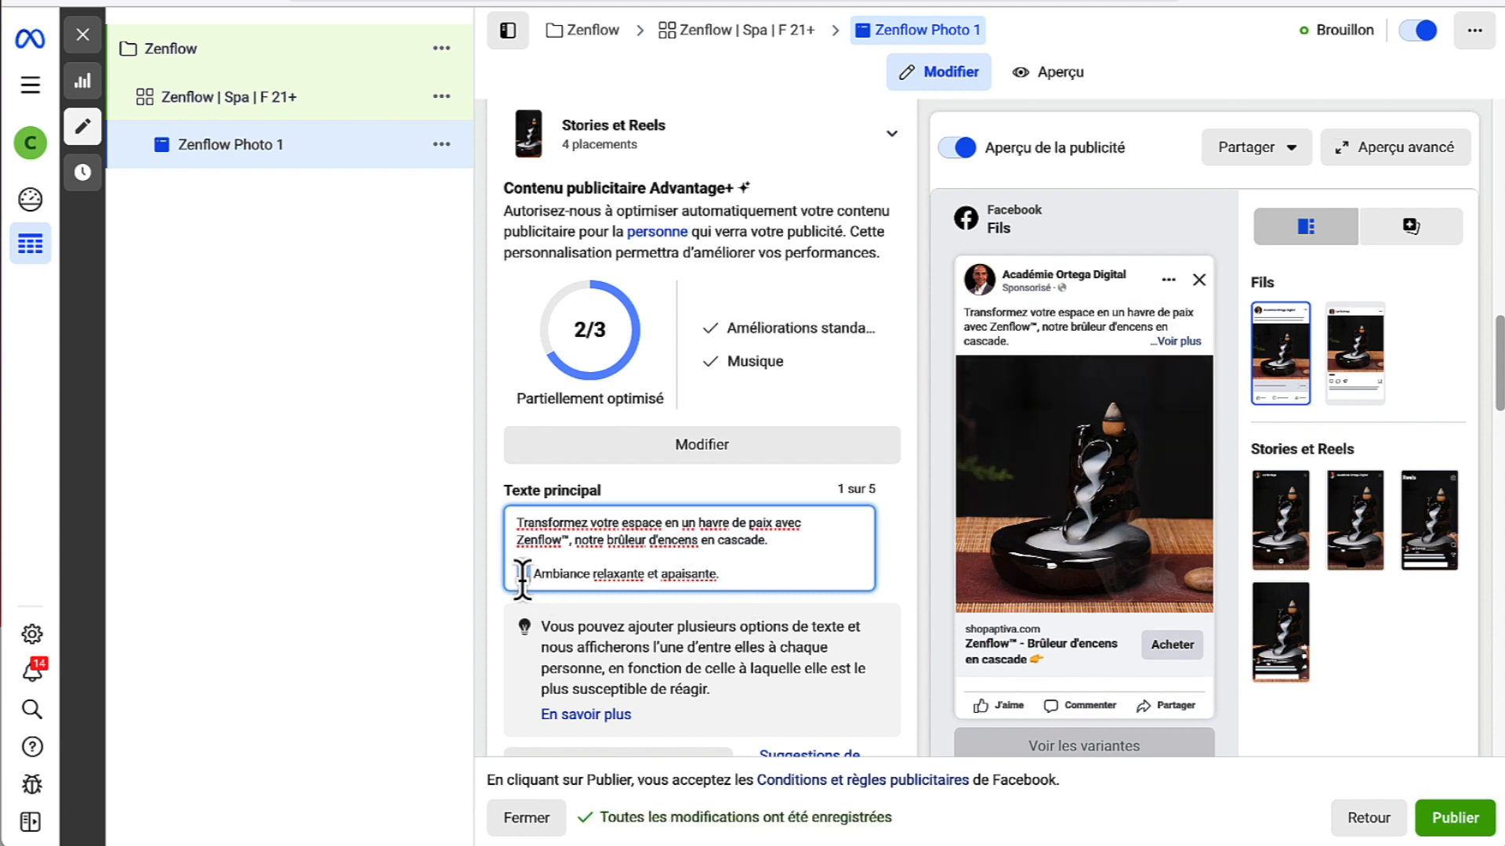
- Start a second benefit line in the primary text with the same 🧘 emoji
{"action": "left_click", "coordinate": [765, 583]}
{"action": "key", "text": "ctrl+plus"}
{"action": "key", "text": "ctrl+plus"}
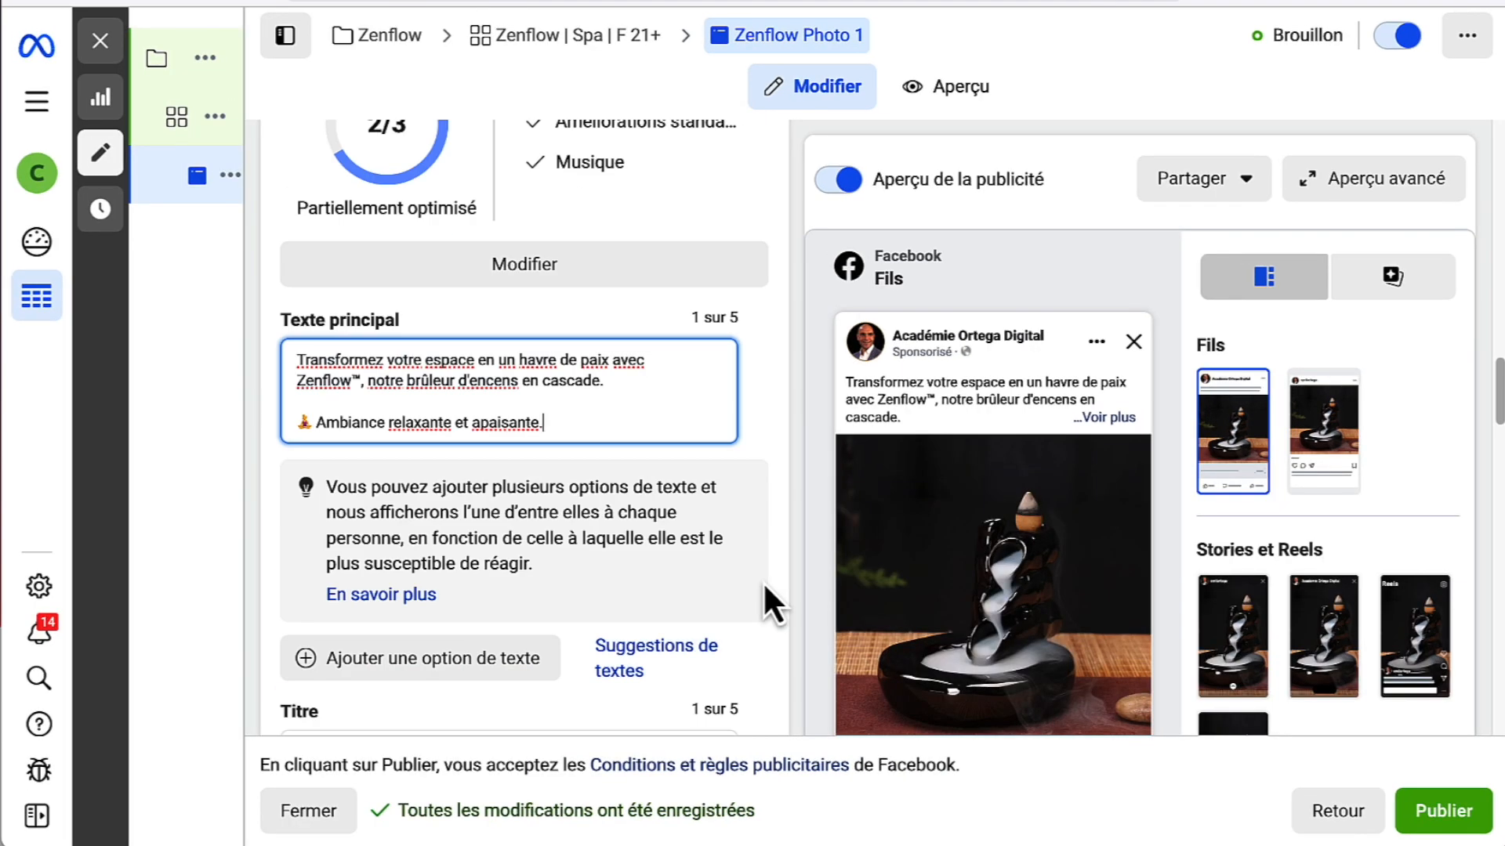
{"action": "key", "text": "Return"}
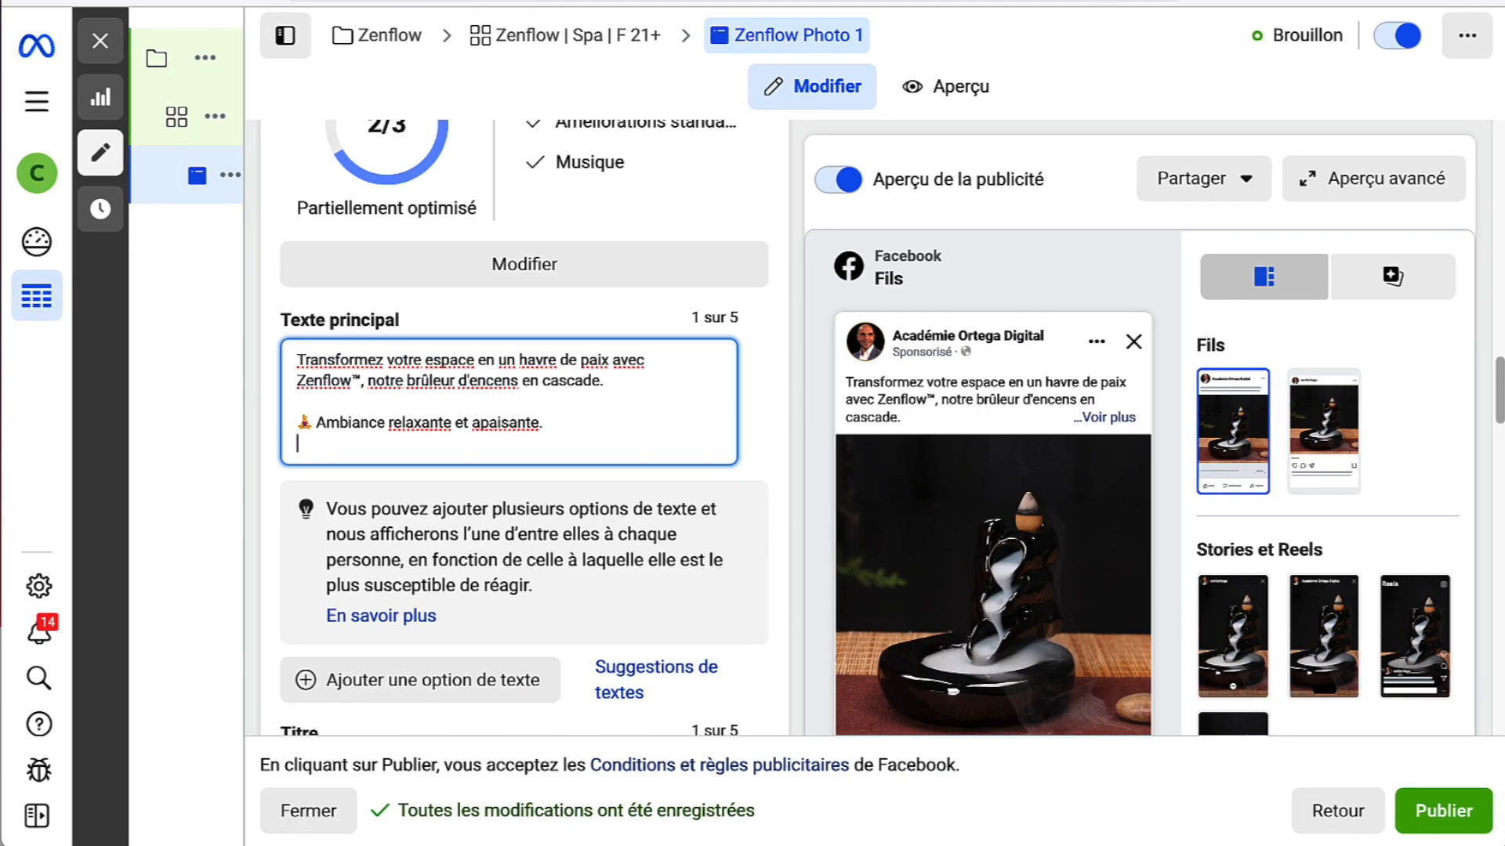
{"action": "key", "text": "ctrl+v"}
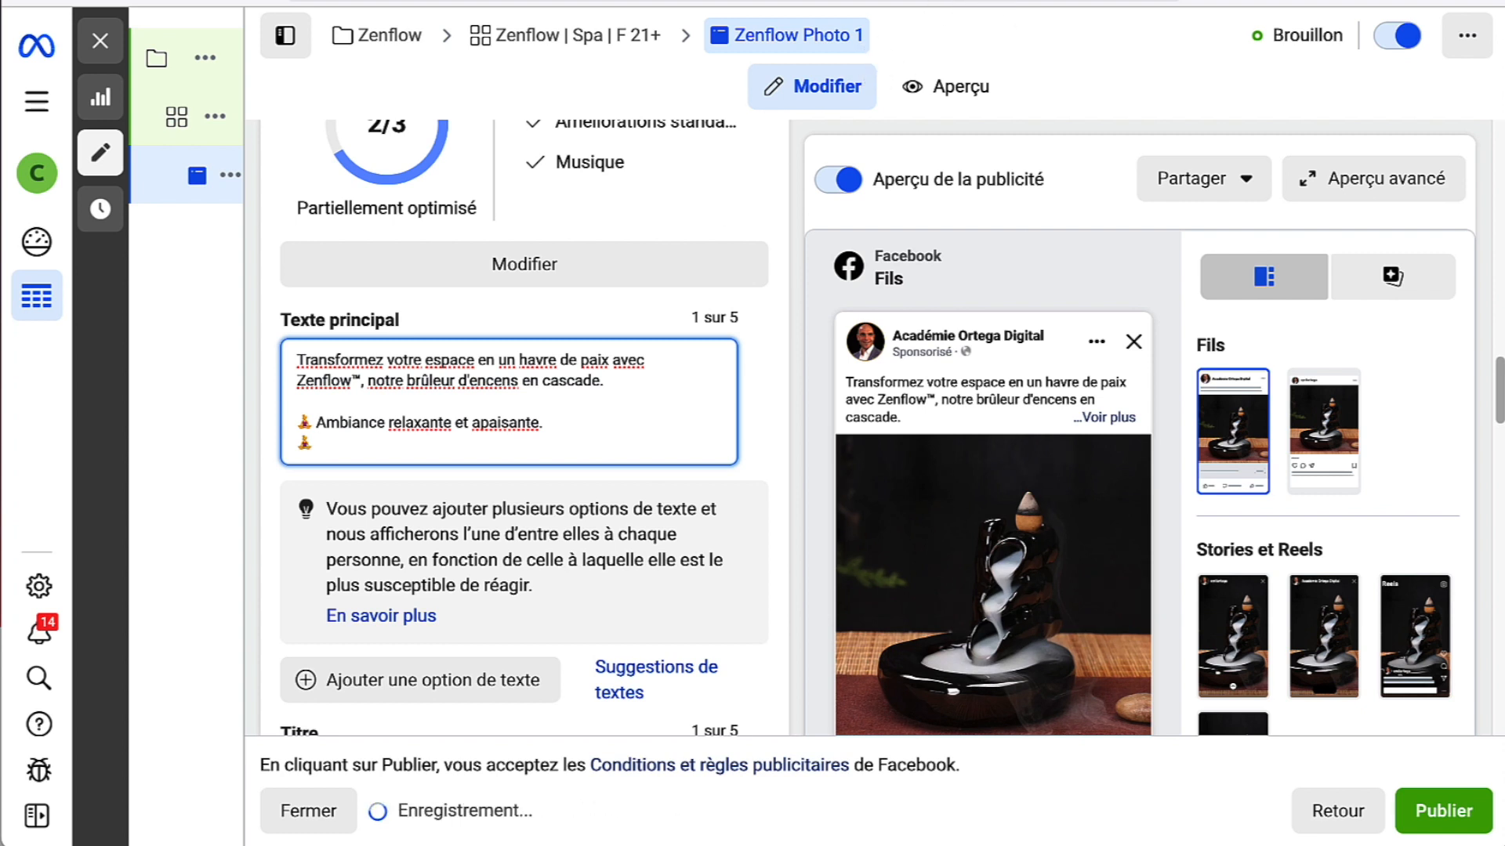
- Copy "aide à réduire le stress et l'anxiété." from the product page into the second benefit line and capitalize its first letter
{"action": "left_click", "coordinate": [966, 1]}
{"action": "scroll", "coordinate": [1199, 553], "scroll_direction": "down", "scroll_amount": 5}
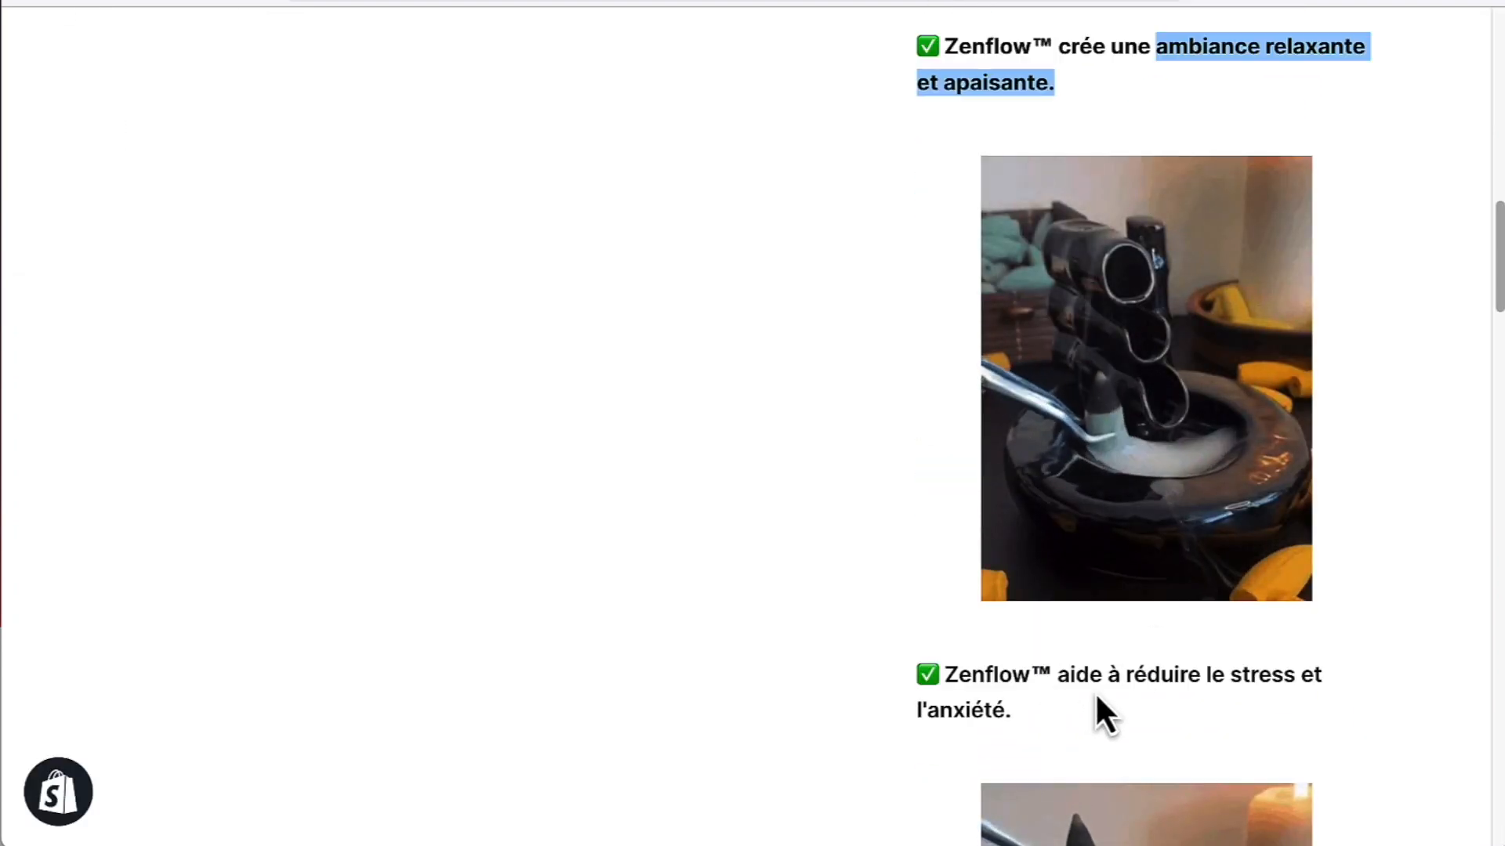
{"action": "left_click", "coordinate": [1061, 679]}
{"action": "left_click_drag", "start_coordinate": [1059, 679], "coordinate": [1070, 712]}
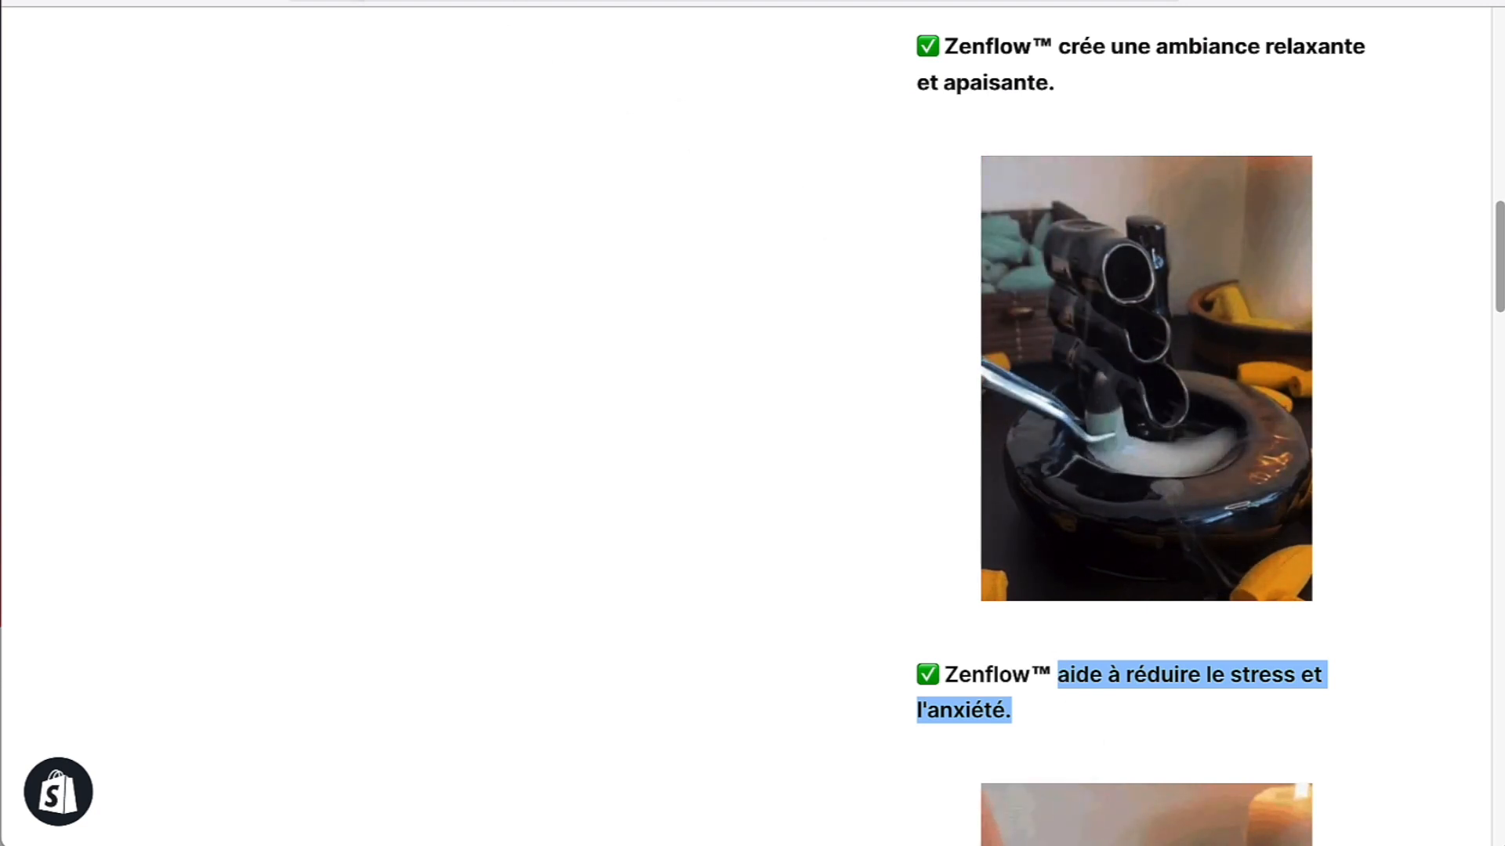
{"action": "left_click", "coordinate": [584, 1]}
{"action": "key", "text": "super+v"}
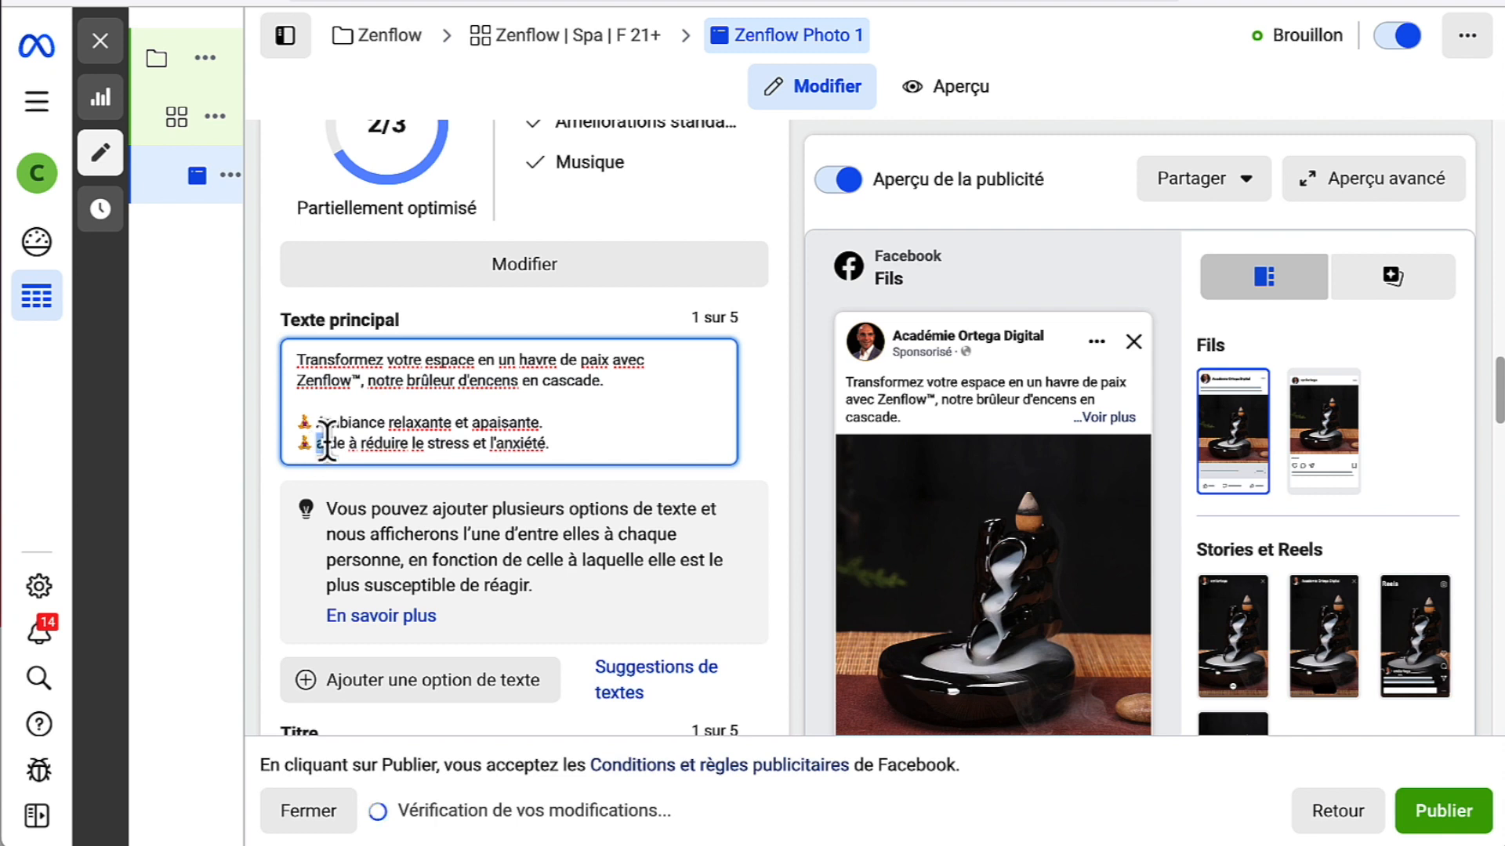
{"action": "type", "text": "A"}
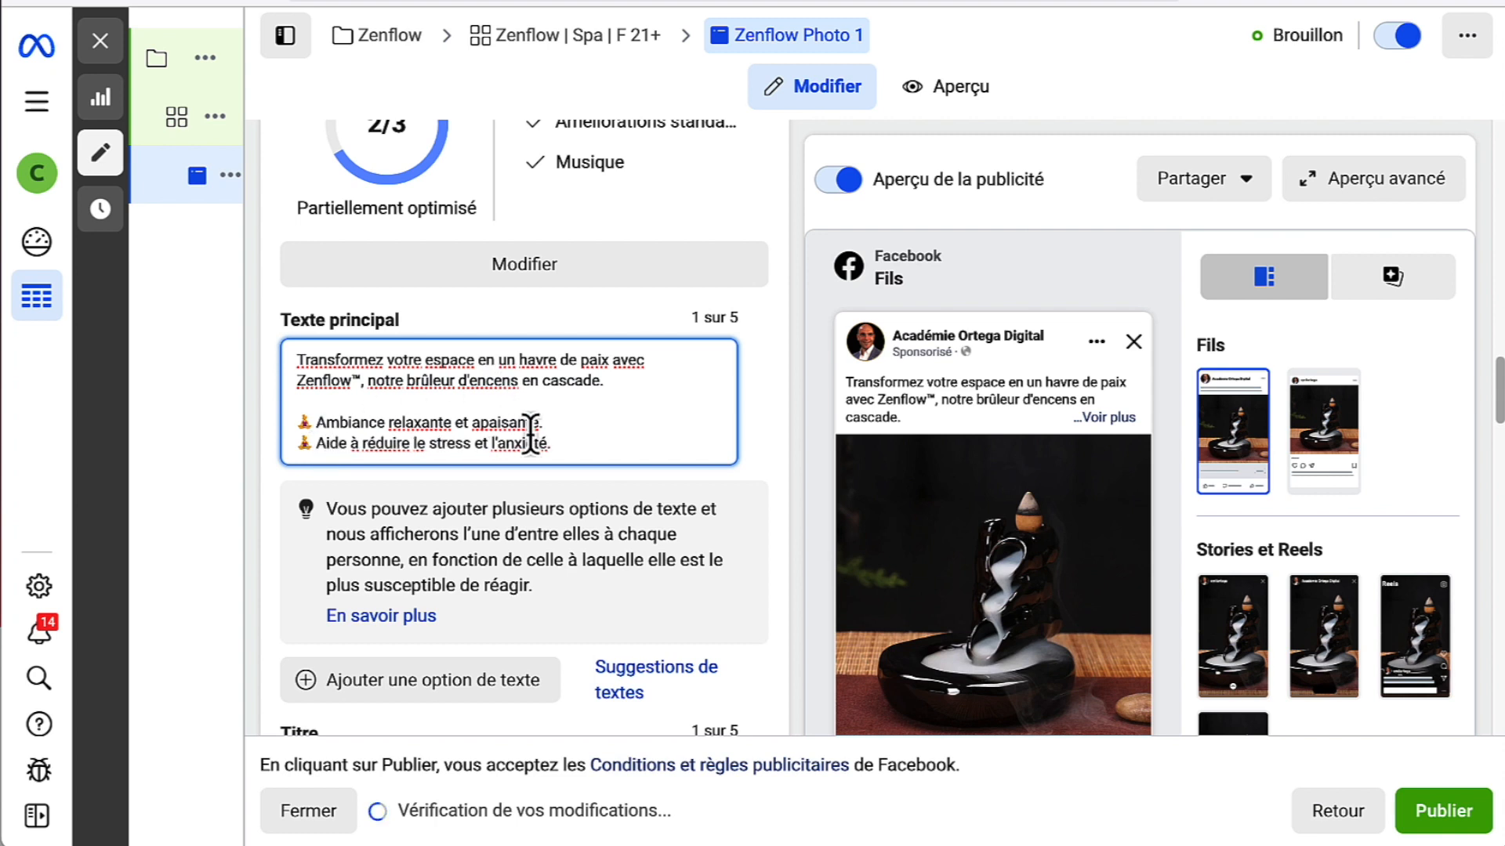
- Start a third benefit line in the primary text with the same 🧘 emoji
{"action": "left_click", "coordinate": [585, 453]}
{"action": "key", "text": "Return"}
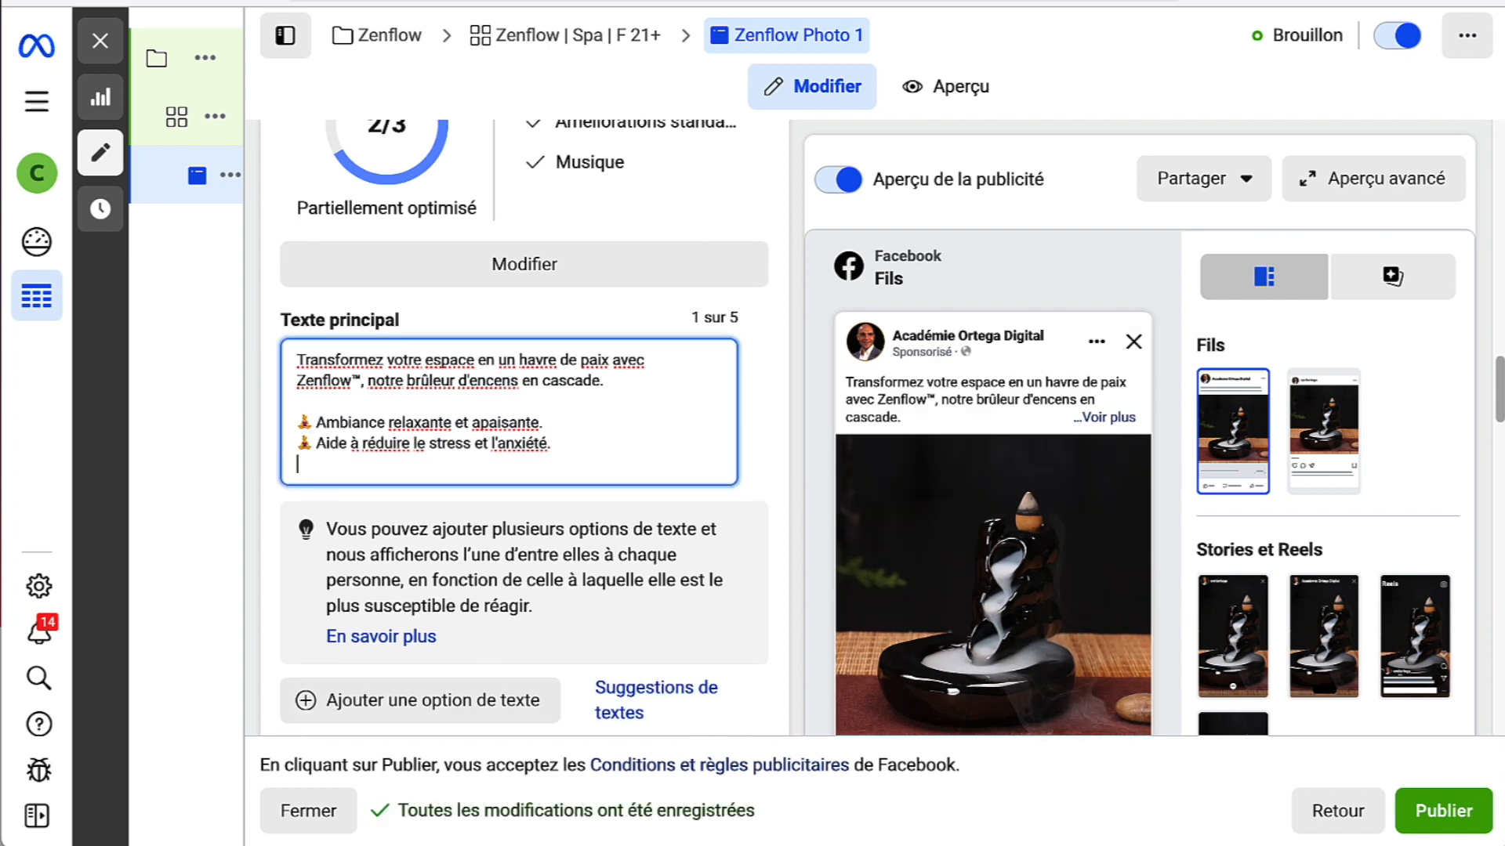
{"action": "left_click_drag", "start_coordinate": [312, 445], "coordinate": [303, 445]}
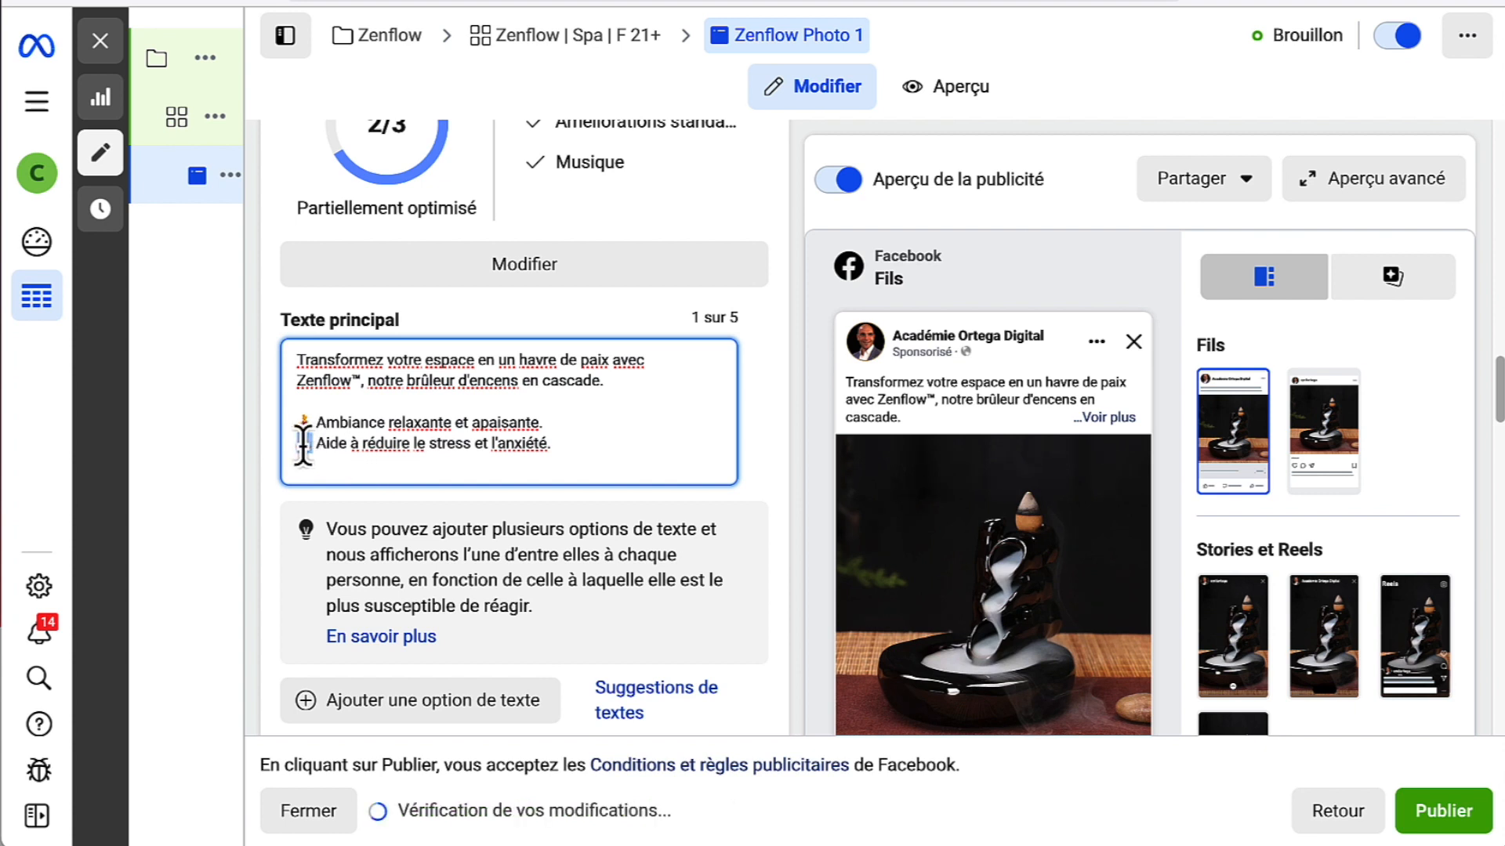
{"action": "type", "text": "🧘"}
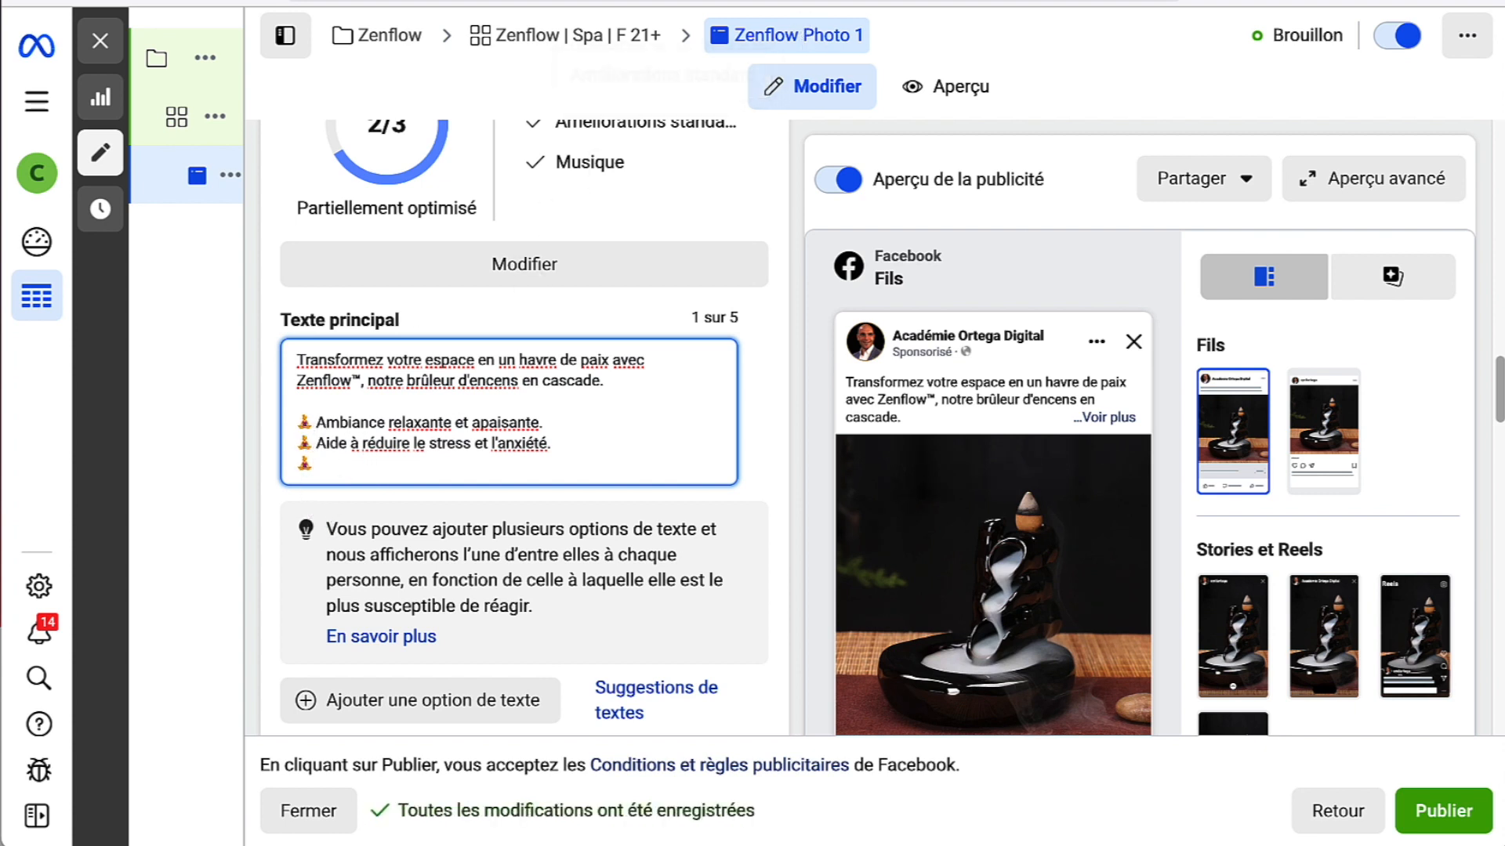
- Copy "parfait pour la méditation et la relaxation." from the product page into the third benefit line and capitalize its first letter
{"action": "left_click", "coordinate": [650, 2]}
{"action": "scroll", "coordinate": [1131, 474], "scroll_direction": "down", "scroll_amount": 1}
{"action": "scroll", "coordinate": [1135, 476], "scroll_direction": "down", "scroll_amount": 10}
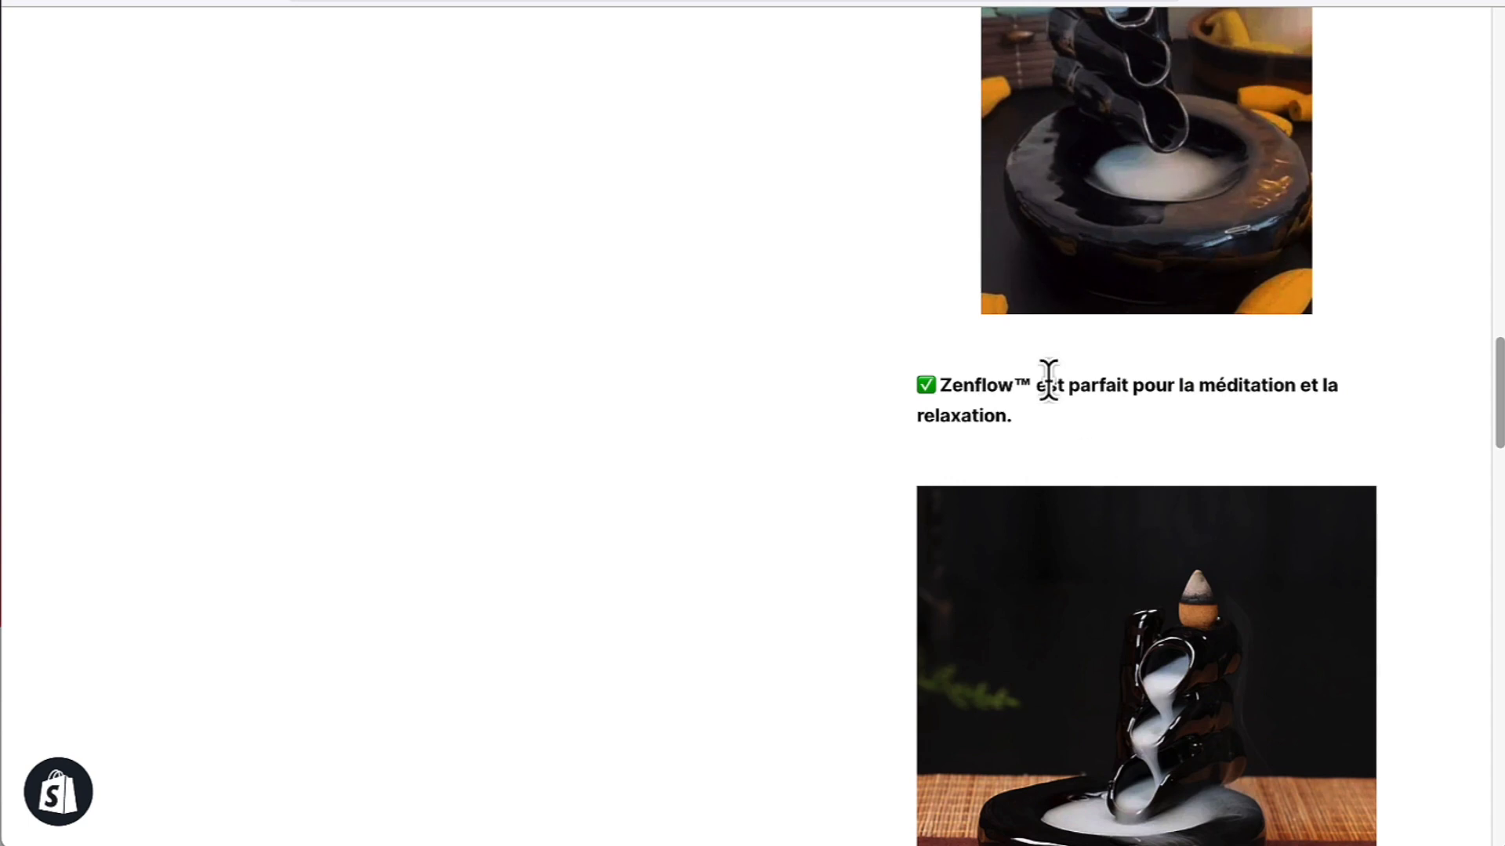
{"action": "left_click_drag", "start_coordinate": [1074, 396], "coordinate": [1086, 416]}
{"action": "key", "text": "ctrl+c"}
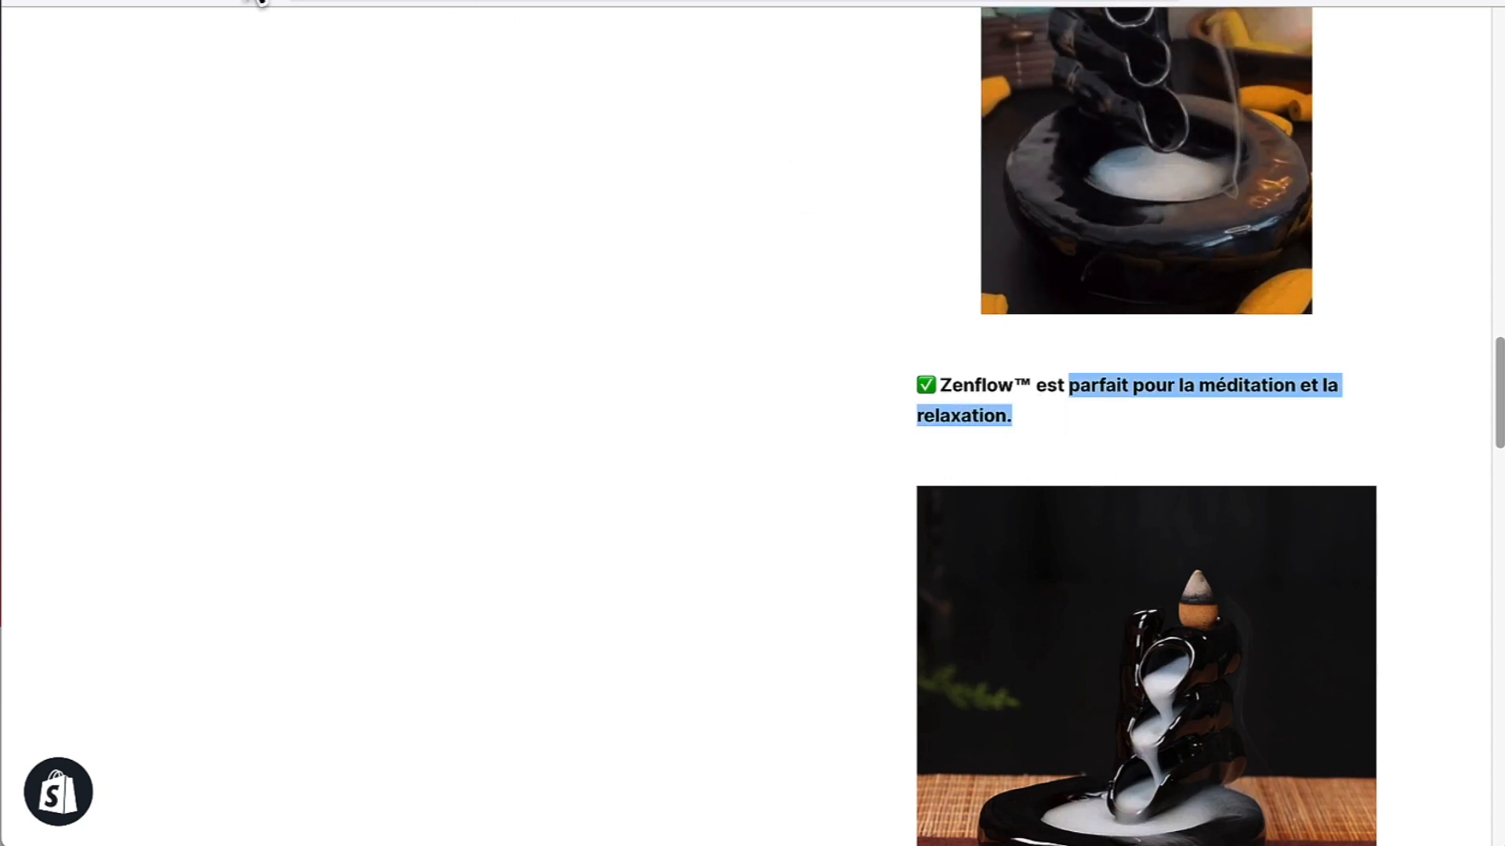
{"action": "left_click", "coordinate": [252, 1]}
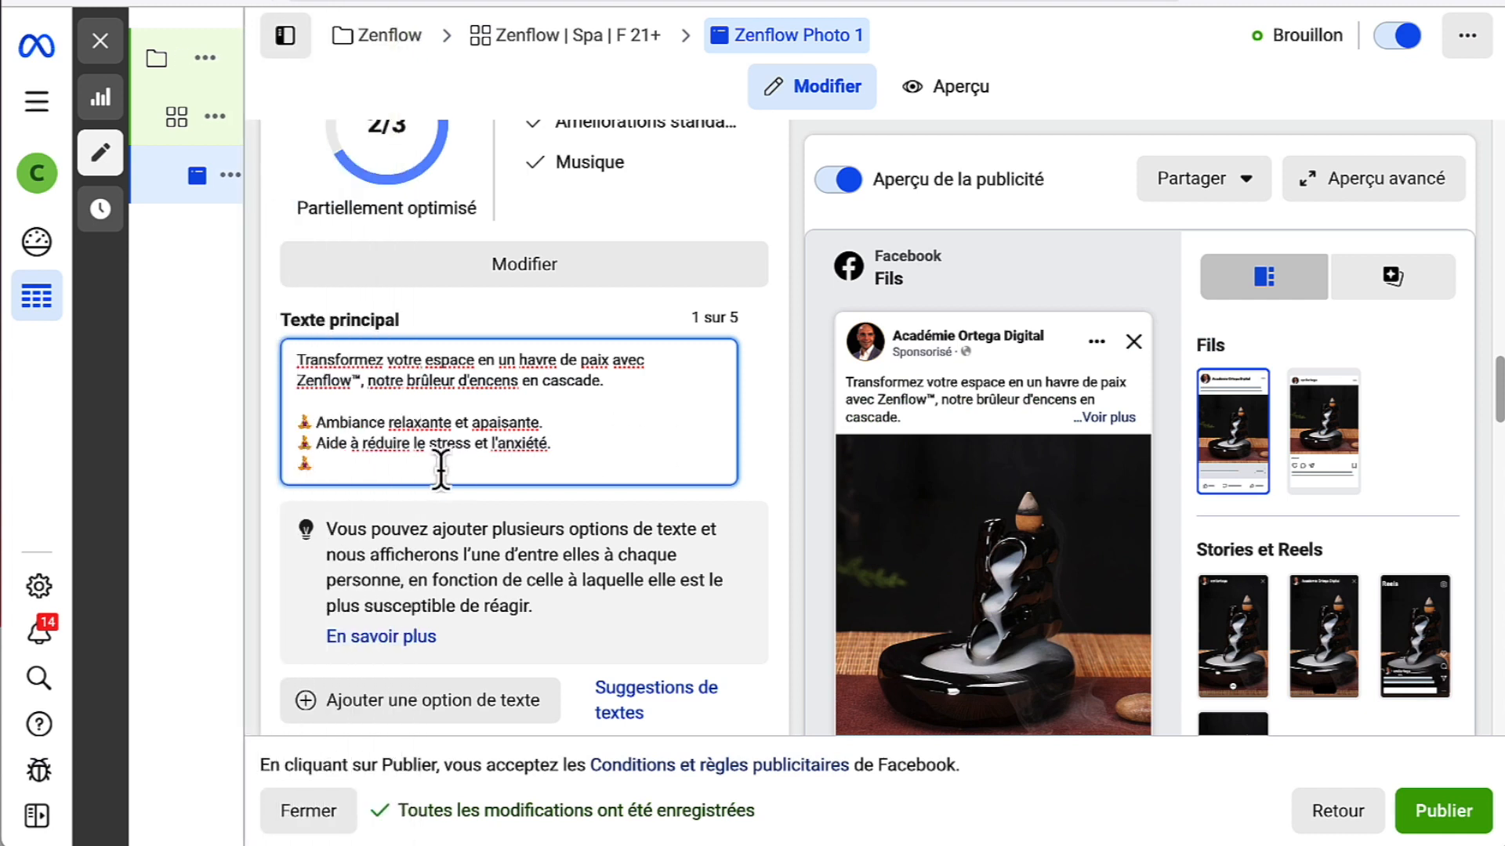
{"action": "key", "text": "ctrl+v"}
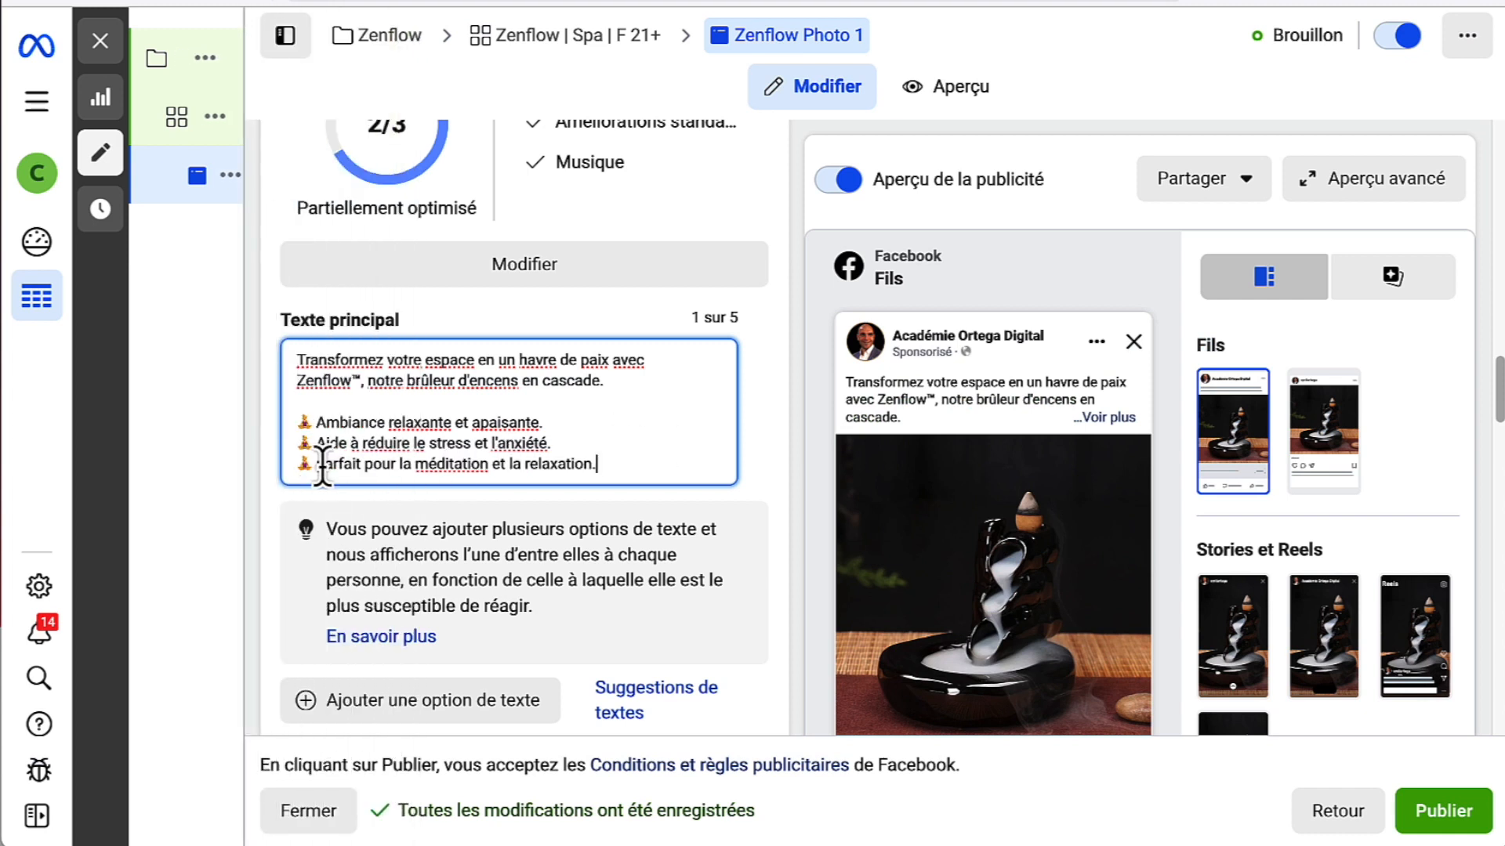
{"action": "left_click", "coordinate": [324, 464]}
{"action": "key", "text": "BackSpace"}
{"action": "type", "text": "P"}
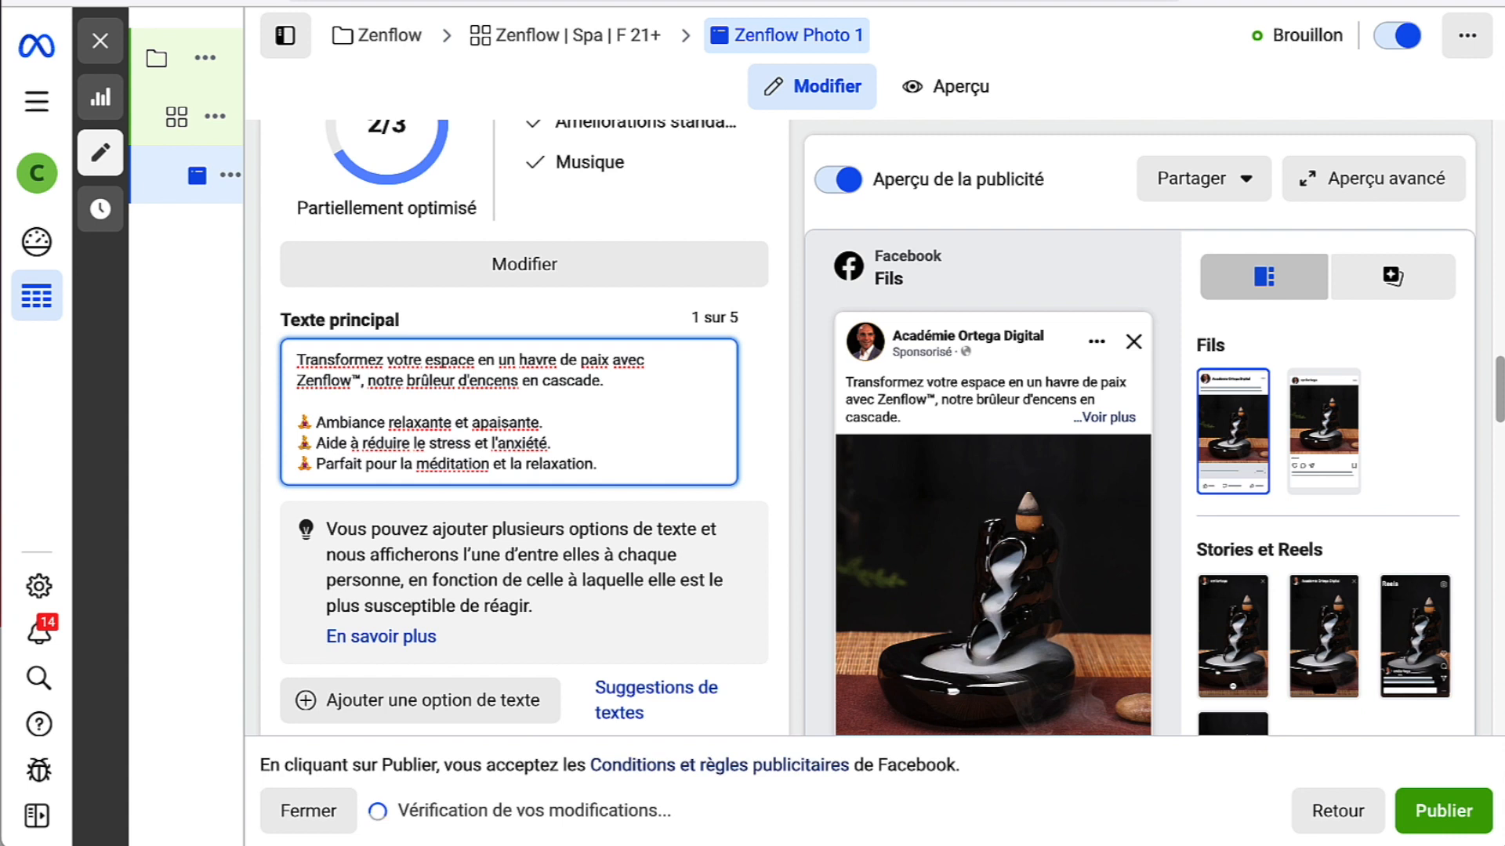
- Expand the full text in the ad preview and replace the 🧘 emoji on all three benefit lines with ✅
{"action": "left_click", "coordinate": [1106, 418]}
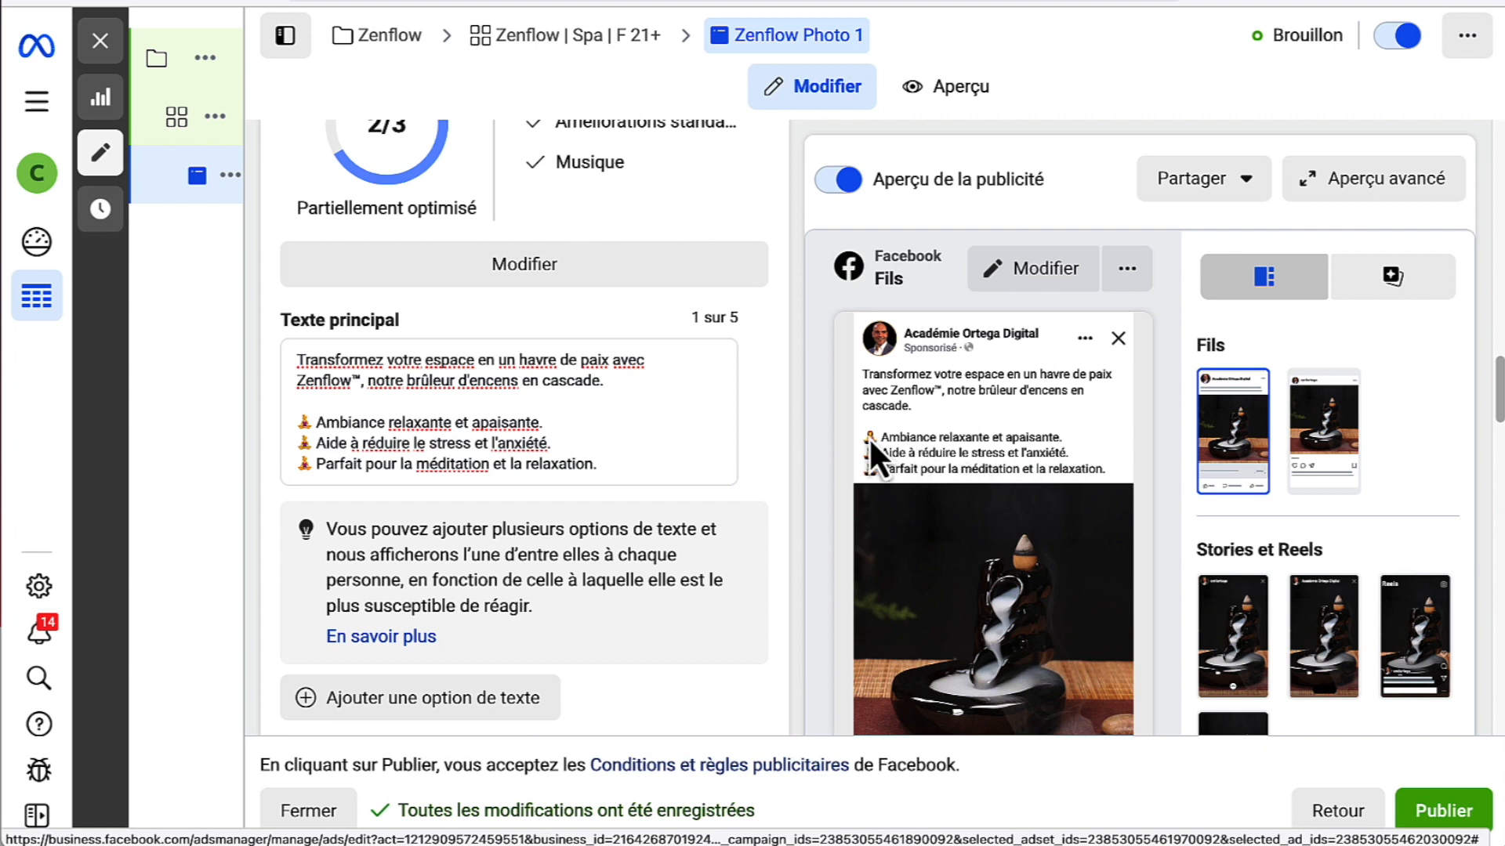
{"action": "left_click", "coordinate": [305, 424]}
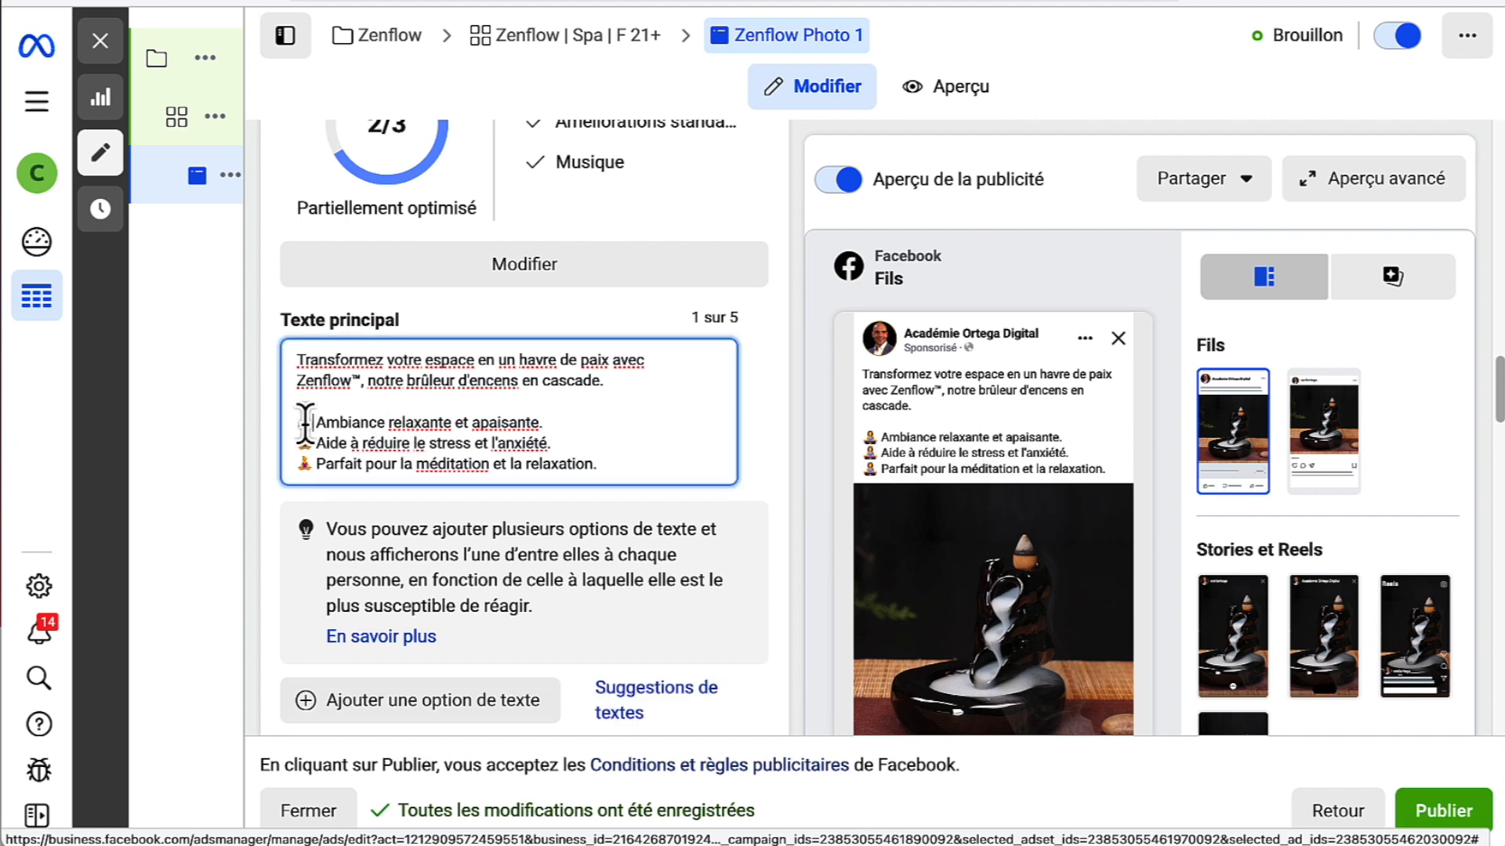
{"action": "key", "text": "ctrl+super+space"}
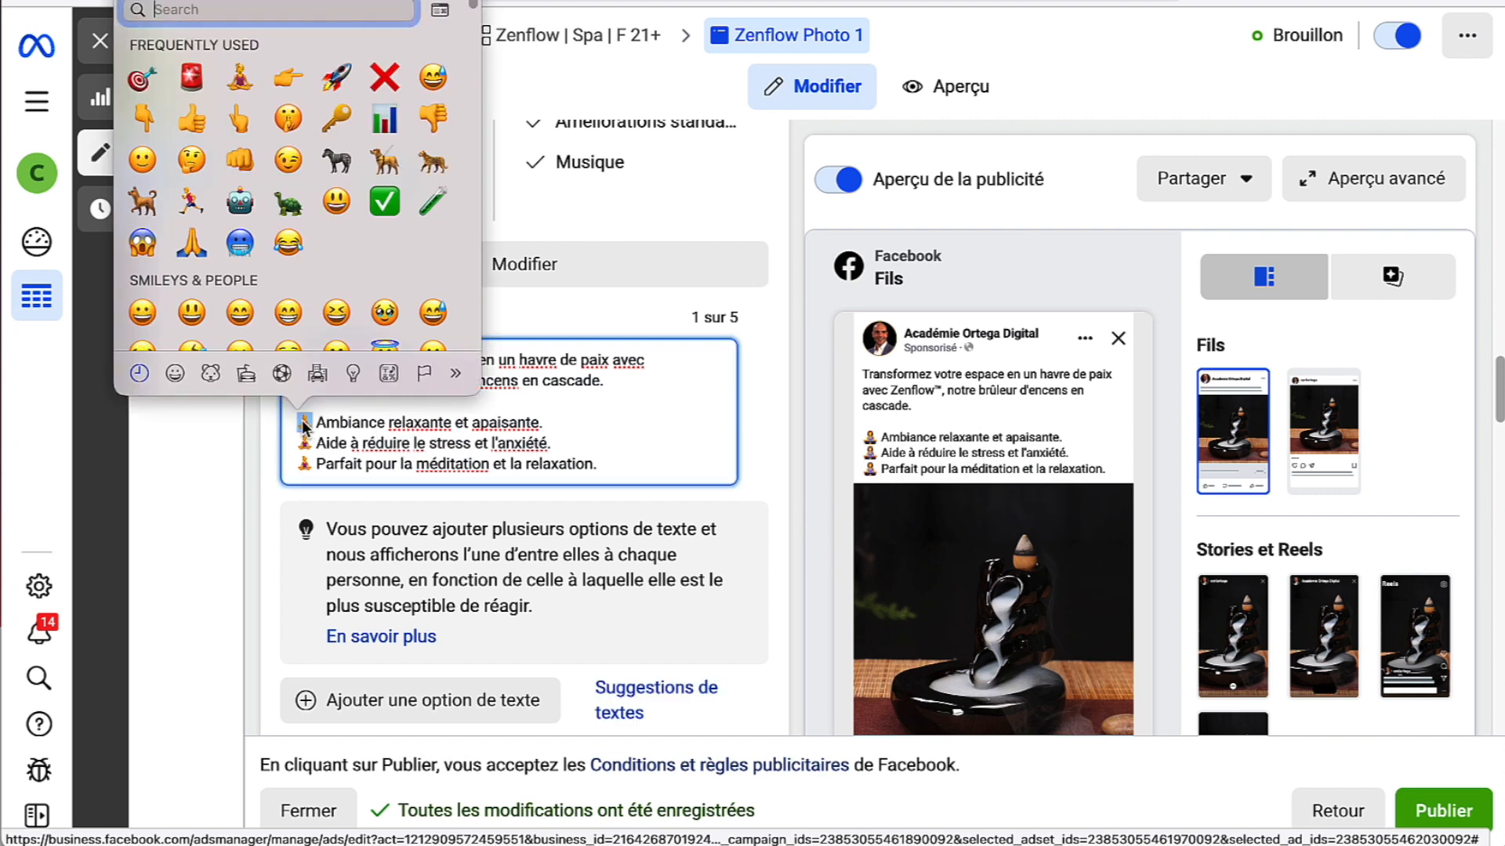
{"action": "left_click", "coordinate": [383, 204]}
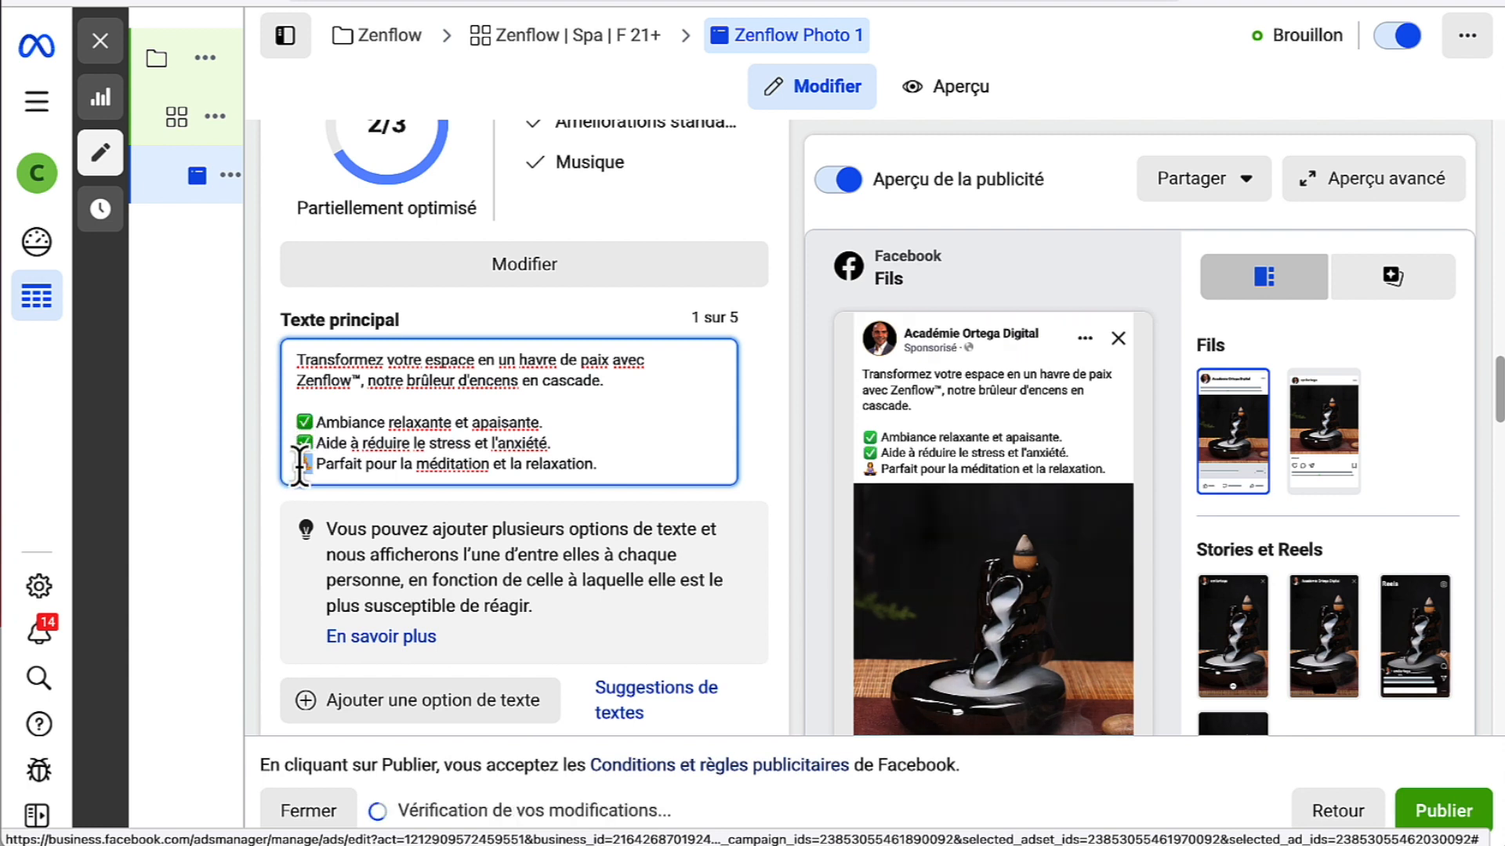
{"action": "left_click", "coordinate": [560, 442]}
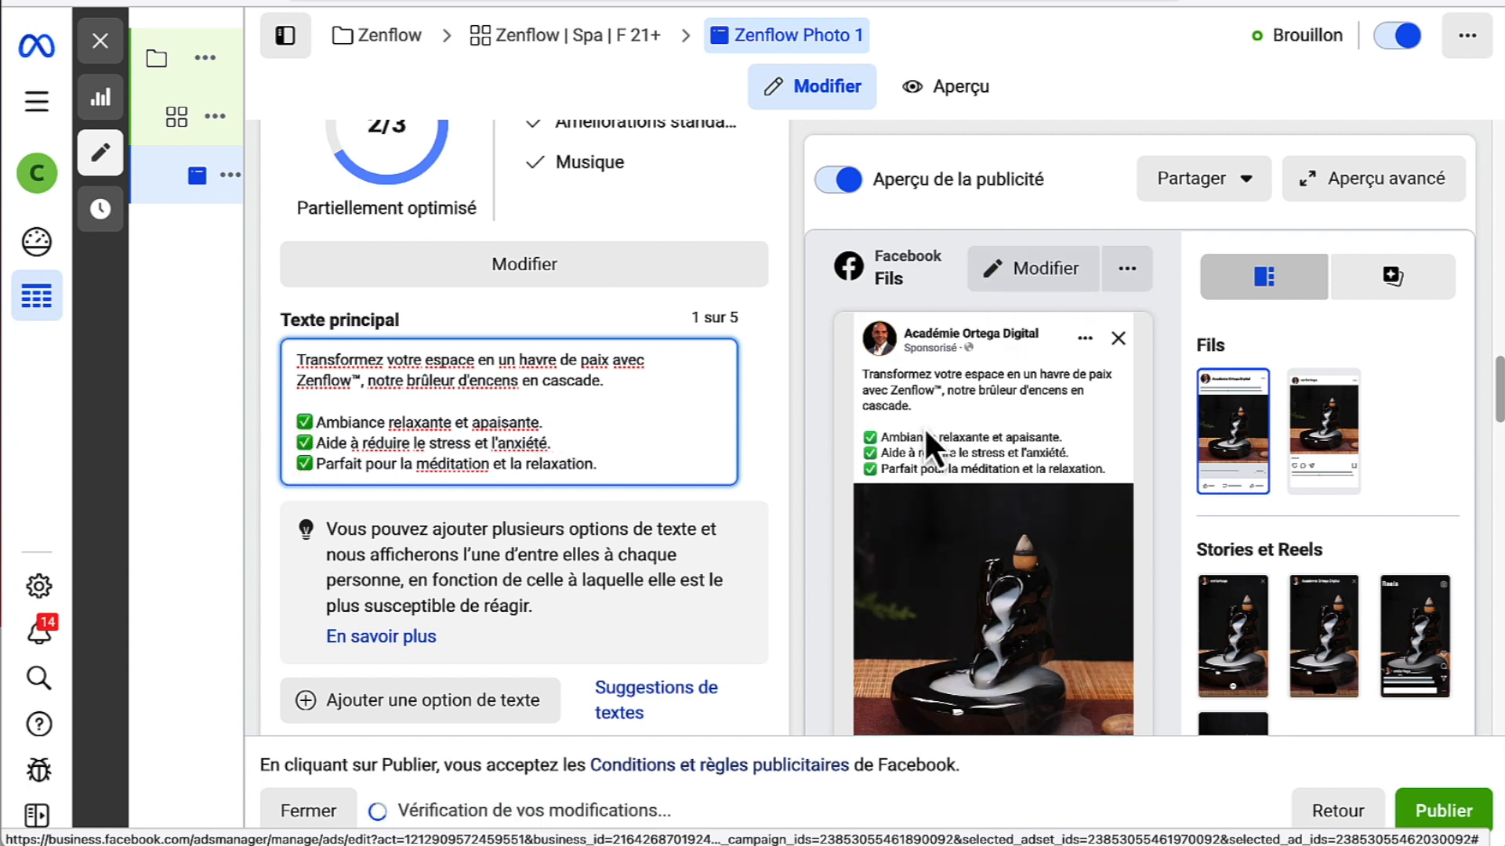
- Examine the primary text and its Facebook feed preview at a larger page zoom
{"action": "scroll", "coordinate": [495, 405], "scroll_direction": "up", "scroll_amount": 1}
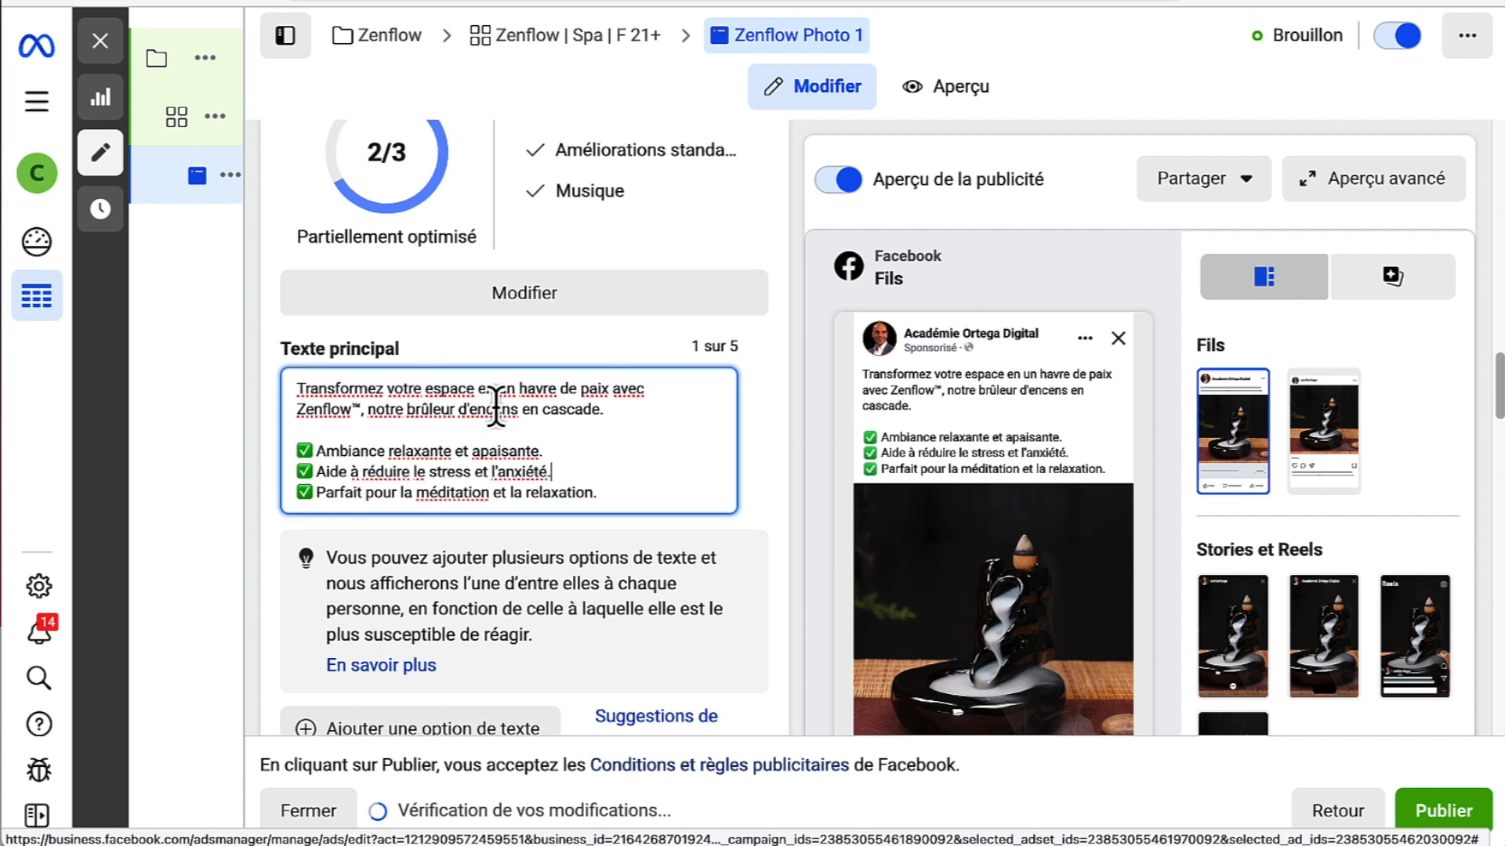
{"action": "scroll", "coordinate": [495, 406], "scroll_direction": "down", "scroll_amount": 1}
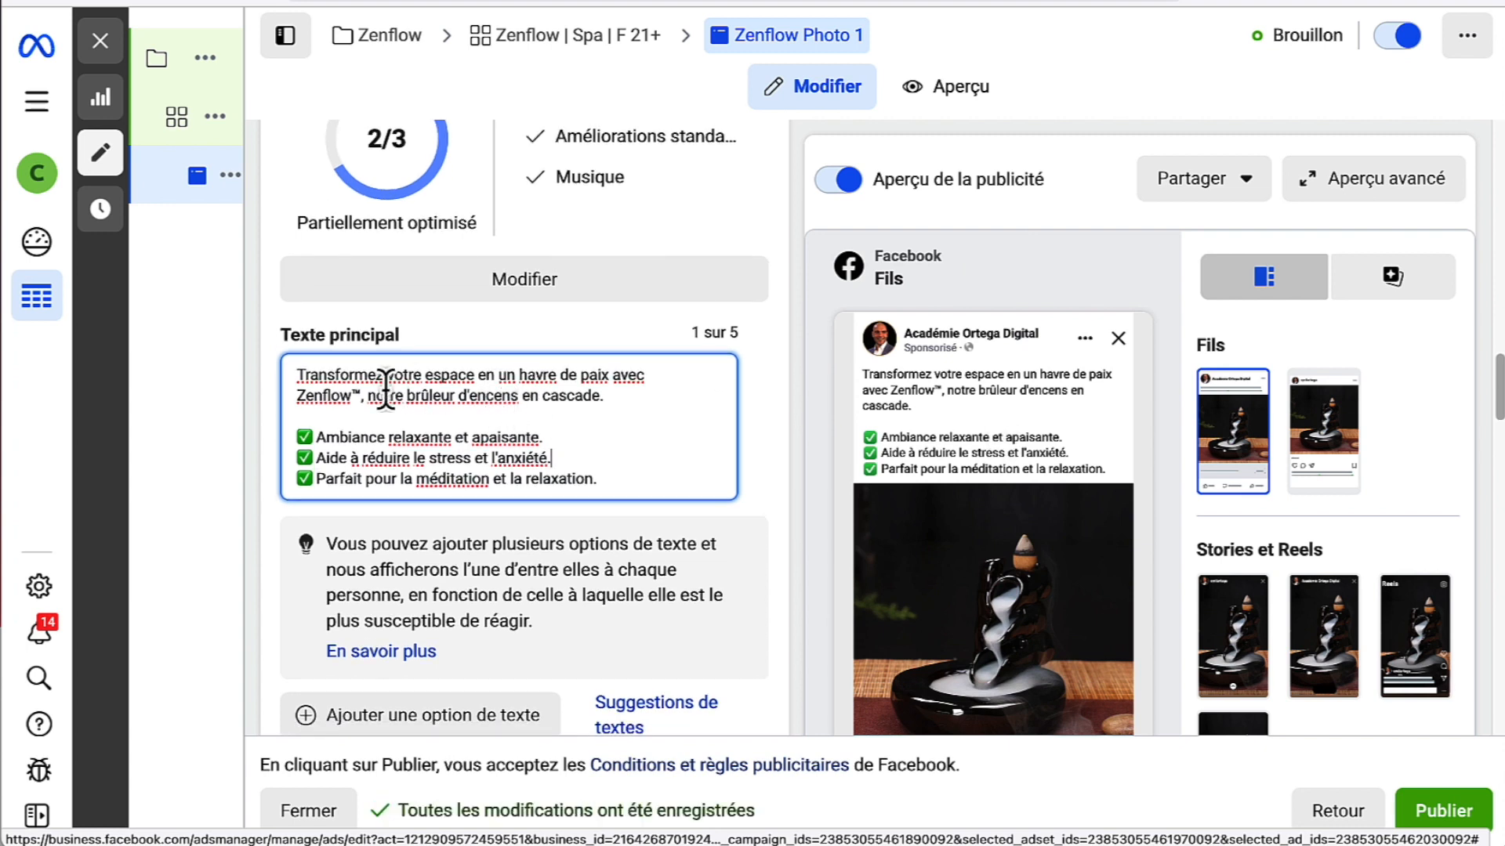
{"action": "scroll", "coordinate": [928, 388], "scroll_direction": "down", "scroll_amount": 1}
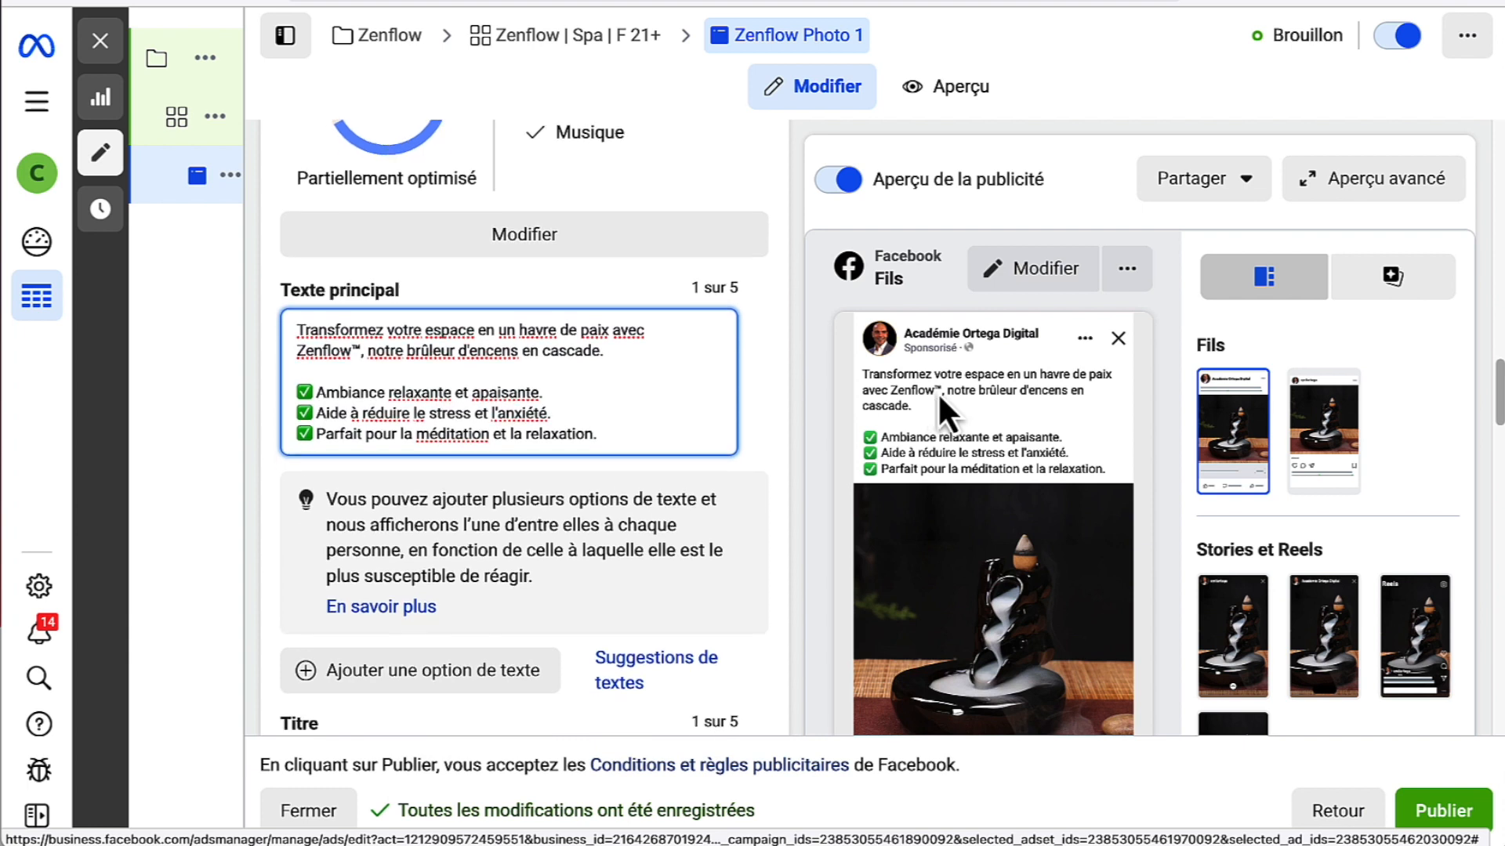
{"action": "key", "text": "super+plus"}
{"action": "key", "text": "super+plus"}
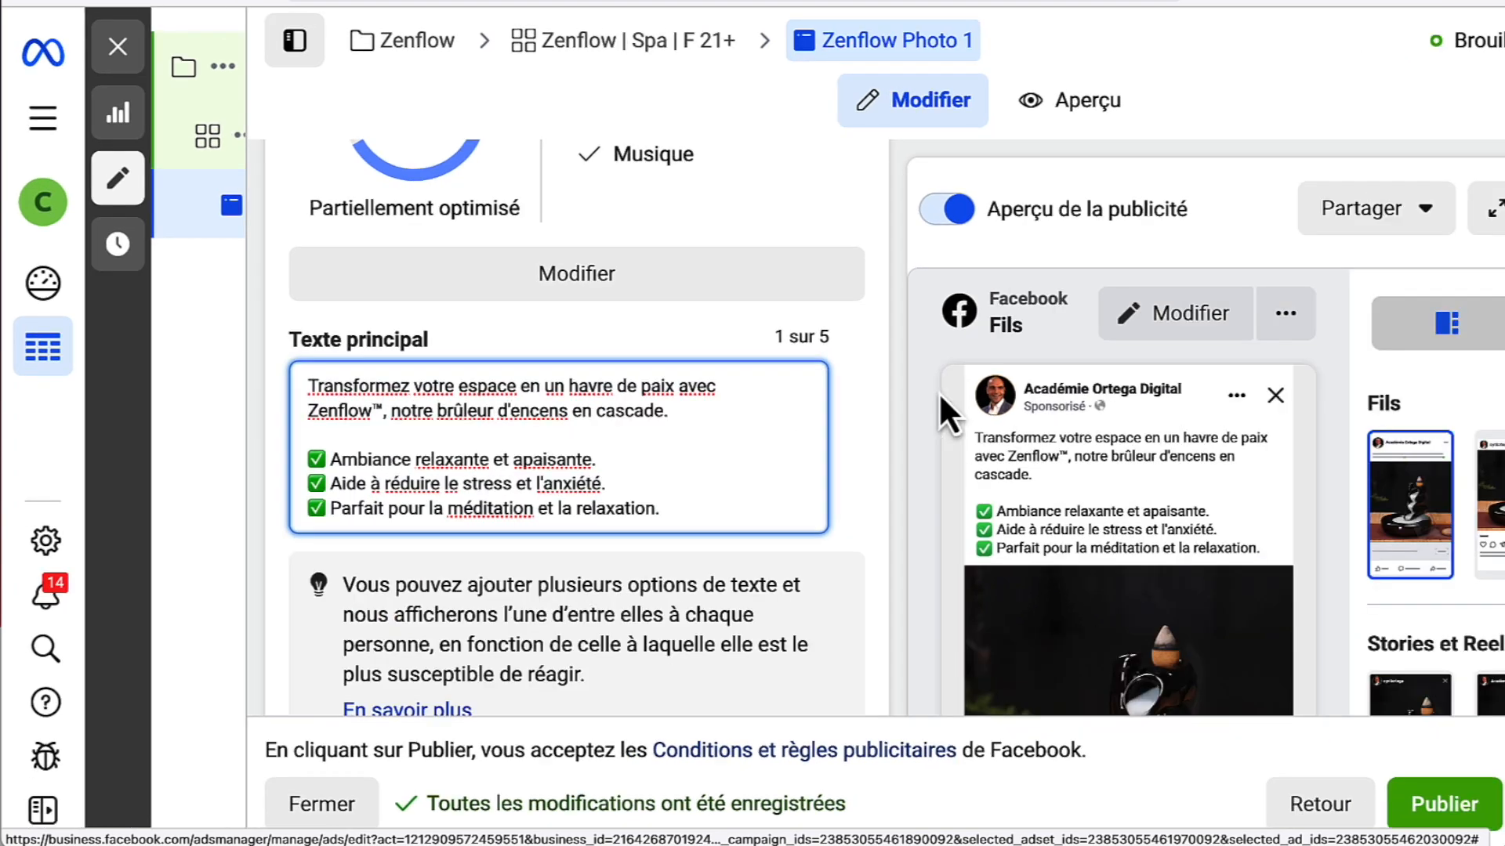
{"action": "scroll", "coordinate": [1078, 368], "scroll_direction": "down", "scroll_amount": 1}
{"action": "scroll", "coordinate": [1079, 368], "scroll_direction": "down", "scroll_amount": 2}
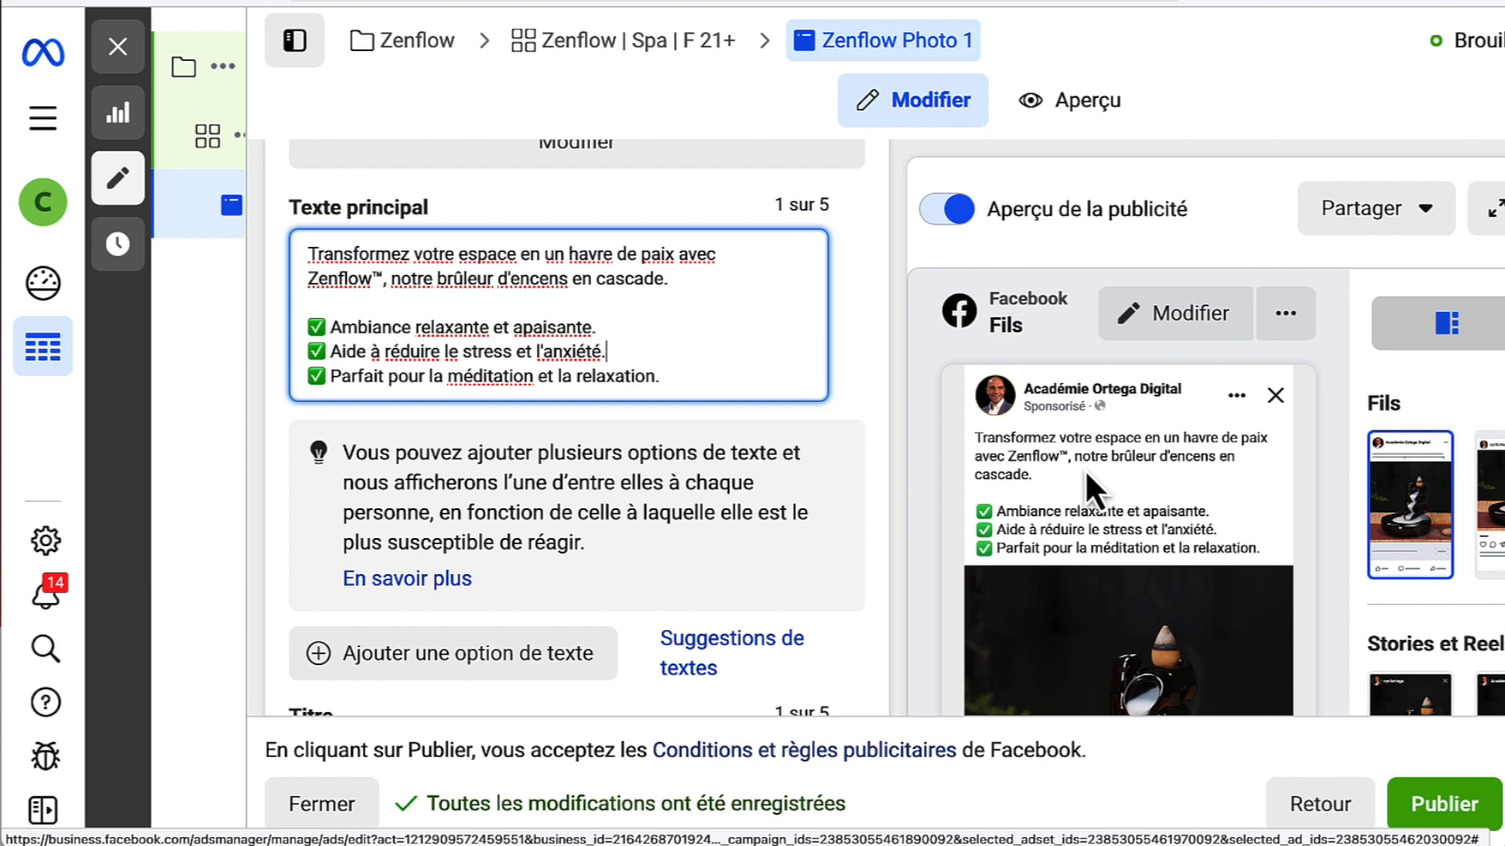
{"action": "scroll", "coordinate": [858, 466], "scroll_direction": "up", "scroll_amount": 2}
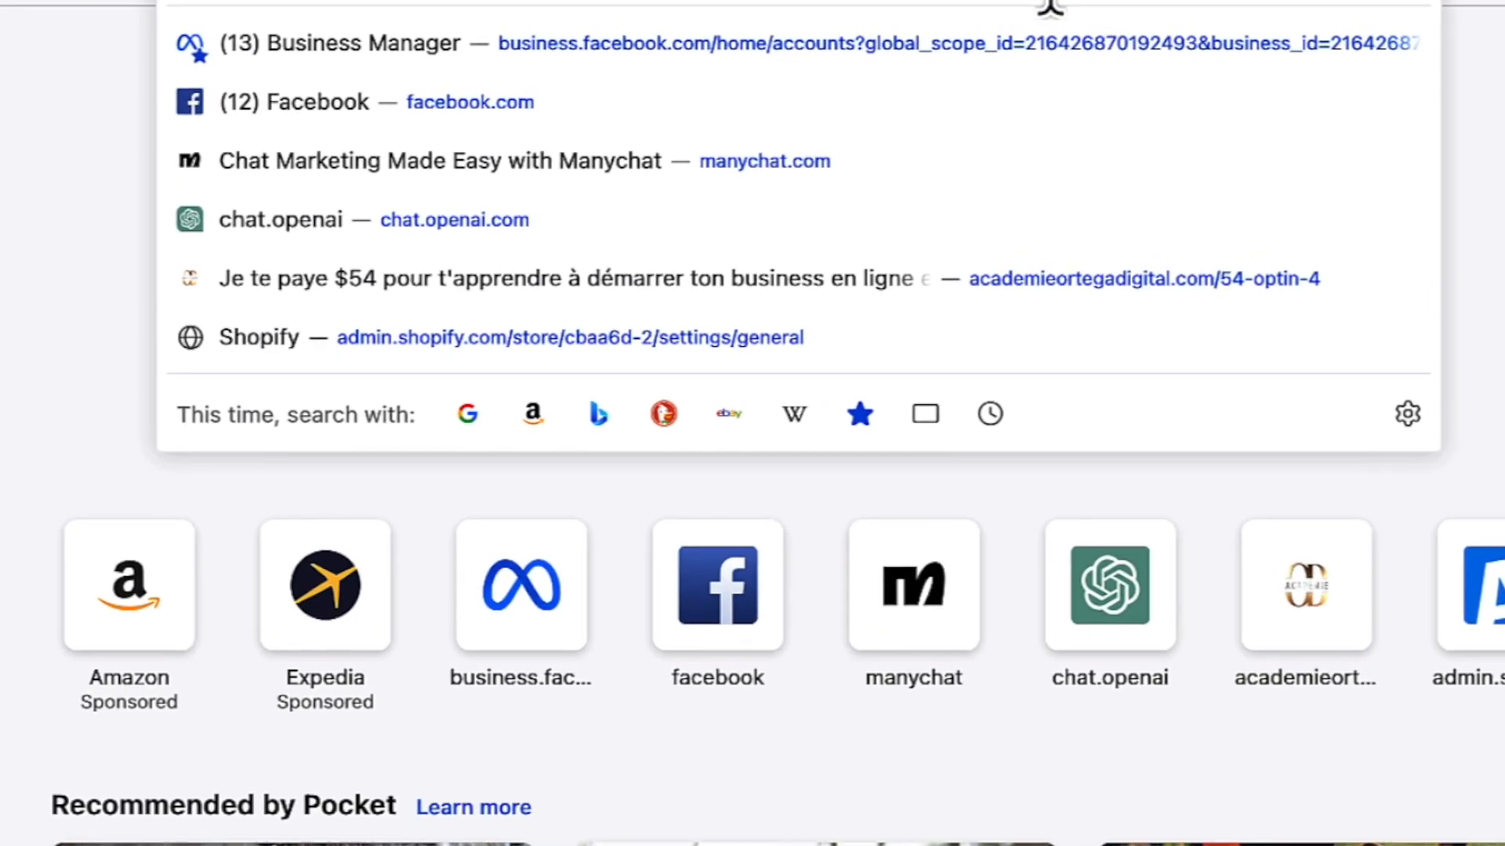
- Find the YayText site from a new browser page and open its Bold / Italic text tool
{"action": "type", "text": "yayt"}
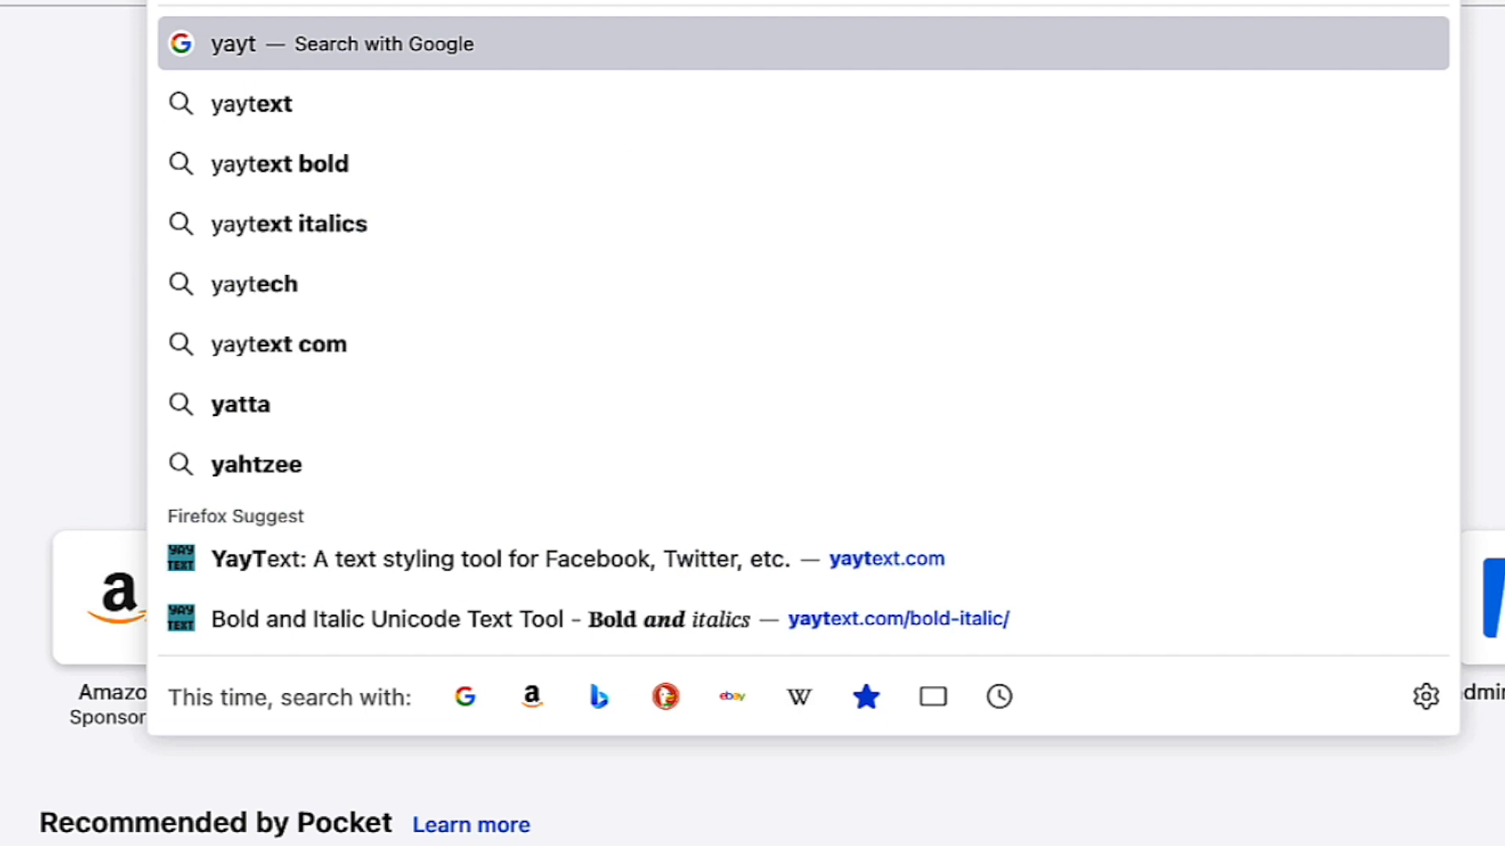
{"action": "left_click", "coordinate": [576, 558]}
{"action": "type", "text": "Hello text string my"}
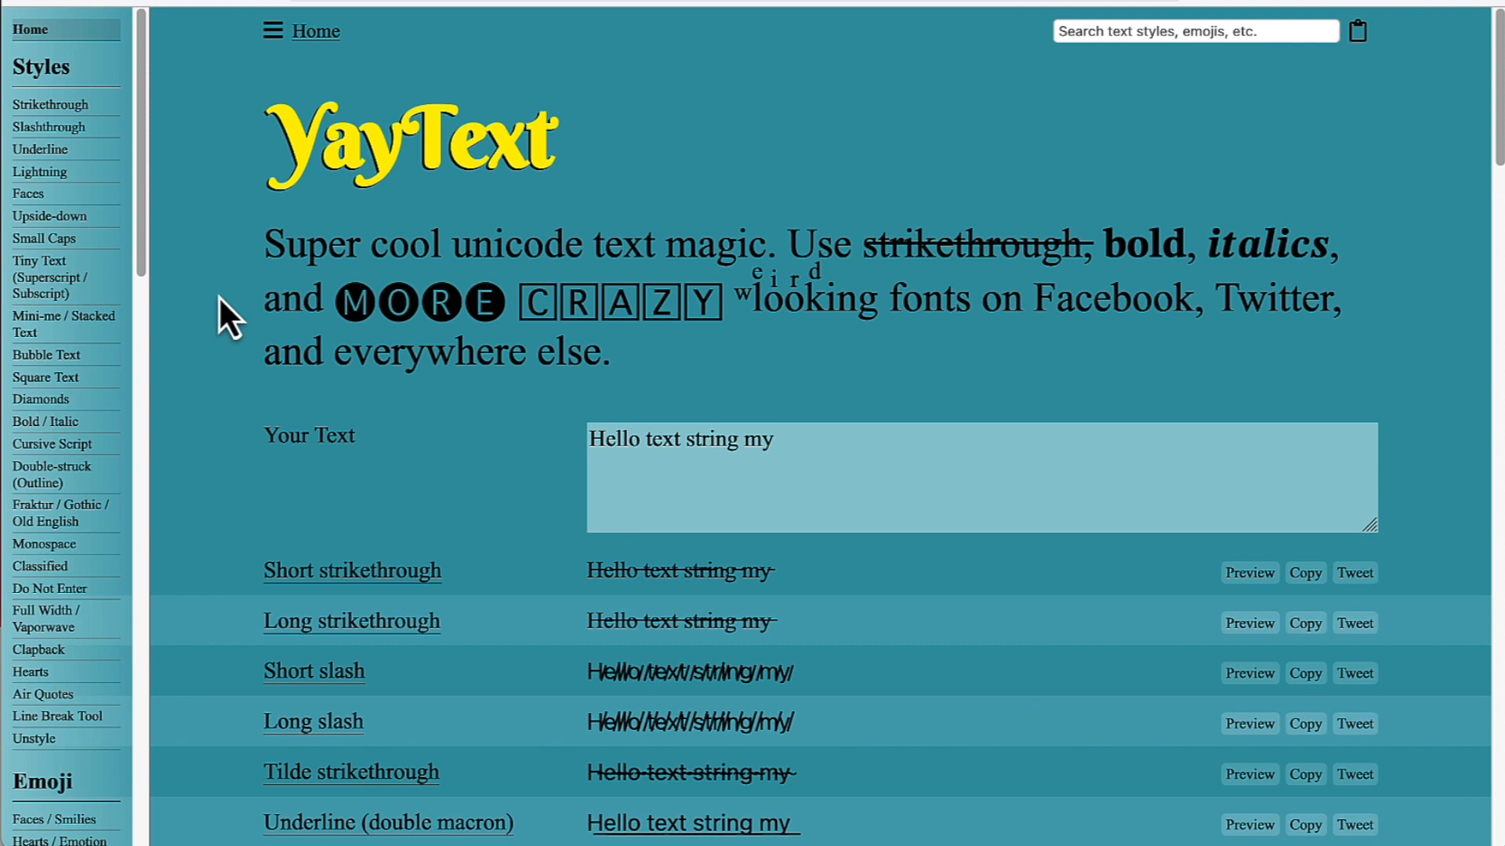
{"action": "type", "text": " old friend."}
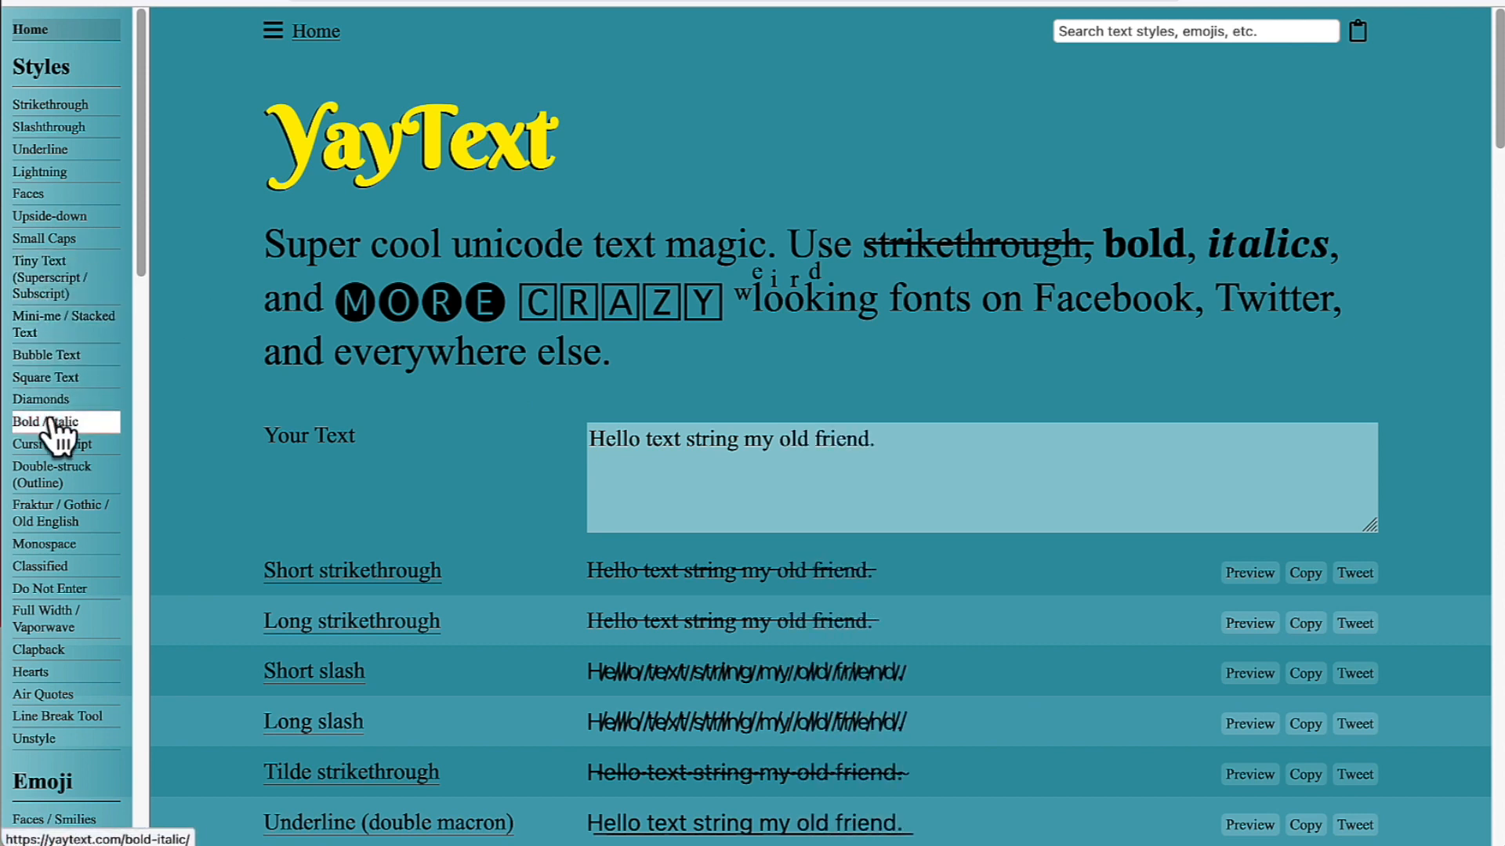
{"action": "left_click", "coordinate": [50, 424]}
{"action": "scroll", "coordinate": [713, 361], "scroll_direction": "down", "scroll_amount": 1}
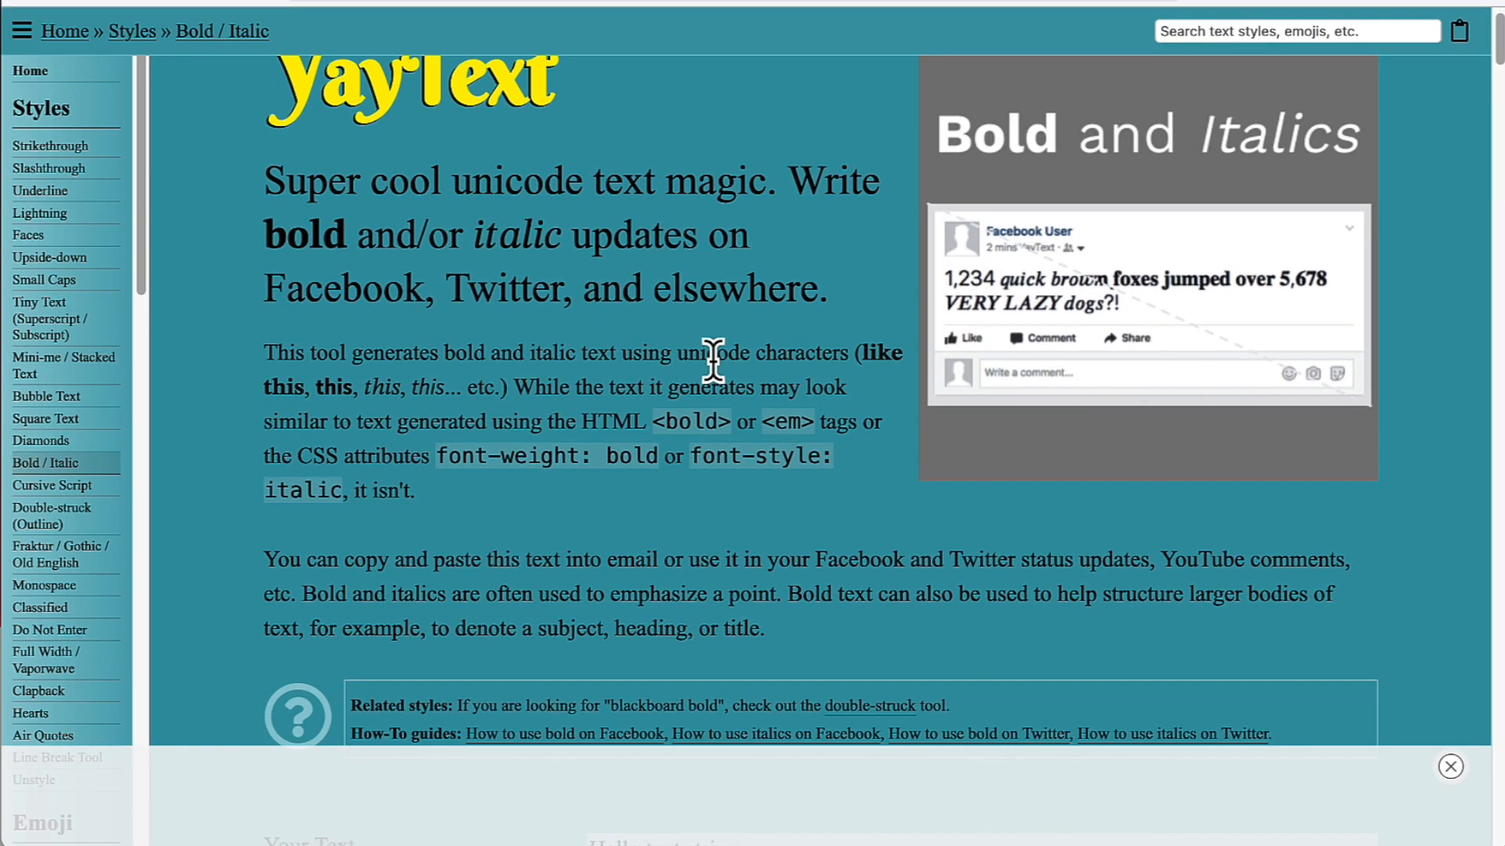
{"action": "scroll", "coordinate": [713, 361], "scroll_direction": "down", "scroll_amount": 8}
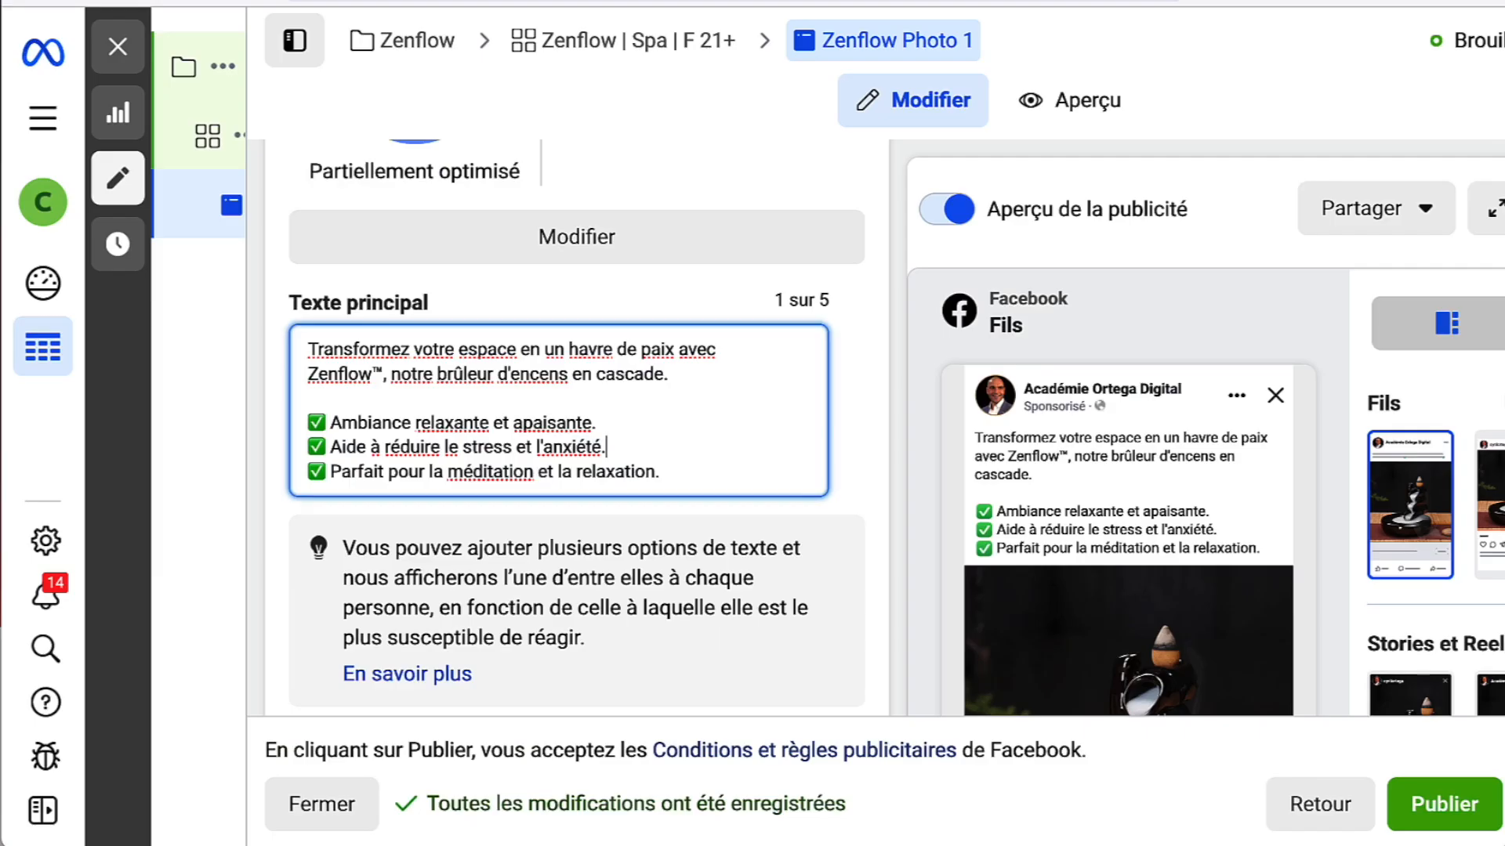
- Copy the tagline "Transformez votre espace en un havre de paix avec Zenflow™, notre brûleur d'encens en cascade." from the primary text into YayText's Your Text box
{"action": "left_click_drag", "start_coordinate": [670, 374], "coordinate": [333, 347]}
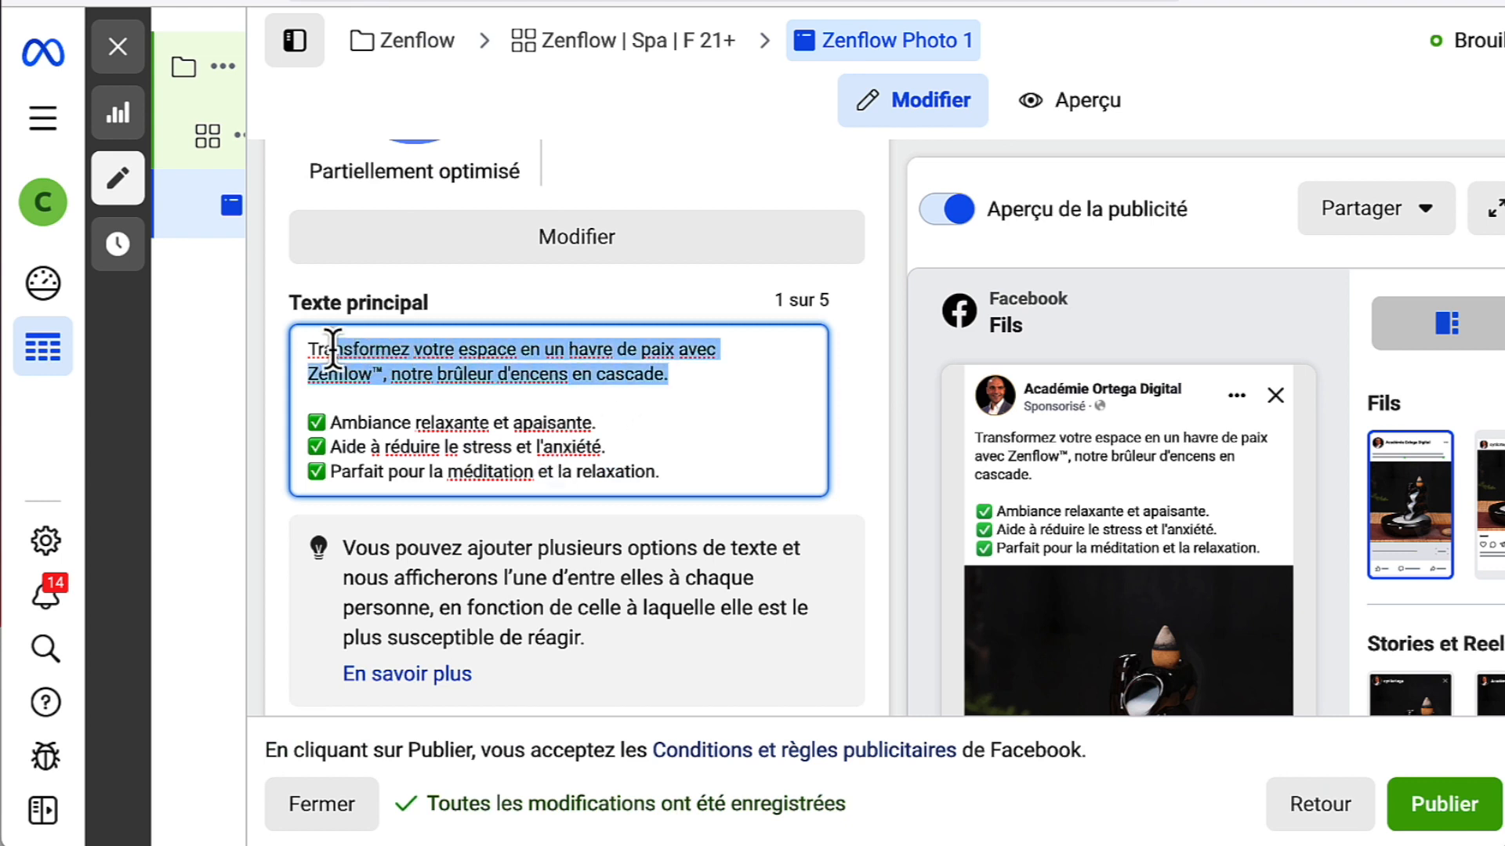
{"action": "right_click", "coordinate": [357, 351]}
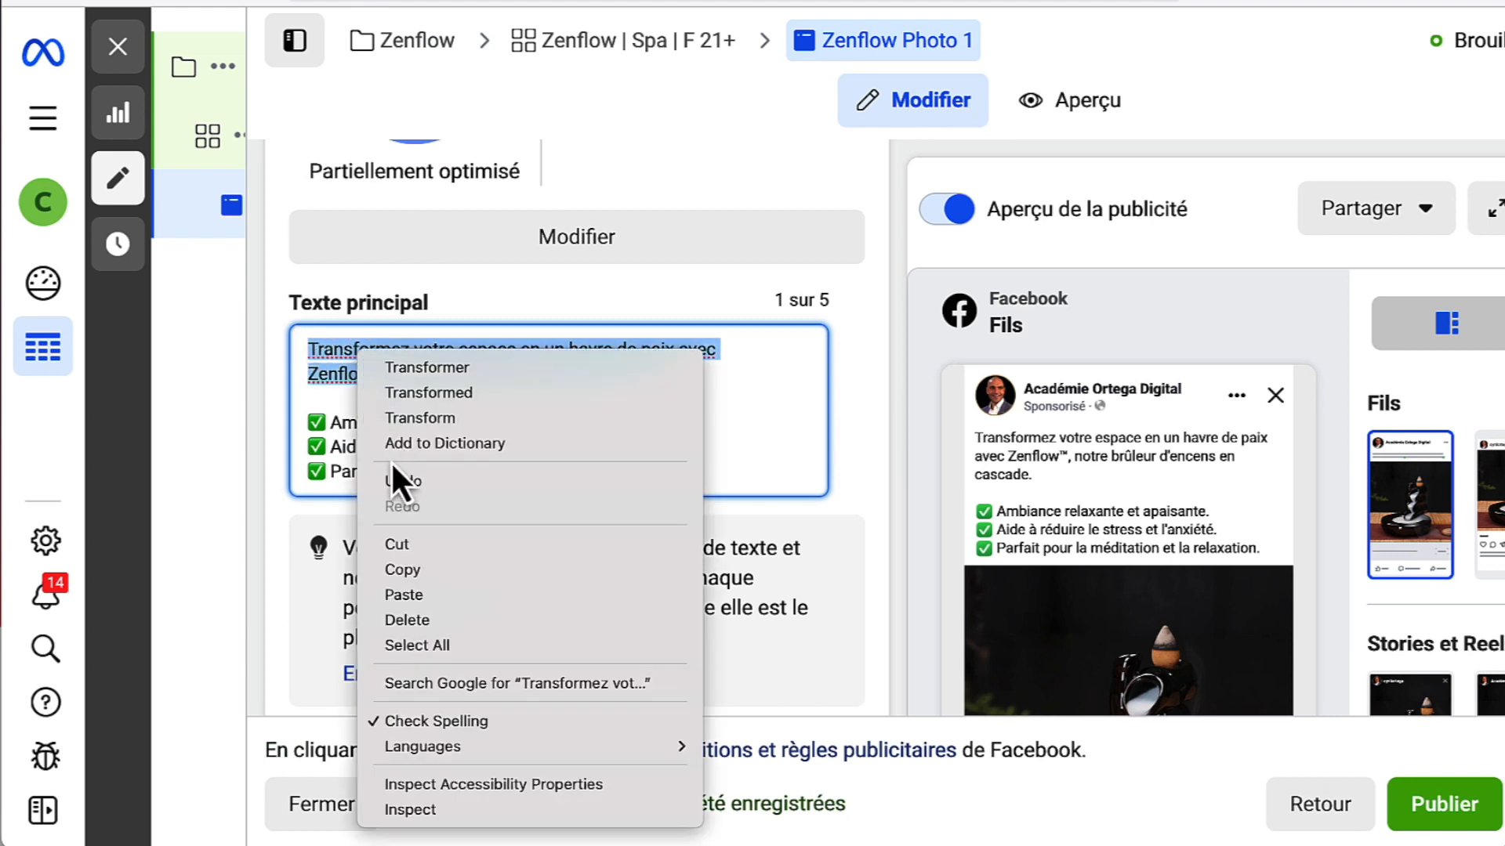
{"action": "left_click", "coordinate": [400, 569]}
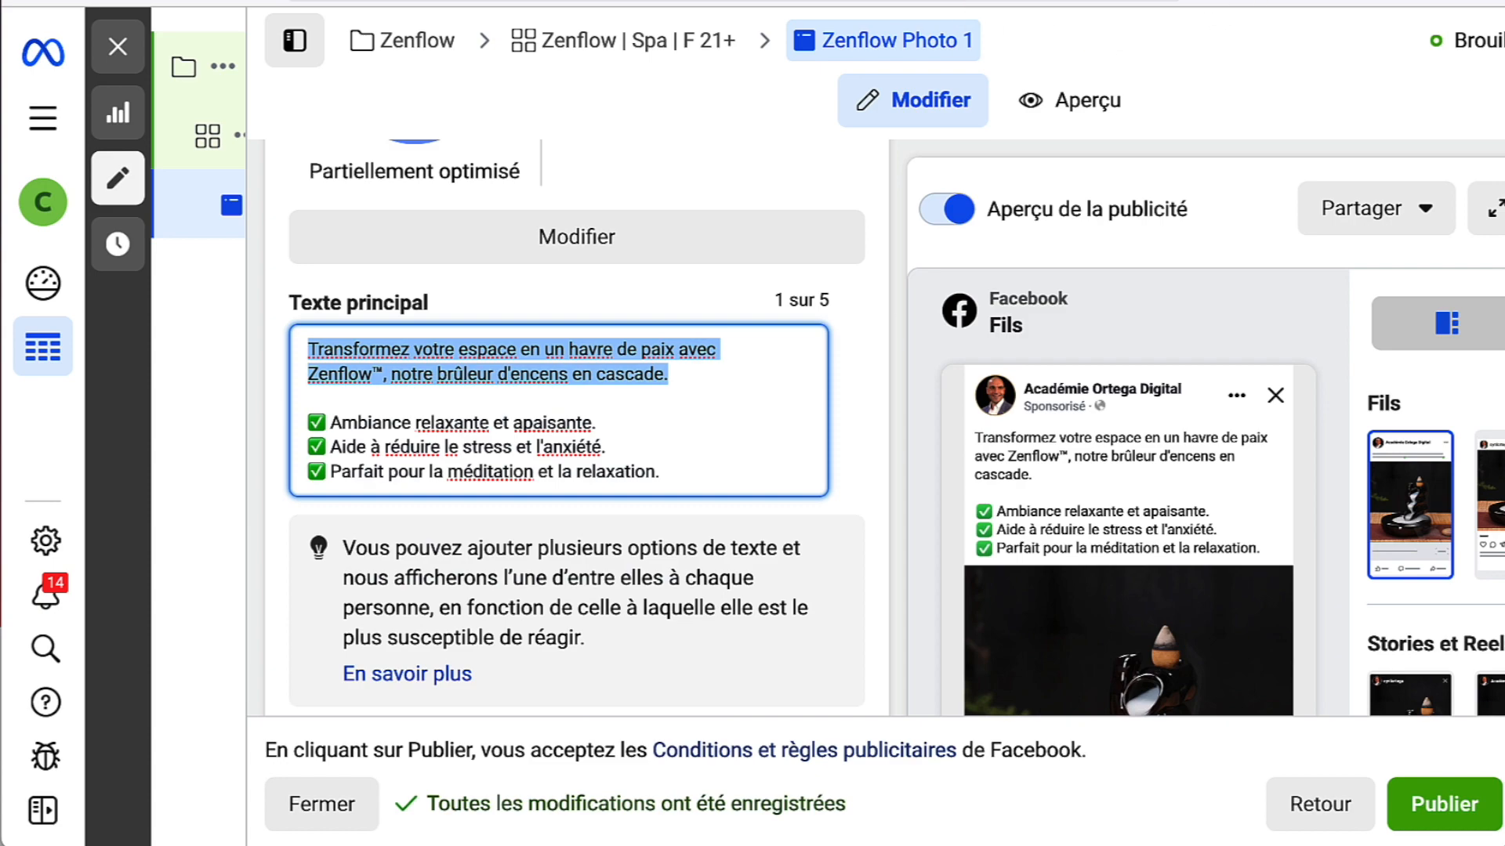
{"action": "left_click", "coordinate": [1121, 2]}
{"action": "left_click", "coordinate": [888, 401]}
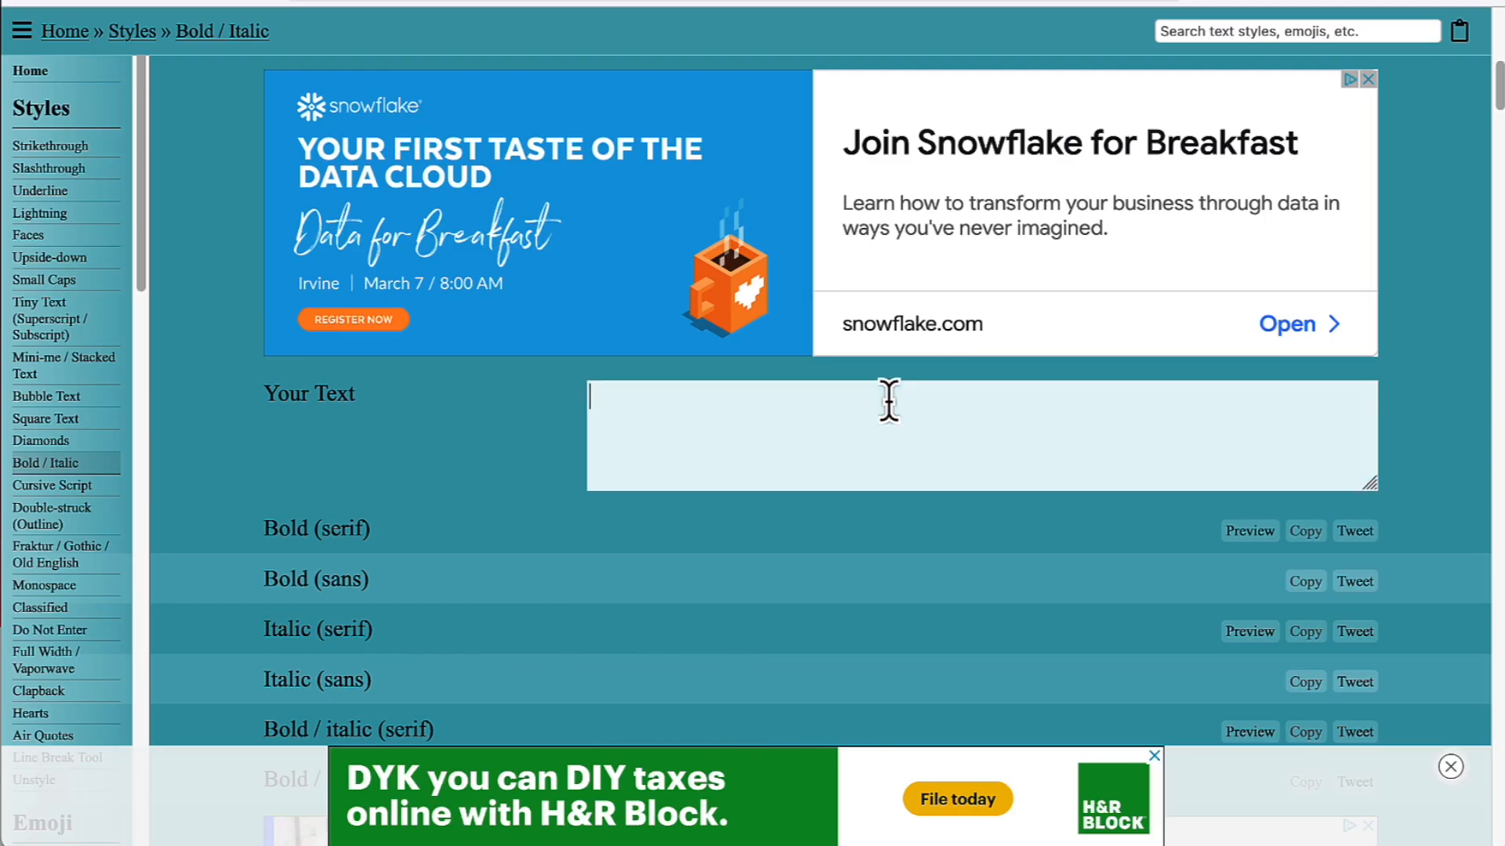
{"action": "key", "text": "ctrl+v"}
- Copy the Bold (sans) version of the tagline from YayText and replace the plain tagline in the ad's primary text with it
{"action": "scroll", "coordinate": [585, 557], "scroll_direction": "down", "scroll_amount": 1}
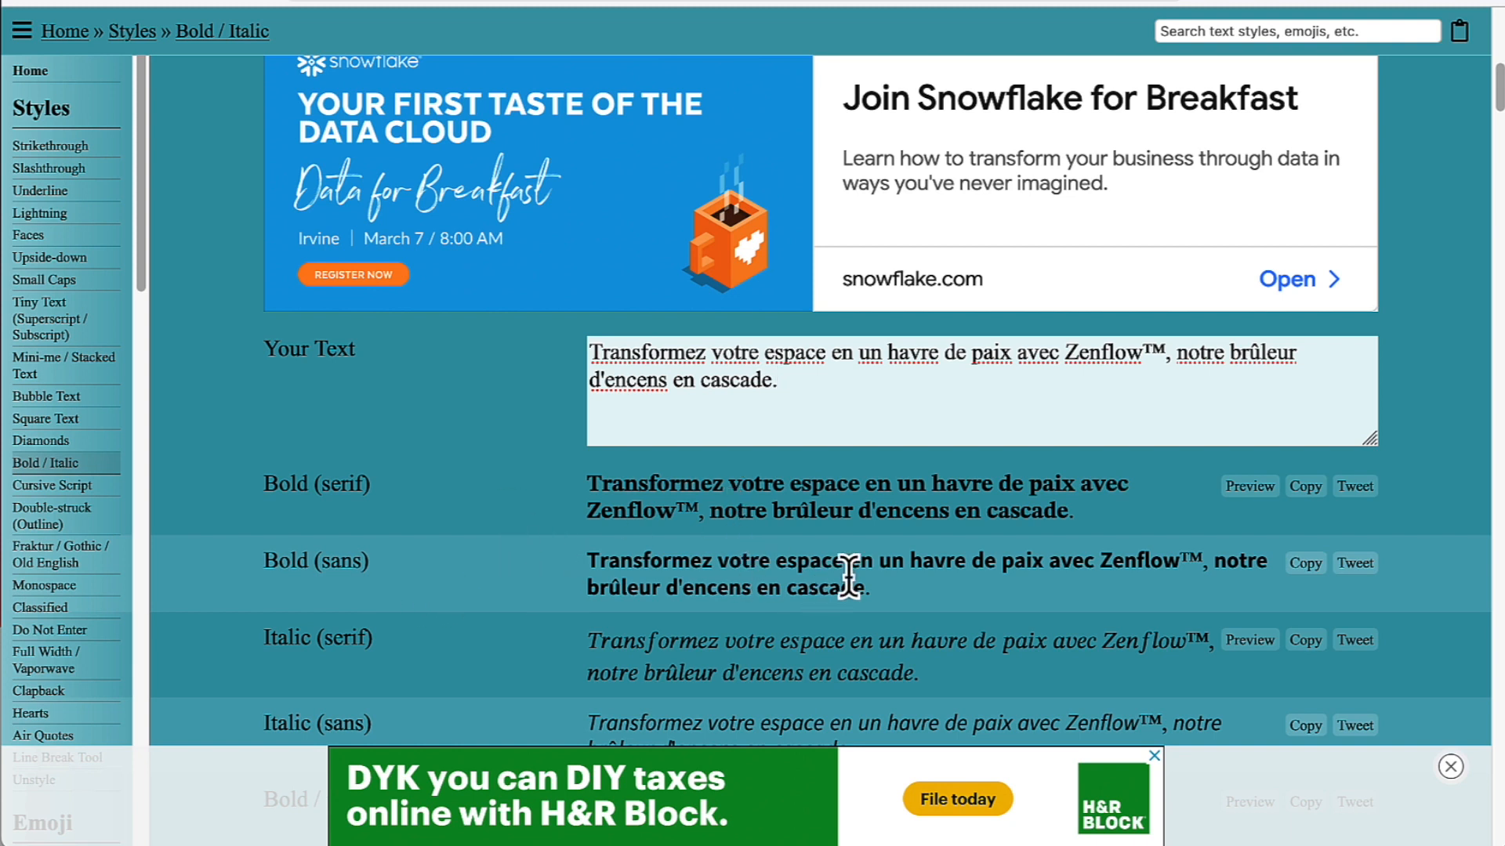
{"action": "scroll", "coordinate": [1075, 547], "scroll_direction": "down", "scroll_amount": 4}
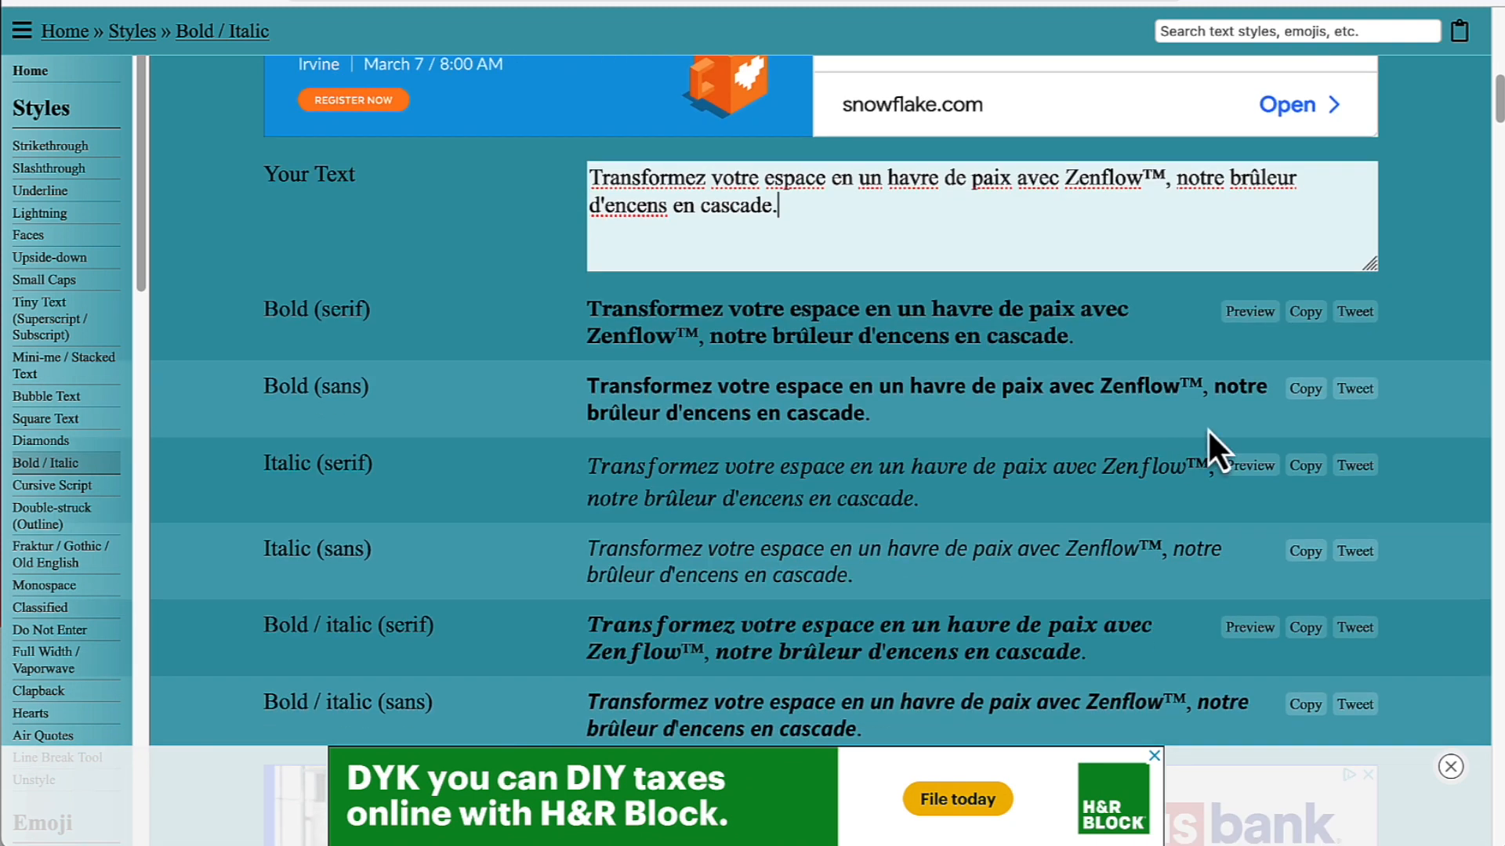
{"action": "left_click", "coordinate": [1305, 390]}
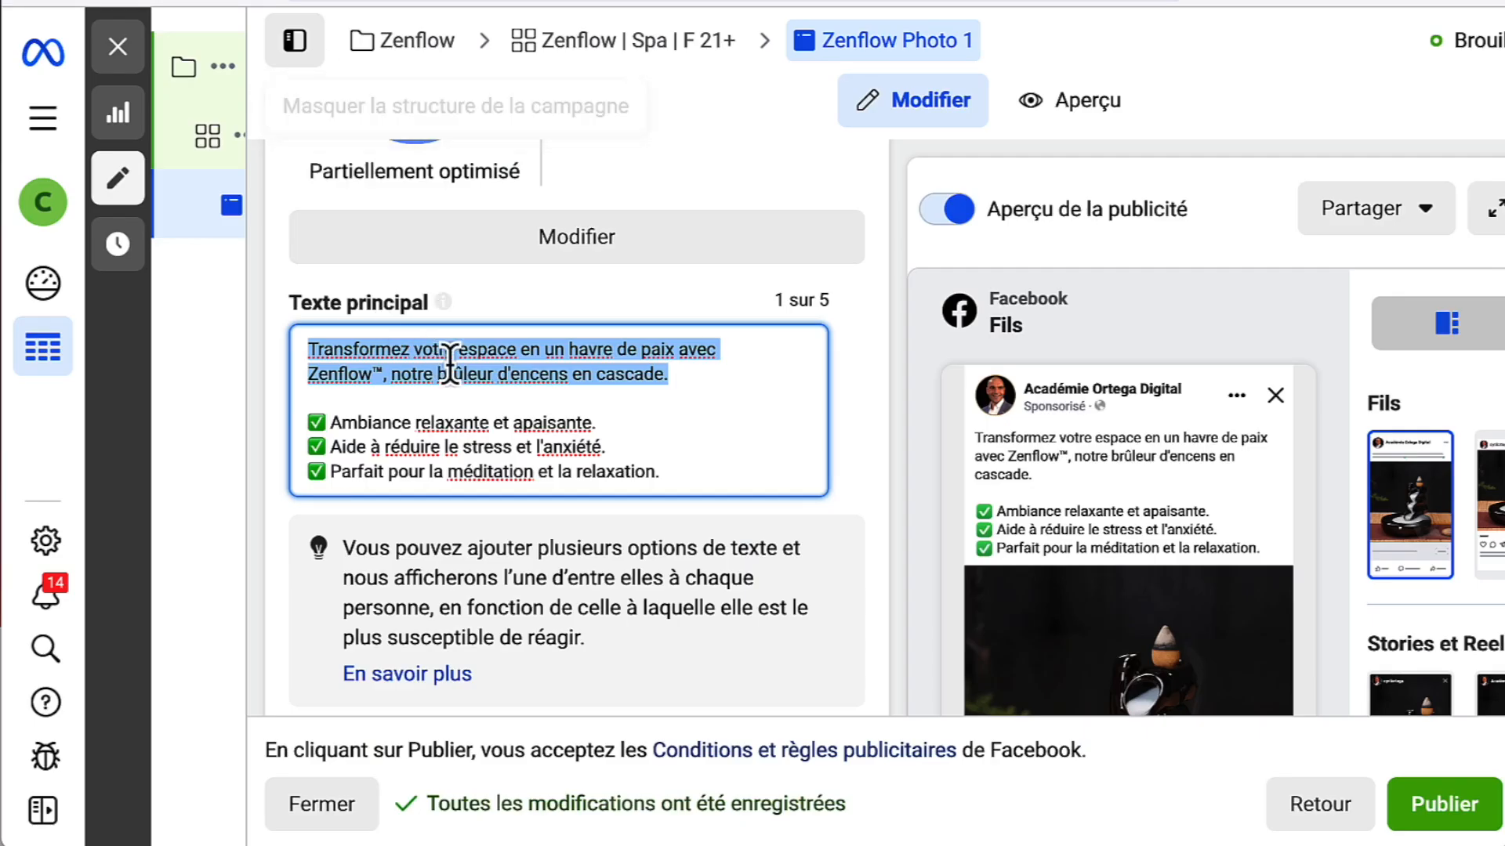
{"action": "key", "text": "ctrl+v"}
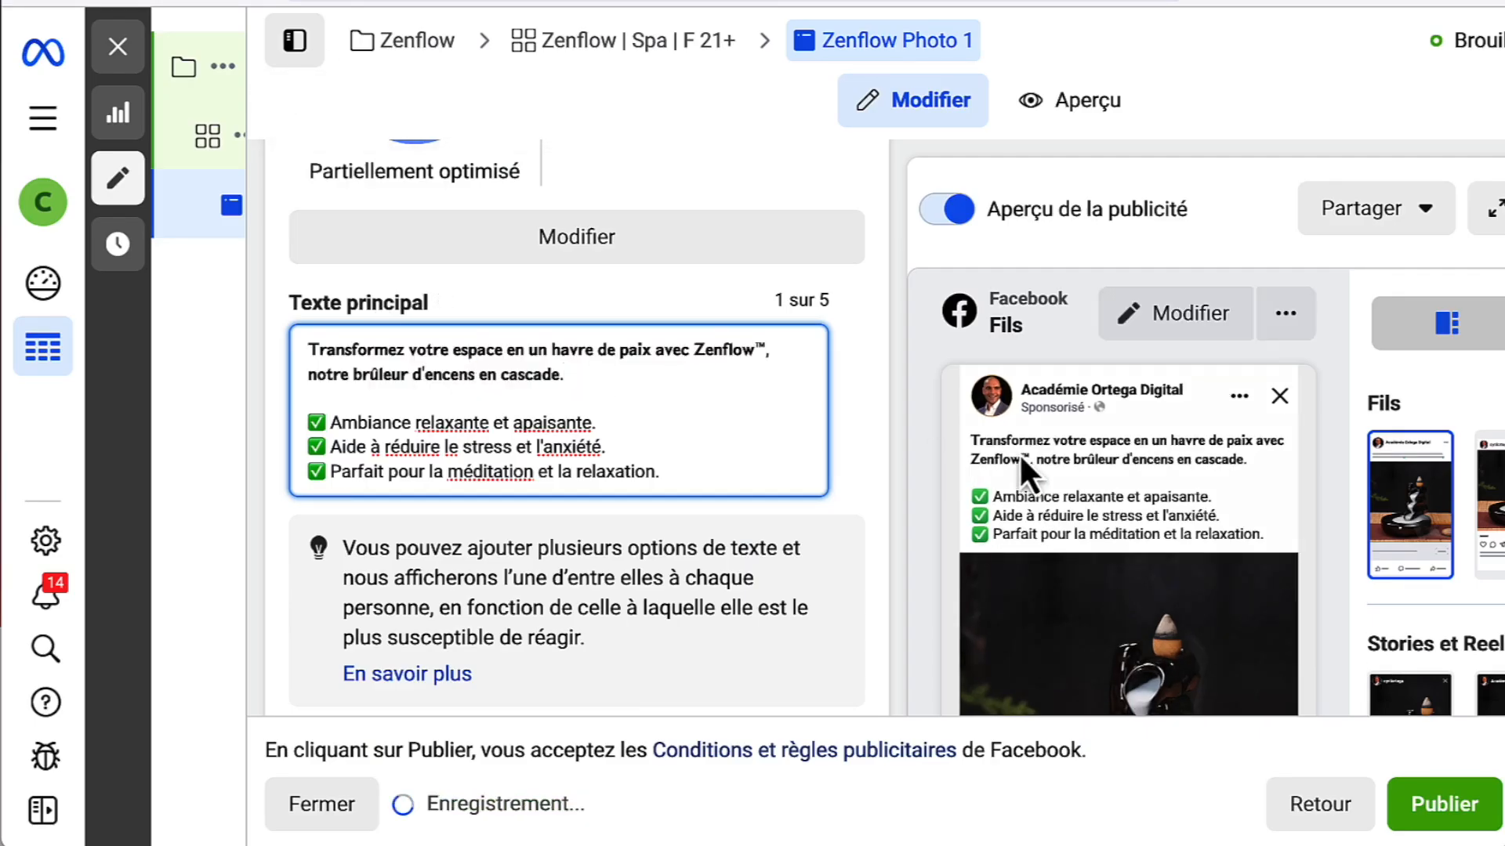
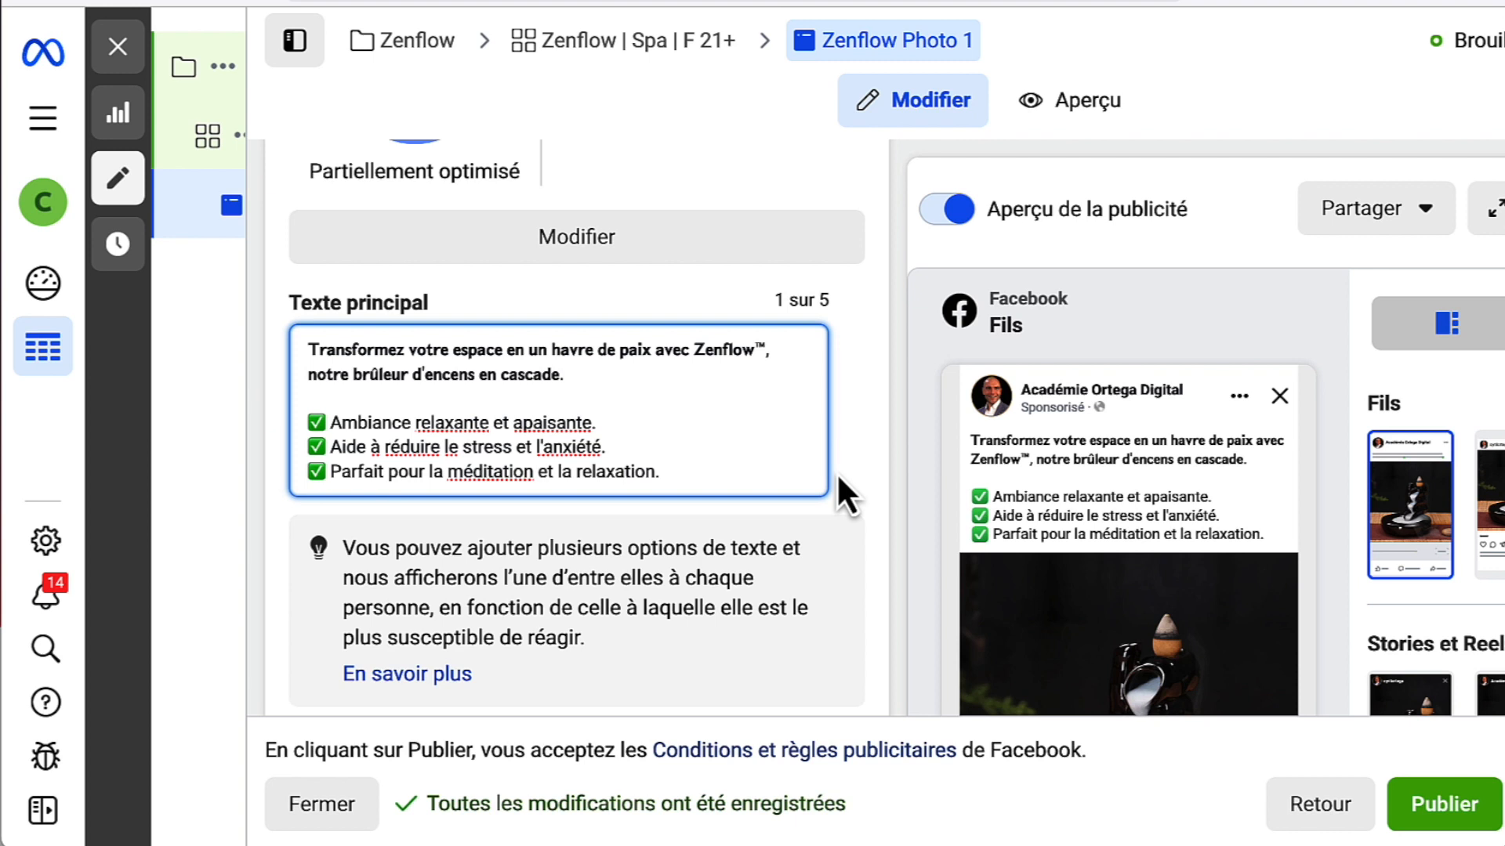
- Review the remaining ad fields and compare the ad's previews across the Facebook and Instagram feed, Stories and Reels placements
{"action": "scroll", "coordinate": [862, 476], "scroll_direction": "down", "scroll_amount": 3}
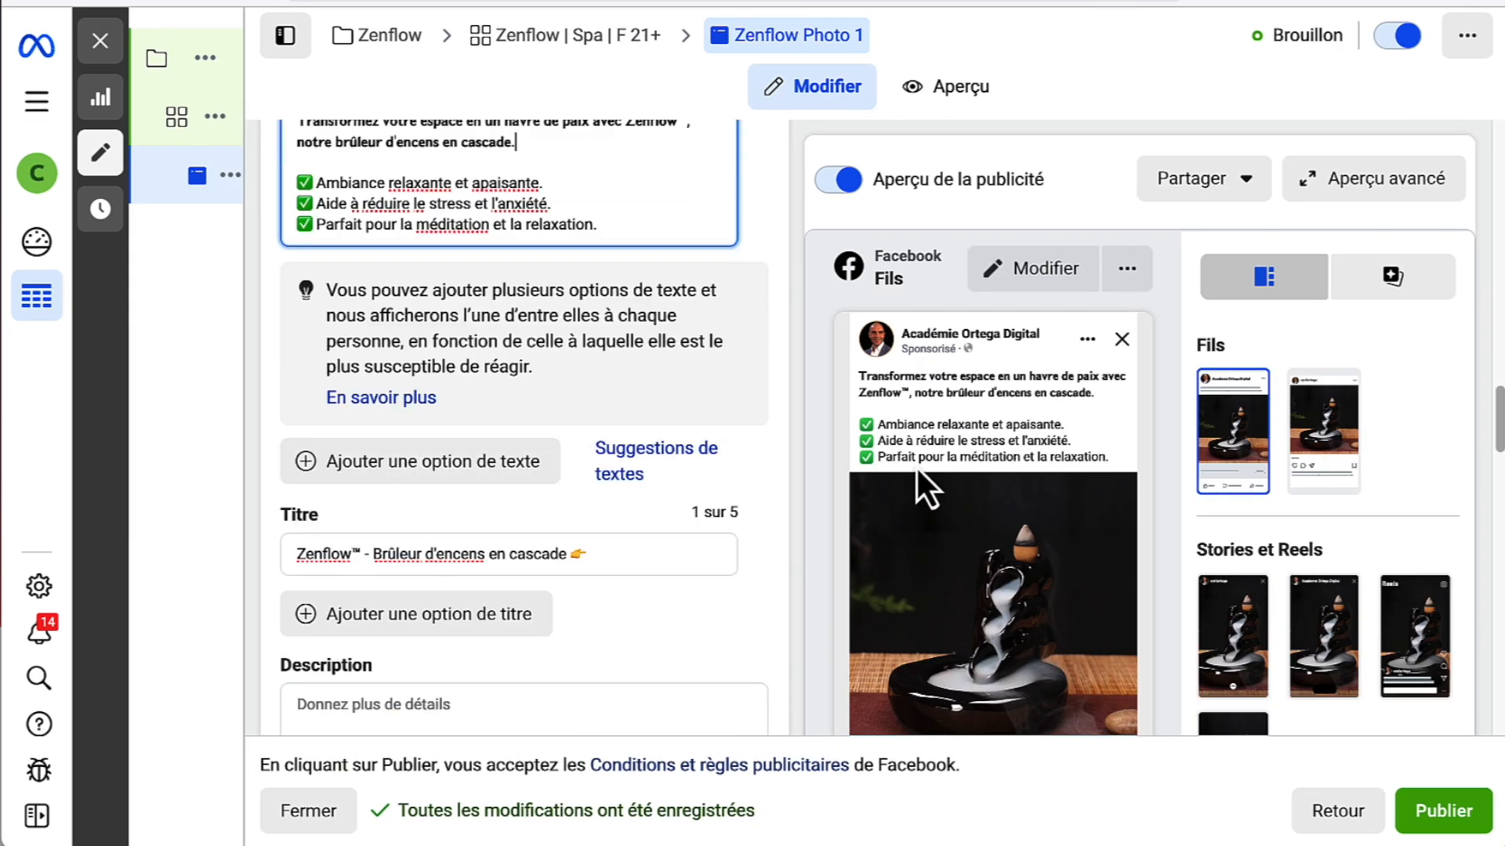
{"action": "scroll", "coordinate": [539, 552], "scroll_direction": "down", "scroll_amount": 3}
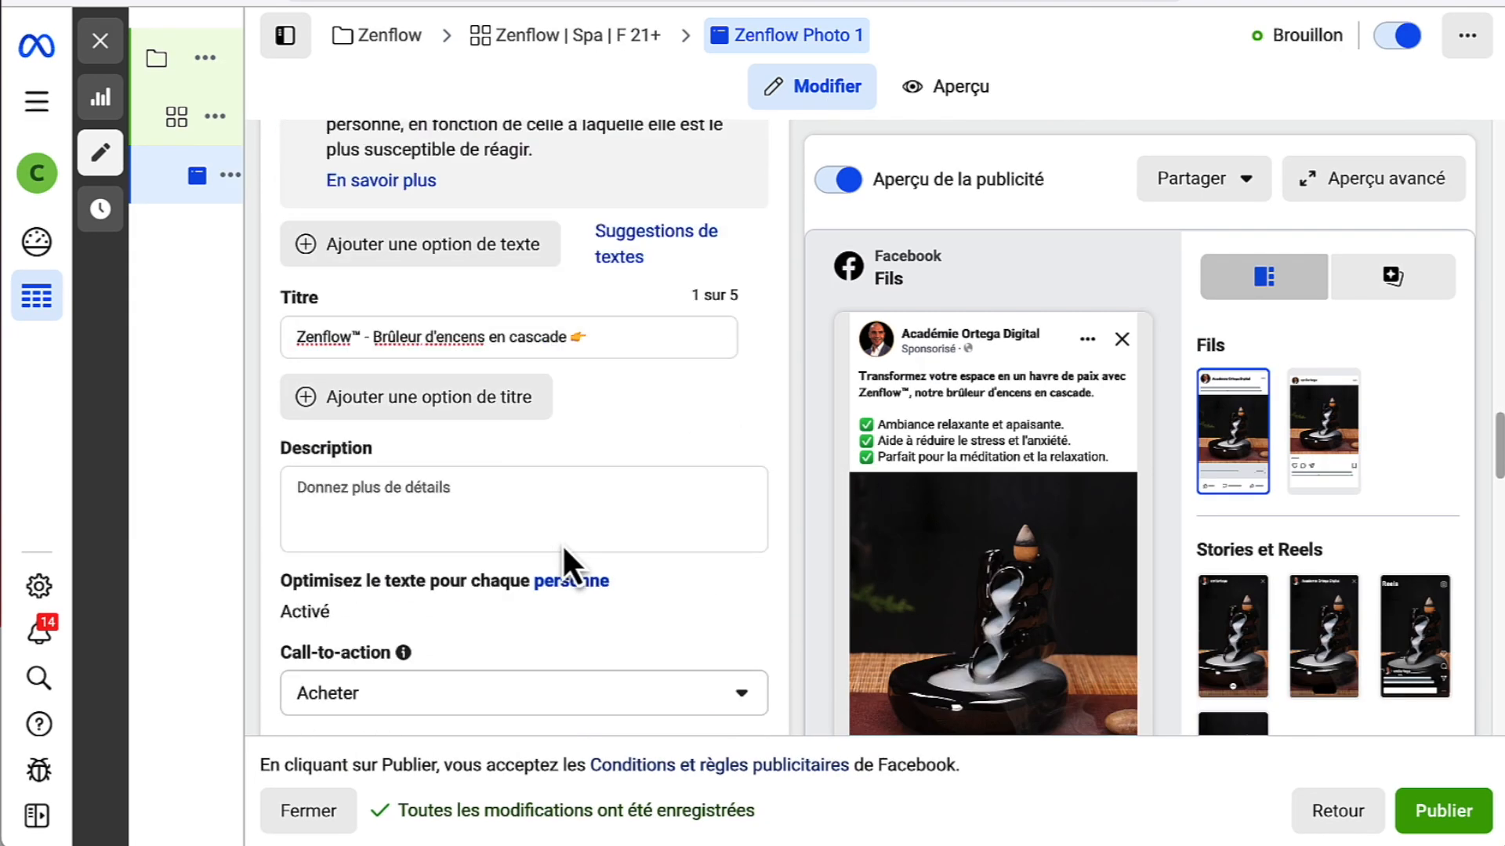
{"action": "scroll", "coordinate": [1019, 549], "scroll_direction": "down", "scroll_amount": 5}
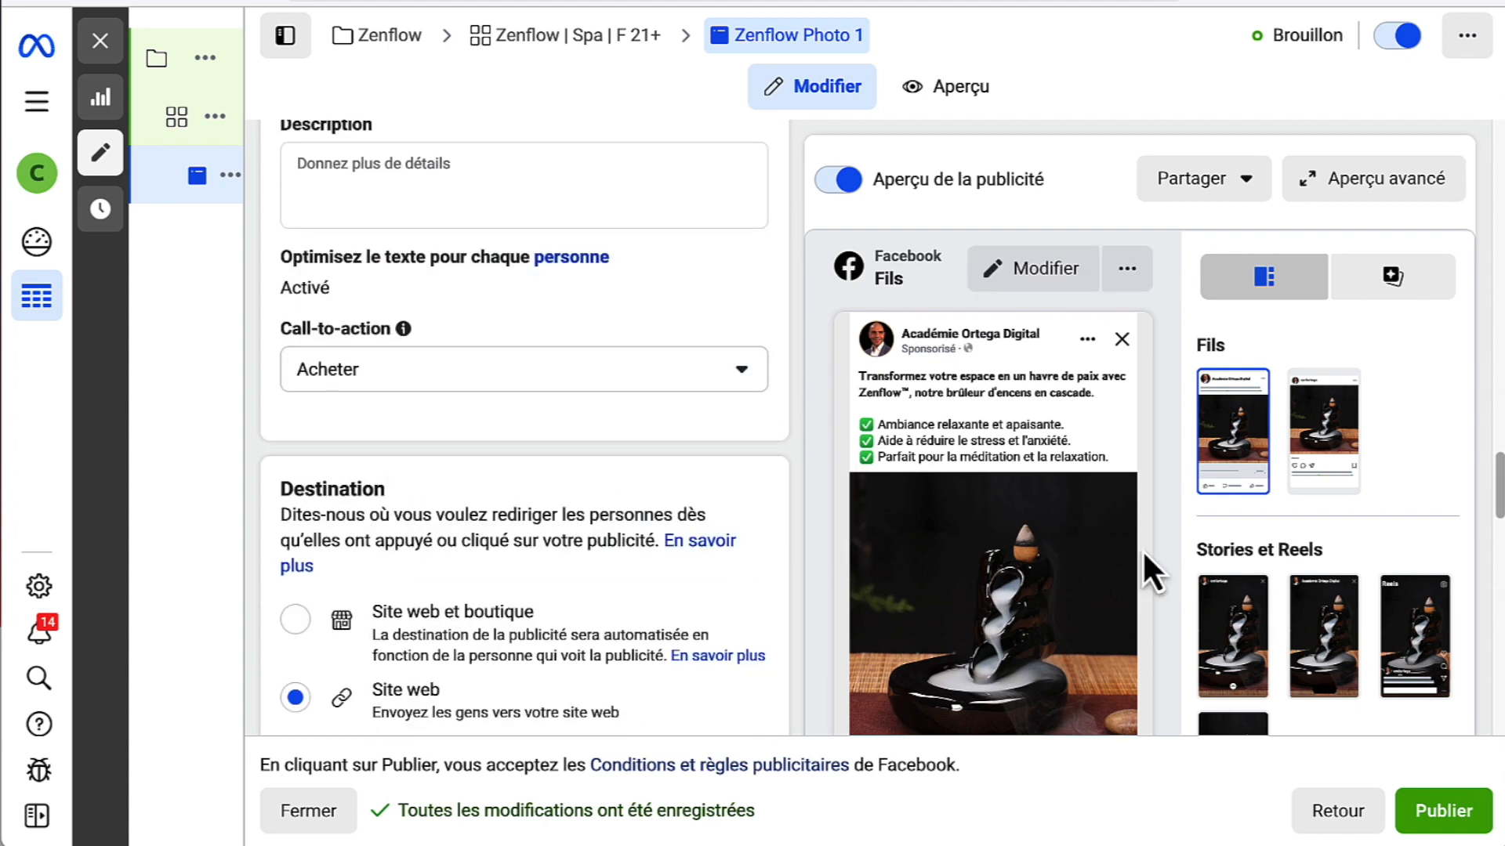
{"action": "scroll", "coordinate": [929, 485], "scroll_direction": "up", "scroll_amount": 2}
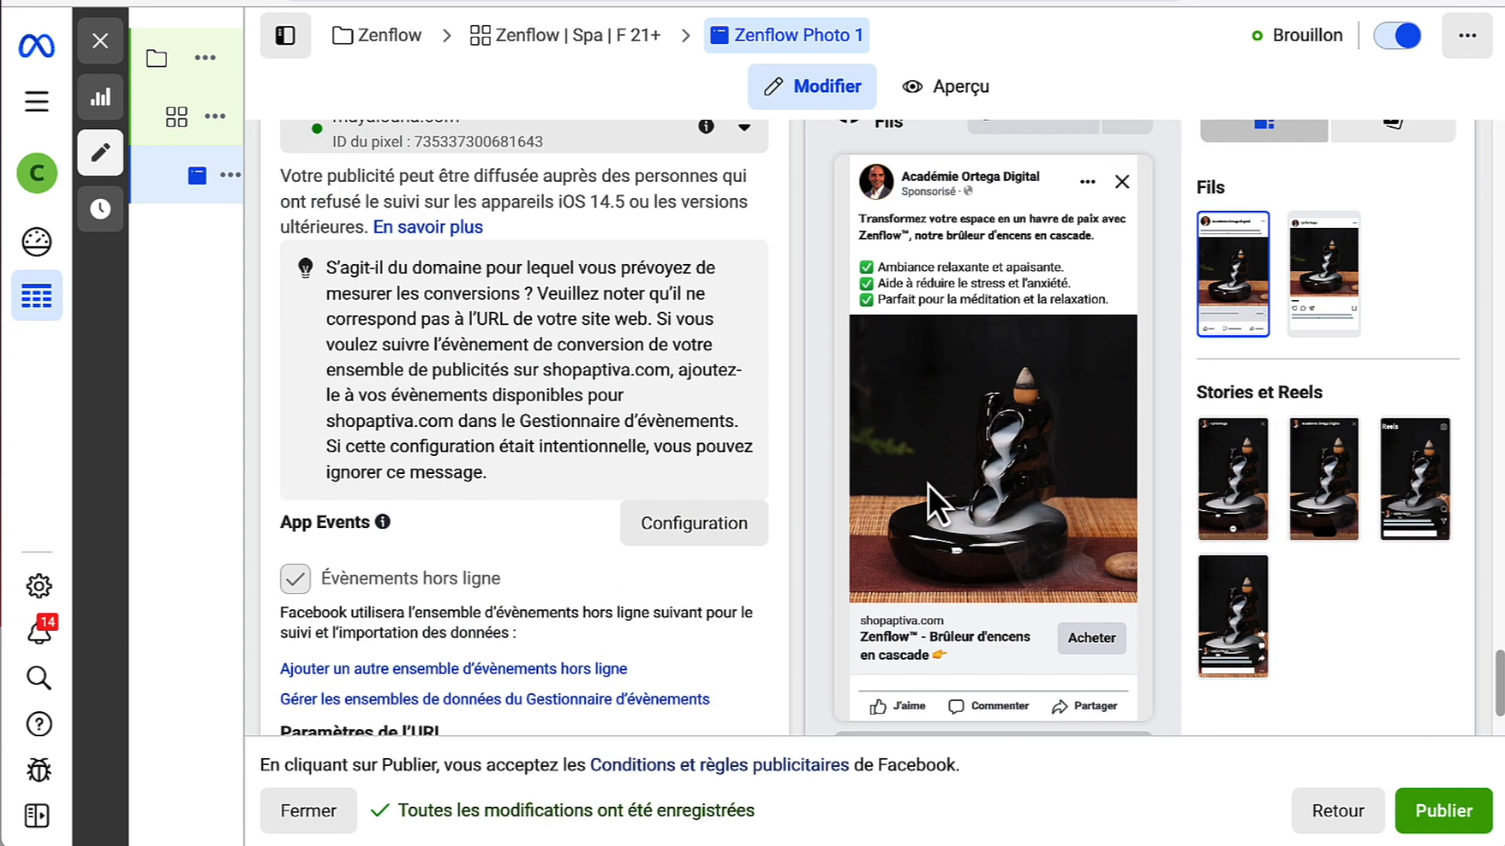
{"action": "left_click", "coordinate": [1334, 276]}
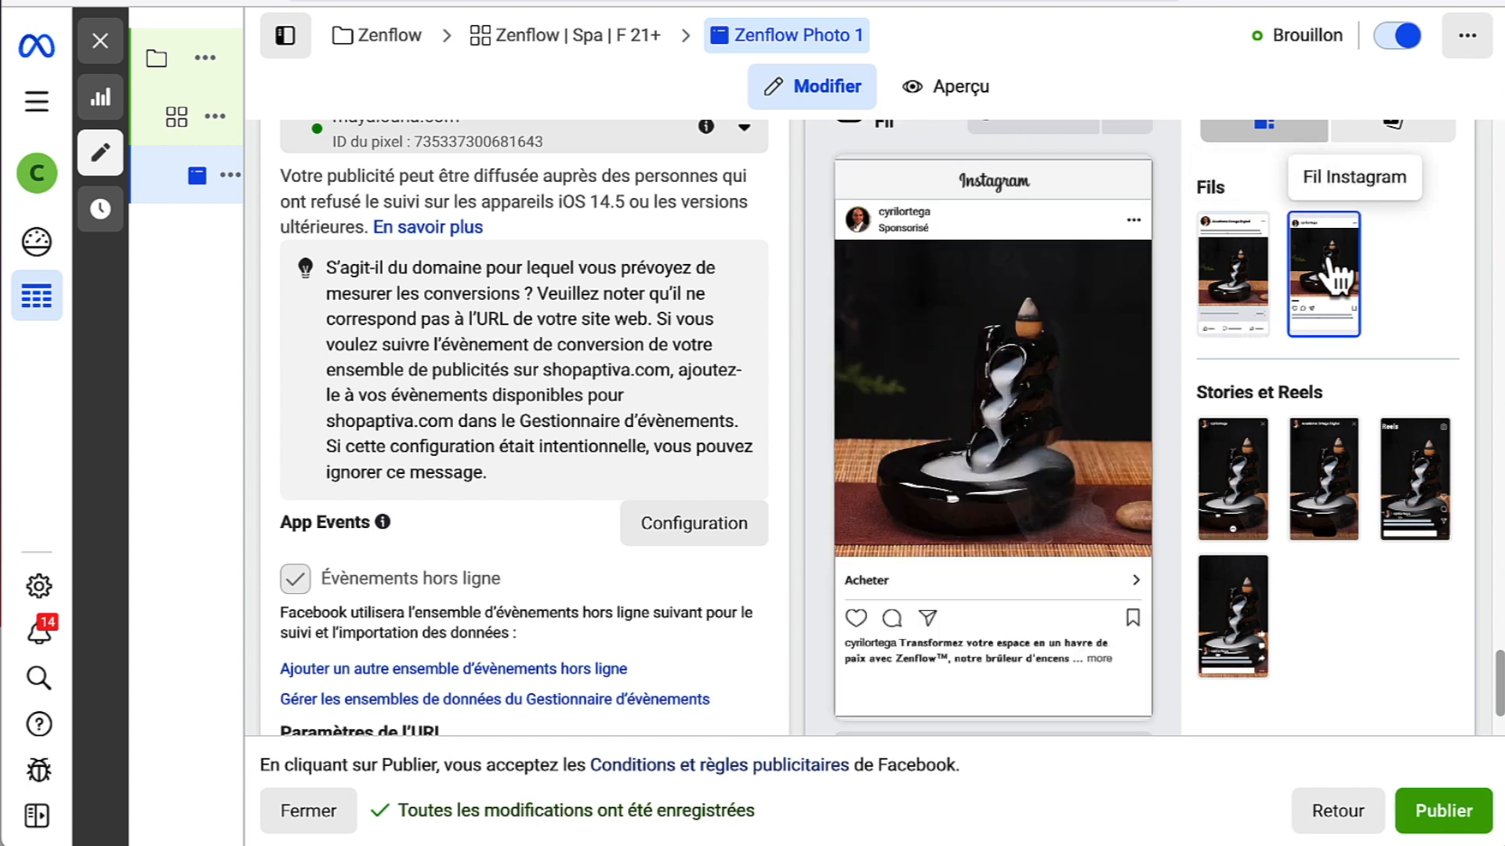
{"action": "left_click", "coordinate": [1244, 522]}
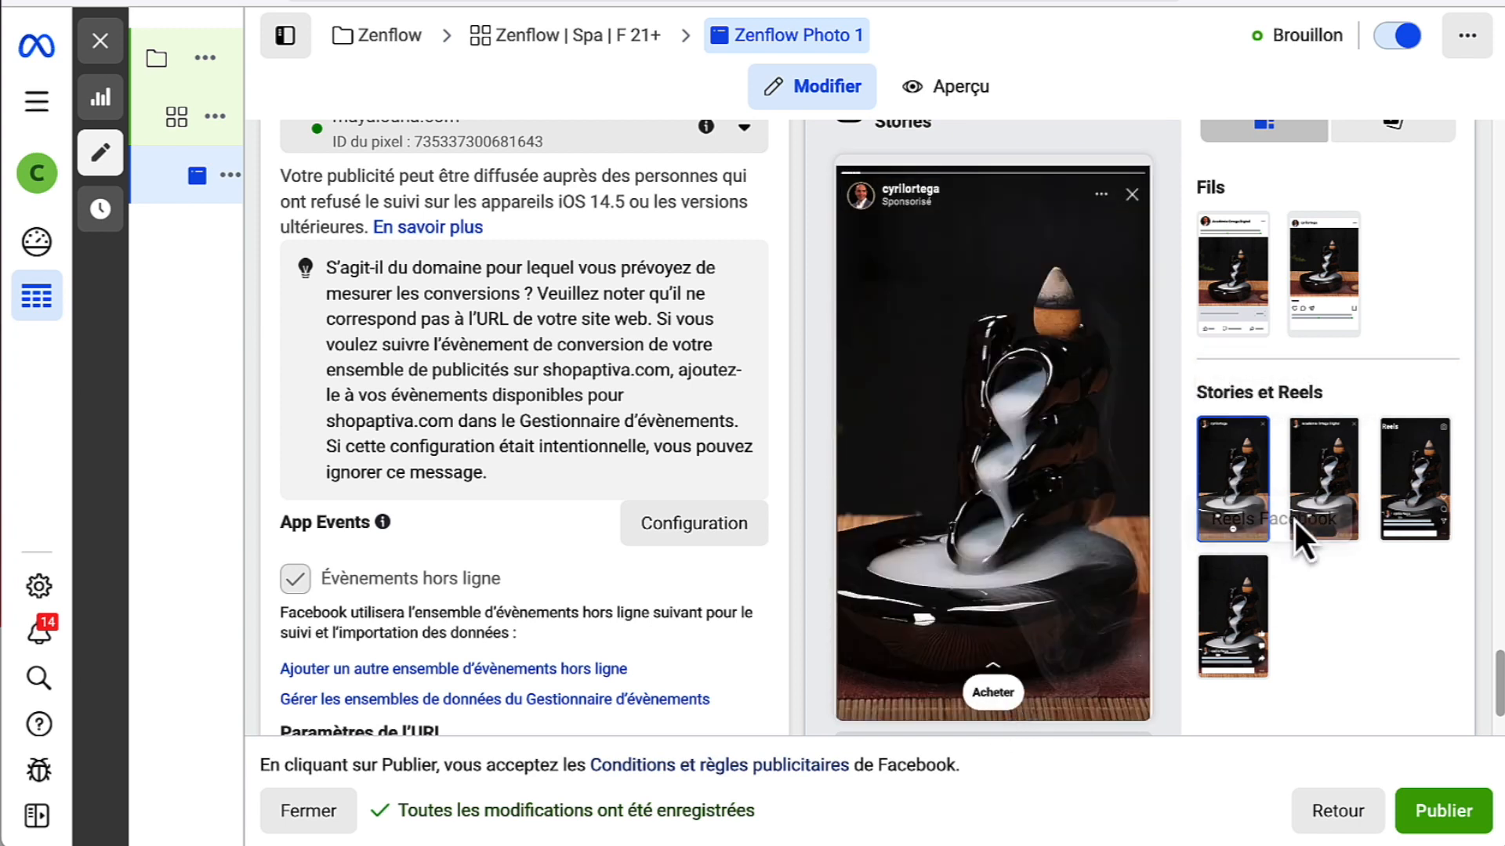
{"action": "left_click", "coordinate": [1329, 490]}
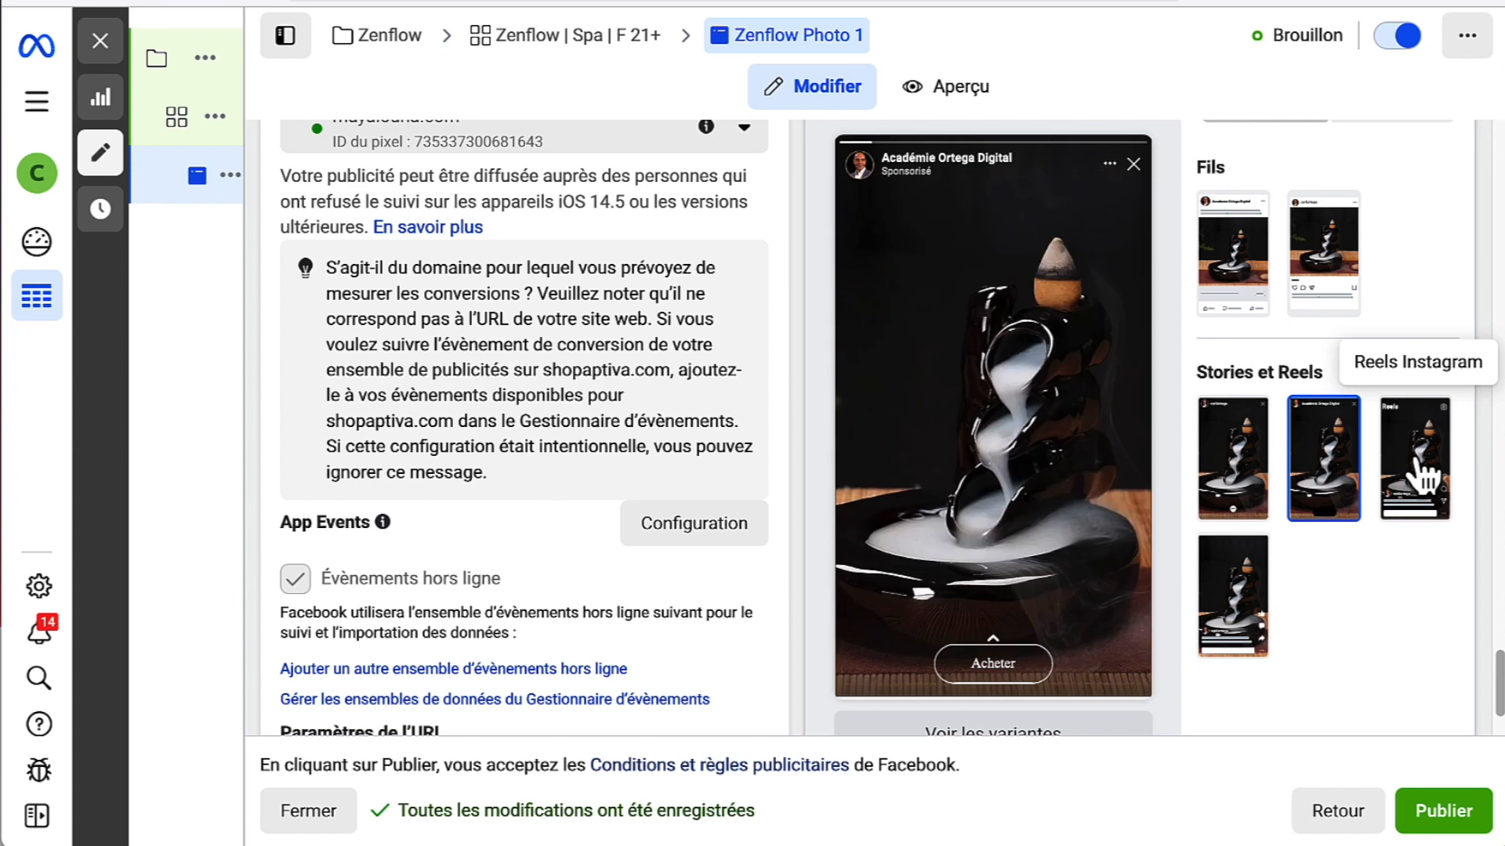
{"action": "left_click", "coordinate": [1415, 462]}
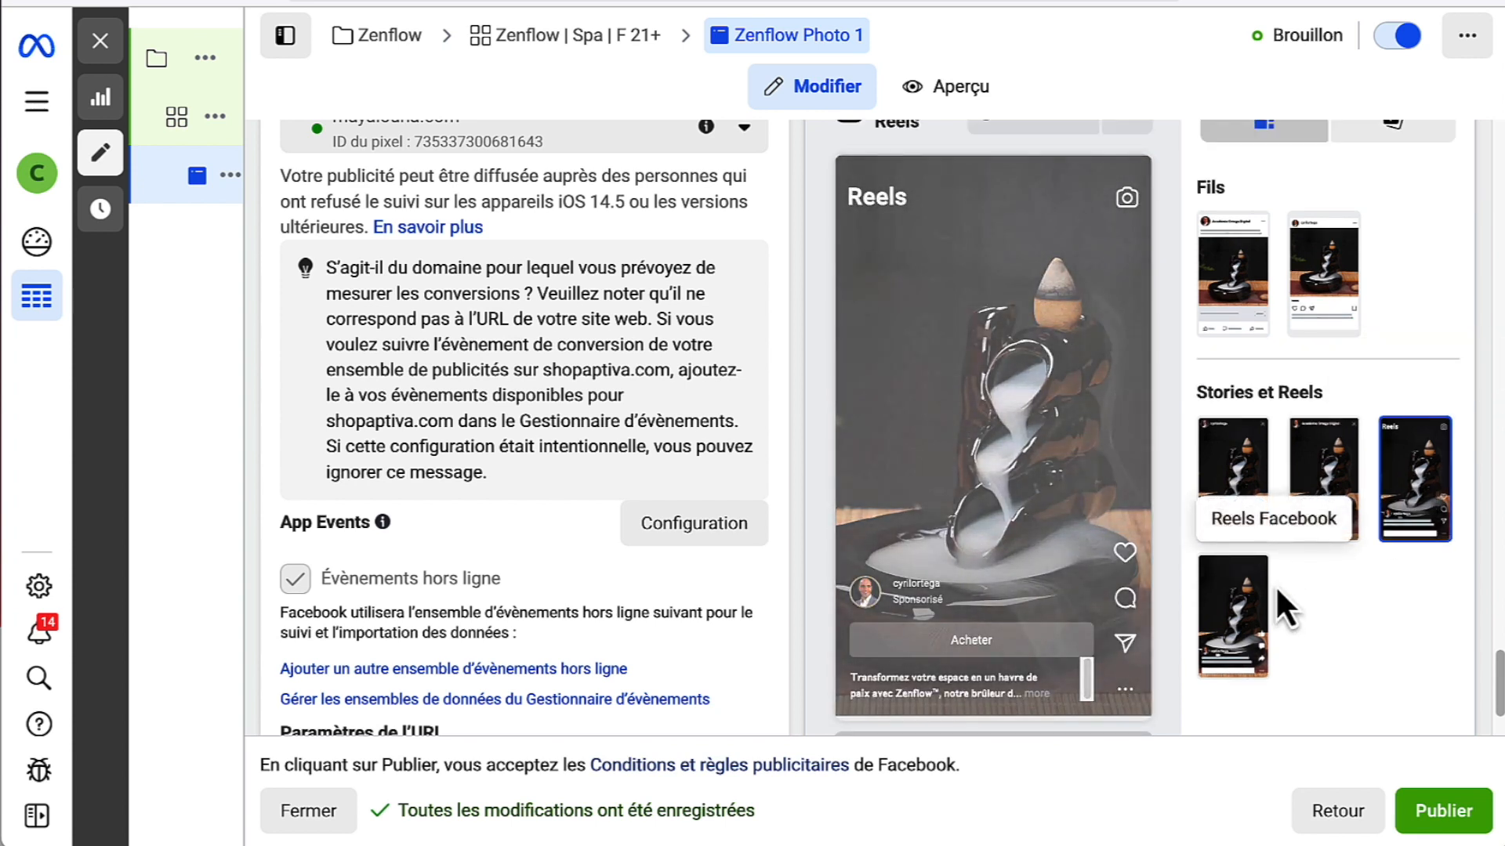
{"action": "left_click", "coordinate": [1244, 618]}
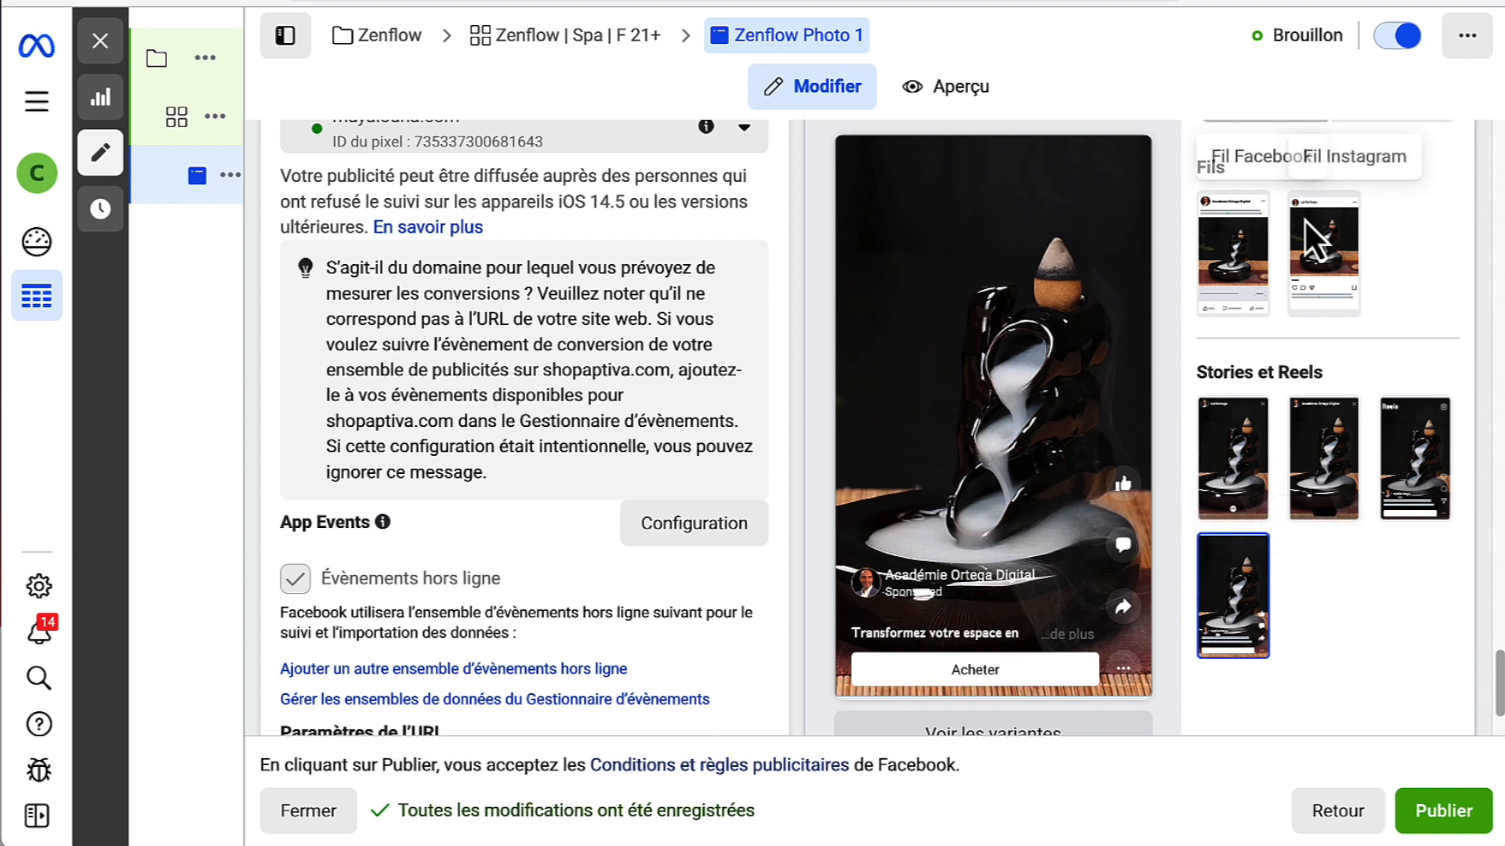
{"action": "left_click", "coordinate": [1257, 270]}
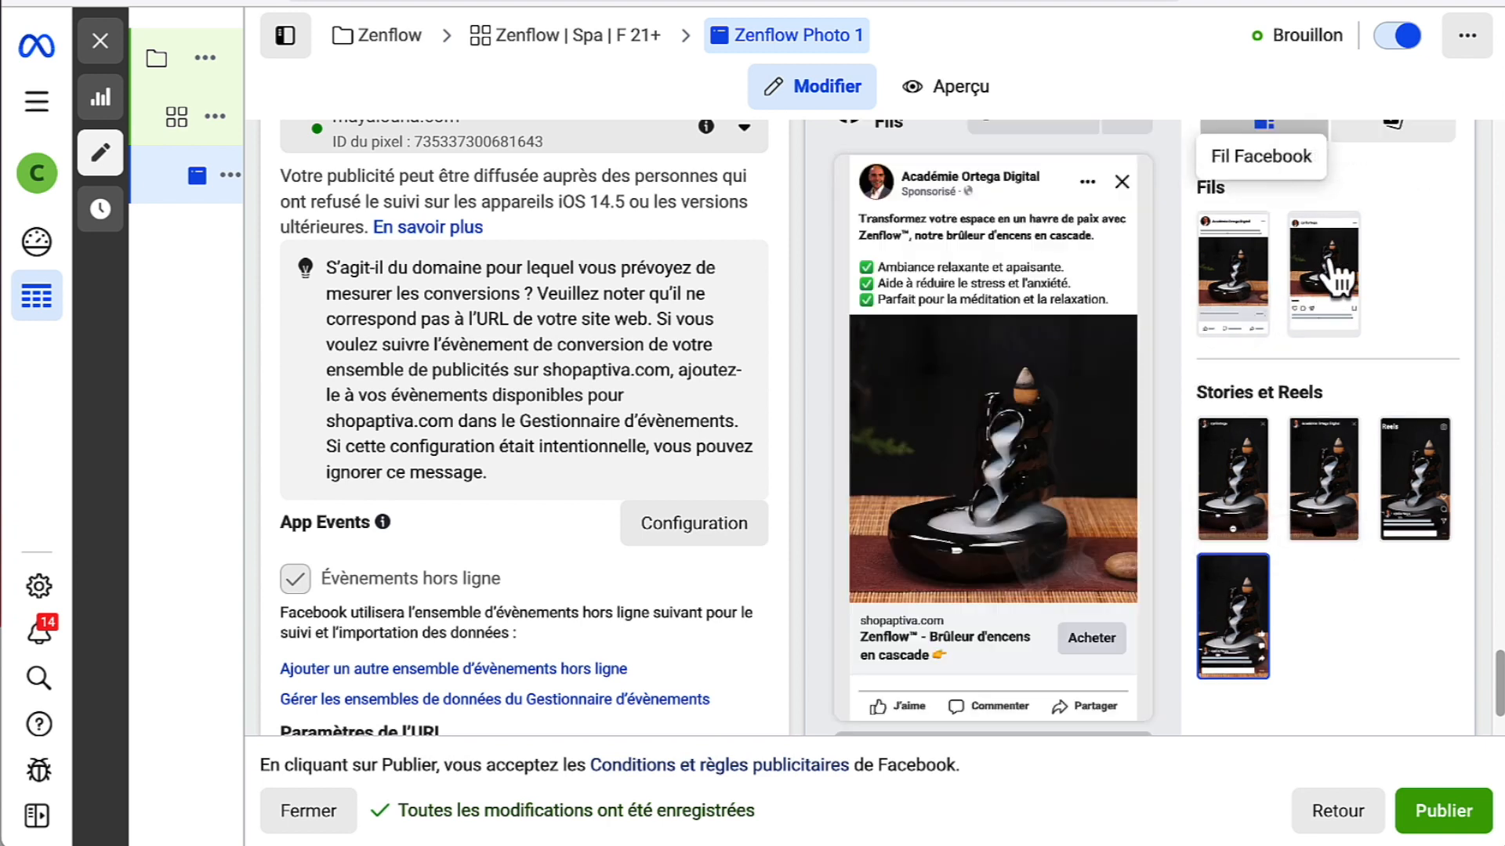
- Make a quick duplicate of the Zenflow Photo 1 ad within the same ad set
{"action": "scroll", "coordinate": [658, 540], "scroll_direction": "up", "scroll_amount": 20}
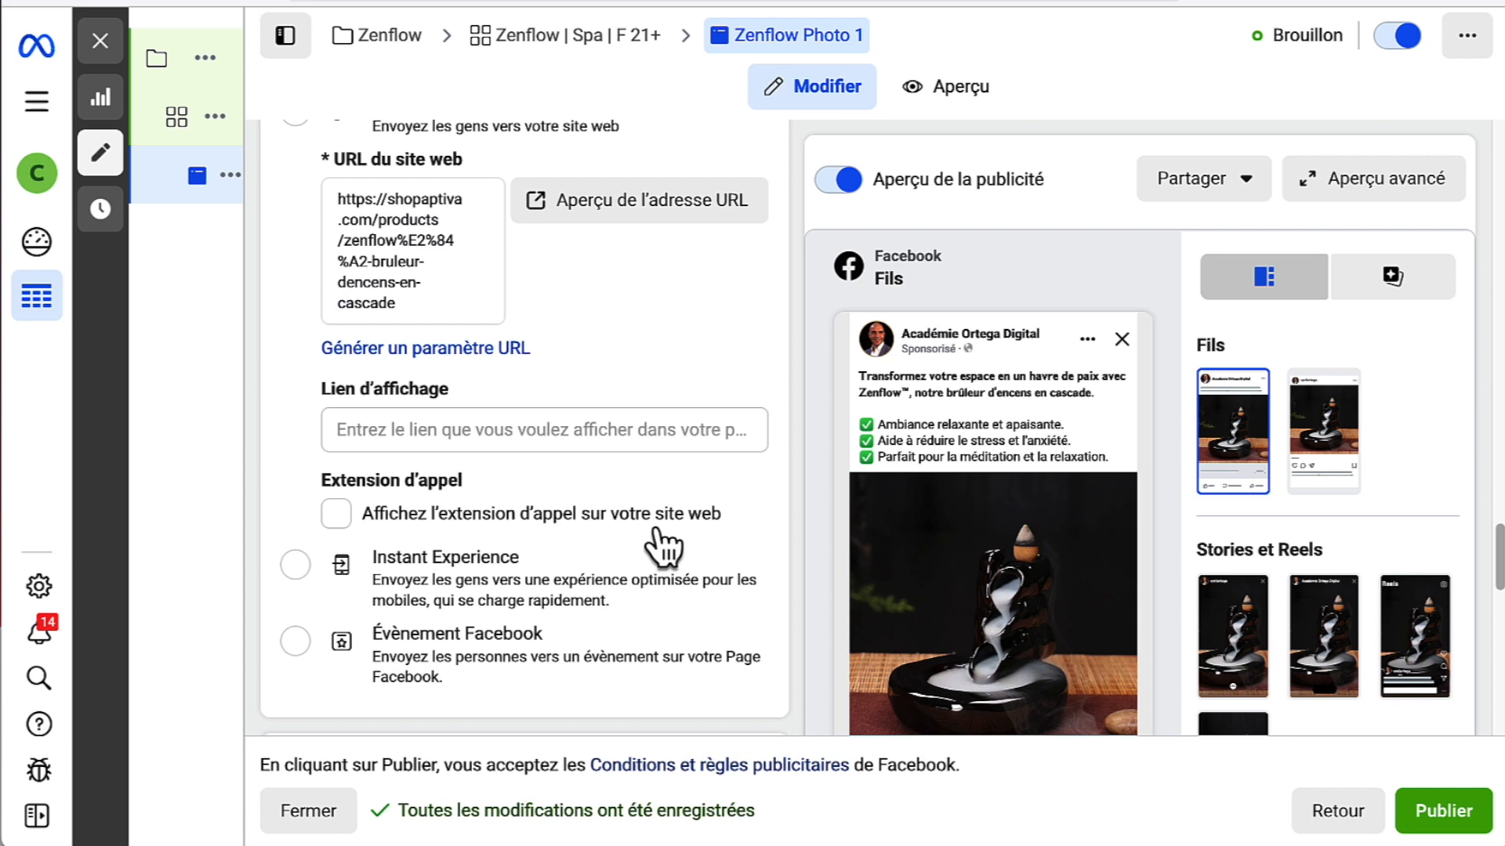
{"action": "scroll", "coordinate": [656, 525], "scroll_direction": "up", "scroll_amount": 20}
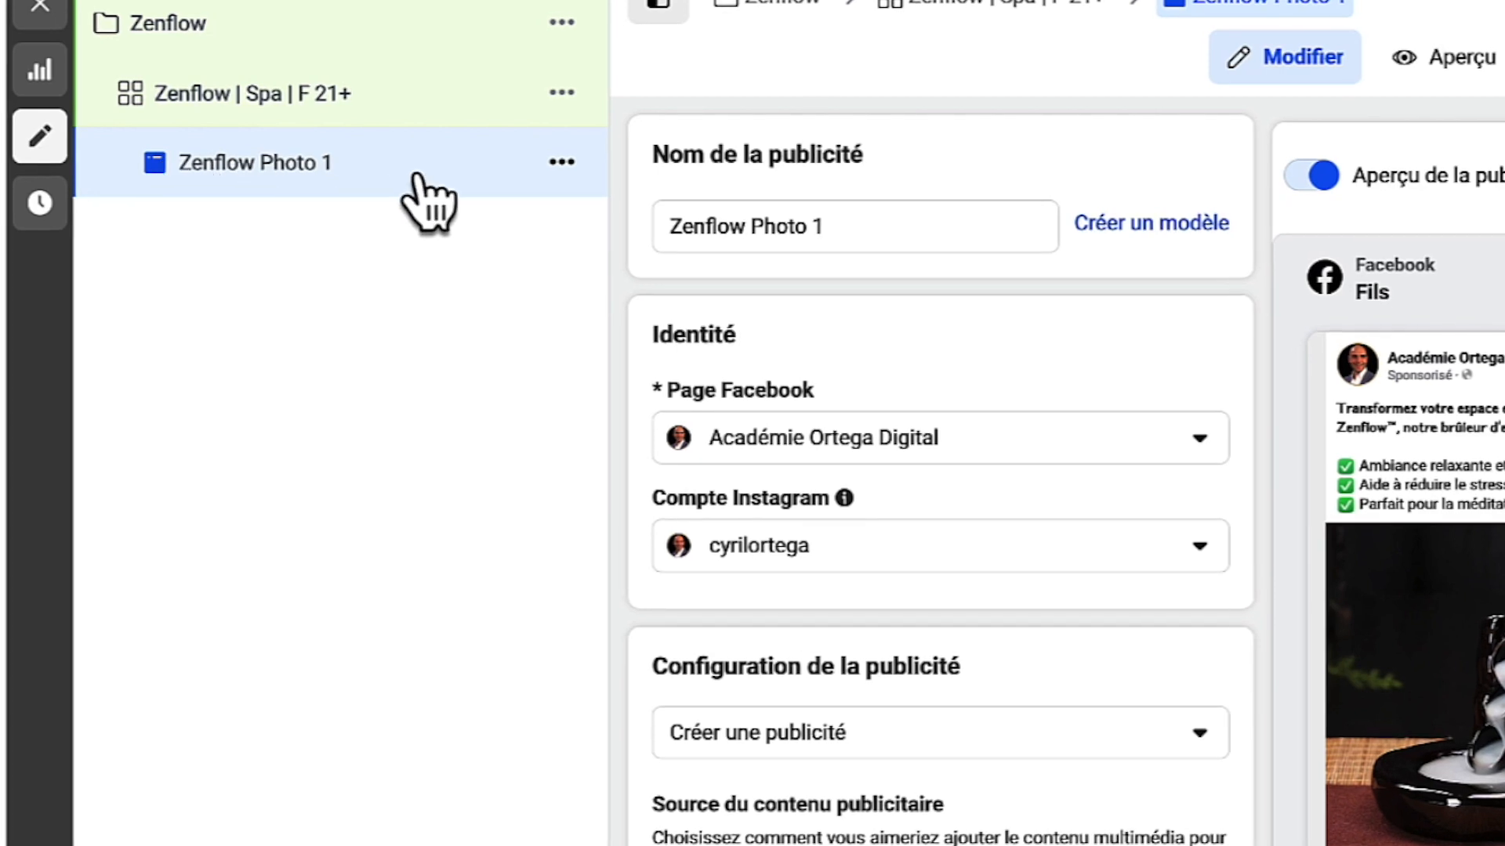
{"action": "left_click", "coordinate": [562, 166]}
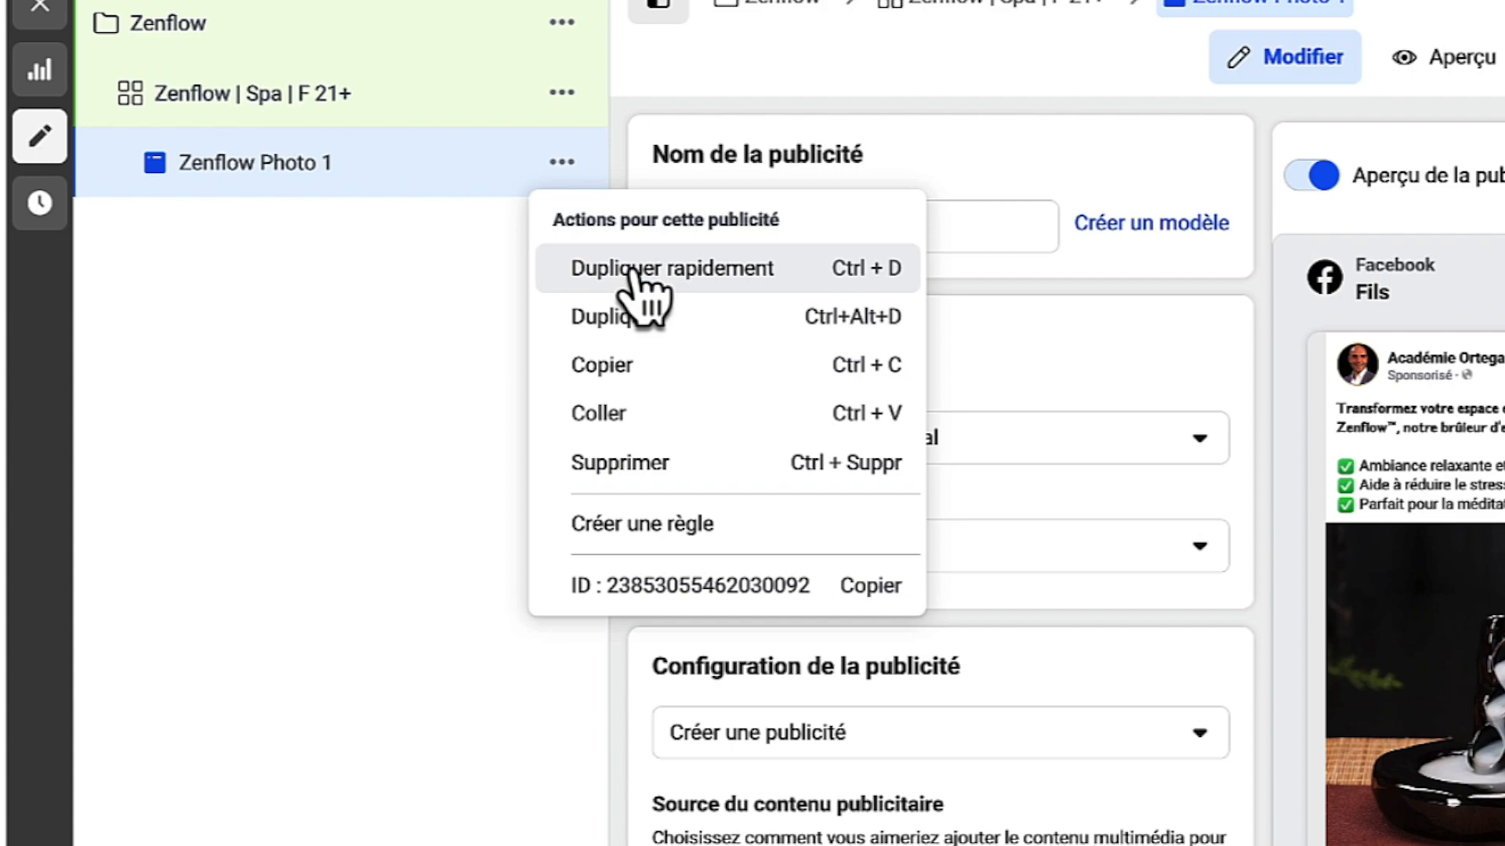
{"action": "left_click", "coordinate": [634, 271]}
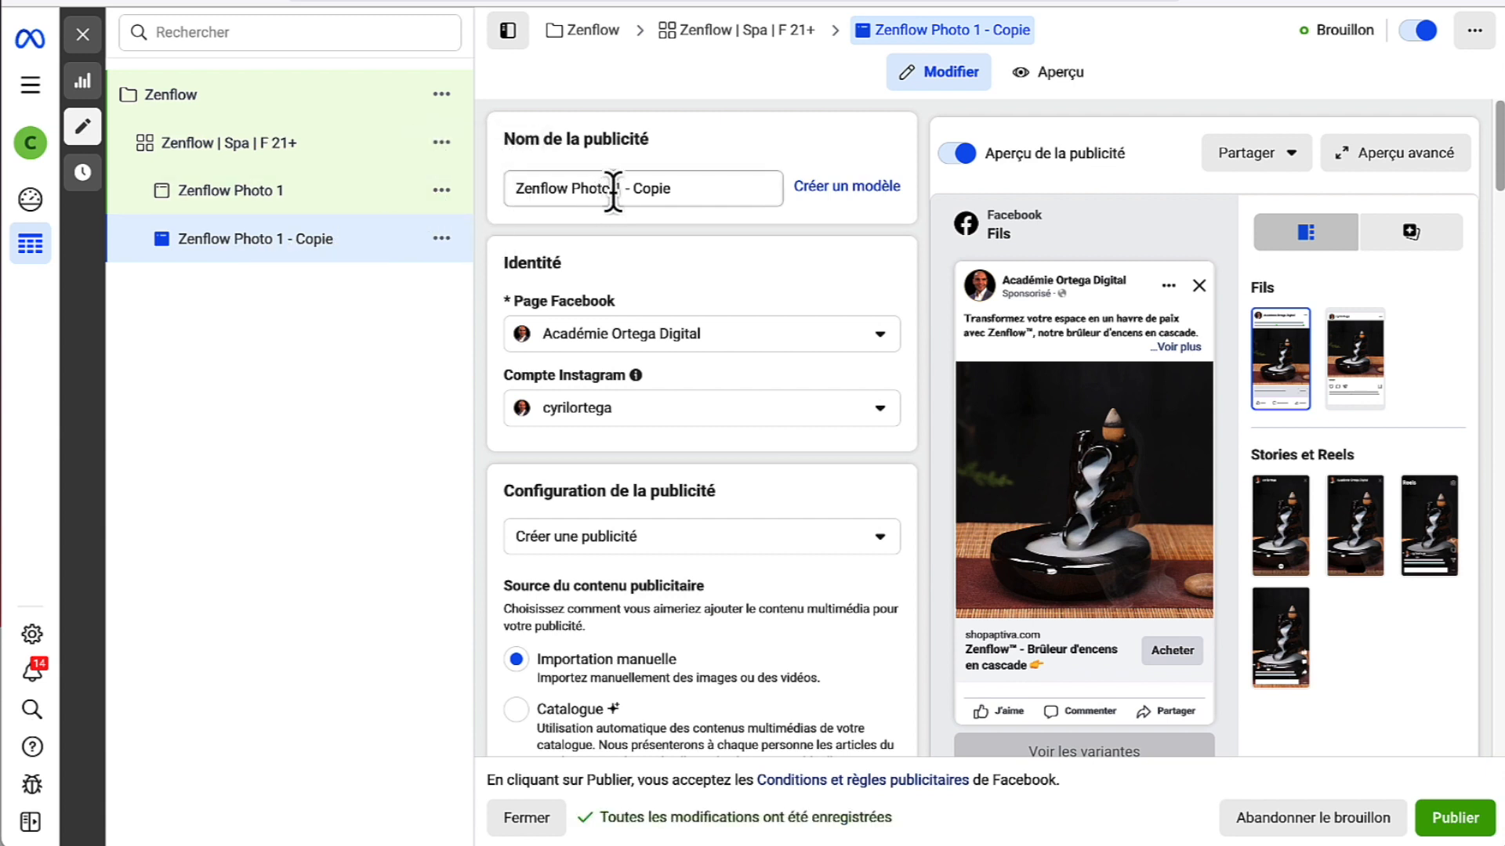
- Rename the duplicated ad as Zenflow Video 1
{"action": "left_click_drag", "start_coordinate": [570, 196], "coordinate": [689, 198]}
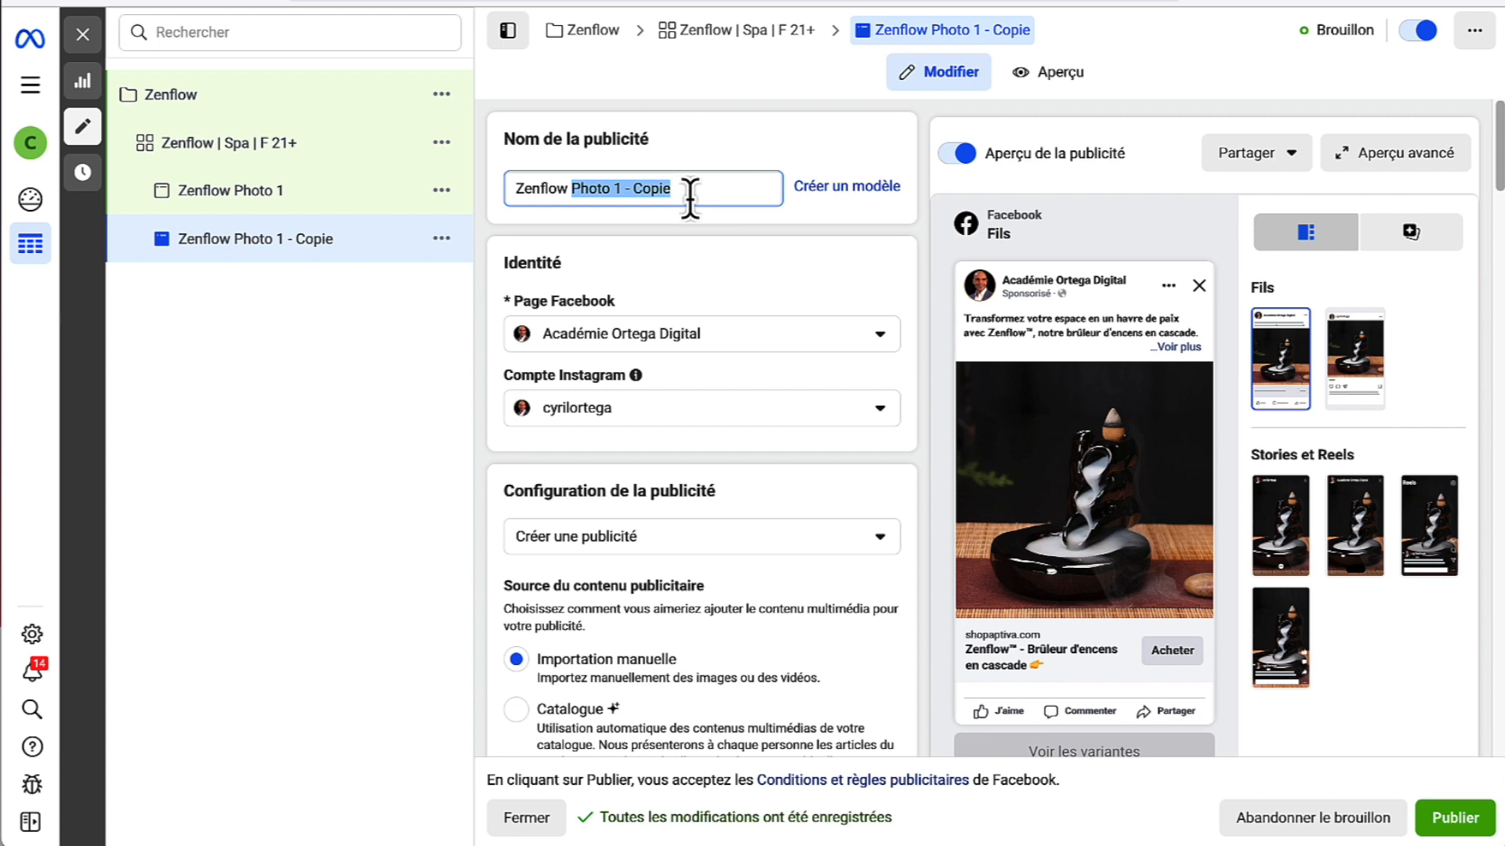
{"action": "type", "text": "Video"}
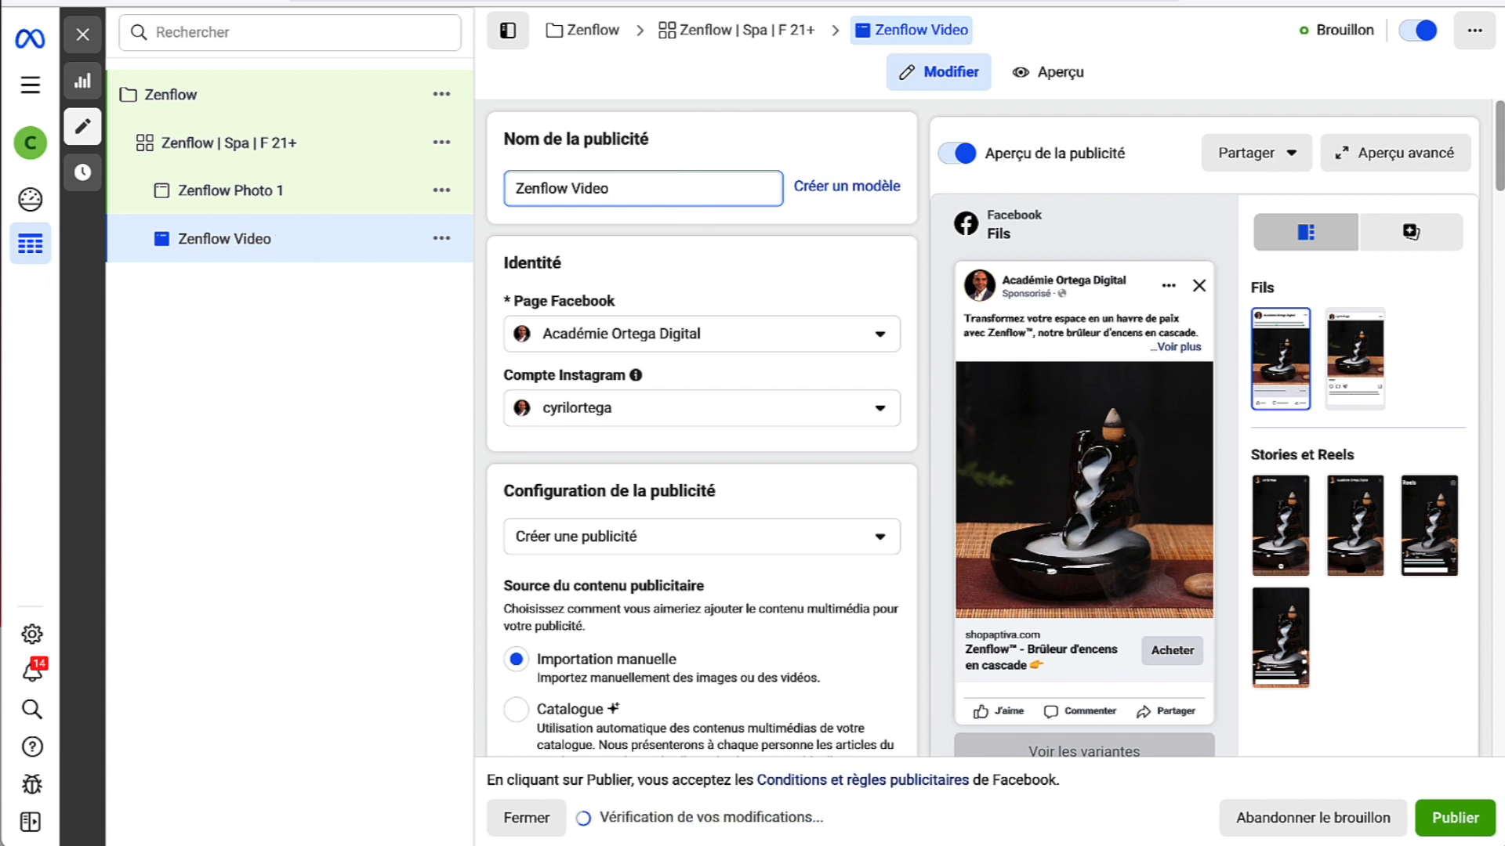
{"action": "type", "text": " 1"}
- Dismiss the similar-images recommendation and remove the existing image content from the Zenflow Video 1 ad
{"action": "scroll", "coordinate": [779, 336], "scroll_direction": "down", "scroll_amount": 7}
{"action": "scroll", "coordinate": [835, 392], "scroll_direction": "down", "scroll_amount": 6}
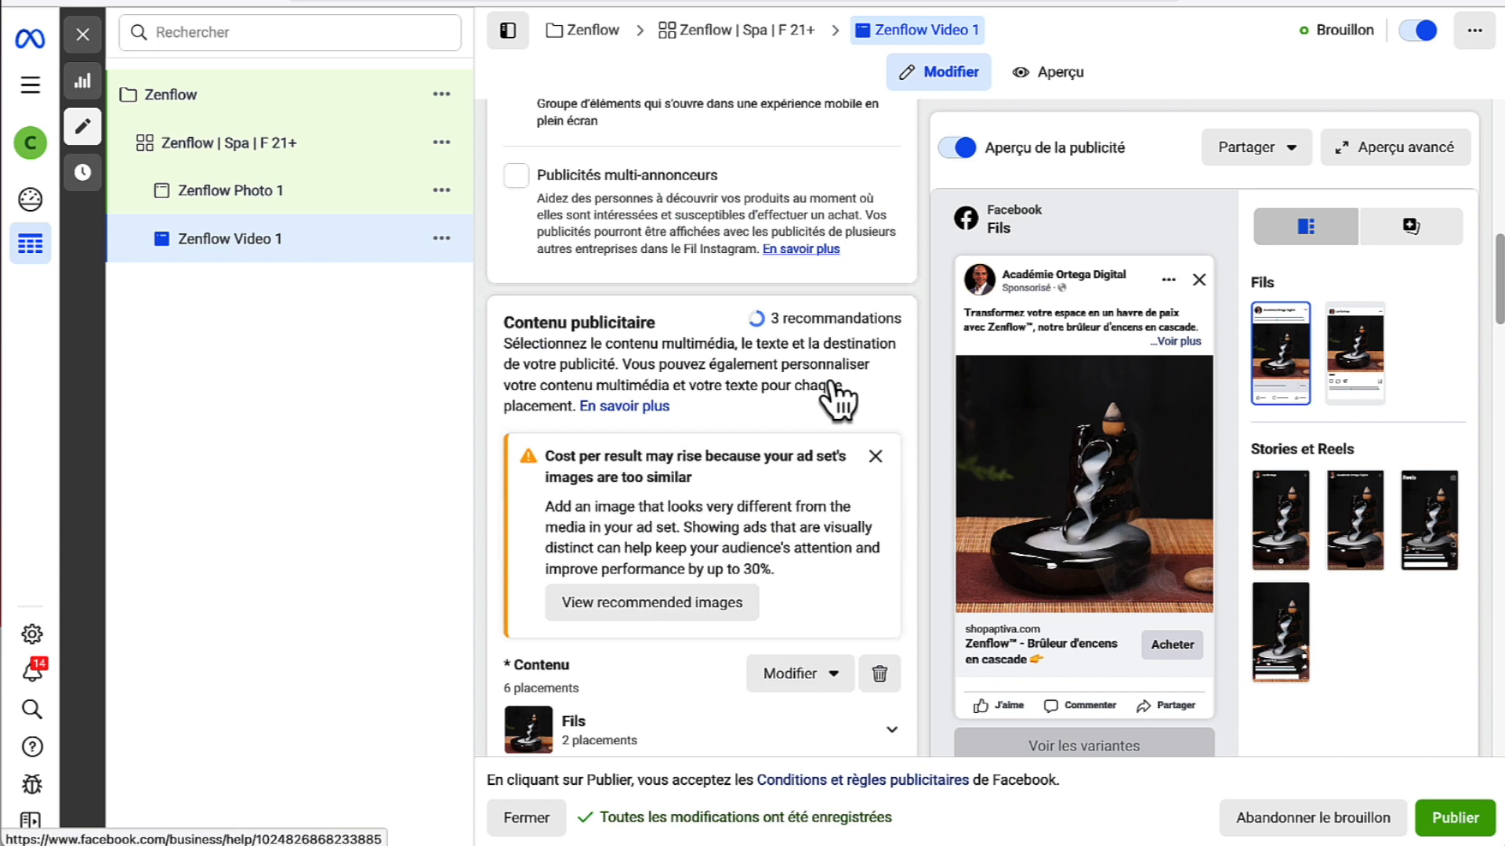
{"action": "left_click", "coordinate": [878, 329]}
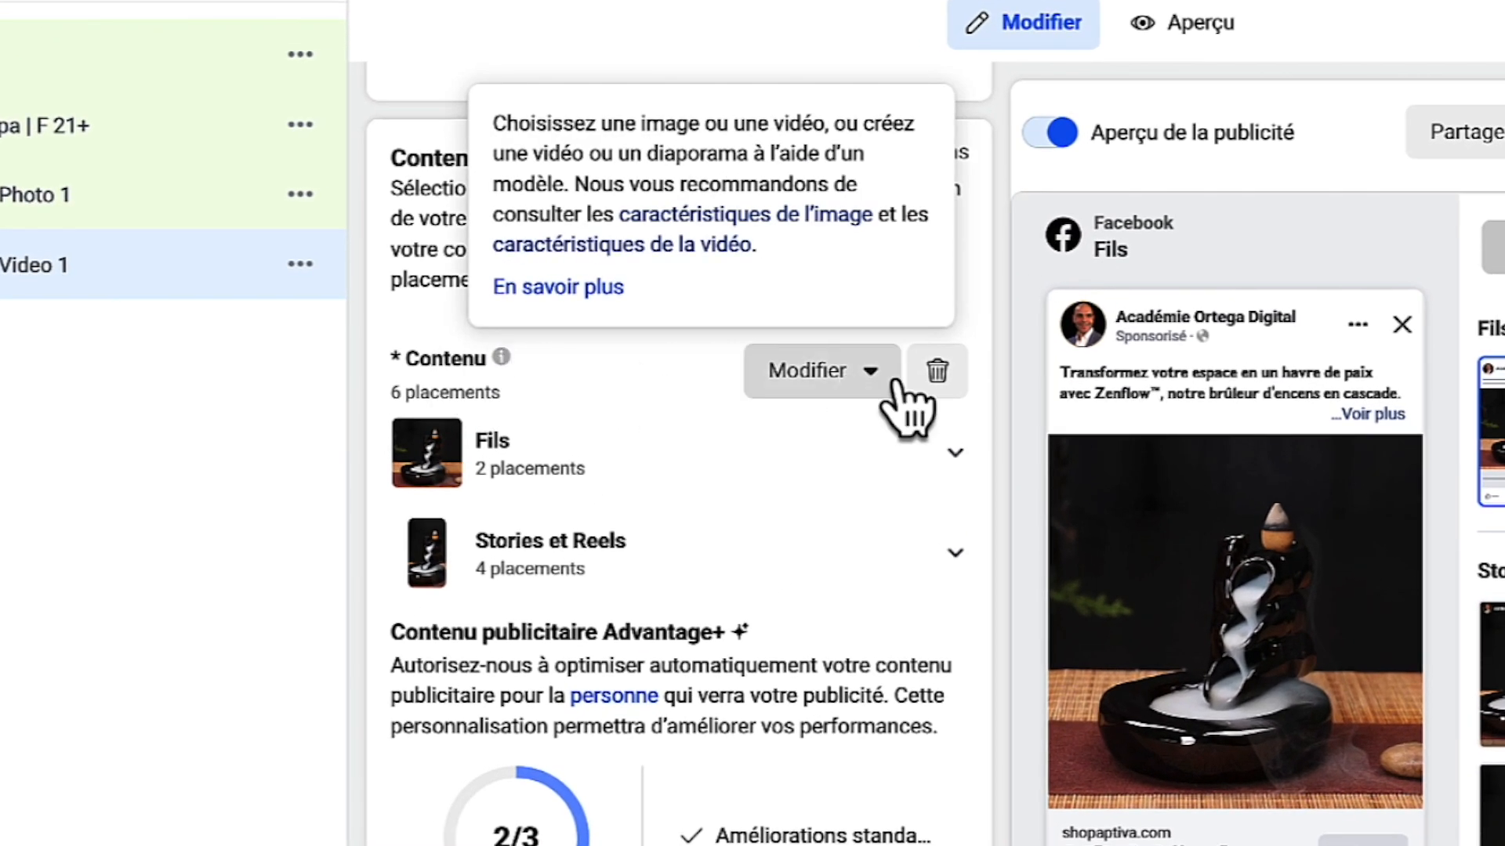
{"action": "left_click", "coordinate": [938, 373]}
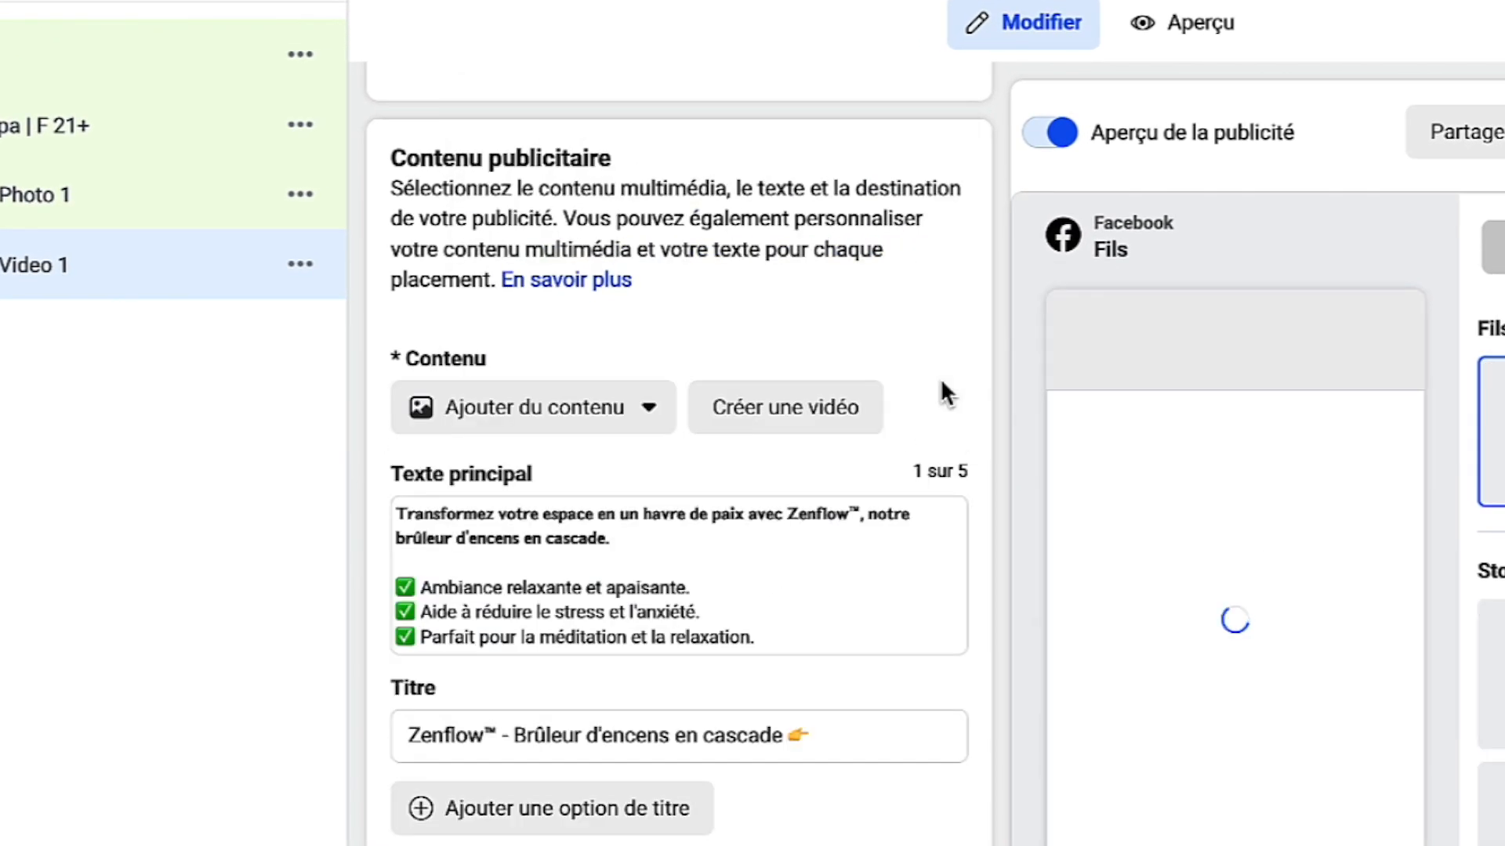
- Add the account video Zenflow.mp4 as the ad's content and proceed to the placement crop settings
{"action": "left_click", "coordinate": [631, 412]}
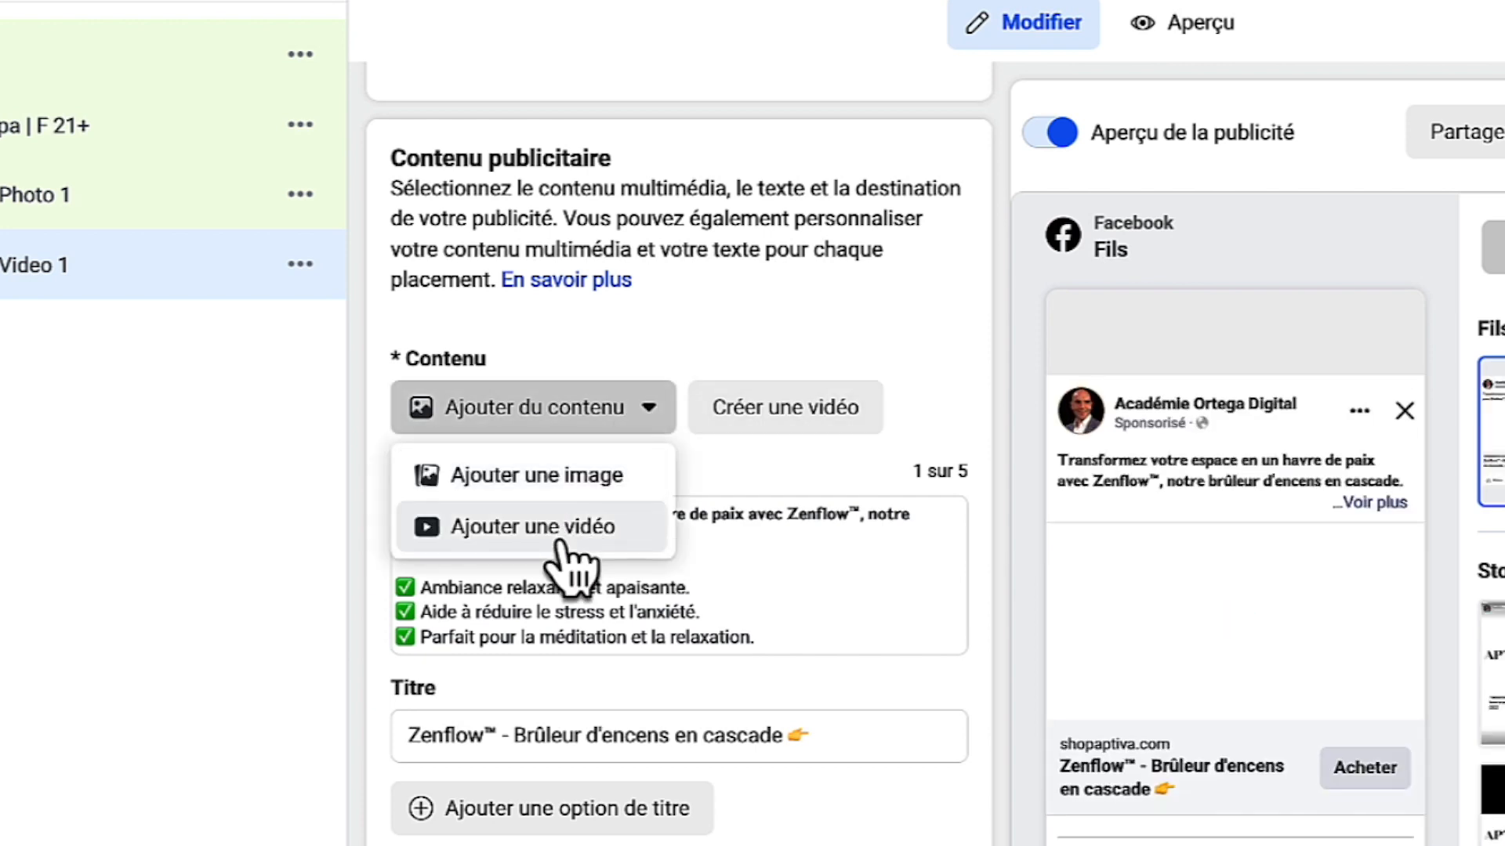
{"action": "left_click", "coordinate": [562, 541]}
{"action": "left_click", "coordinate": [295, 458]}
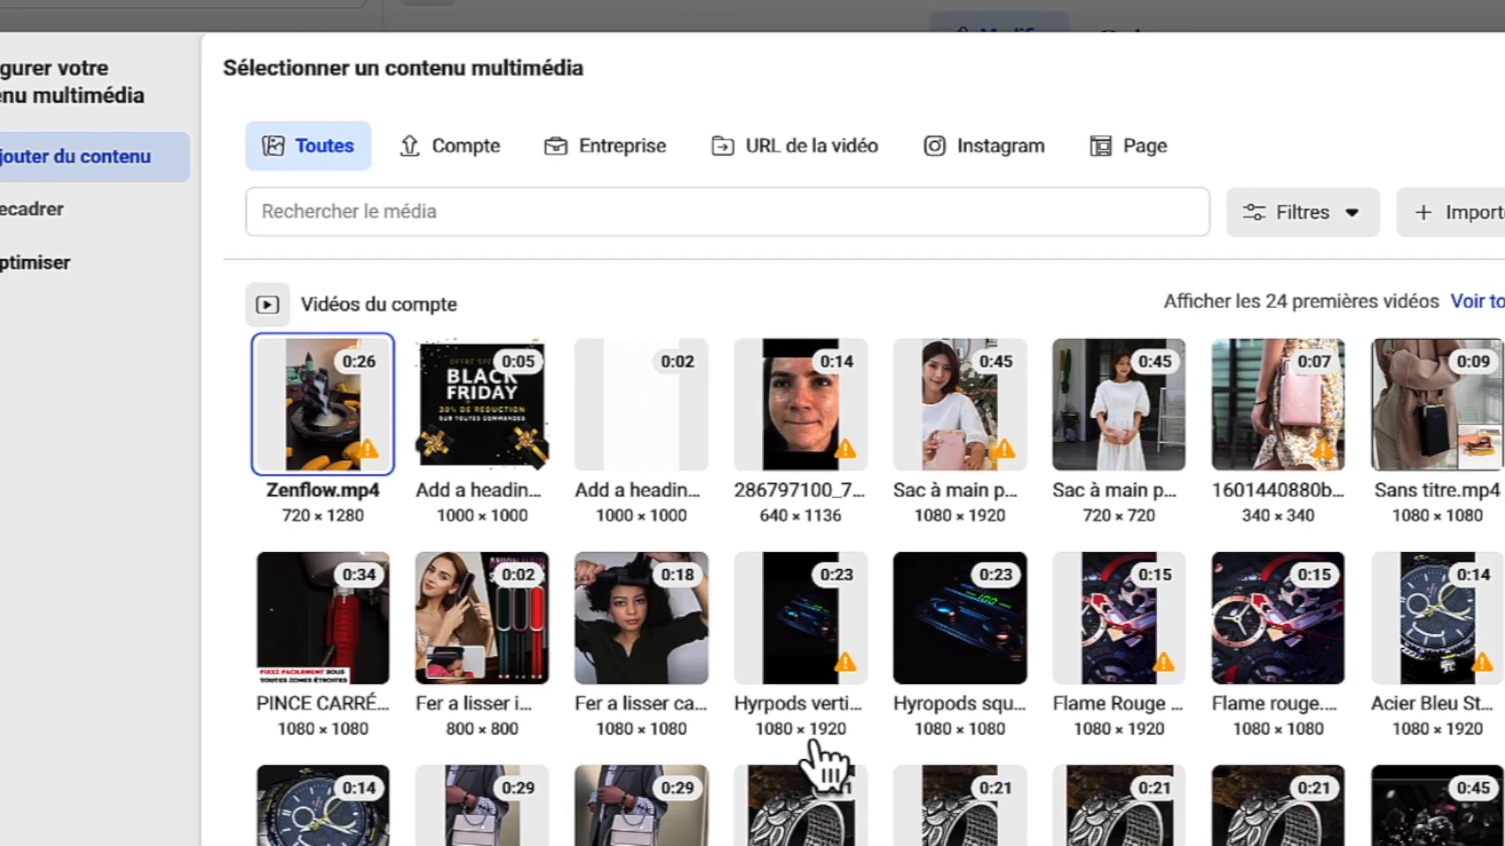
{"action": "left_click", "coordinate": [1321, 751]}
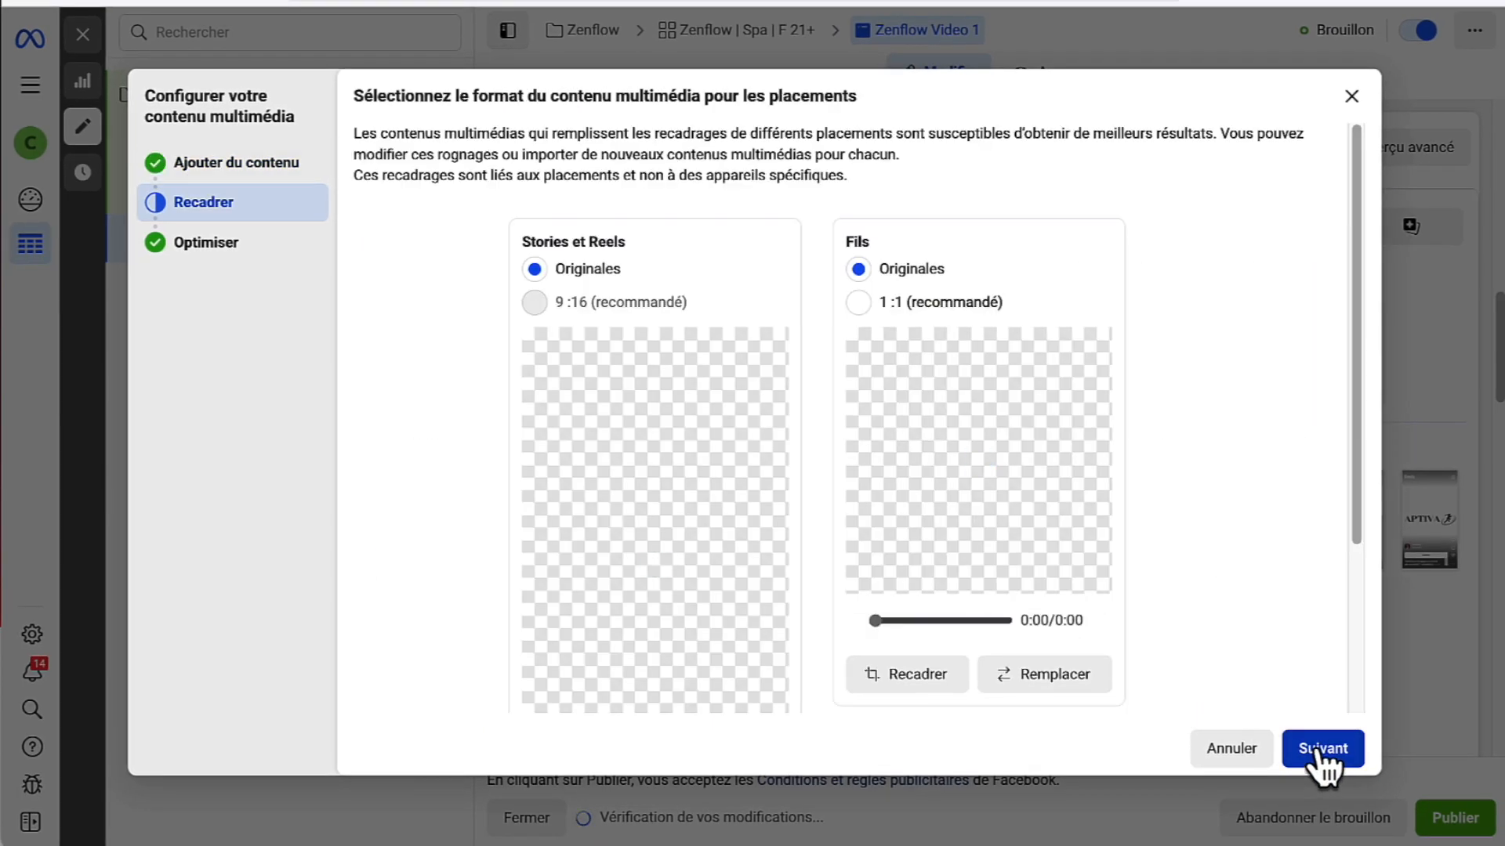
- Examine the video's Stories et Reels and Fils formats and play the Stories et Reels preview
{"action": "scroll", "coordinate": [1228, 448], "scroll_direction": "down", "scroll_amount": 1}
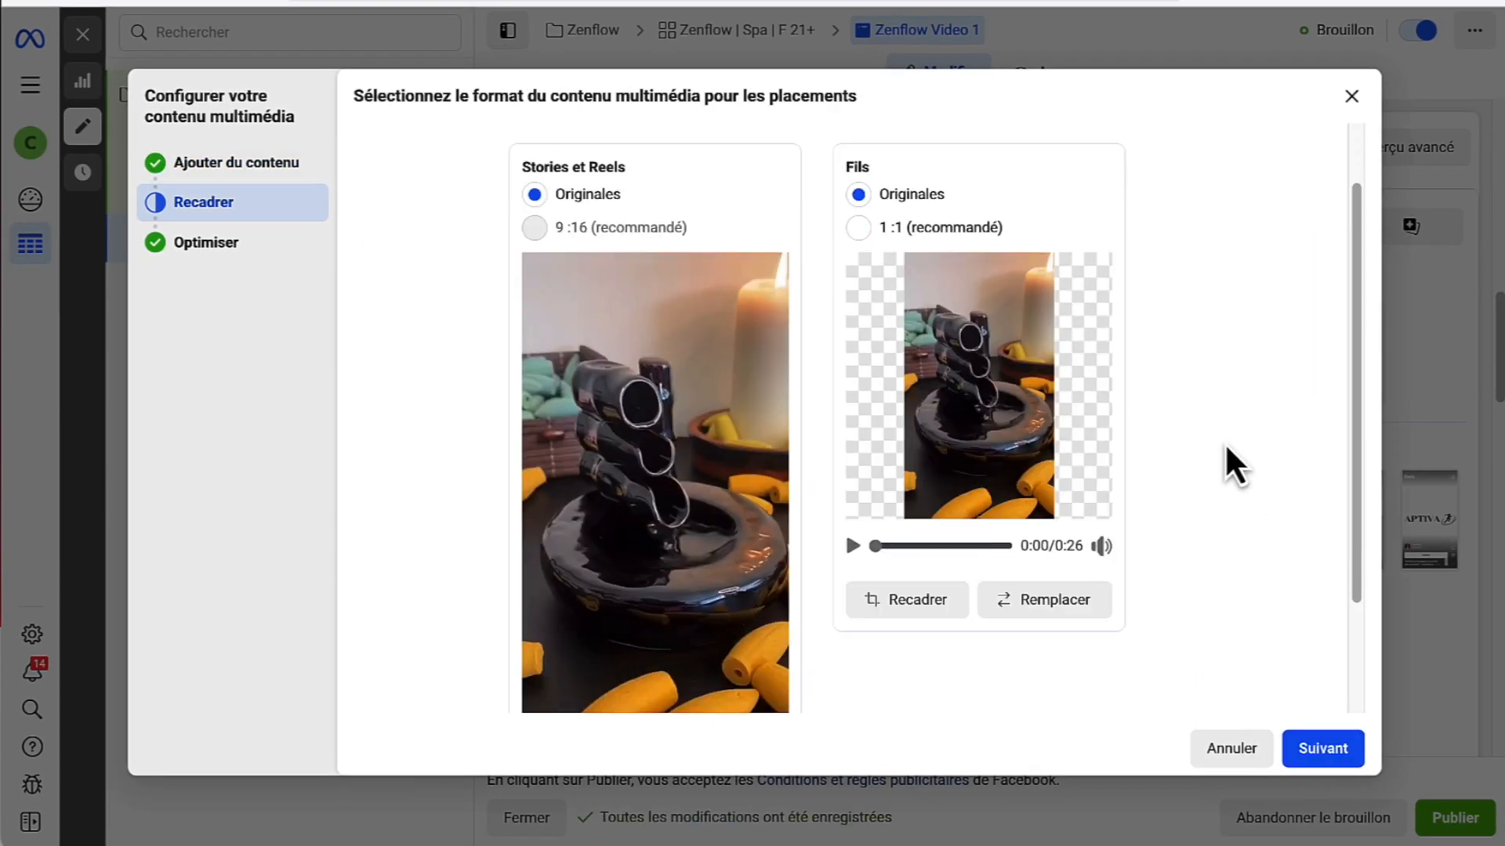
{"action": "scroll", "coordinate": [1224, 442], "scroll_direction": "down", "scroll_amount": 2}
{"action": "scroll", "coordinate": [1225, 442], "scroll_direction": "up", "scroll_amount": 1}
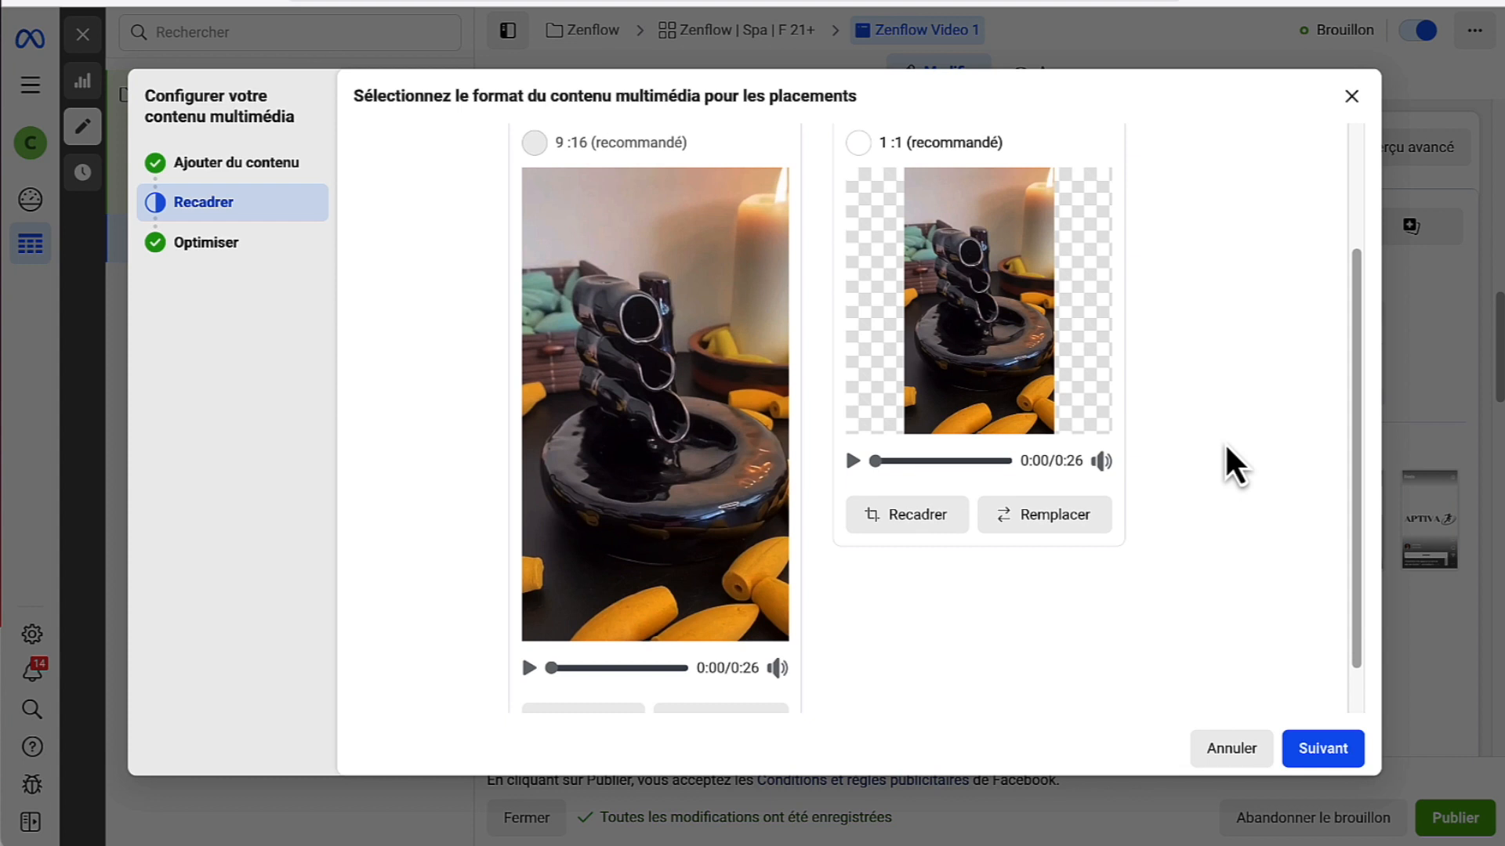
{"action": "scroll", "coordinate": [773, 443], "scroll_direction": "up", "scroll_amount": 1}
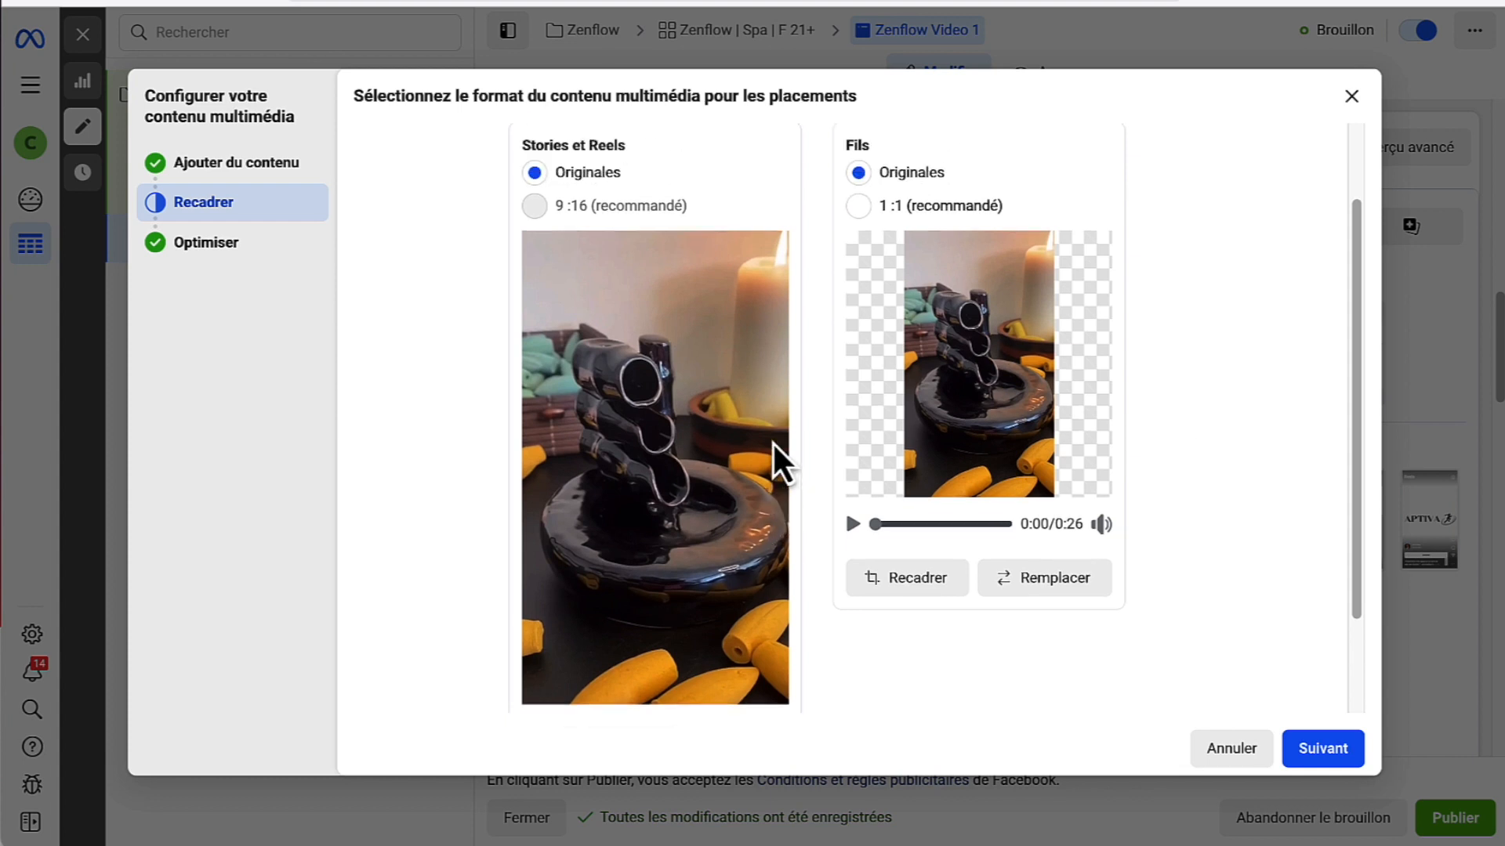
{"action": "scroll", "coordinate": [770, 451], "scroll_direction": "down", "scroll_amount": 1}
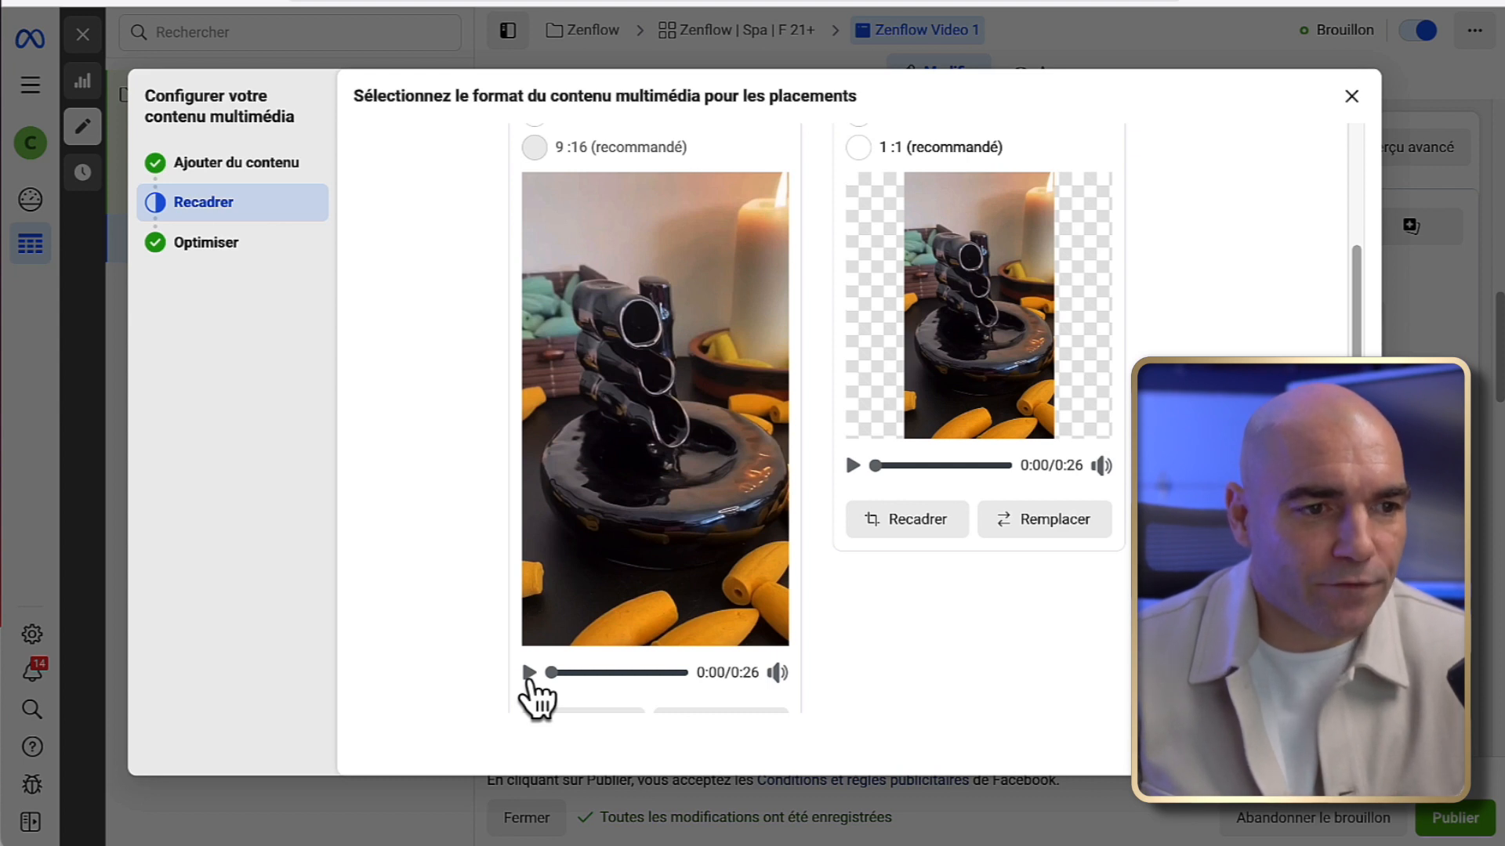
{"action": "left_click", "coordinate": [529, 674]}
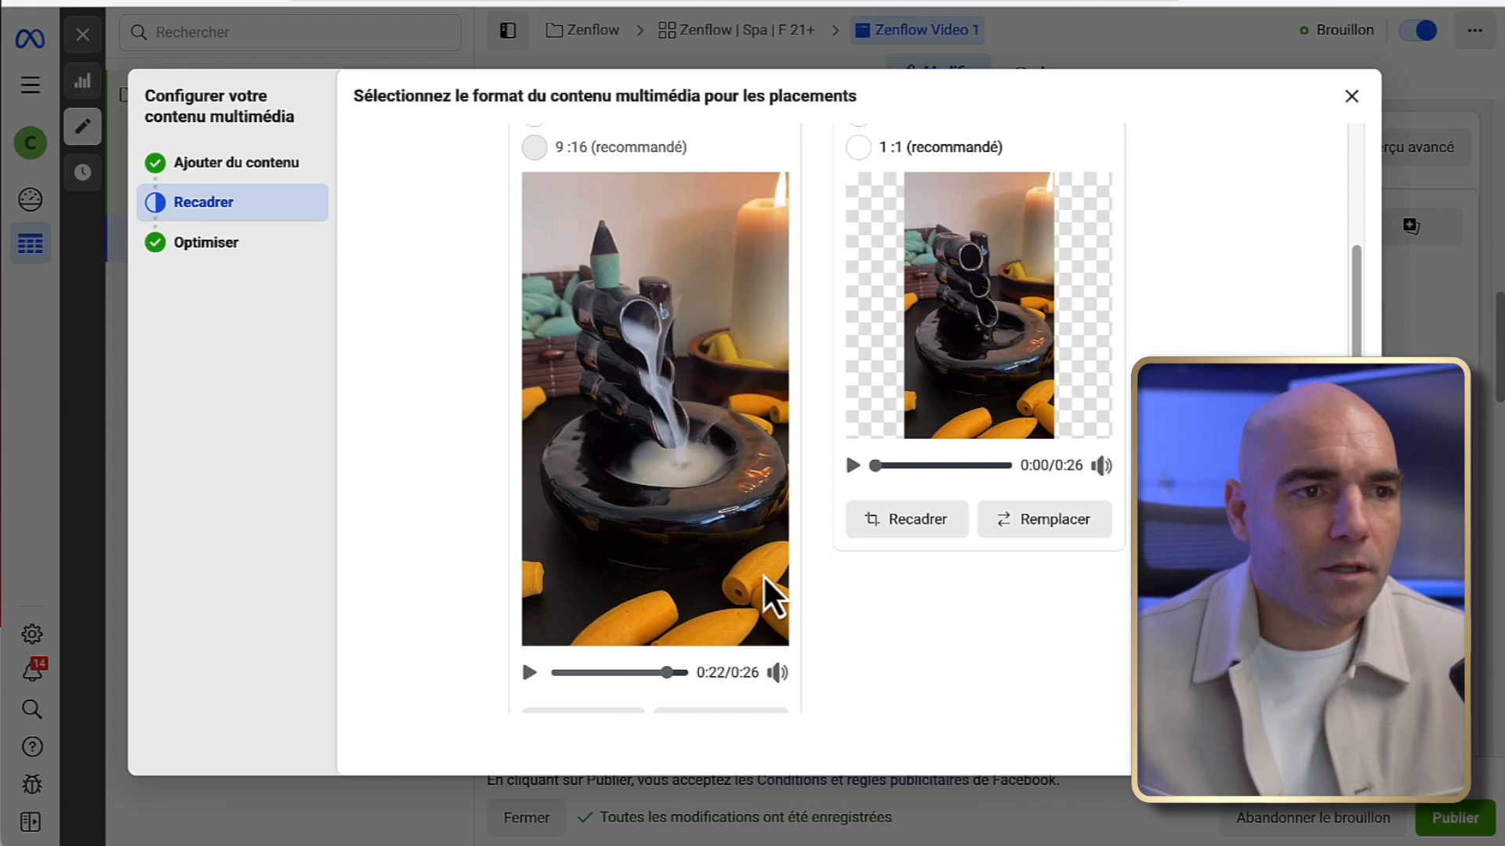
{"action": "scroll", "coordinate": [836, 539], "scroll_direction": "up", "scroll_amount": 3}
{"action": "scroll", "coordinate": [835, 539], "scroll_direction": "down", "scroll_amount": 1}
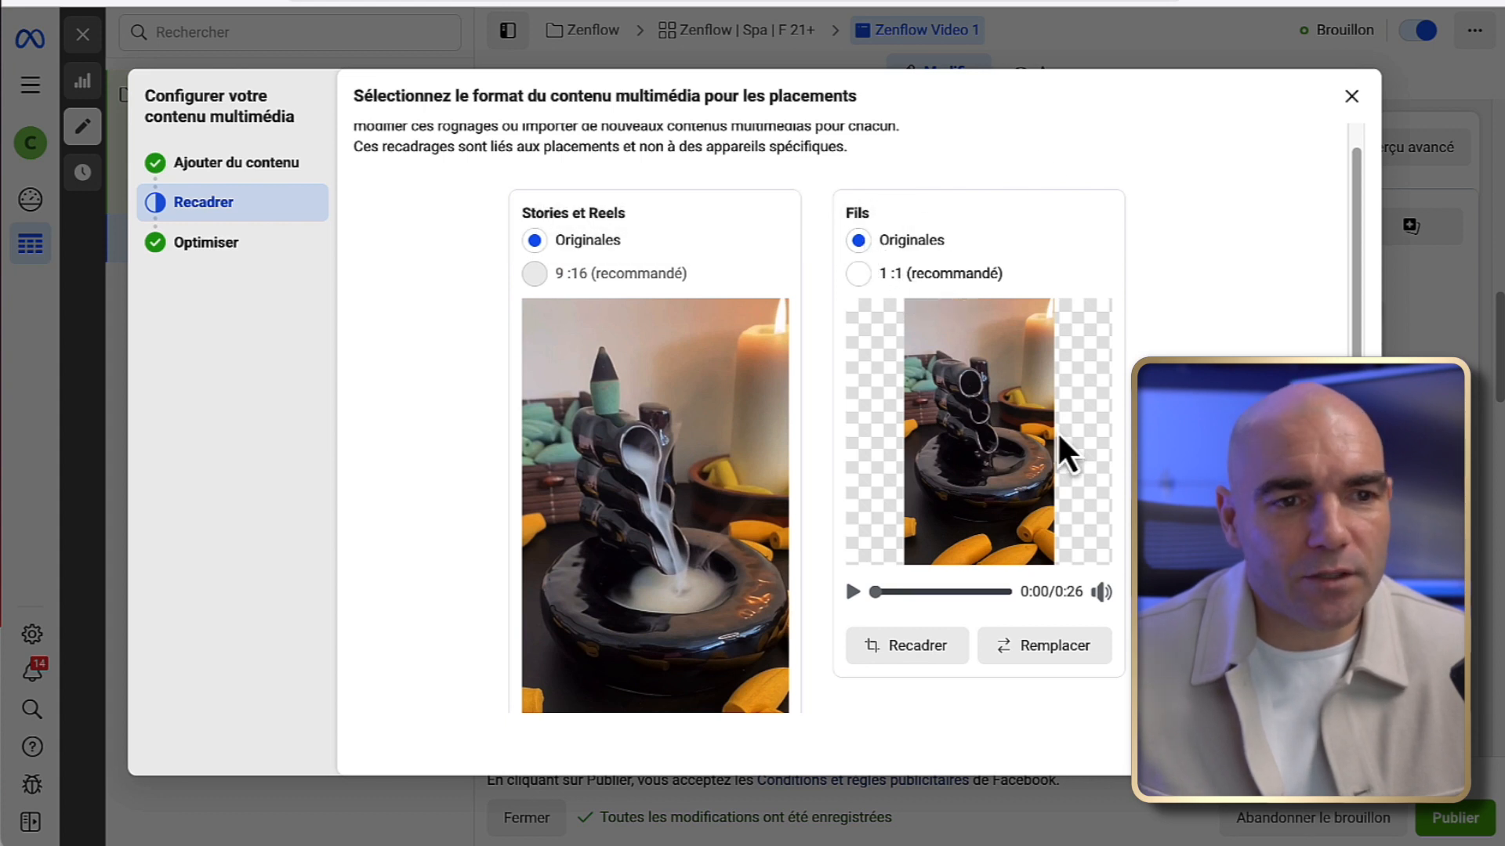
- Set the video format for the Fils placement to 1:1 and play its preview with the sound muted
{"action": "left_click", "coordinate": [858, 273]}
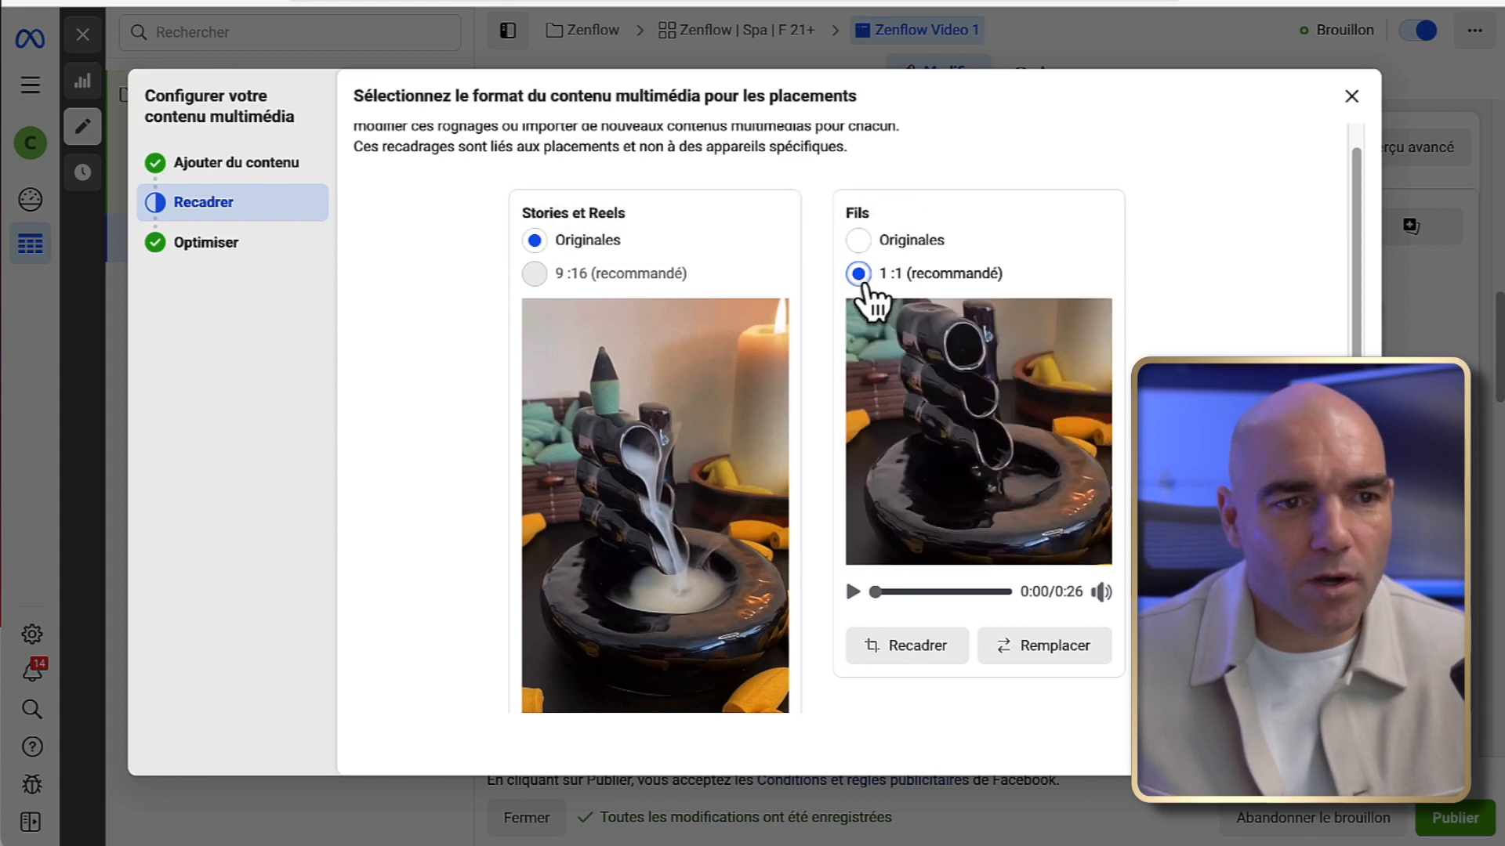
{"action": "left_click", "coordinate": [971, 401]}
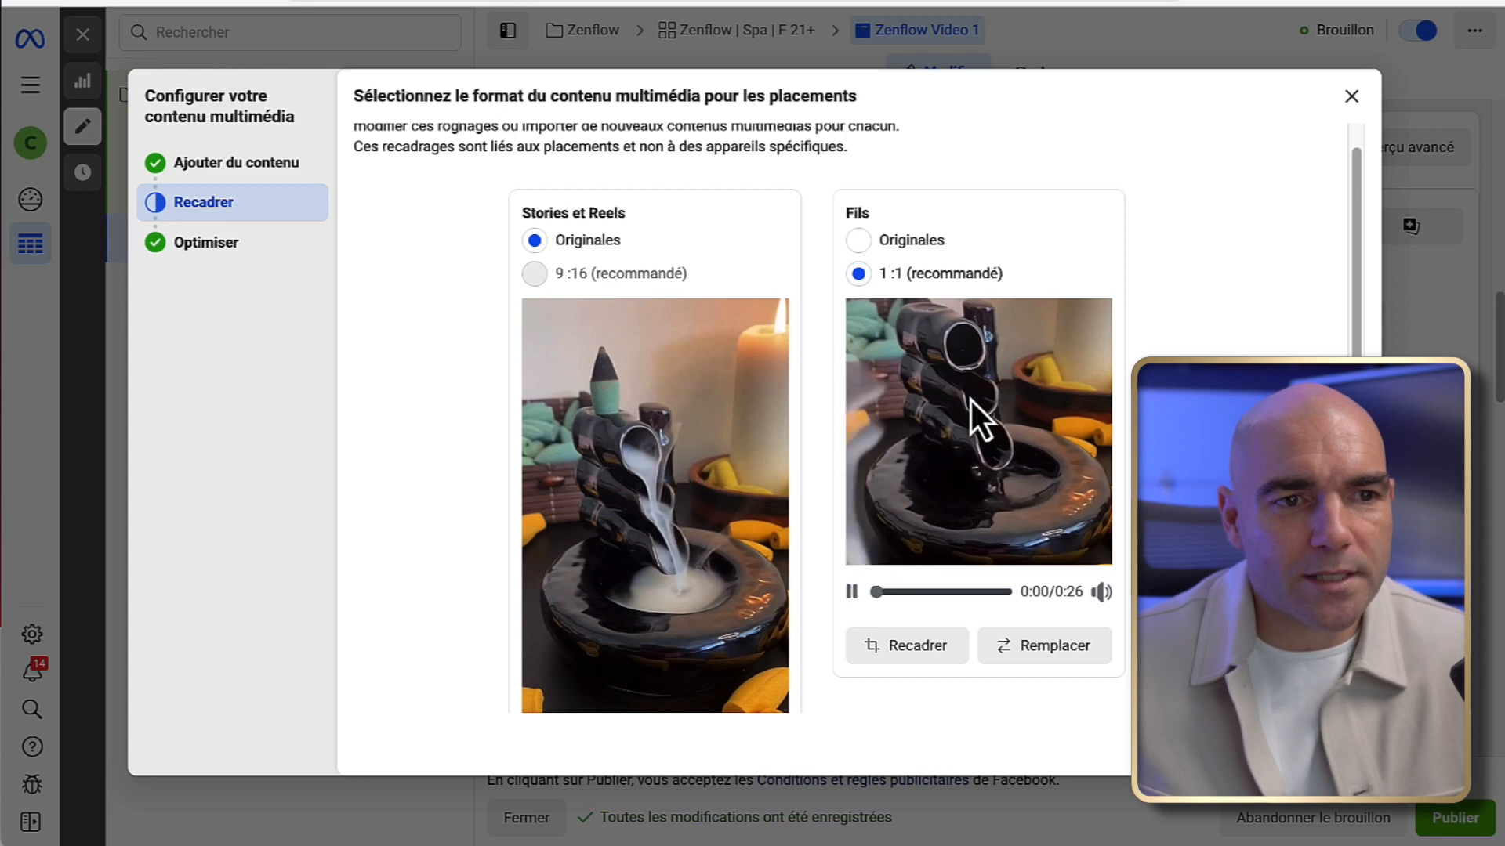
{"action": "left_click", "coordinate": [928, 646]}
{"action": "left_click_drag", "start_coordinate": [953, 438], "coordinate": [954, 434]}
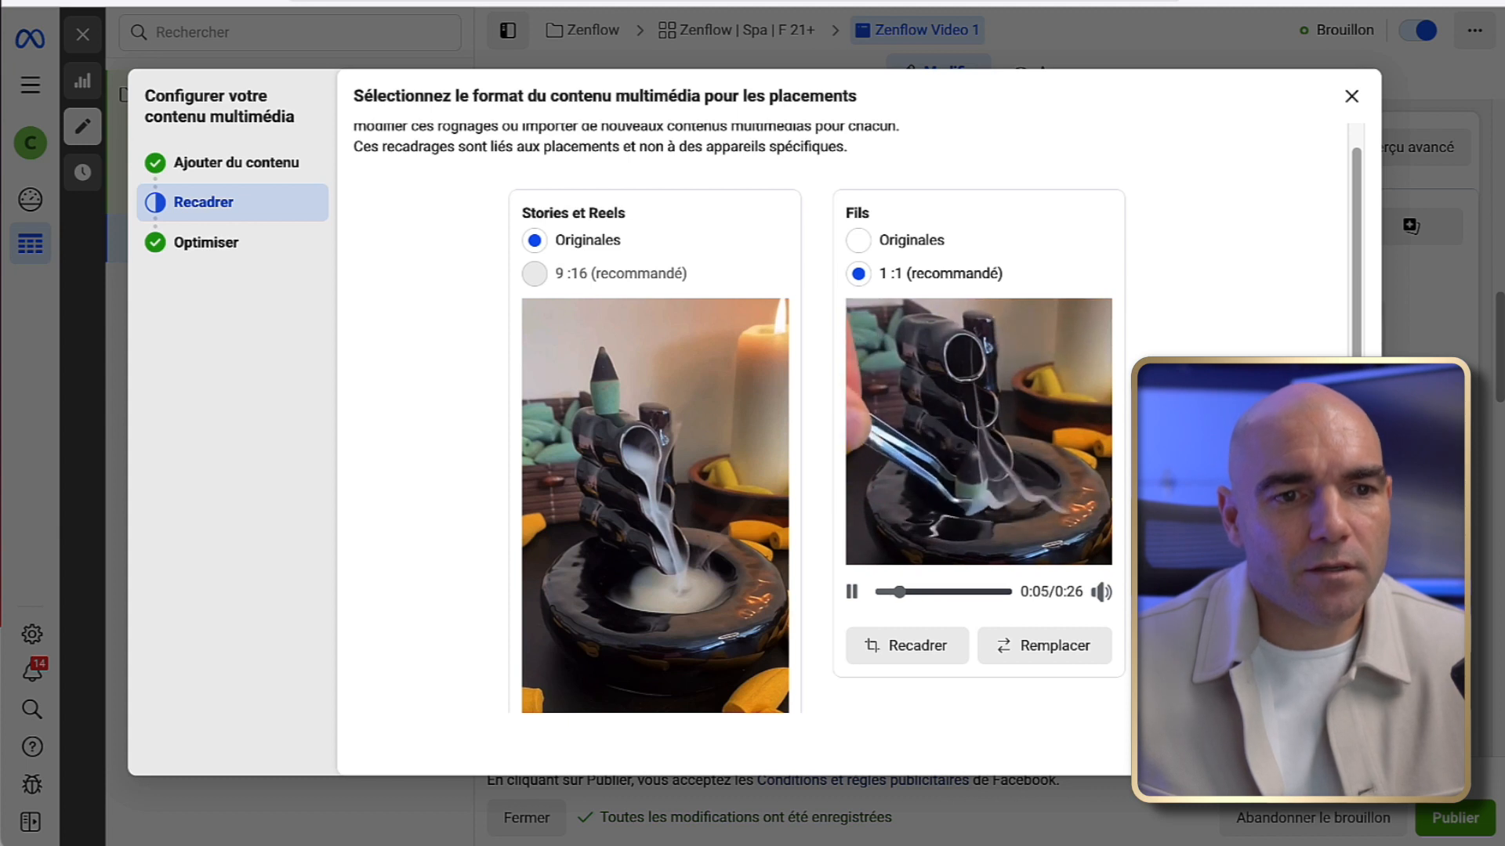
{"action": "left_click", "coordinate": [1101, 593]}
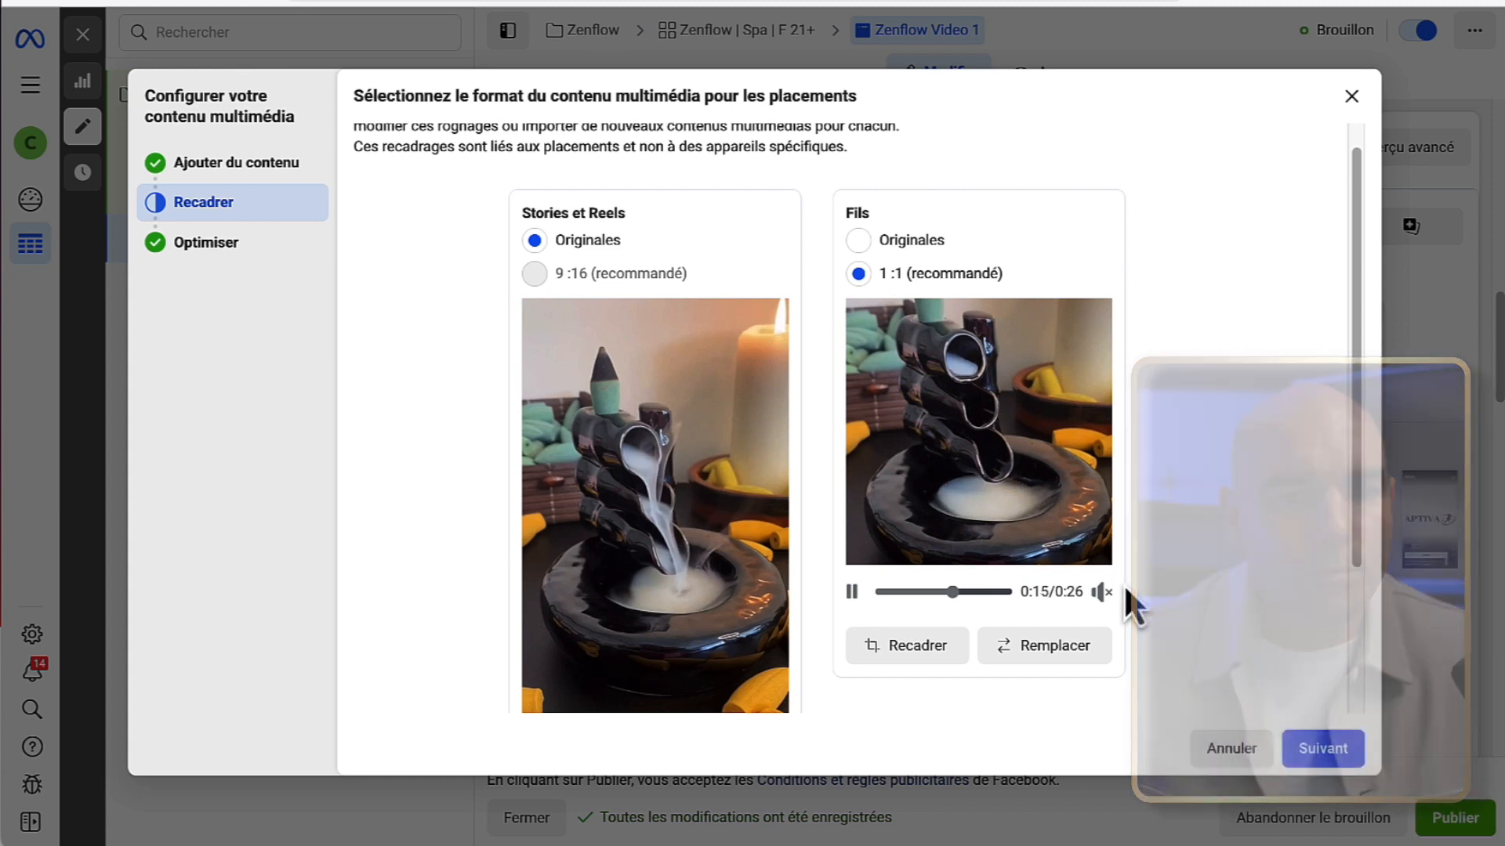
- Adjust the 1:1 crop frame over the incense burner in the Fils video and confirm the crop
{"action": "left_click", "coordinate": [932, 660]}
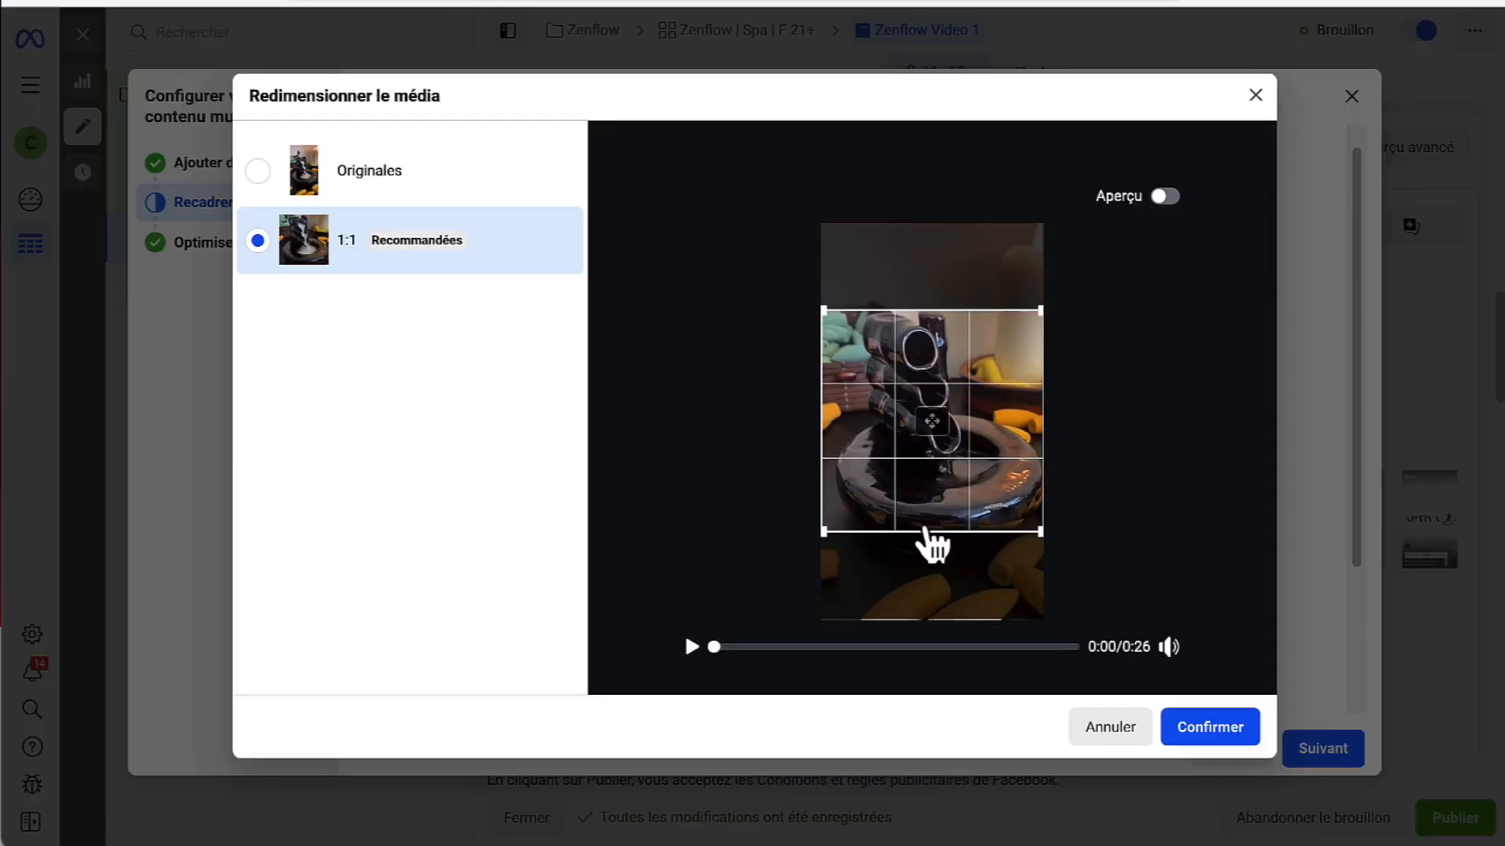
{"action": "left_click_drag", "start_coordinate": [941, 473], "coordinate": [941, 467]}
{"action": "left_click", "coordinate": [1188, 726]}
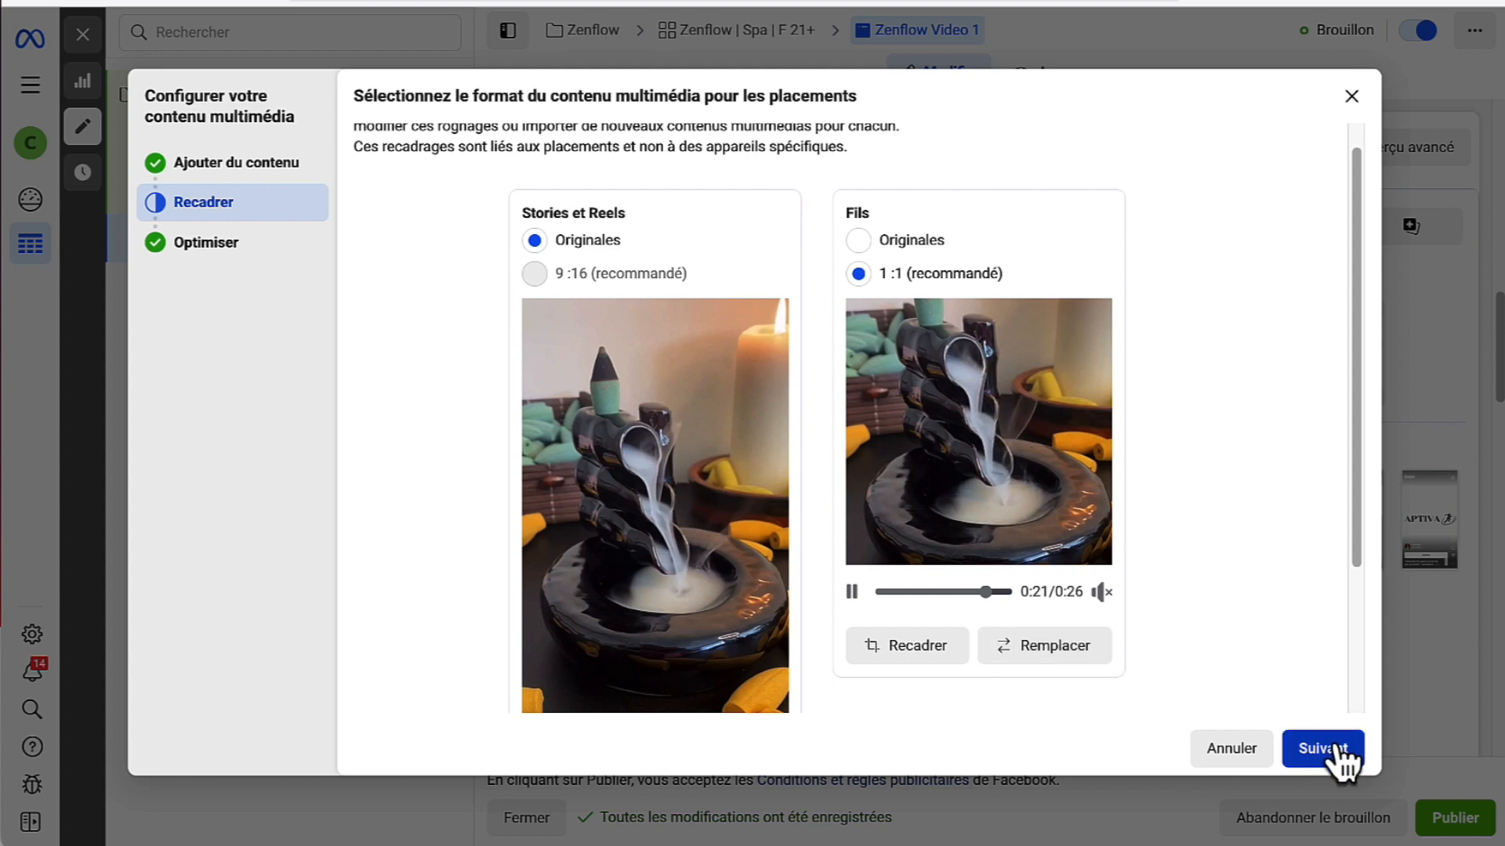
{"action": "left_click_drag", "start_coordinate": [1352, 558], "coordinate": [1328, 472]}
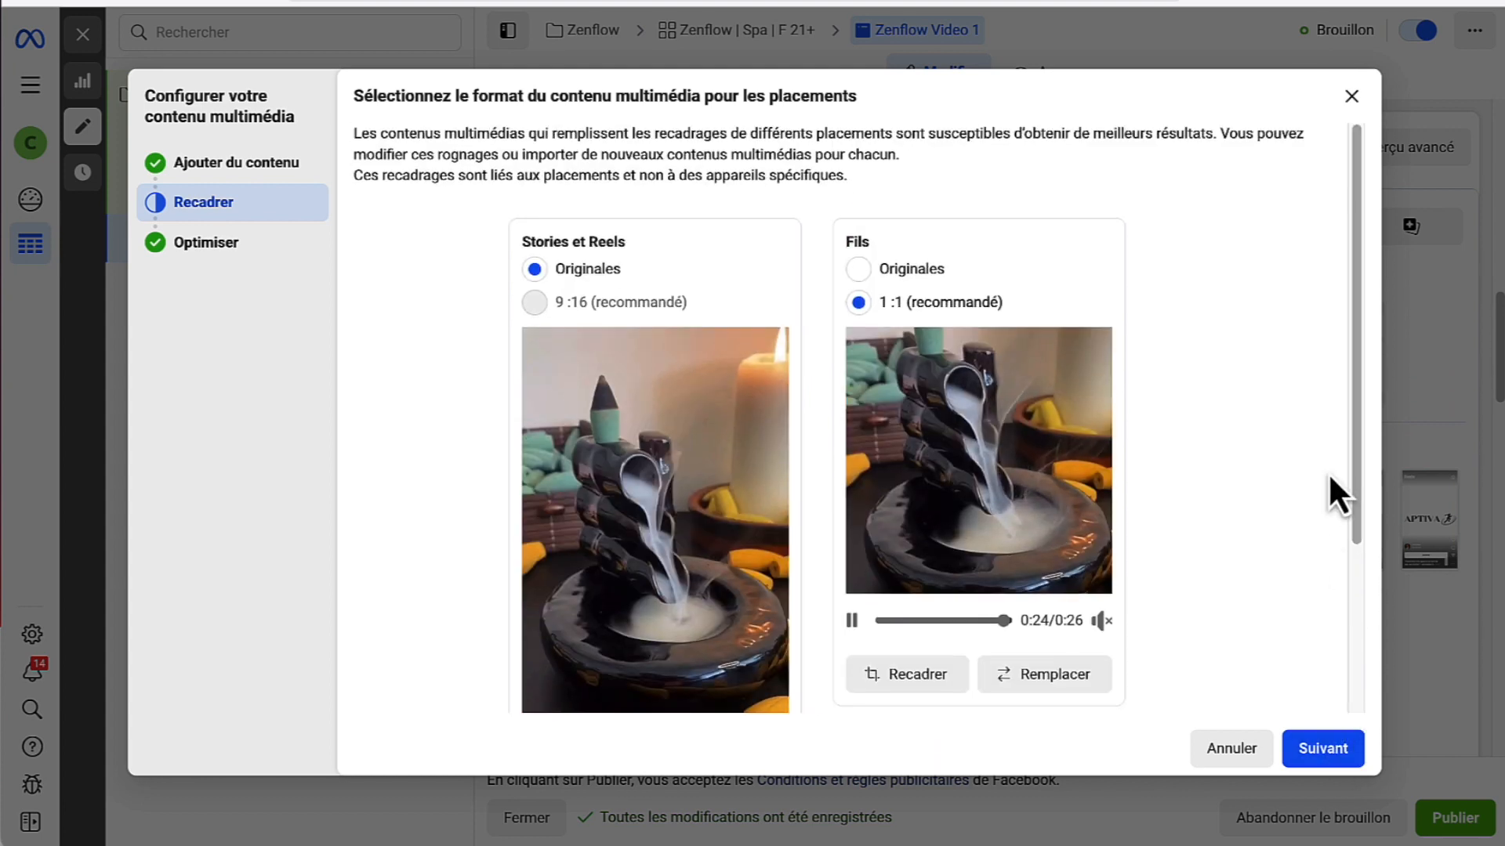
- Complete the video content setup with standard enhancements kept on, and preview the ad in the Instagram feed and Instagram Stories
{"action": "left_click", "coordinate": [1324, 753]}
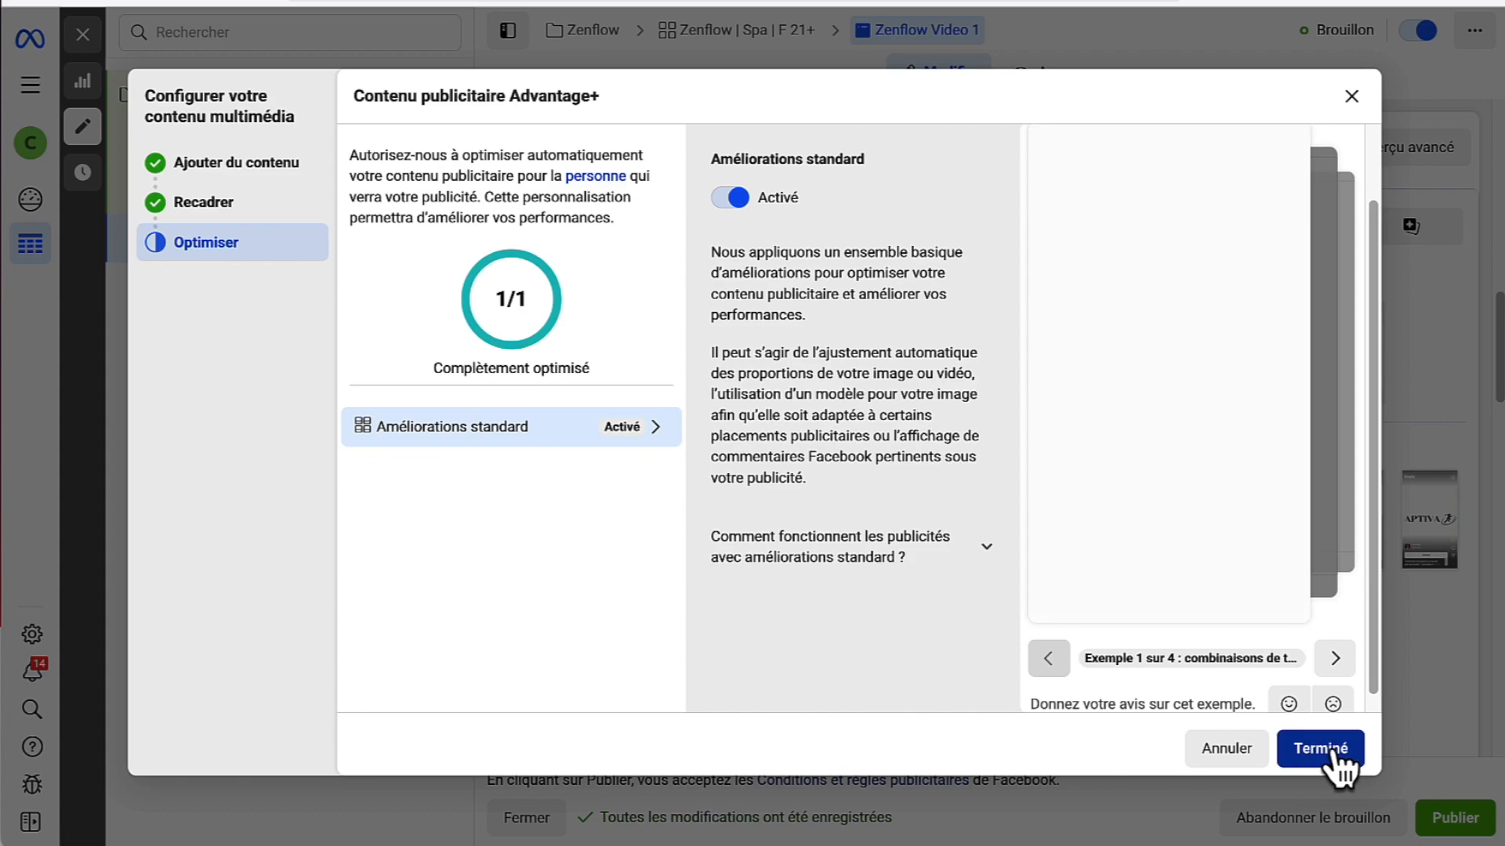
{"action": "left_click", "coordinate": [1333, 748]}
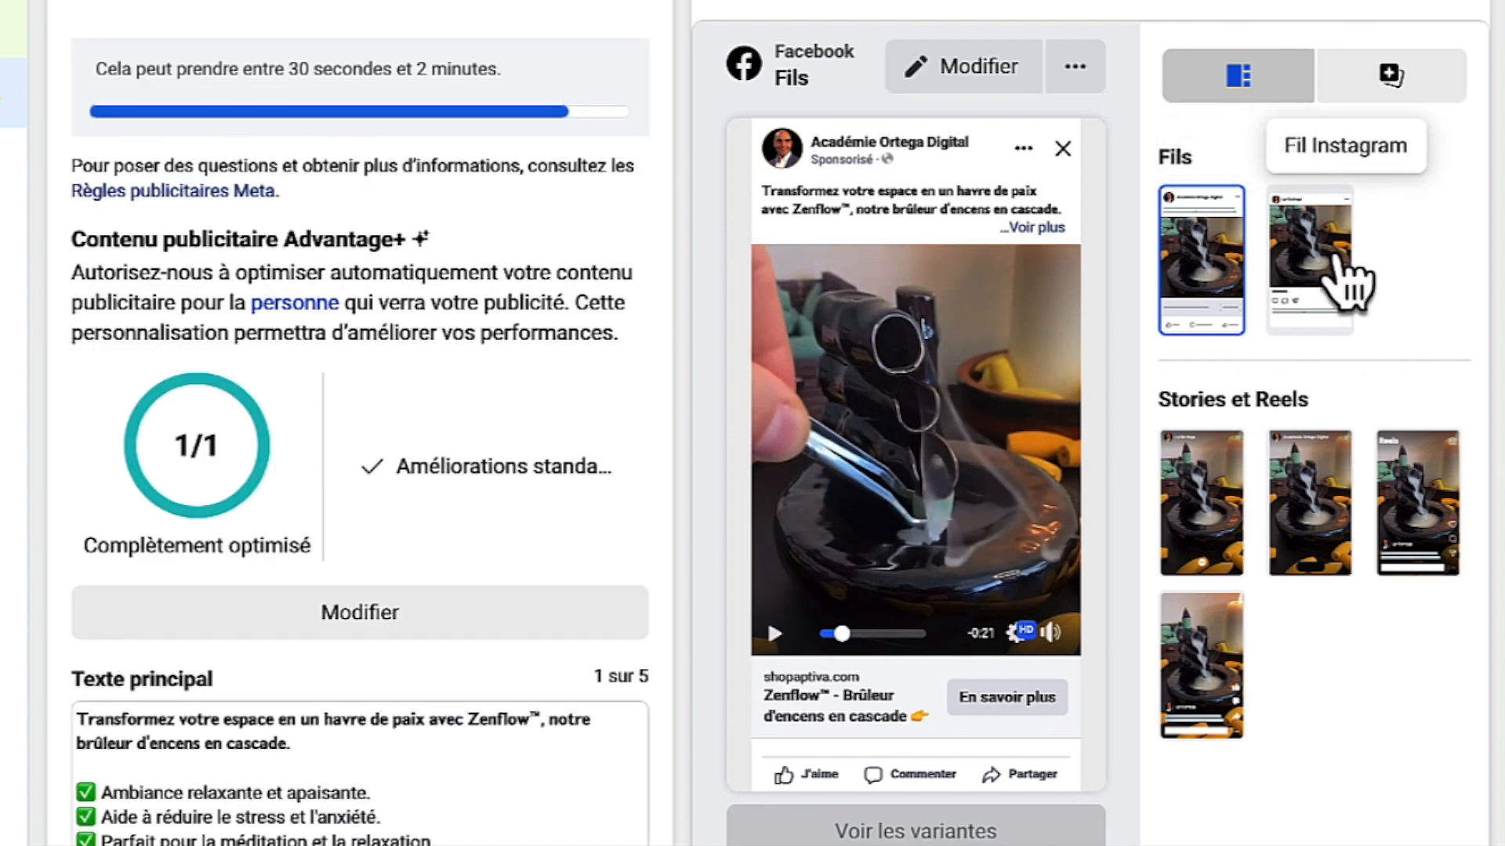
{"action": "left_click", "coordinate": [1309, 298]}
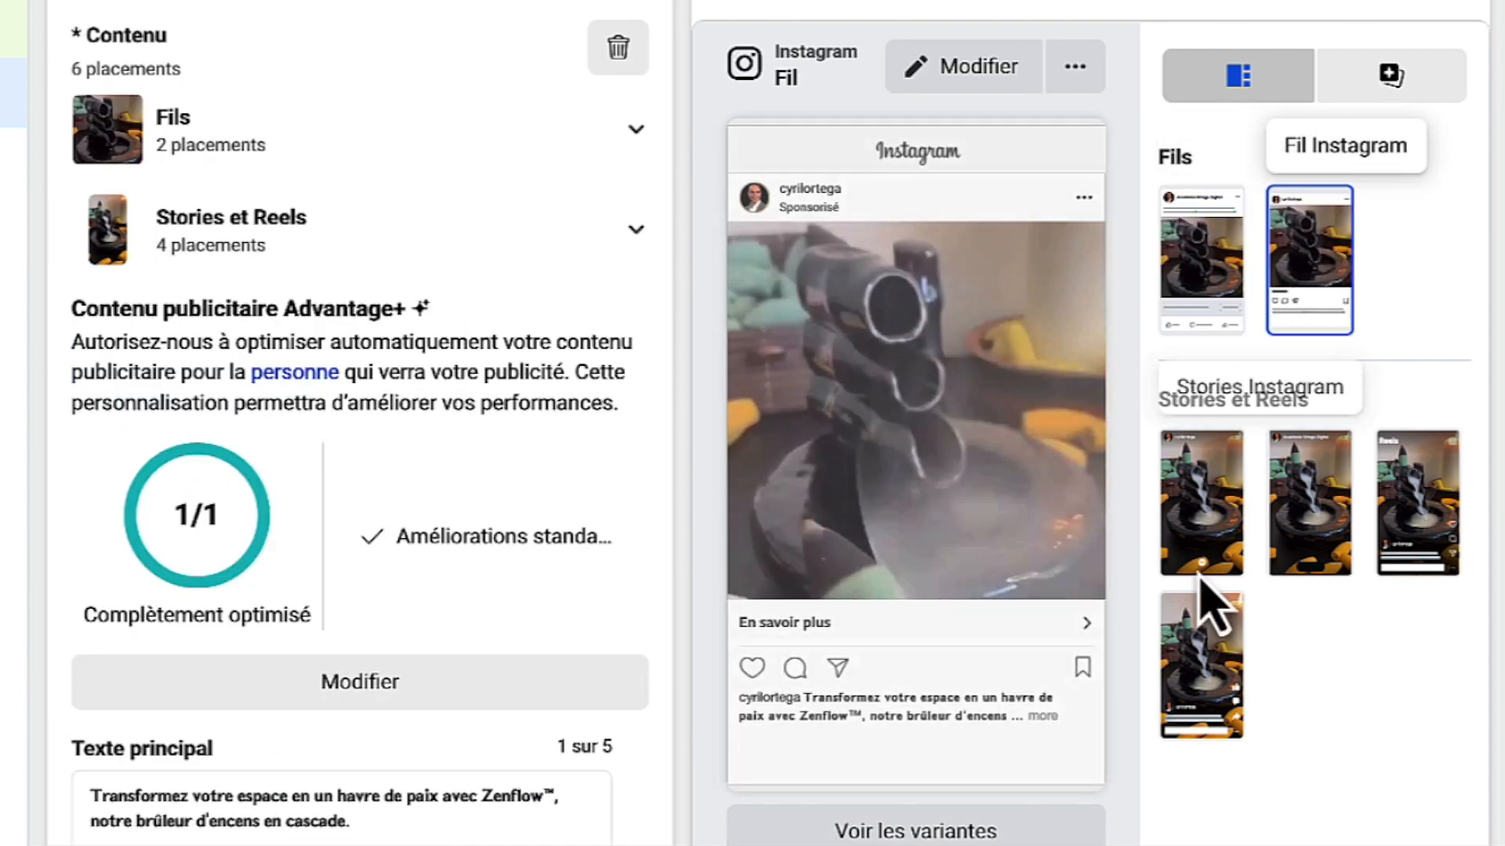
{"action": "left_click", "coordinate": [1207, 518]}
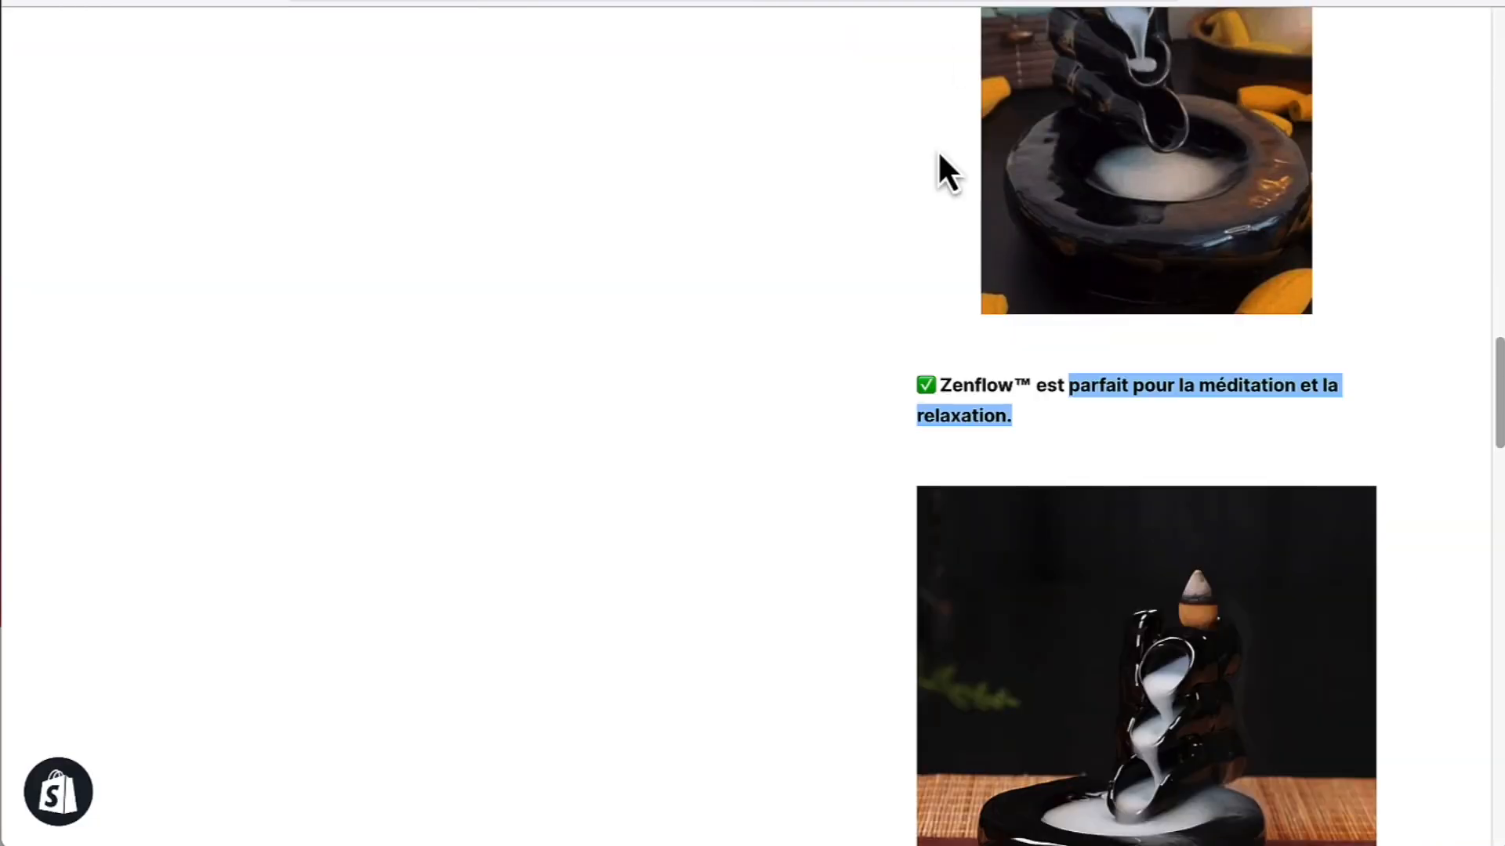
- Switch to the Aptiva store's Zenflow product page, display it in responsive phone view and look through its mobile layout
{"action": "scroll", "coordinate": [951, 346], "scroll_direction": "up", "scroll_amount": 10}
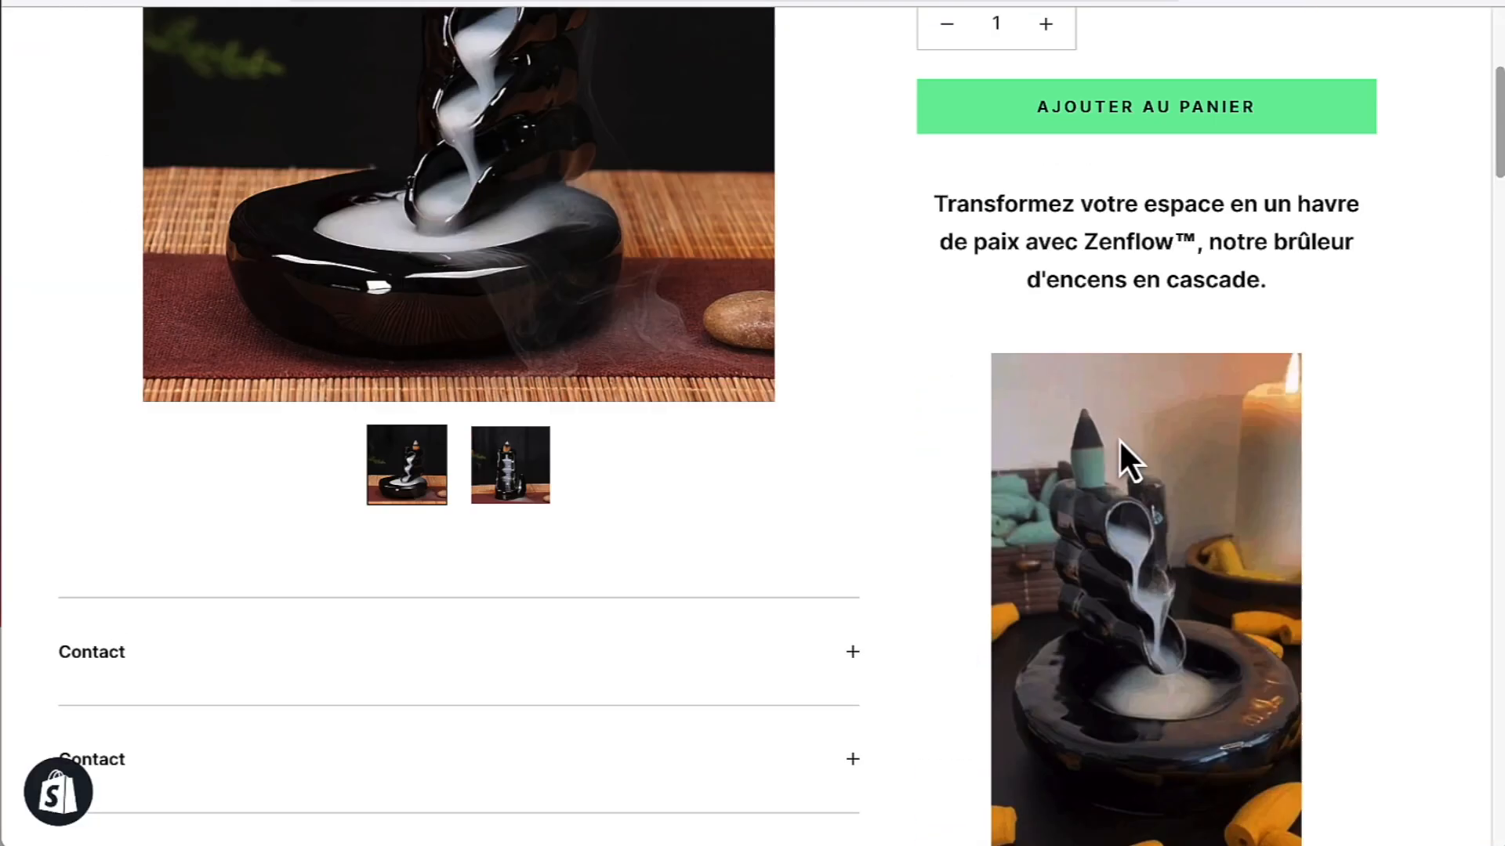
{"action": "scroll", "coordinate": [1117, 439], "scroll_direction": "up", "scroll_amount": 5}
{"action": "right_click", "coordinate": [1347, 360]}
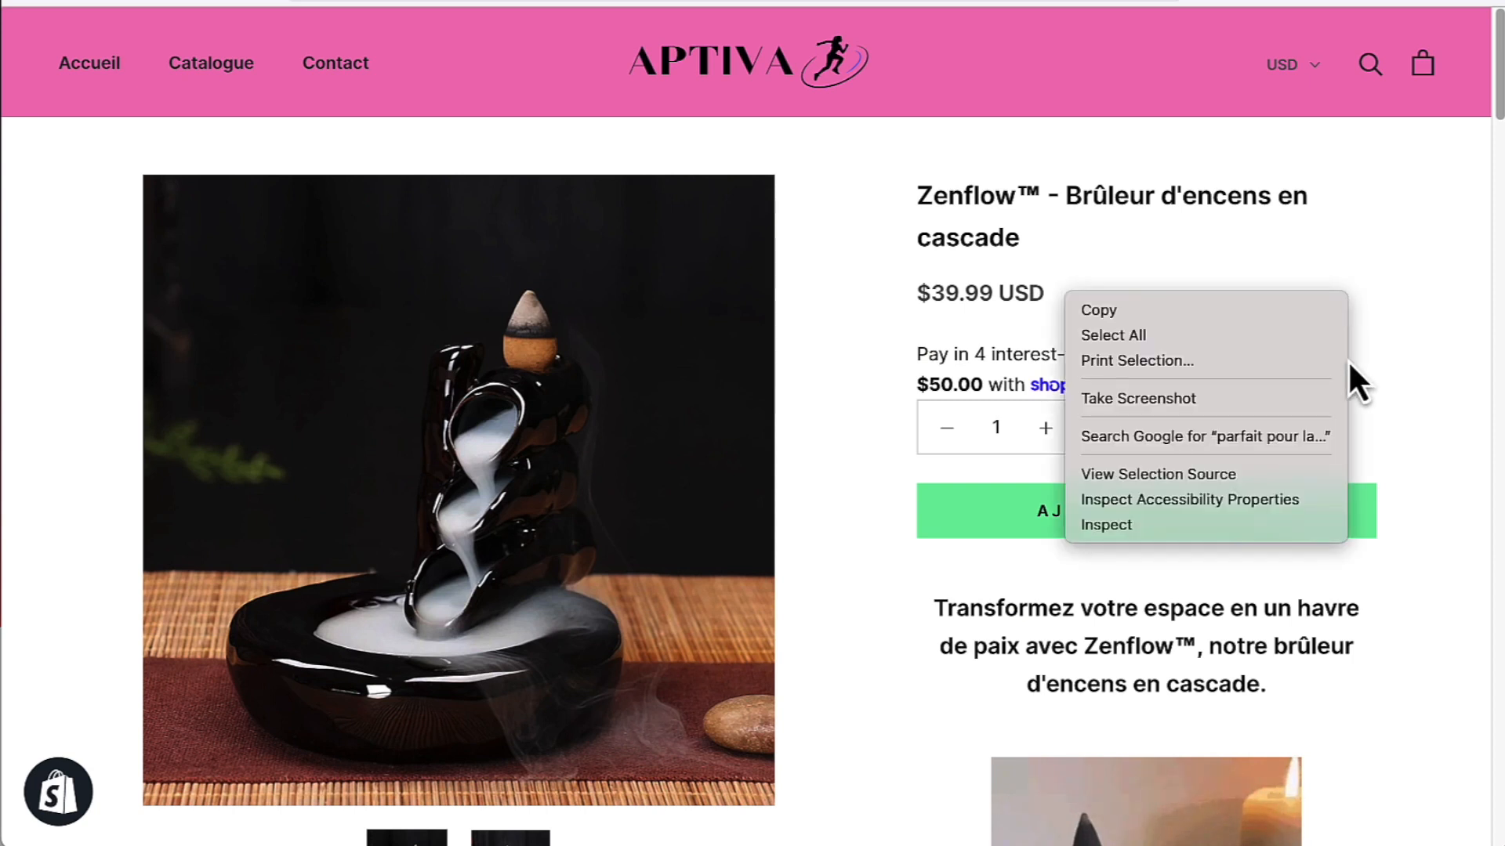
{"action": "left_click", "coordinate": [1159, 518]}
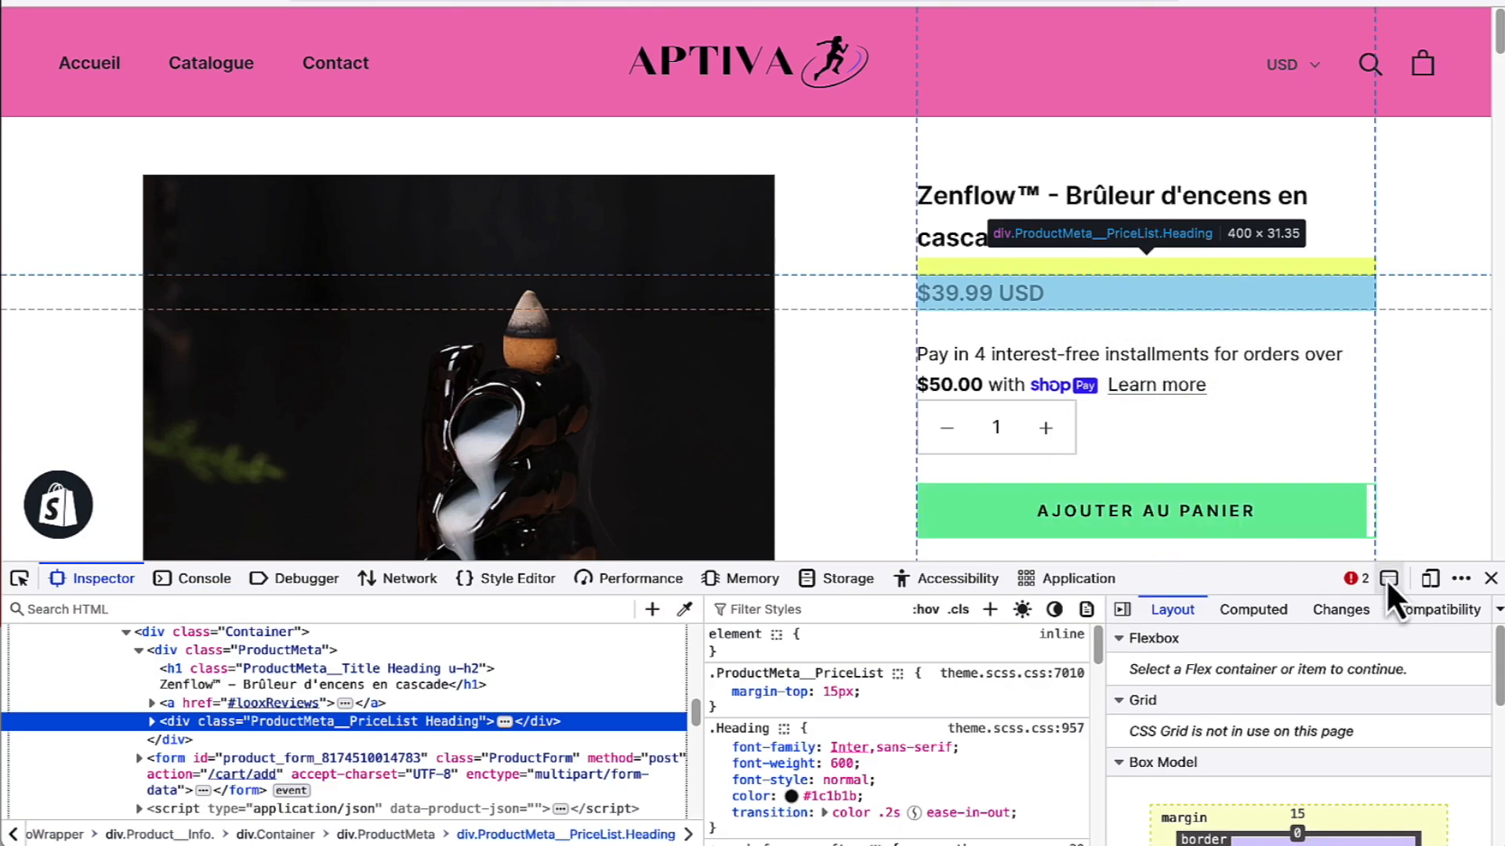
{"action": "left_click", "coordinate": [1428, 579]}
{"action": "left_click", "coordinate": [1491, 578]}
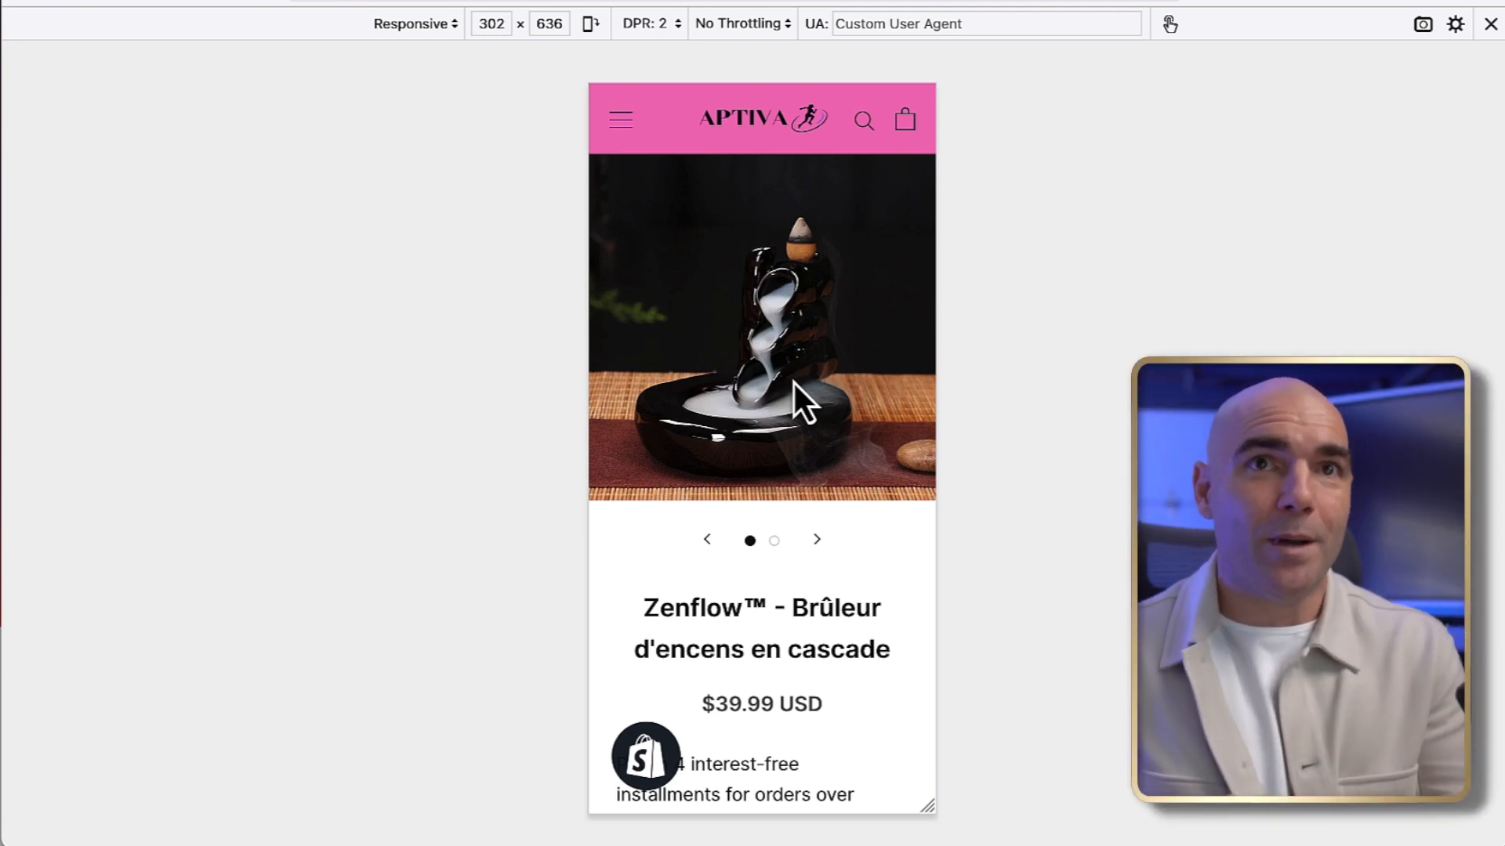
{"action": "scroll", "coordinate": [777, 356], "scroll_direction": "down", "scroll_amount": 3}
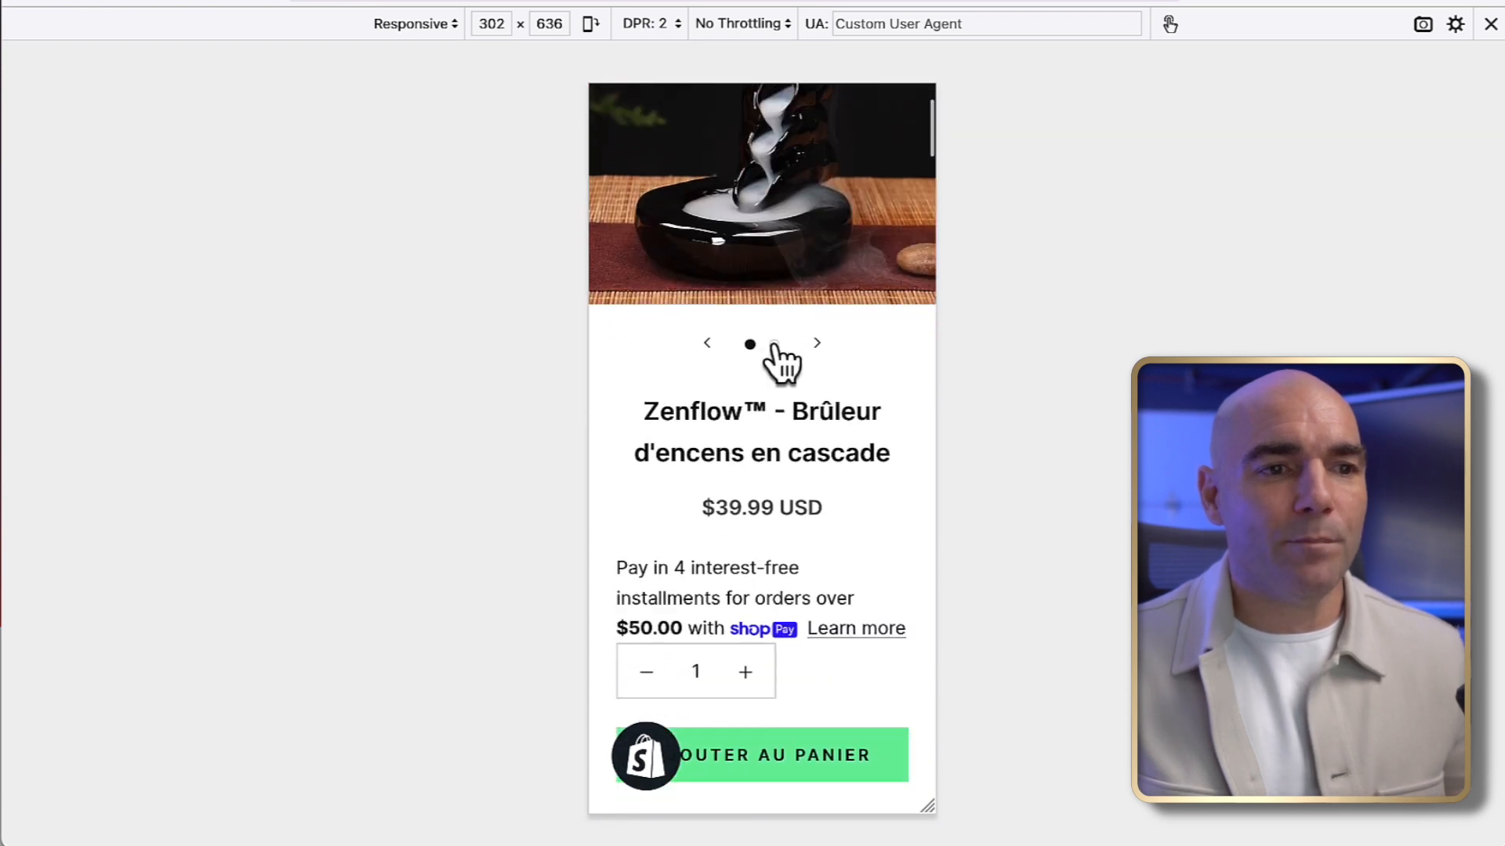
{"action": "scroll", "coordinate": [821, 441], "scroll_direction": "down", "scroll_amount": 5}
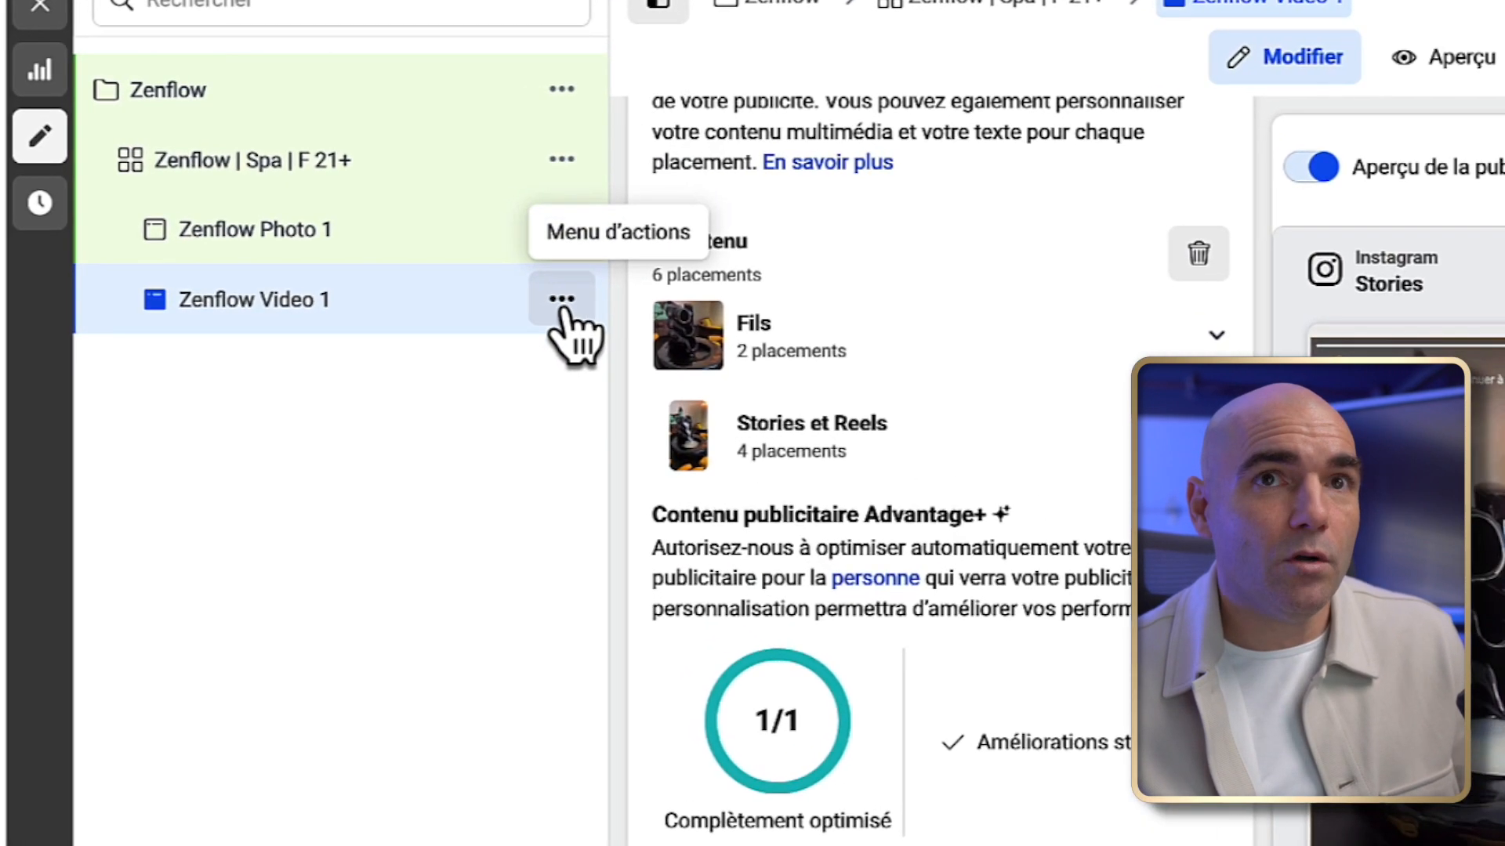
- Quickly duplicate the Zenflow Video 1 ad and rename the copy Zenflow Video 2
{"action": "left_click", "coordinate": [561, 298]}
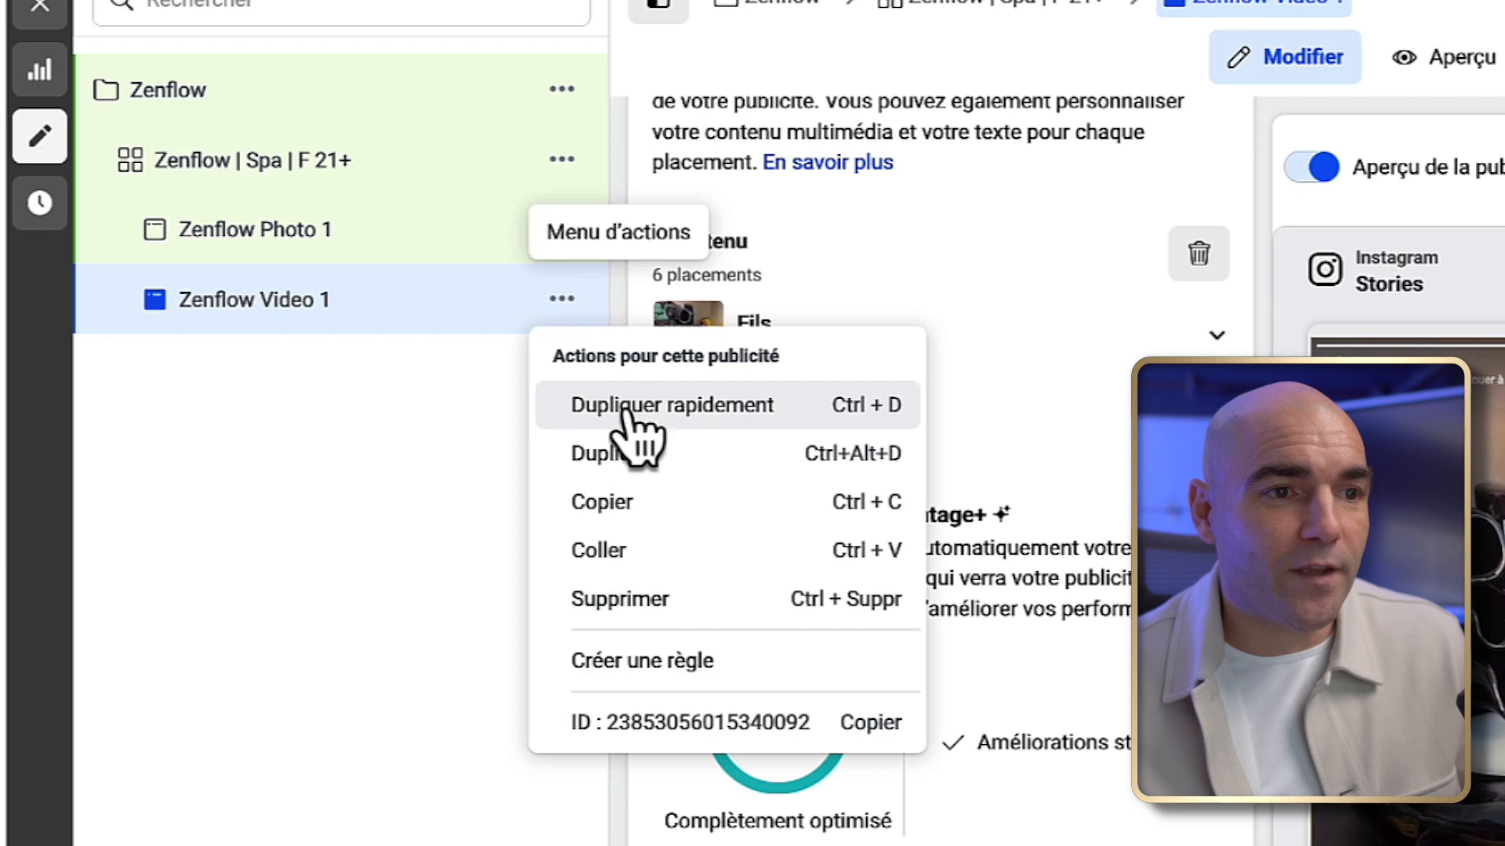
{"action": "left_click", "coordinate": [637, 419]}
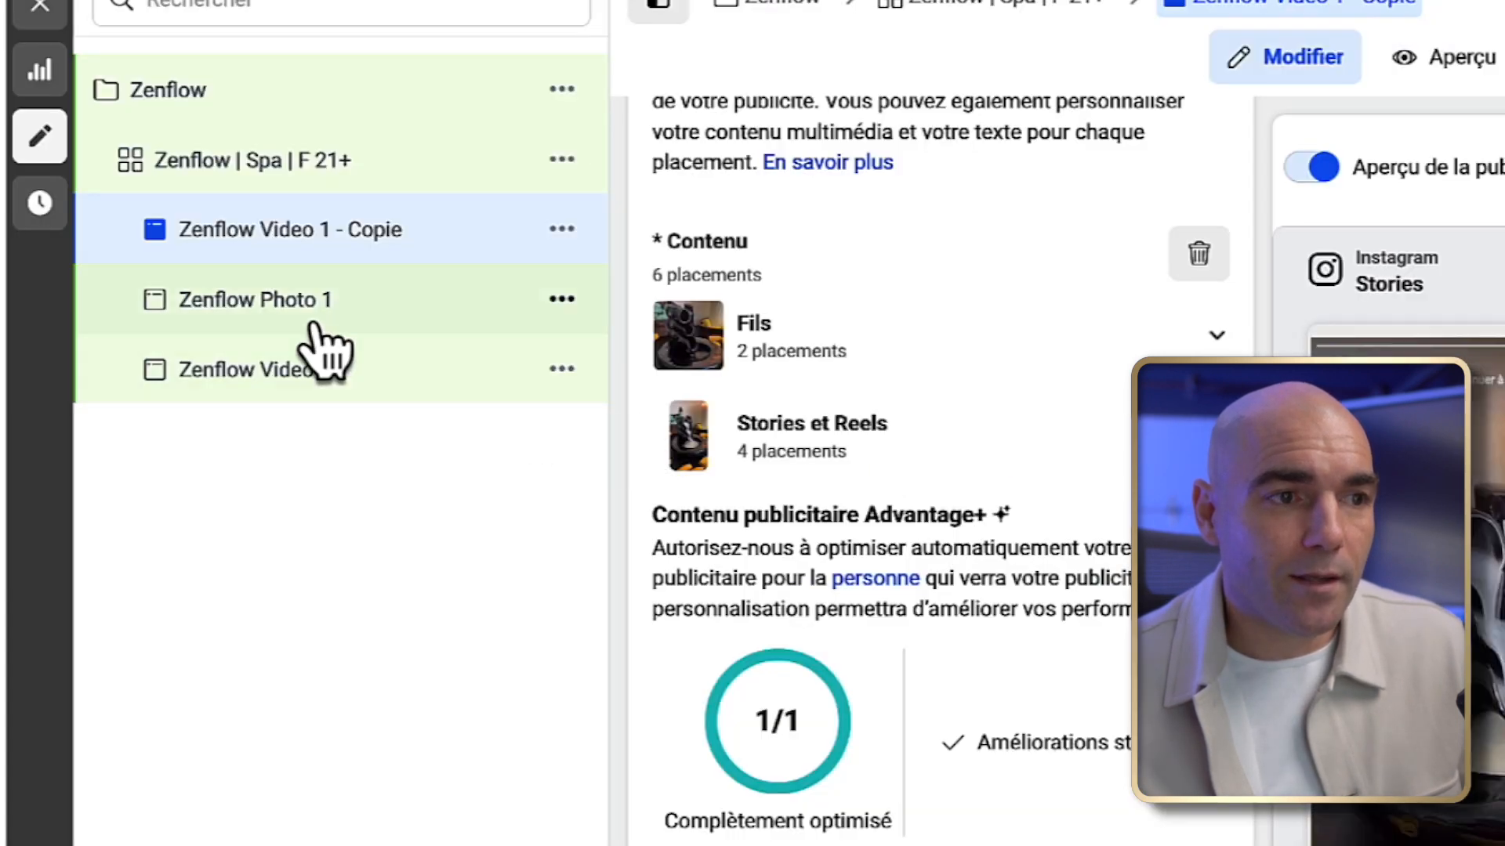
{"action": "scroll", "coordinate": [917, 363], "scroll_direction": "up", "scroll_amount": 10}
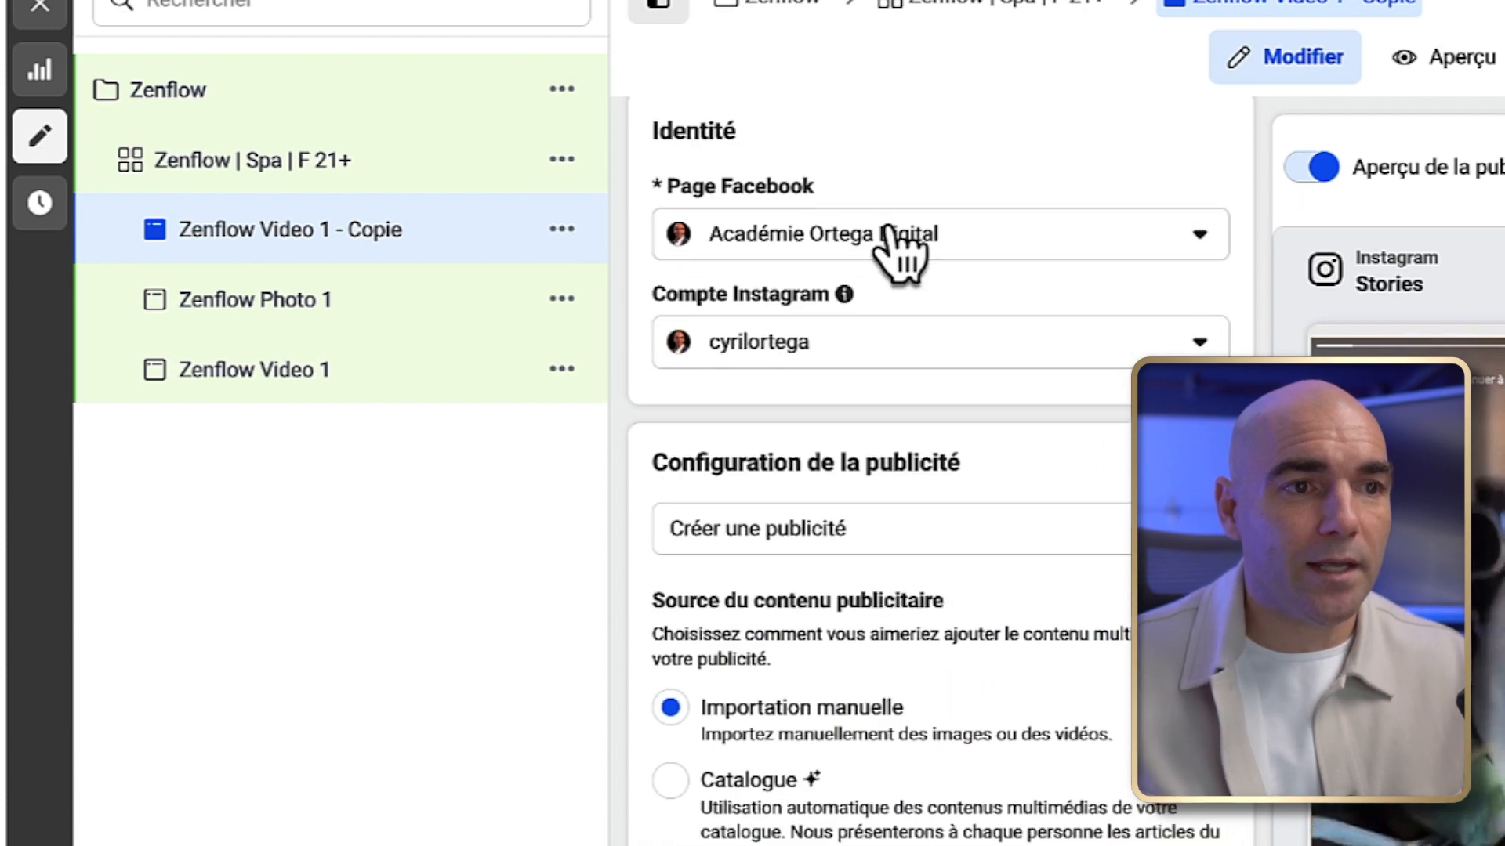
{"action": "left_click_drag", "start_coordinate": [812, 229], "coordinate": [948, 235]}
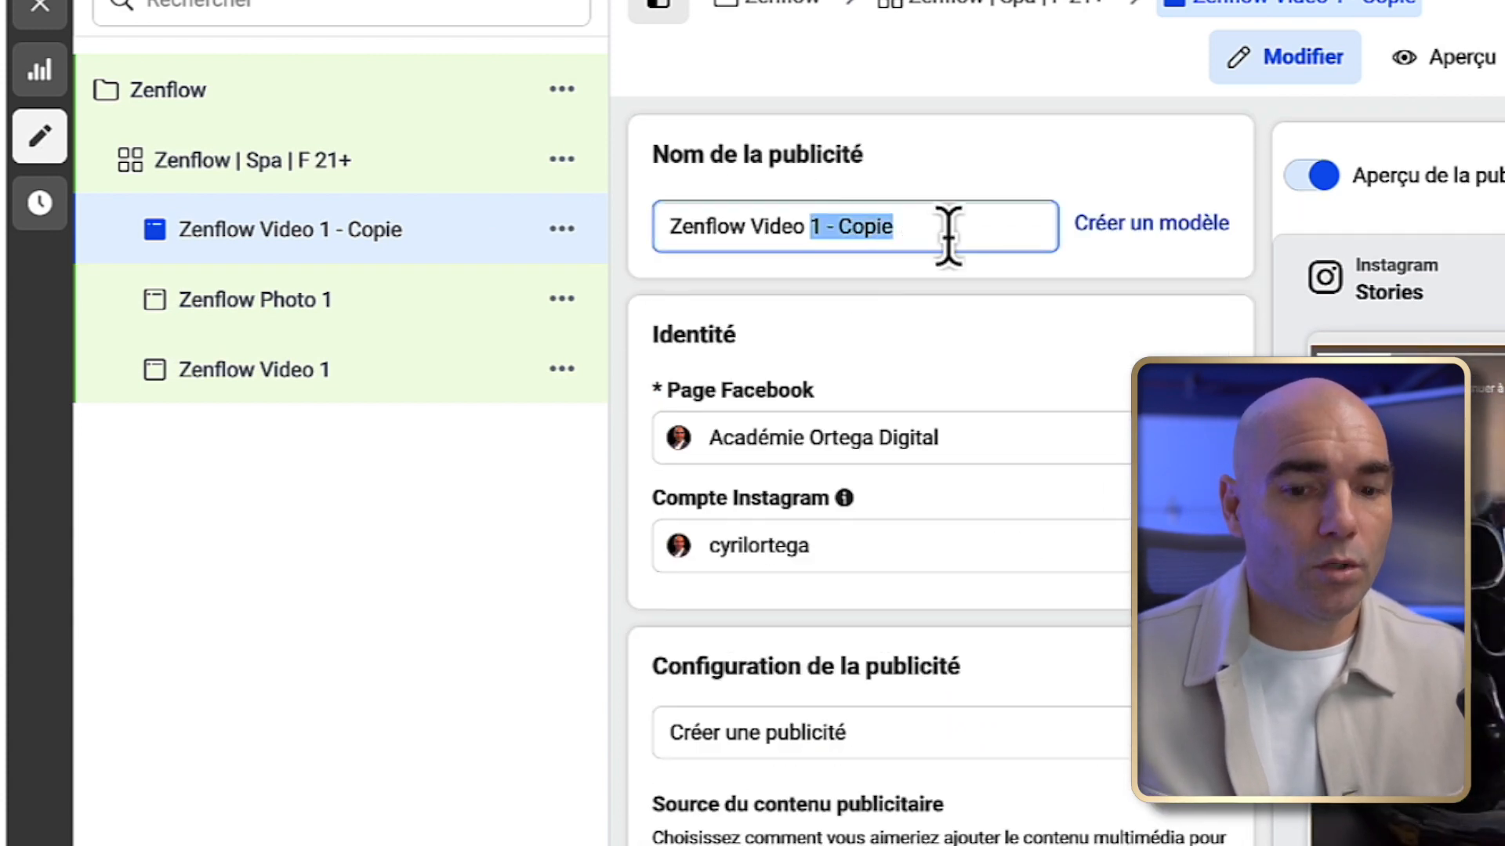
{"action": "left_click", "coordinate": [420, 682]}
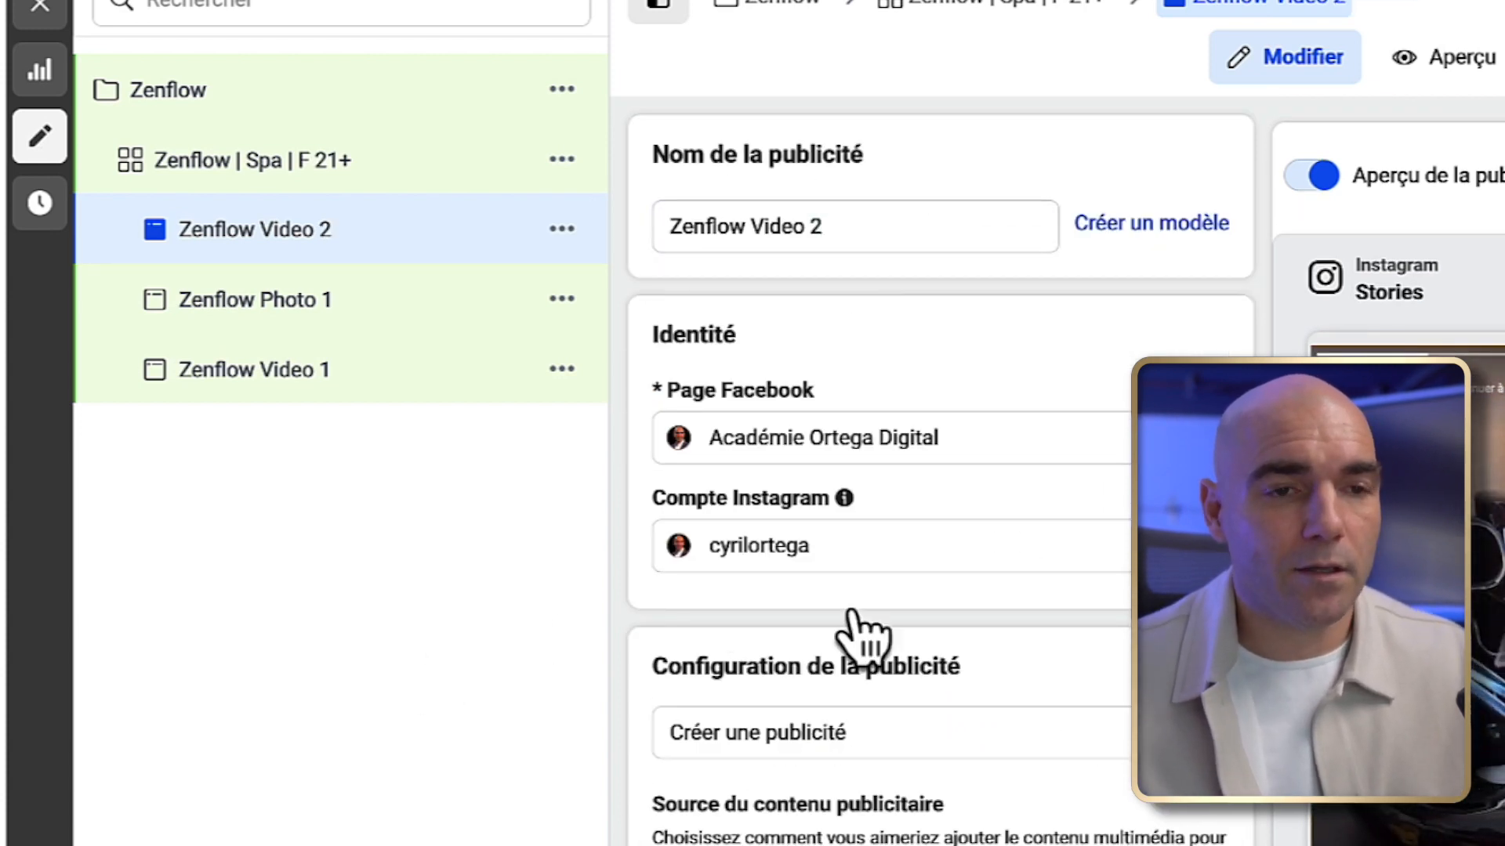
- Review the Zenflow Video 2 ad's content, primary text, title, call-to-action and destination settings
{"action": "scroll", "coordinate": [1106, 547], "scroll_direction": "down", "scroll_amount": 10}
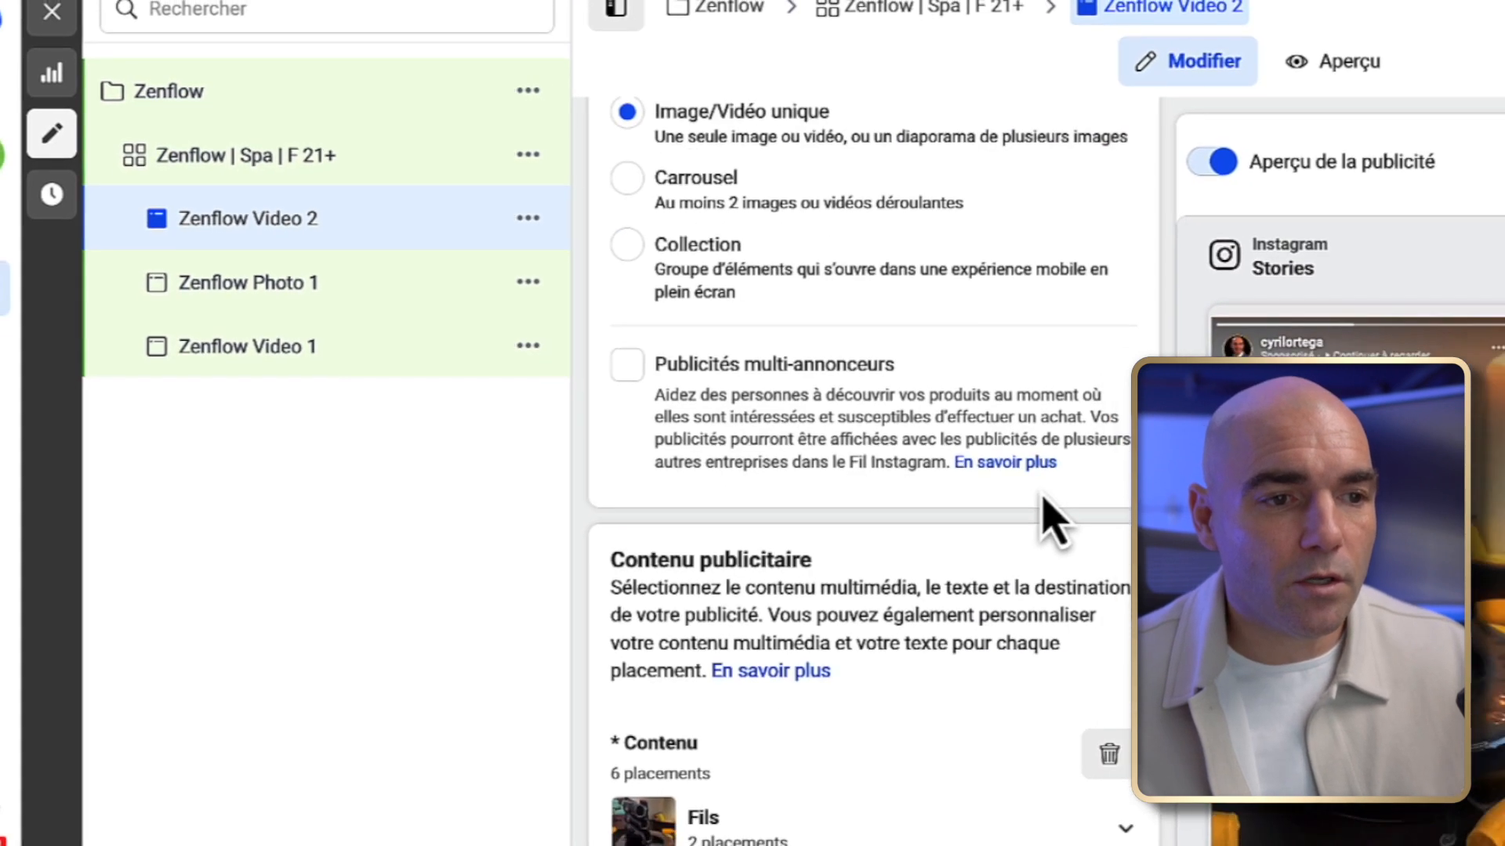
{"action": "scroll", "coordinate": [828, 399], "scroll_direction": "down", "scroll_amount": 10}
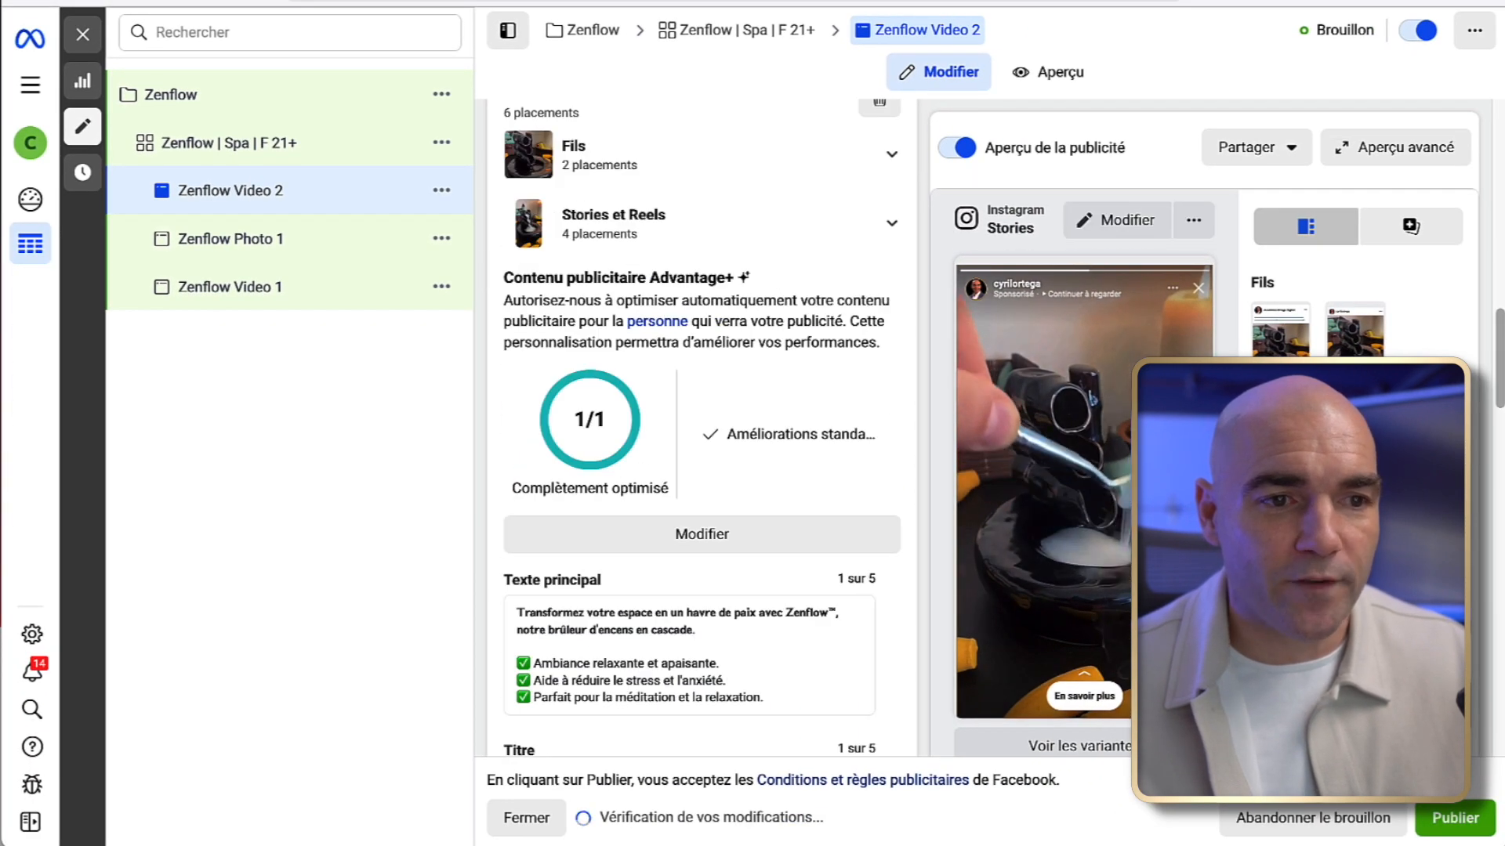
{"action": "scroll", "coordinate": [857, 518], "scroll_direction": "up", "scroll_amount": 8}
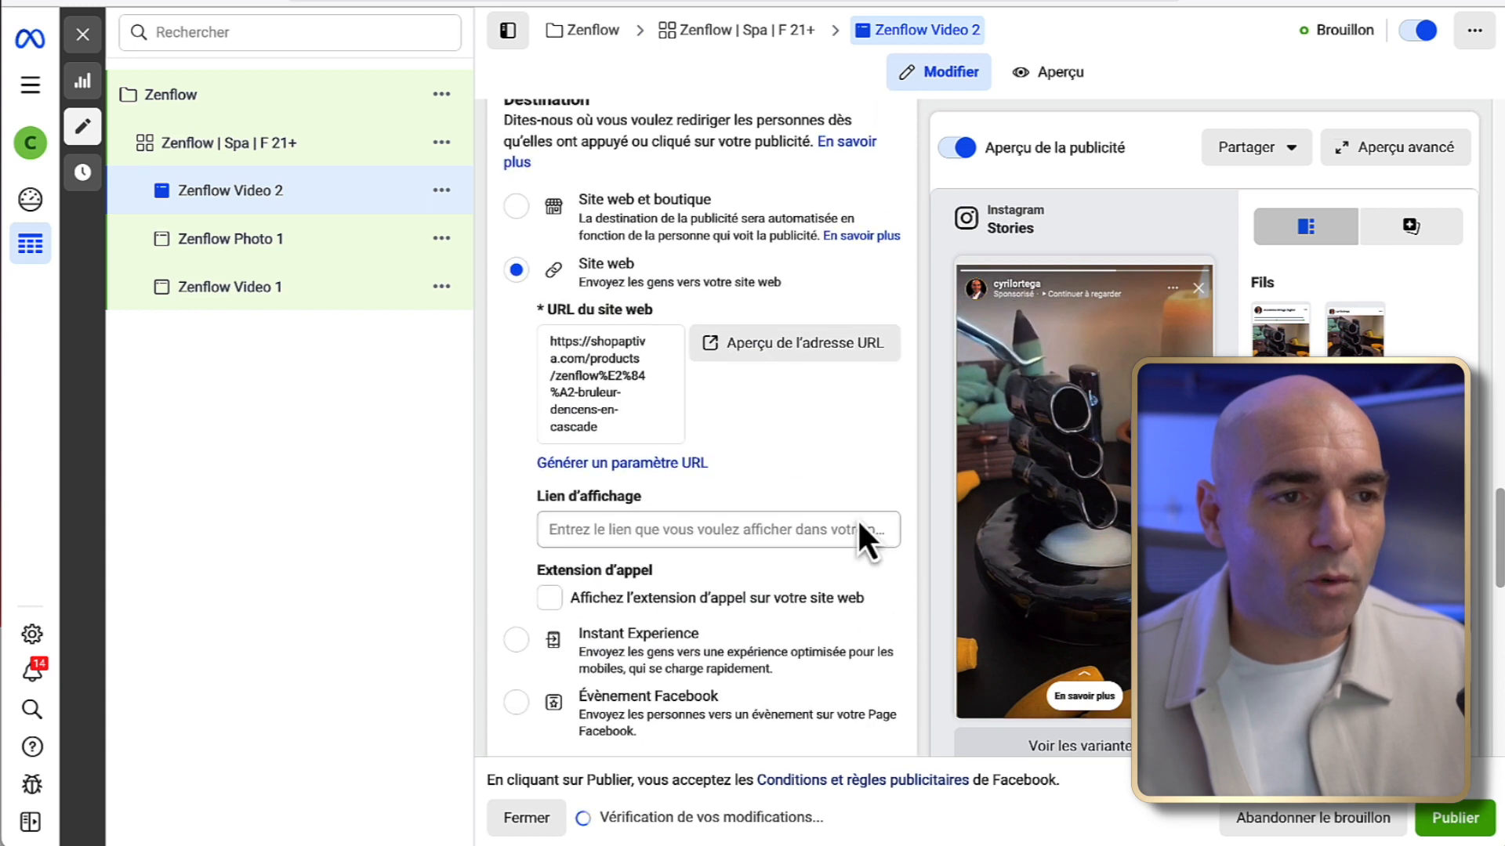
{"action": "scroll", "coordinate": [858, 518], "scroll_direction": "down", "scroll_amount": 4}
{"action": "scroll", "coordinate": [857, 518], "scroll_direction": "down", "scroll_amount": 12}
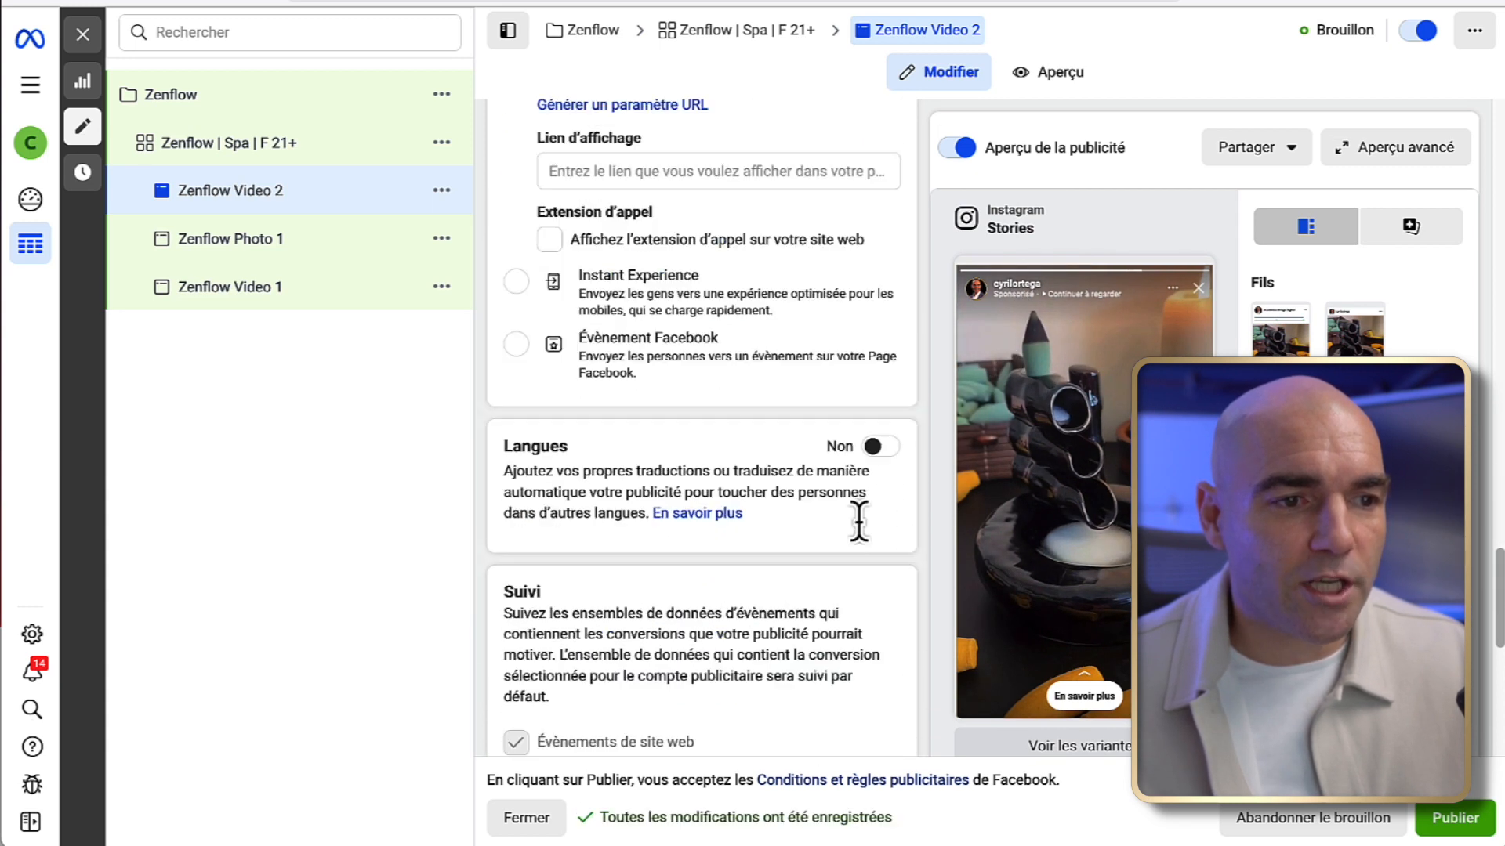
{"action": "scroll", "coordinate": [858, 521], "scroll_direction": "up", "scroll_amount": 6}
{"action": "scroll", "coordinate": [858, 511], "scroll_direction": "up", "scroll_amount": 8}
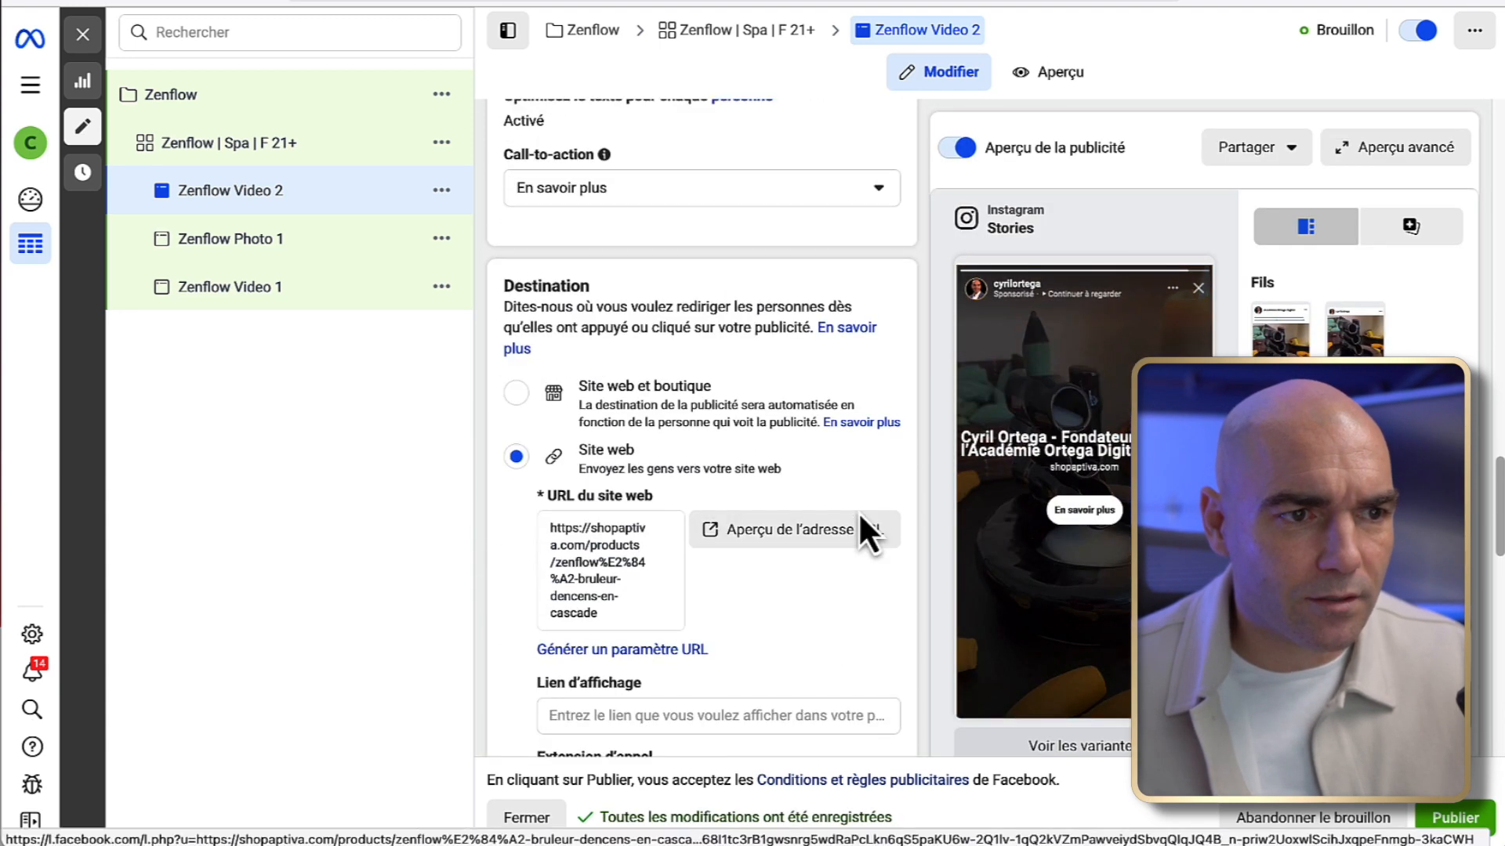
{"action": "scroll", "coordinate": [858, 511], "scroll_direction": "up", "scroll_amount": 4}
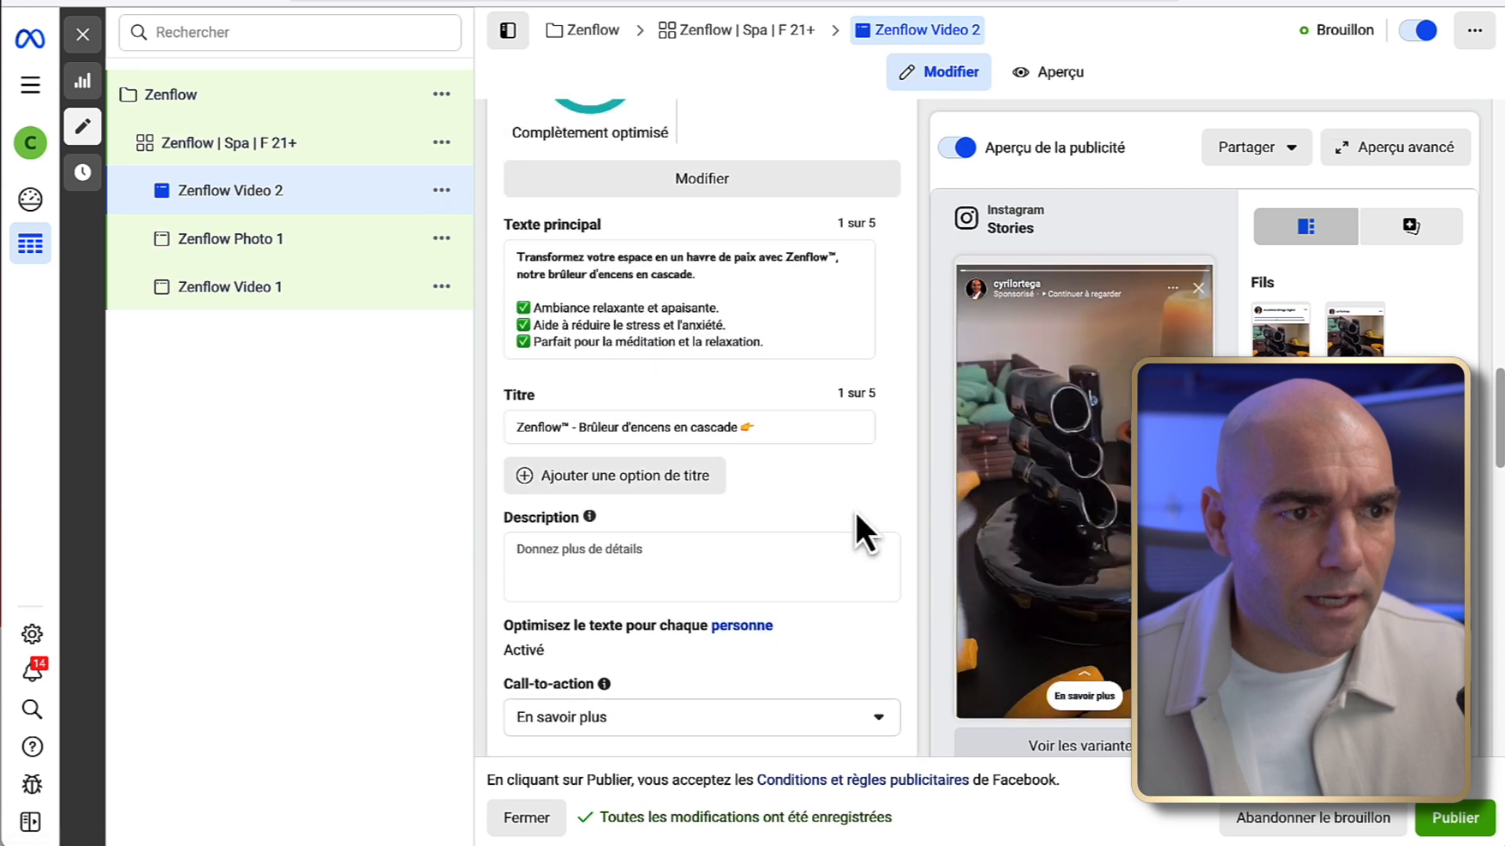
{"action": "mouse_move", "coordinate": [589, 517]}
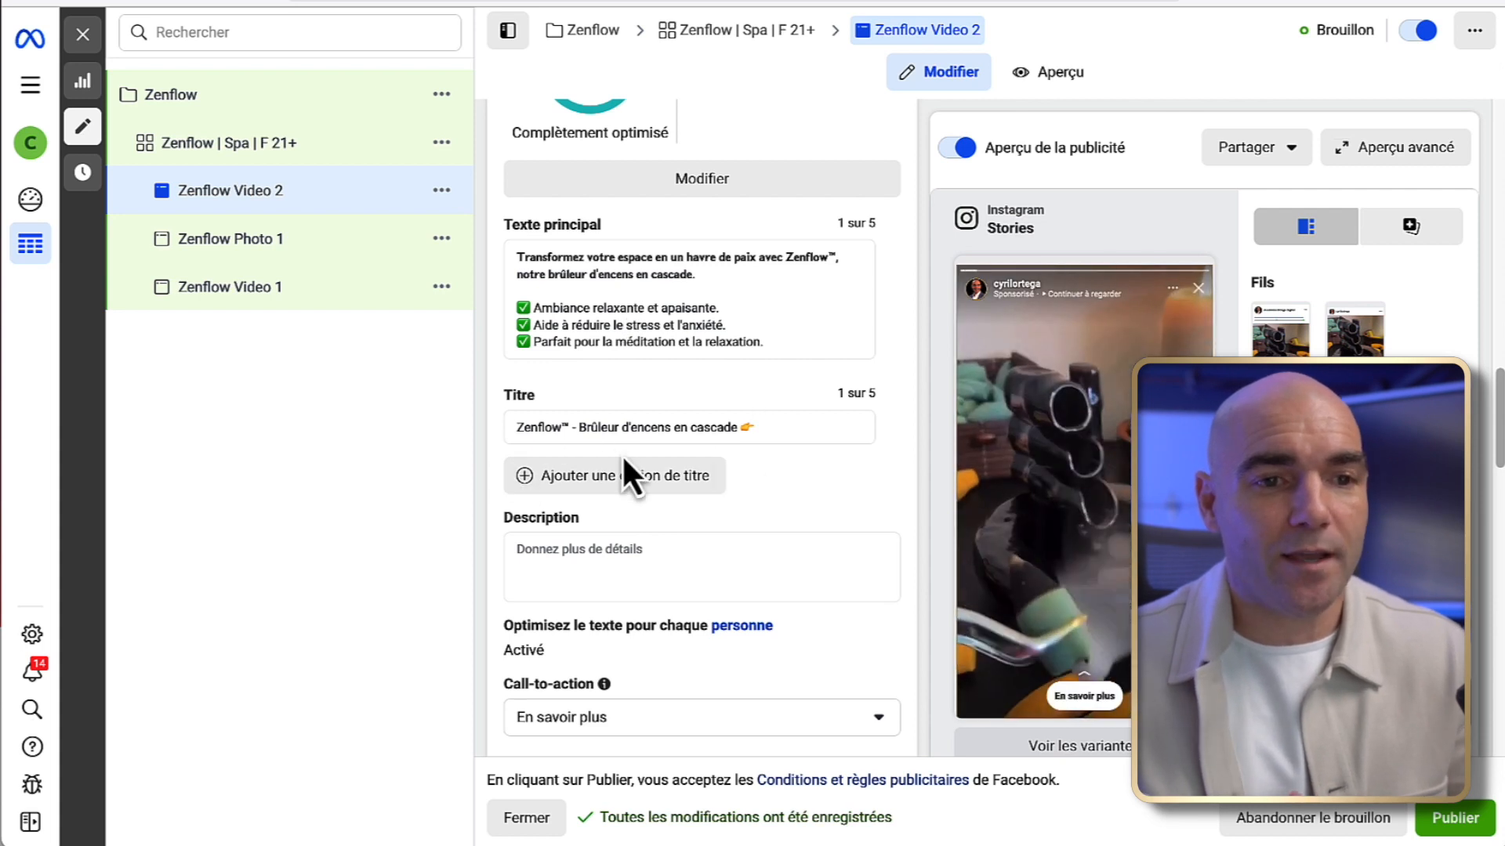
{"action": "scroll", "coordinate": [748, 463], "scroll_direction": "up", "scroll_amount": 1}
{"action": "scroll", "coordinate": [748, 464], "scroll_direction": "down", "scroll_amount": 2}
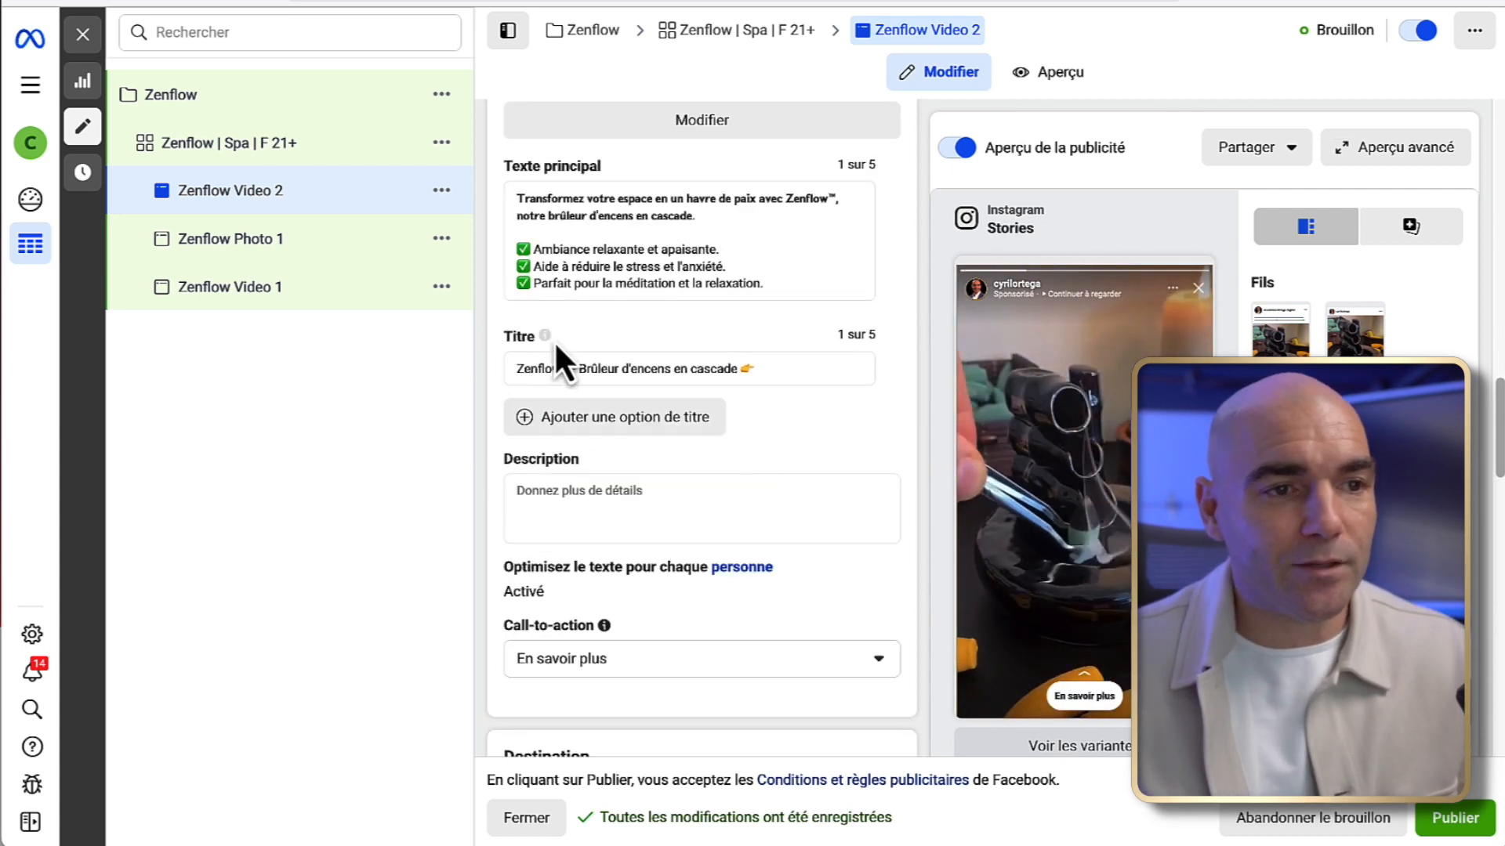
{"action": "left_click", "coordinate": [1070, 1]}
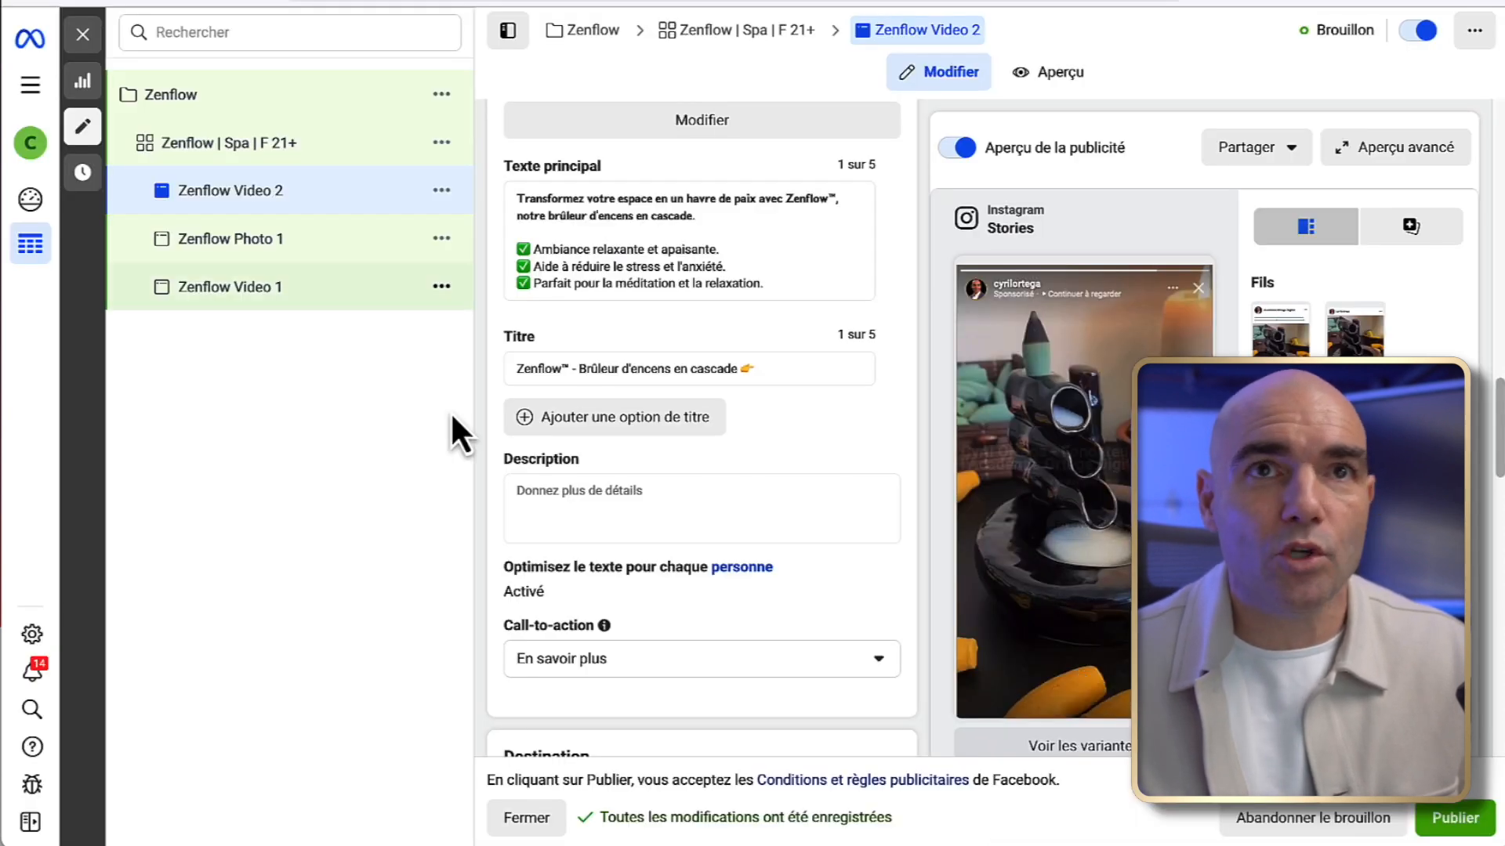
- Replace the Zenflow Video 2 title with "25% de Remise pendant 24 heures", preceded by a siren emoji and followed by a right-pointing hand emoji
{"action": "scroll", "coordinate": [526, 531], "scroll_direction": "down", "scroll_amount": 1}
{"action": "scroll", "coordinate": [588, 509], "scroll_direction": "up", "scroll_amount": 1}
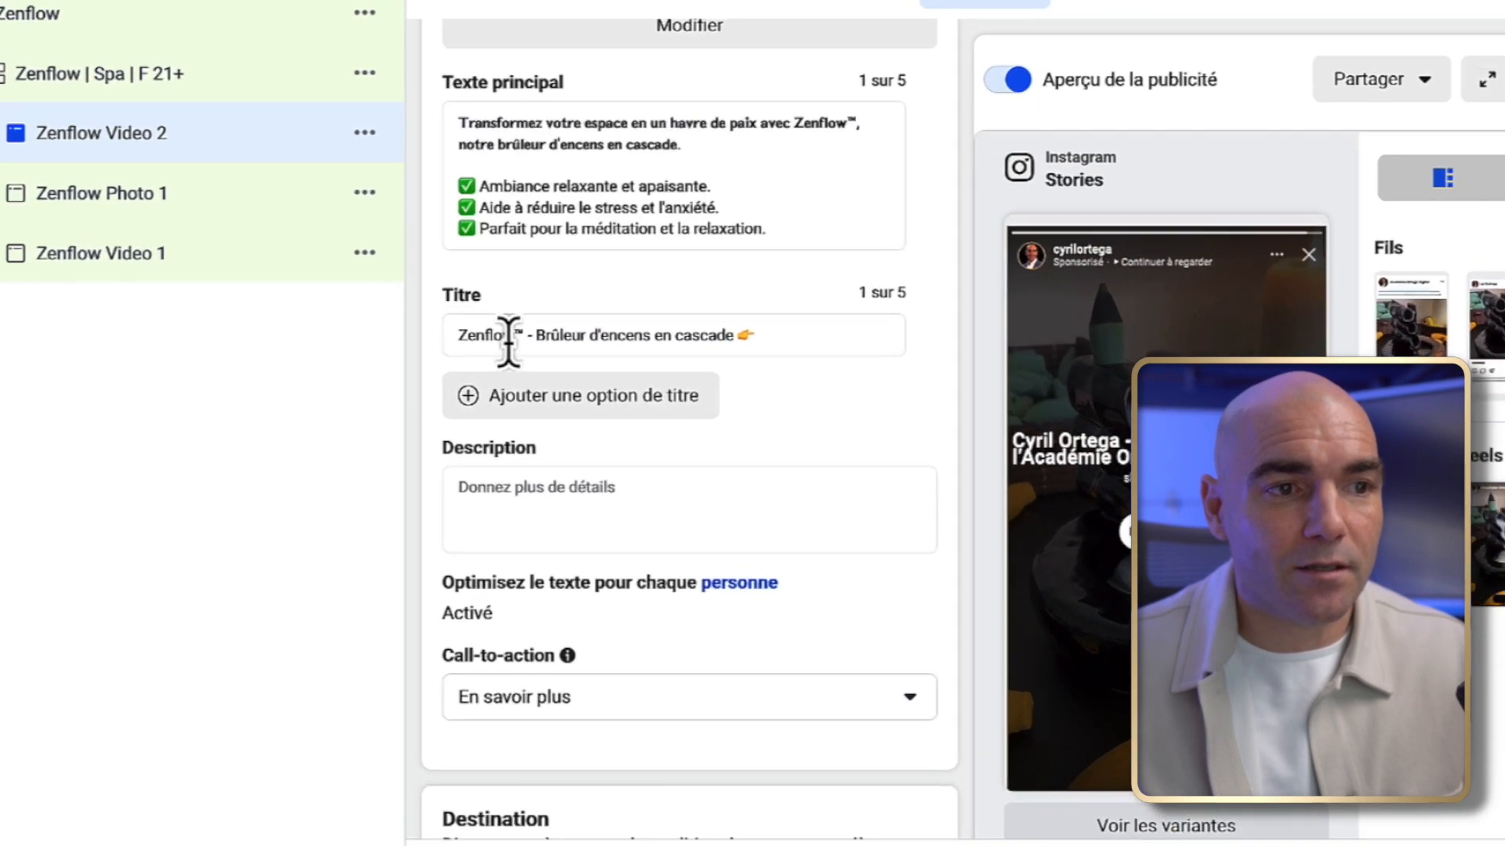
{"action": "triple_click", "coordinate": [510, 339]}
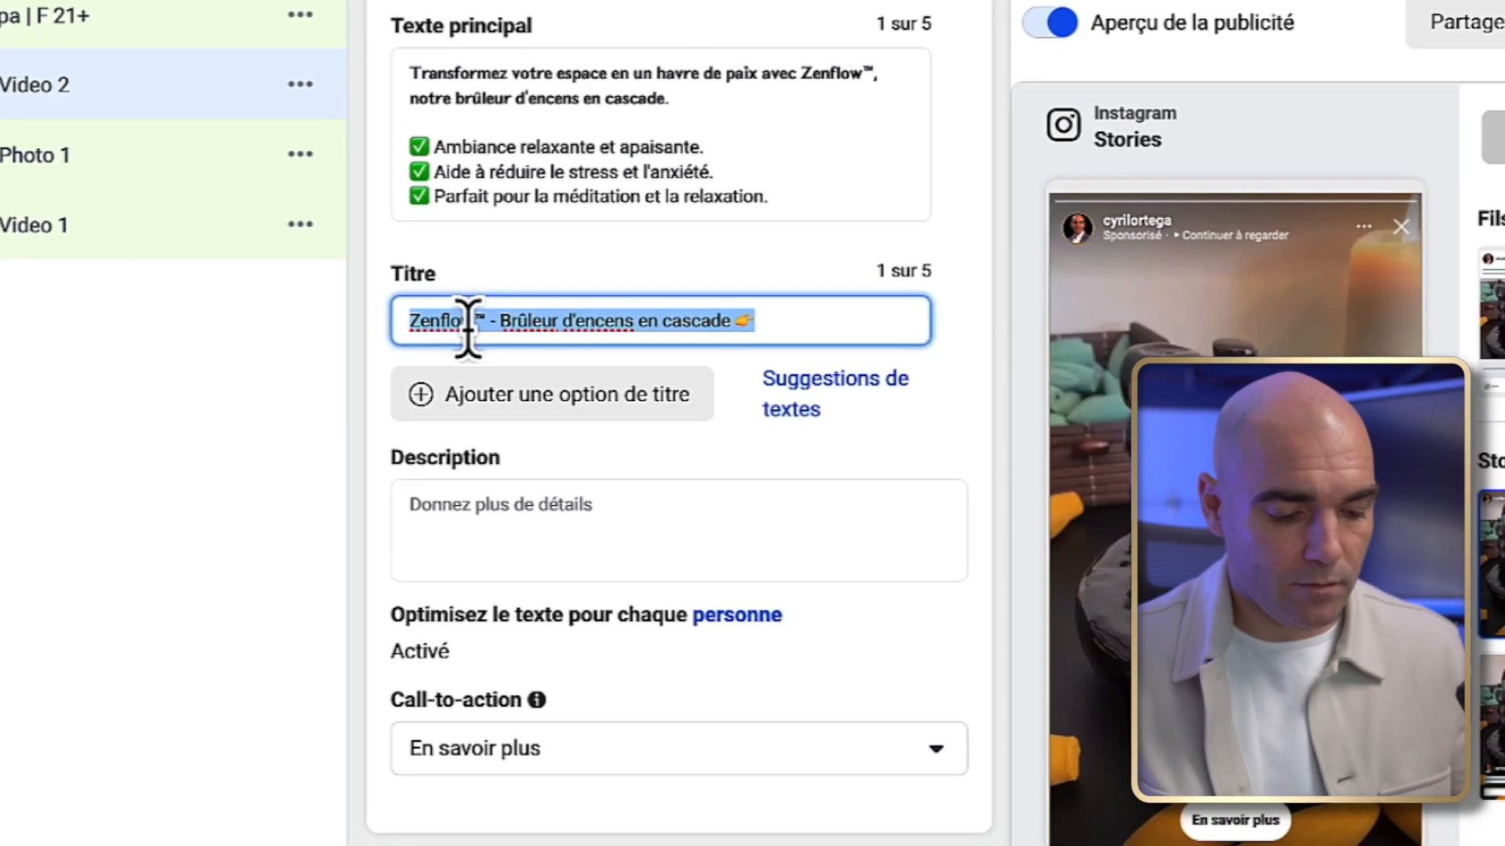
{"action": "key", "text": "ctrl+super+space"}
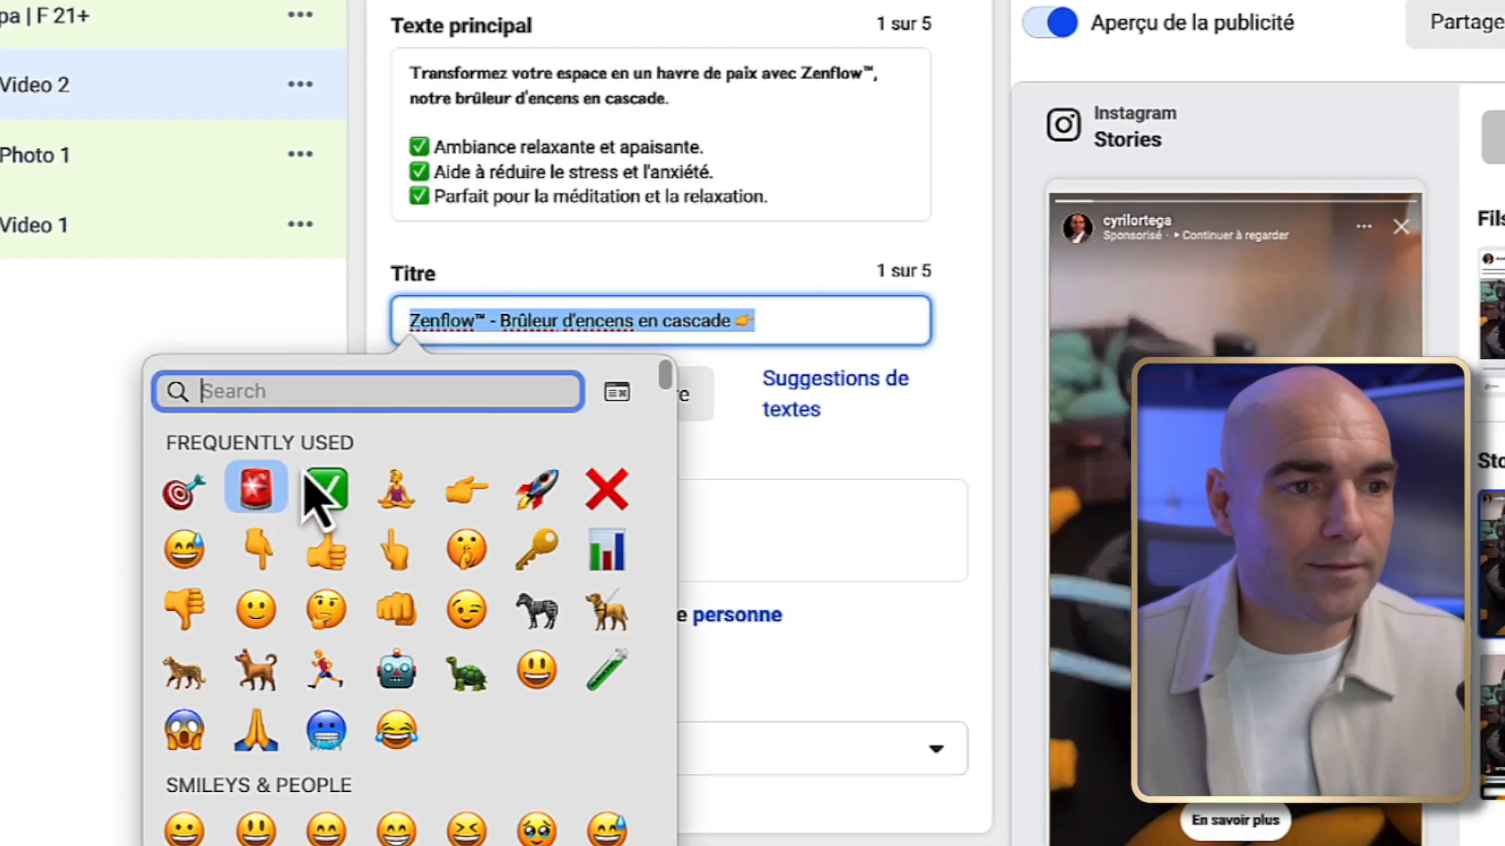
{"action": "left_click", "coordinate": [256, 490]}
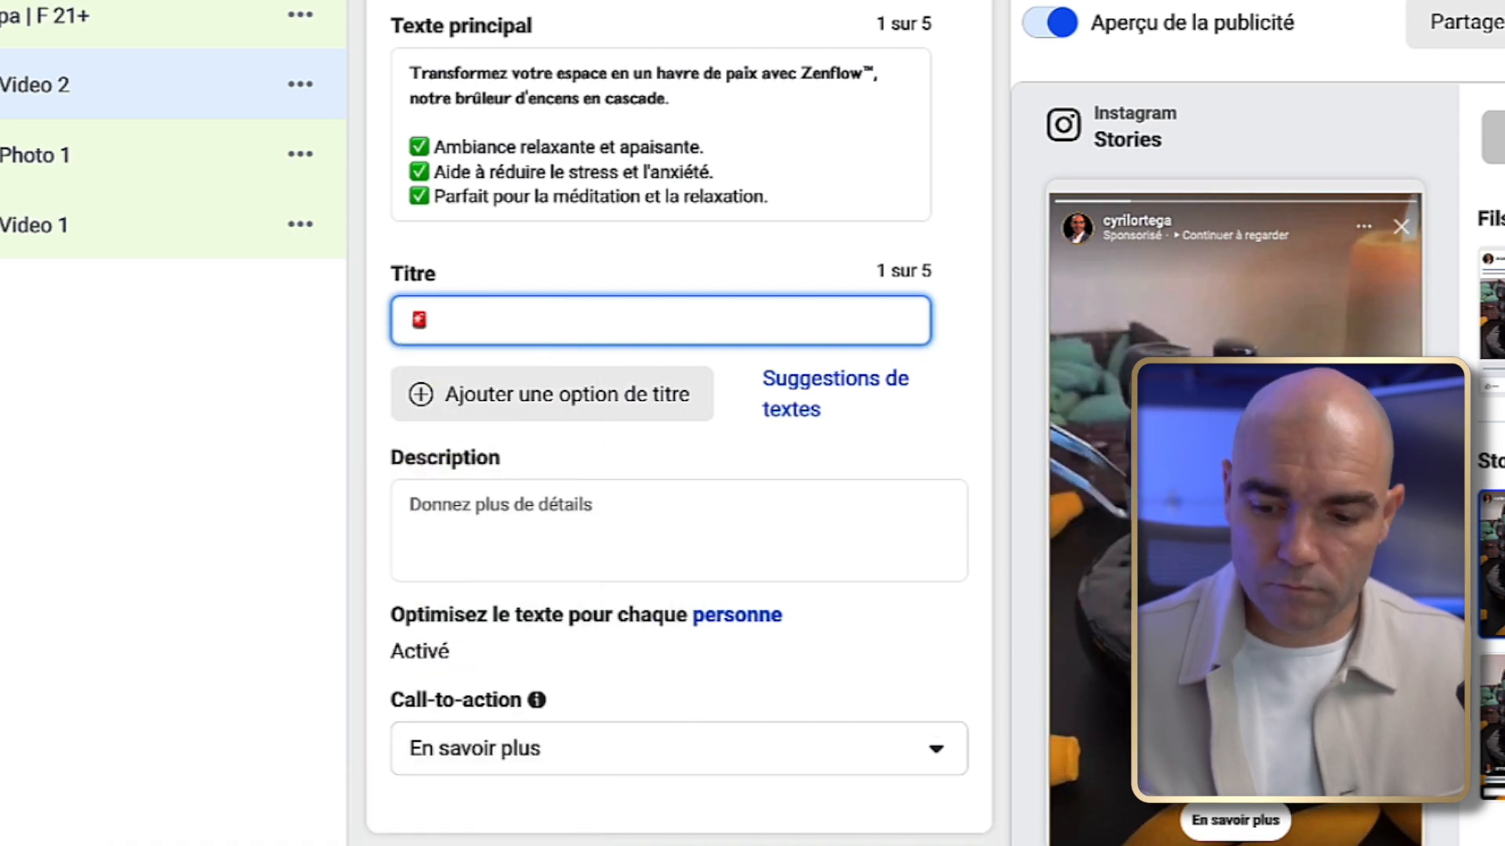
{"action": "type", "text": "25"}
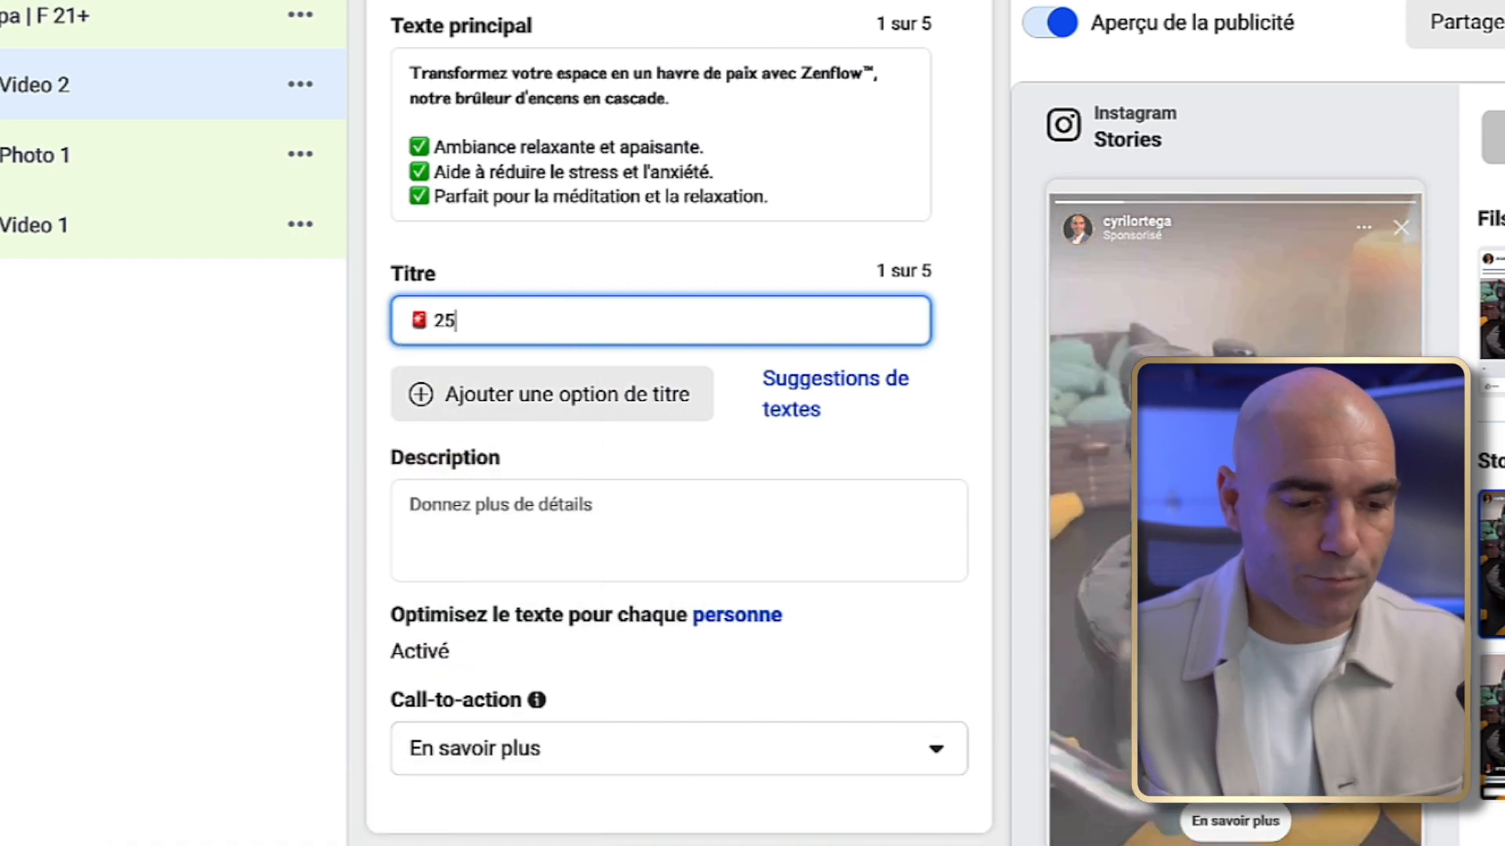
{"action": "type", "text": "% de Remise "}
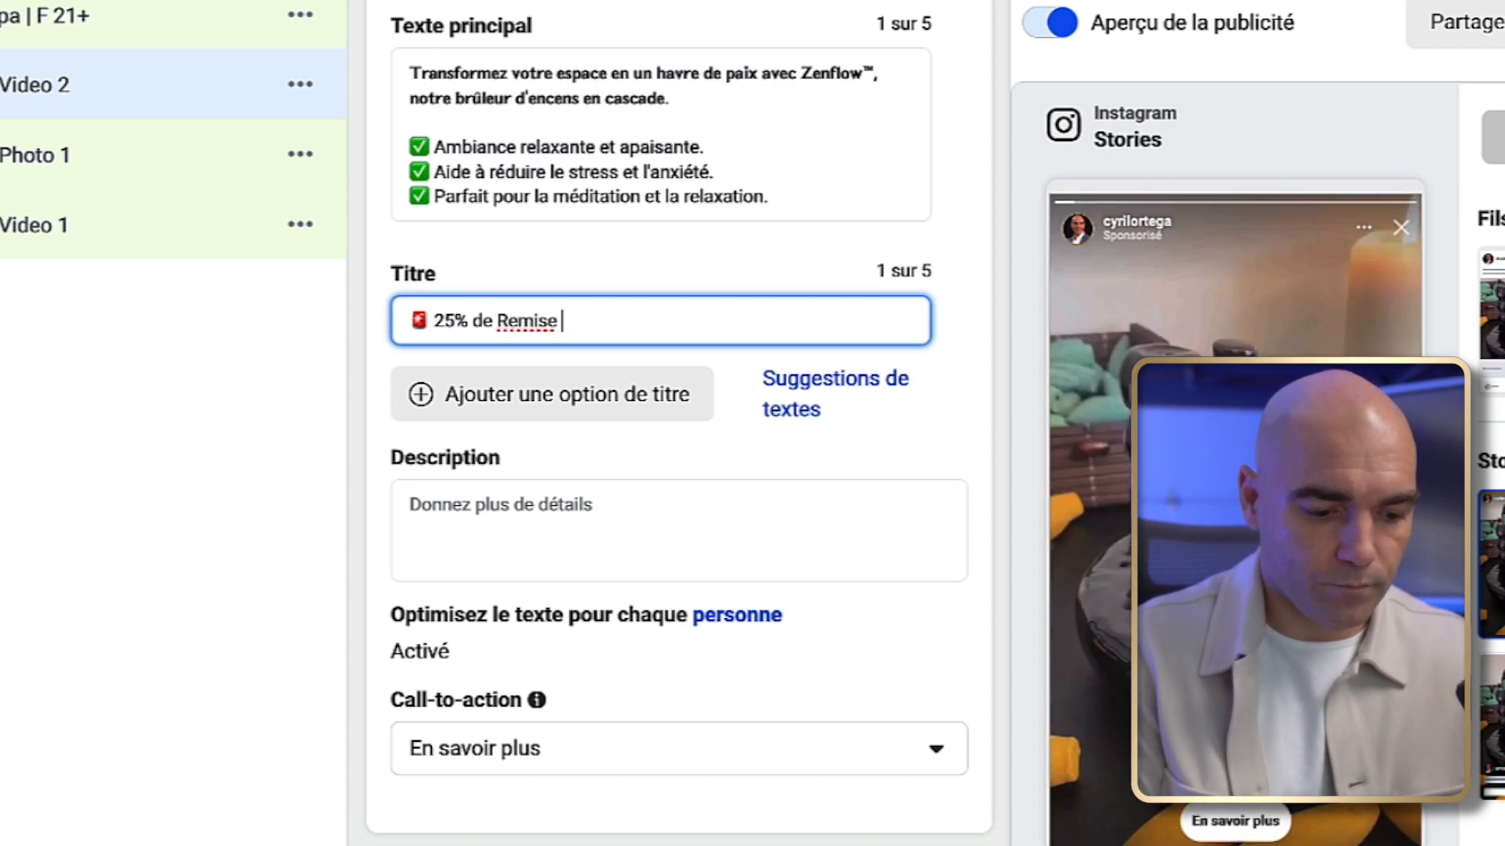
{"action": "type", "text": "pend"}
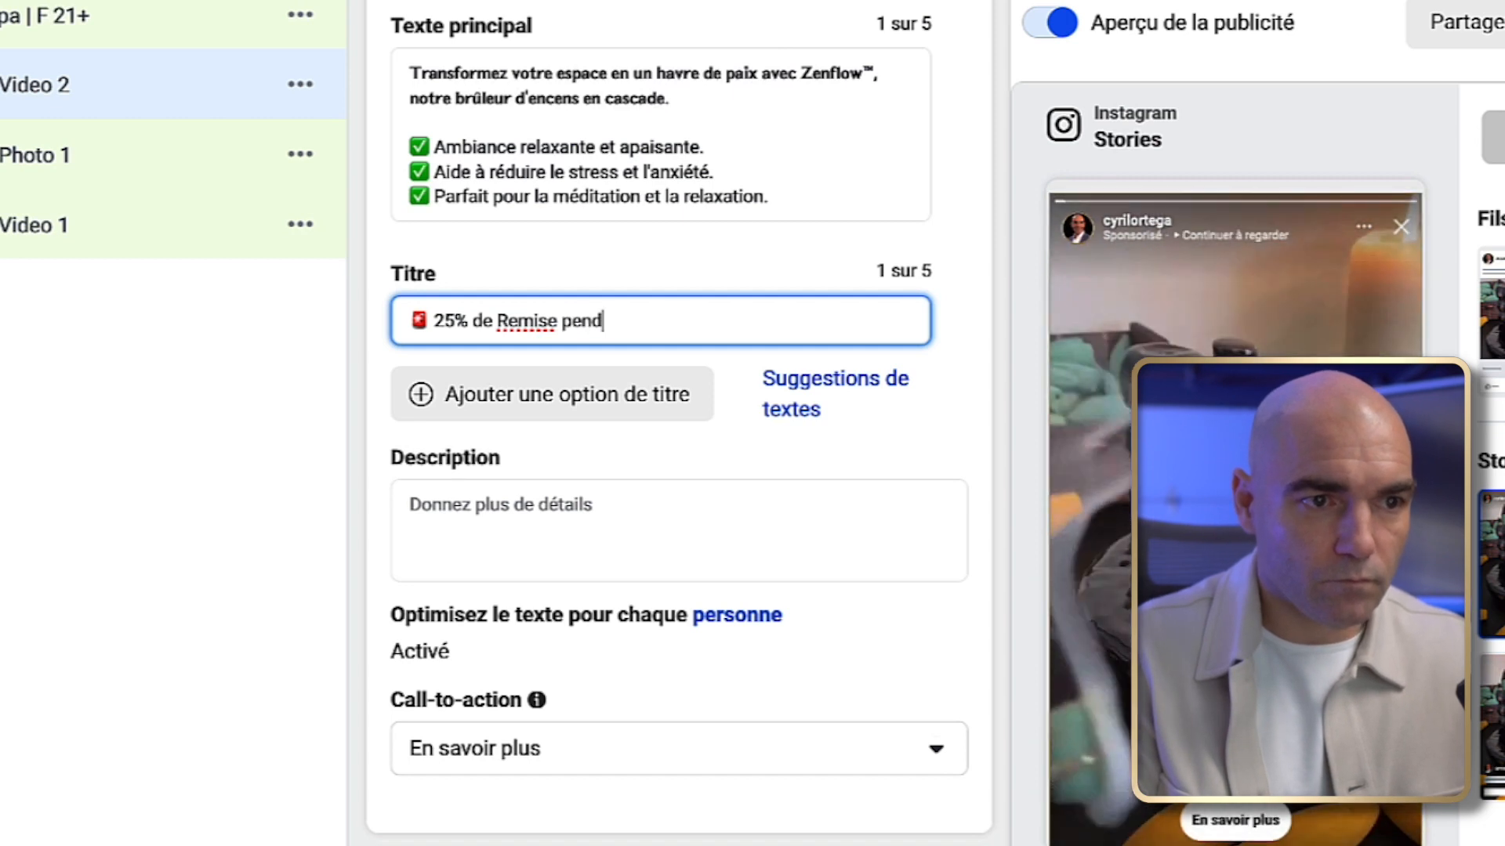
{"action": "type", "text": "ant 24 heures"}
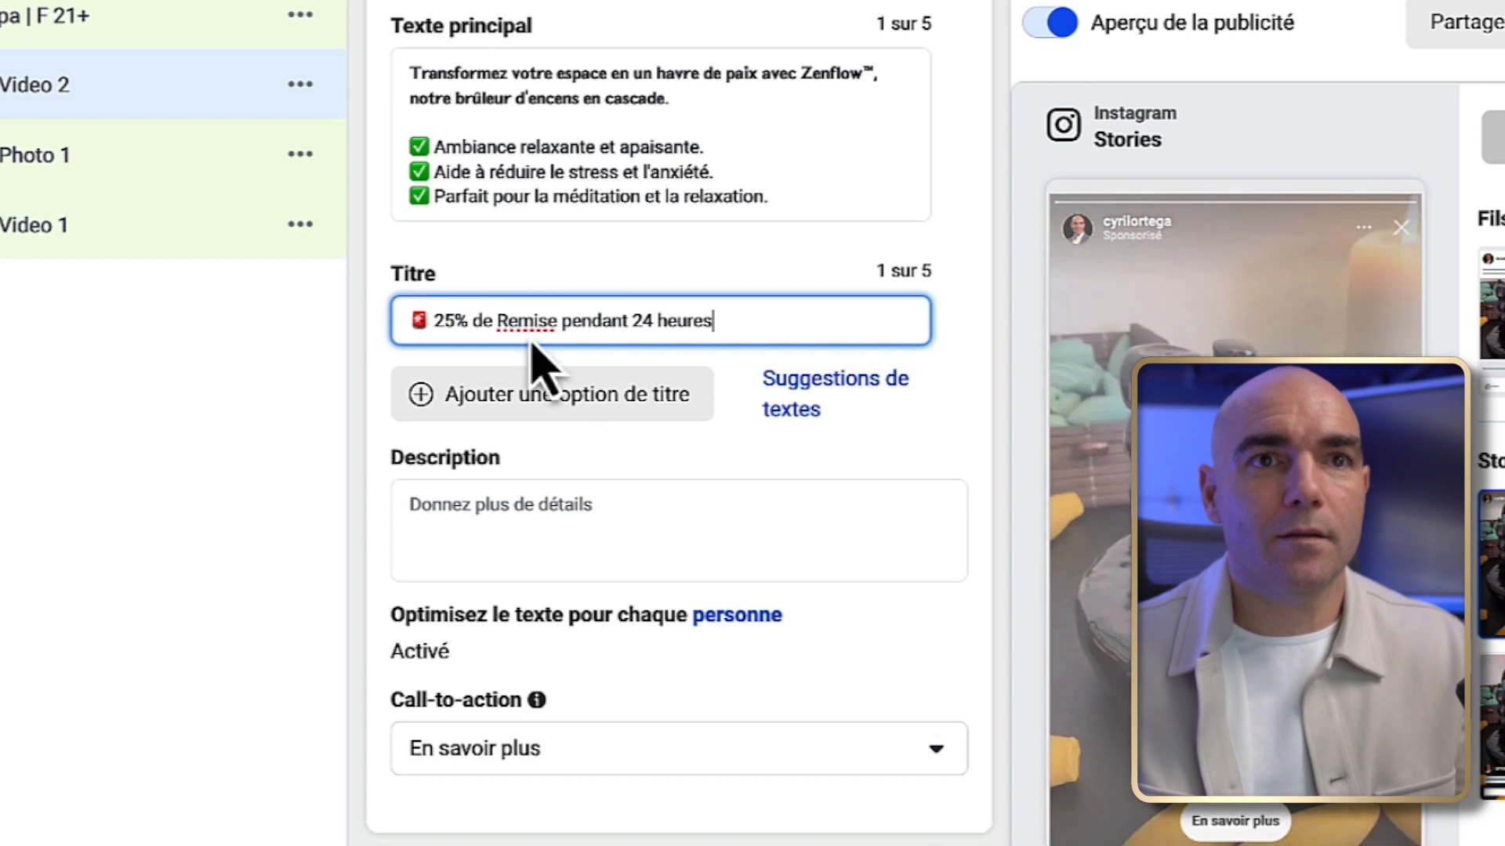
{"action": "key", "text": "ctrl+super+space"}
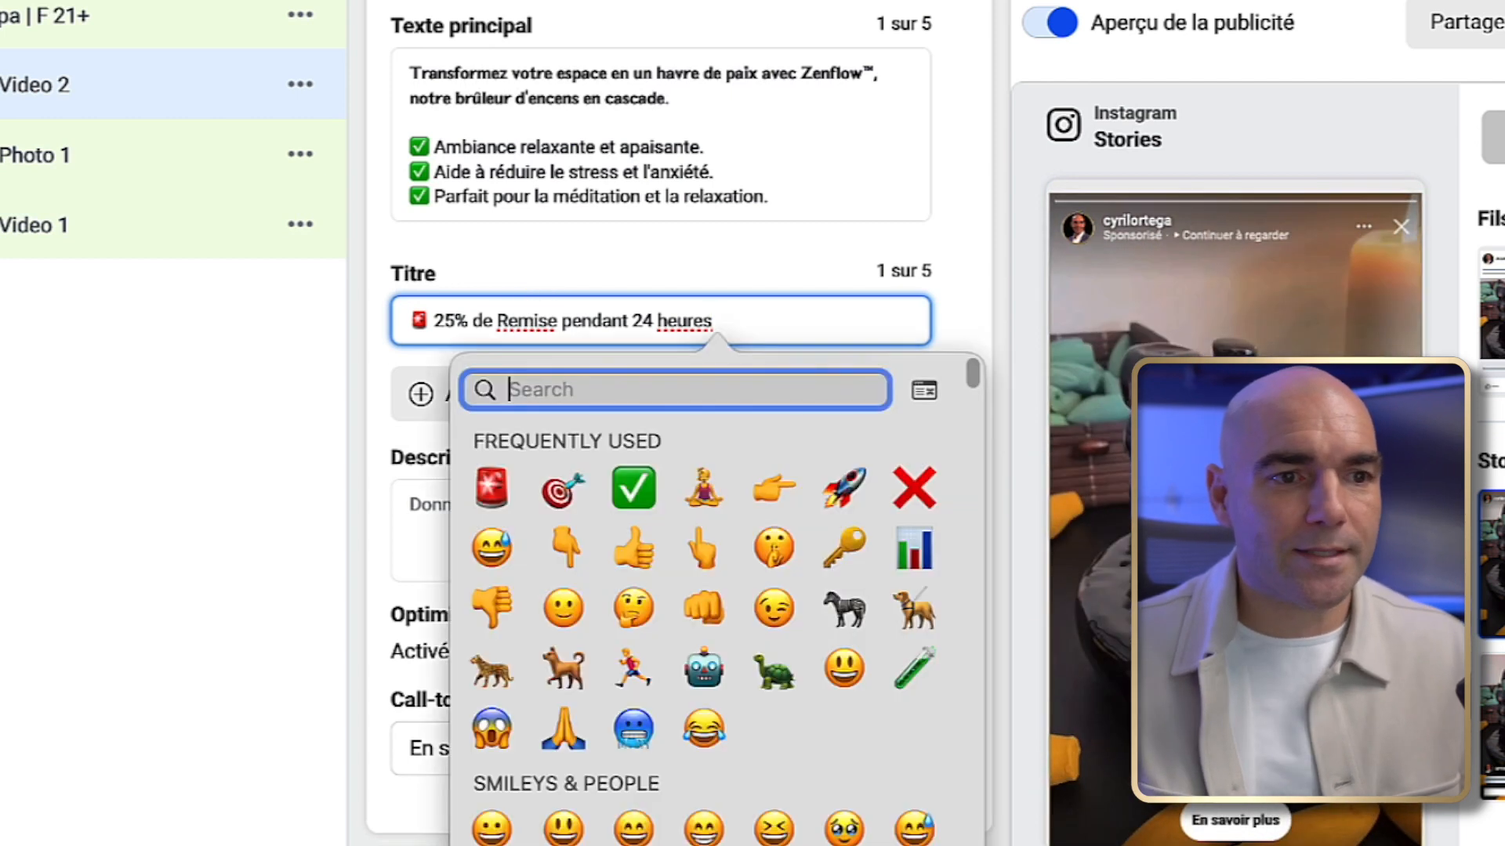
{"action": "left_click", "coordinate": [774, 487]}
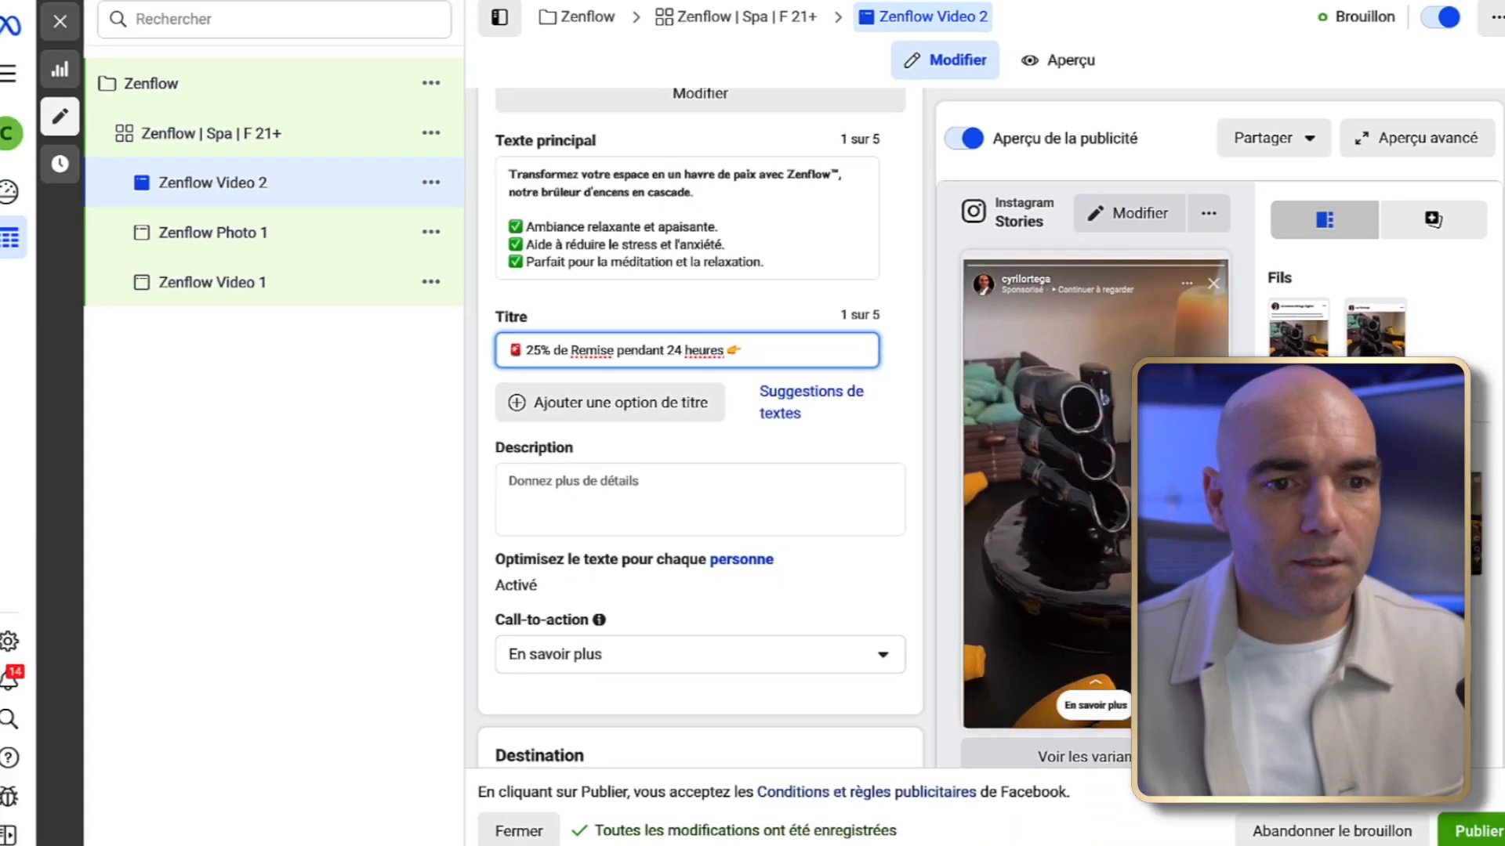
{"action": "scroll", "coordinate": [774, 487], "scroll_direction": "down", "scroll_amount": 7}
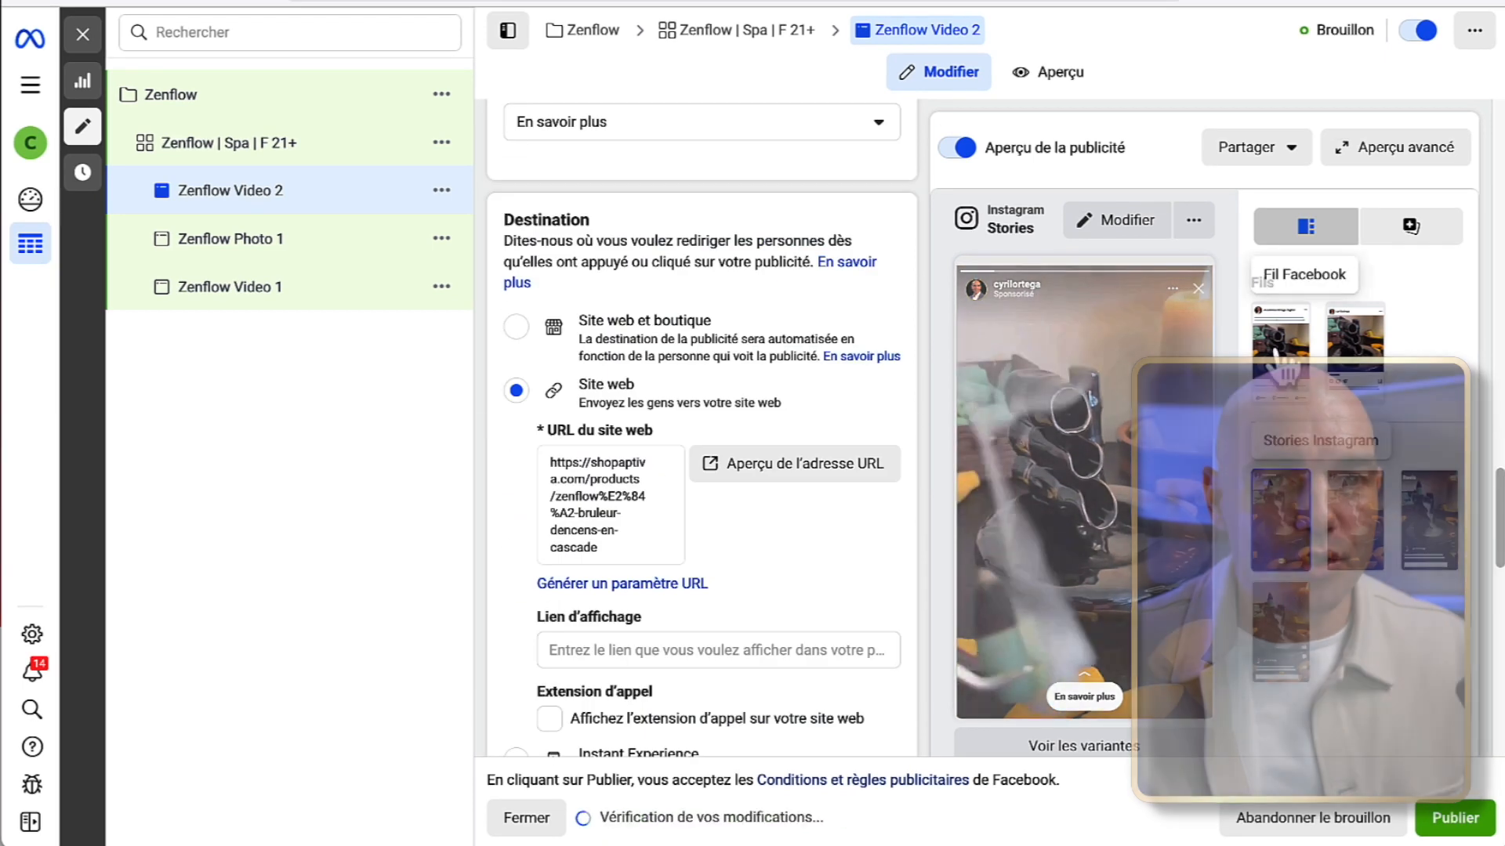
- Preview Zenflow Video 2 in the Facebook feed and set the Zenflow Video 1 ad's call-to-action to Acheter
{"action": "left_click", "coordinate": [1299, 341]}
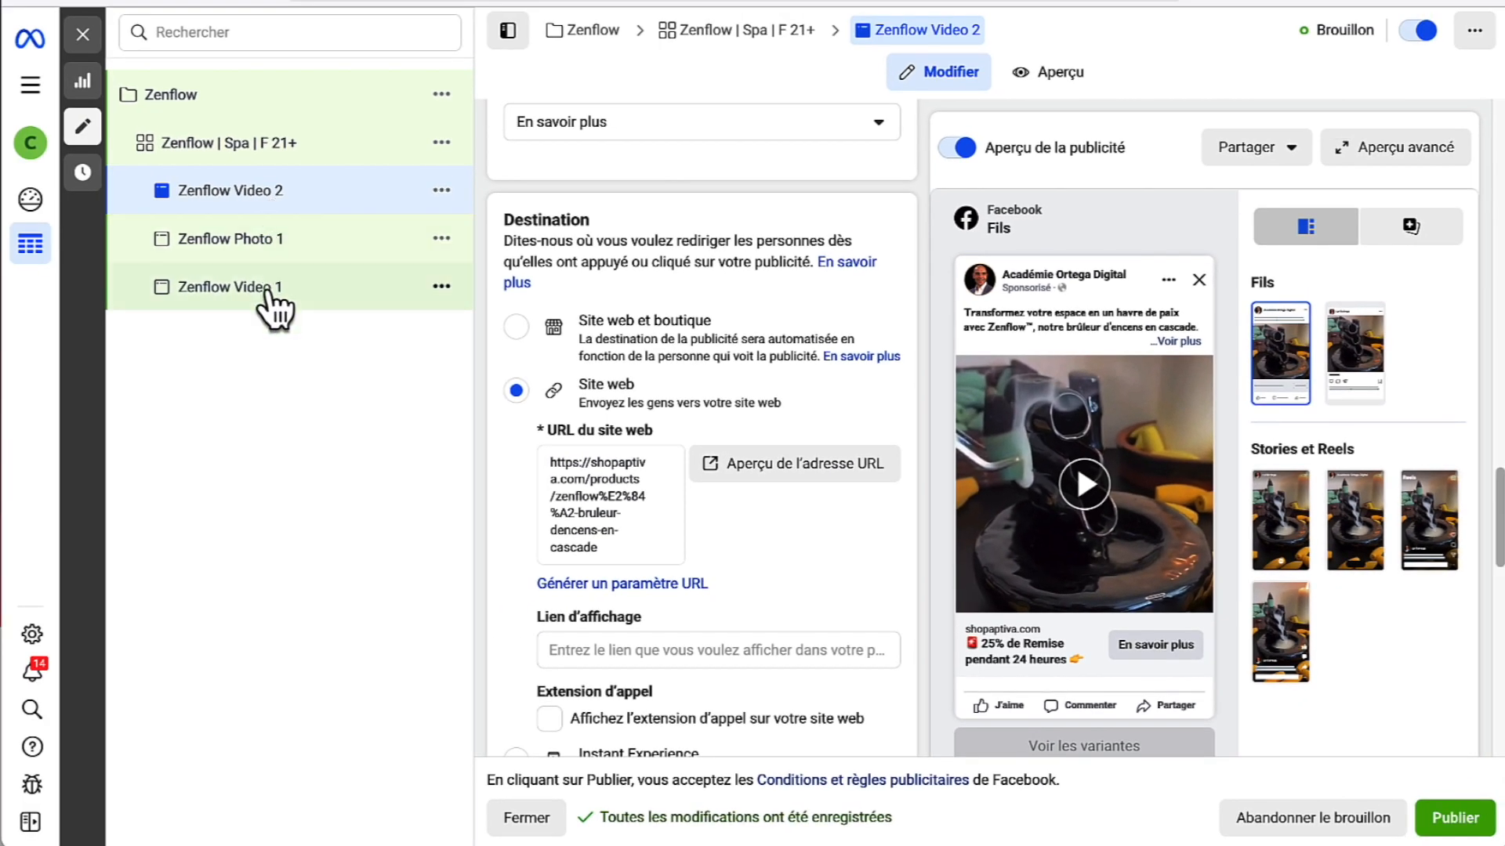
{"action": "left_click", "coordinate": [415, 306]}
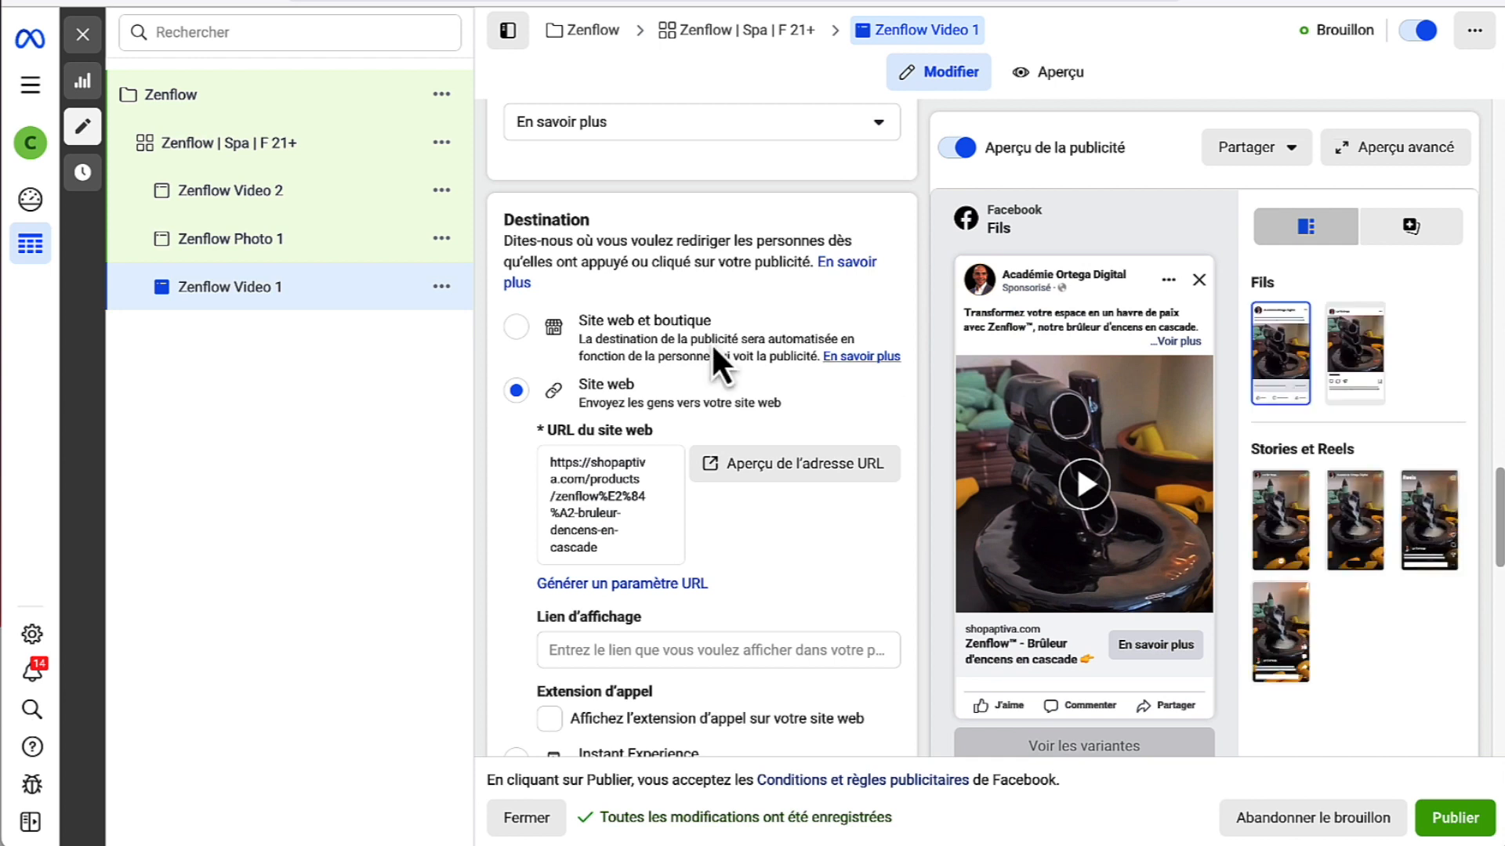
{"action": "scroll", "coordinate": [829, 398], "scroll_direction": "down", "scroll_amount": 1}
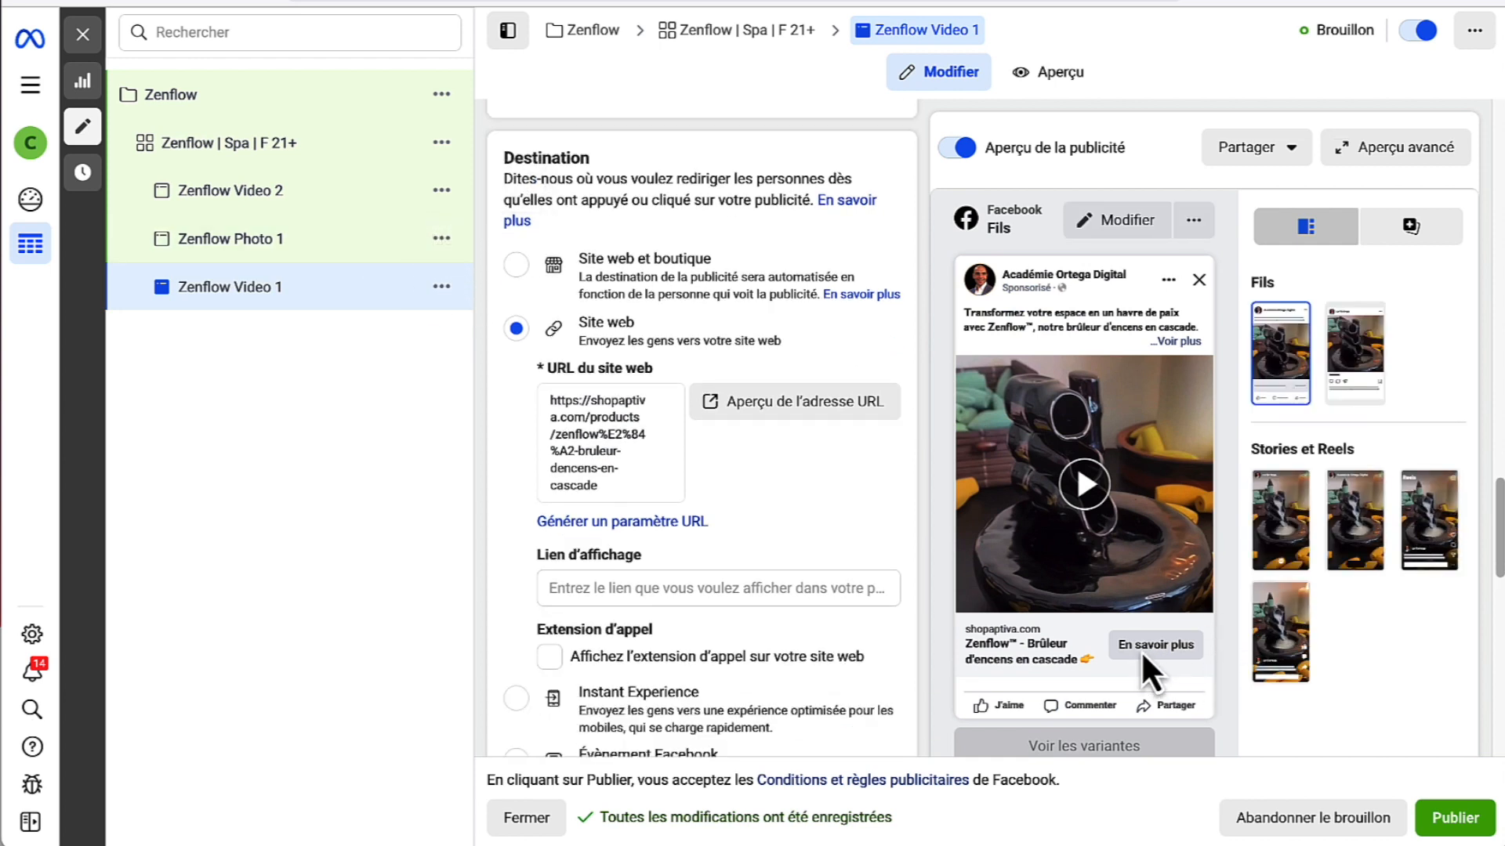
{"action": "scroll", "coordinate": [826, 602], "scroll_direction": "down", "scroll_amount": 15}
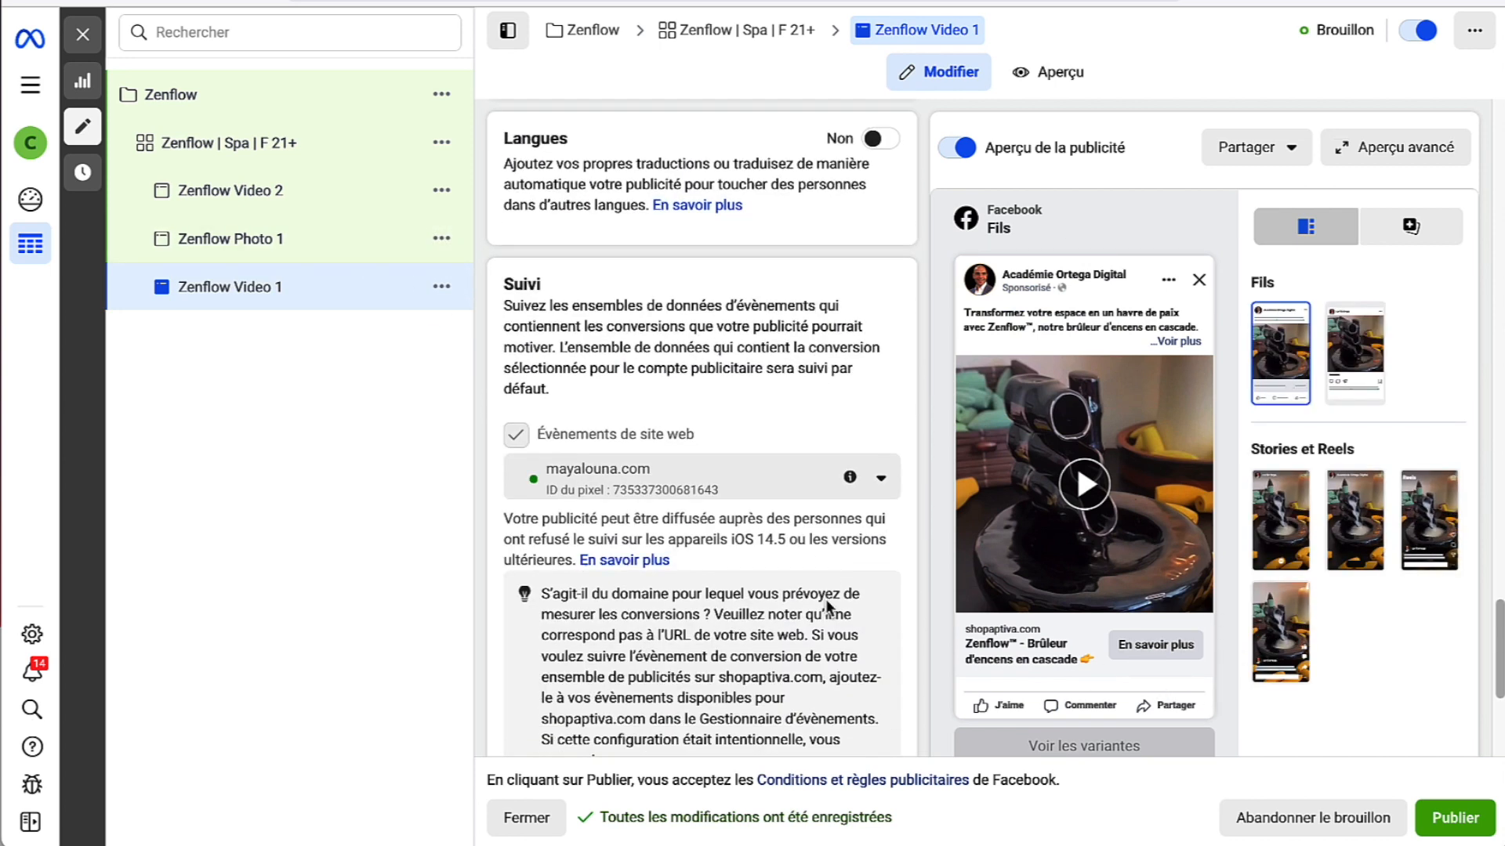
{"action": "scroll", "coordinate": [825, 599], "scroll_direction": "down", "scroll_amount": 6}
{"action": "scroll", "coordinate": [826, 599], "scroll_direction": "up", "scroll_amount": 13}
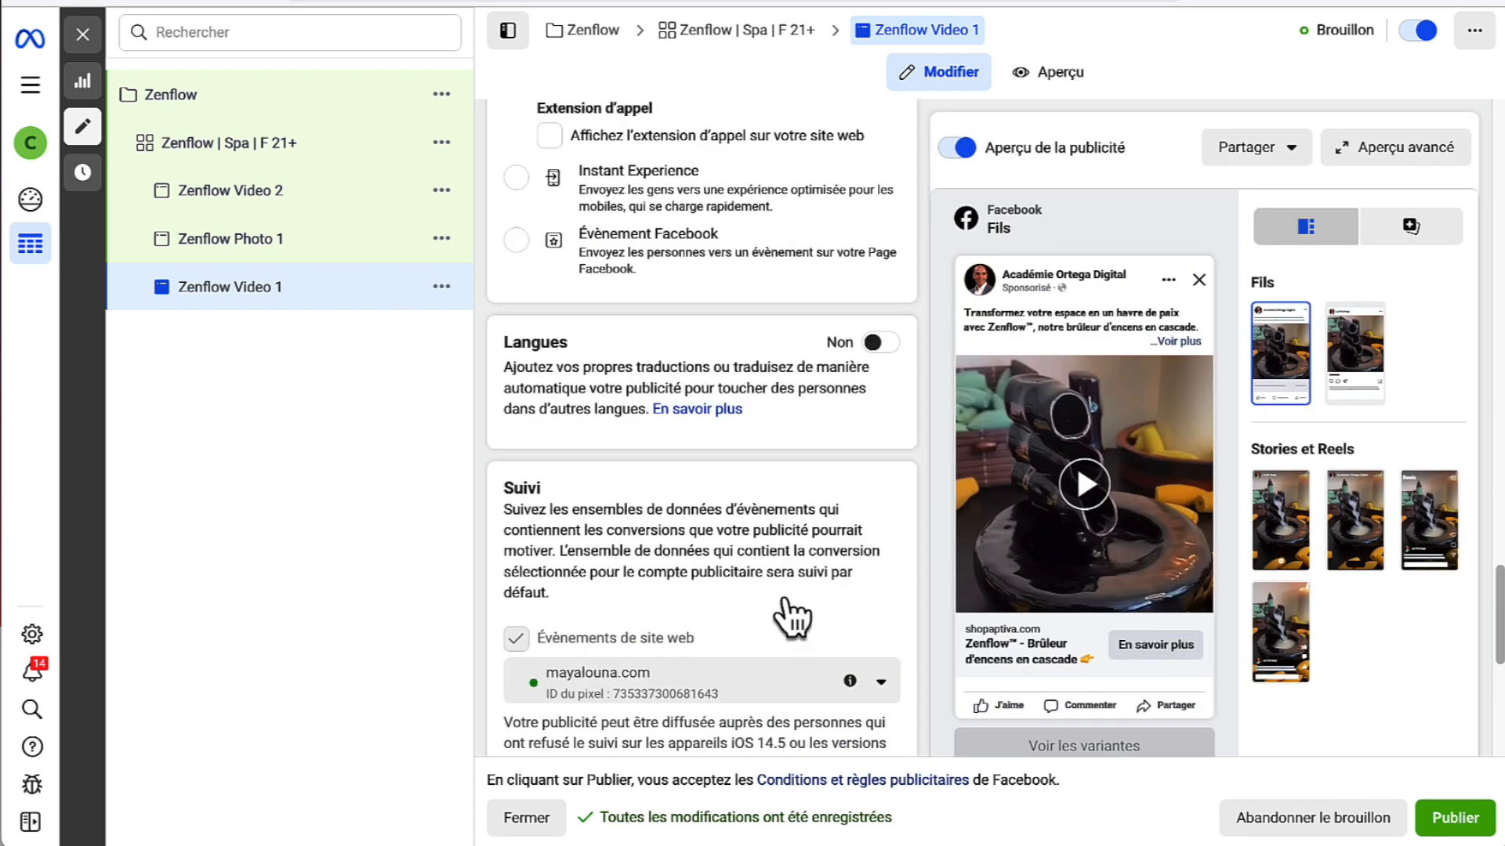
{"action": "scroll", "coordinate": [785, 595], "scroll_direction": "up", "scroll_amount": 6}
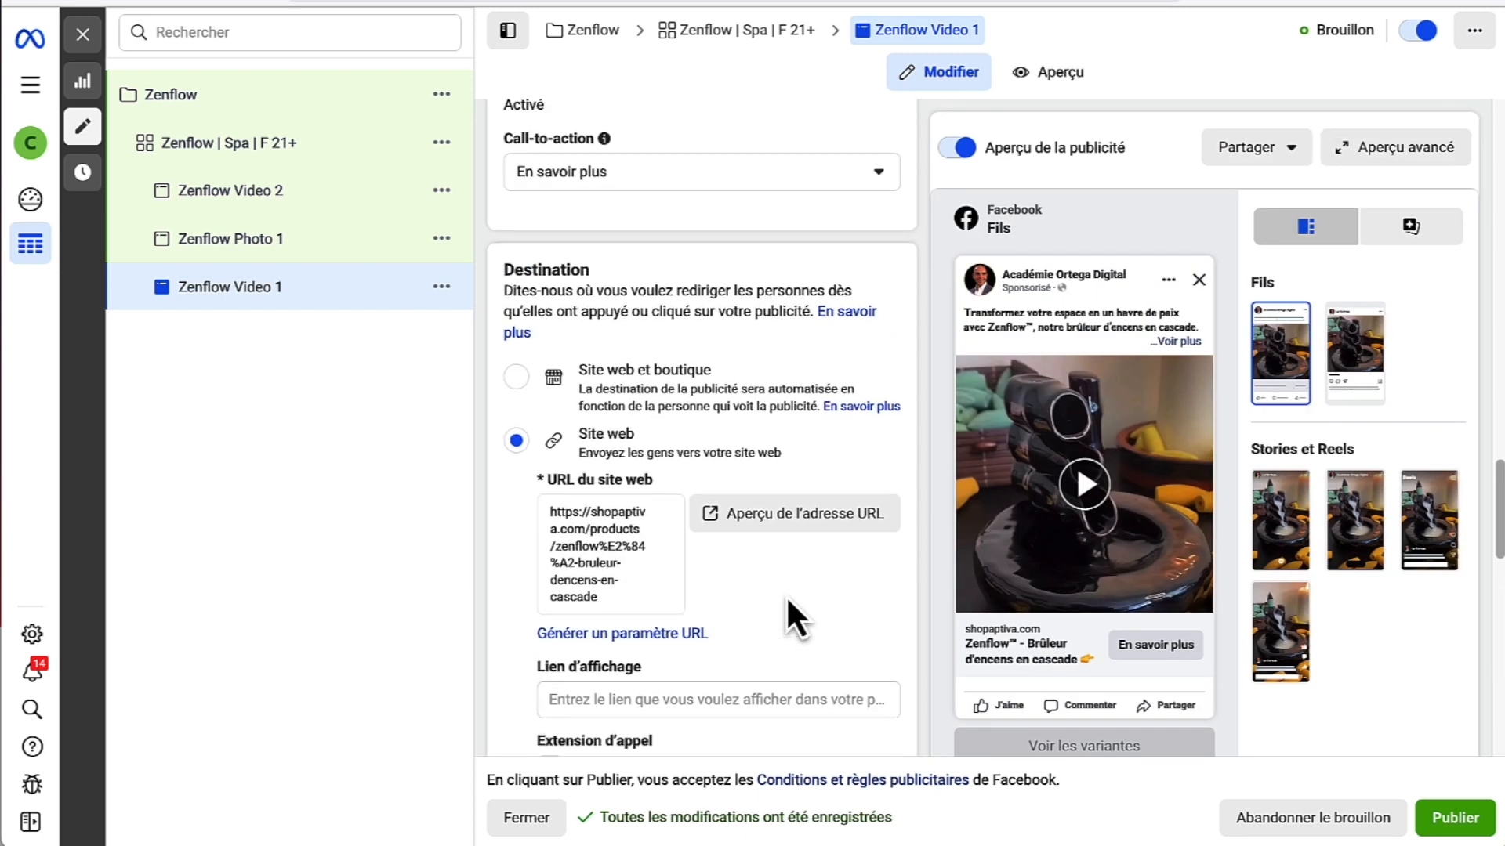
{"action": "left_click", "coordinate": [858, 176]}
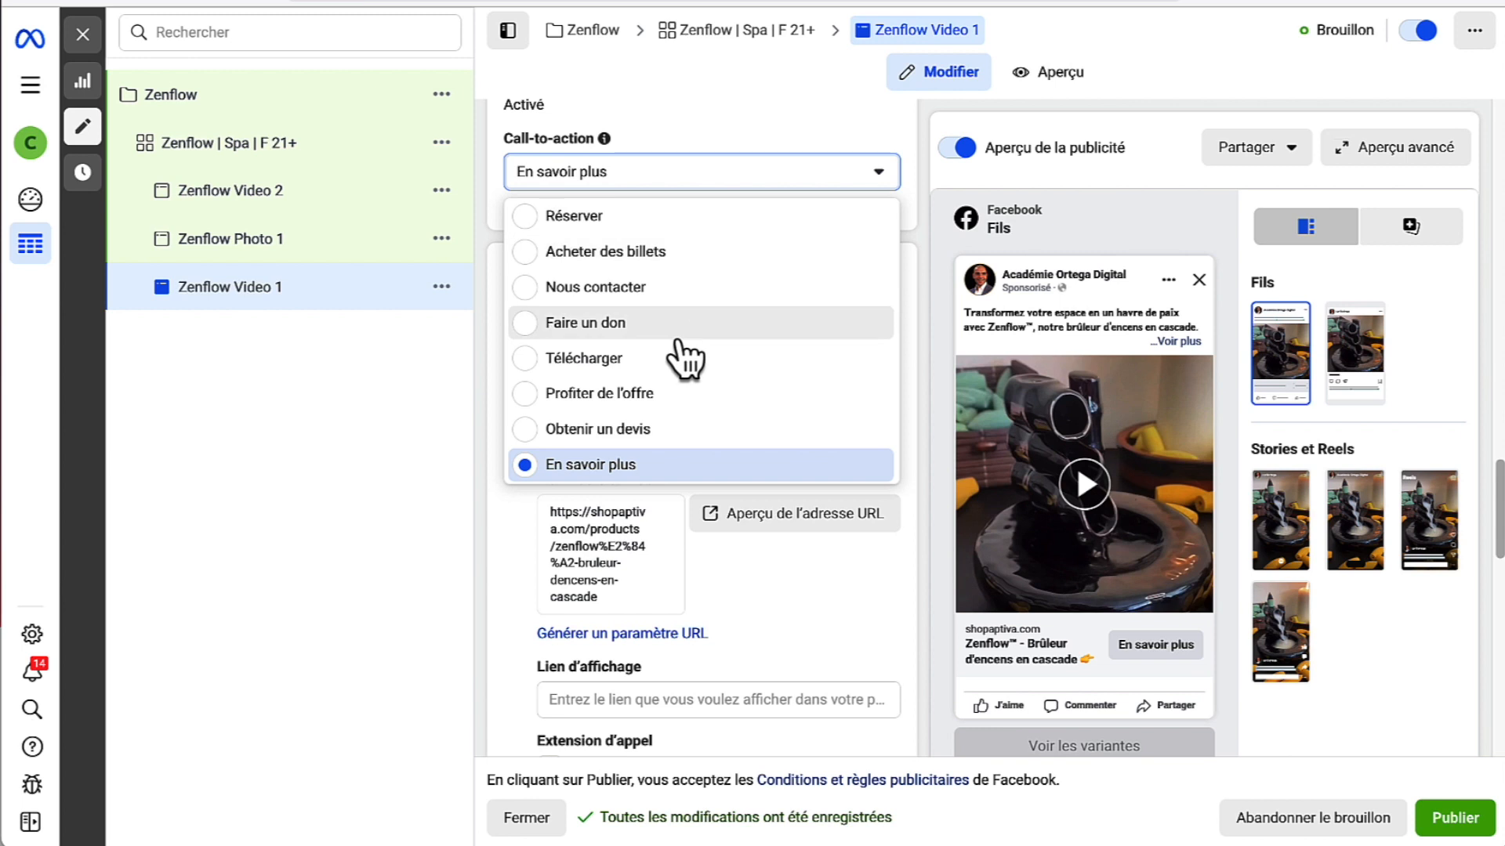
{"action": "scroll", "coordinate": [682, 349], "scroll_direction": "down", "scroll_amount": 3}
{"action": "scroll", "coordinate": [674, 361], "scroll_direction": "down", "scroll_amount": 1}
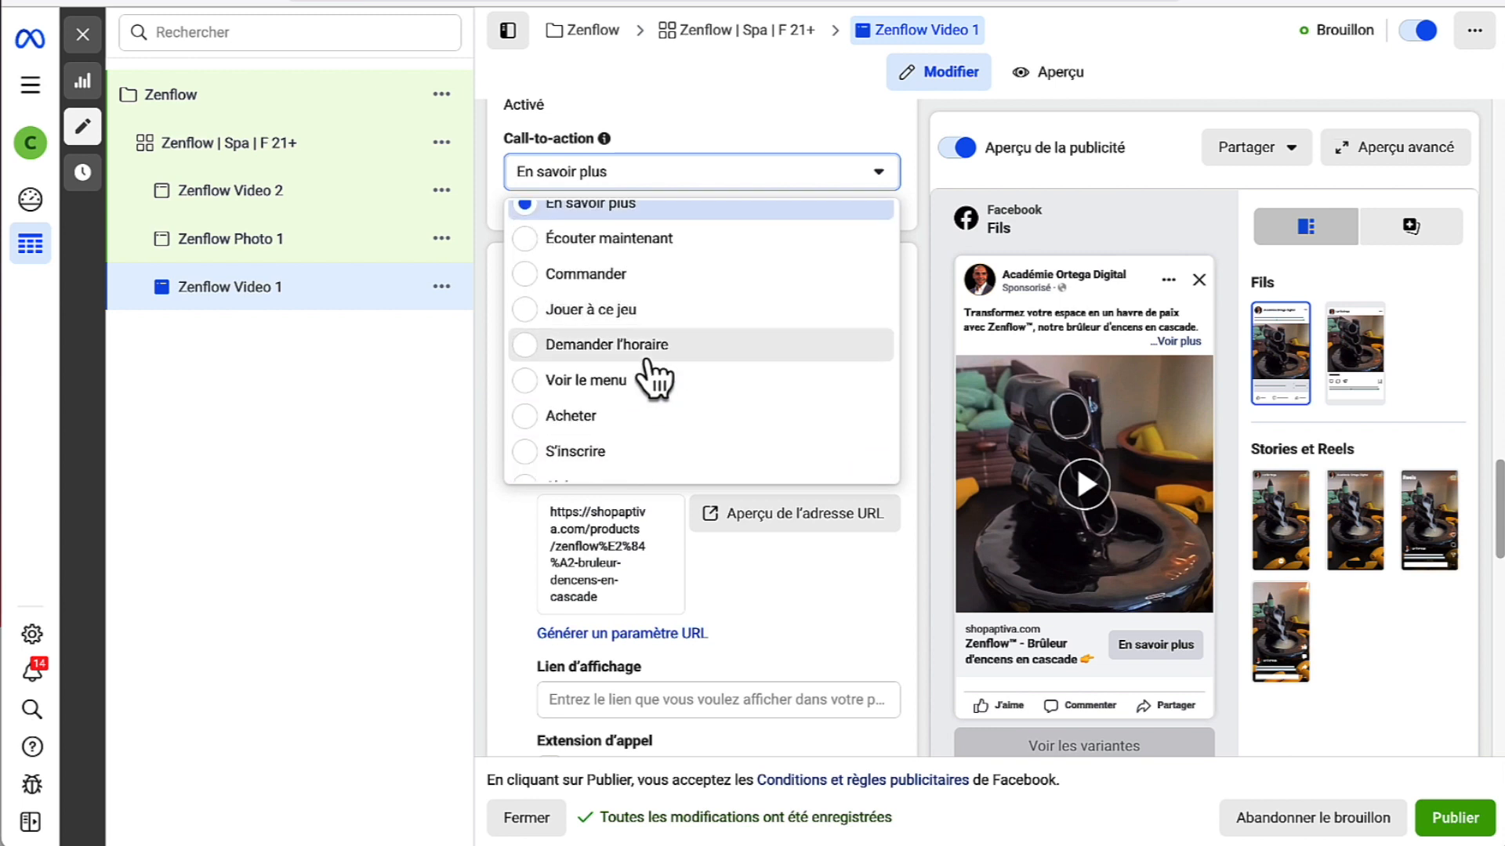
{"action": "left_click", "coordinate": [576, 416]}
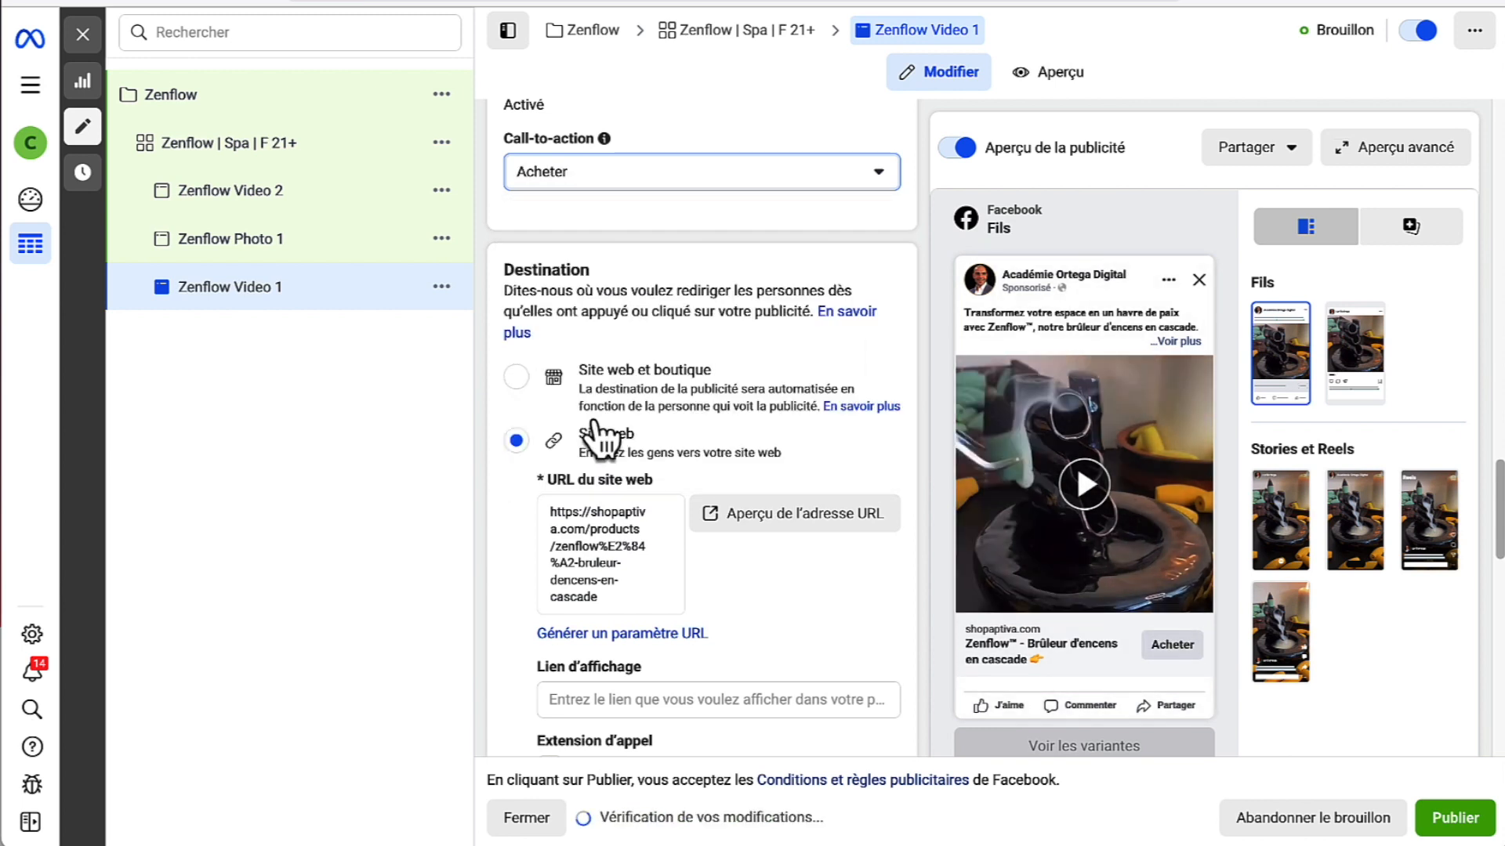
- Set the Zenflow Video 2 ad's call-to-action to Acheter
{"action": "left_click", "coordinate": [278, 192]}
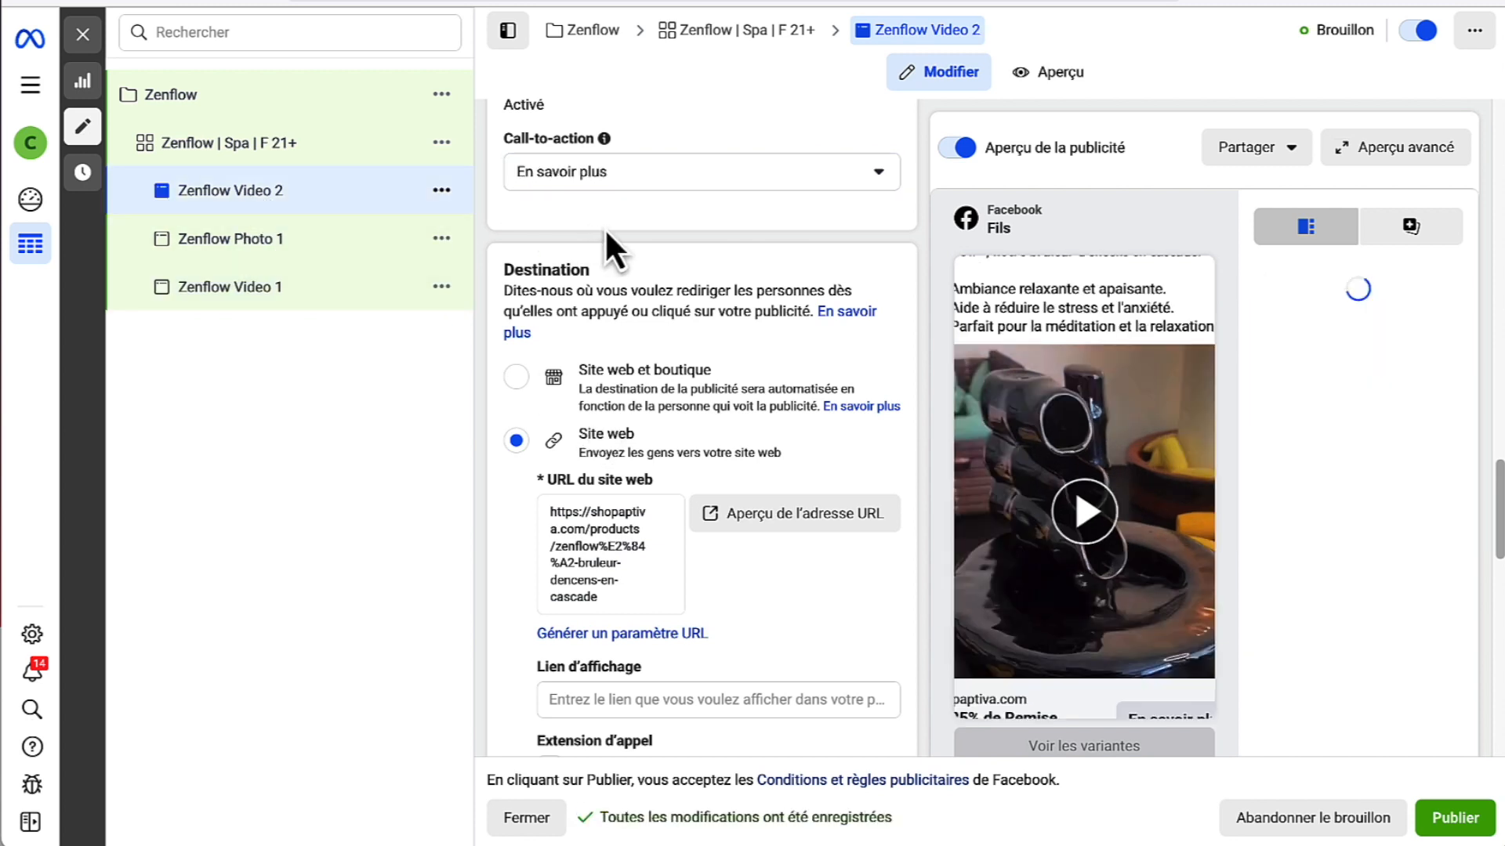
{"action": "scroll", "coordinate": [811, 439], "scroll_direction": "down", "scroll_amount": 8}
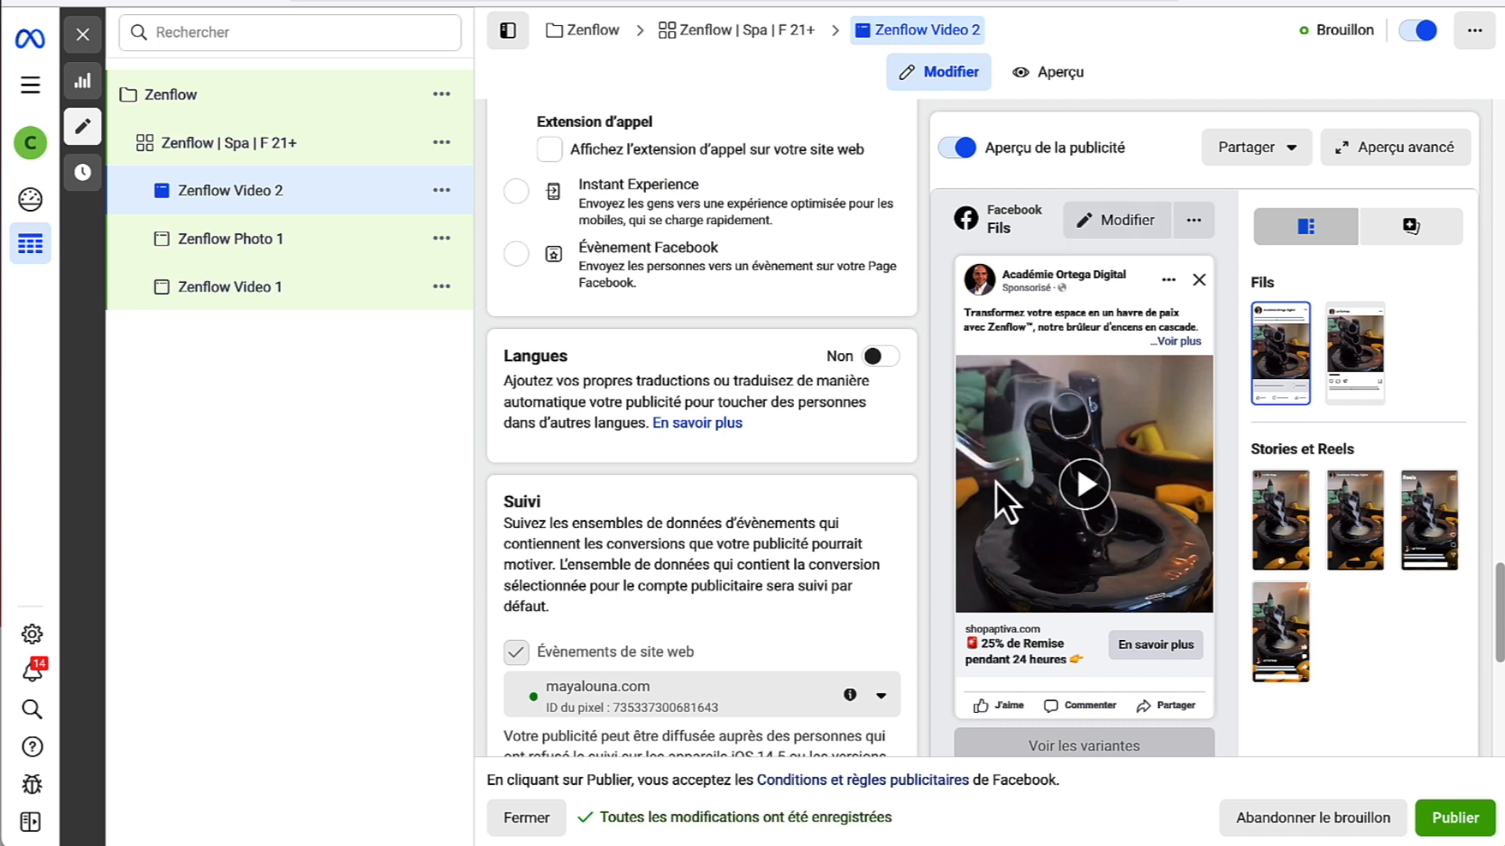
{"action": "scroll", "coordinate": [692, 503], "scroll_direction": "down", "scroll_amount": 5}
{"action": "scroll", "coordinate": [692, 502], "scroll_direction": "up", "scroll_amount": 7}
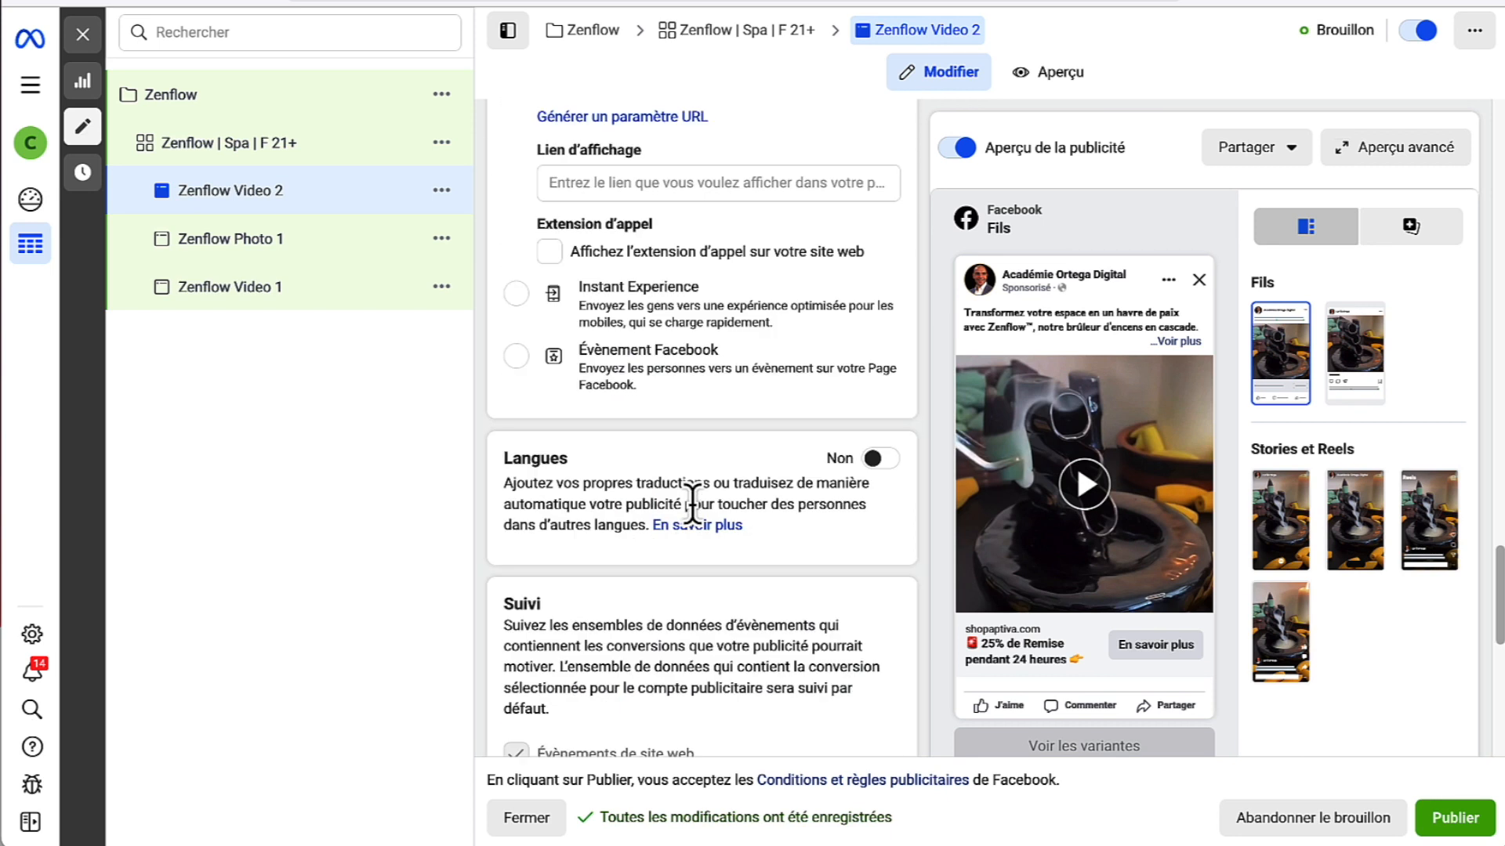
{"action": "scroll", "coordinate": [692, 503], "scroll_direction": "up", "scroll_amount": 6}
{"action": "left_click", "coordinate": [718, 180]}
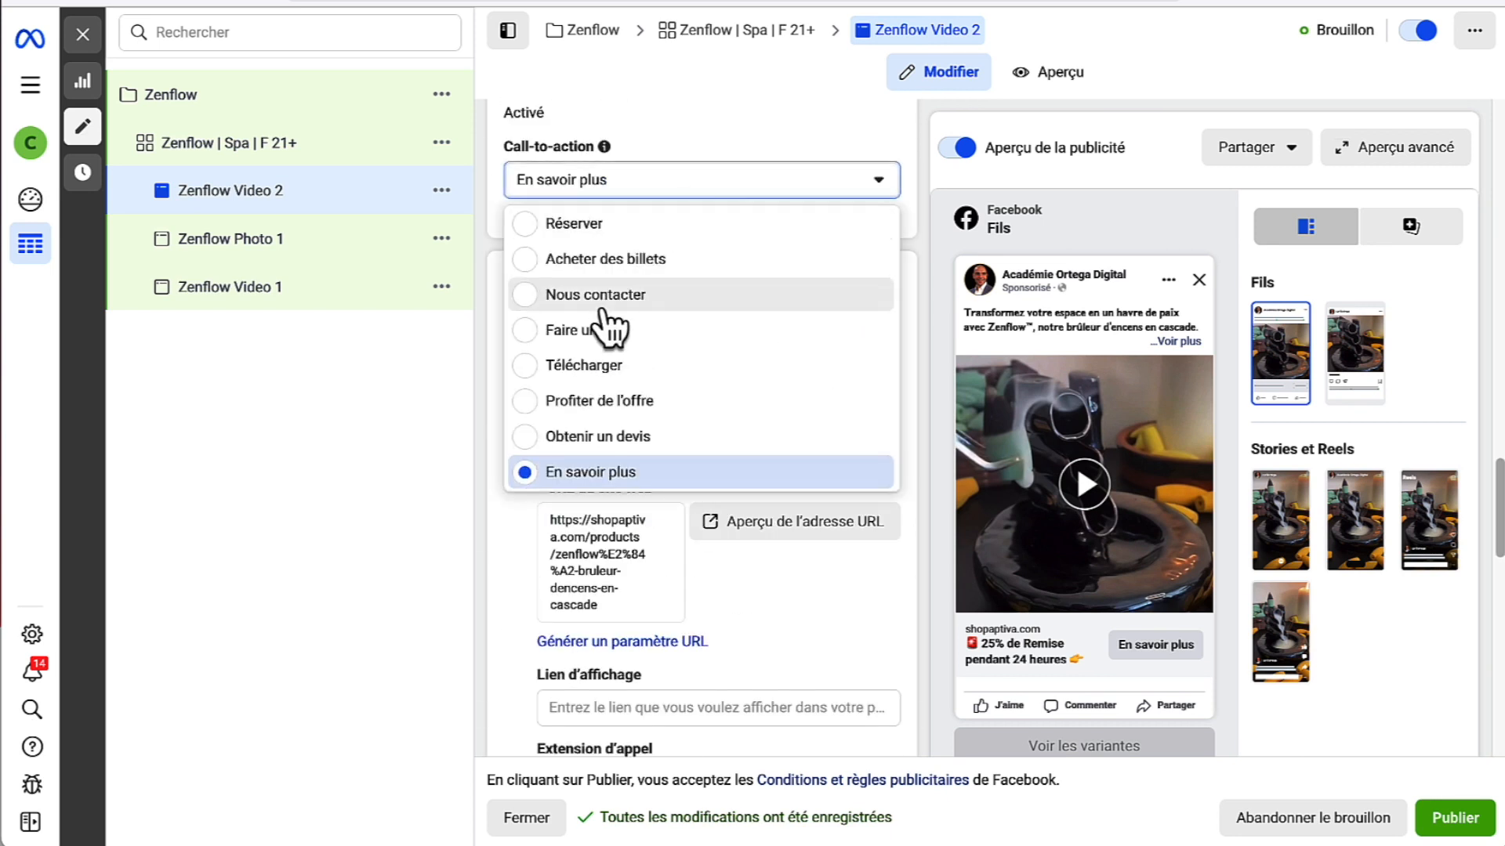
{"action": "scroll", "coordinate": [588, 368], "scroll_direction": "down", "scroll_amount": 2}
{"action": "scroll", "coordinate": [587, 388], "scroll_direction": "down", "scroll_amount": 2}
{"action": "left_click", "coordinate": [529, 462]}
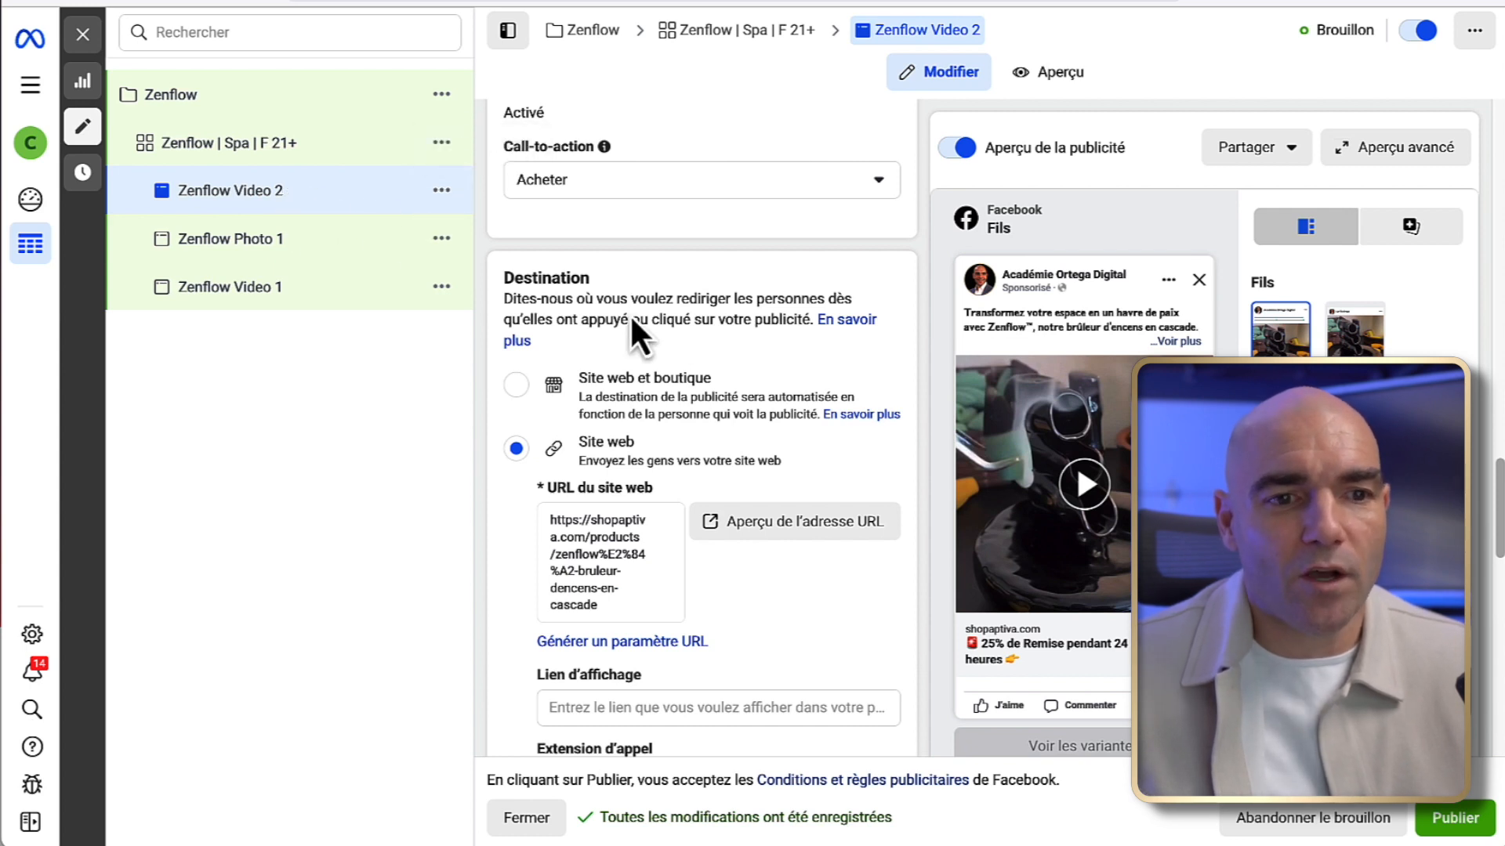
- Replace the automatic video thumbnail of Zenflow Video 2's Fils placements with the Zenflow Pic image from the account and save
{"action": "scroll", "coordinate": [717, 396], "scroll_direction": "down", "scroll_amount": 4}
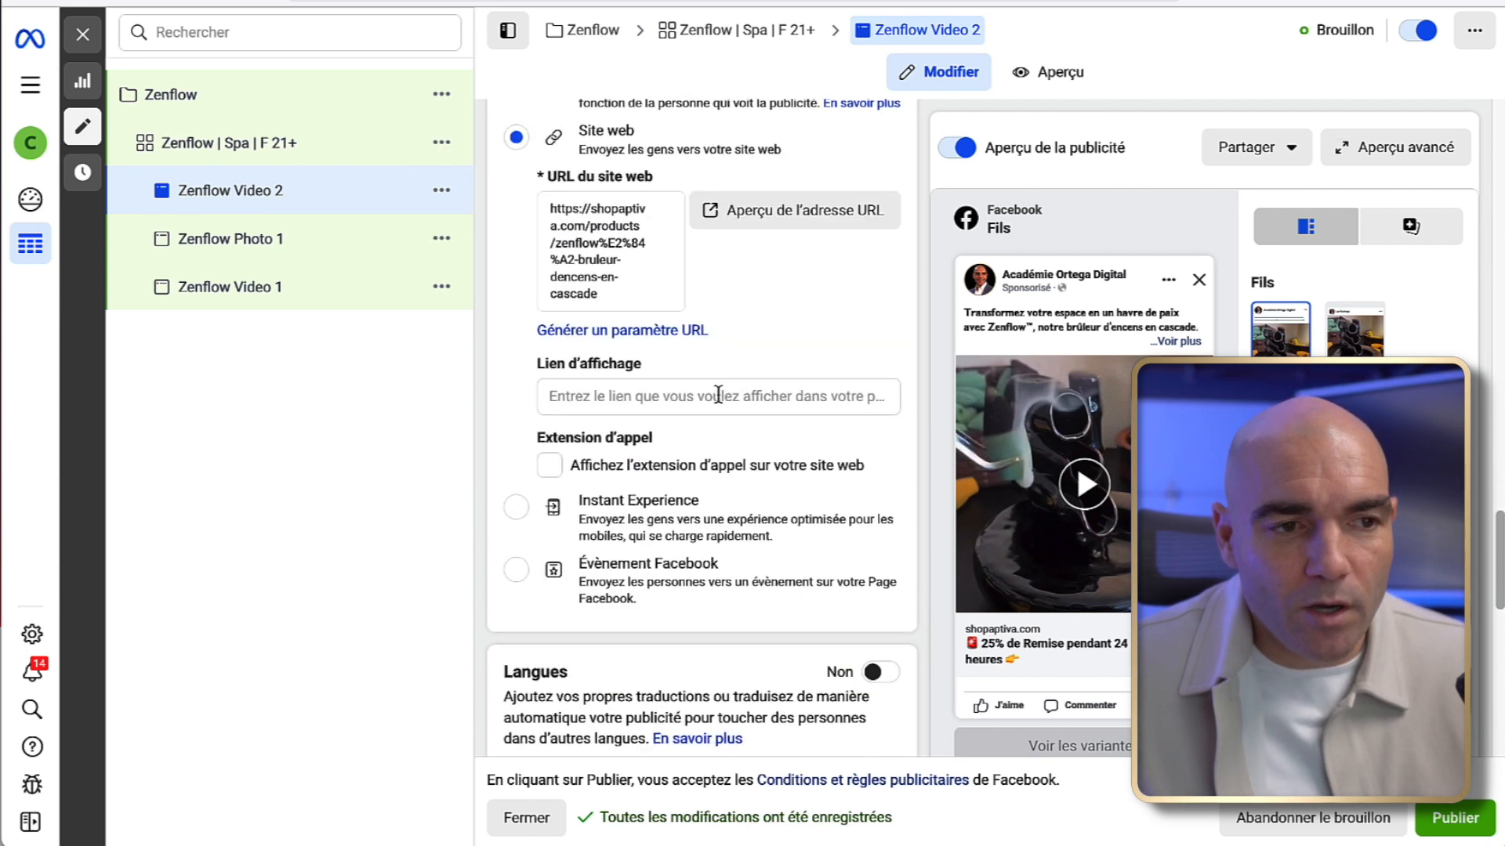
{"action": "scroll", "coordinate": [718, 397], "scroll_direction": "down", "scroll_amount": 3}
{"action": "scroll", "coordinate": [719, 399], "scroll_direction": "up", "scroll_amount": 14}
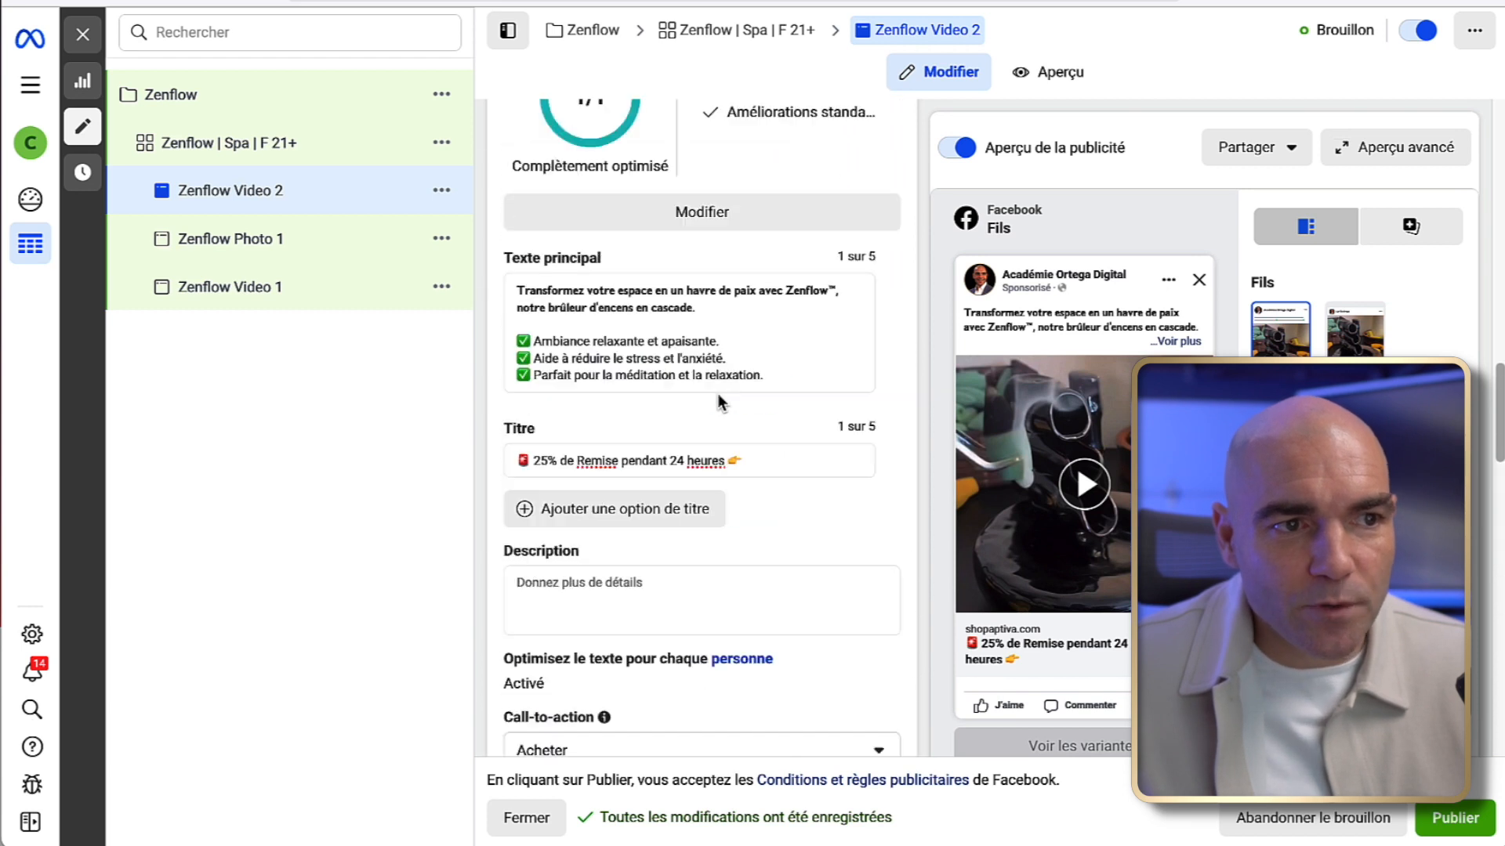
{"action": "scroll", "coordinate": [719, 400], "scroll_direction": "up", "scroll_amount": 4}
{"action": "scroll", "coordinate": [719, 400], "scroll_direction": "up", "scroll_amount": 1}
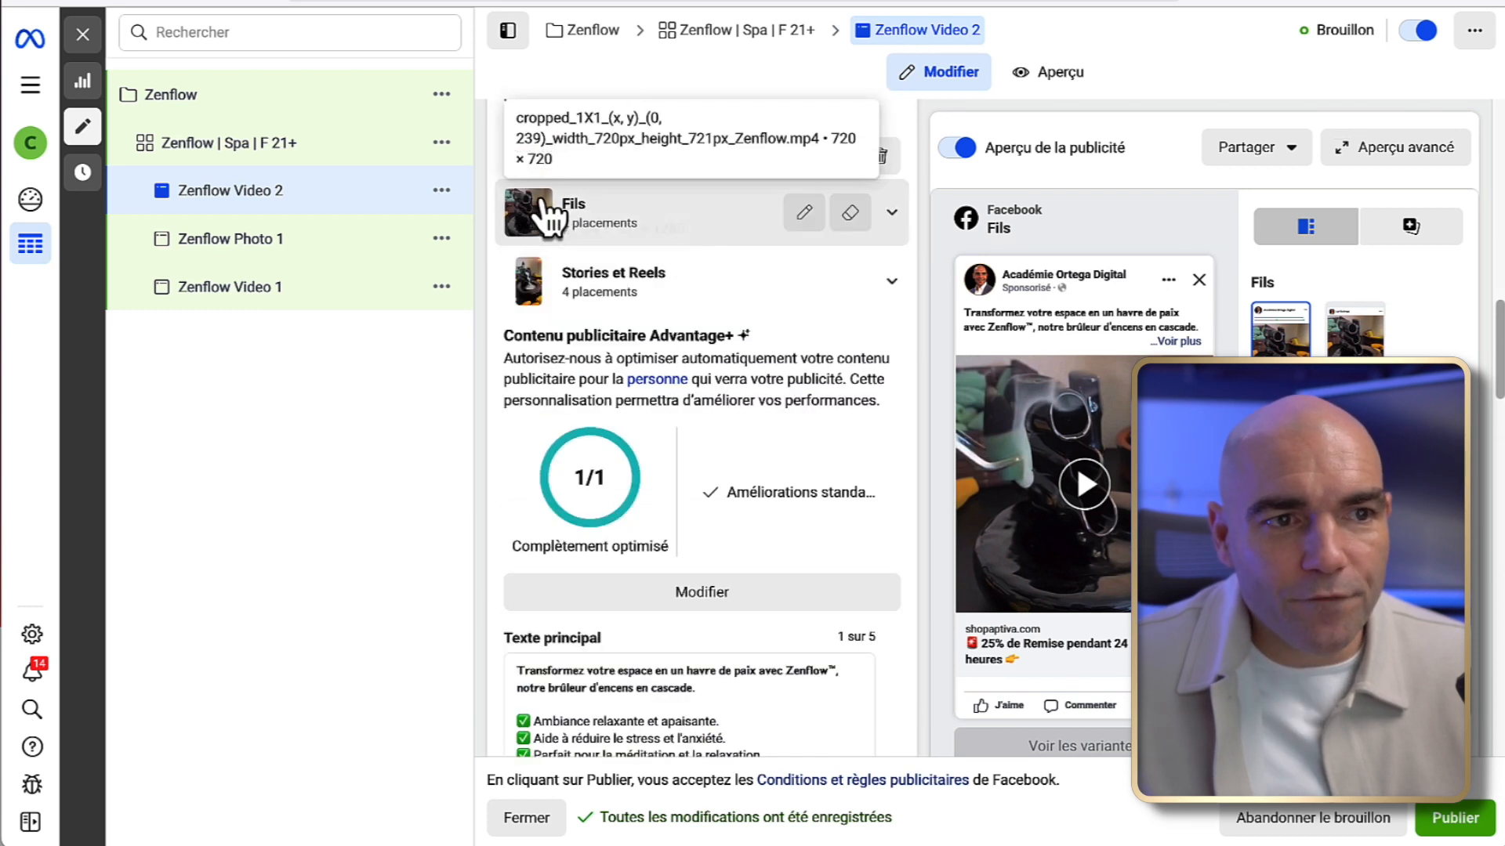
{"action": "left_click", "coordinate": [805, 213]}
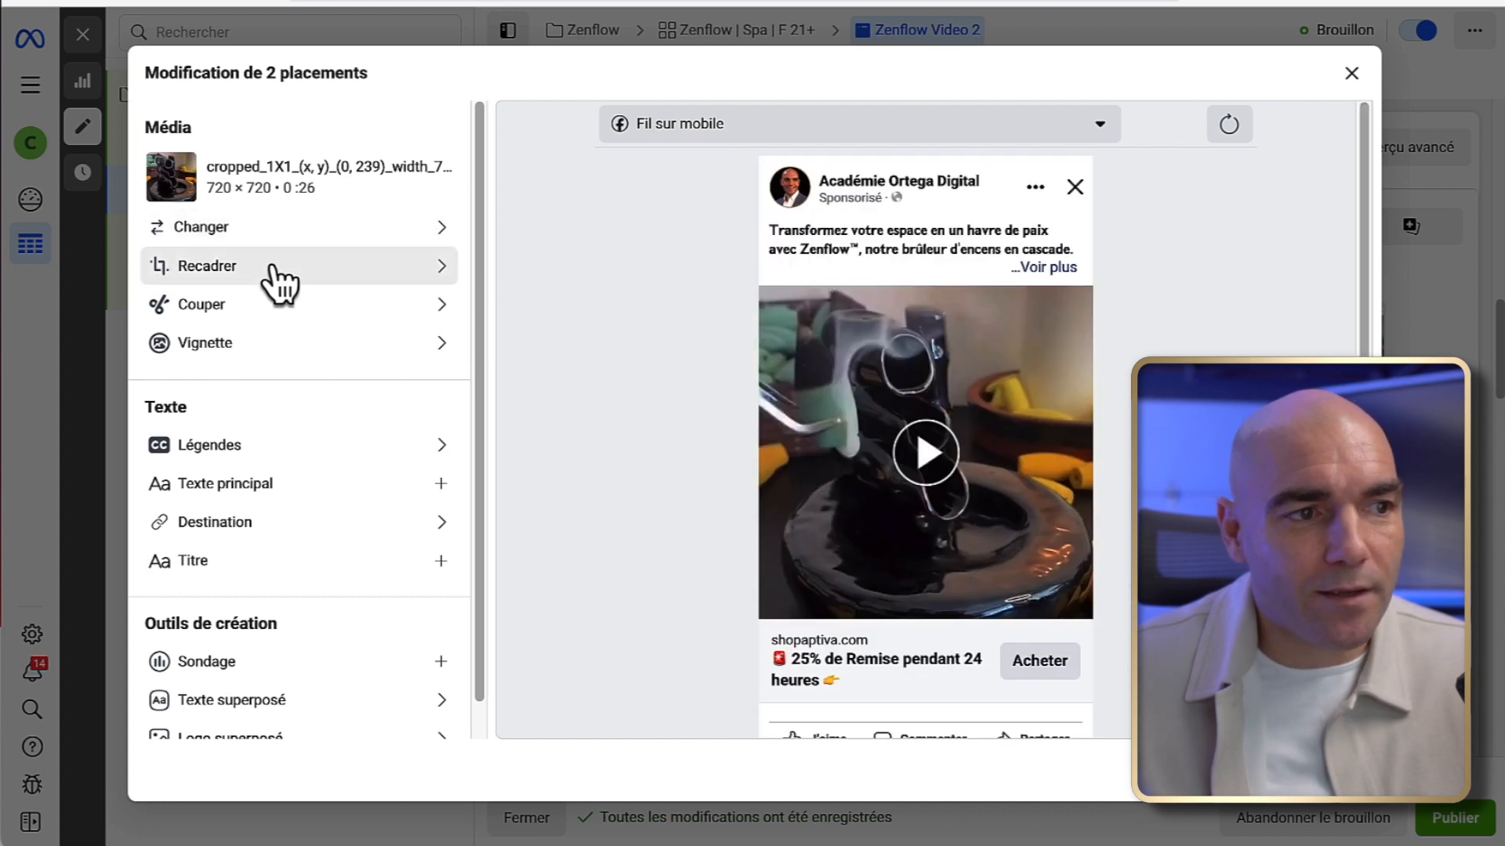
{"action": "left_click", "coordinate": [427, 351]}
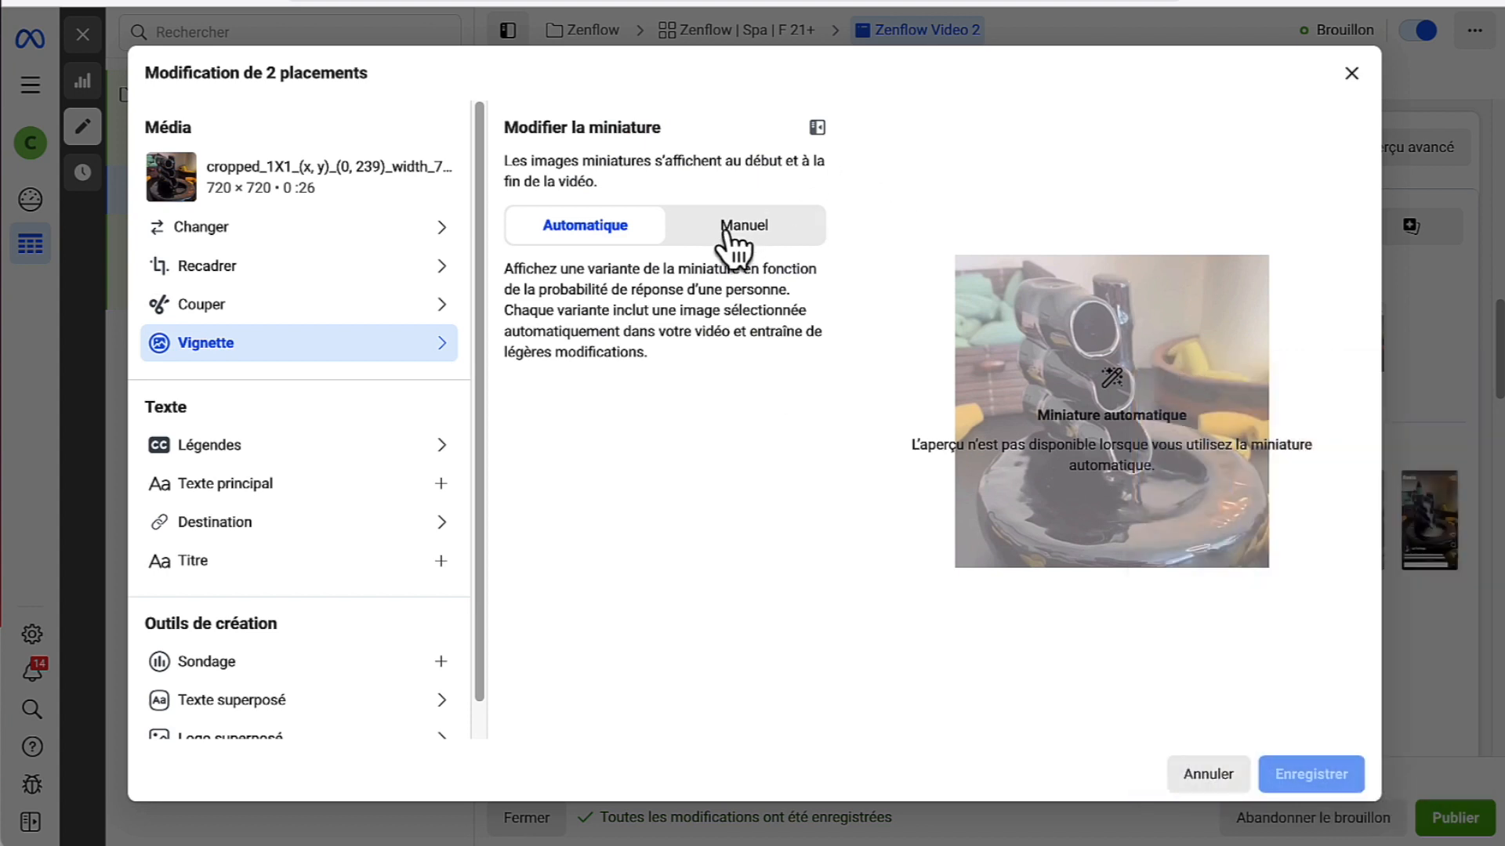
{"action": "left_click", "coordinate": [767, 235]}
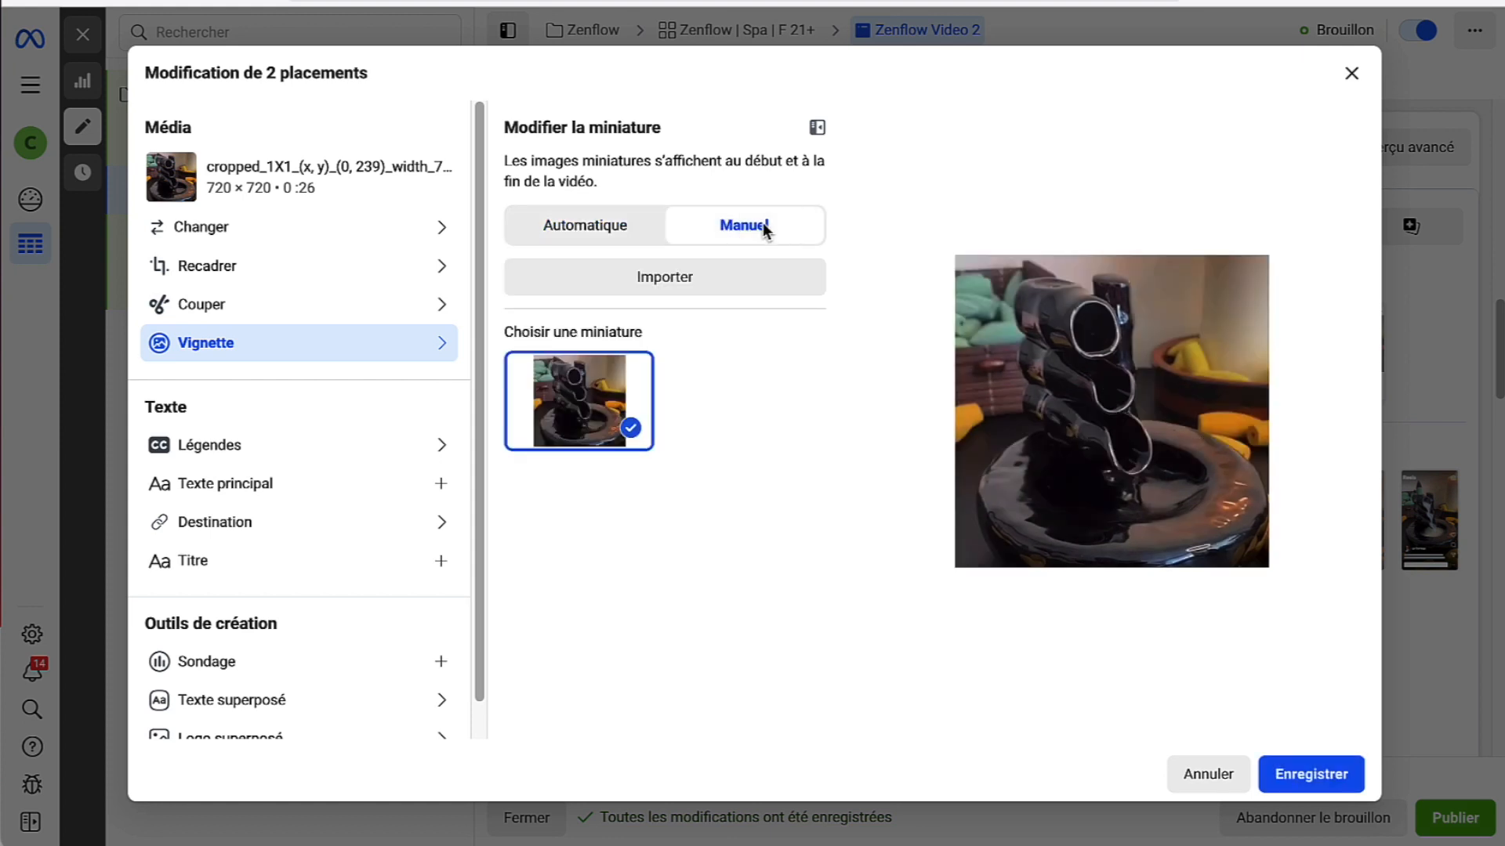
{"action": "left_click", "coordinate": [684, 278]}
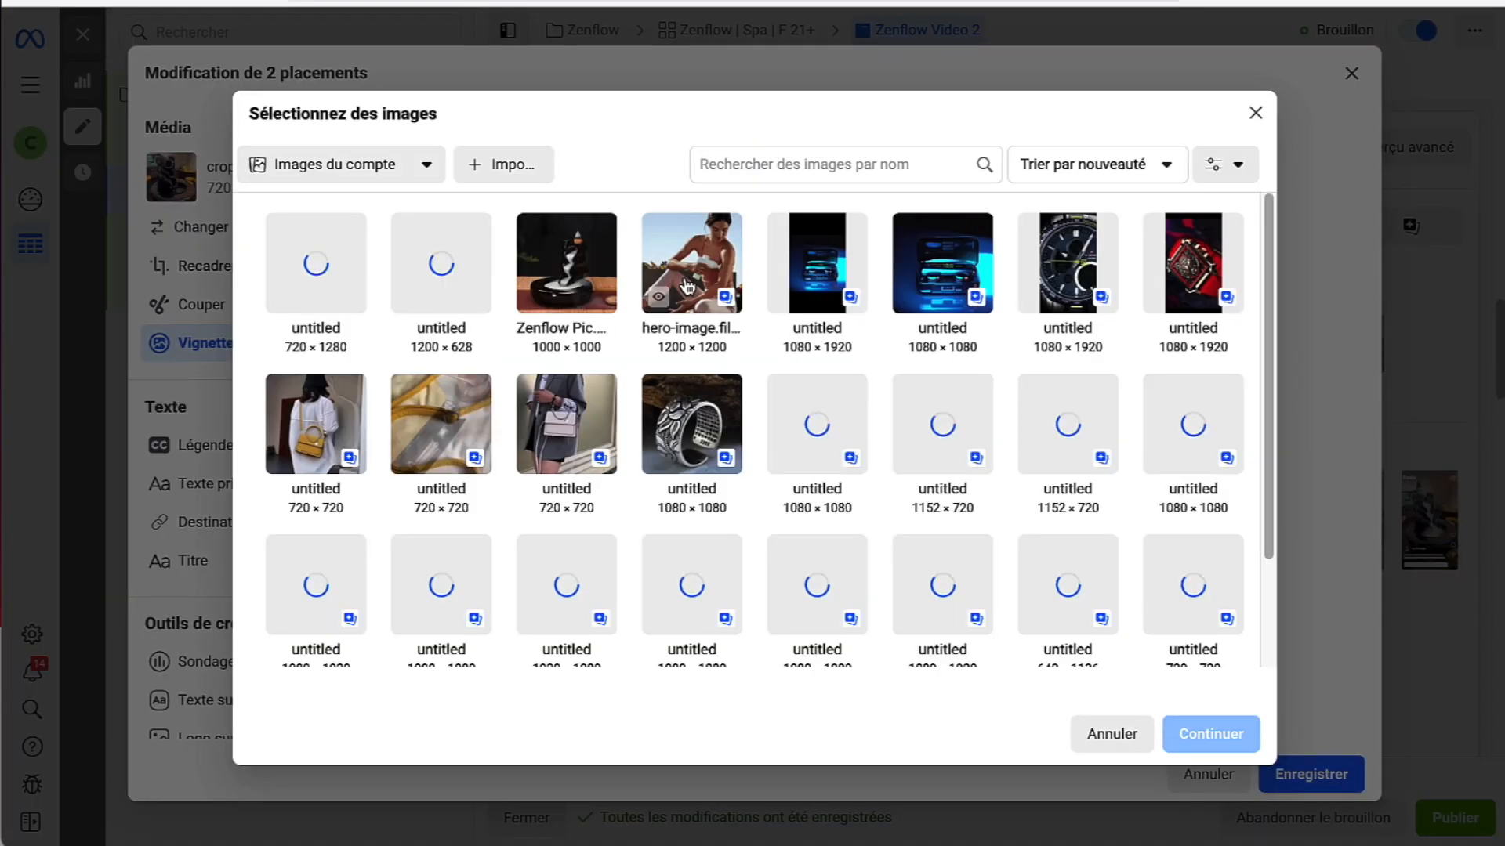
{"action": "left_click", "coordinate": [561, 278]}
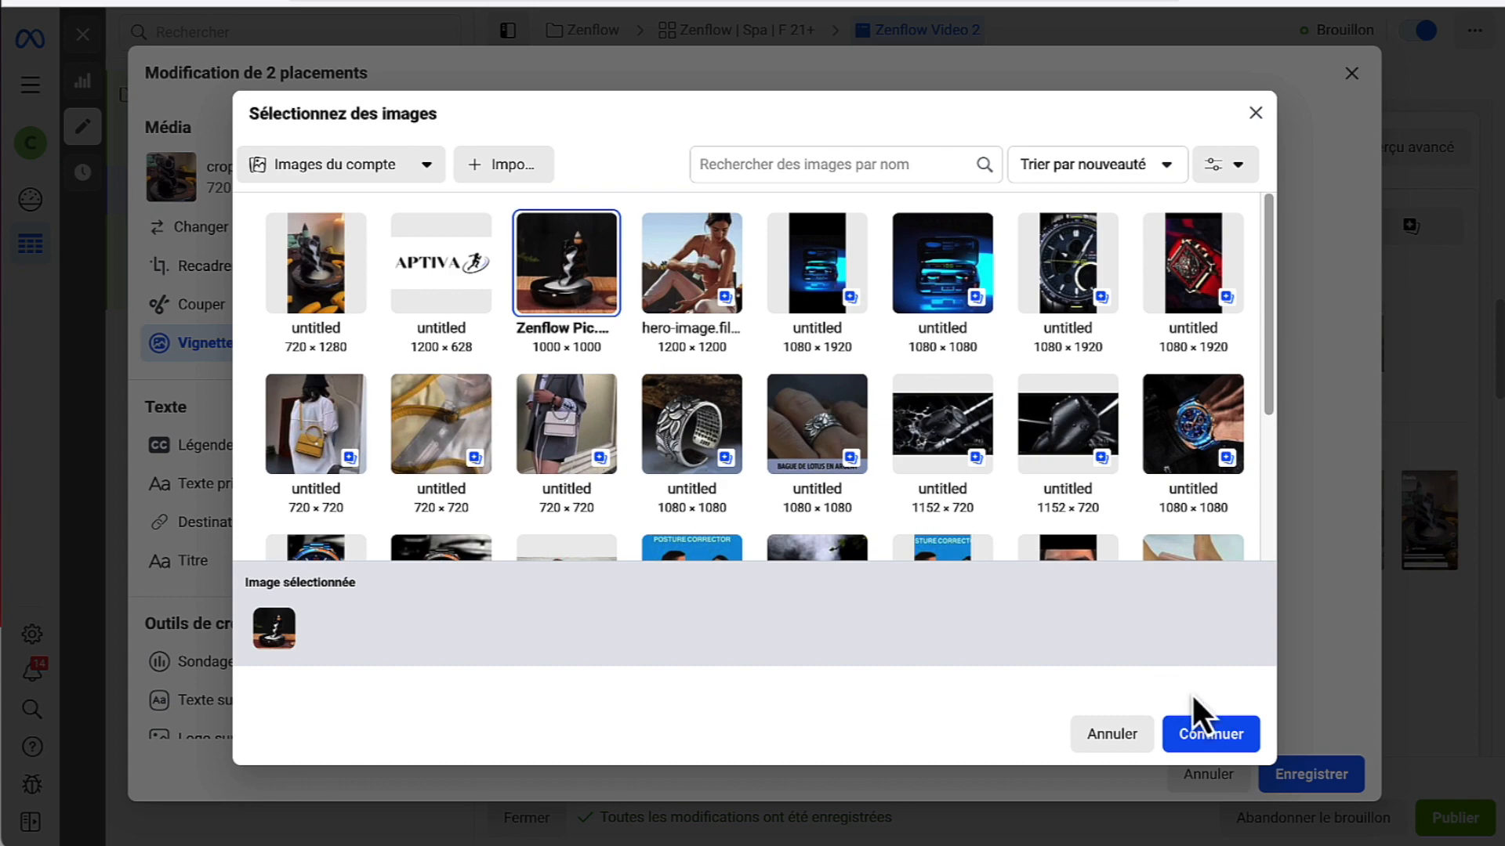
{"action": "left_click", "coordinate": [1210, 731]}
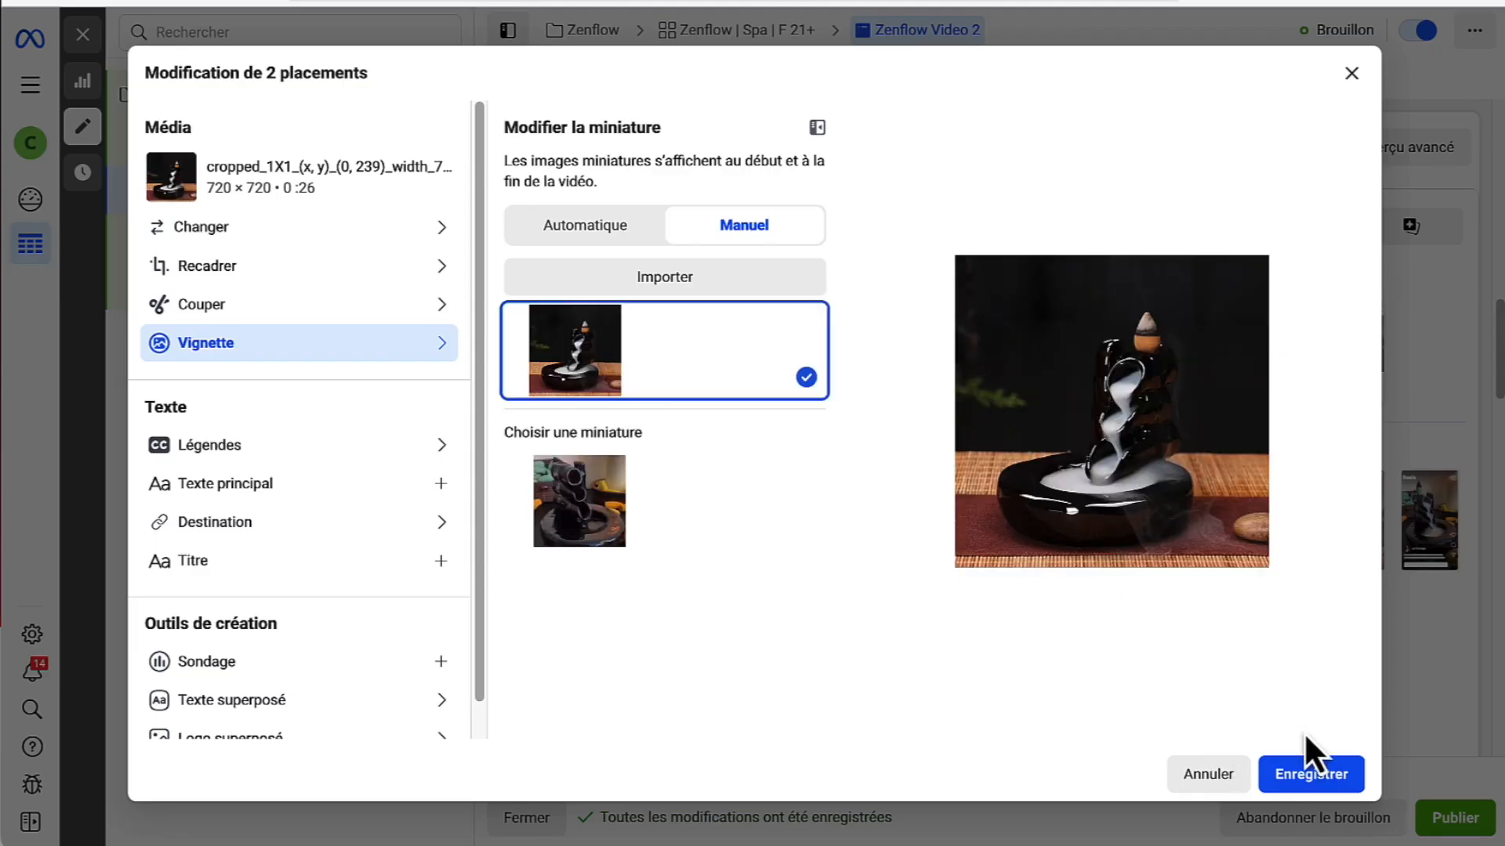
{"action": "left_click", "coordinate": [1323, 776]}
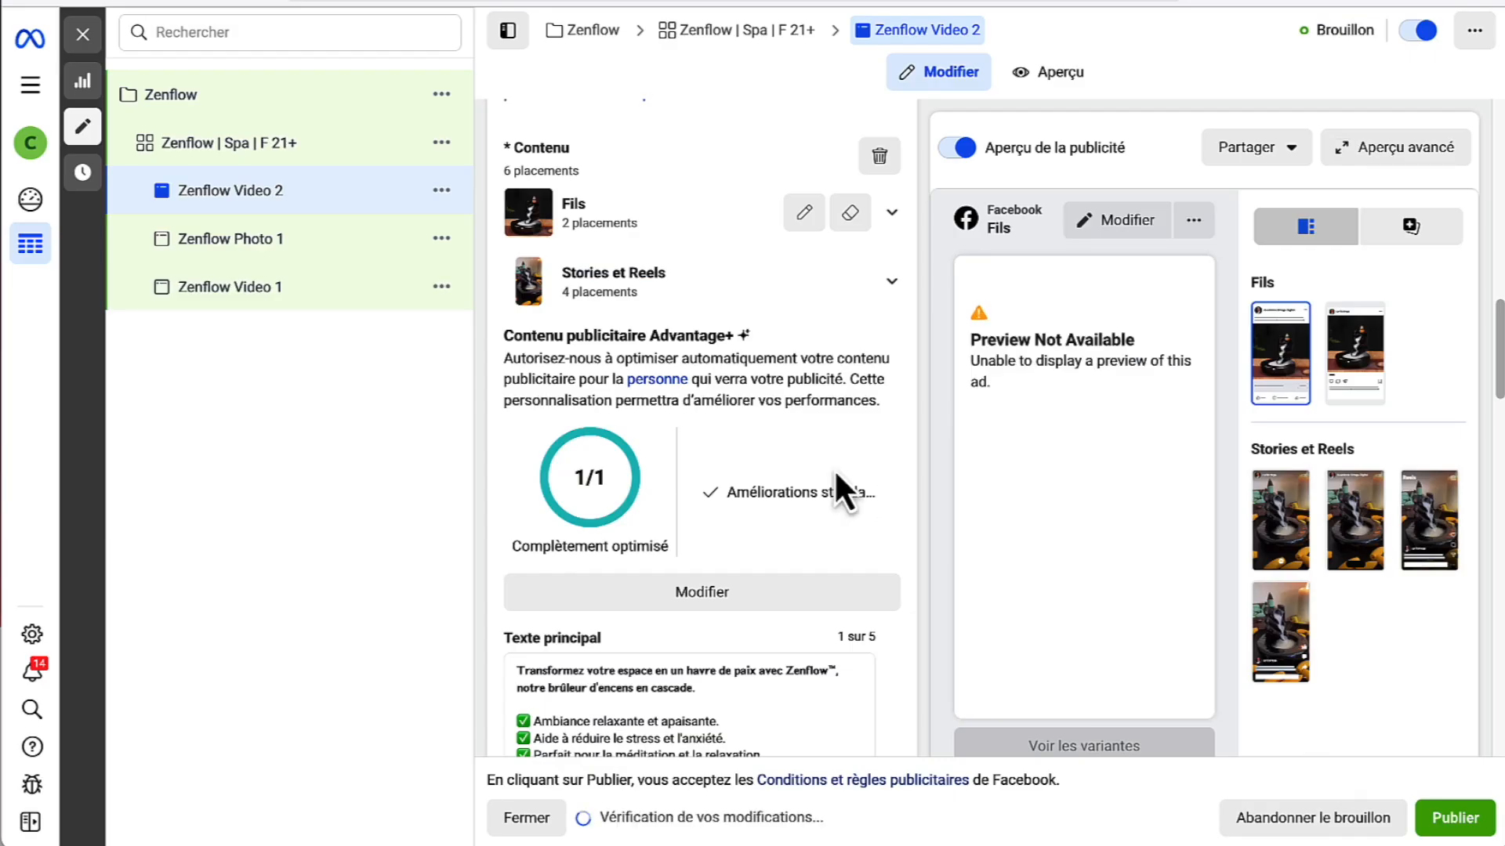
- Manually choose the video frame with tweezers beside the incense cone as the thumbnail for the Stories et Reels placements and save
{"action": "left_click", "coordinate": [850, 284]}
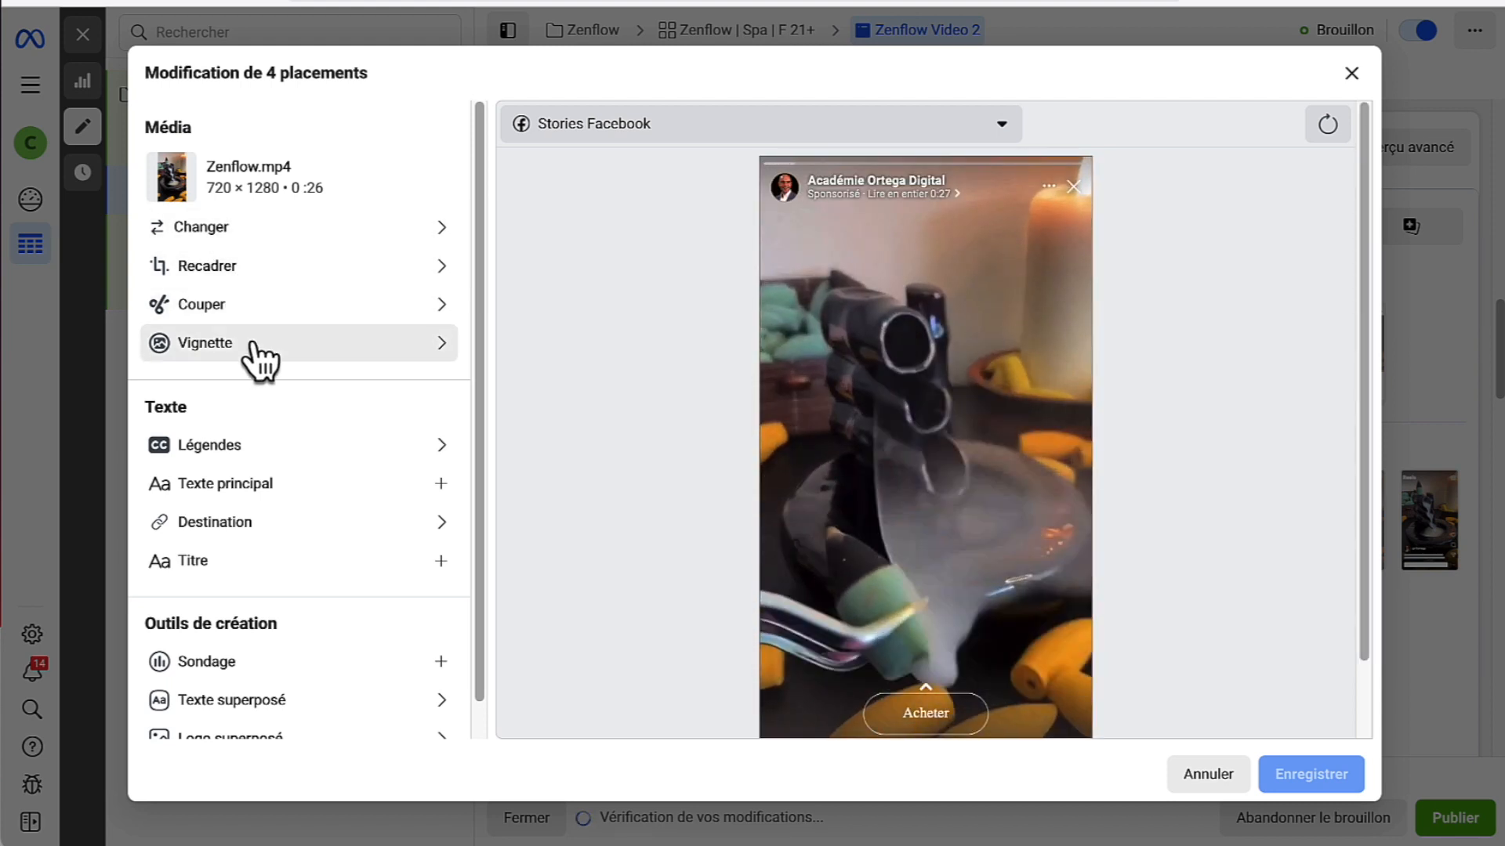
{"action": "left_click", "coordinate": [301, 354]}
{"action": "left_click", "coordinate": [737, 229]}
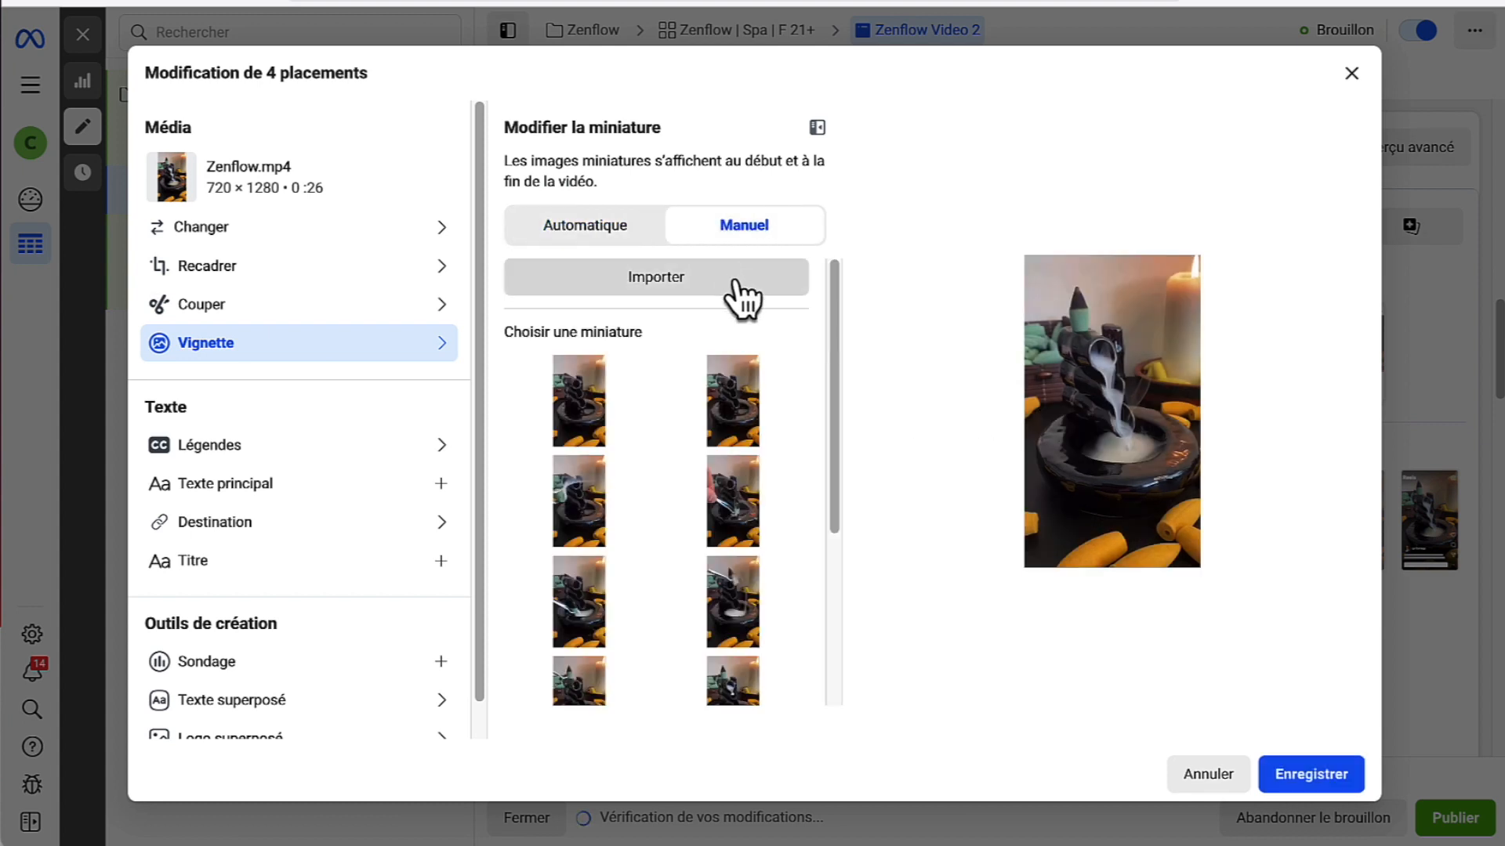
{"action": "scroll", "coordinate": [665, 352], "scroll_direction": "down", "scroll_amount": 1}
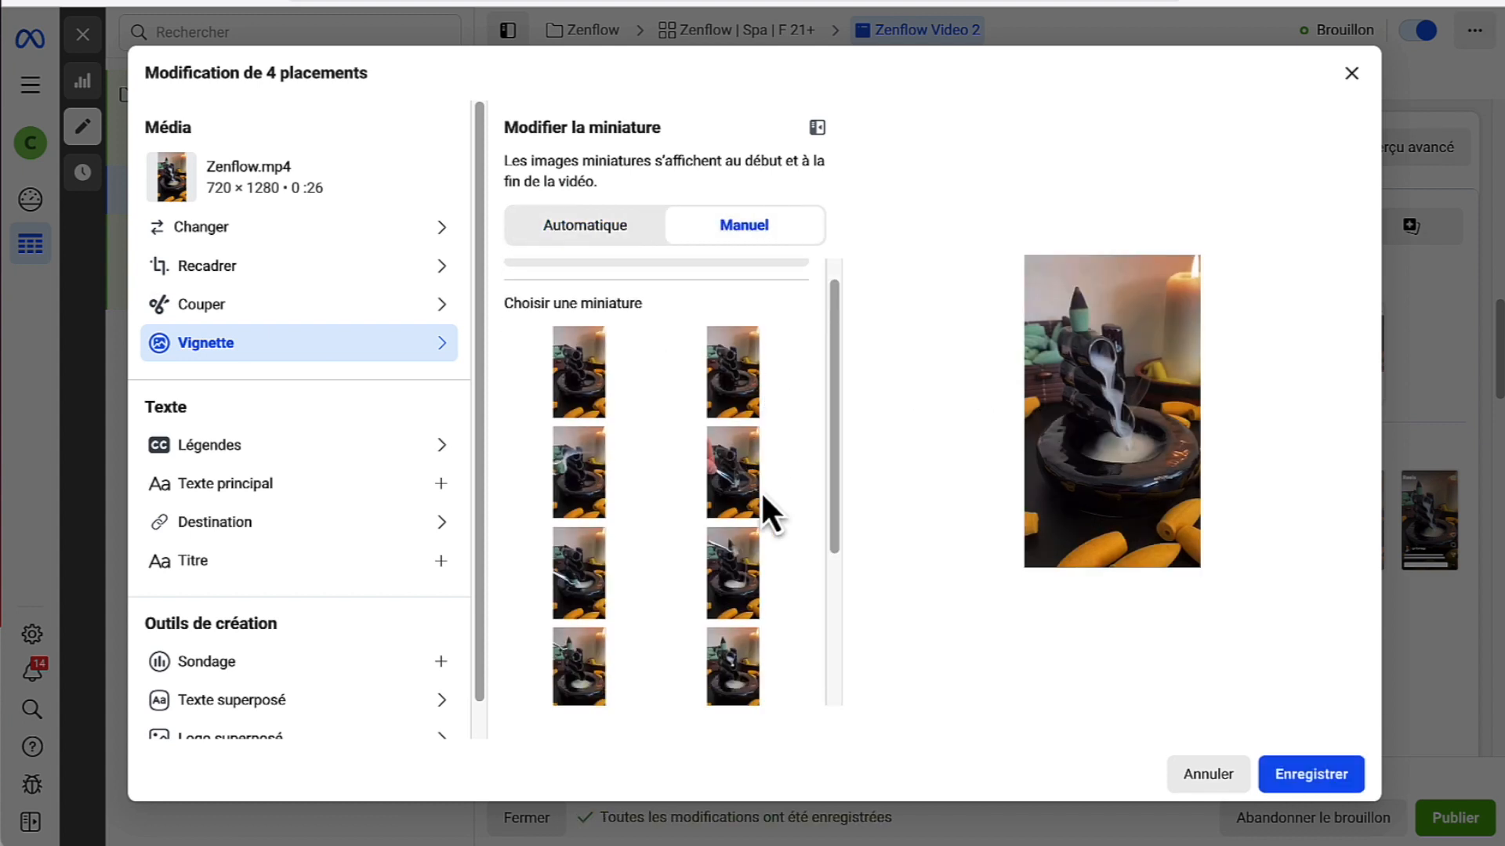
{"action": "left_click", "coordinate": [738, 591]}
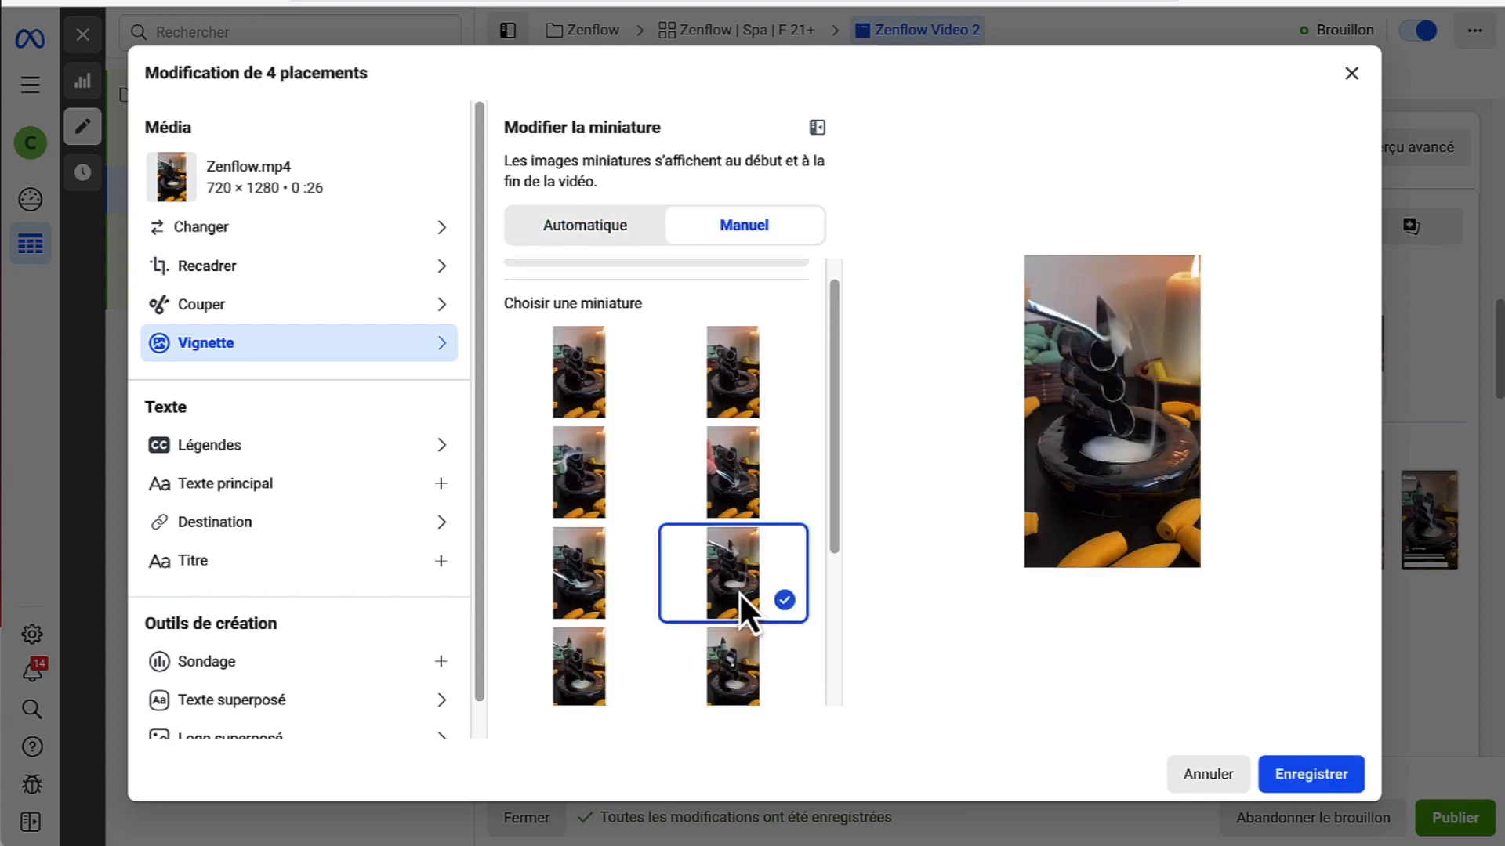
{"action": "left_click", "coordinate": [721, 660]}
{"action": "left_click", "coordinate": [575, 651]}
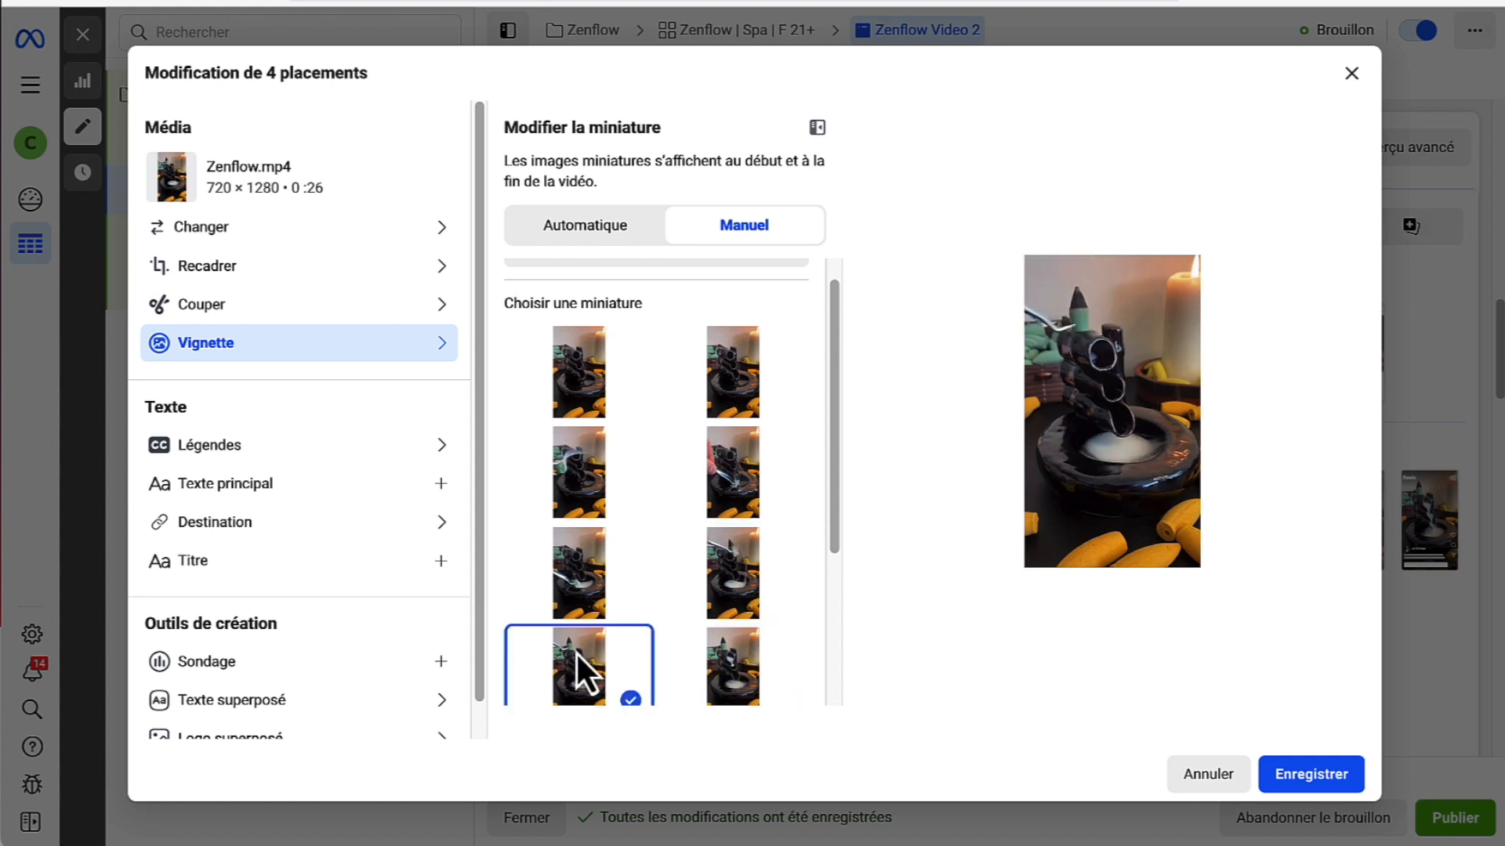
{"action": "left_click", "coordinate": [741, 395]}
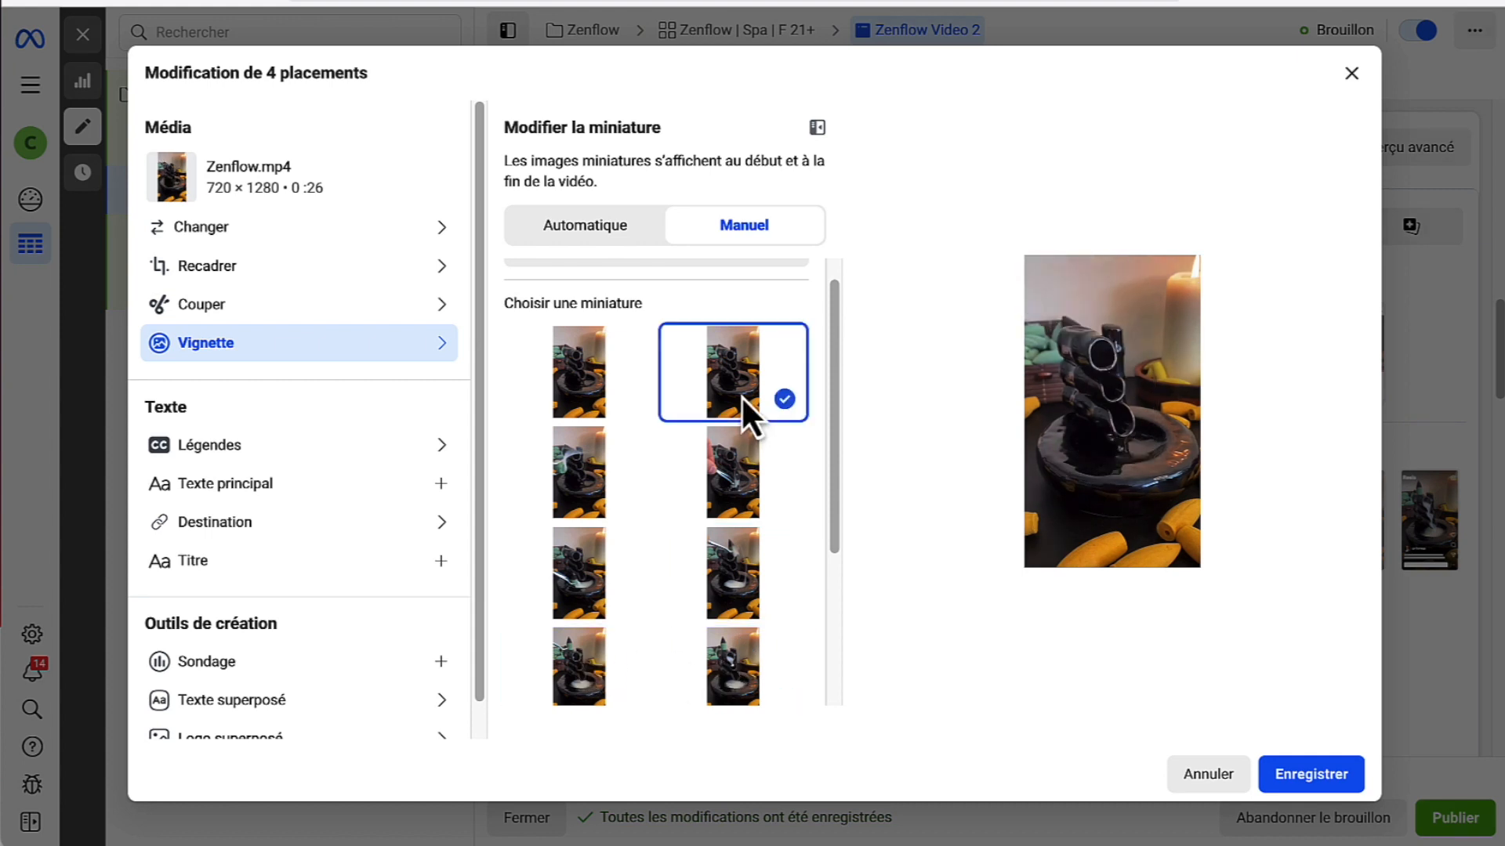
{"action": "left_click", "coordinate": [591, 373]}
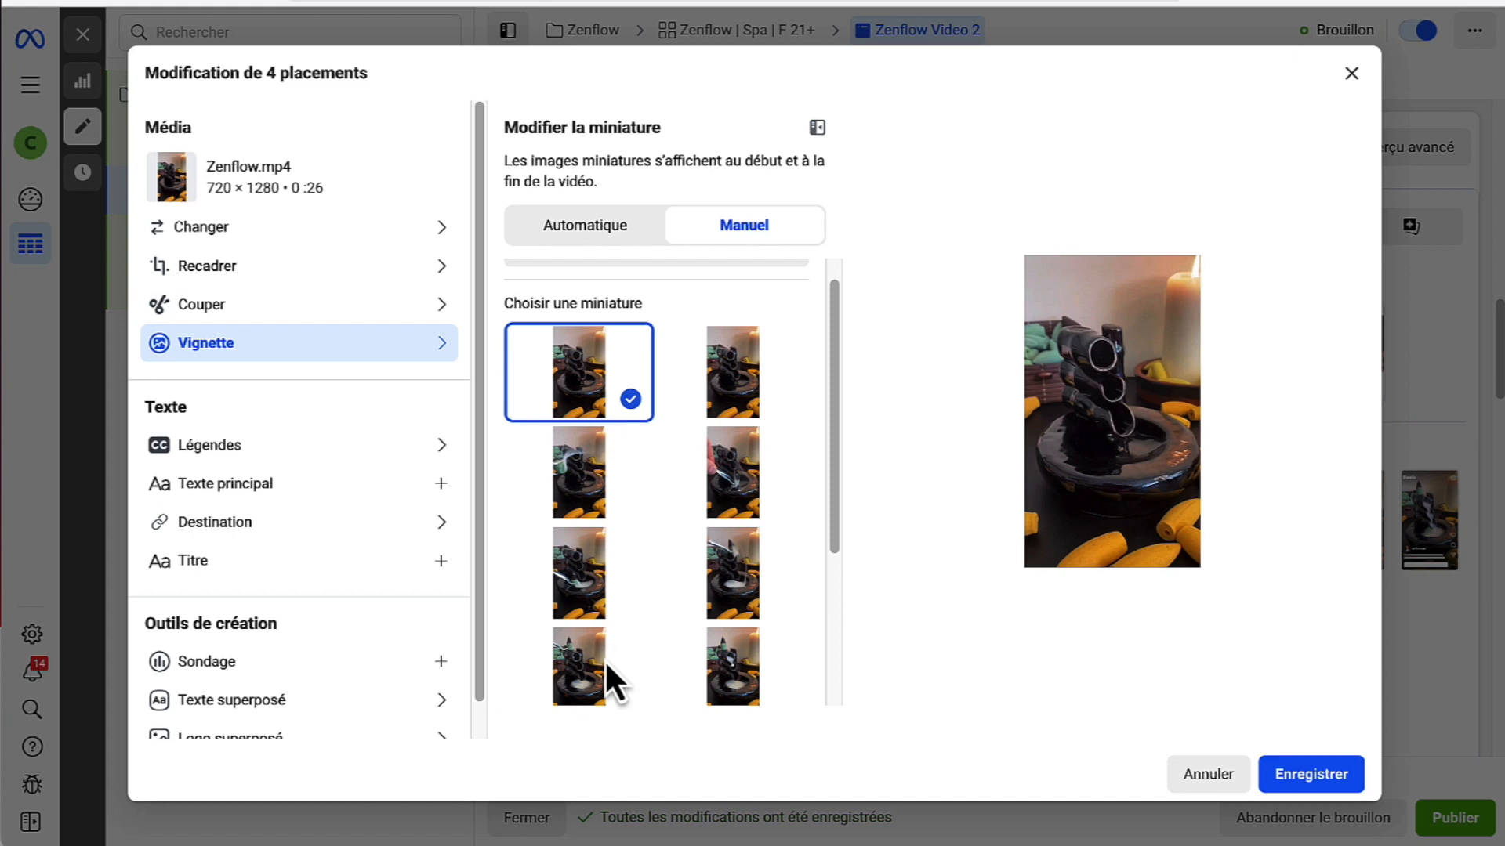
{"action": "left_click", "coordinate": [584, 663]}
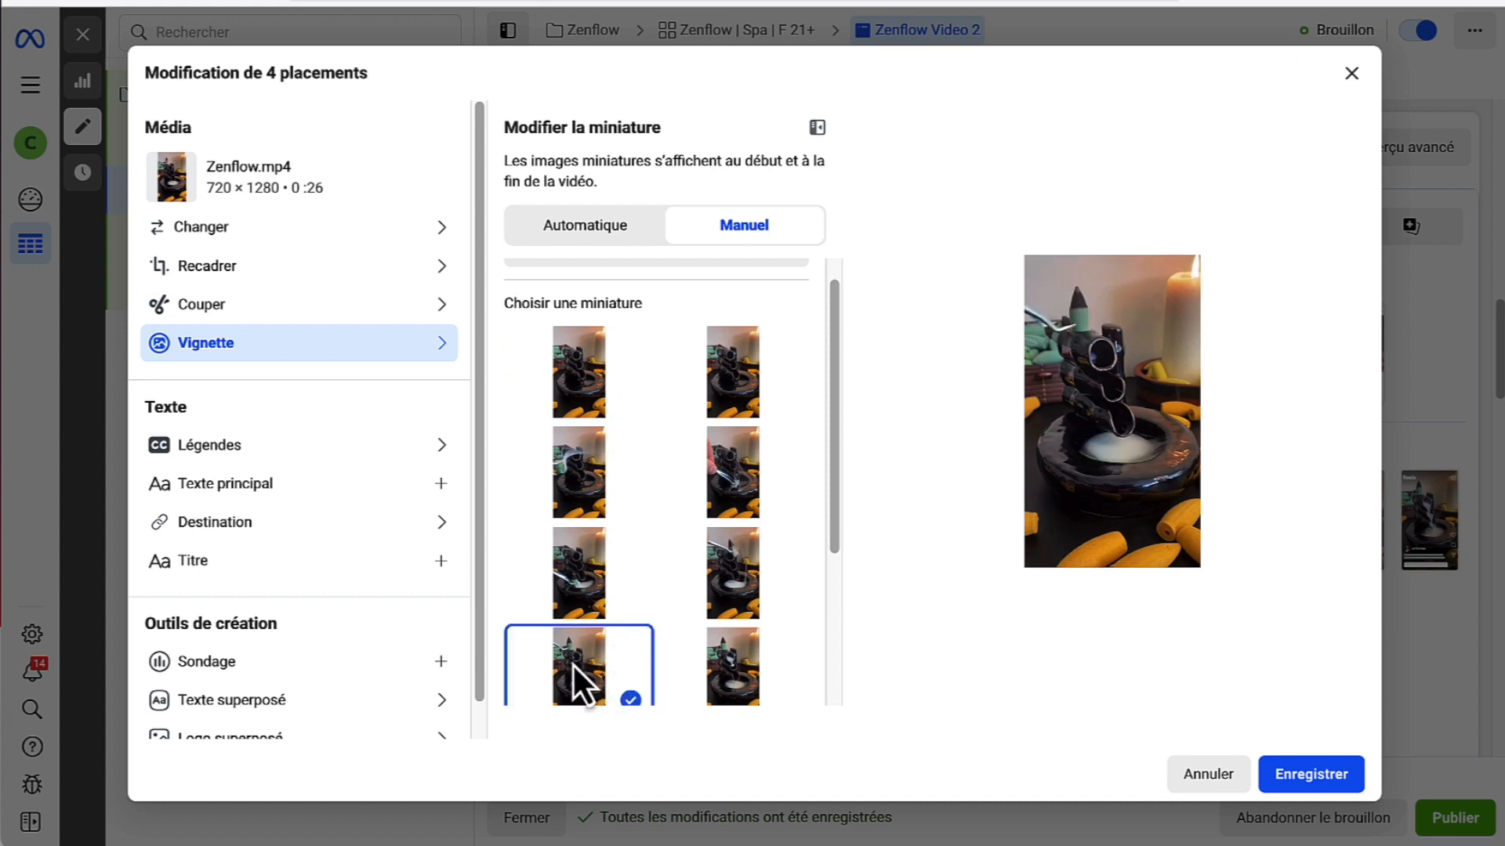
{"action": "left_click", "coordinate": [1311, 774]}
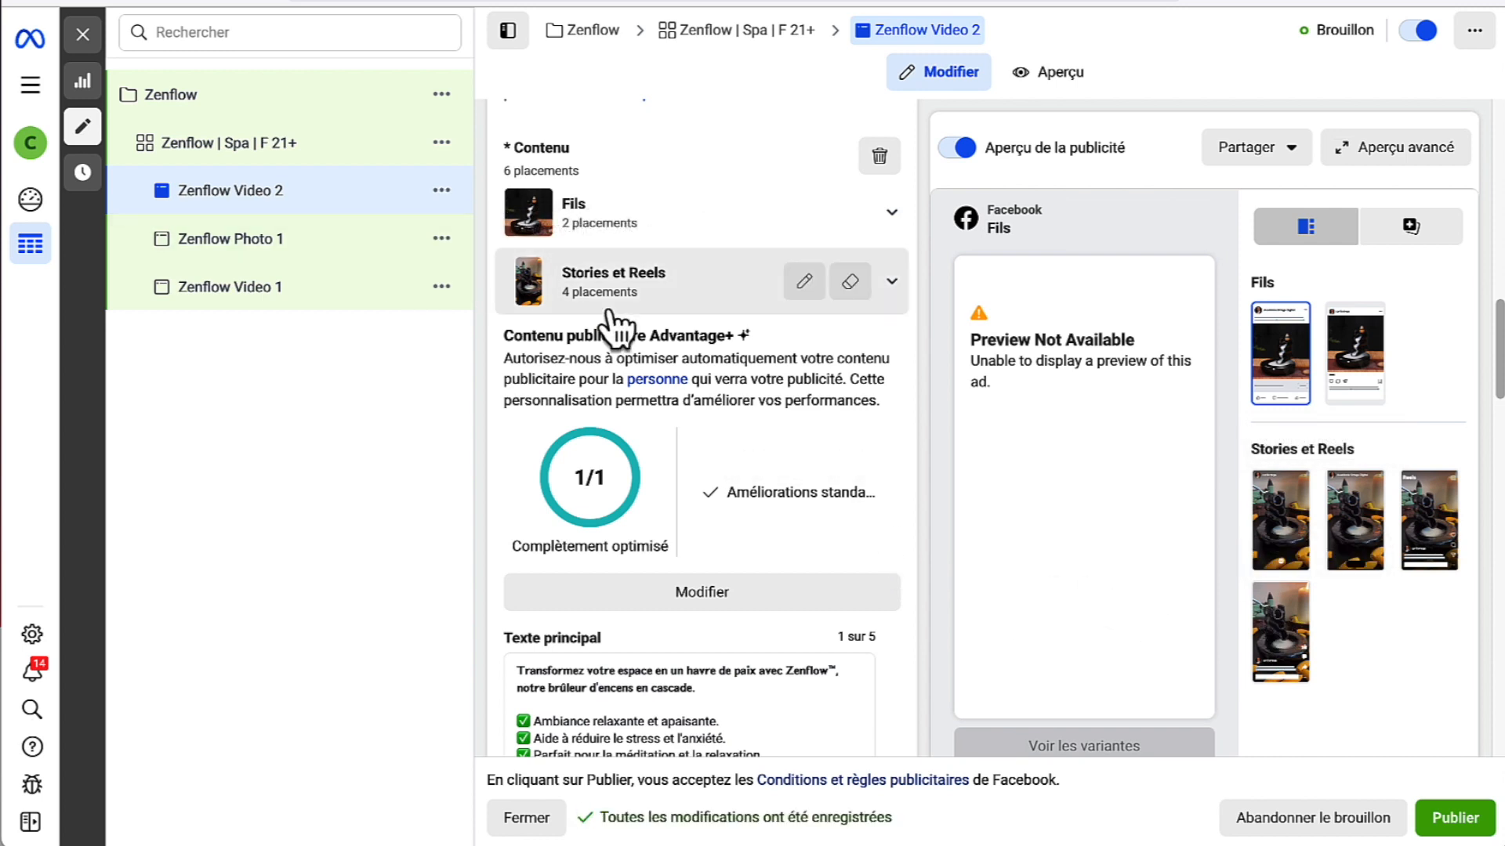
- Check the beginning of the Zenflow Video 2 ad's settings and reopen the Zenflow Video 1 ad to compare
{"action": "scroll", "coordinate": [568, 317], "scroll_direction": "up", "scroll_amount": 7}
{"action": "scroll", "coordinate": [830, 345], "scroll_direction": "up", "scroll_amount": 8}
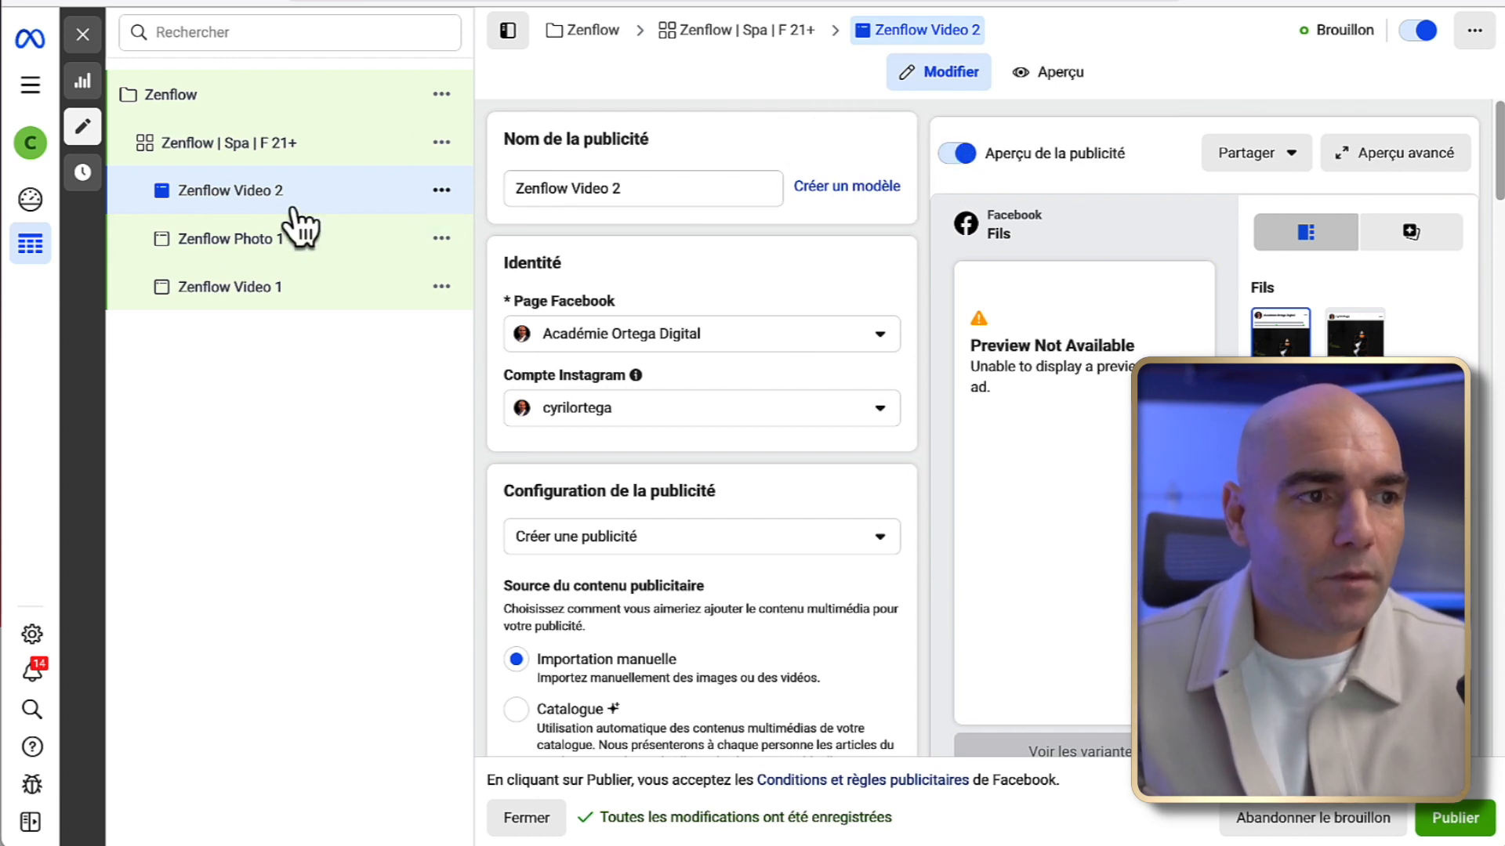
{"action": "left_click", "coordinate": [262, 298]}
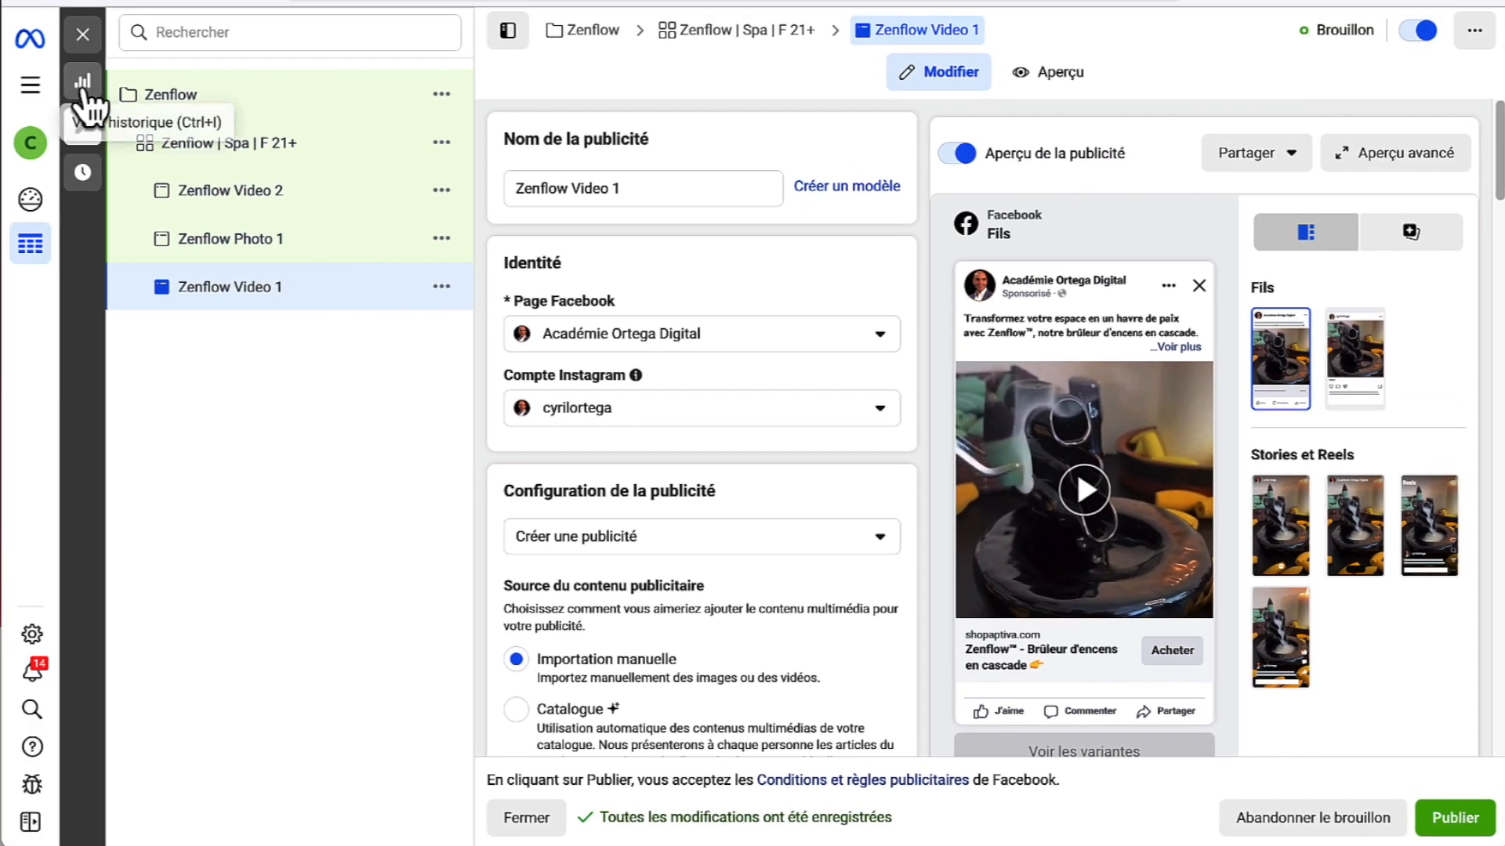
- Close the ad editor, deselect Zenflow Video 1 and publish the Zenflow campaign's draft ad set and ads
{"action": "left_click", "coordinate": [82, 34]}
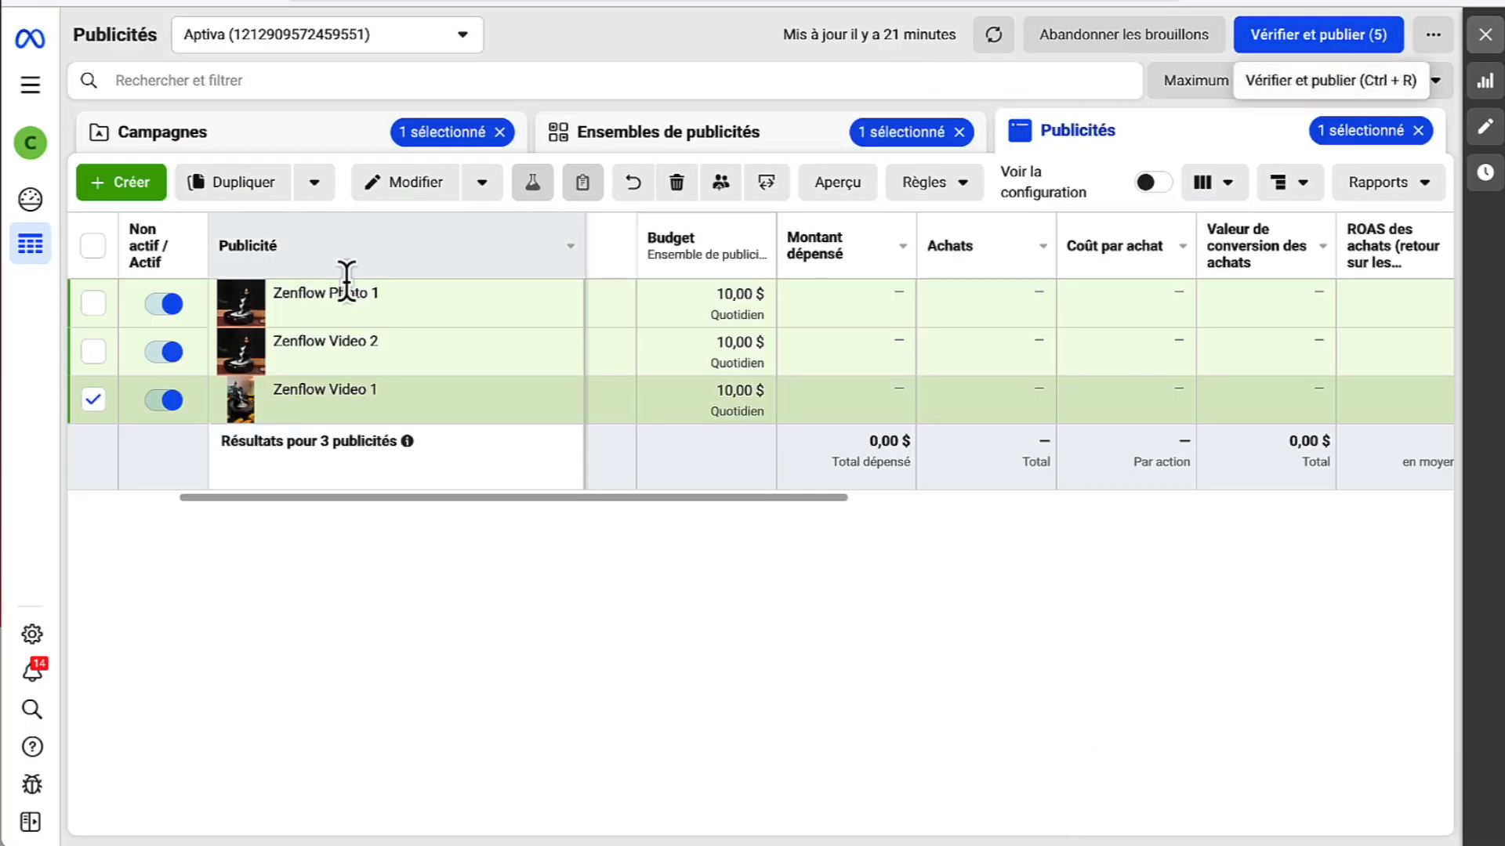
{"action": "left_click", "coordinate": [93, 400]}
{"action": "left_click", "coordinate": [1327, 44]}
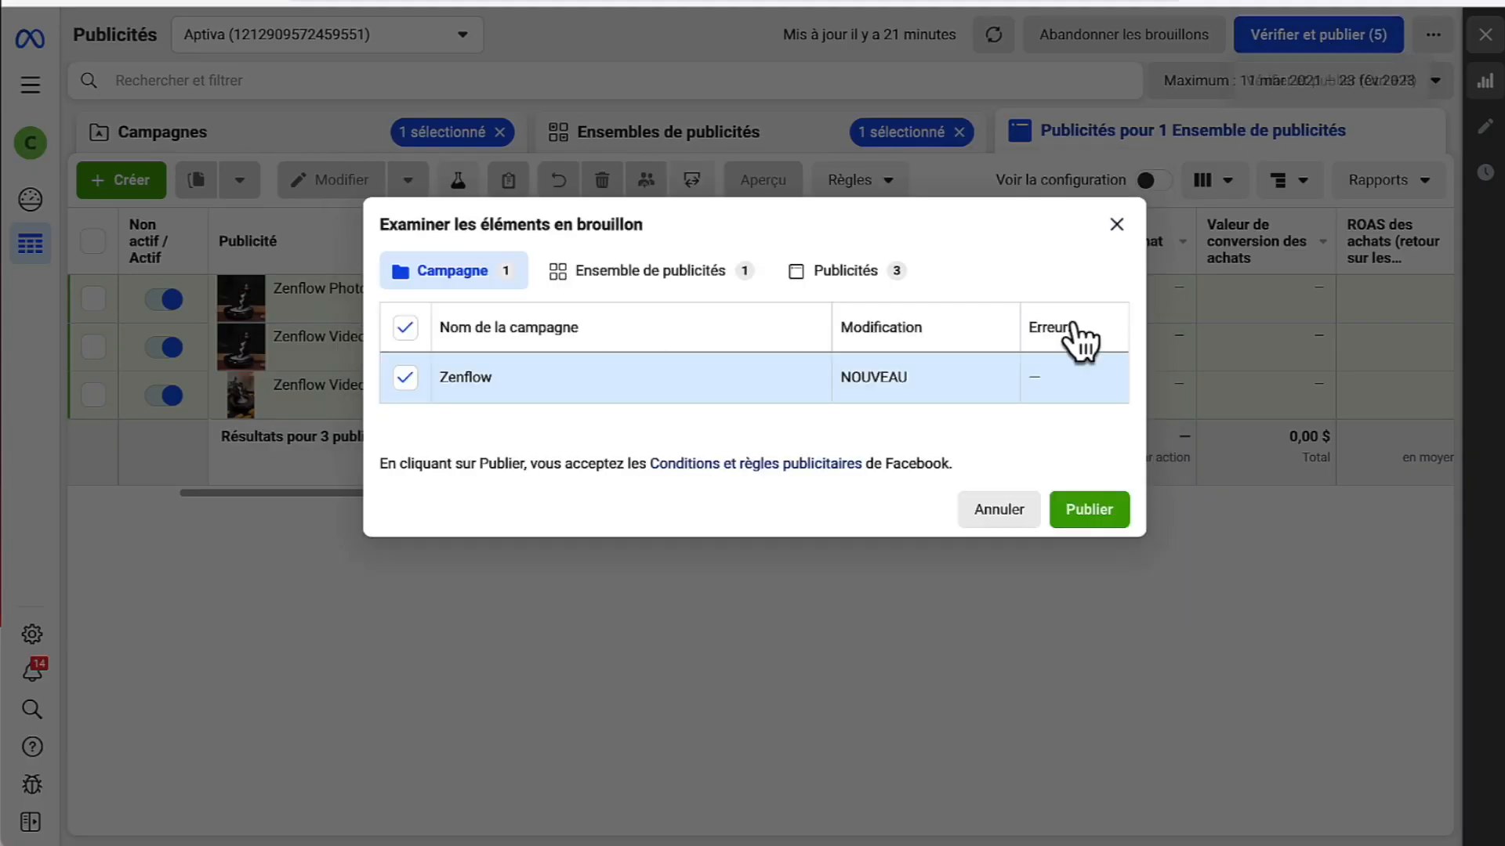
{"action": "left_click", "coordinate": [1088, 510]}
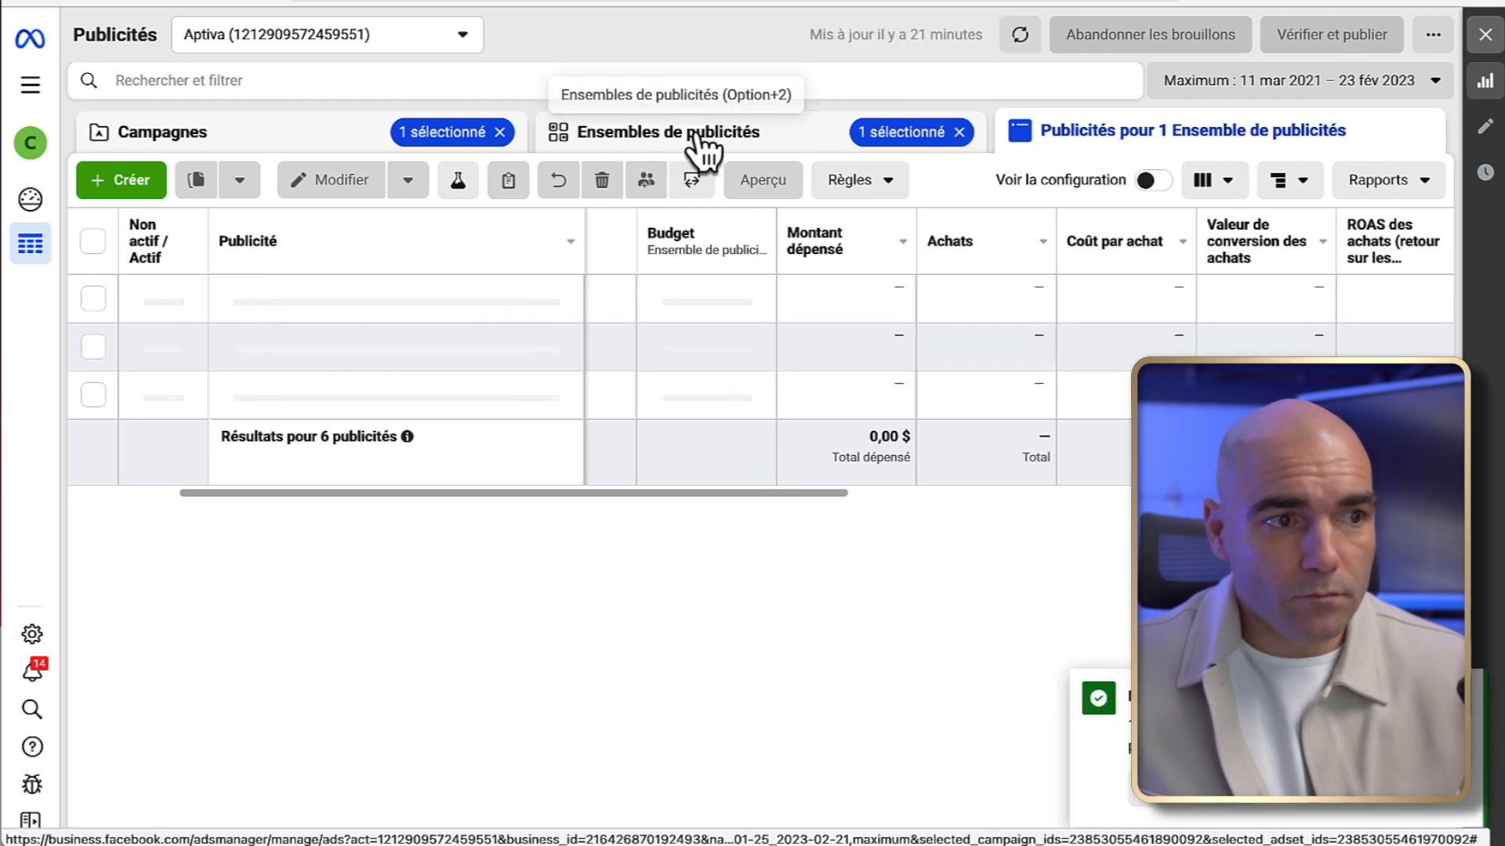
- Check the published ads, then duplicate the Zenflow | Spa | F 21+ ad set into its original campaign with 2 copies
{"action": "left_click", "coordinate": [651, 142]}
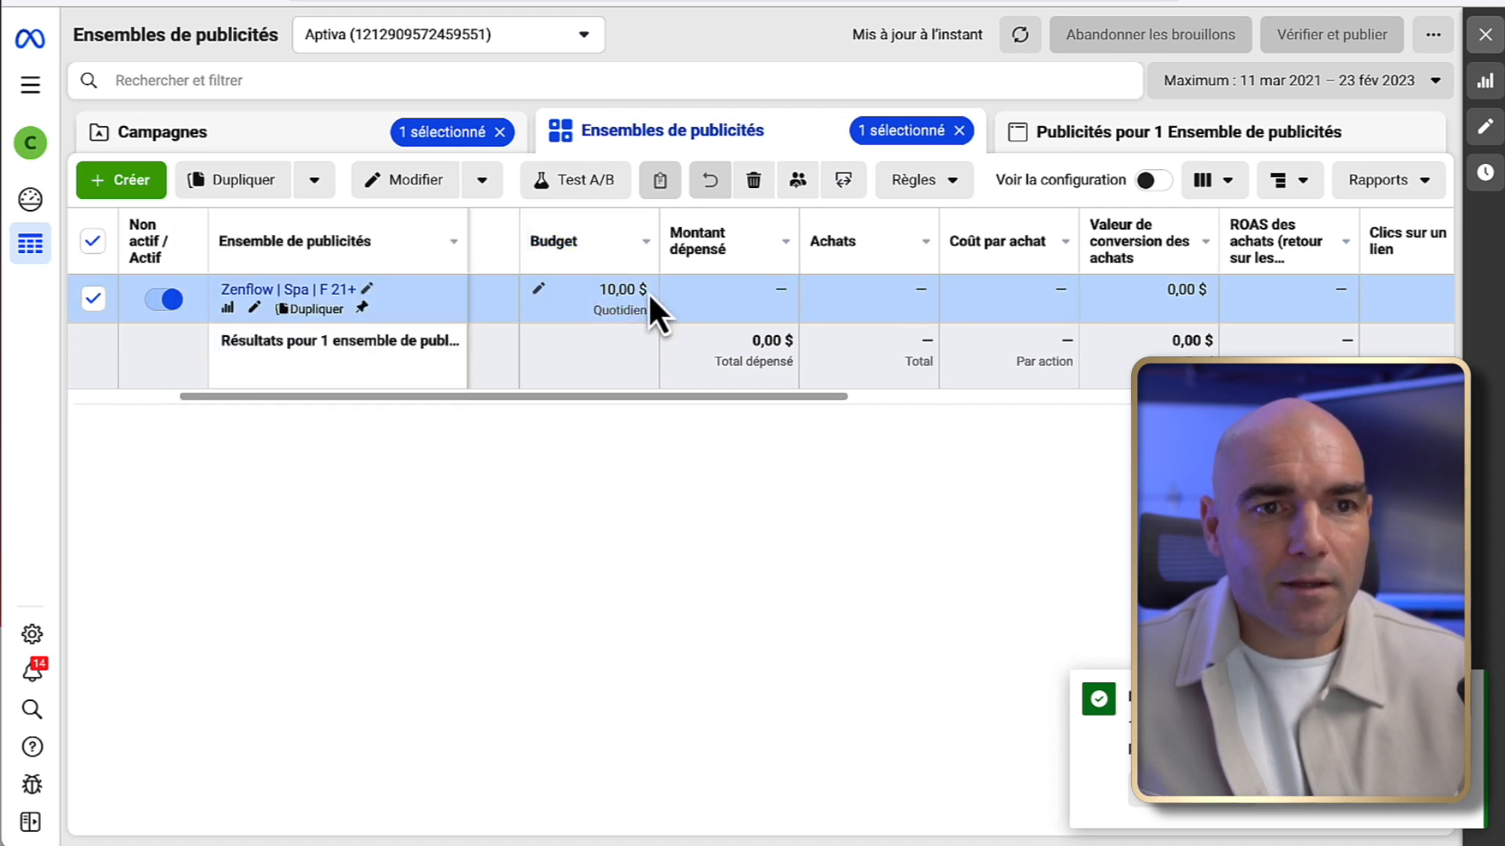
{"action": "left_click", "coordinate": [1166, 141]}
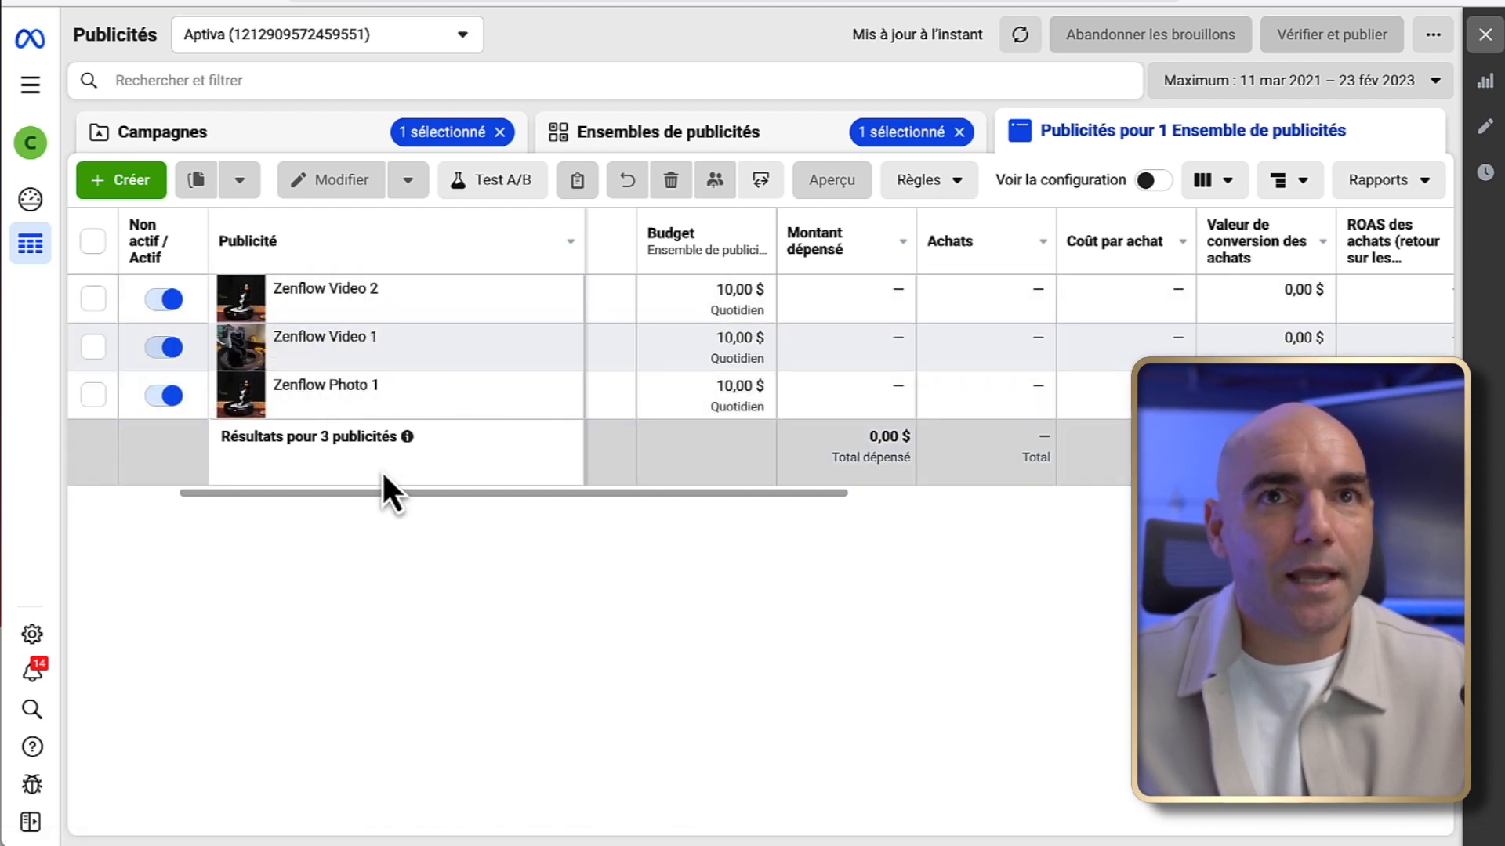
{"action": "left_click", "coordinate": [743, 141]}
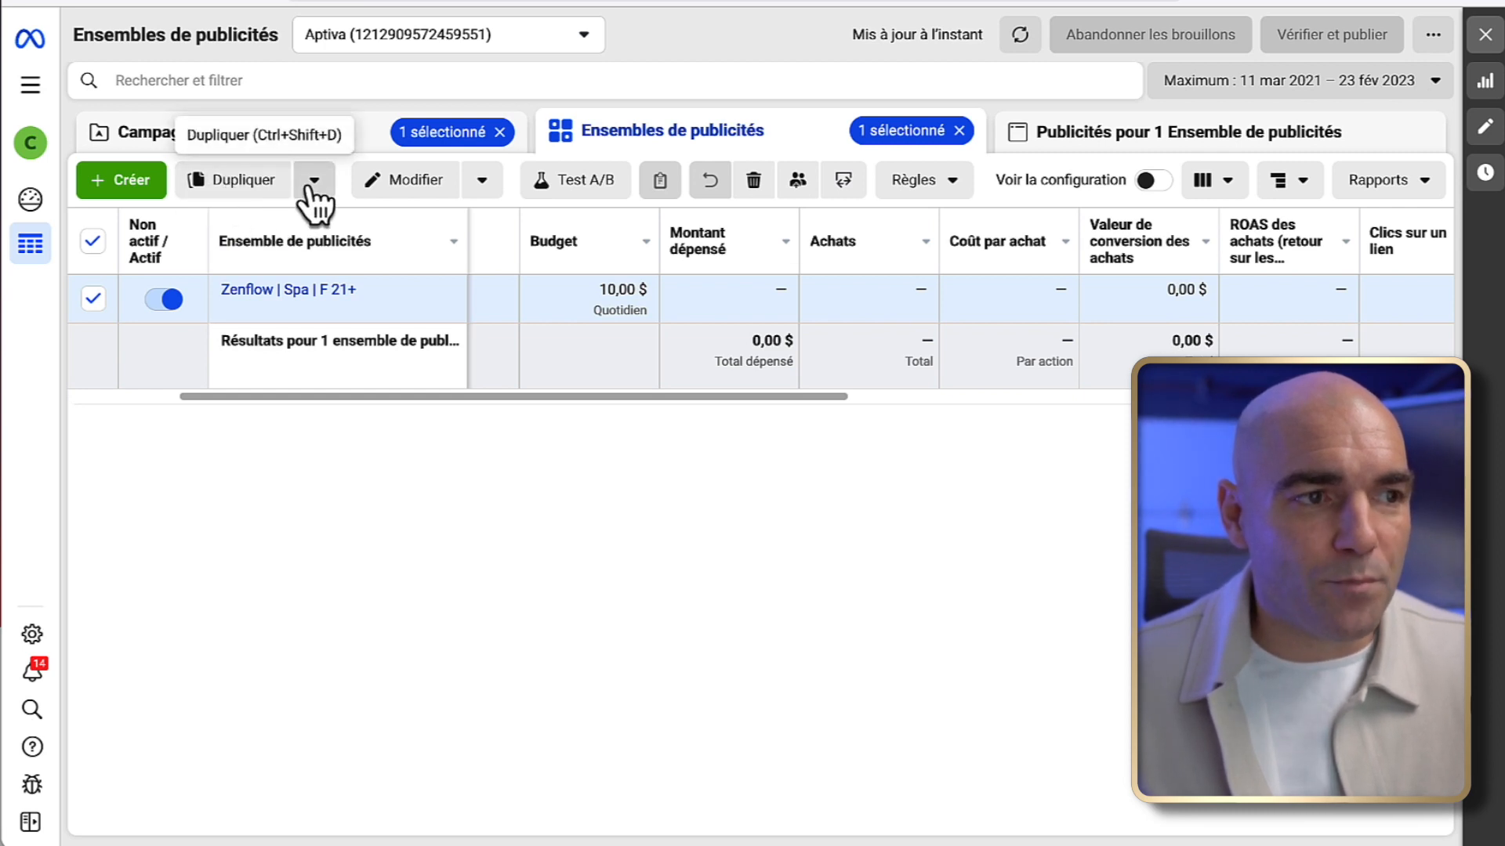
{"action": "left_click", "coordinate": [235, 182]}
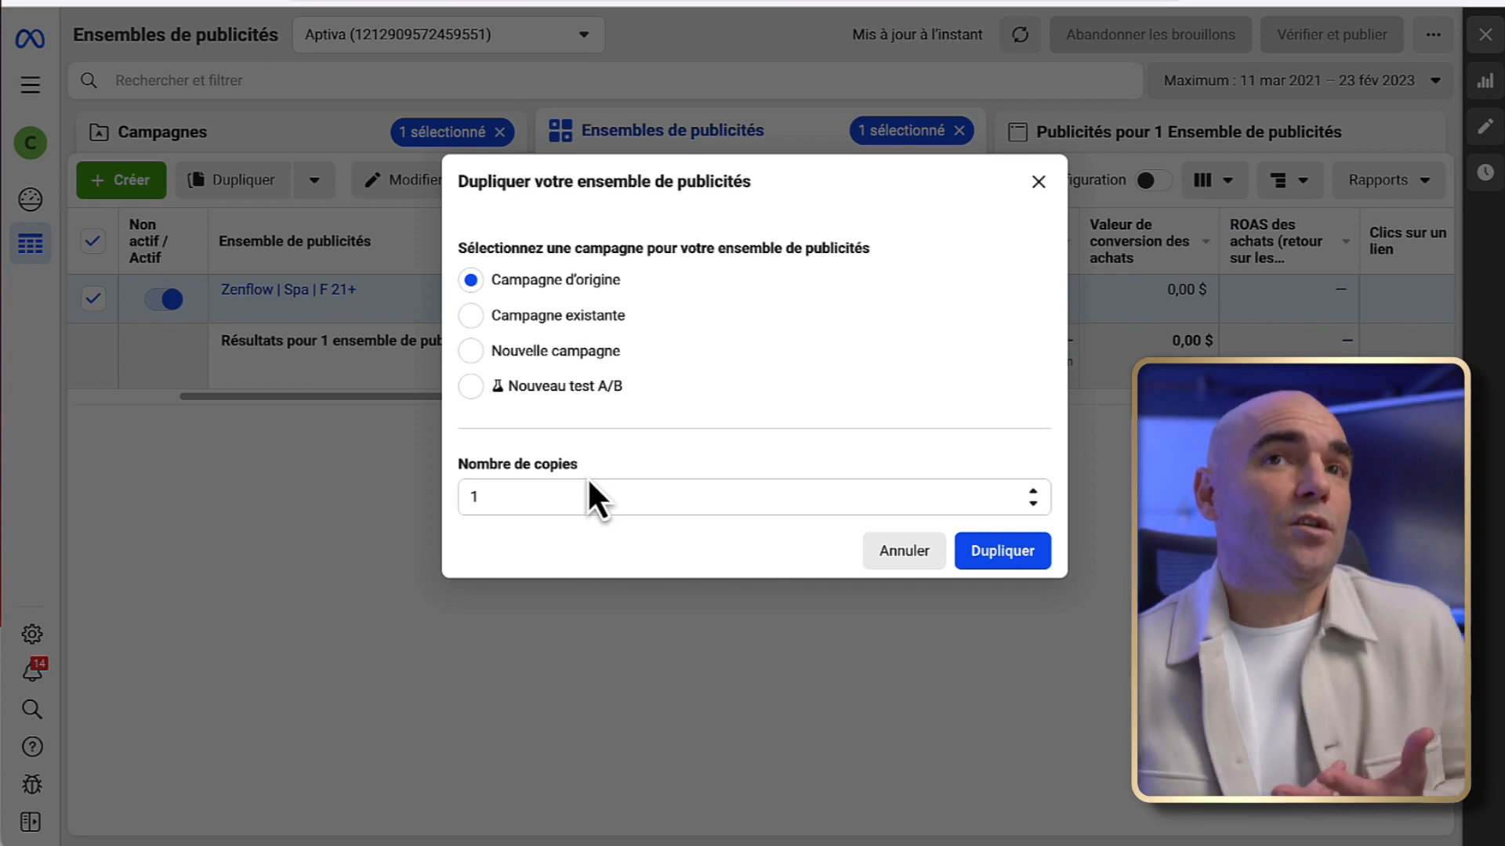
{"action": "left_click", "coordinate": [1032, 492]}
{"action": "left_click", "coordinate": [1033, 491]}
{"action": "left_click", "coordinate": [1033, 503]}
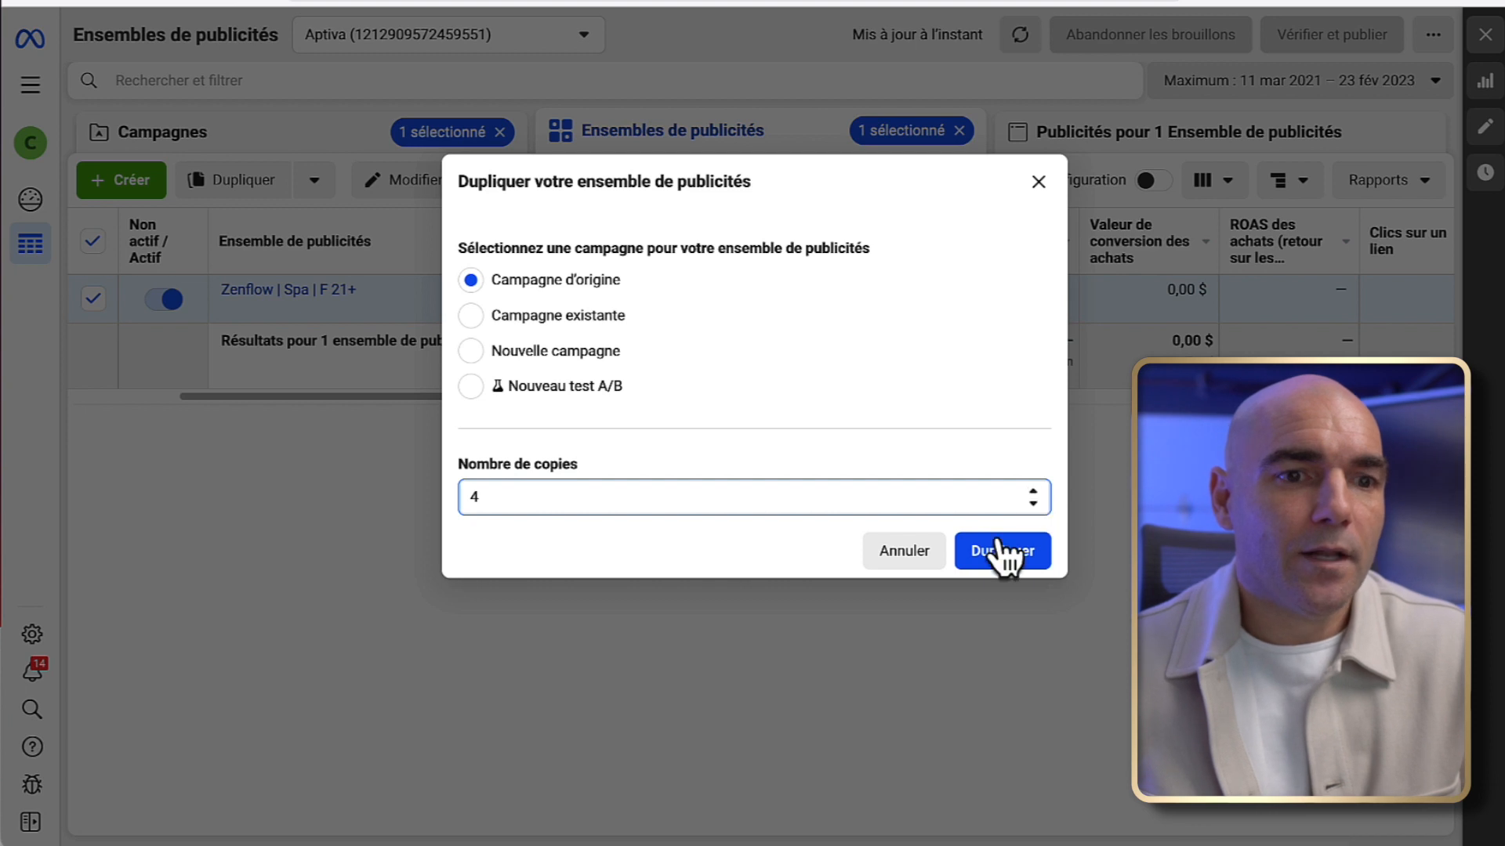
{"action": "left_click", "coordinate": [1033, 504]}
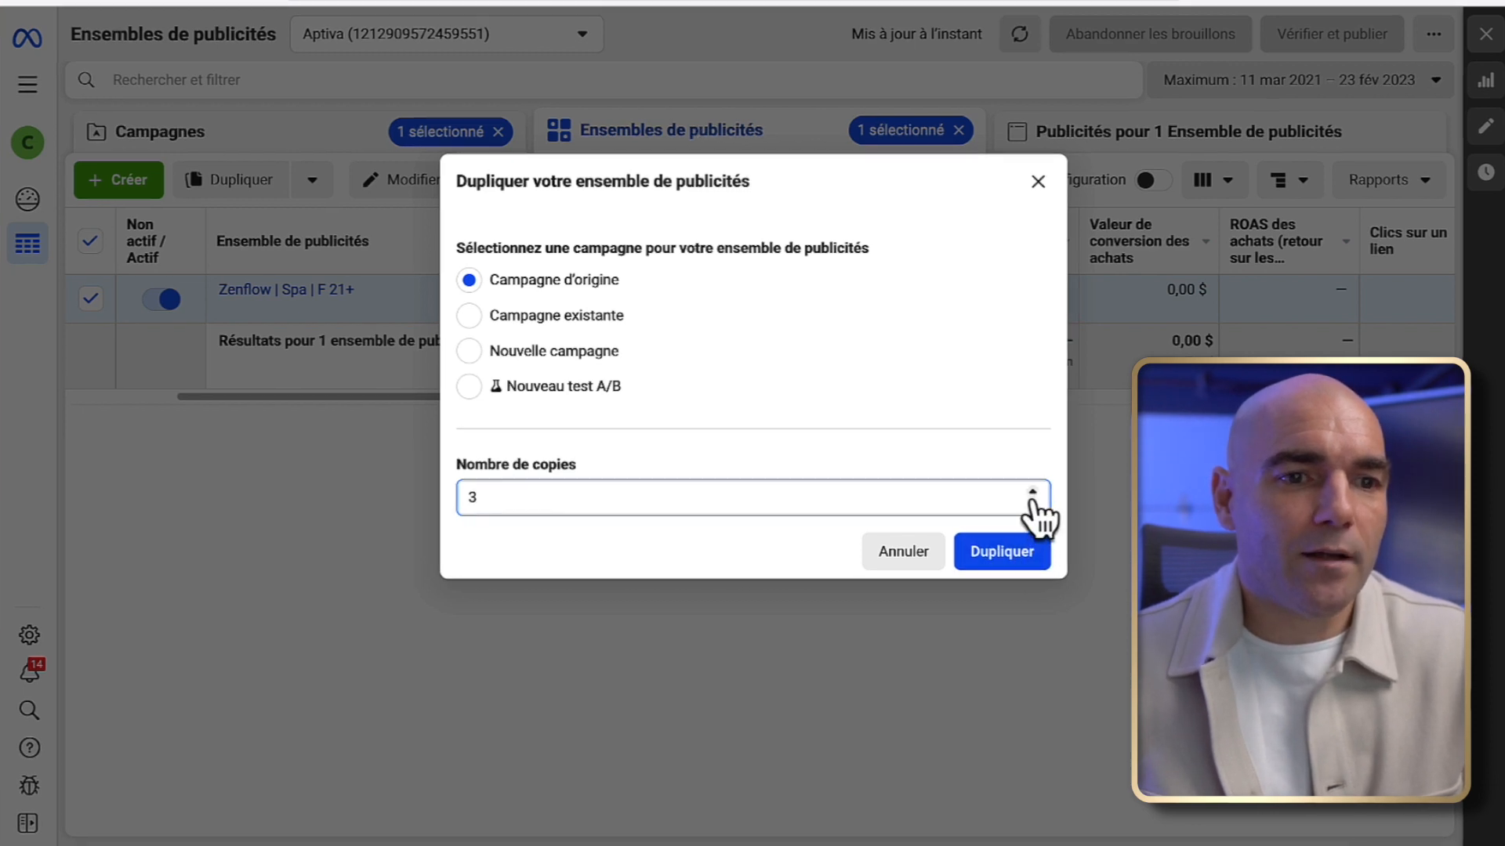
{"action": "left_click", "coordinate": [1033, 504]}
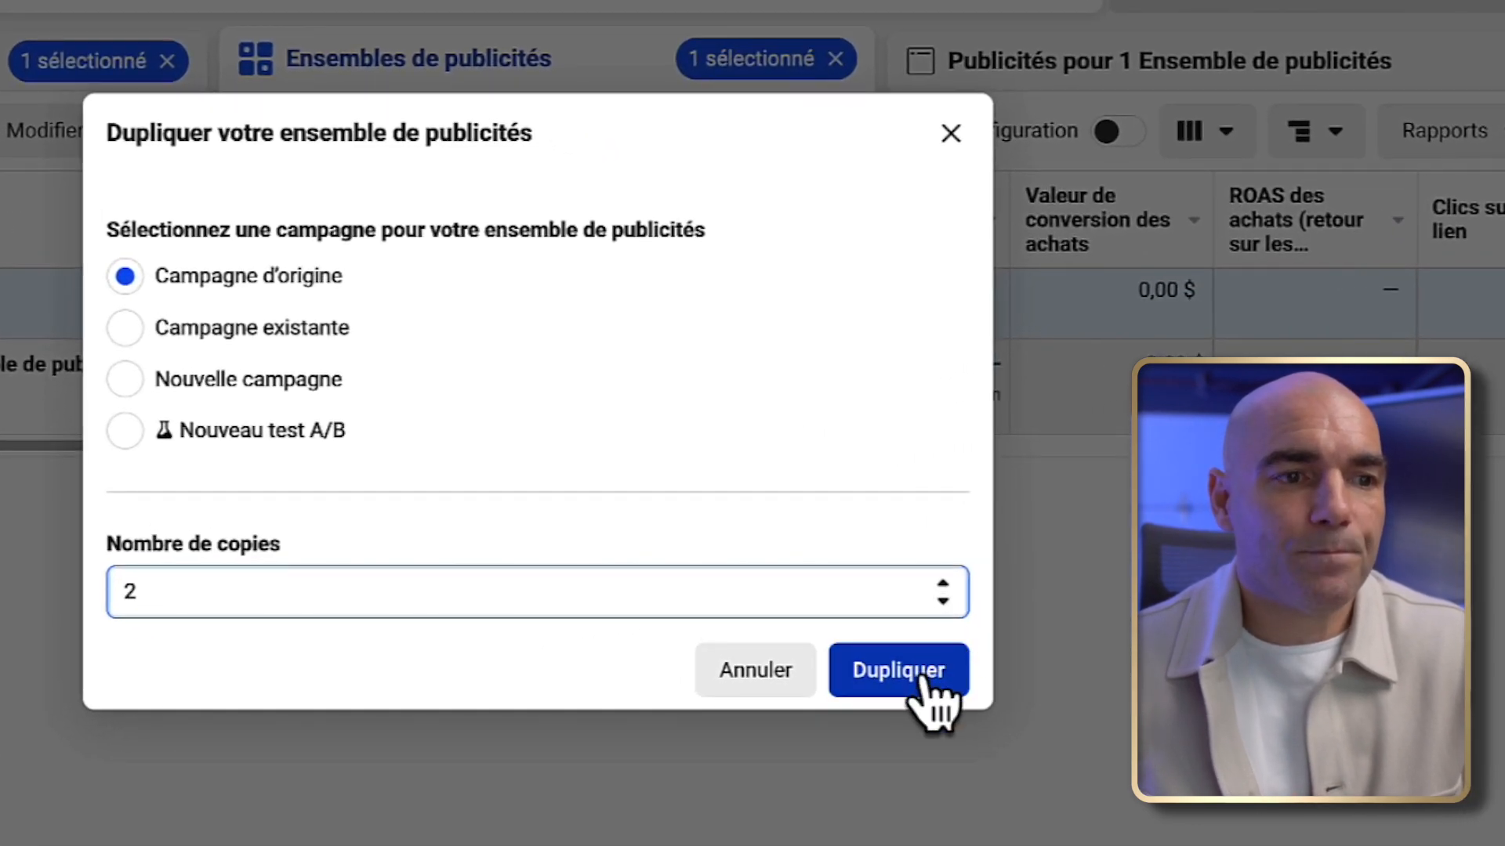
{"action": "left_click", "coordinate": [925, 679]}
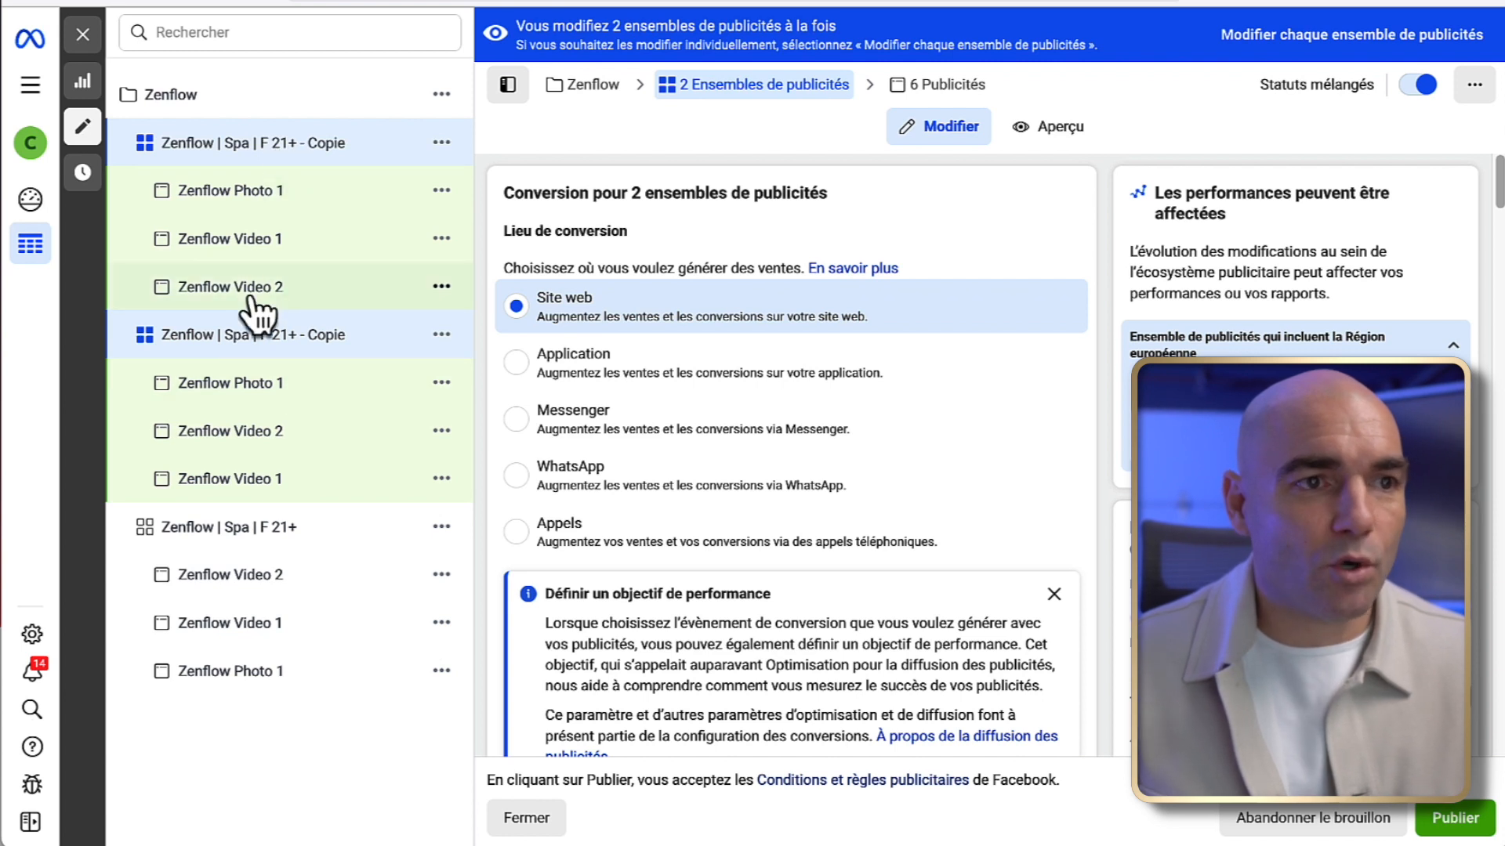
- Rename the first copied ad set as Zenflow | Spa | F 21+ by removing its Copie suffix
{"action": "left_click", "coordinate": [236, 149]}
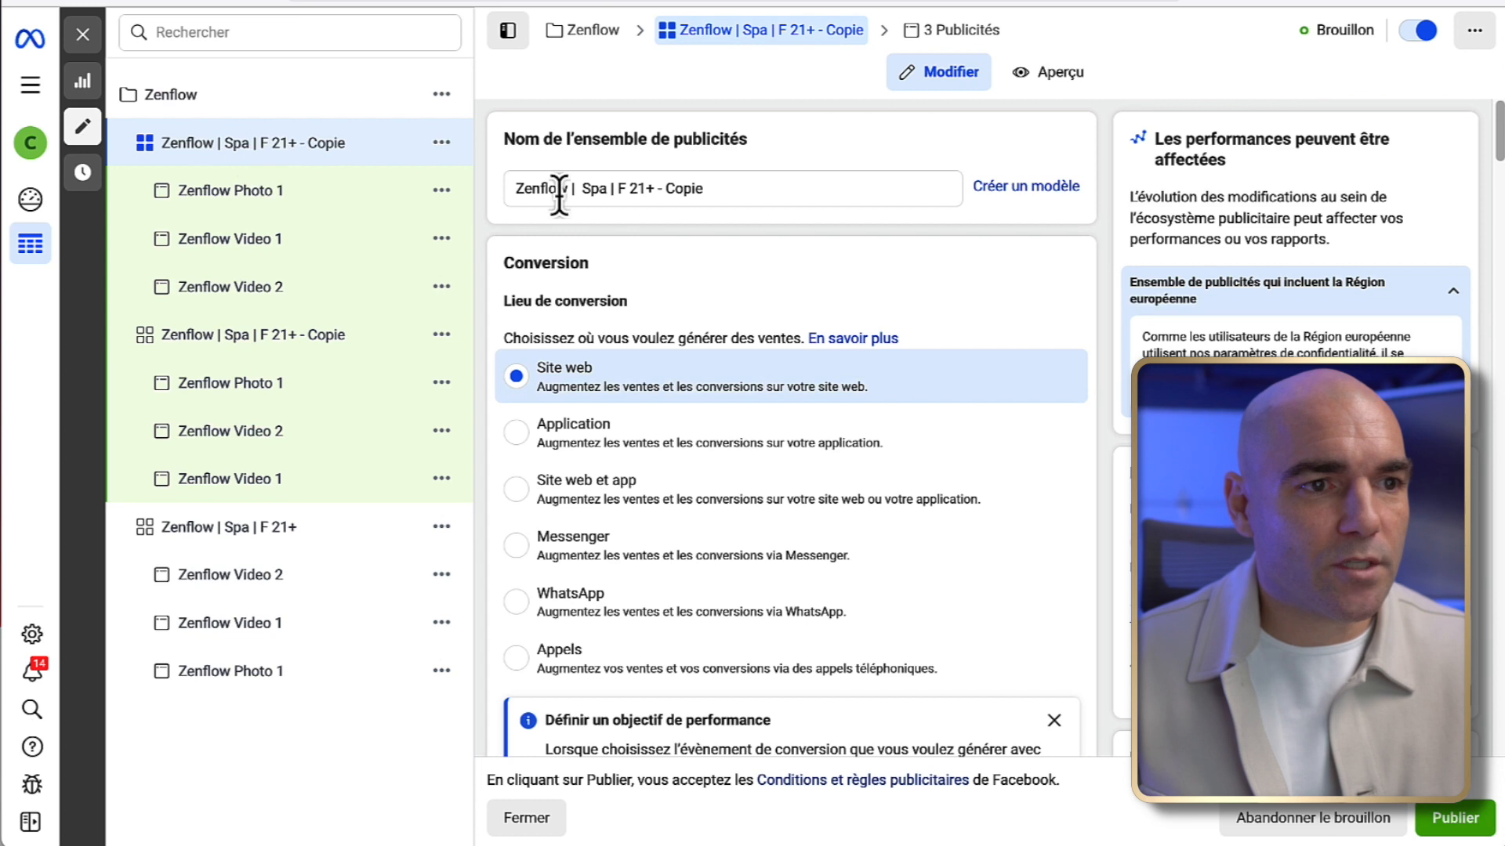
{"action": "left_click_drag", "start_coordinate": [667, 191], "coordinate": [716, 192]}
{"action": "key", "text": "BackSpace"}
{"action": "key", "text": "BackSpace"}
{"action": "key", "text": "BackSpace"}
{"action": "key", "text": "BackSpace"}
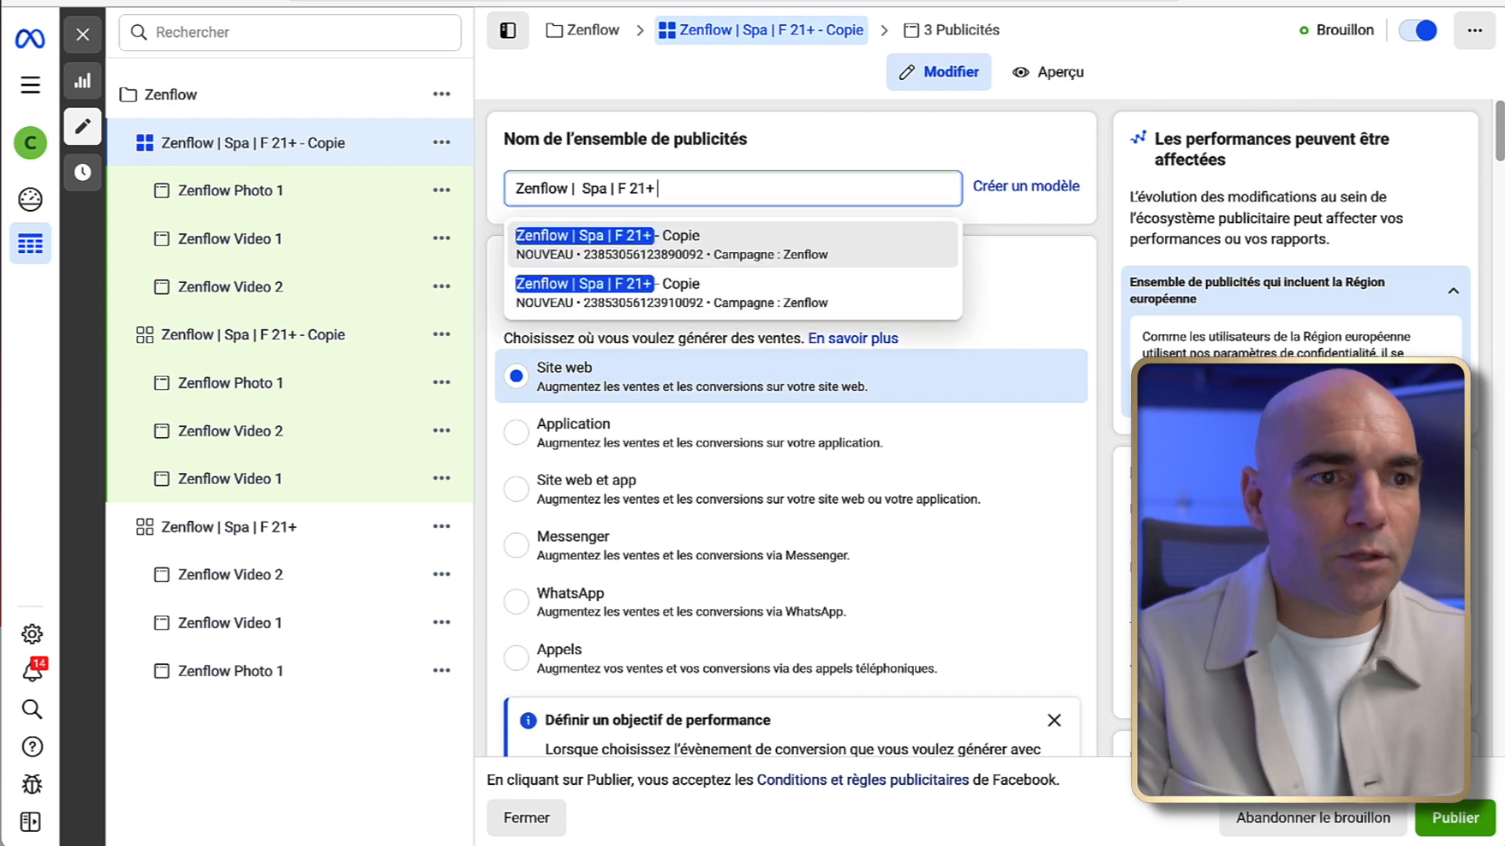
{"action": "left_click", "coordinate": [792, 128]}
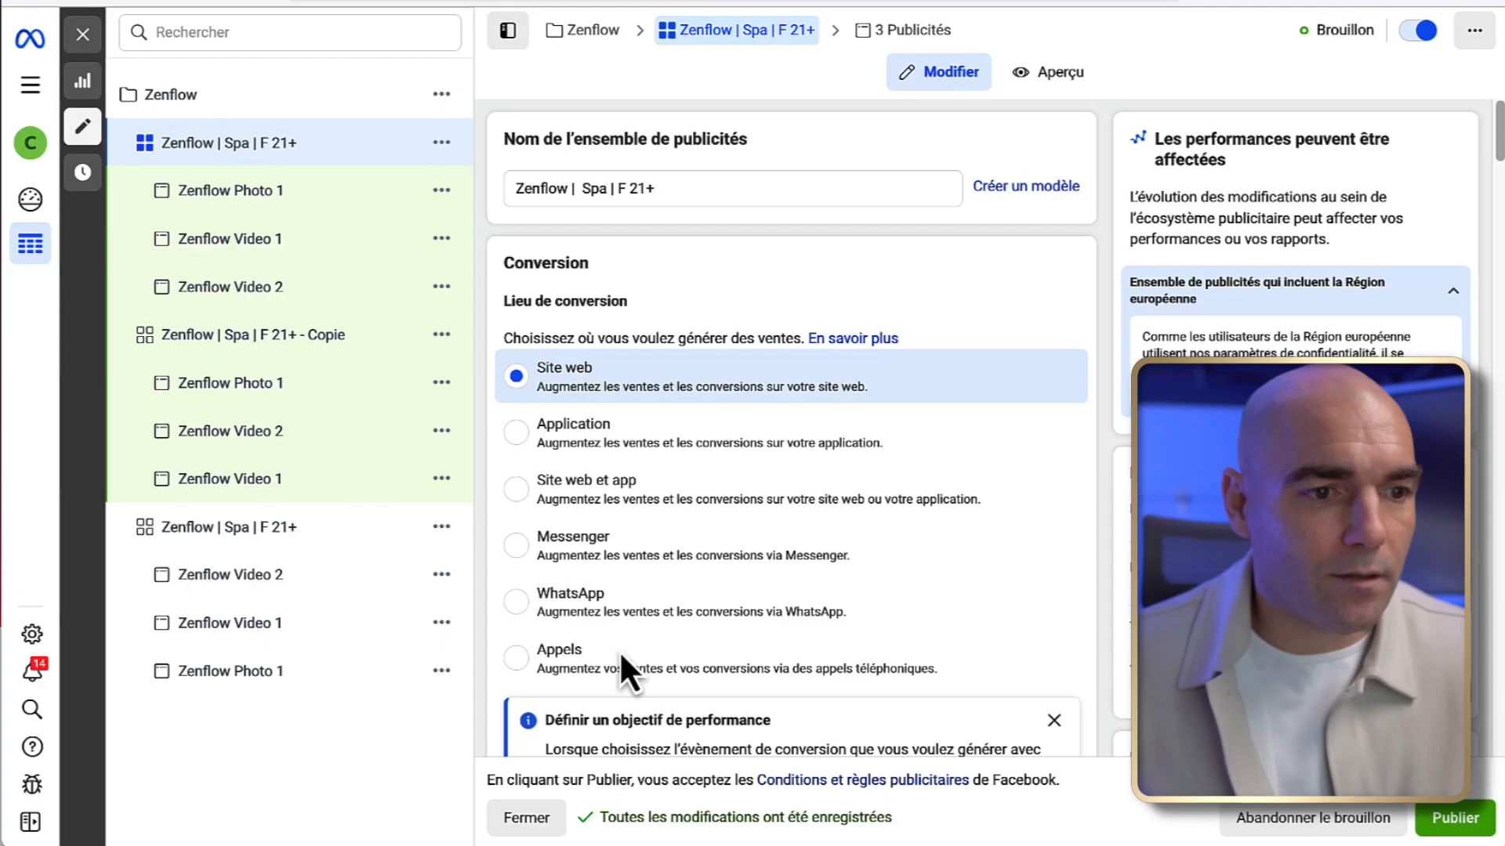
- Add the Yoga (fitness) interest to the first copied ad set's list of excluded people under advanced targeting
{"action": "scroll", "coordinate": [804, 451], "scroll_direction": "down", "scroll_amount": 6}
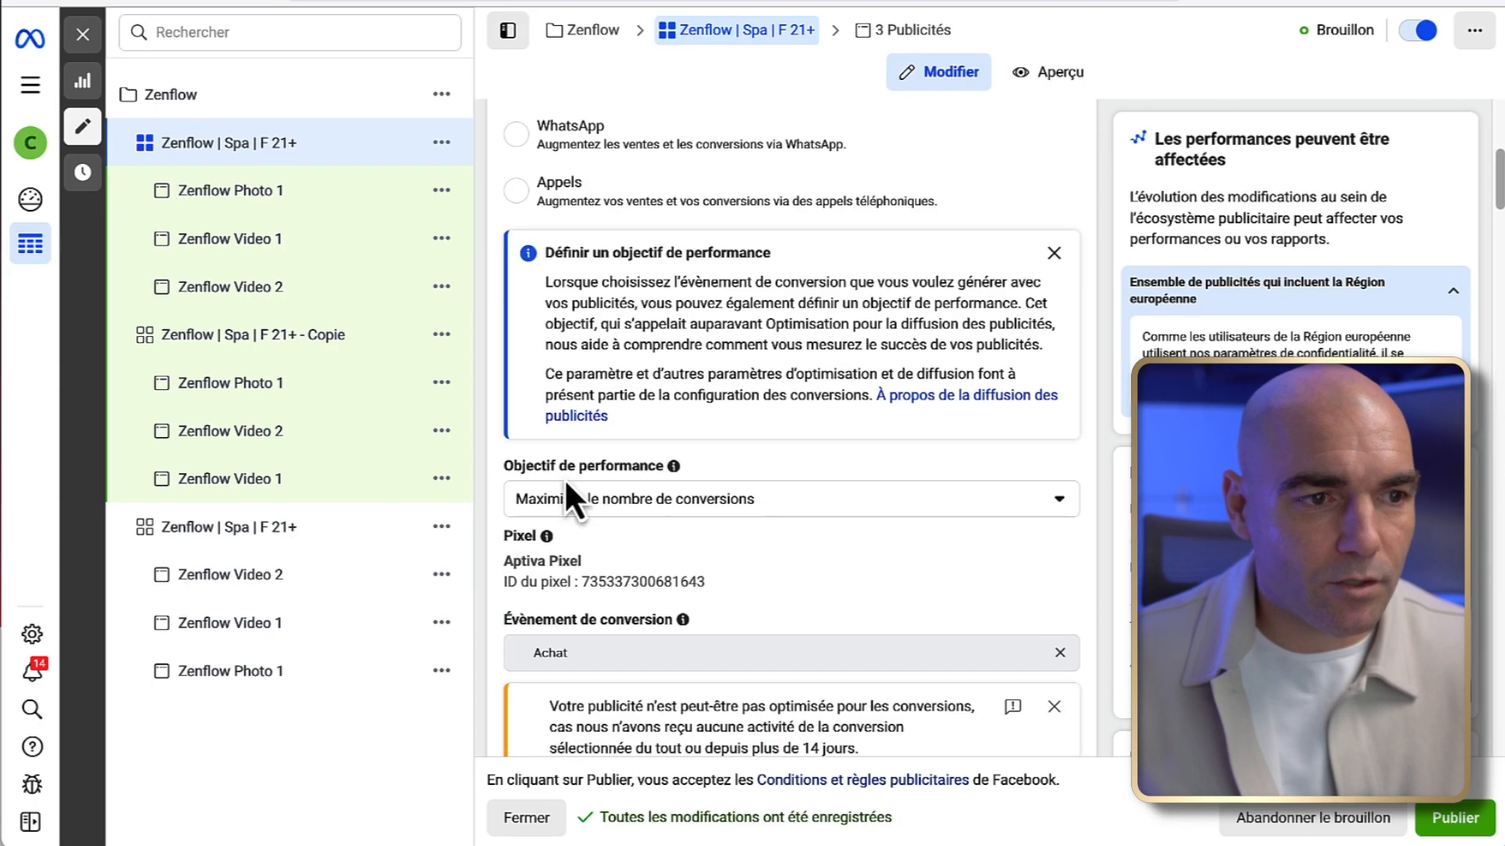
{"action": "scroll", "coordinate": [746, 517], "scroll_direction": "down", "scroll_amount": 11}
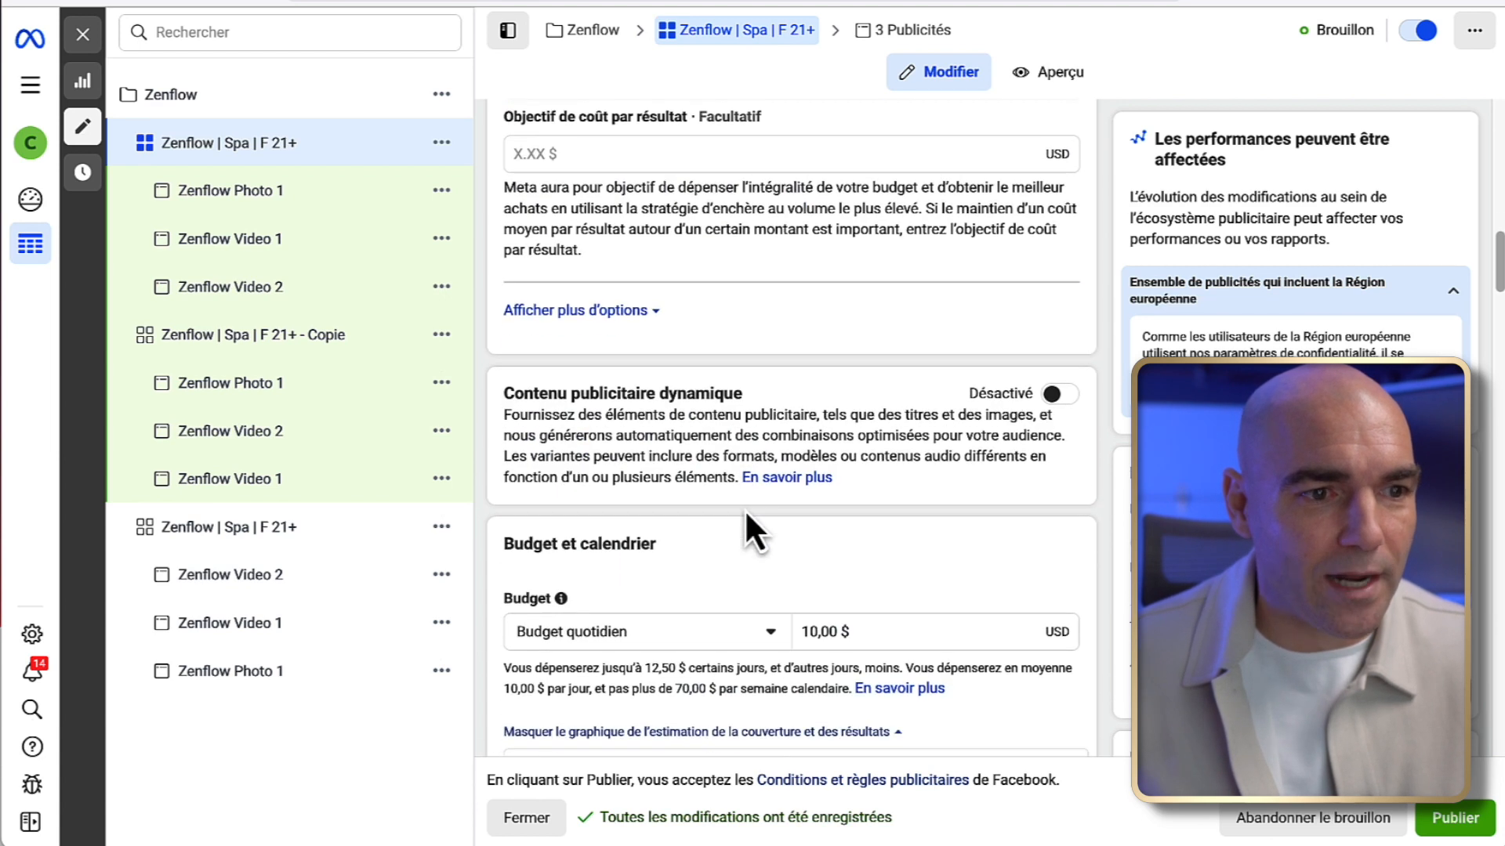
{"action": "scroll", "coordinate": [746, 515], "scroll_direction": "down", "scroll_amount": 5}
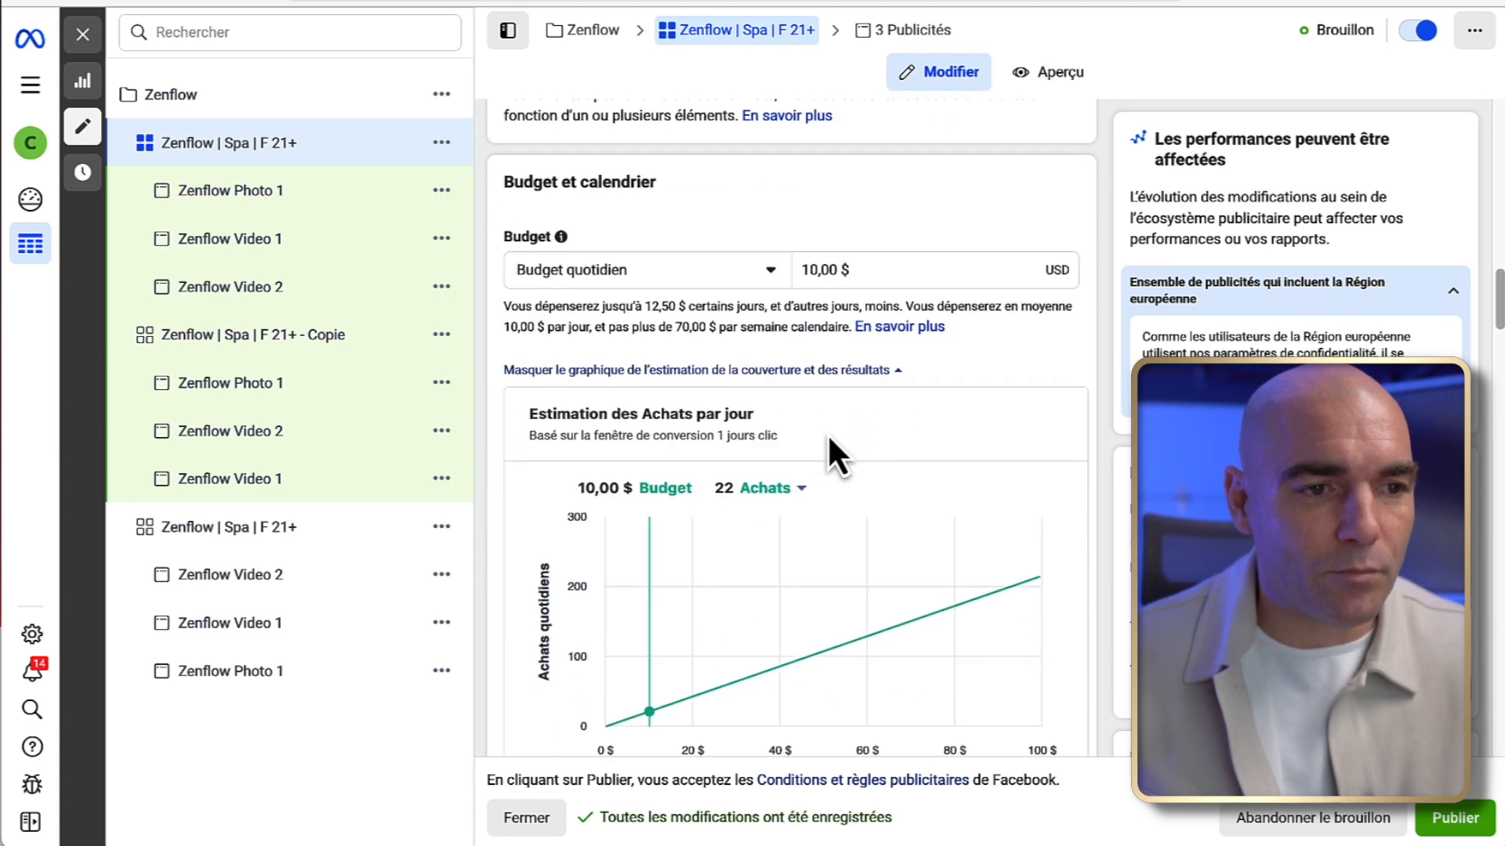
{"action": "scroll", "coordinate": [828, 438], "scroll_direction": "down", "scroll_amount": 9}
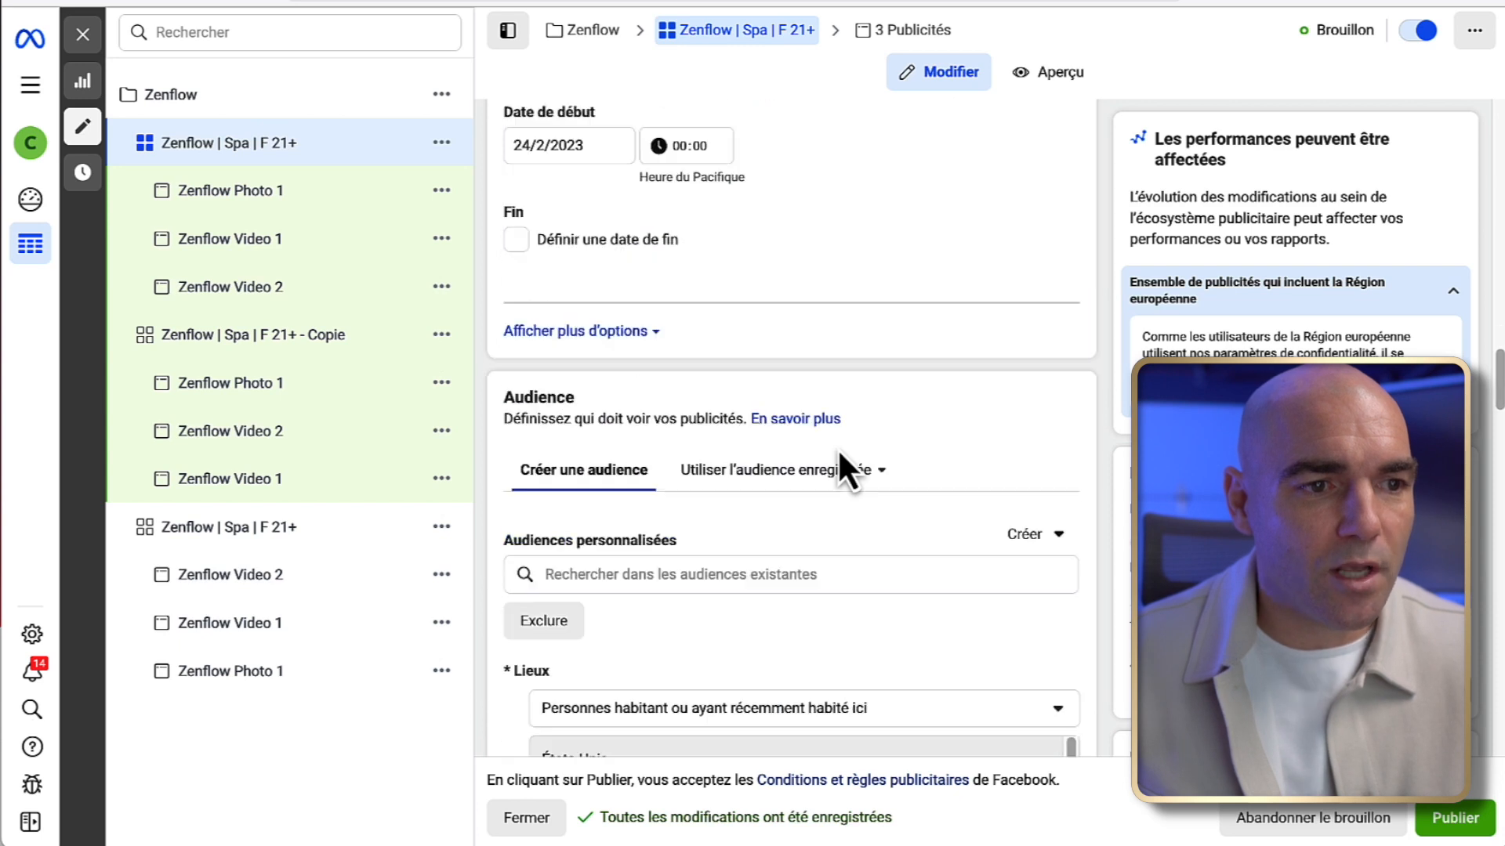
{"action": "scroll", "coordinate": [837, 449], "scroll_direction": "down", "scroll_amount": 12}
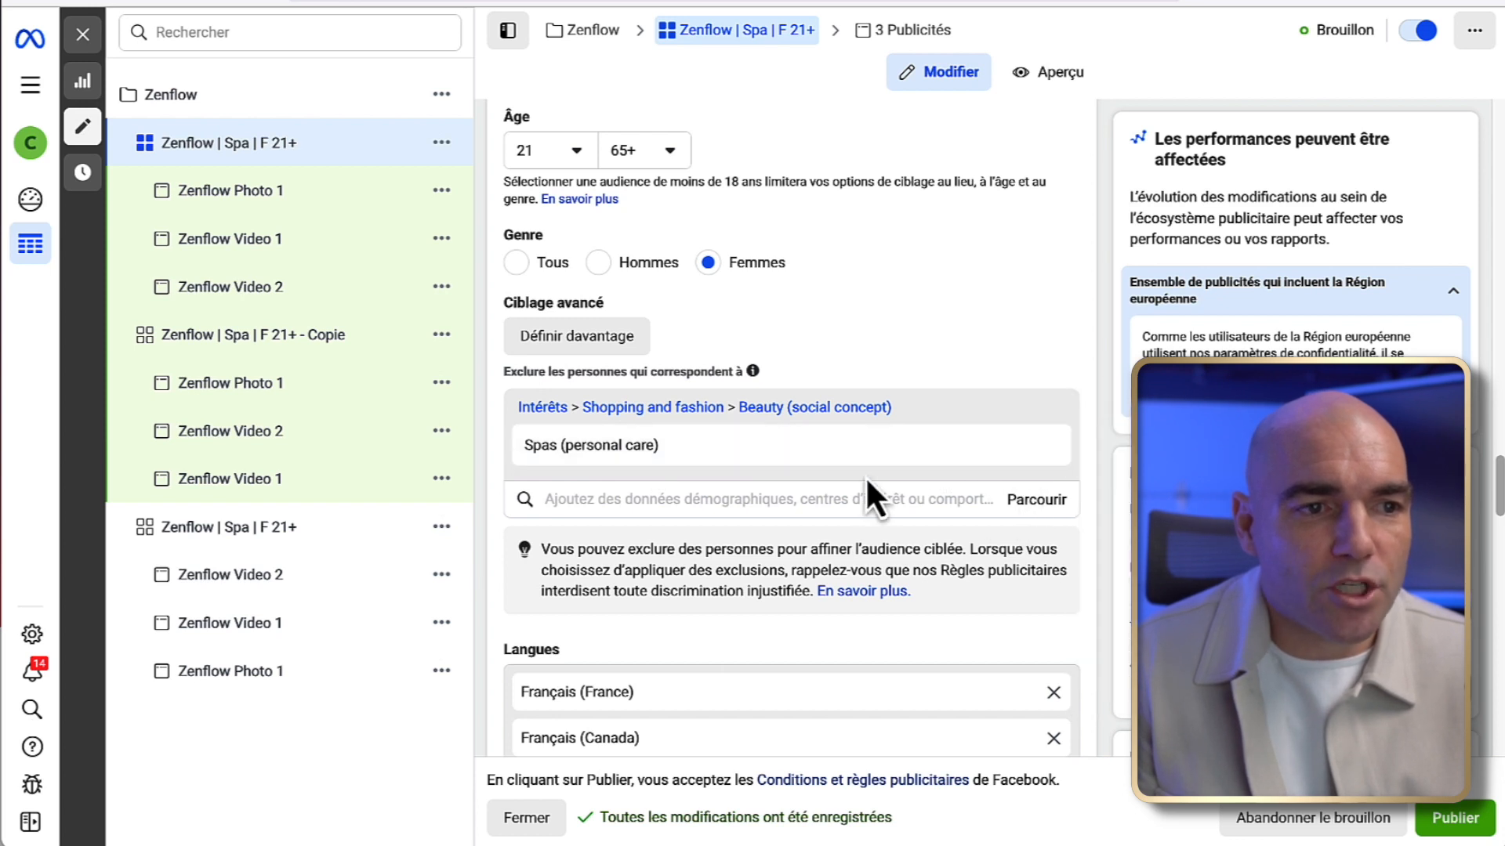
{"action": "left_click", "coordinate": [701, 499]}
{"action": "type", "text": "yoga"}
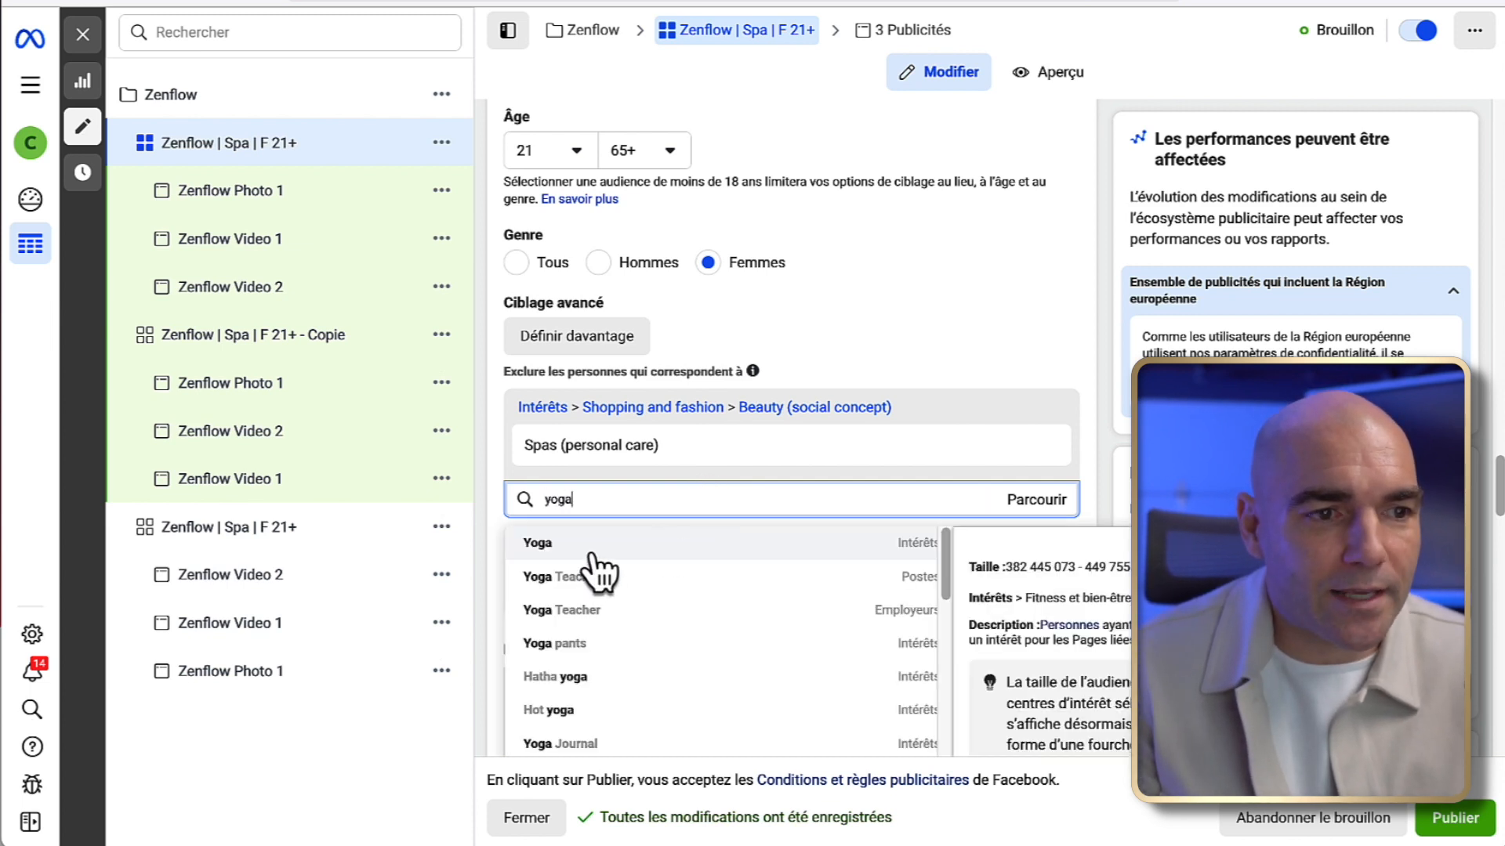
{"action": "left_click", "coordinate": [593, 547]}
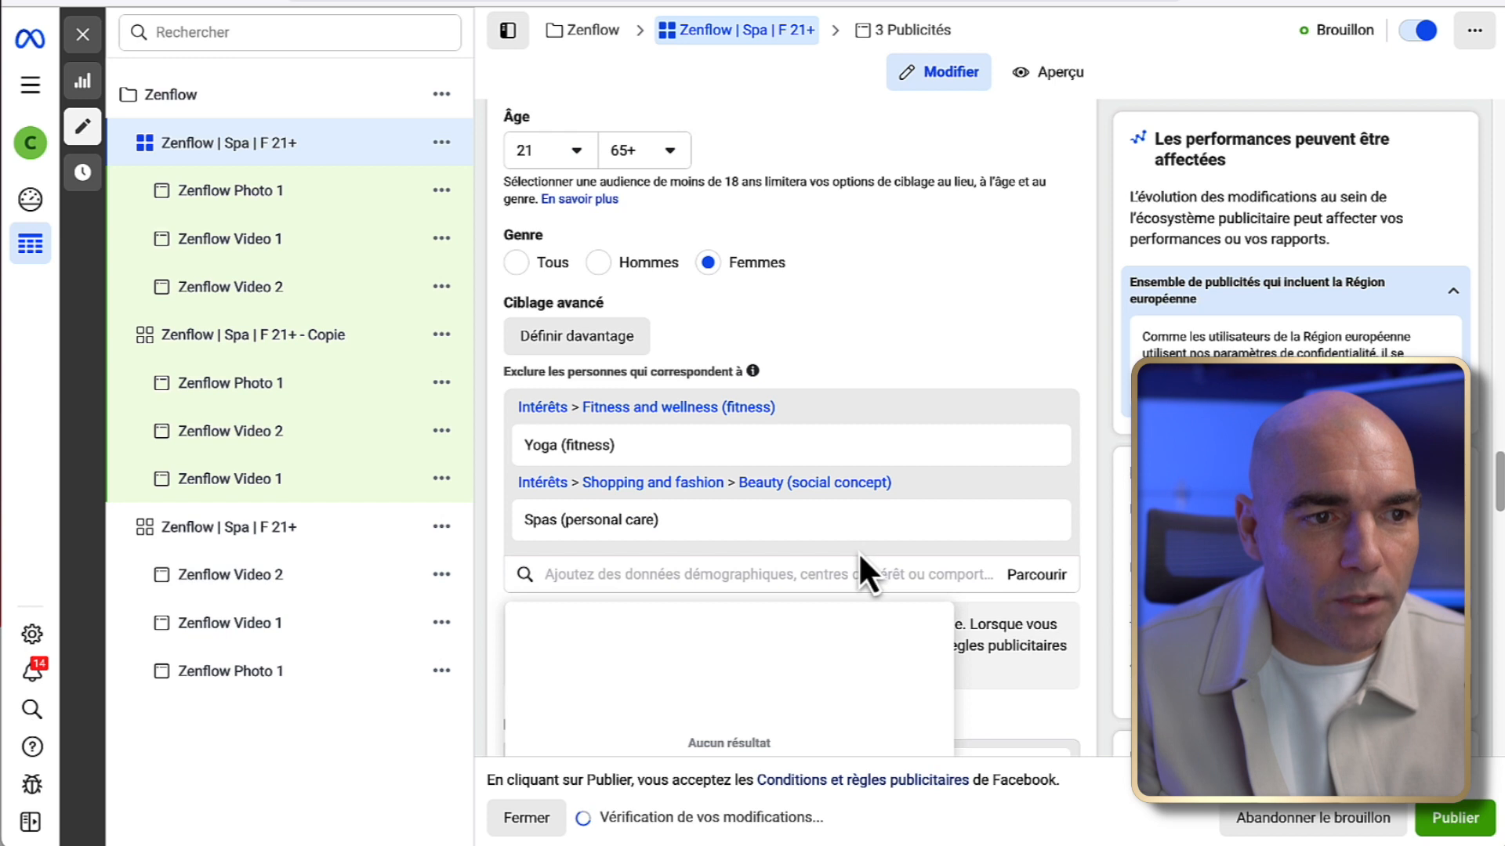
- Add the Maison interest to the same exclusion list, beside Yoga and Spas
{"action": "scroll", "coordinate": [999, 611], "scroll_direction": "down", "scroll_amount": 4}
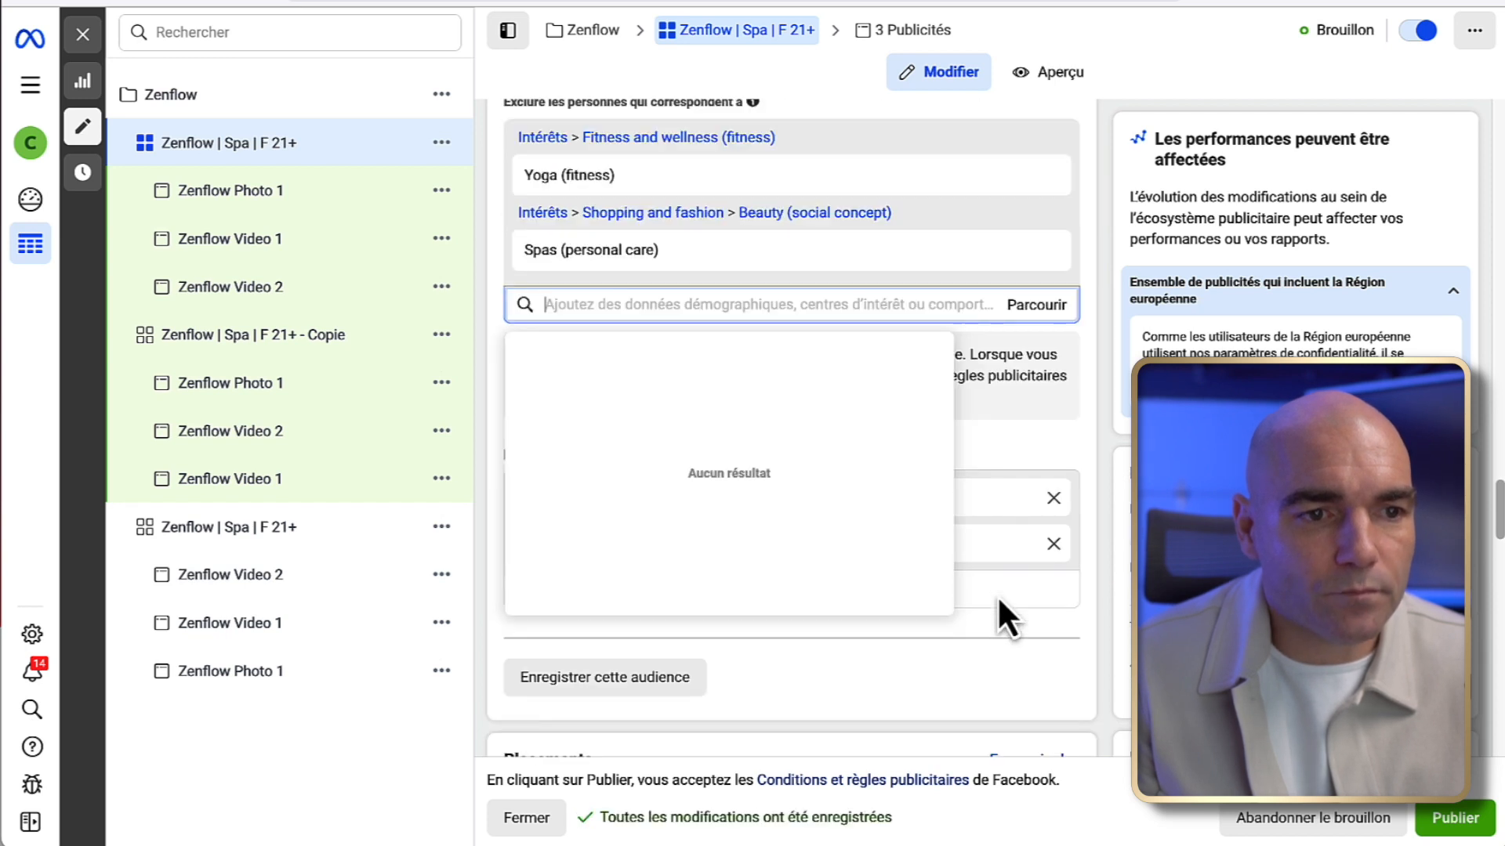
{"action": "left_click", "coordinate": [1042, 451]}
{"action": "left_click", "coordinate": [689, 306]}
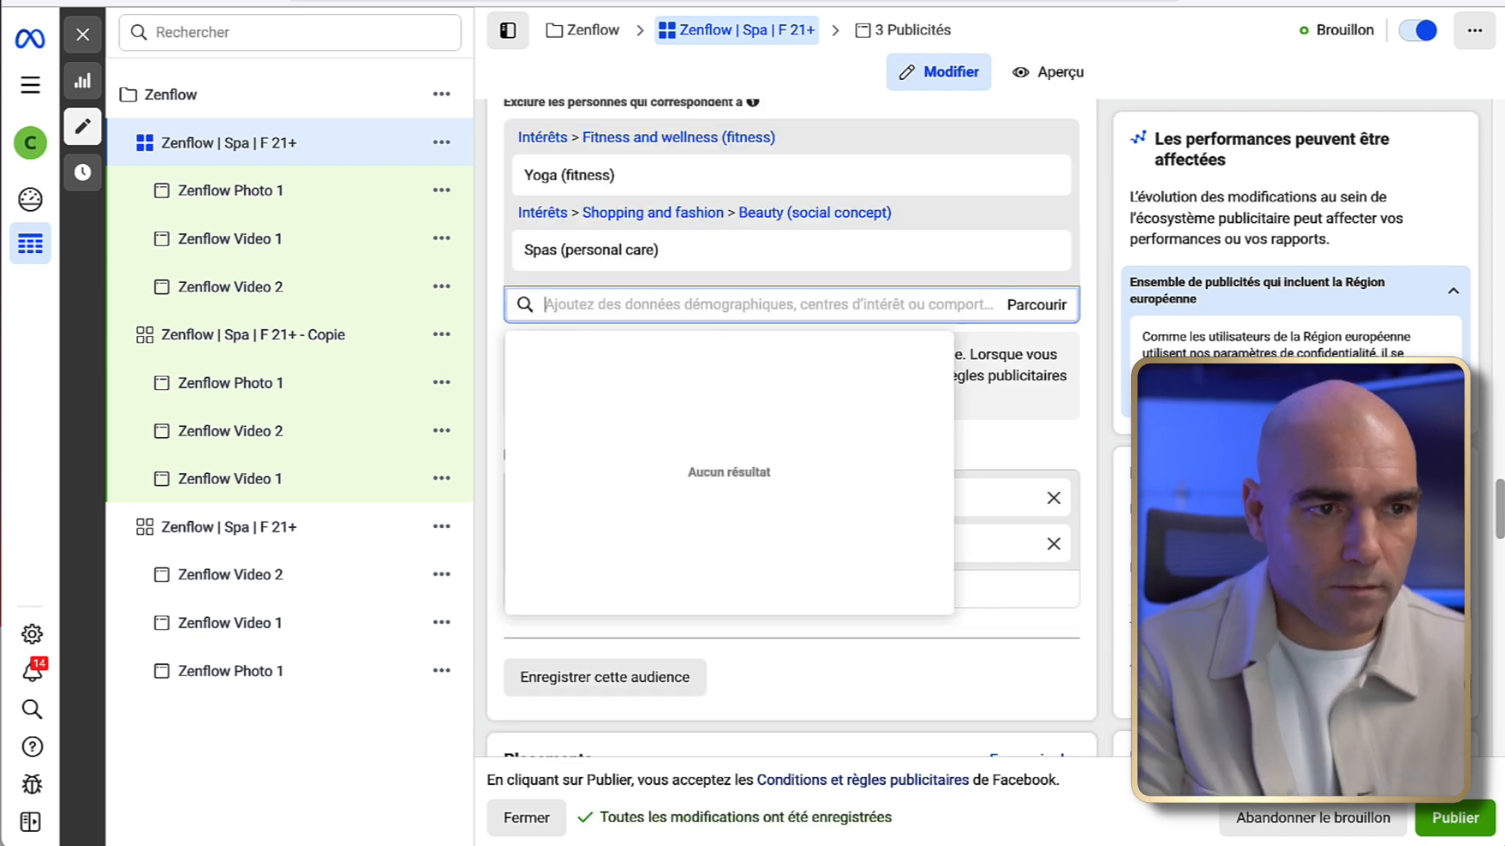
{"action": "type", "text": "m"}
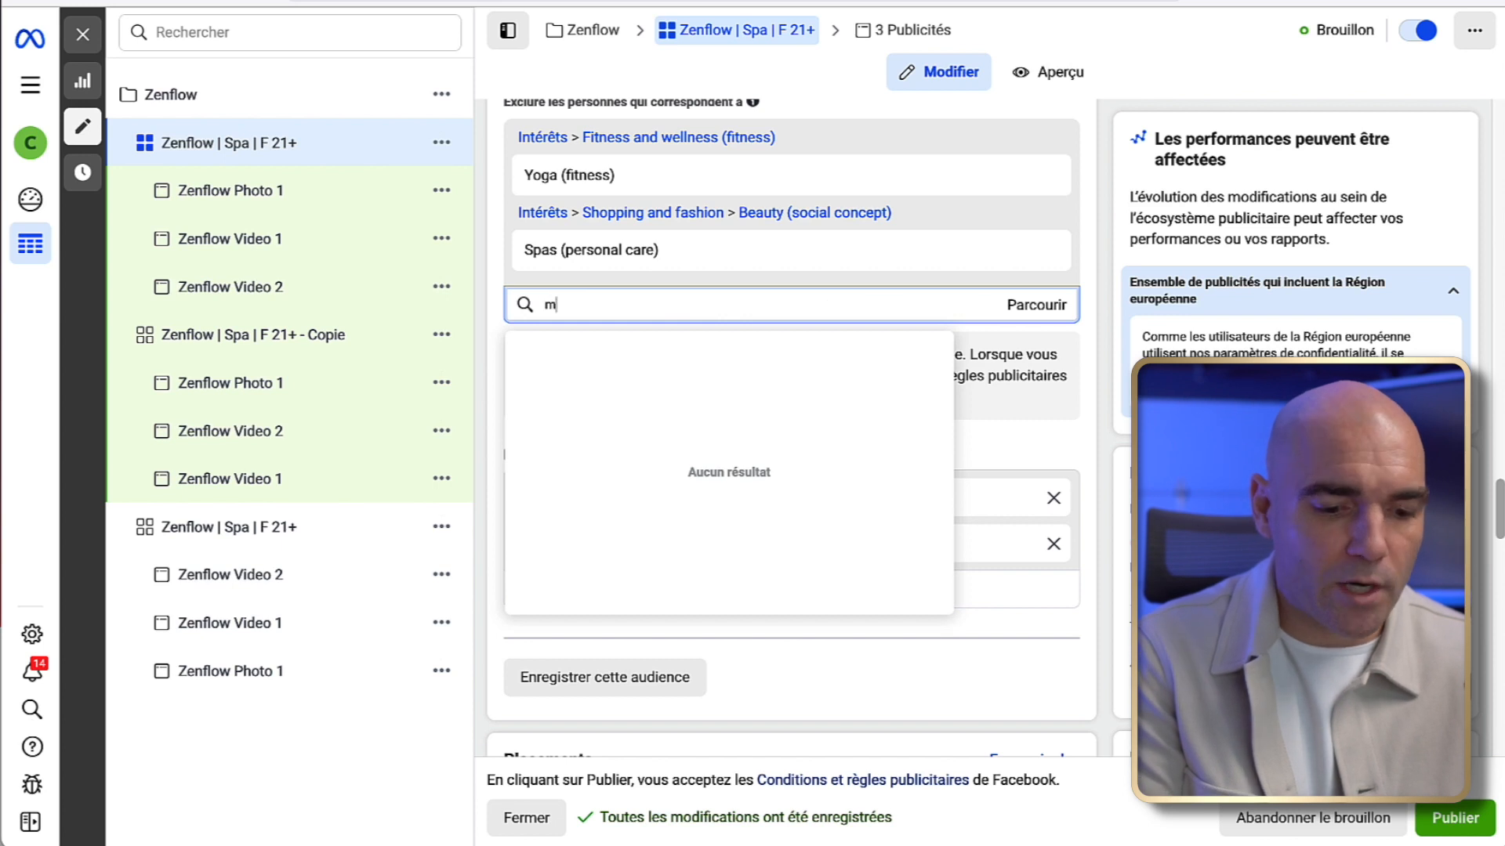
{"action": "type", "text": "aison"}
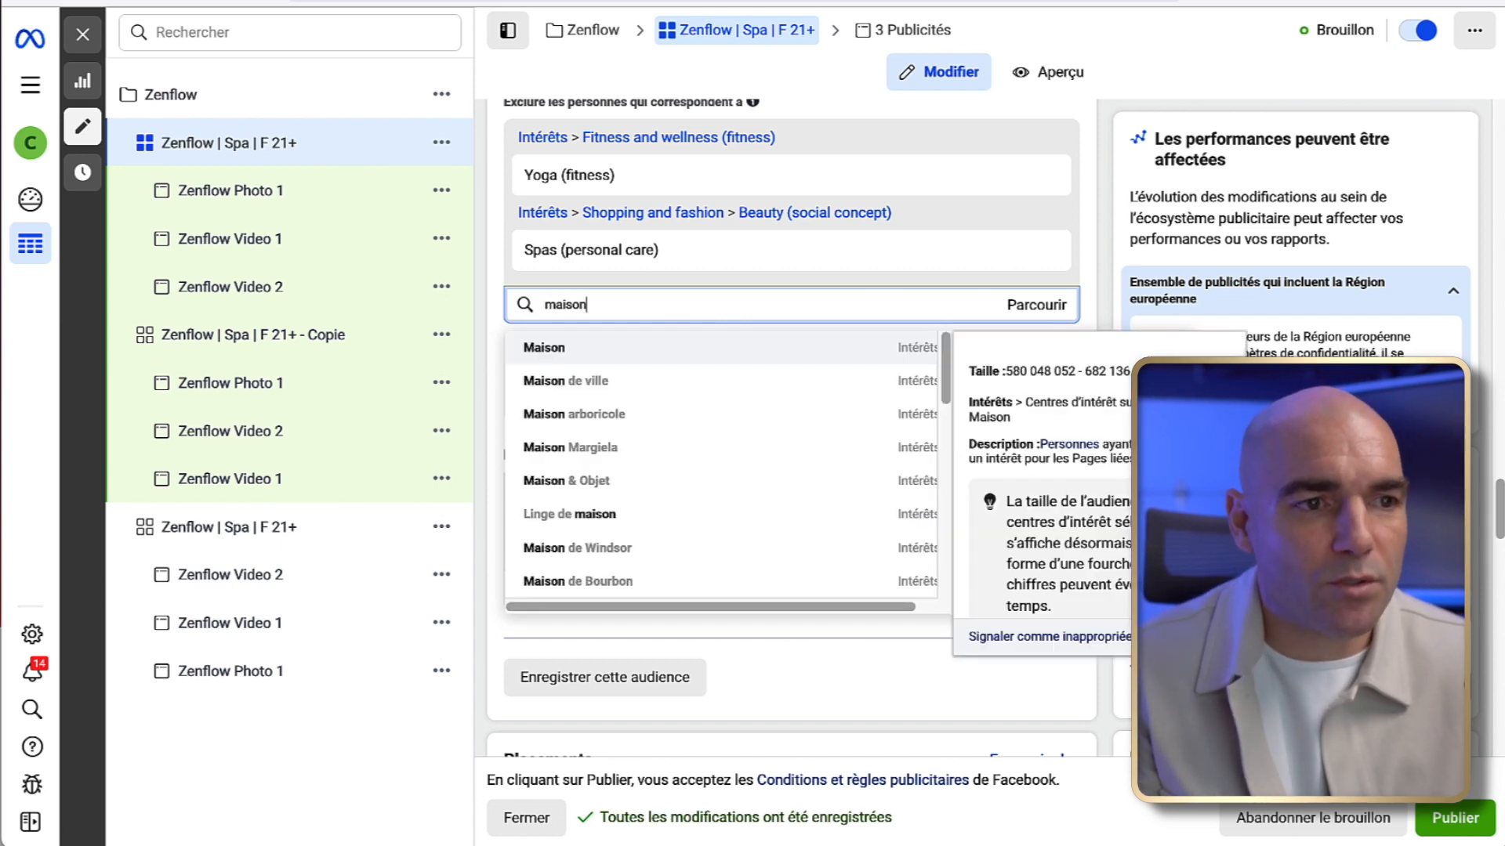
{"action": "left_click", "coordinate": [682, 347]}
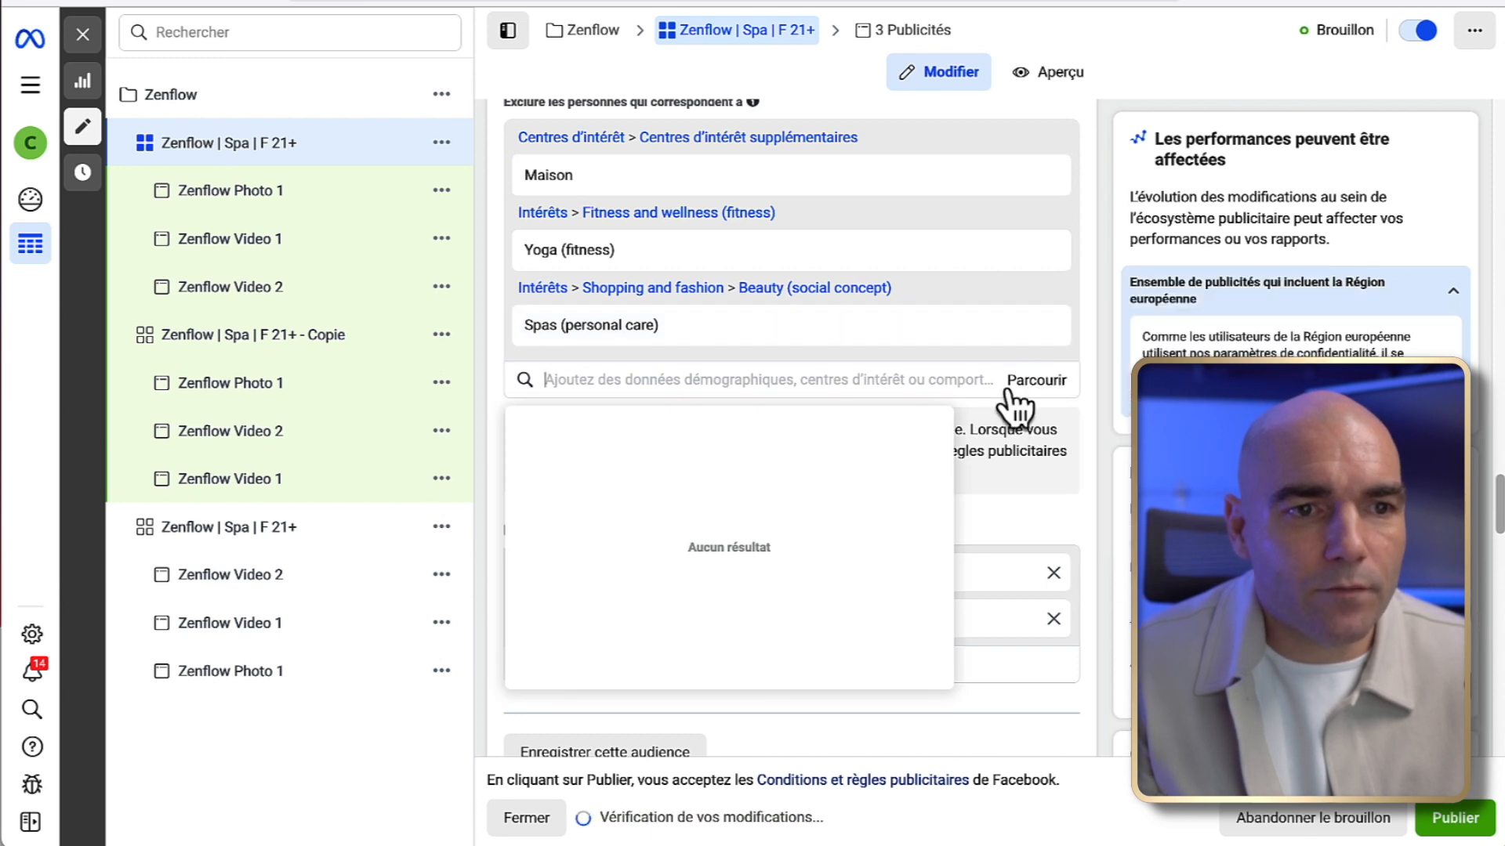
- Check the Maison interest's audience size and remove that interest from the exclusion list
{"action": "mouse_move", "coordinate": [561, 177]}
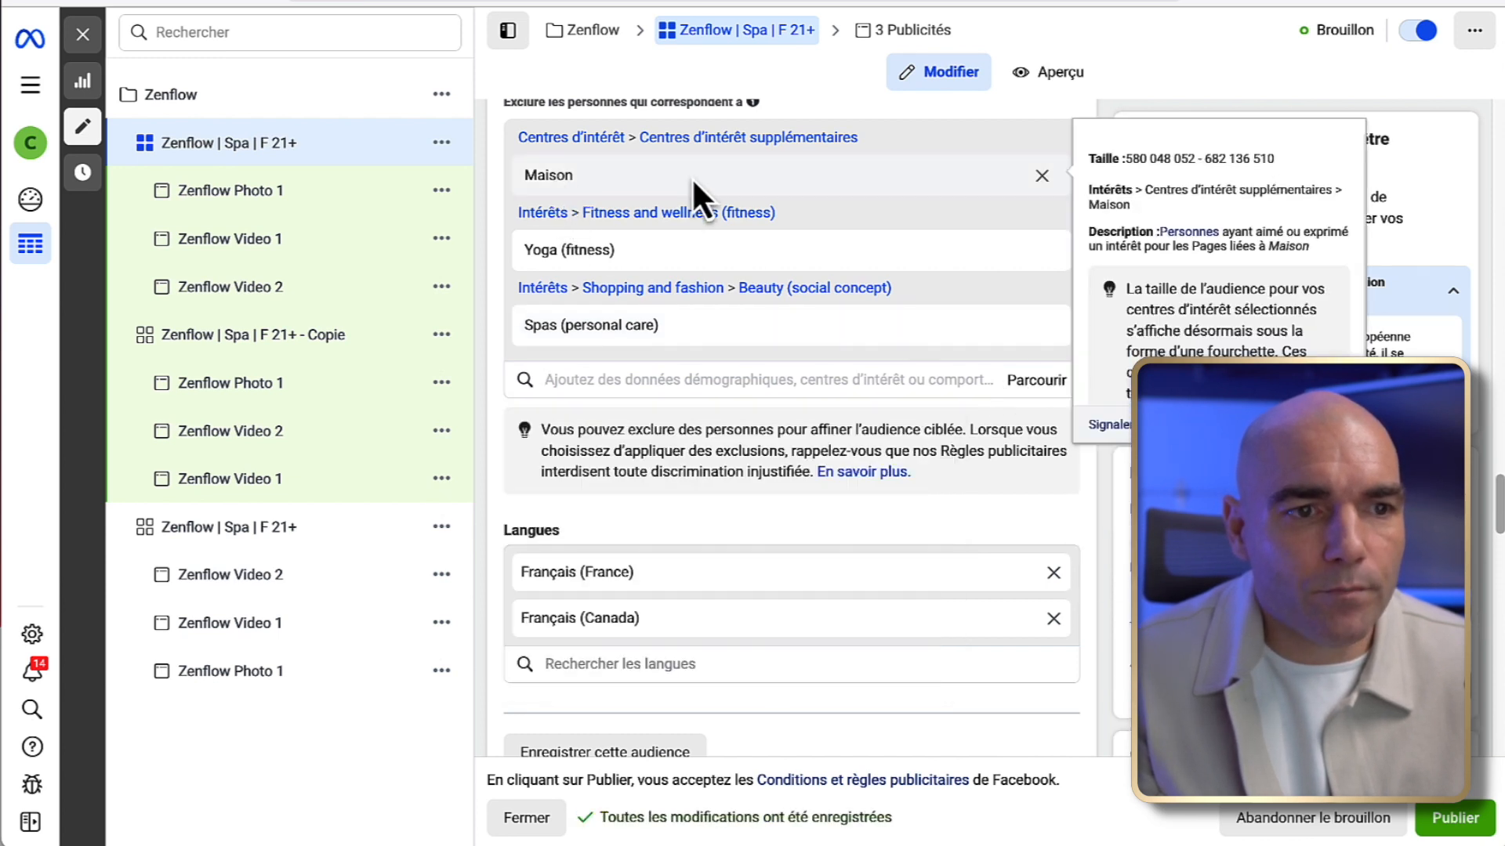
{"action": "mouse_move", "coordinate": [1031, 187]}
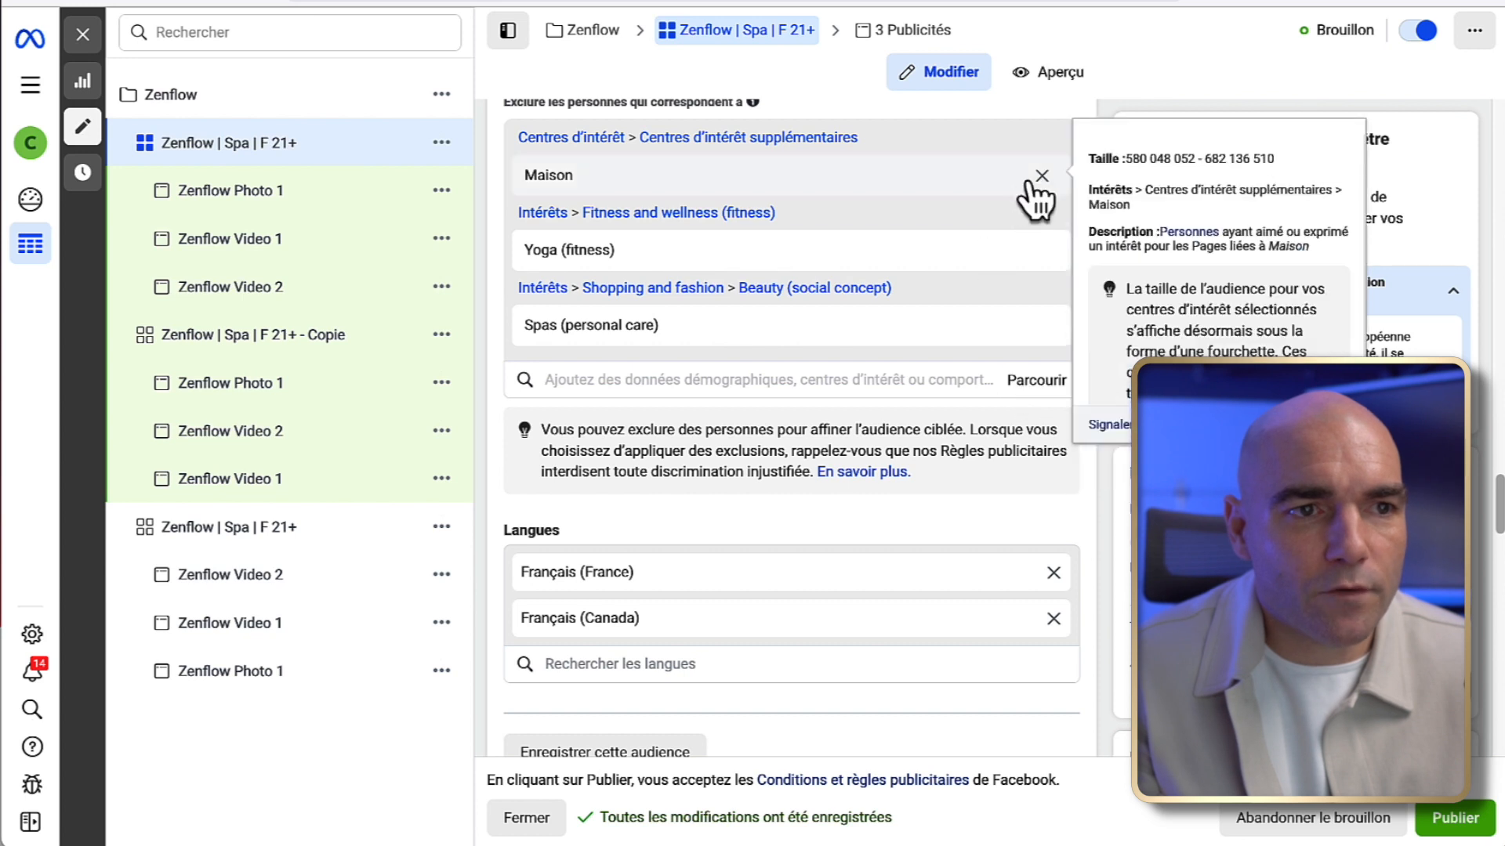
{"action": "left_click", "coordinate": [905, 379]}
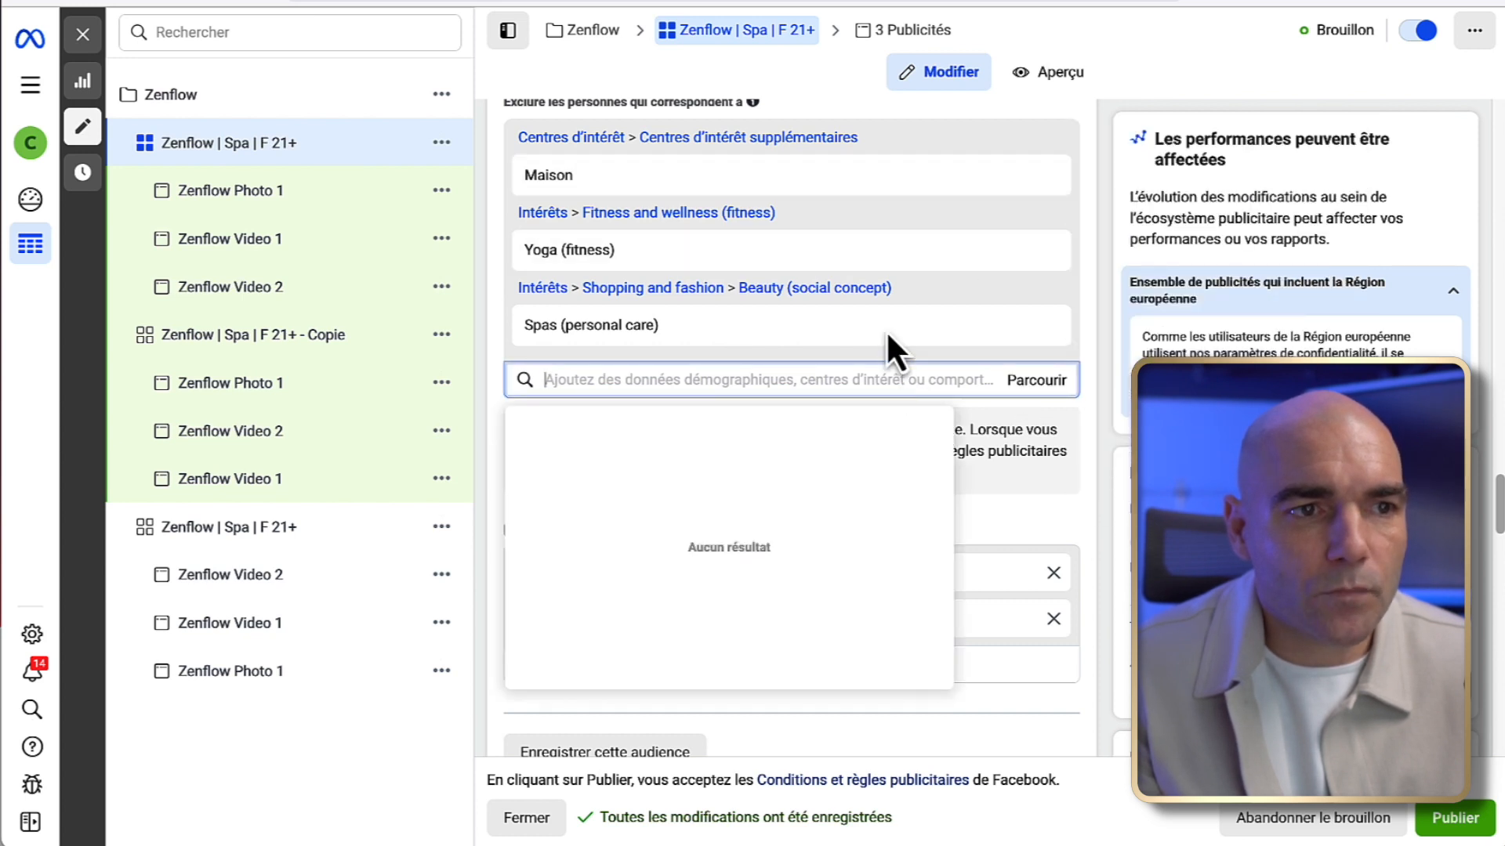
{"action": "mouse_move", "coordinate": [948, 184]}
{"action": "left_click", "coordinate": [1040, 176]}
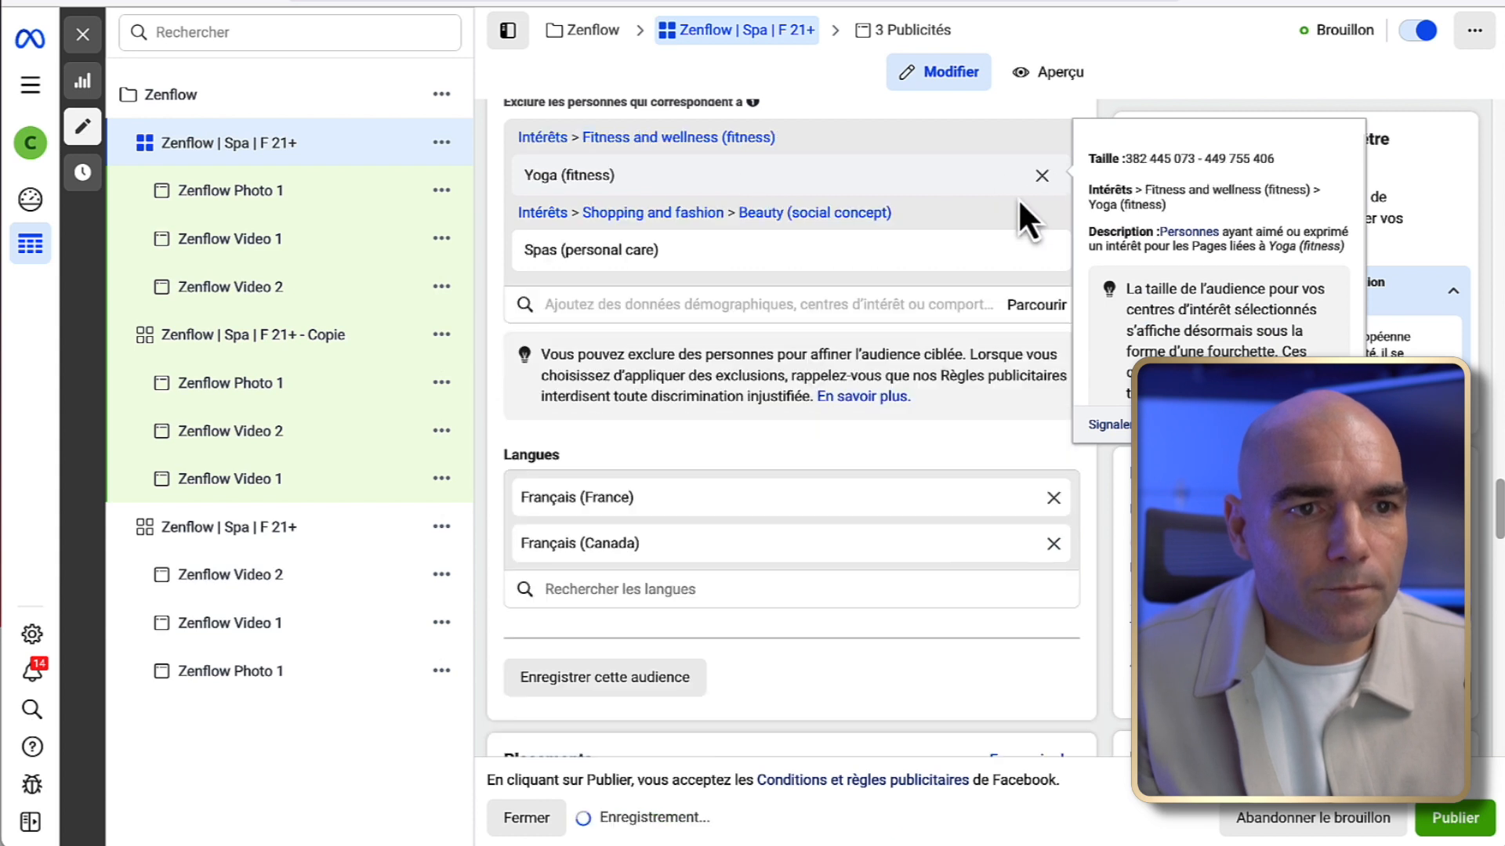
- Search the interests available for exclusion for maison and look through the suggestions
{"action": "left_click", "coordinate": [721, 303]}
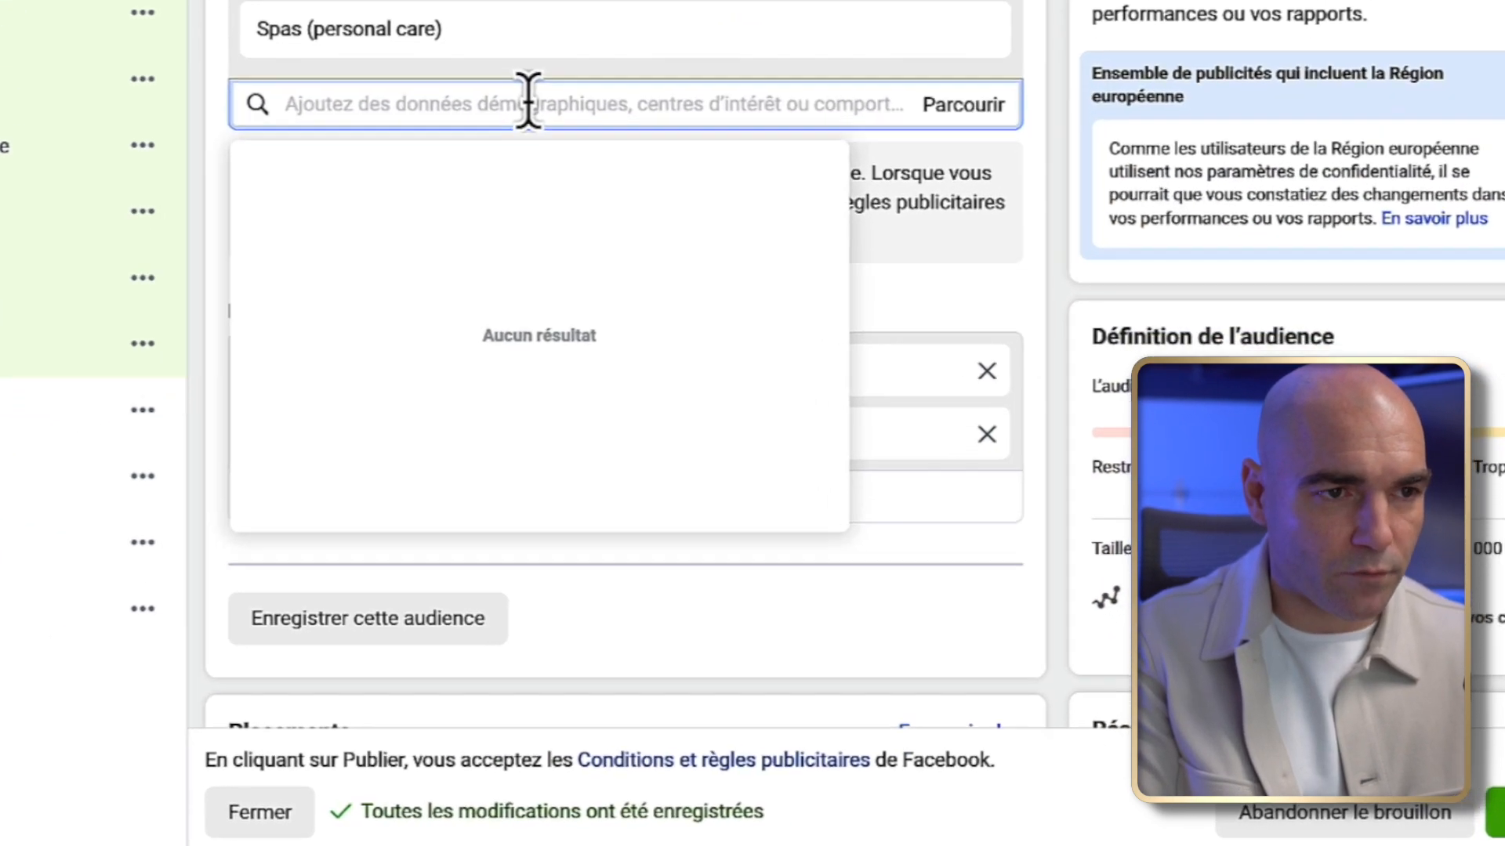
{"action": "type", "text": "maison"}
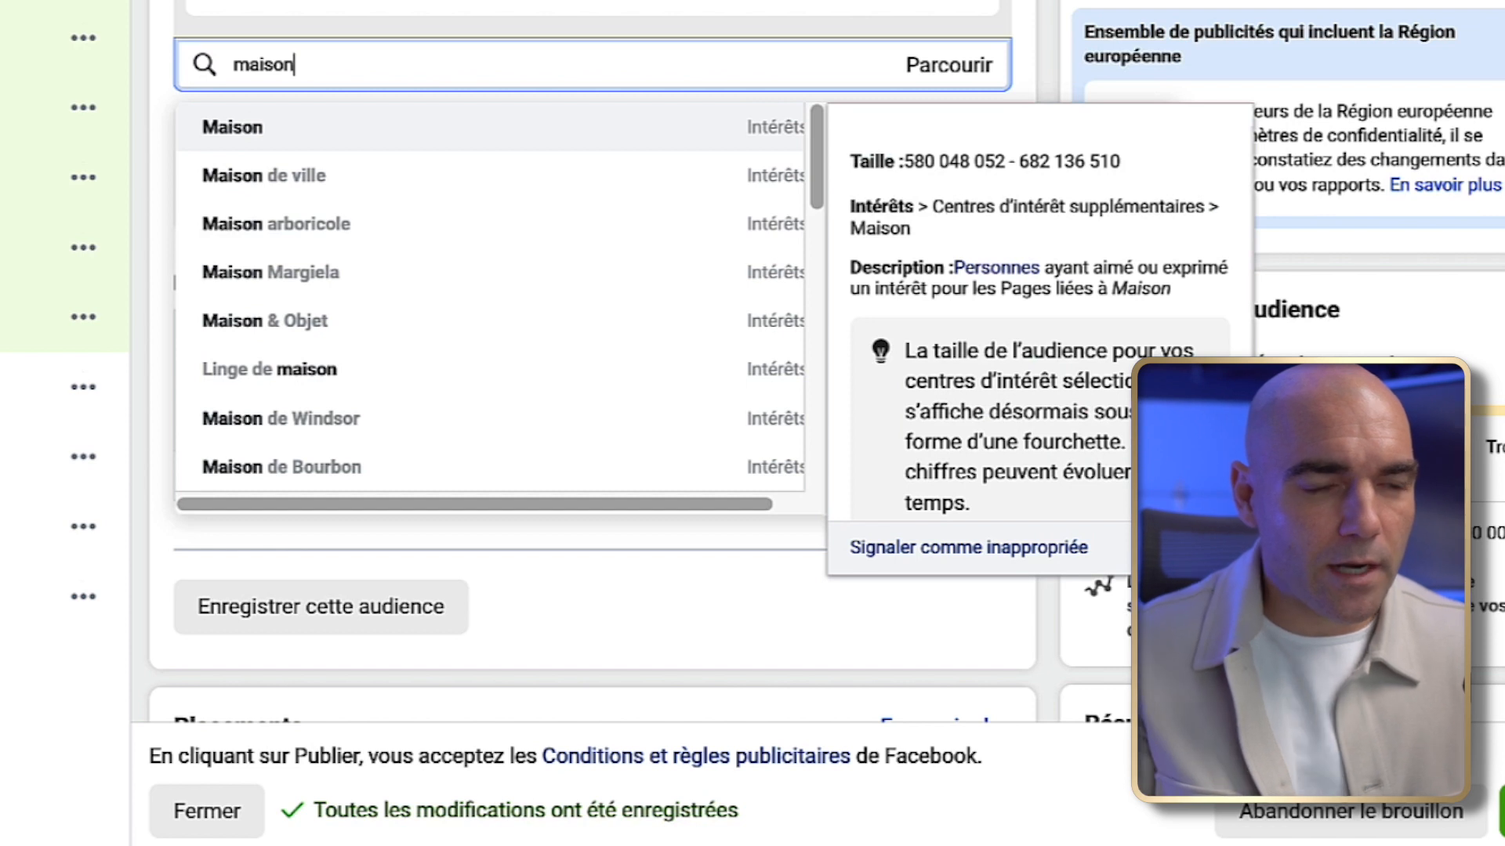
{"action": "scroll", "coordinate": [537, 317], "scroll_direction": "down", "scroll_amount": 4}
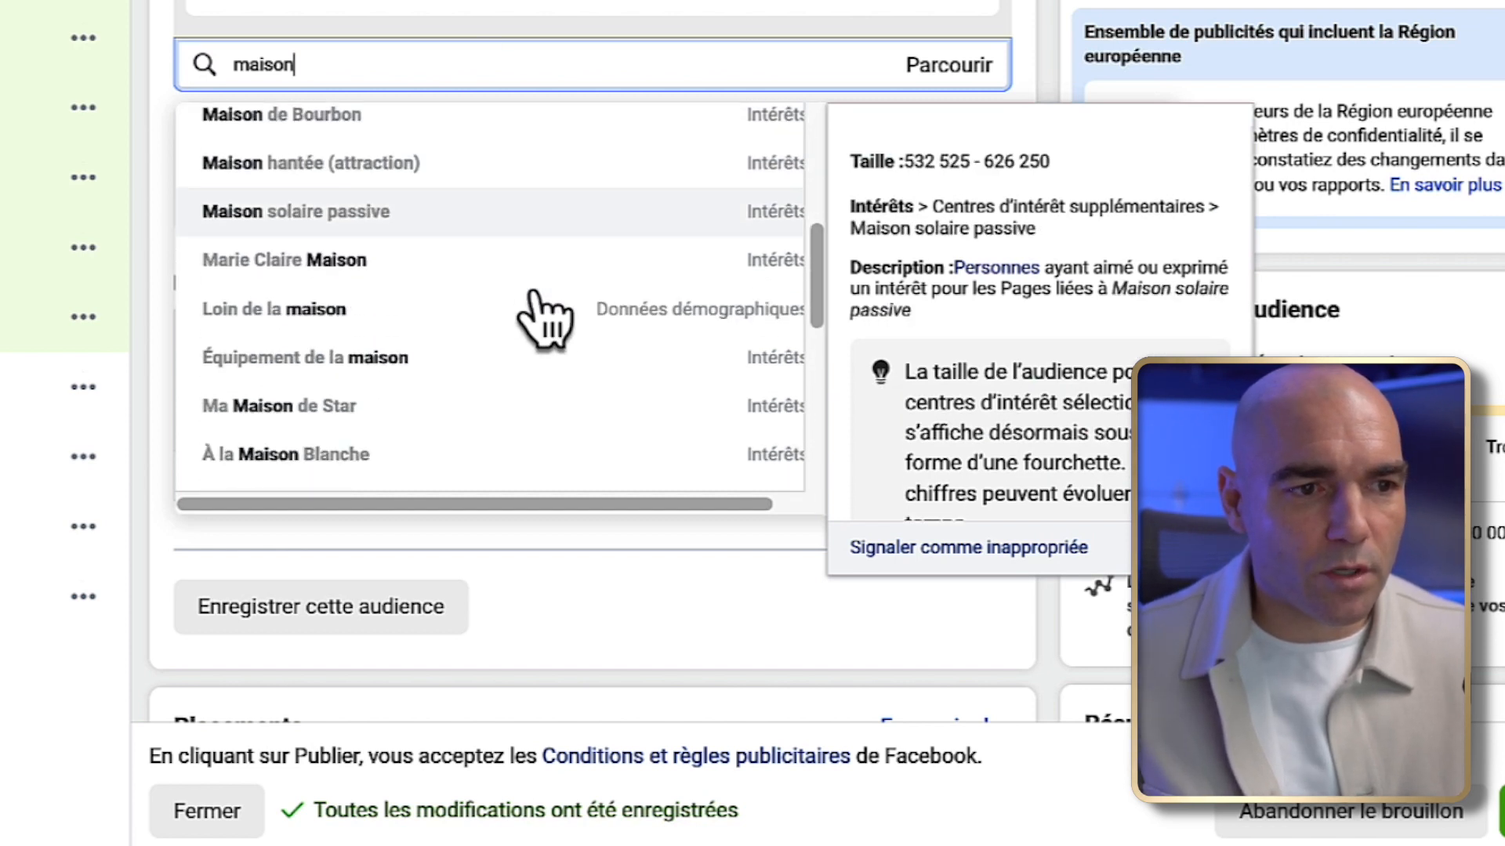
{"action": "scroll", "coordinate": [536, 302], "scroll_direction": "down", "scroll_amount": 1}
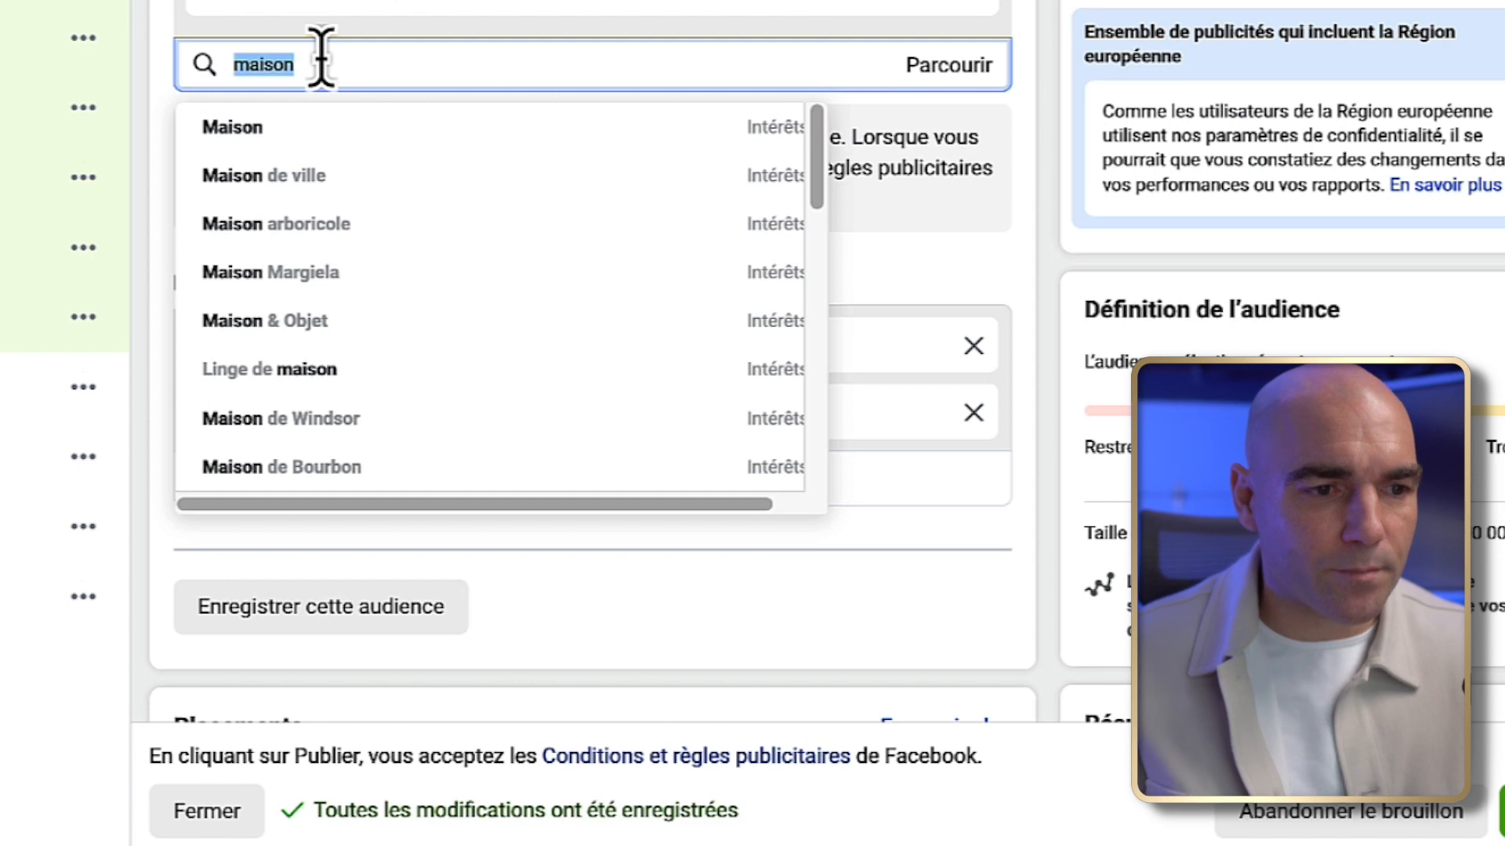
- Search for décoration instead and add the Décoration intérieure interest to the ad set's exclusion list
{"action": "type", "text": "de"}
{"action": "type", "text": "coration"}
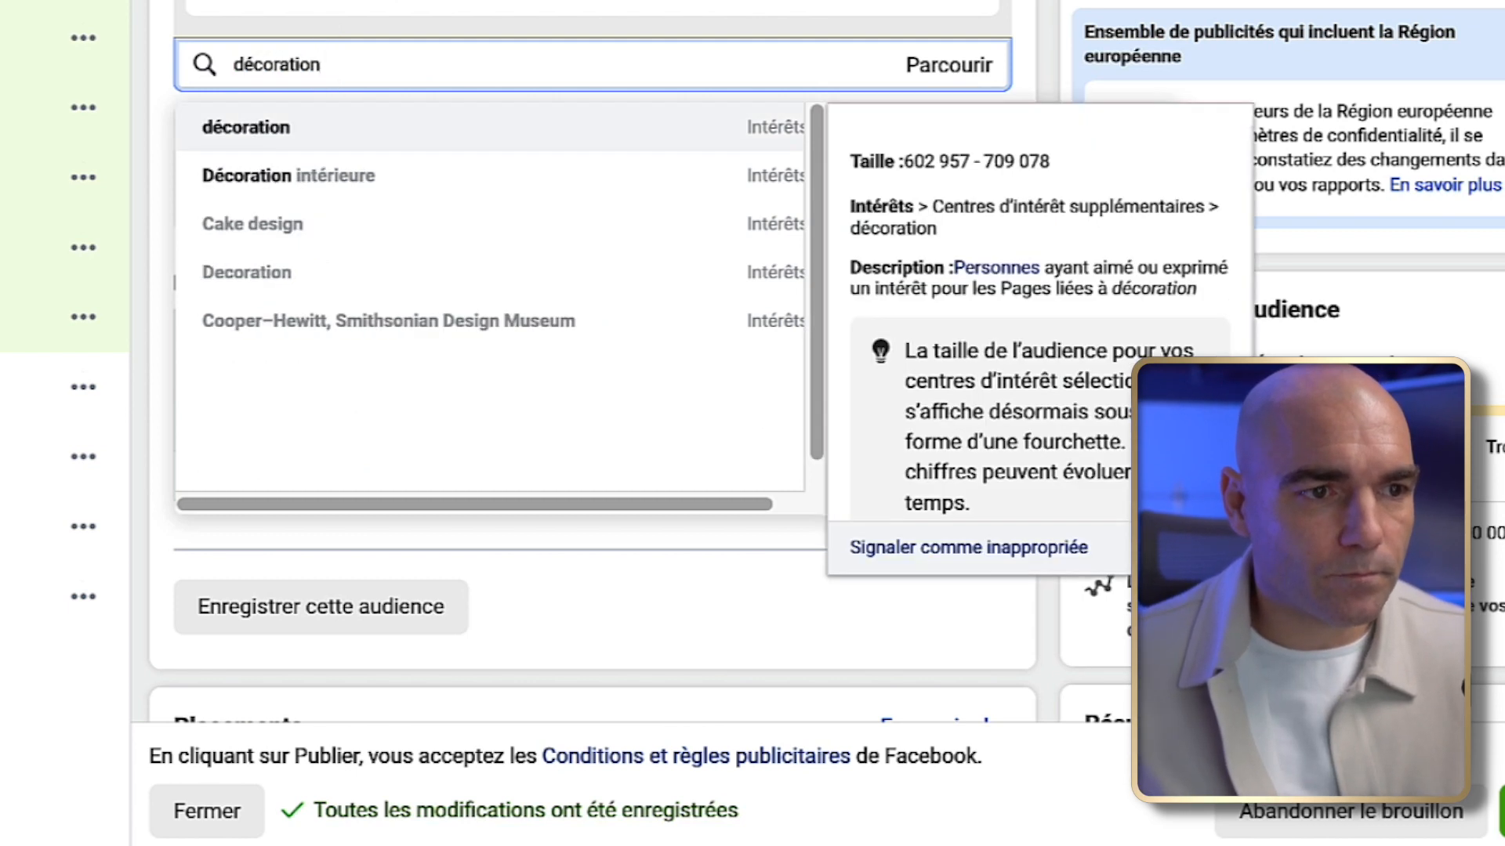
{"action": "left_click", "coordinate": [341, 192]}
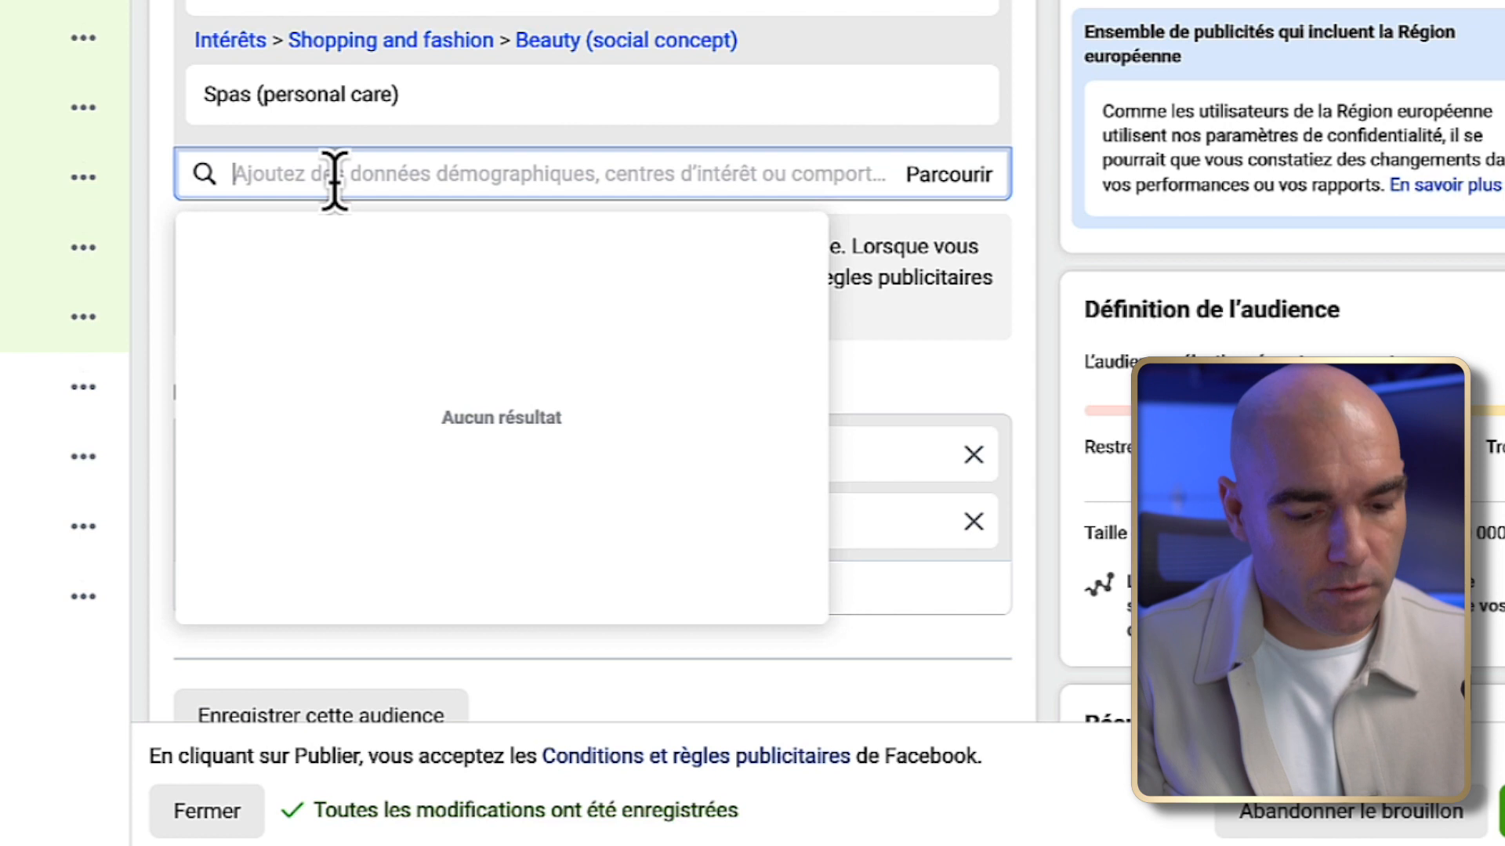
- Search for massage, add Massage aux pierres chaudes to the excluded interests, and review the exclusion list
{"action": "type", "text": "massage"}
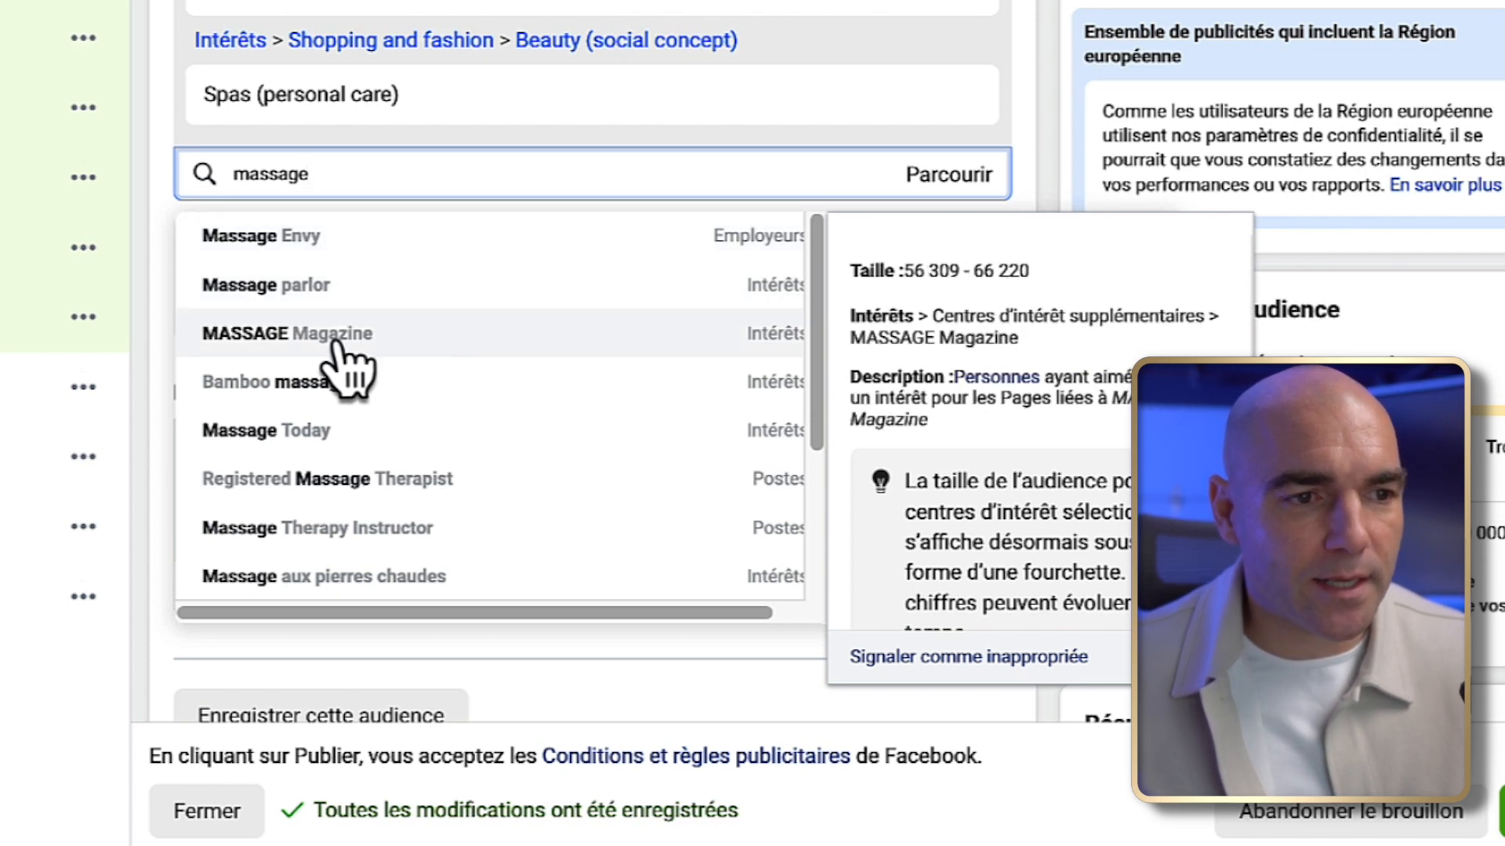
{"action": "scroll", "coordinate": [337, 335], "scroll_direction": "down", "scroll_amount": 4}
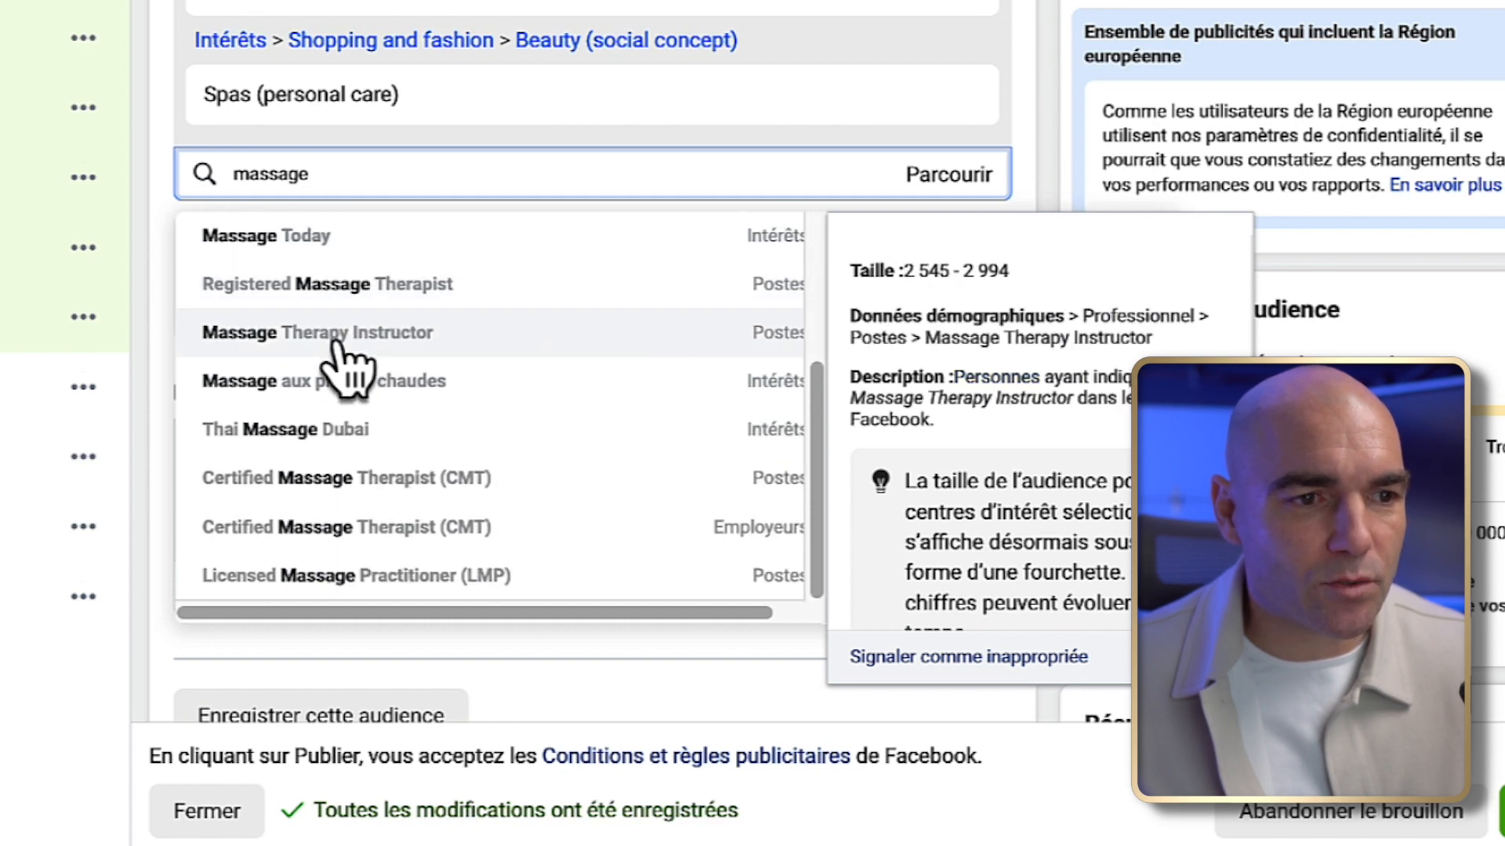
{"action": "scroll", "coordinate": [339, 335], "scroll_direction": "down", "scroll_amount": 1}
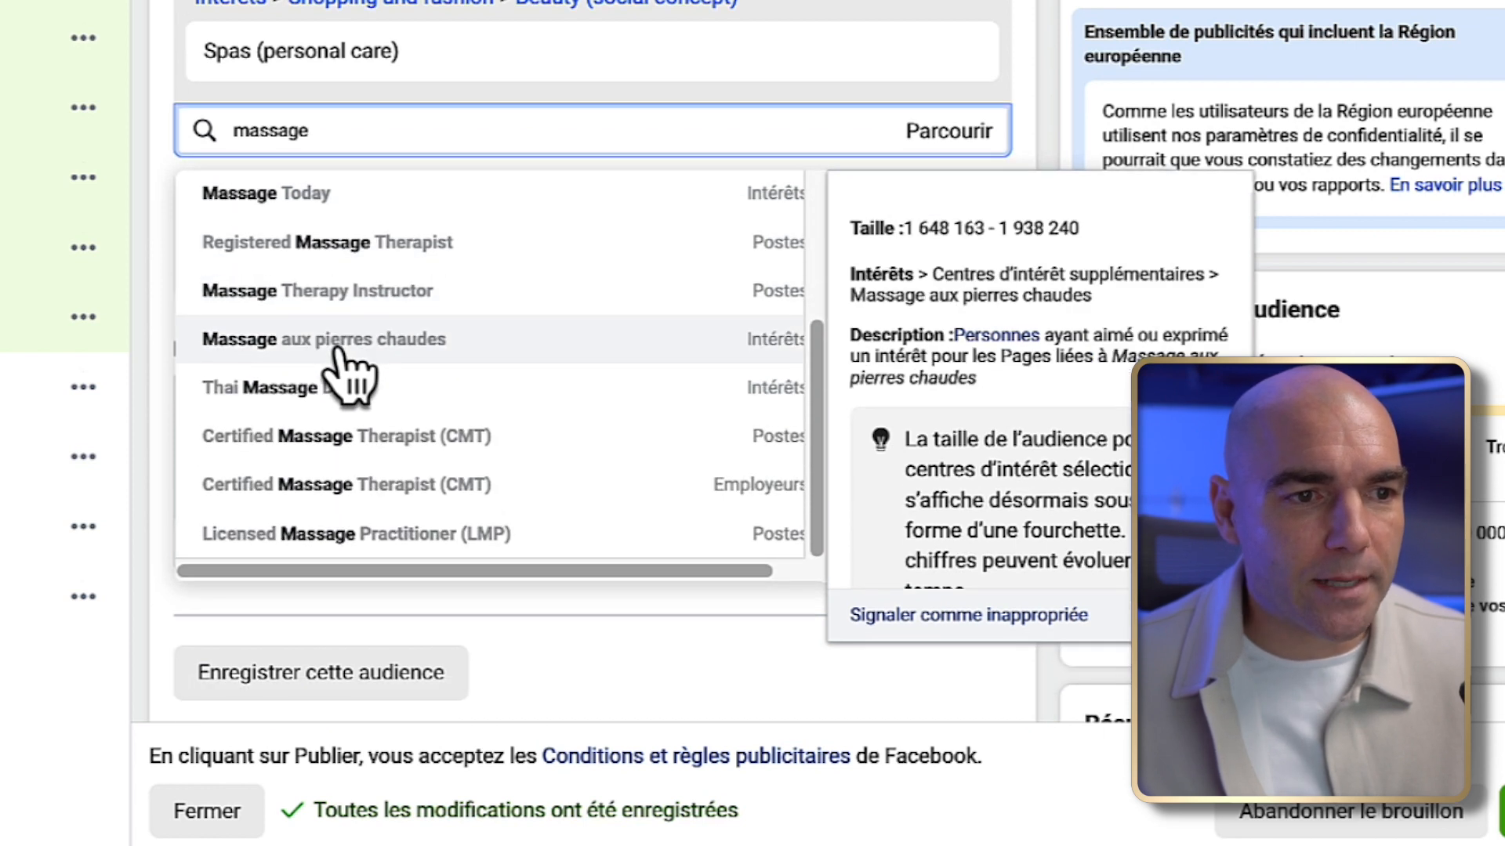
{"action": "left_click", "coordinate": [413, 345]}
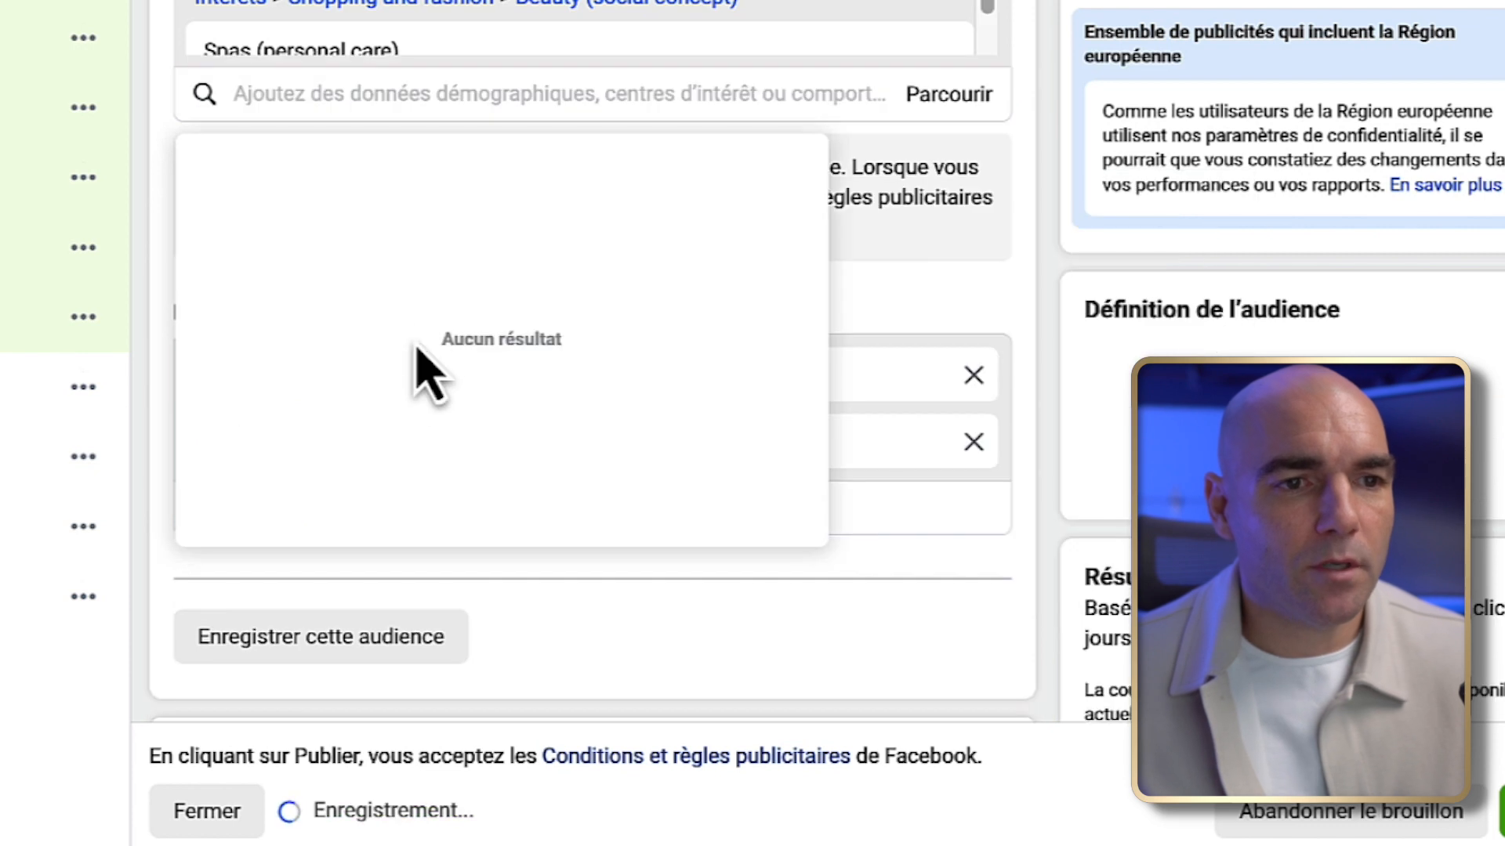
{"action": "scroll", "coordinate": [855, 236], "scroll_direction": "up", "scroll_amount": 6}
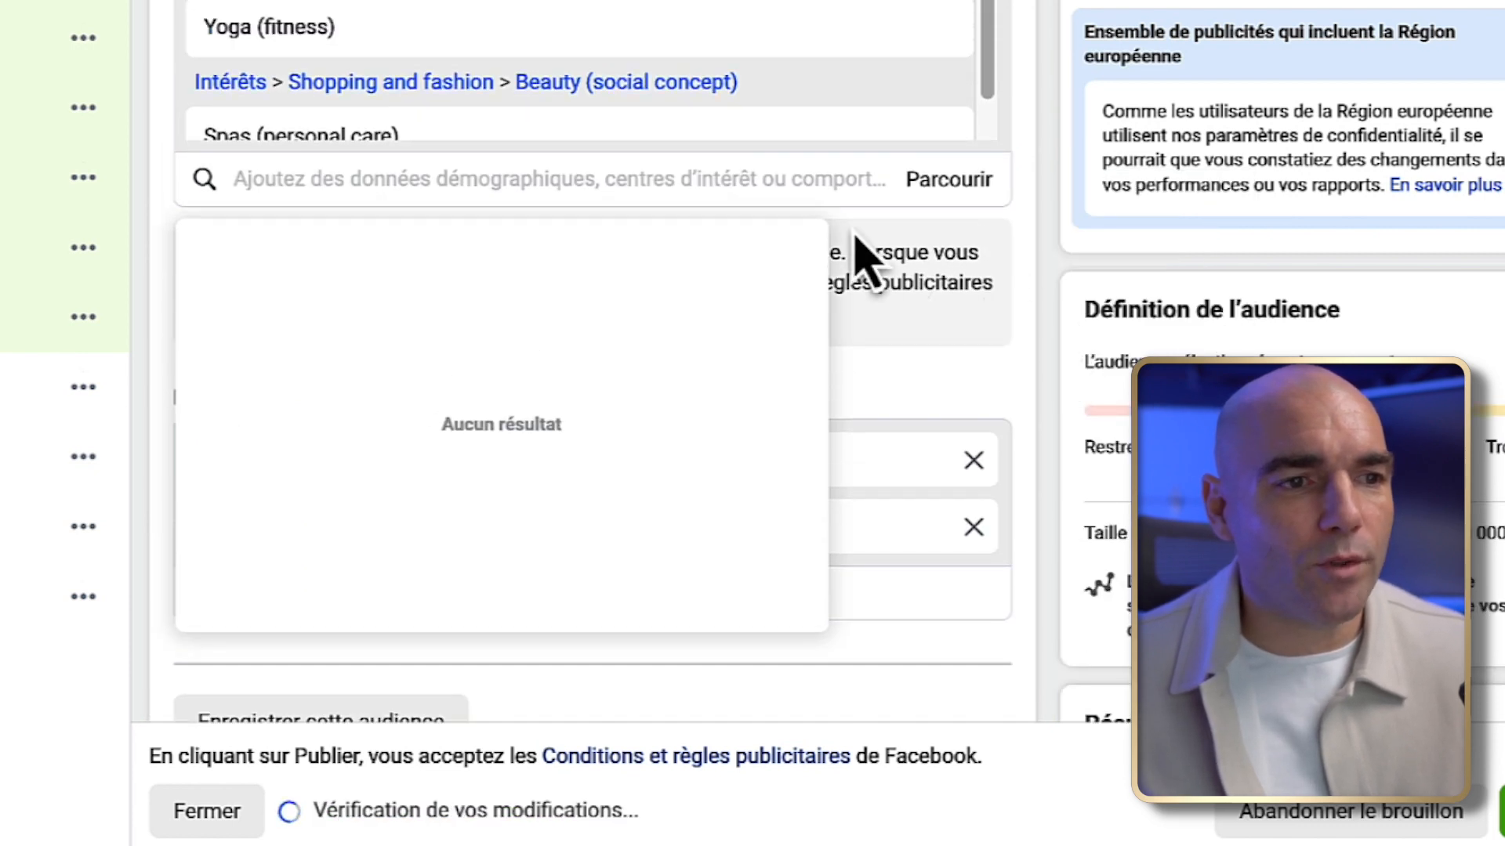
{"action": "scroll", "coordinate": [633, 160], "scroll_direction": "down", "scroll_amount": 1}
{"action": "scroll", "coordinate": [291, 207], "scroll_direction": "down", "scroll_amount": 1}
{"action": "scroll", "coordinate": [294, 213], "scroll_direction": "down", "scroll_amount": 1}
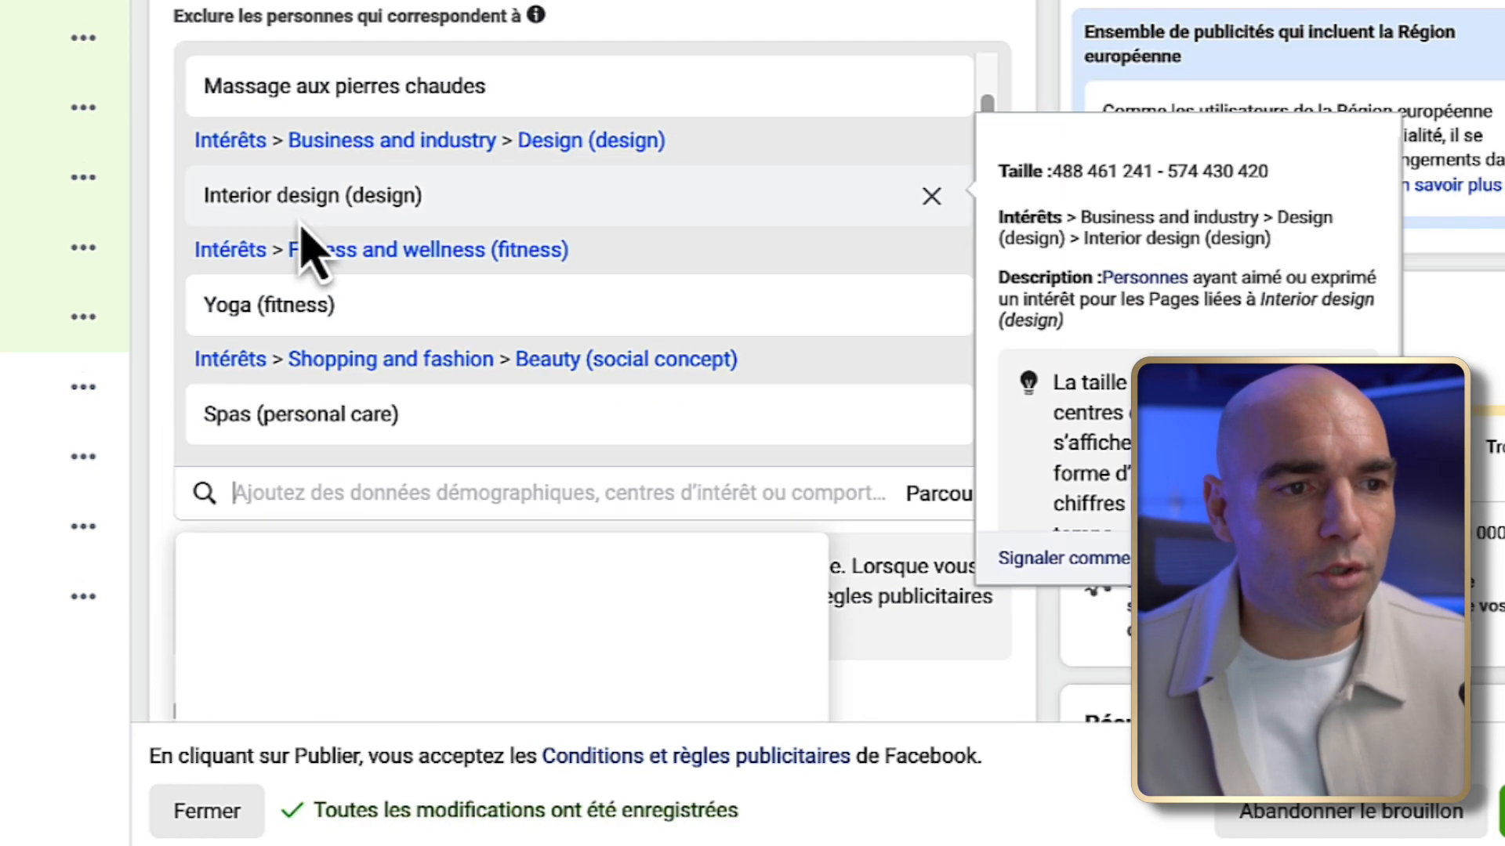
{"action": "scroll", "coordinate": [303, 225], "scroll_direction": "up", "scroll_amount": 1}
{"action": "scroll", "coordinate": [304, 226], "scroll_direction": "down", "scroll_amount": 1}
{"action": "scroll", "coordinate": [388, 462], "scroll_direction": "down", "scroll_amount": 1}
- Search the interests available for exclusion for zen and browse the suggestions
{"action": "left_click", "coordinate": [386, 462]}
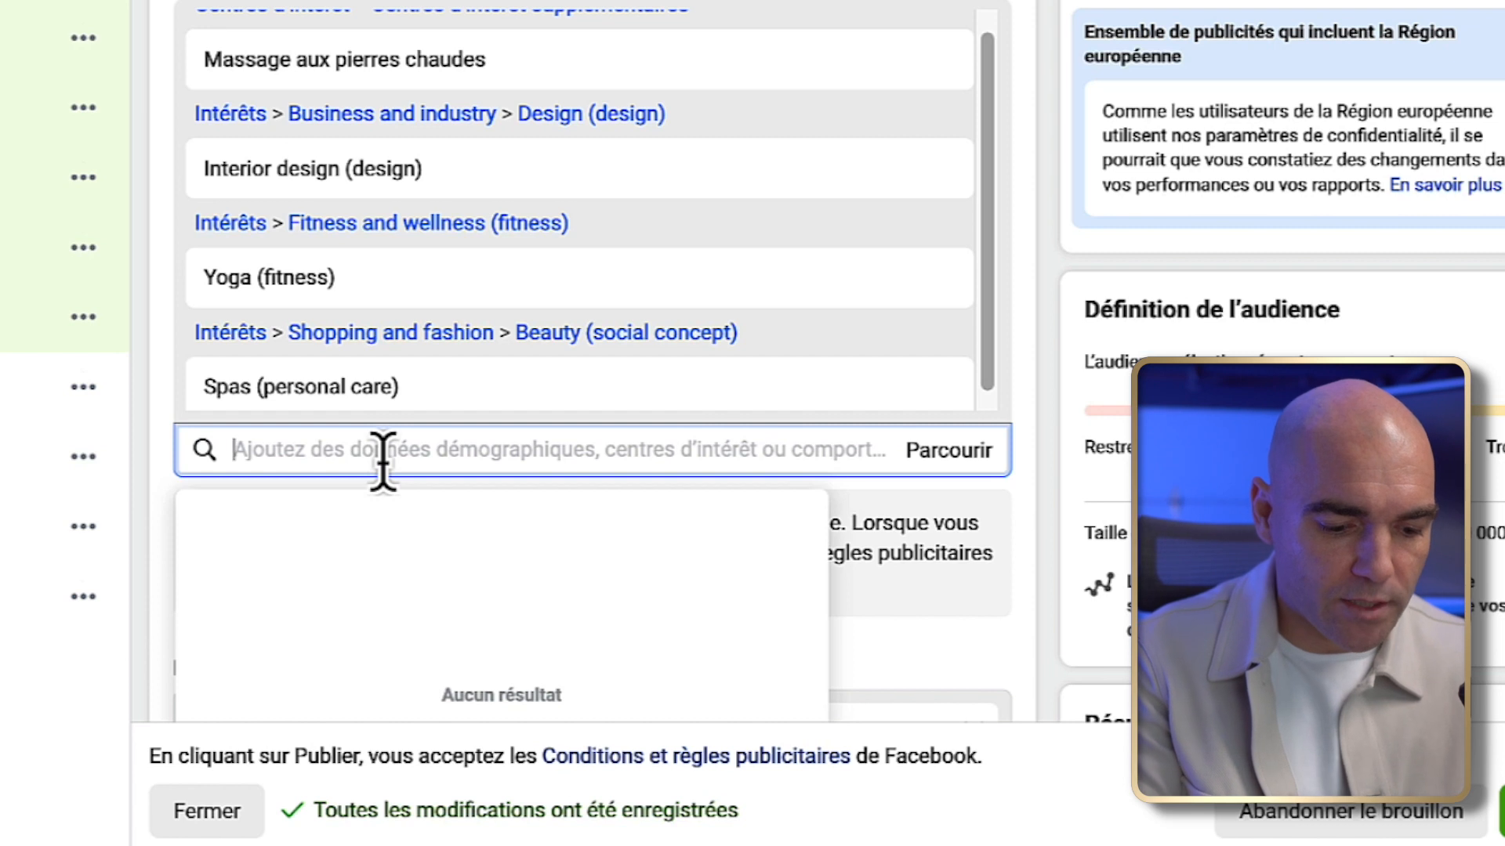
{"action": "type", "text": "zen"}
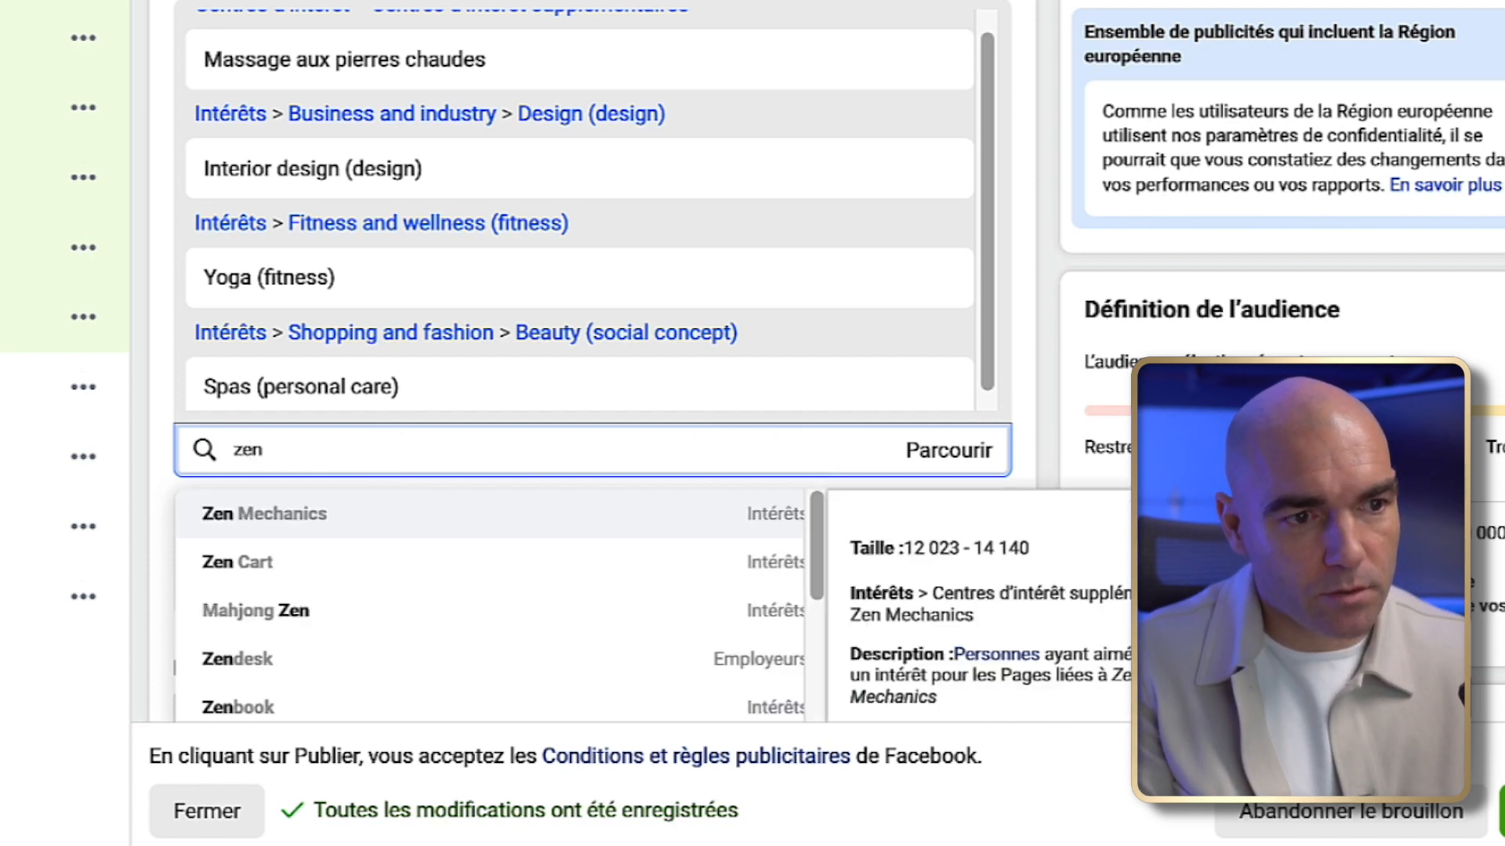
{"action": "scroll", "coordinate": [439, 501], "scroll_direction": "down", "scroll_amount": 1}
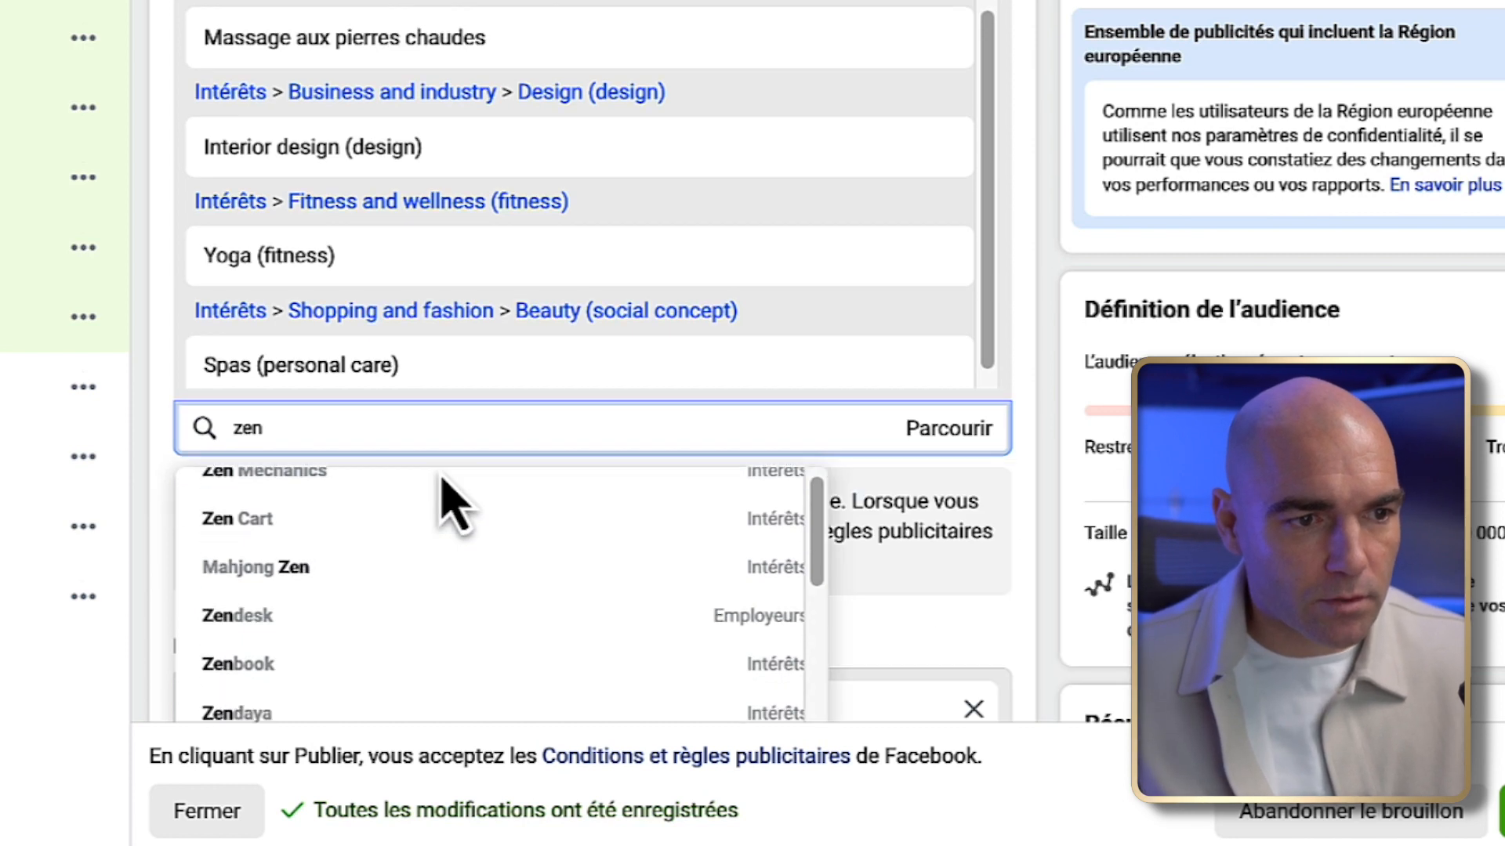
{"action": "scroll", "coordinate": [1062, 607], "scroll_direction": "down", "scroll_amount": 2}
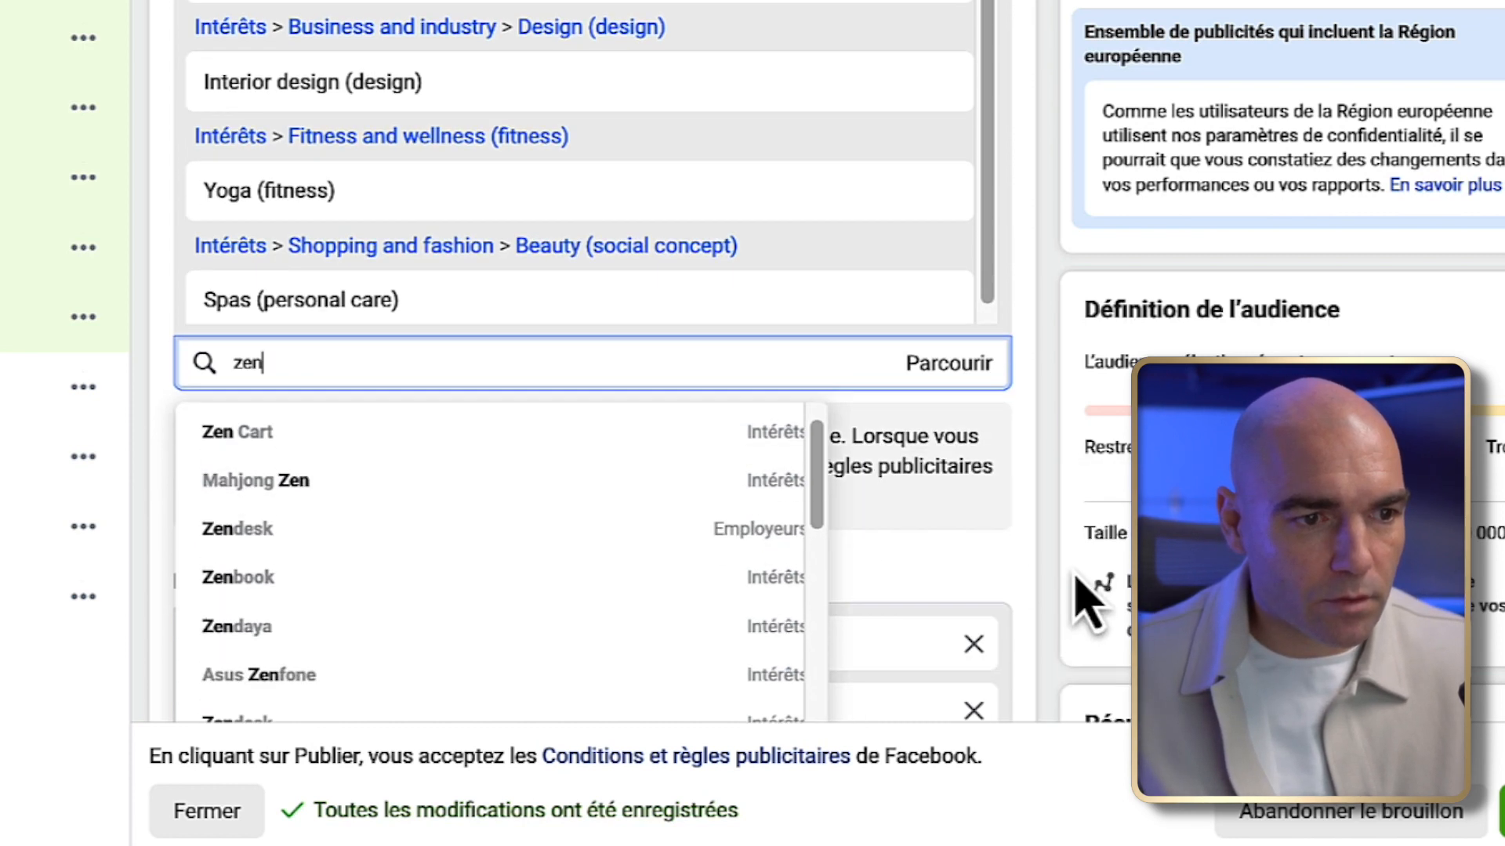
{"action": "scroll", "coordinate": [717, 502], "scroll_direction": "down", "scroll_amount": 2}
{"action": "scroll", "coordinate": [717, 560], "scroll_direction": "down", "scroll_amount": 3}
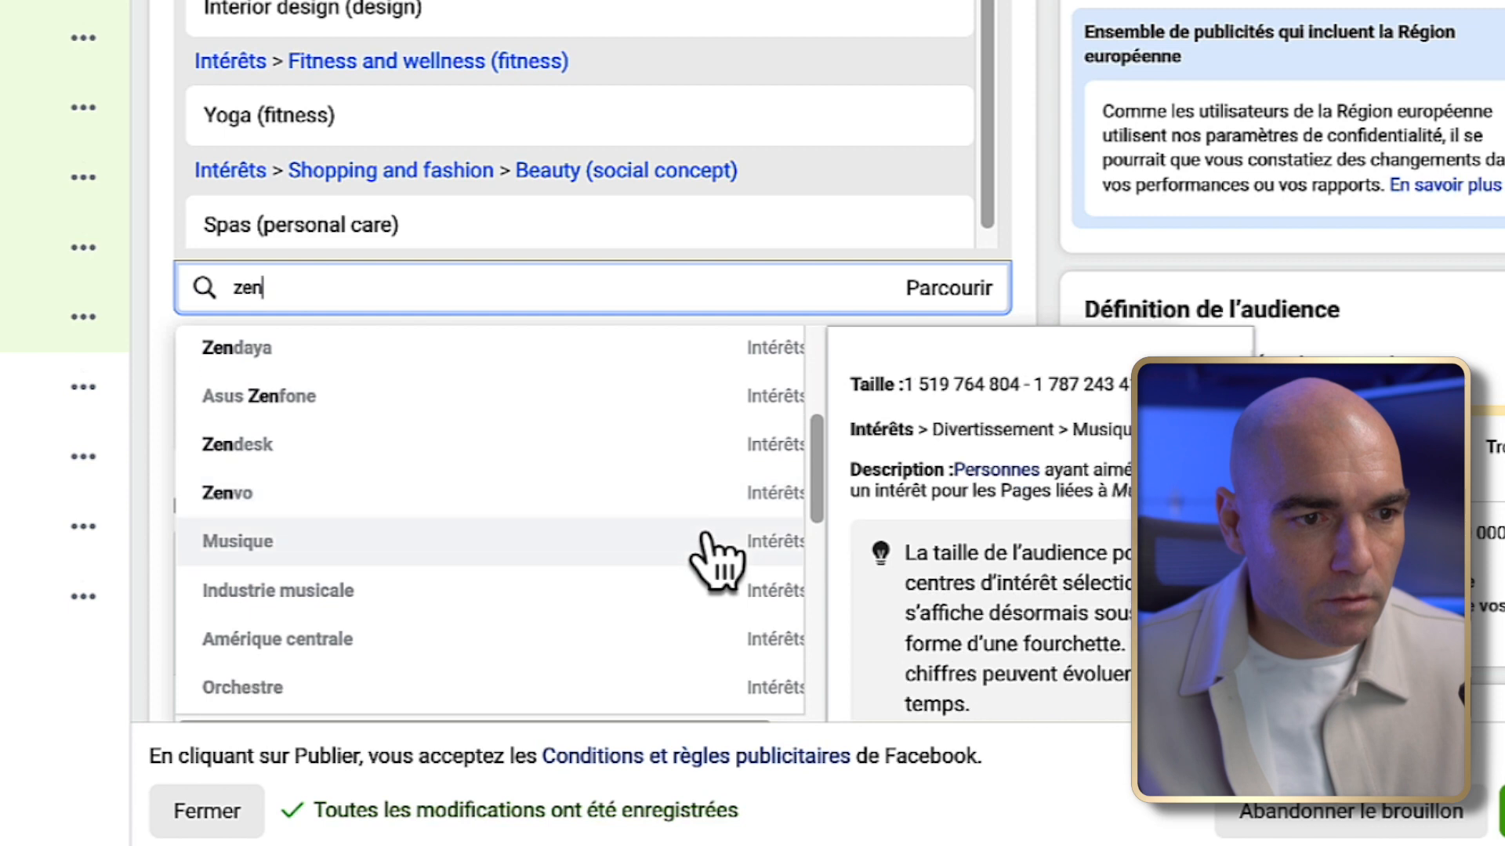
- Replace the interest search with relaxat and add the New age interest to the exclusion list
{"action": "left_click_drag", "start_coordinate": [205, 282], "coordinate": [355, 297]}
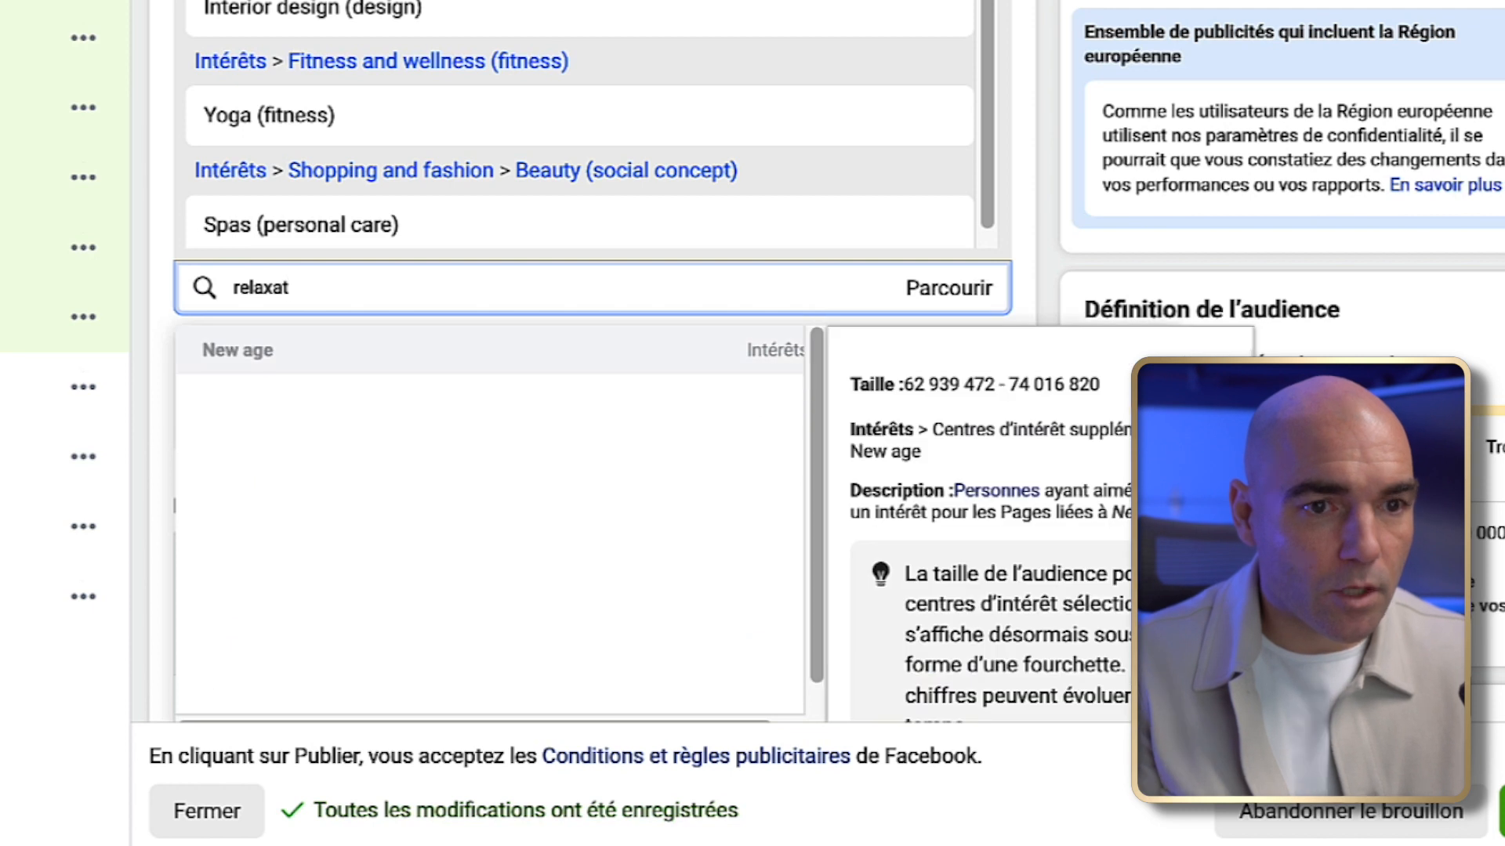
{"action": "left_click", "coordinate": [345, 354]}
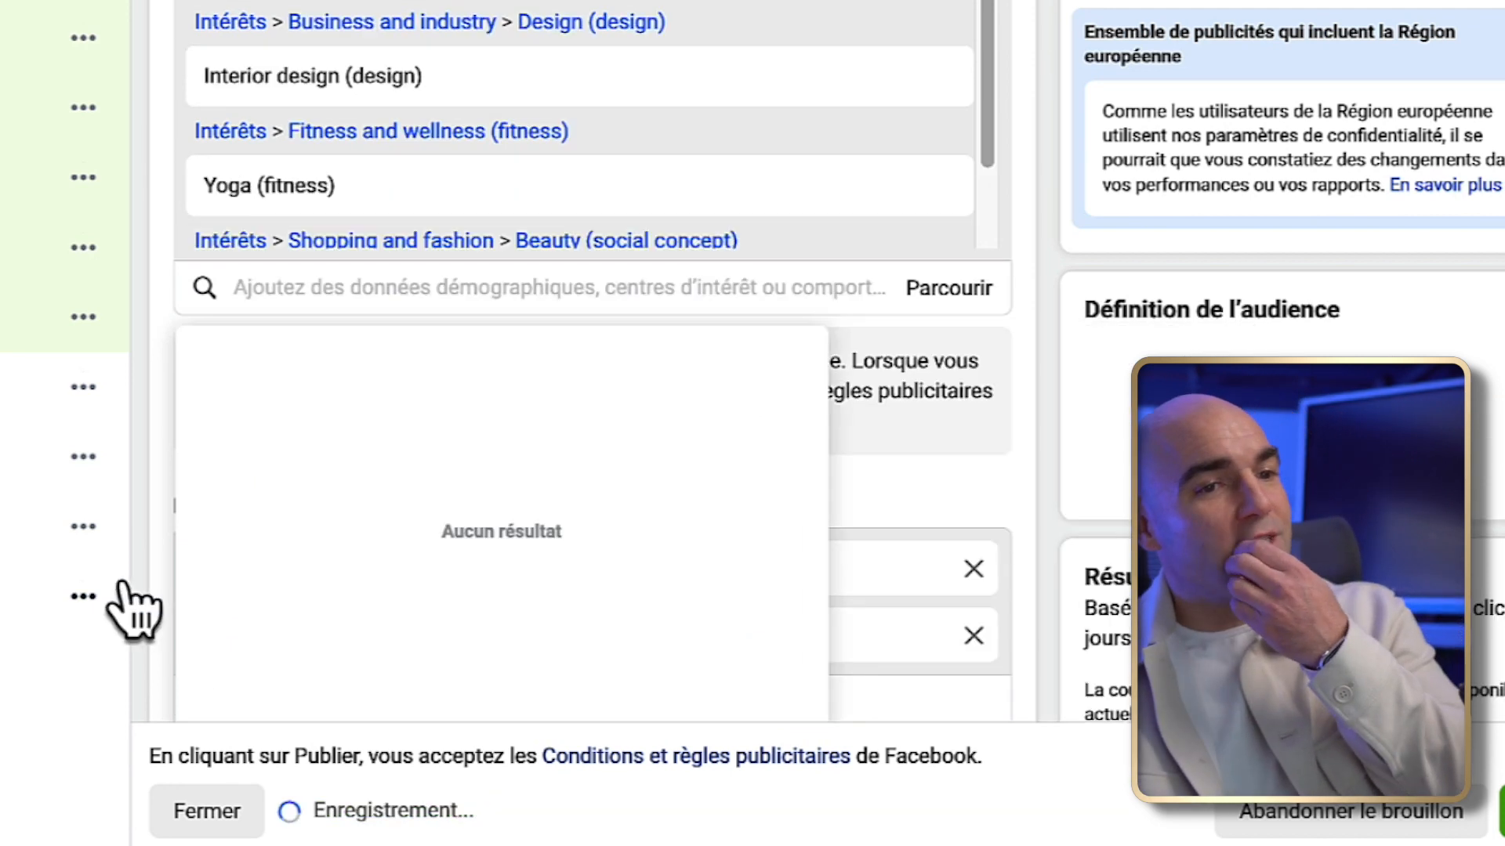
{"action": "left_click", "coordinate": [50, 774]}
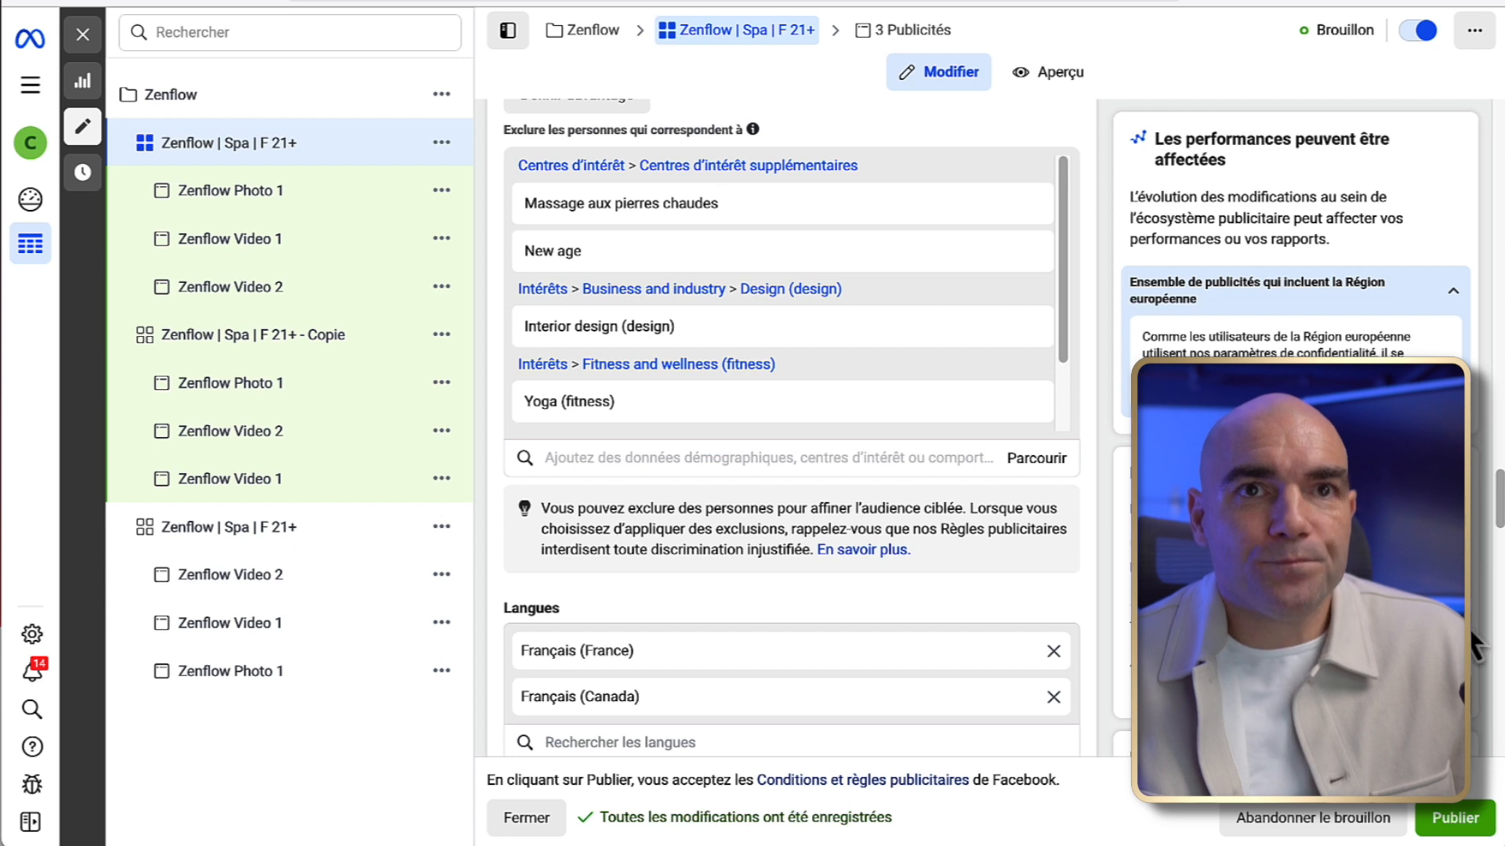
- Rename this first copied ad set to Zenflow | Multi | F 21+
{"action": "scroll", "coordinate": [925, 467], "scroll_direction": "up", "scroll_amount": 5}
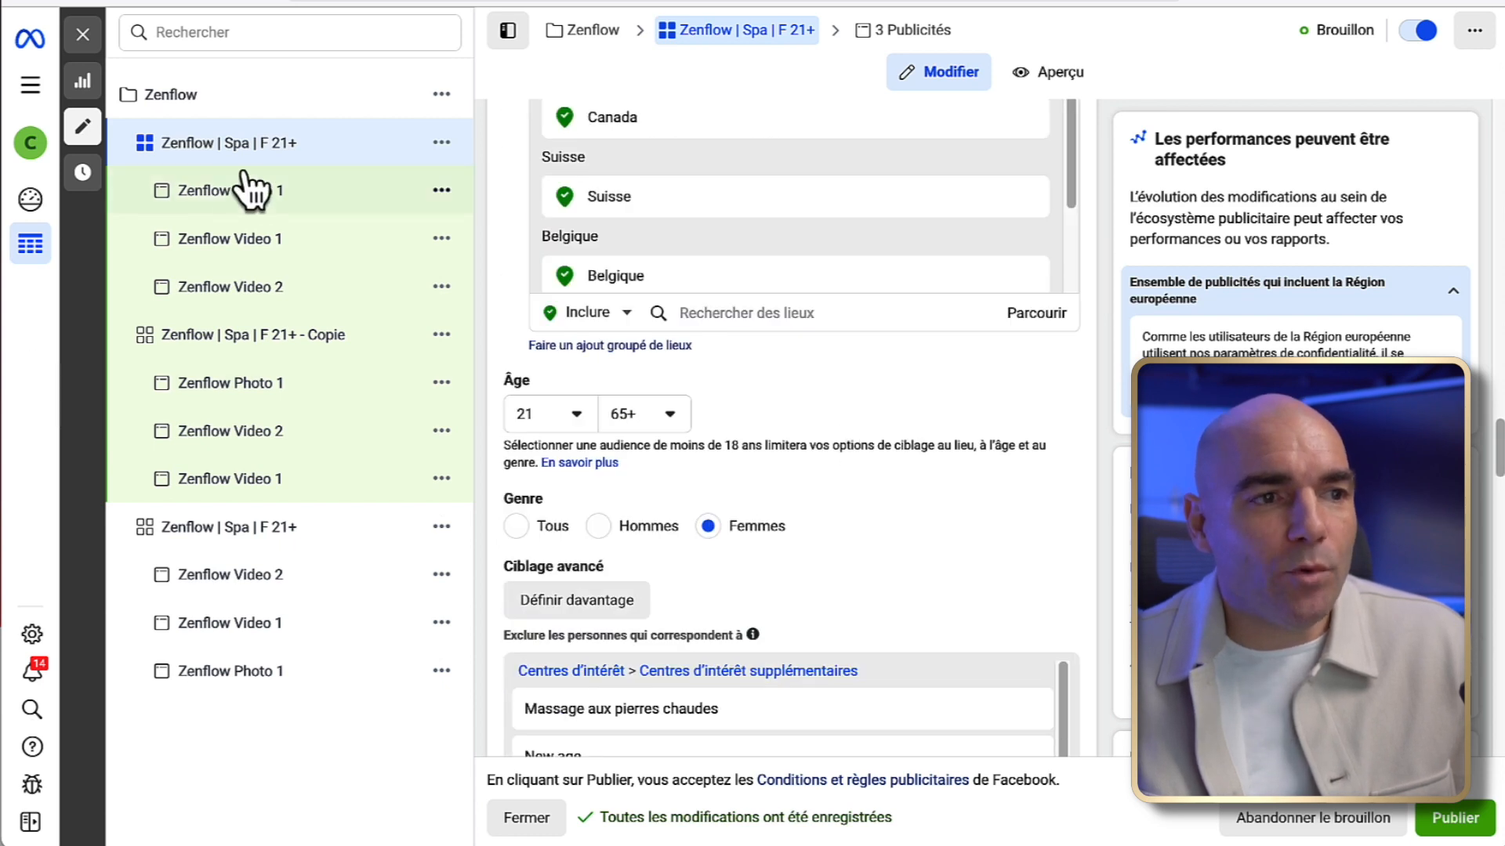
{"action": "scroll", "coordinate": [752, 296], "scroll_direction": "up", "scroll_amount": 20}
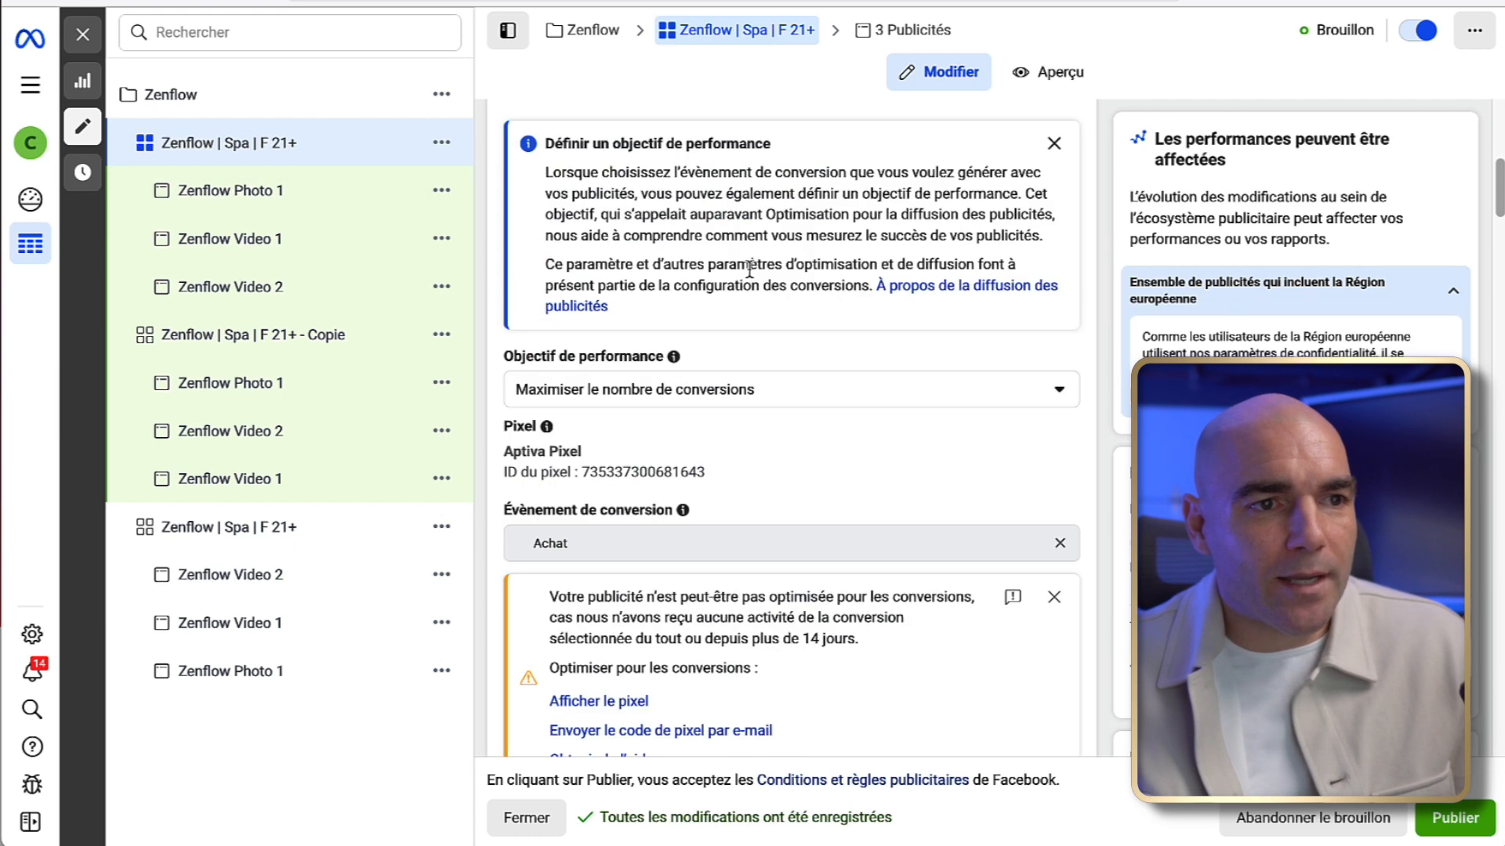
{"action": "left_click", "coordinate": [658, 190]}
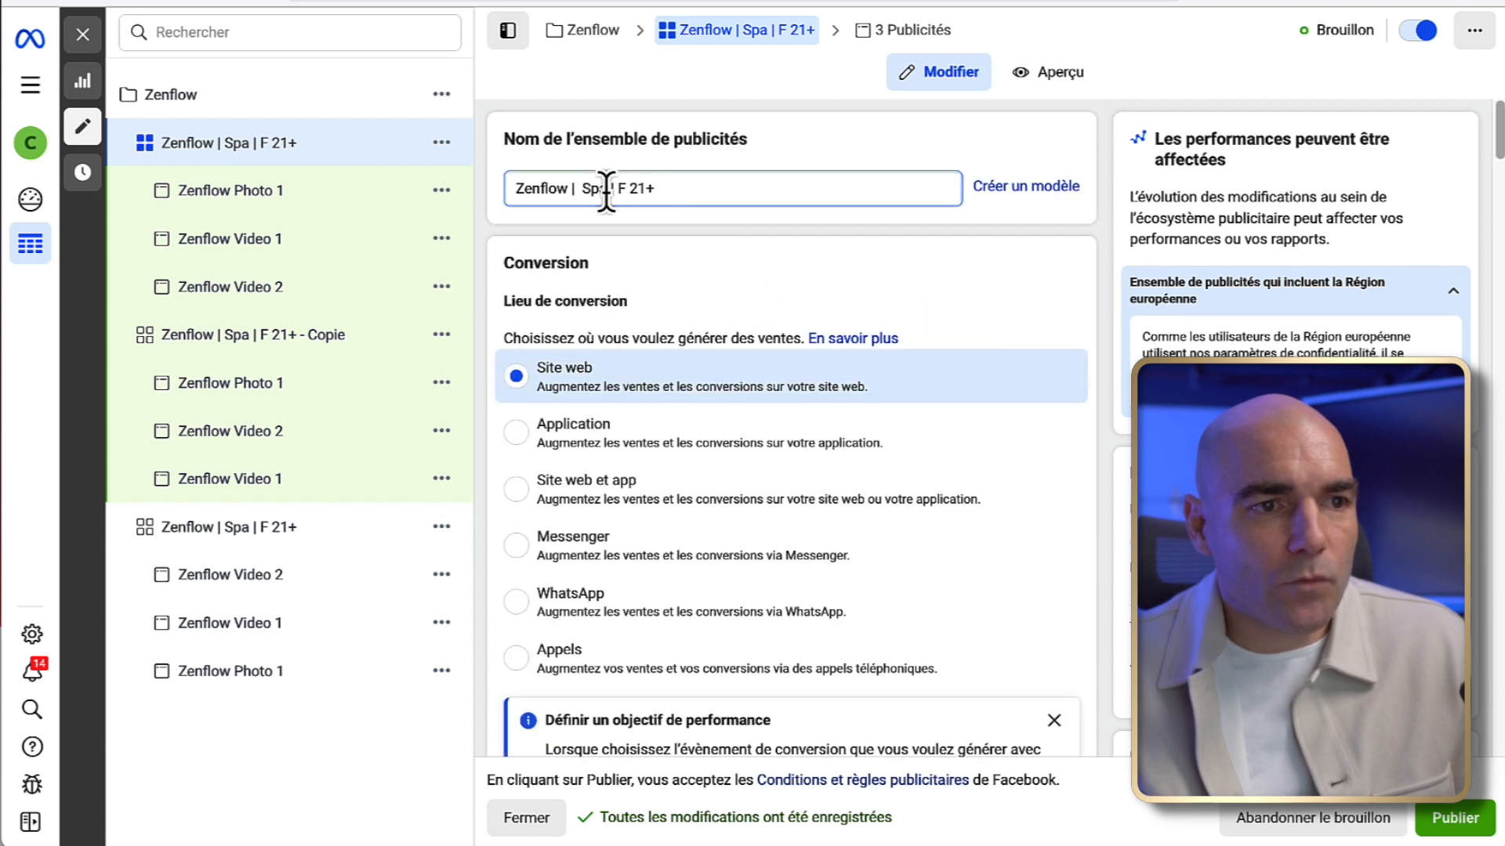
{"action": "type", "text": "Multi"}
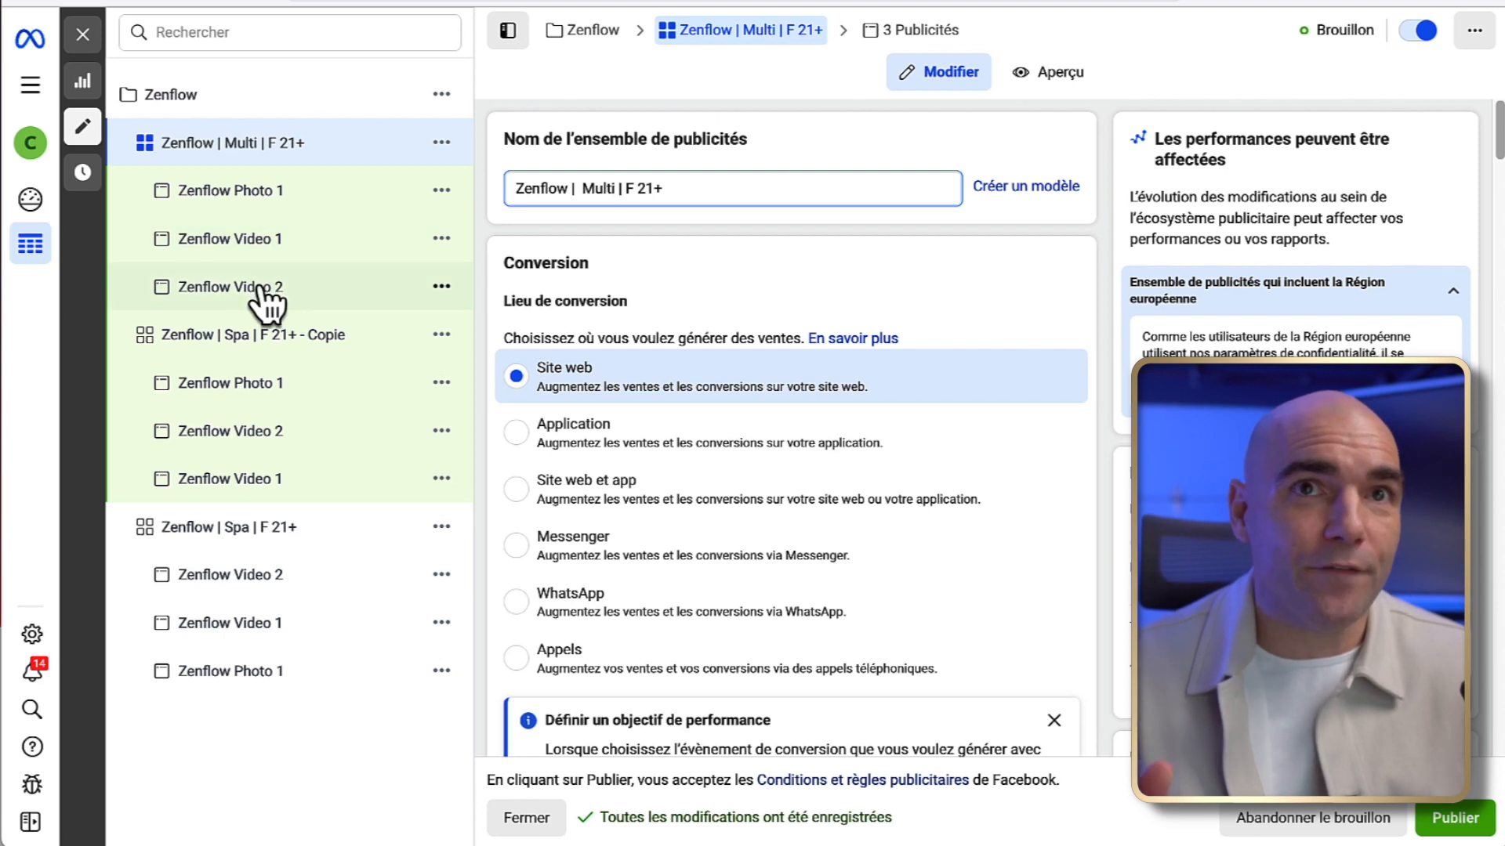
- Rename the second copied ad set, still marked Copie, to Zenflow | Aucun intérêt | F 21+
{"action": "left_click", "coordinate": [263, 345]}
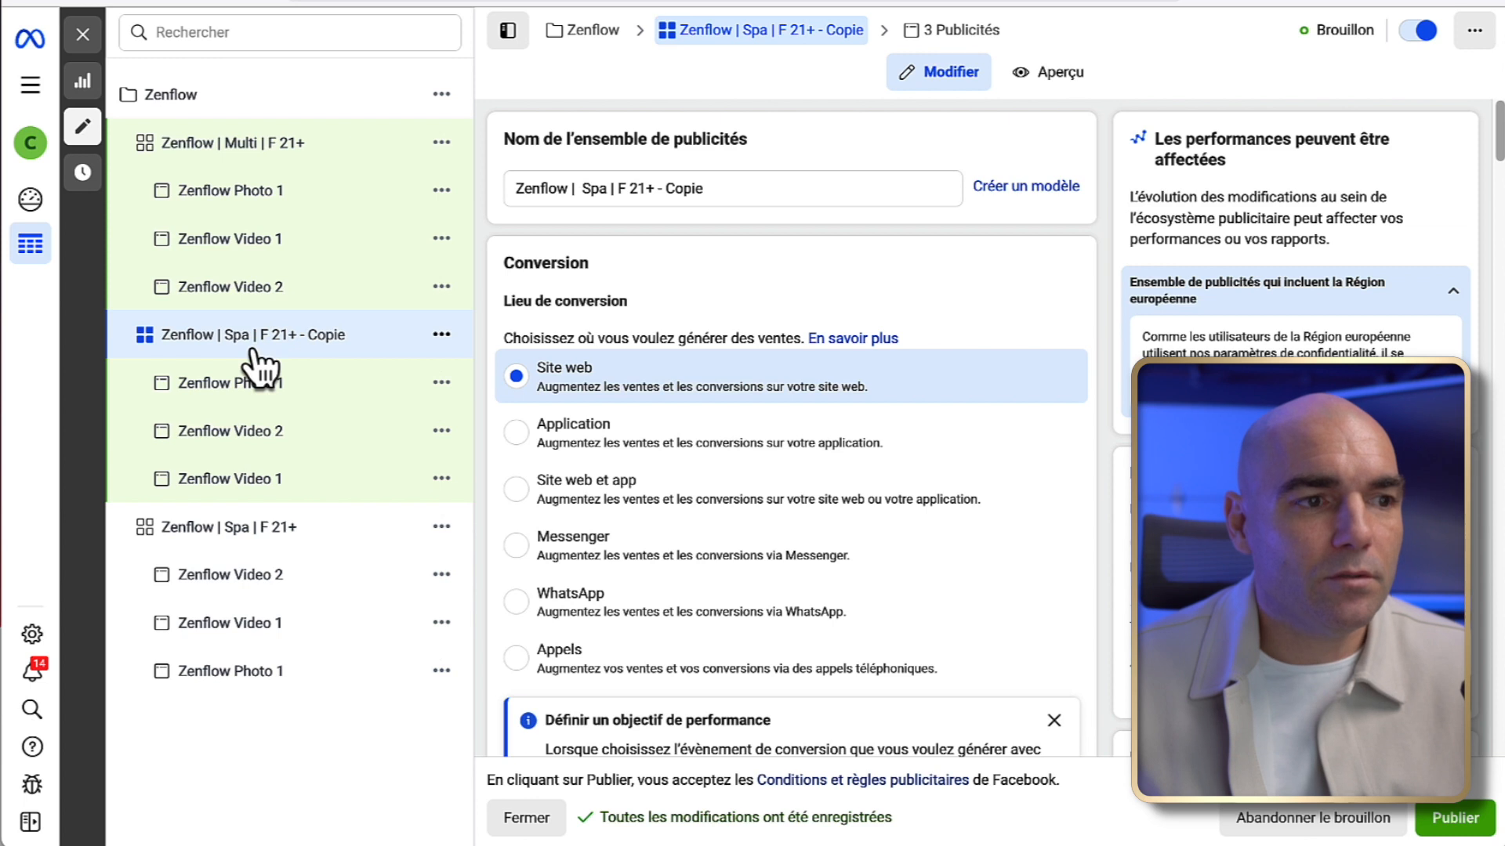
{"action": "left_click_drag", "start_coordinate": [657, 189], "coordinate": [754, 193]}
{"action": "key", "text": "BackSpace"}
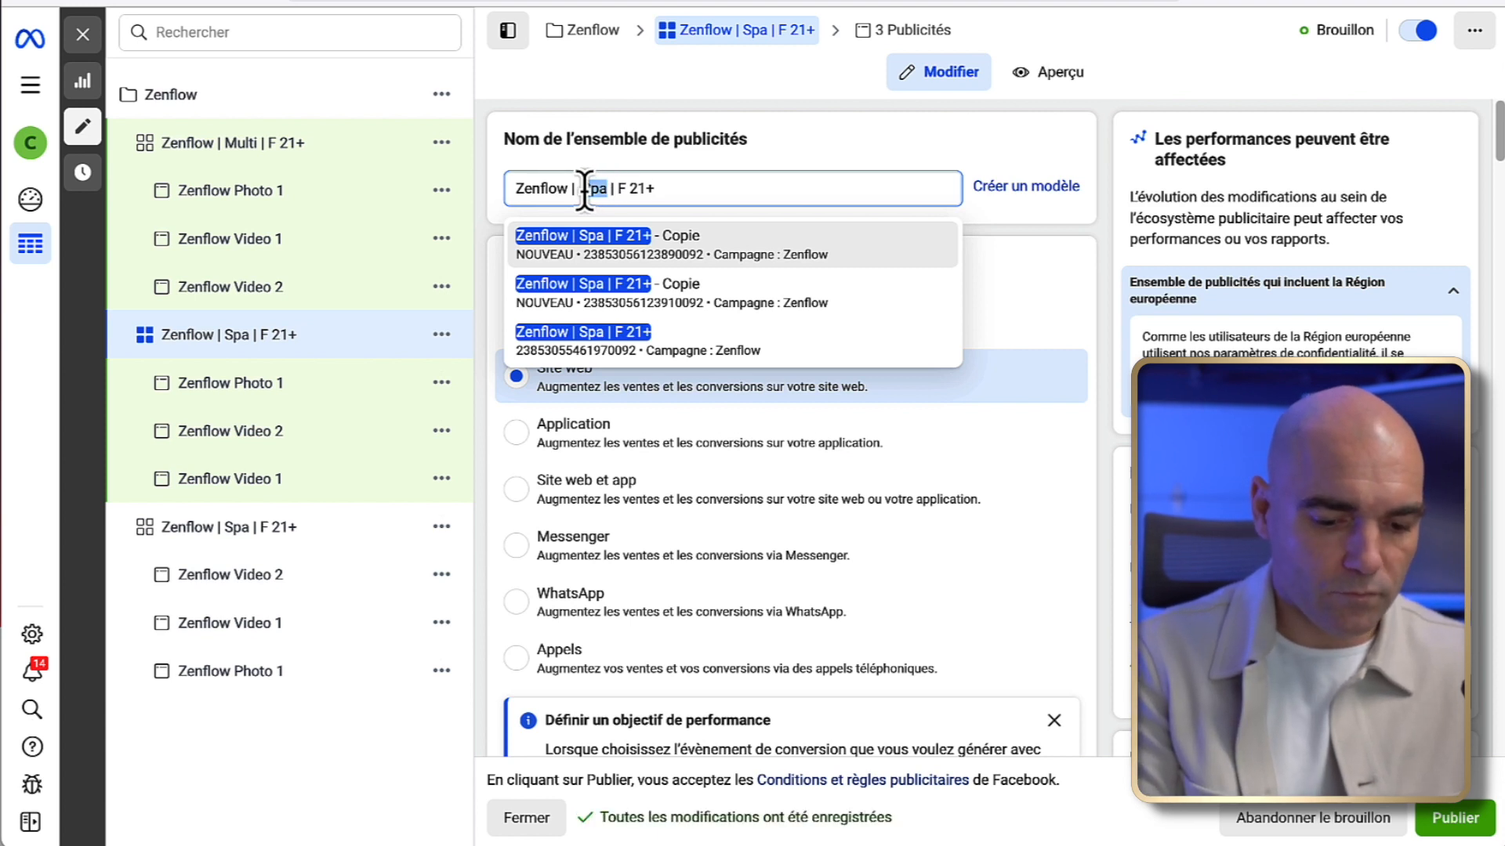
{"action": "type", "text": "Aucun inte"}
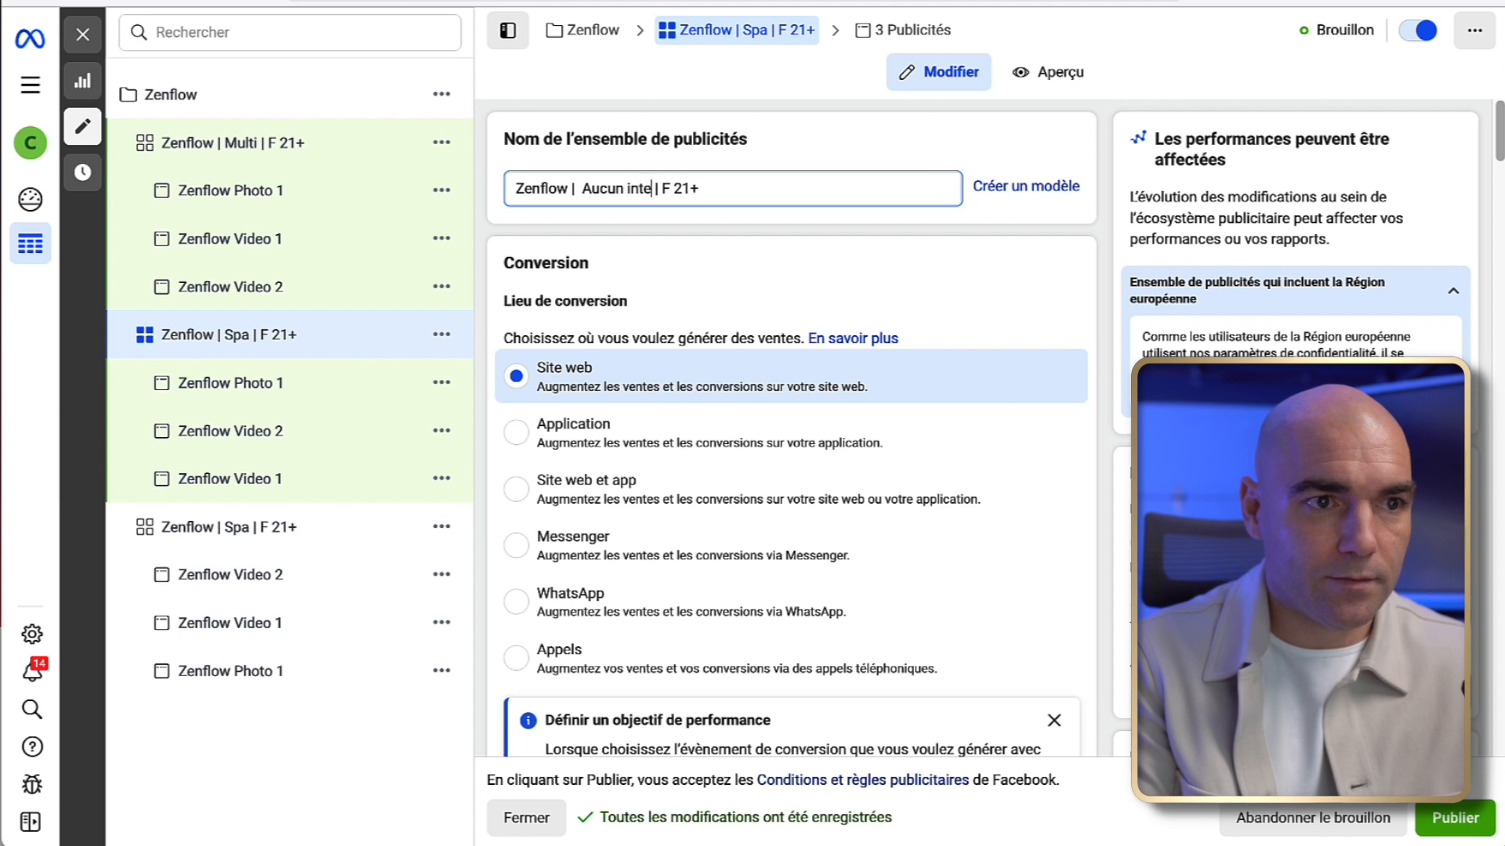
{"action": "type", "text": "2re3t"}
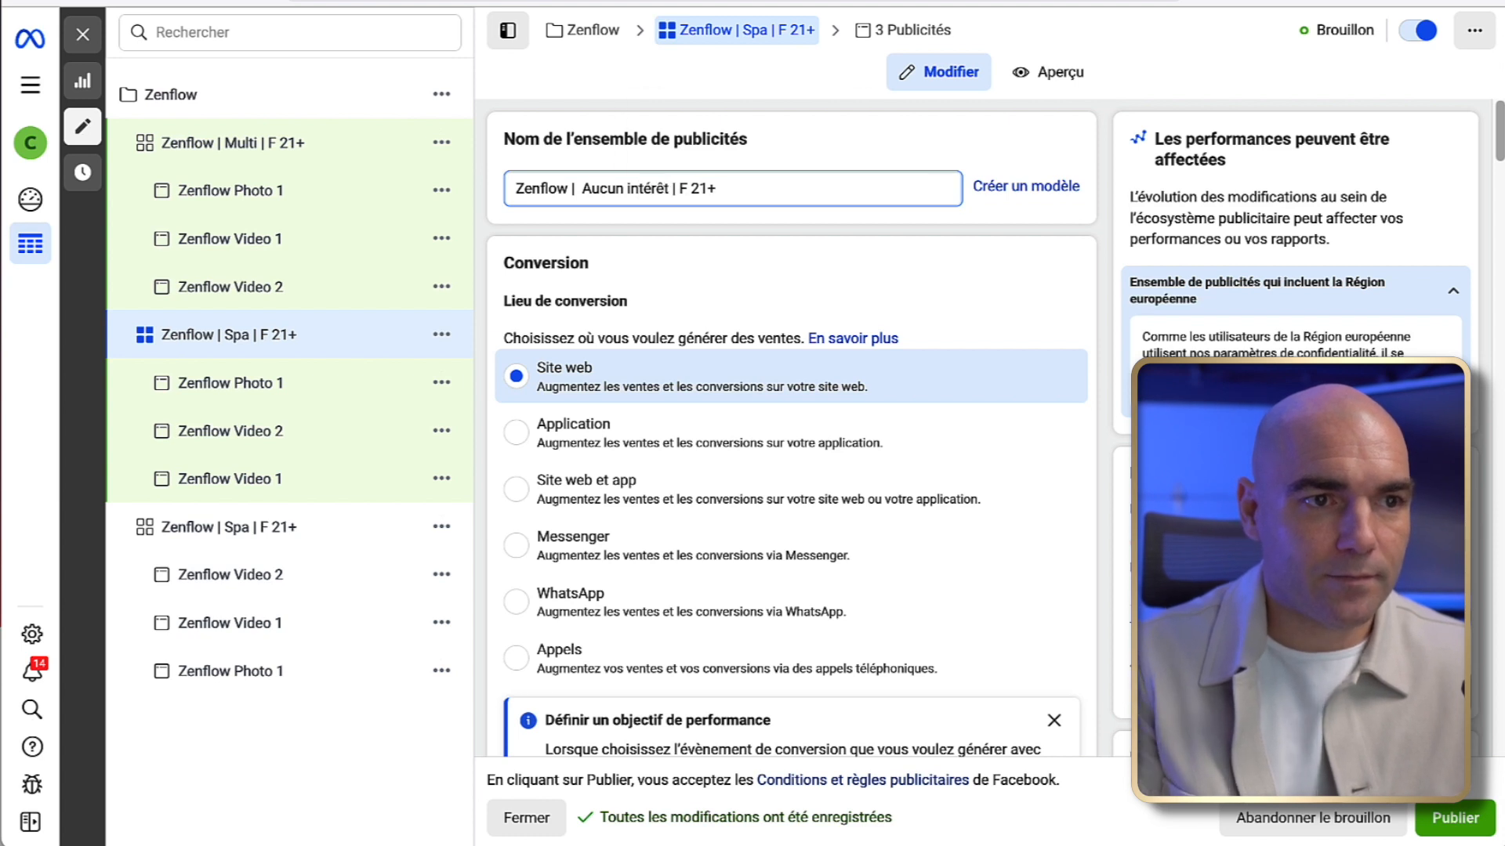
- Remove the Spas (personal care) interest from the exclusion list of the Aucun intérêt ad set and check its audience settings
{"action": "scroll", "coordinate": [857, 308], "scroll_direction": "down", "scroll_amount": 15}
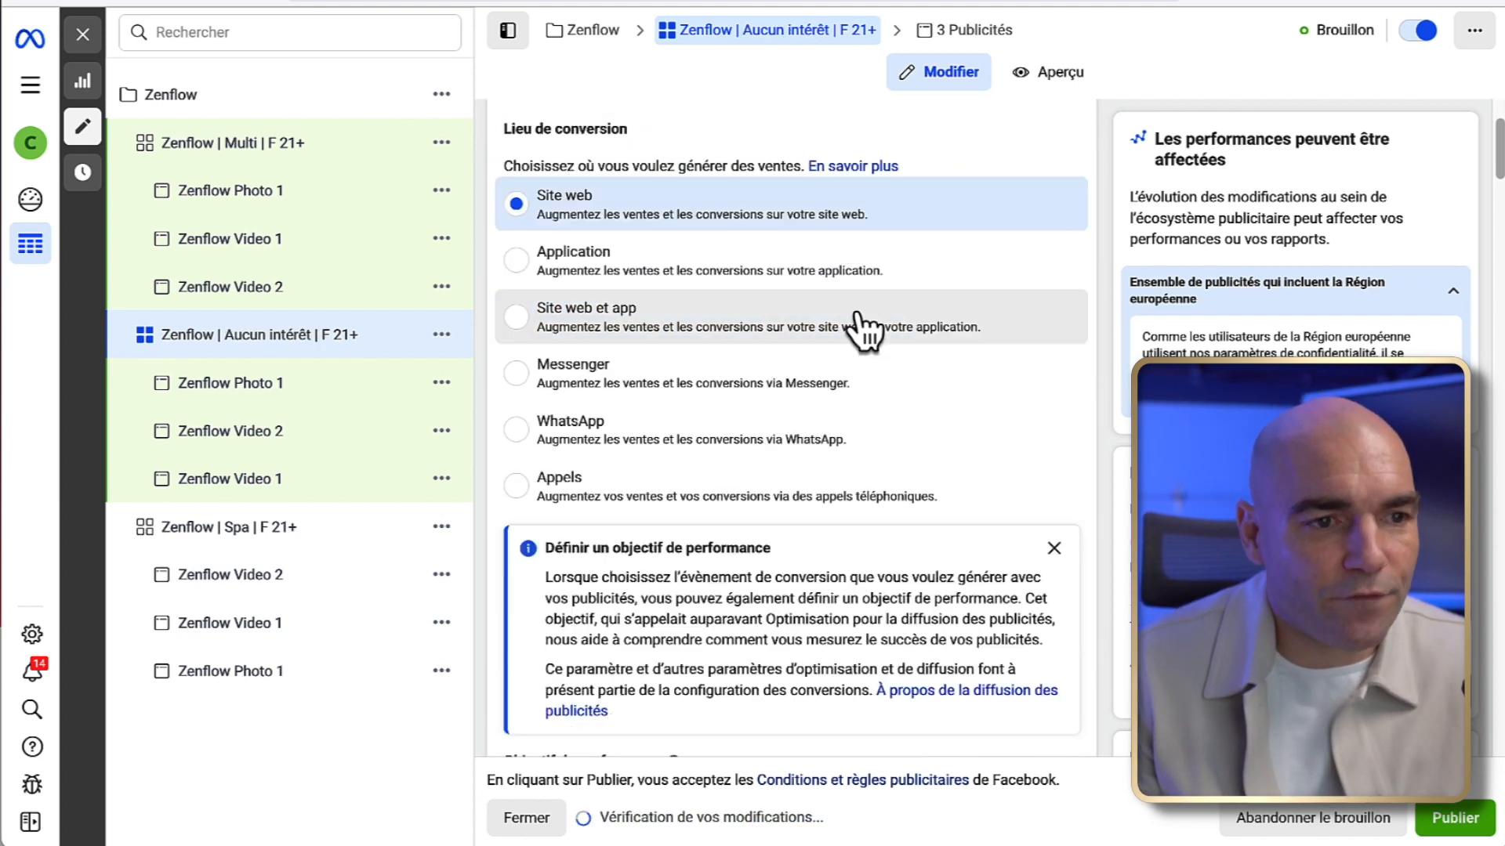
{"action": "scroll", "coordinate": [858, 308], "scroll_direction": "down", "scroll_amount": 12}
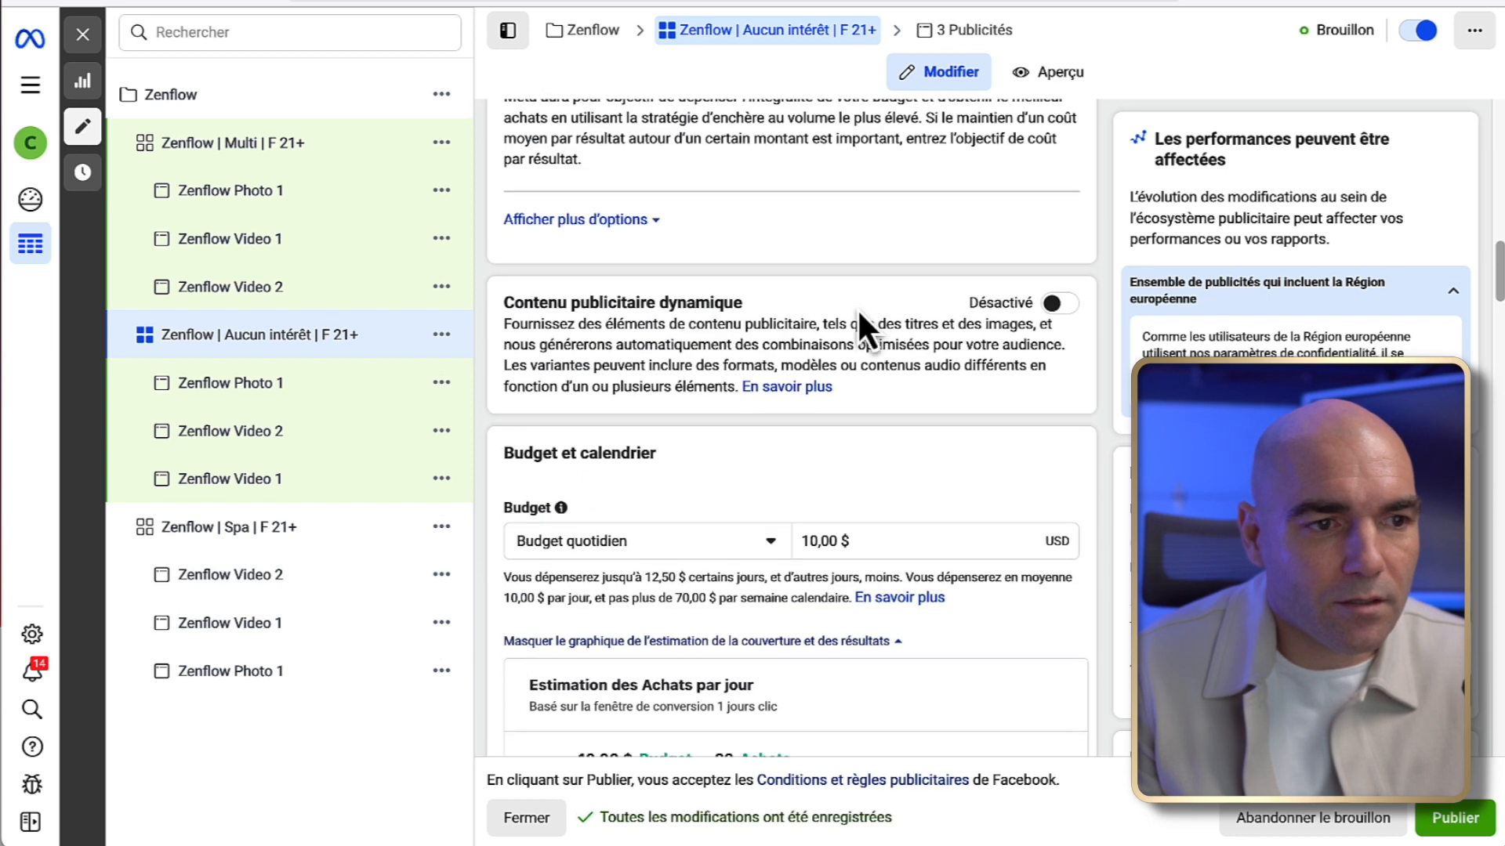
{"action": "scroll", "coordinate": [858, 311], "scroll_direction": "down", "scroll_amount": 10}
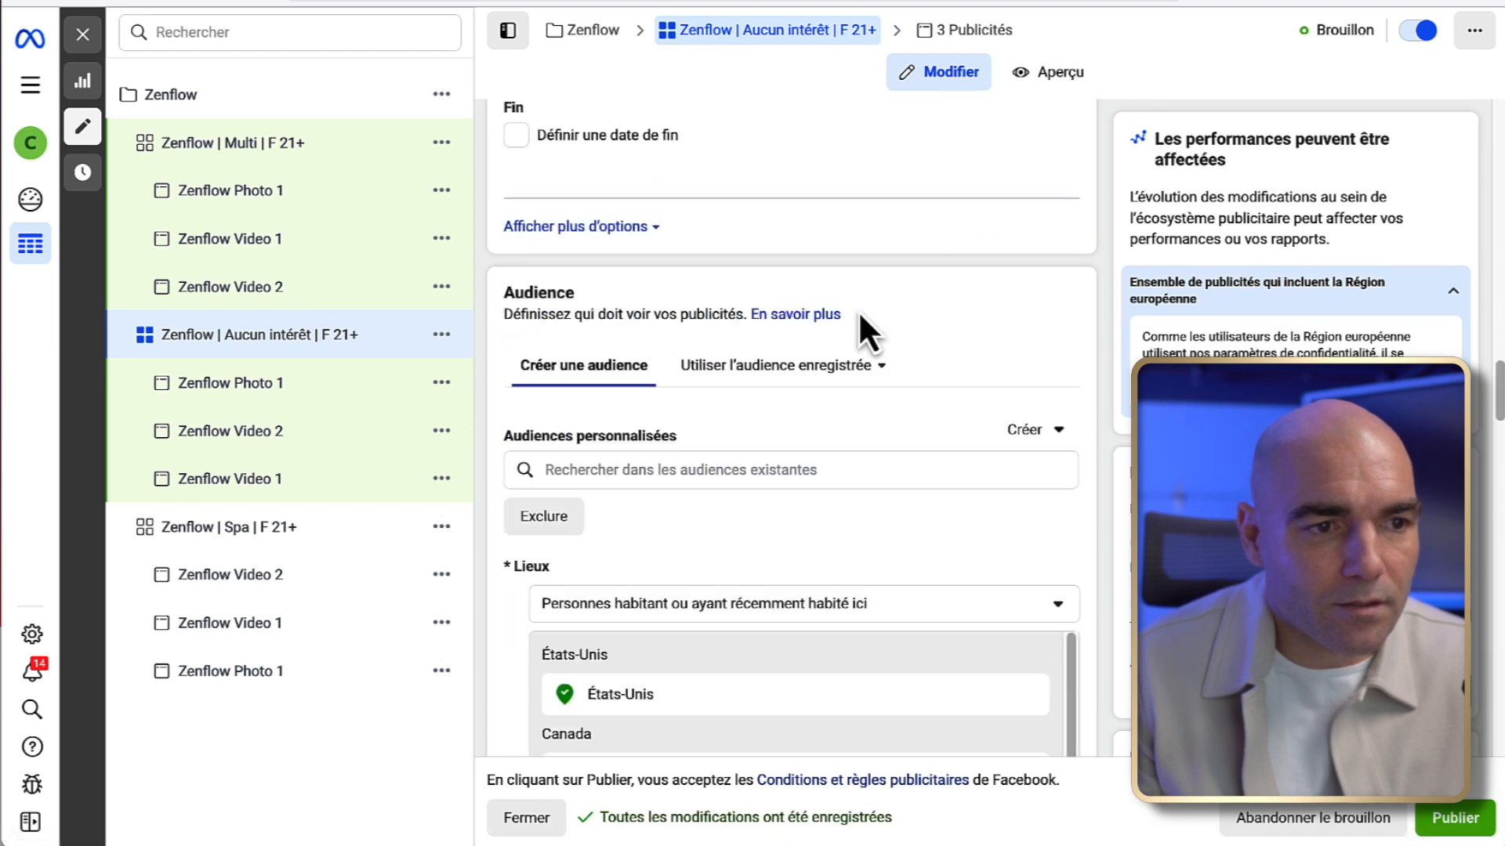
{"action": "scroll", "coordinate": [980, 339], "scroll_direction": "down", "scroll_amount": 5}
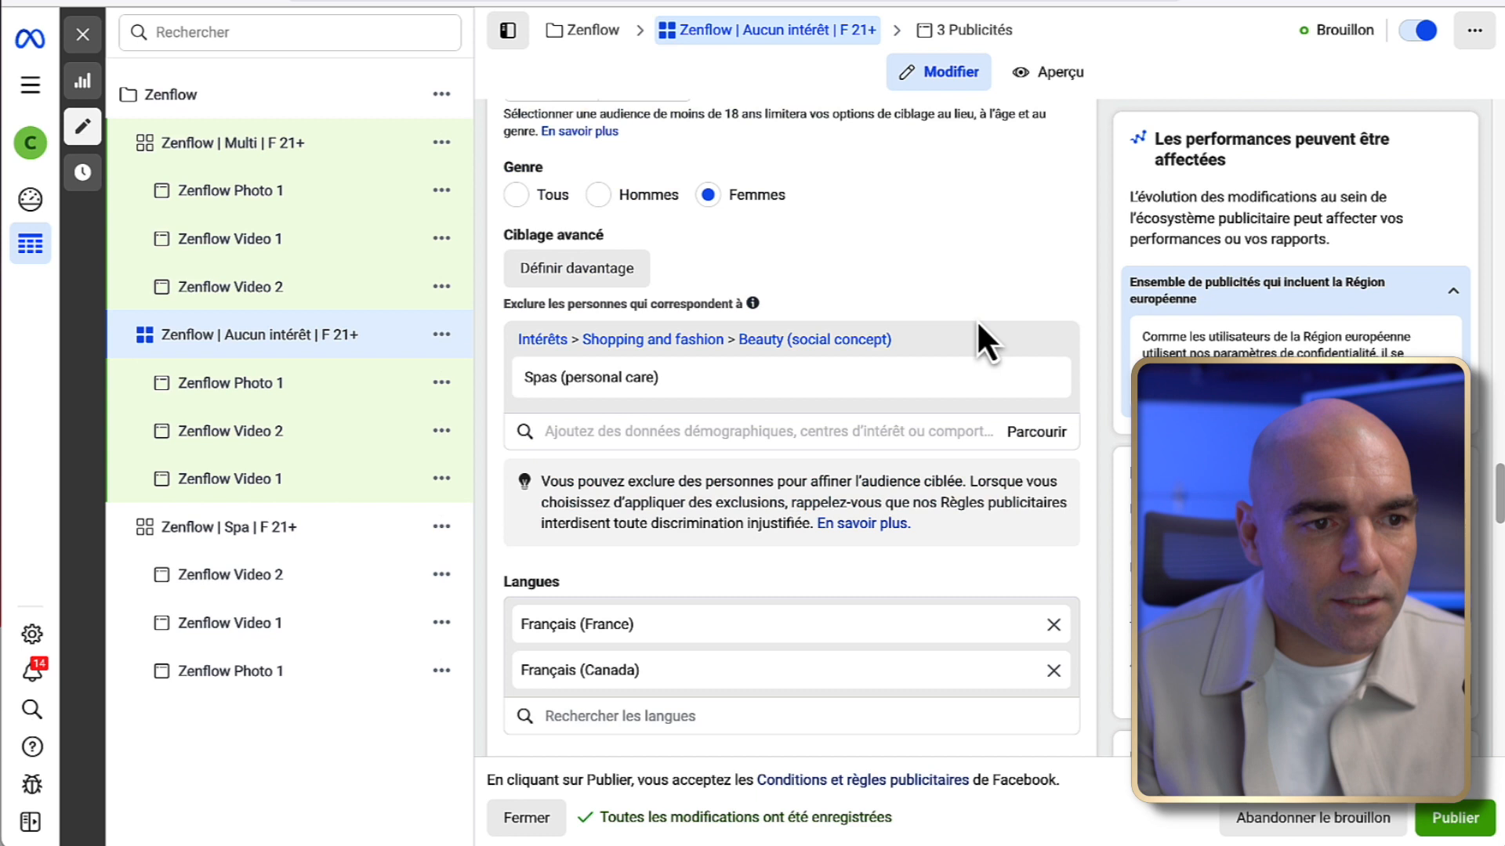
{"action": "mouse_move", "coordinate": [862, 402]}
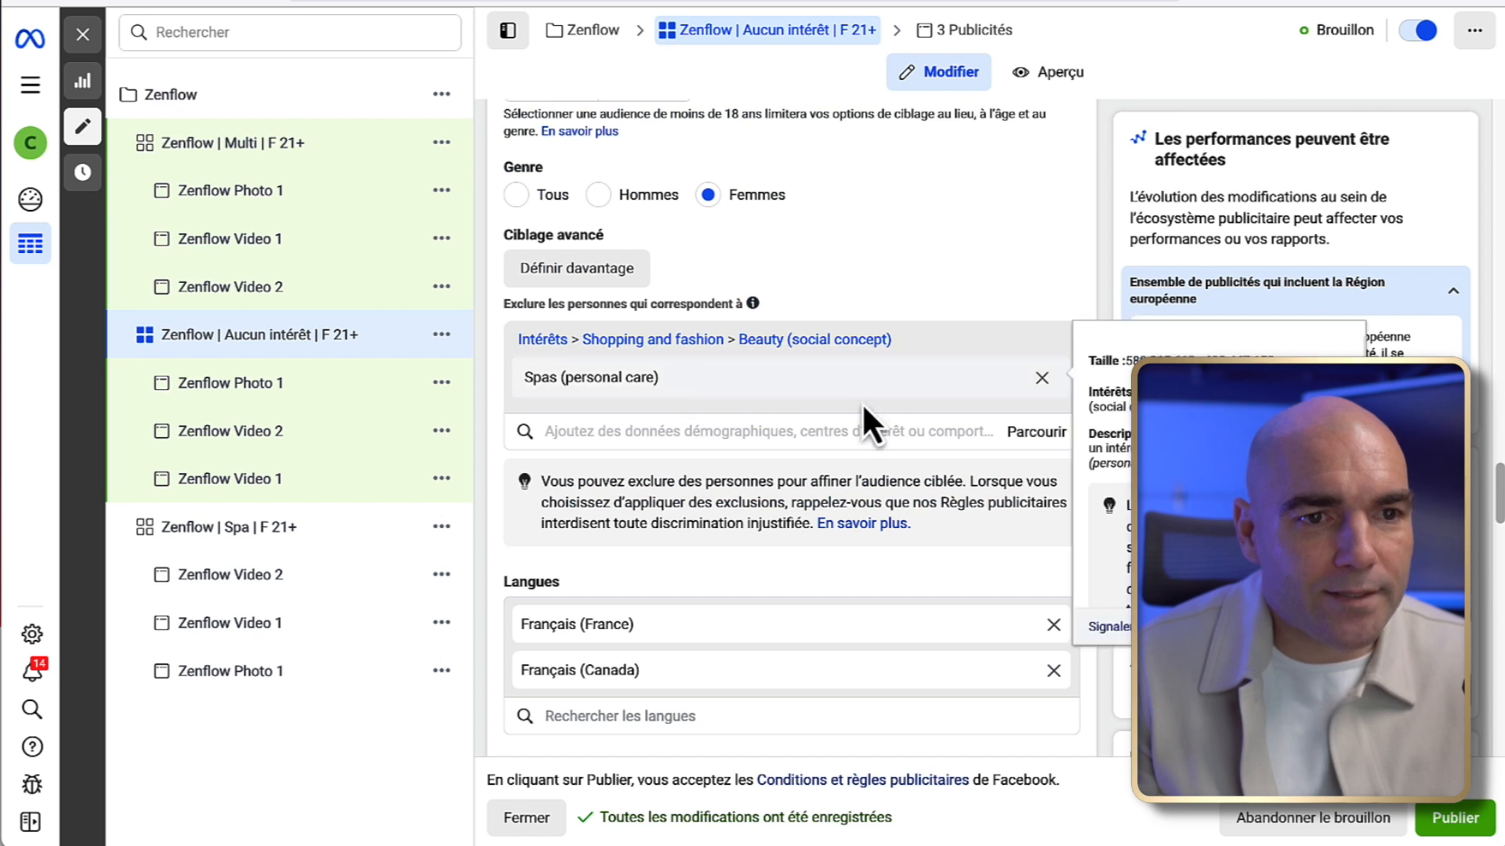
{"action": "left_click", "coordinate": [1042, 378]}
{"action": "scroll", "coordinate": [783, 470], "scroll_direction": "up", "scroll_amount": 5}
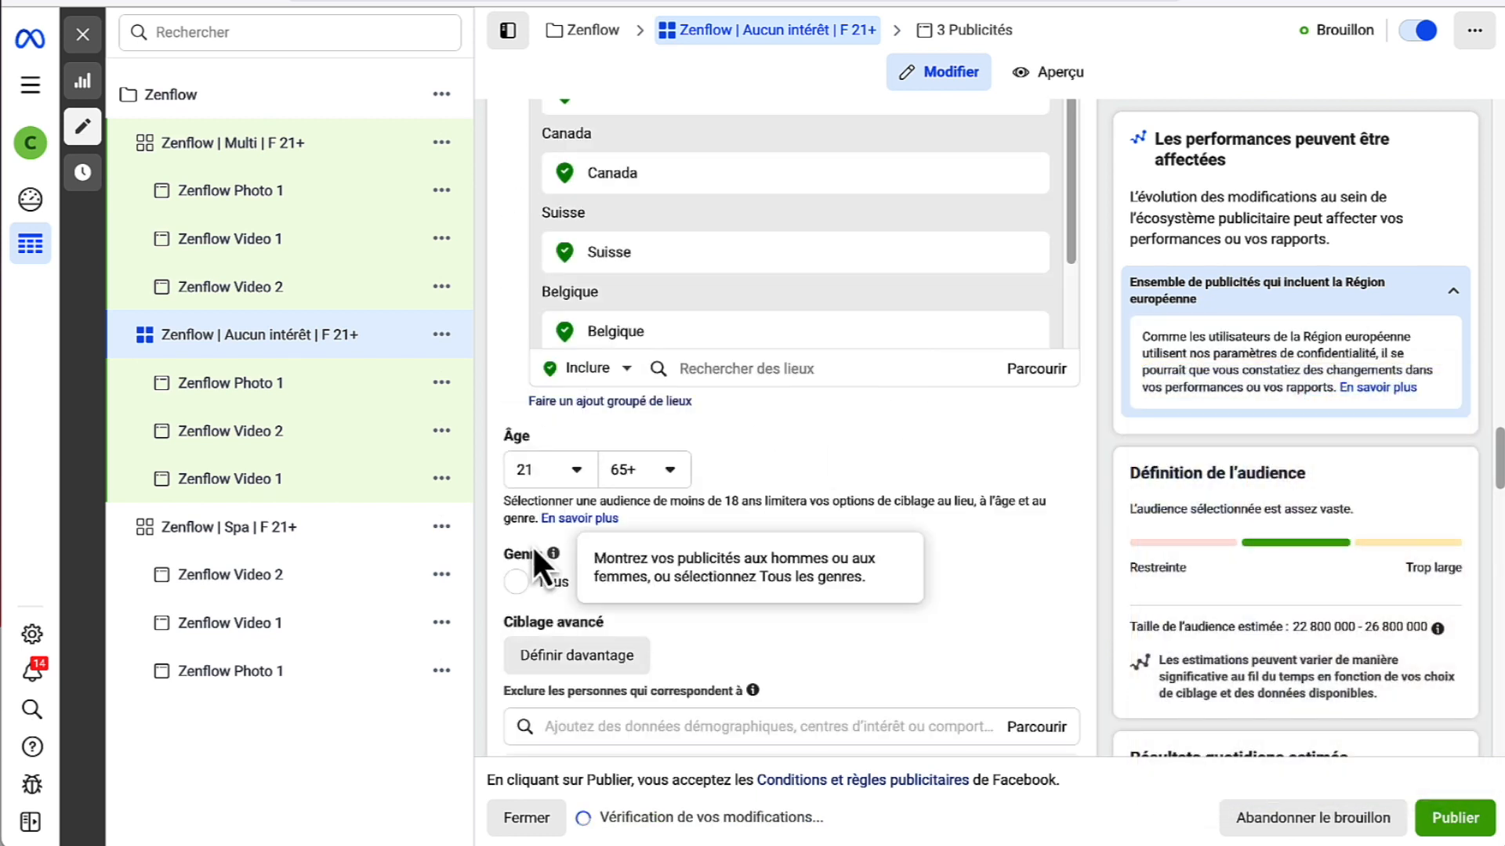
{"action": "mouse_move", "coordinate": [535, 548]}
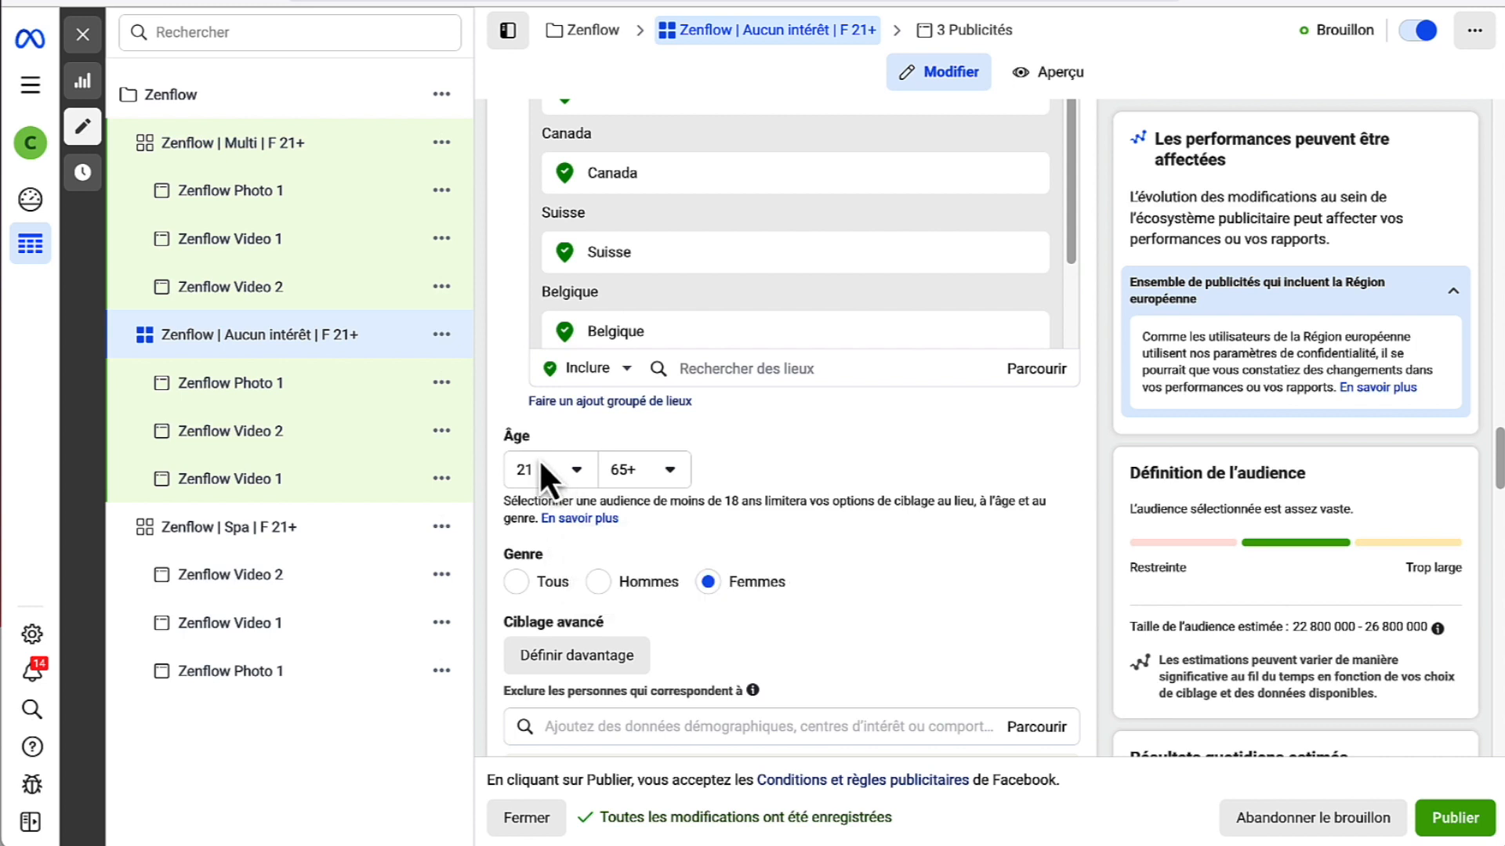
- Check the location and age targeting of the Aucun intérêt ad set, then close the editor and return to the ad set list
{"action": "scroll", "coordinate": [705, 439], "scroll_direction": "up", "scroll_amount": 8}
{"action": "scroll", "coordinate": [783, 439], "scroll_direction": "down", "scroll_amount": 5}
{"action": "scroll", "coordinate": [797, 426], "scroll_direction": "down", "scroll_amount": 1}
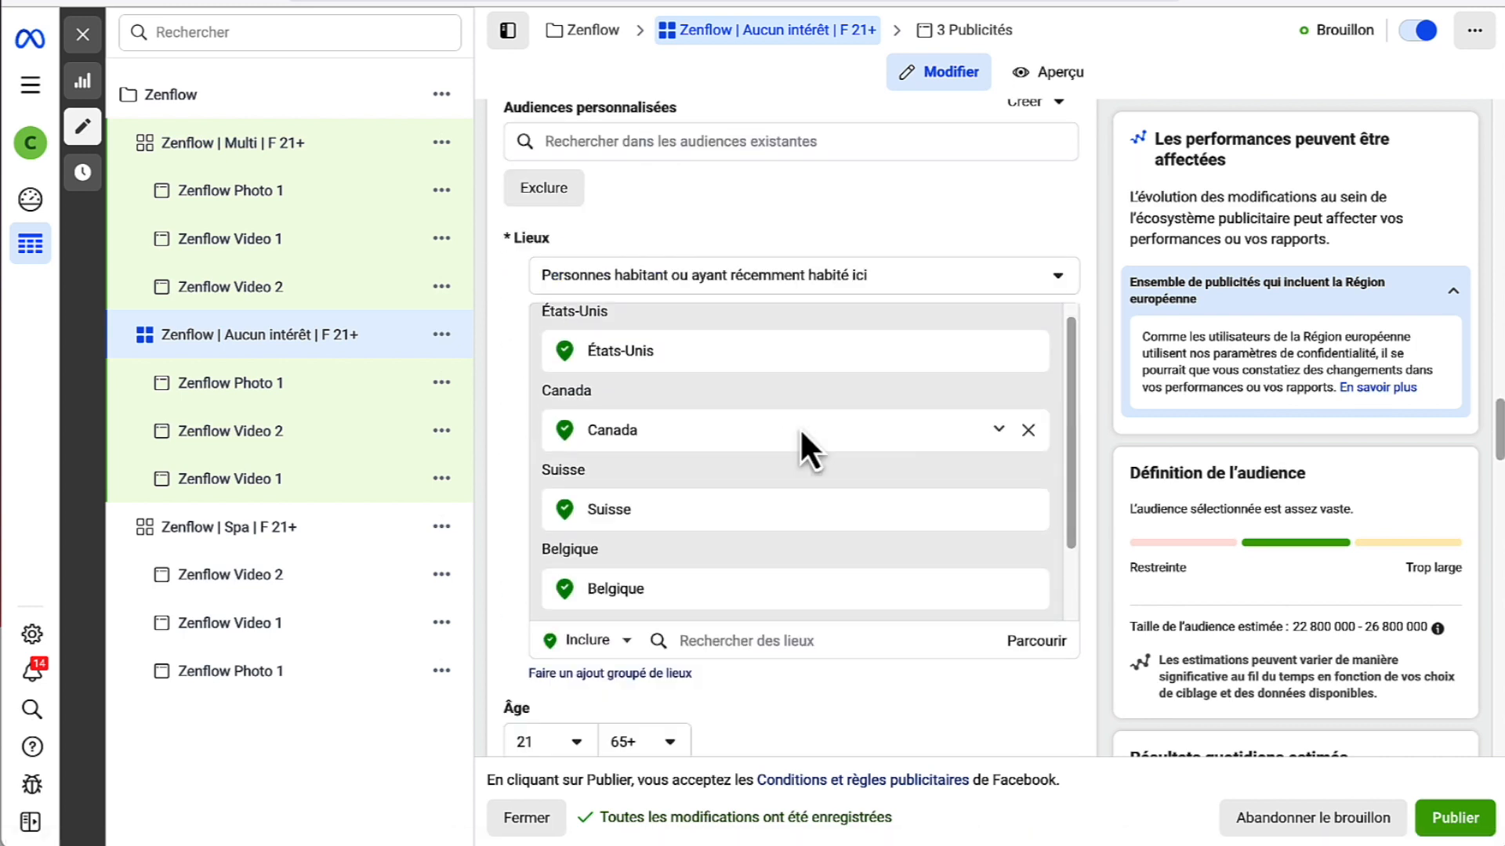
{"action": "scroll", "coordinate": [1081, 651], "scroll_direction": "down", "scroll_amount": 1}
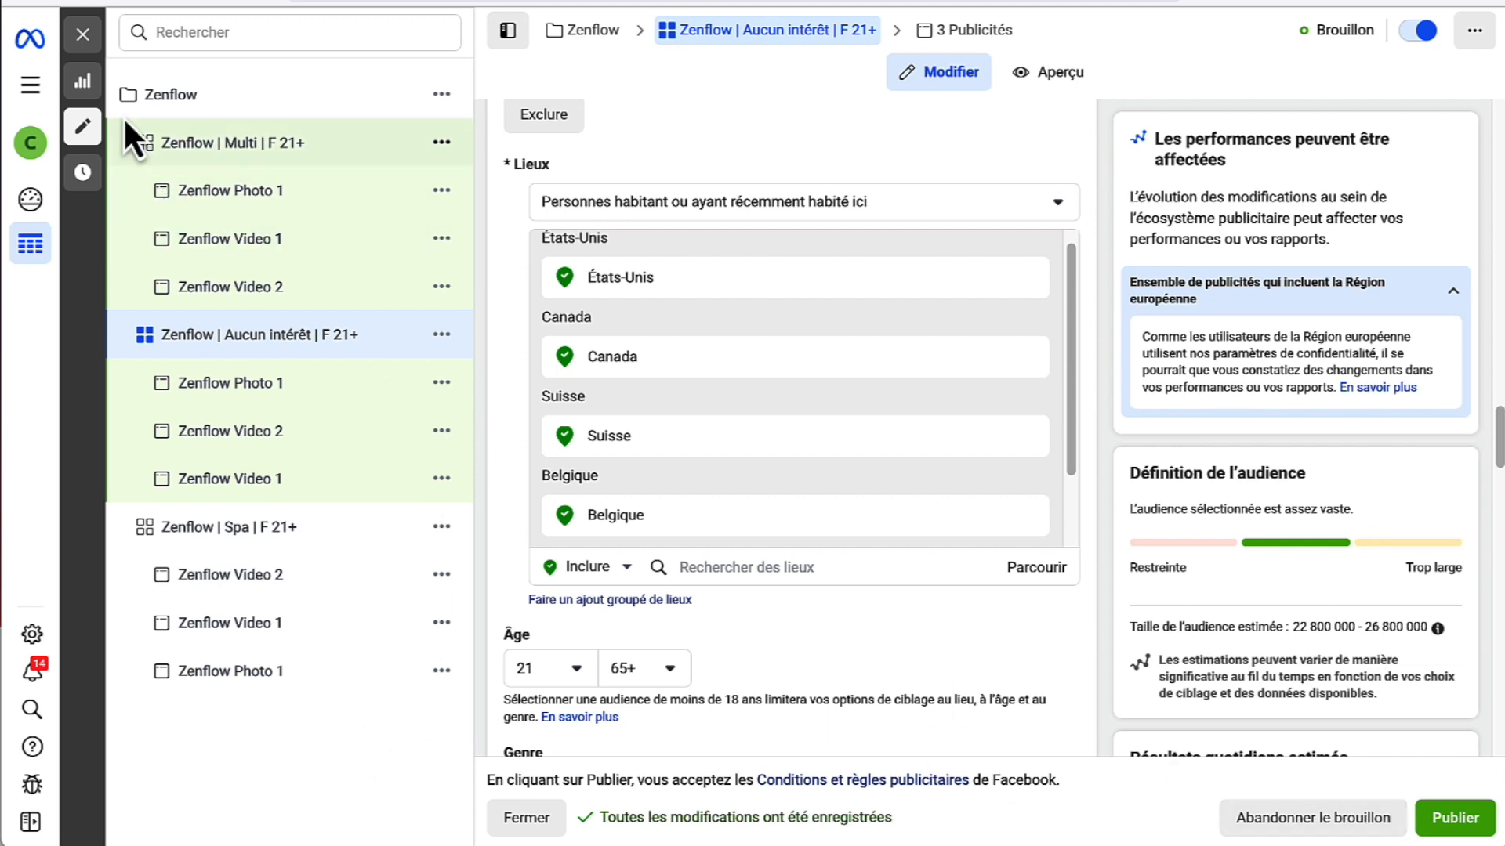
{"action": "left_click", "coordinate": [82, 35]}
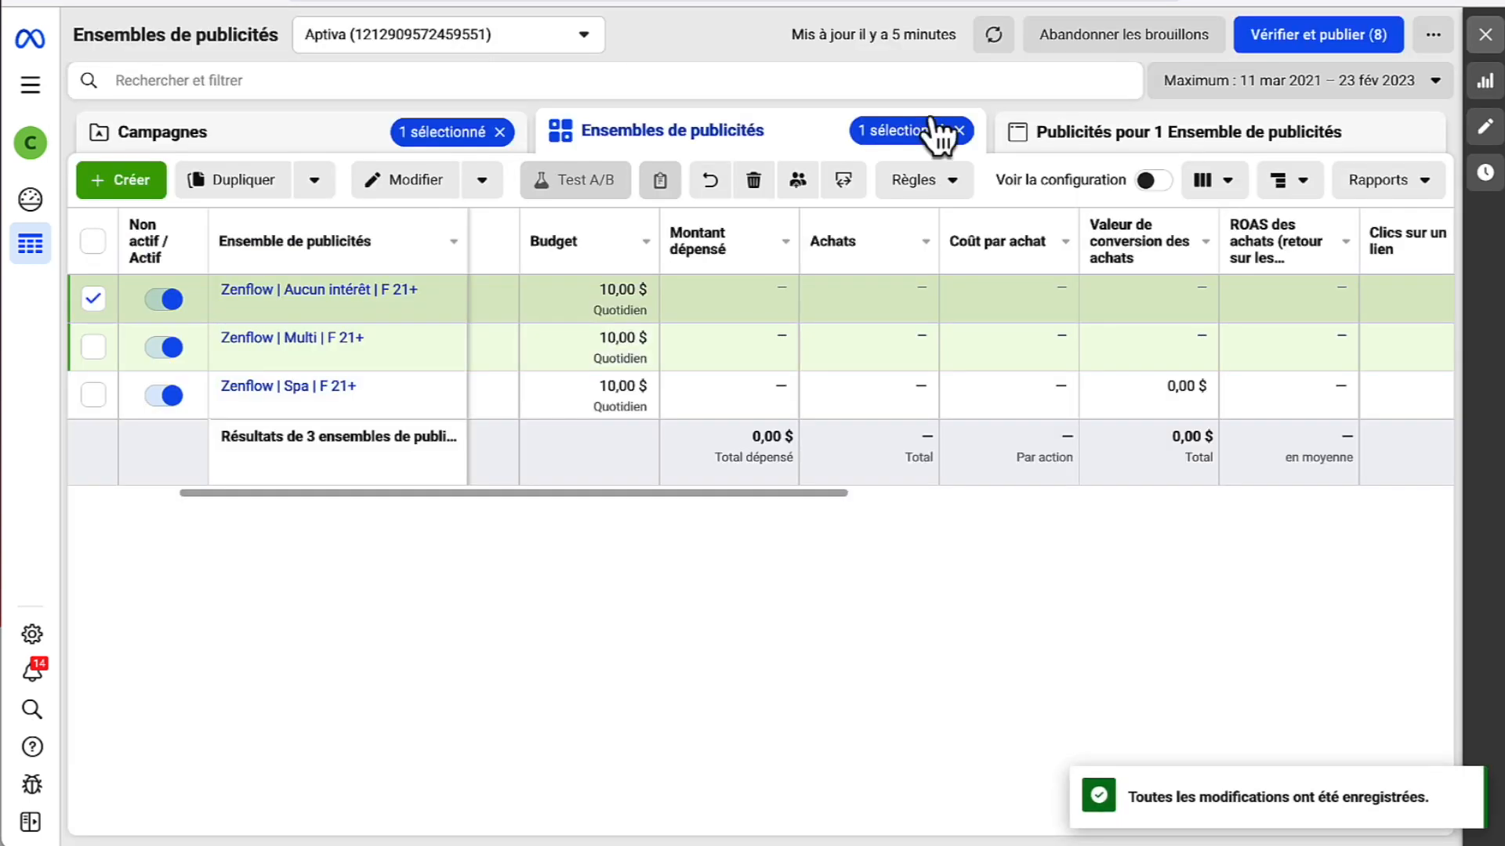
- Review the drafted Multi and Aucun intérêt ad sets along with their ads, and publish them all
{"action": "left_click", "coordinate": [1289, 43]}
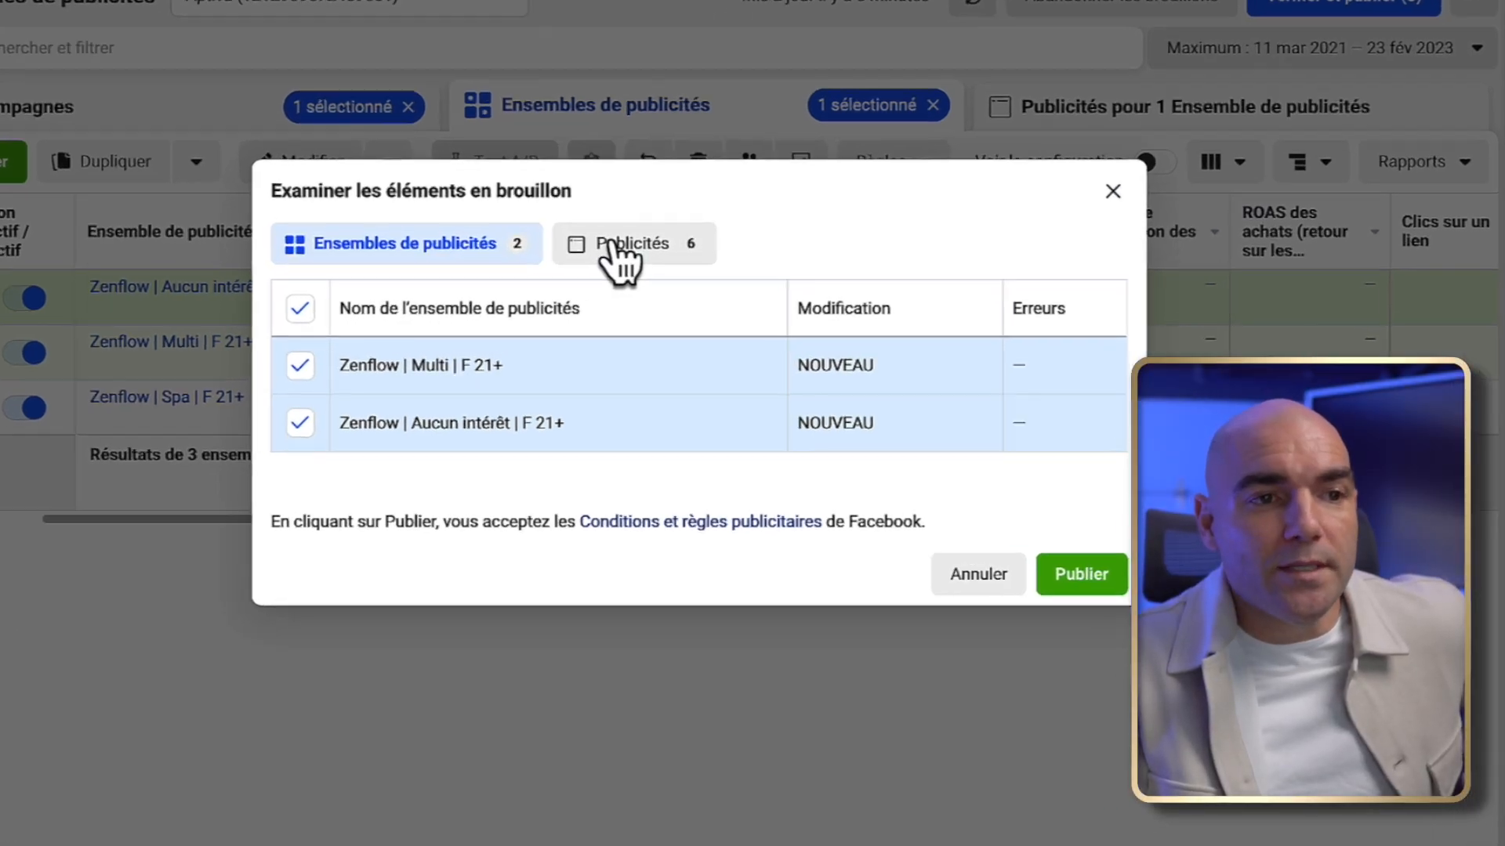
{"action": "left_click", "coordinate": [612, 243]}
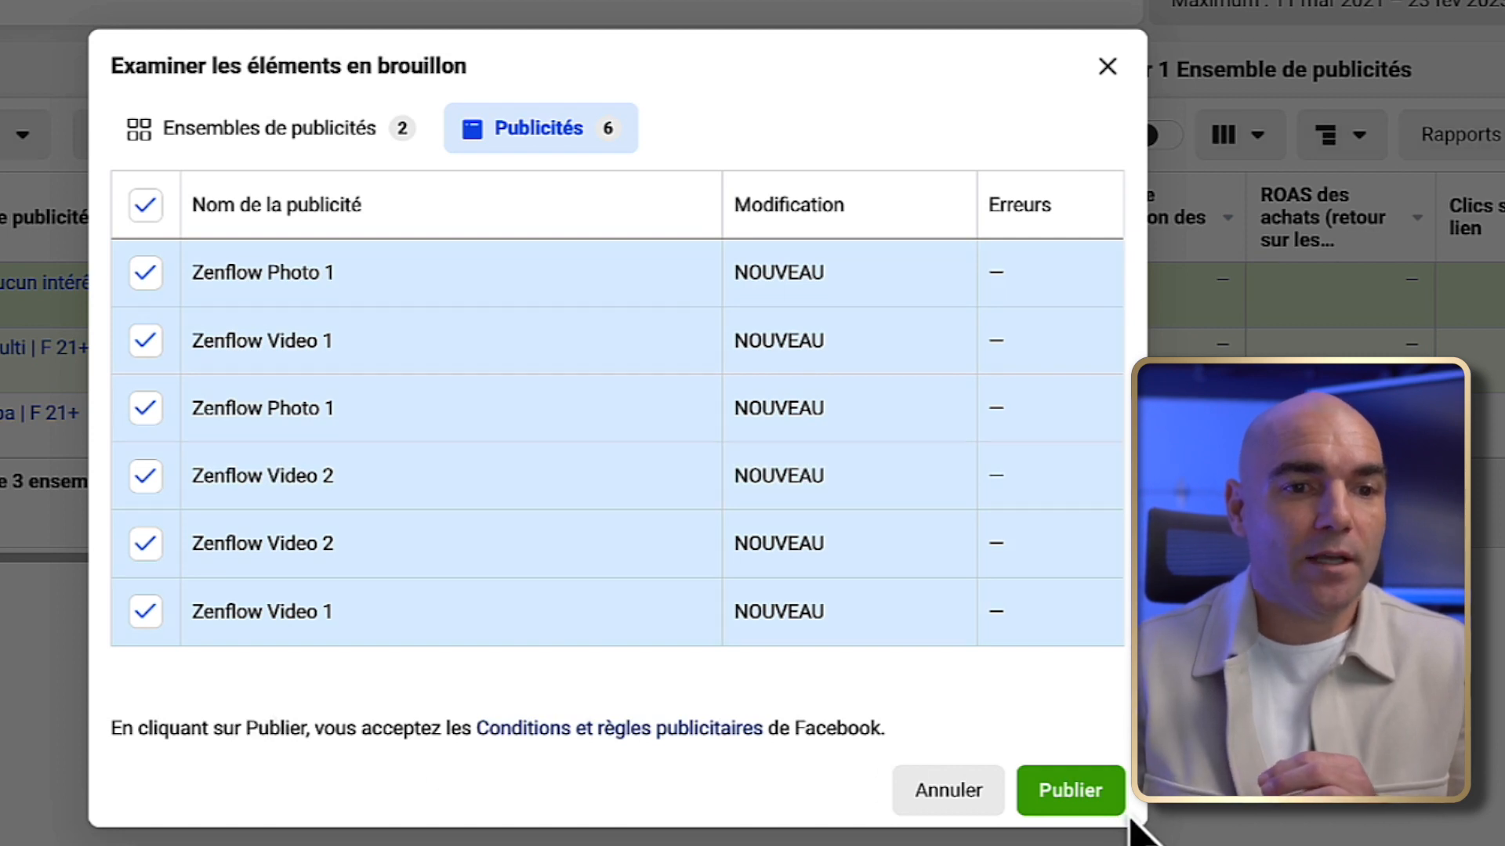
{"action": "left_click", "coordinate": [1100, 793]}
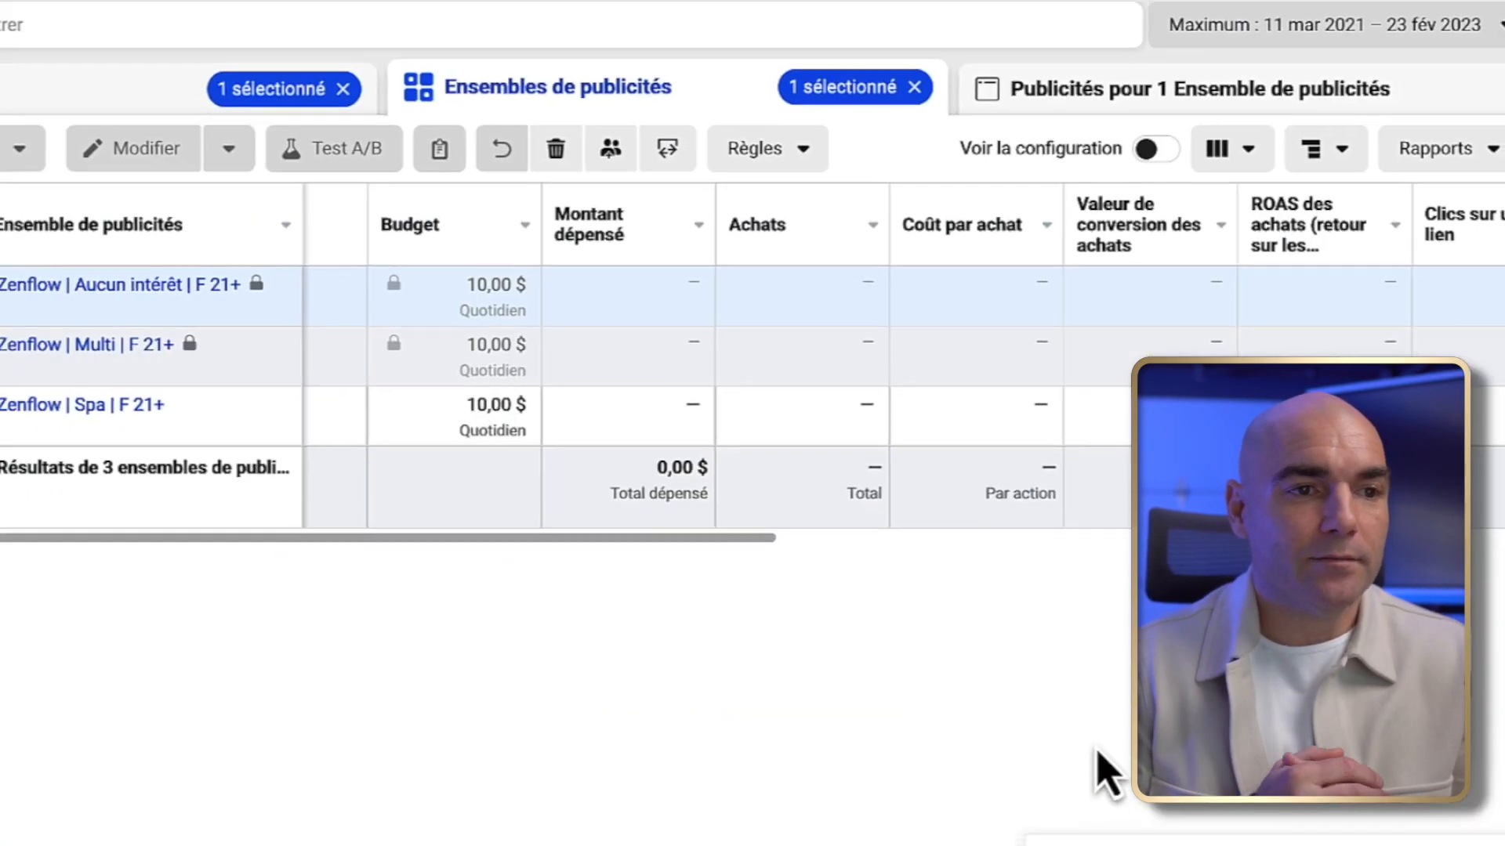